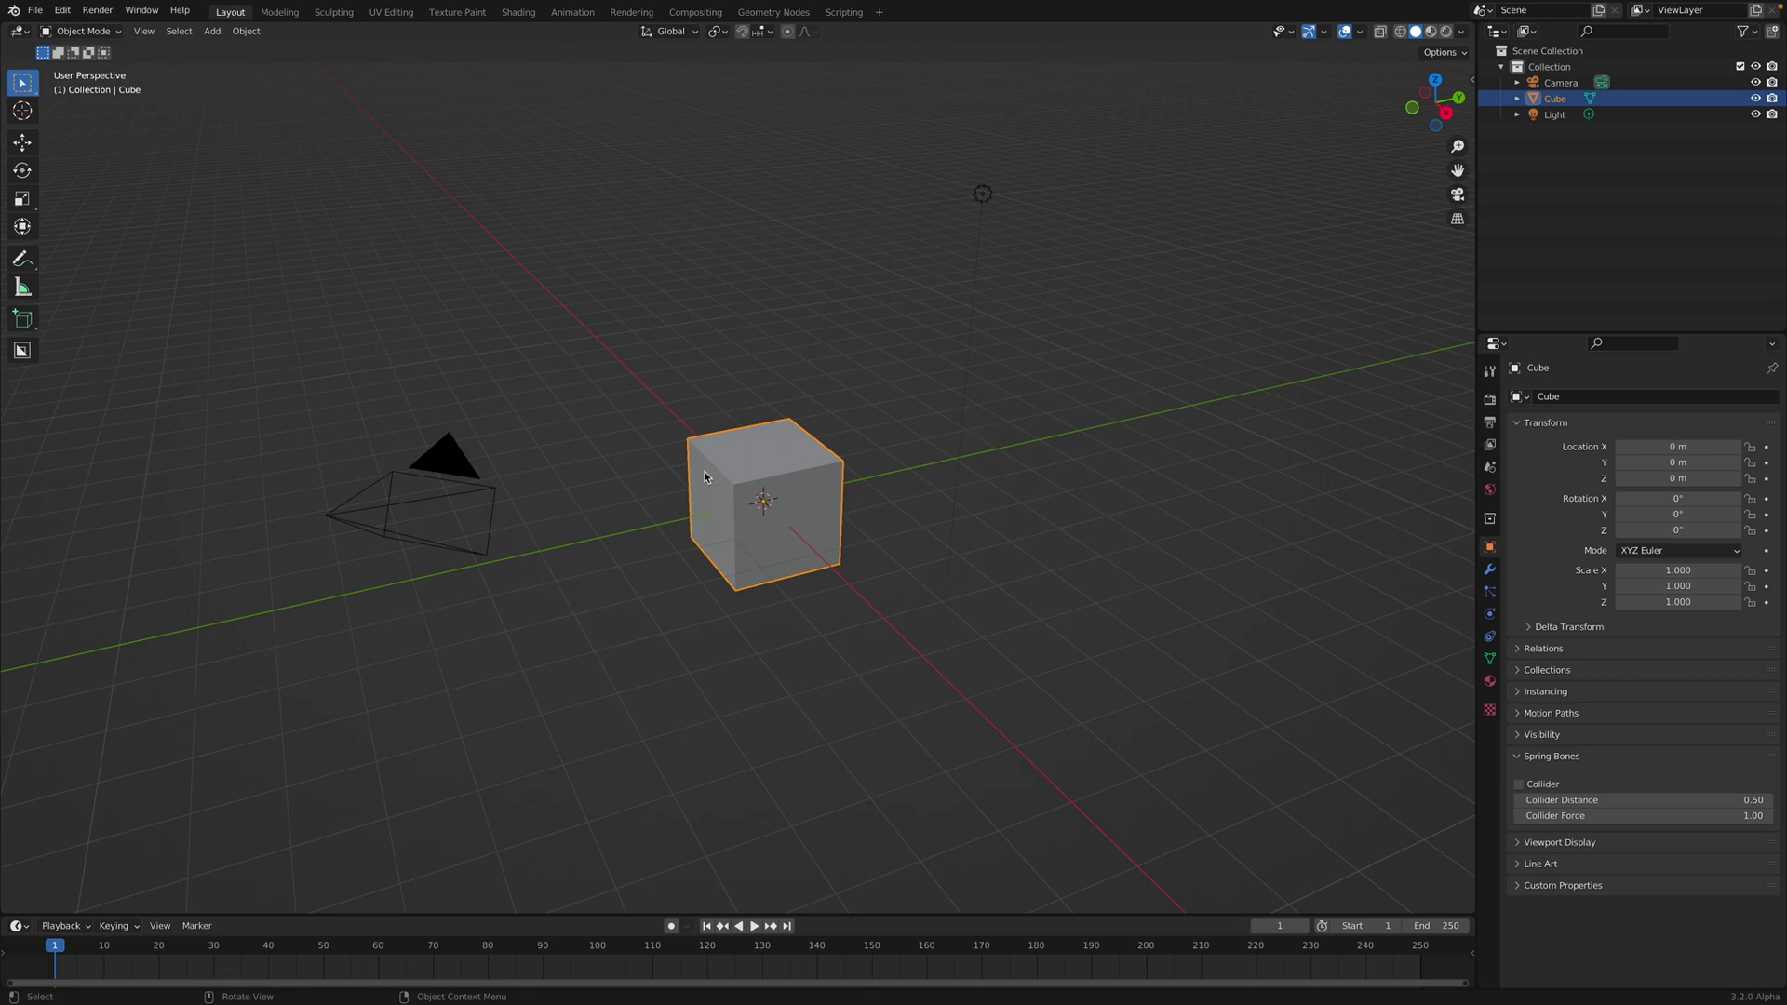
- Search the add-on preferences for "cell" and check whether the Cell Fracture add-on is enabled
left_click(62, 11)
left_click(130, 254)
left_click(445, 104)
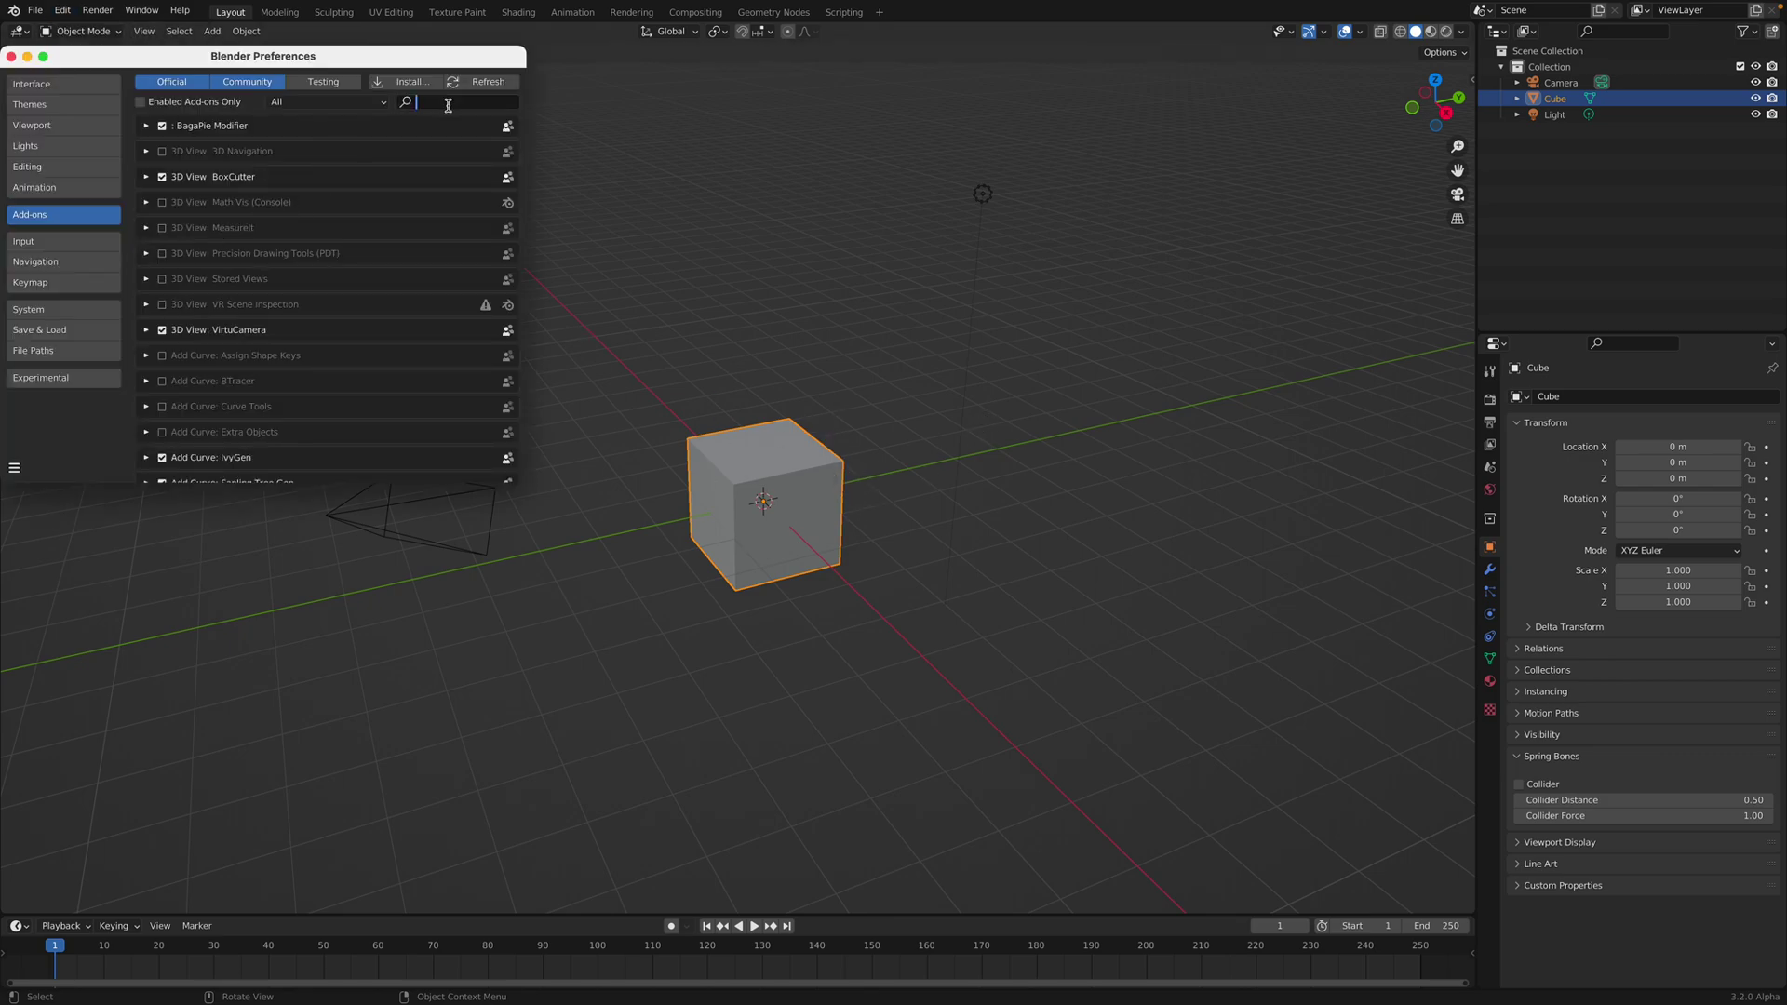
type("cell")
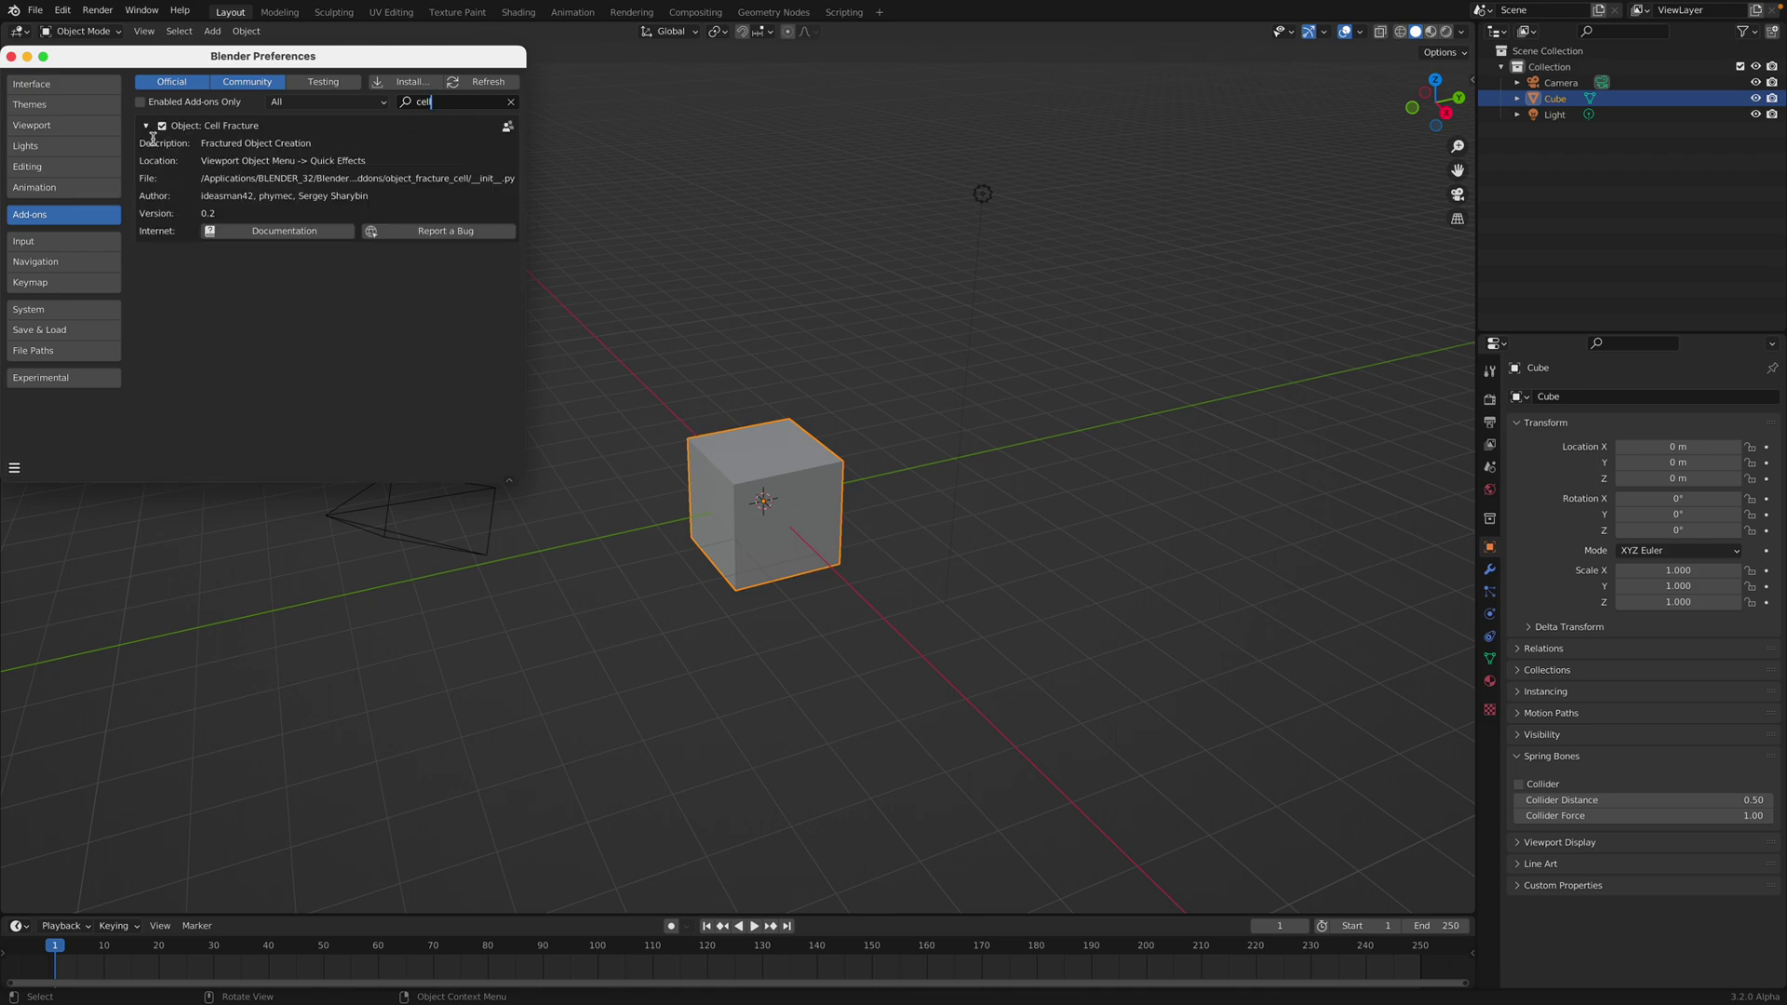
left_click(146, 125)
left_click(146, 125)
left_click_drag(297, 55, 480, 120)
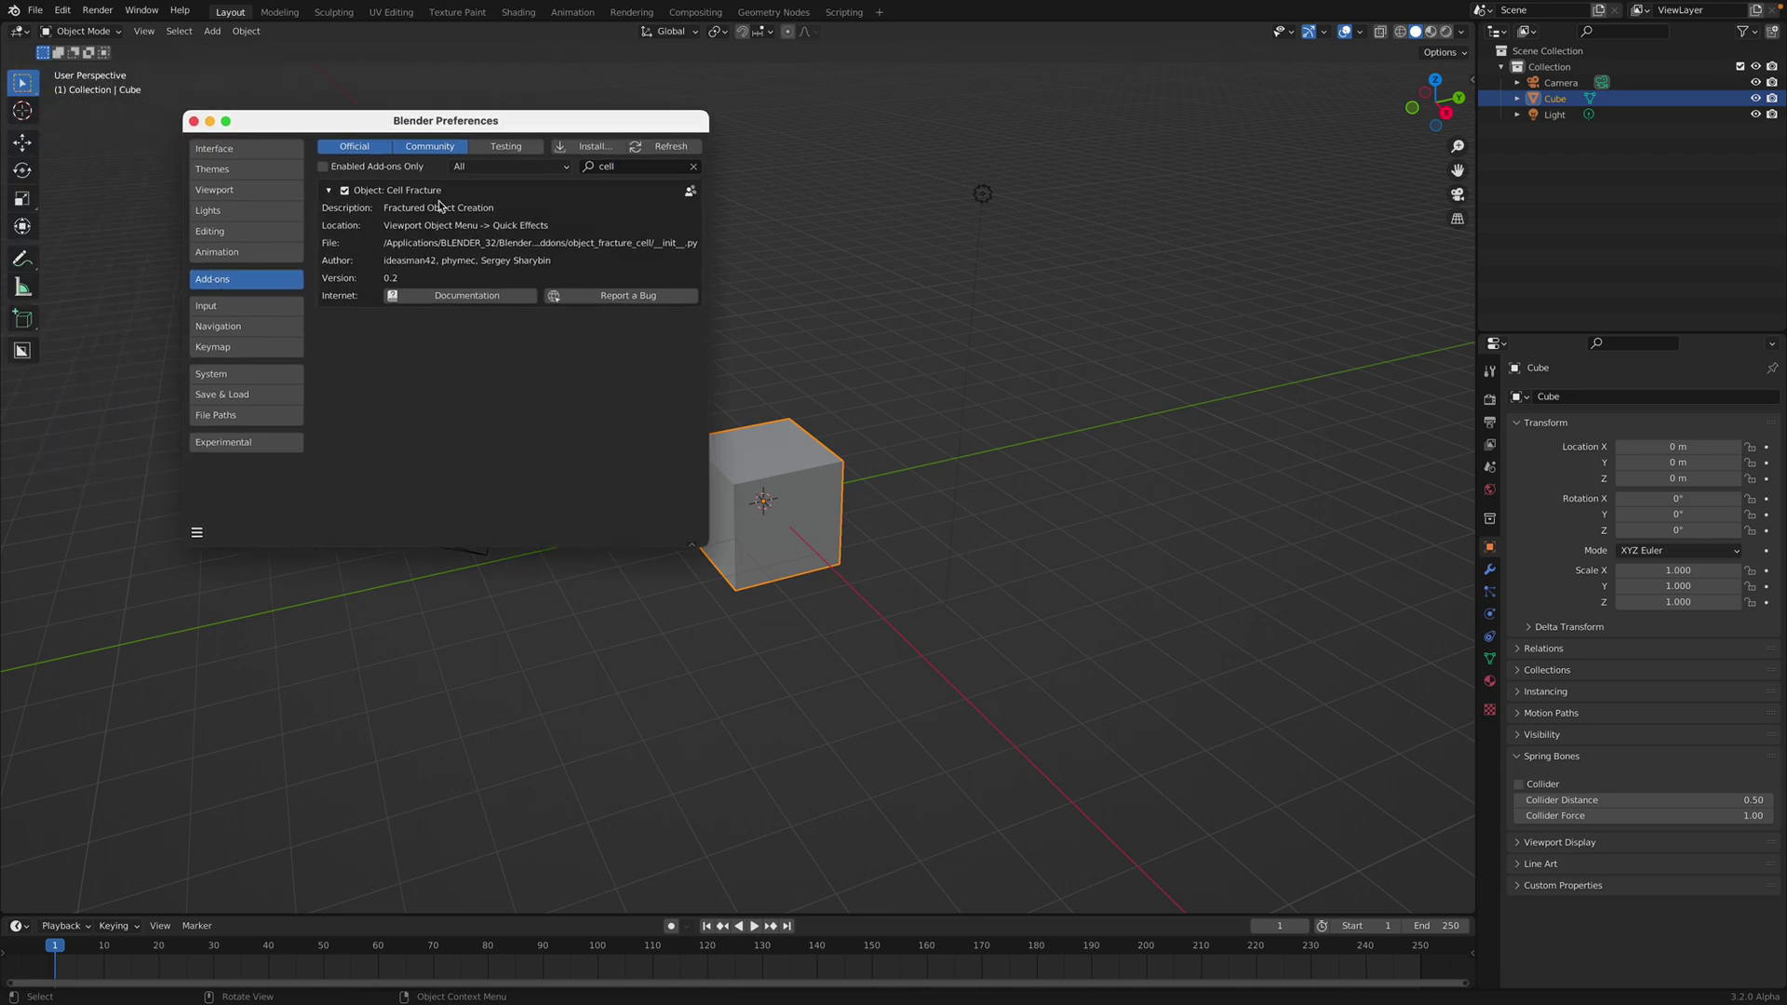
left_click(195, 123)
- Split the 3D viewport into two stacked areas and make the upper one a Geometry Node Editor
scroll(953, 451, "up", 3)
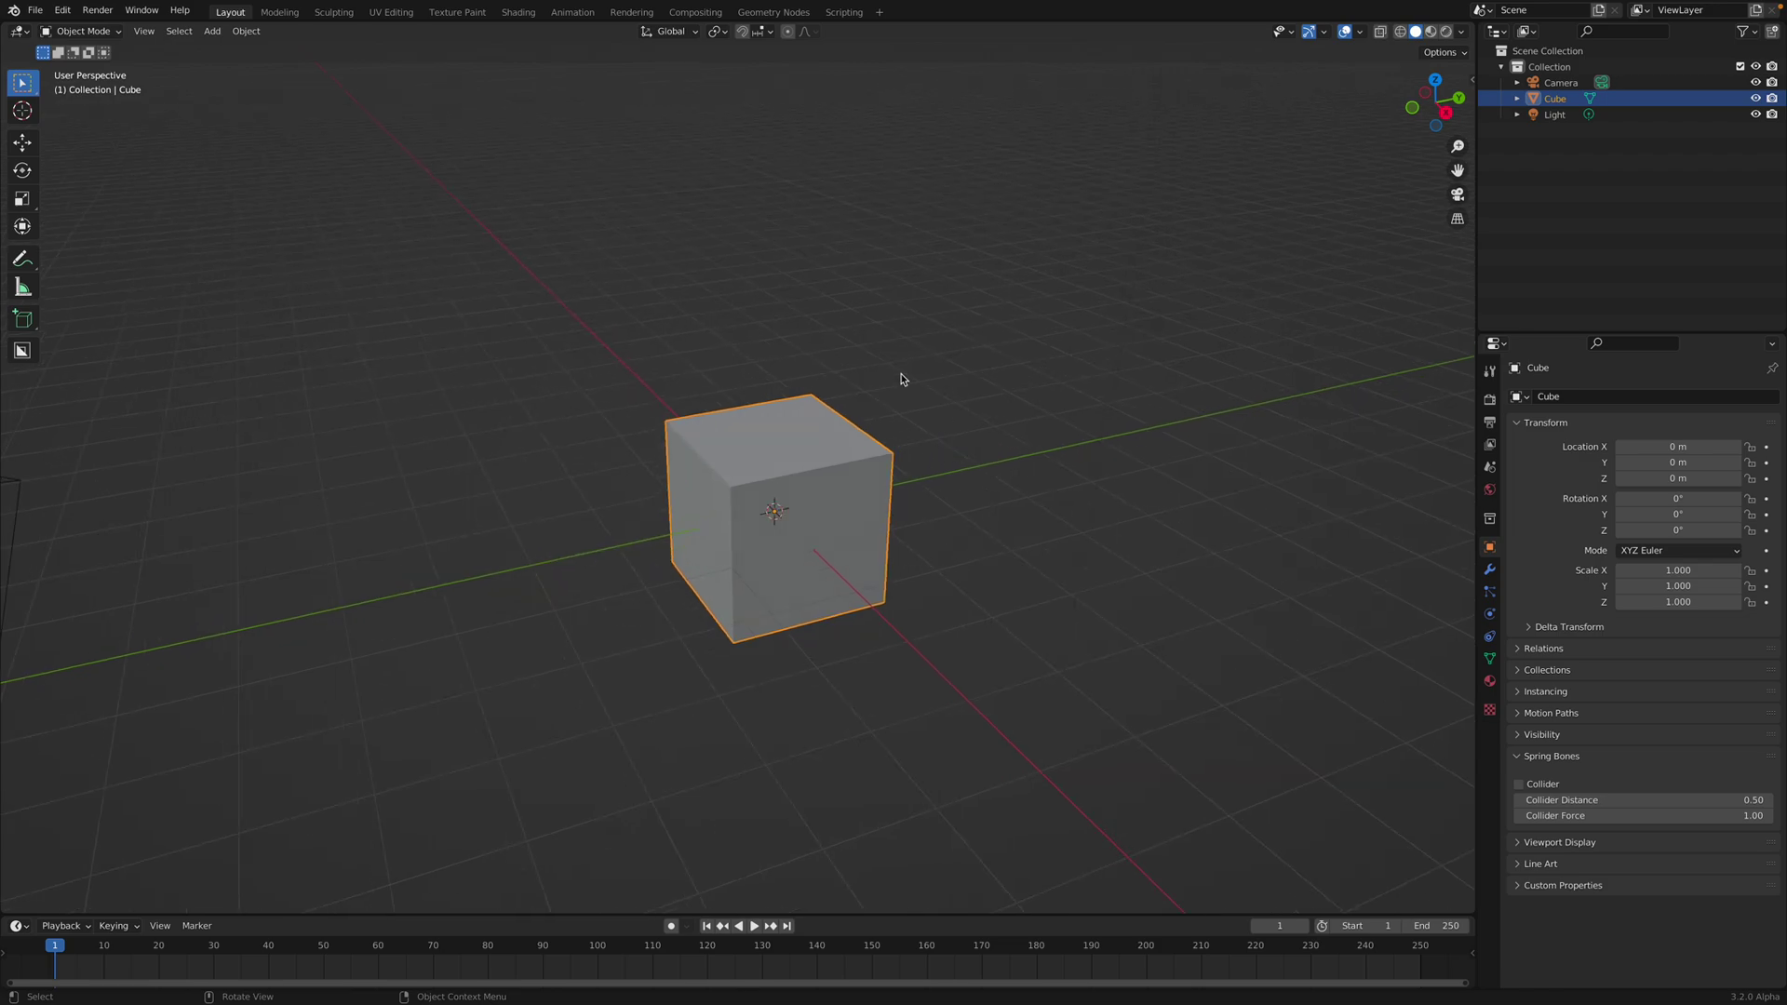
left_click_drag(1469, 25, 977, 387)
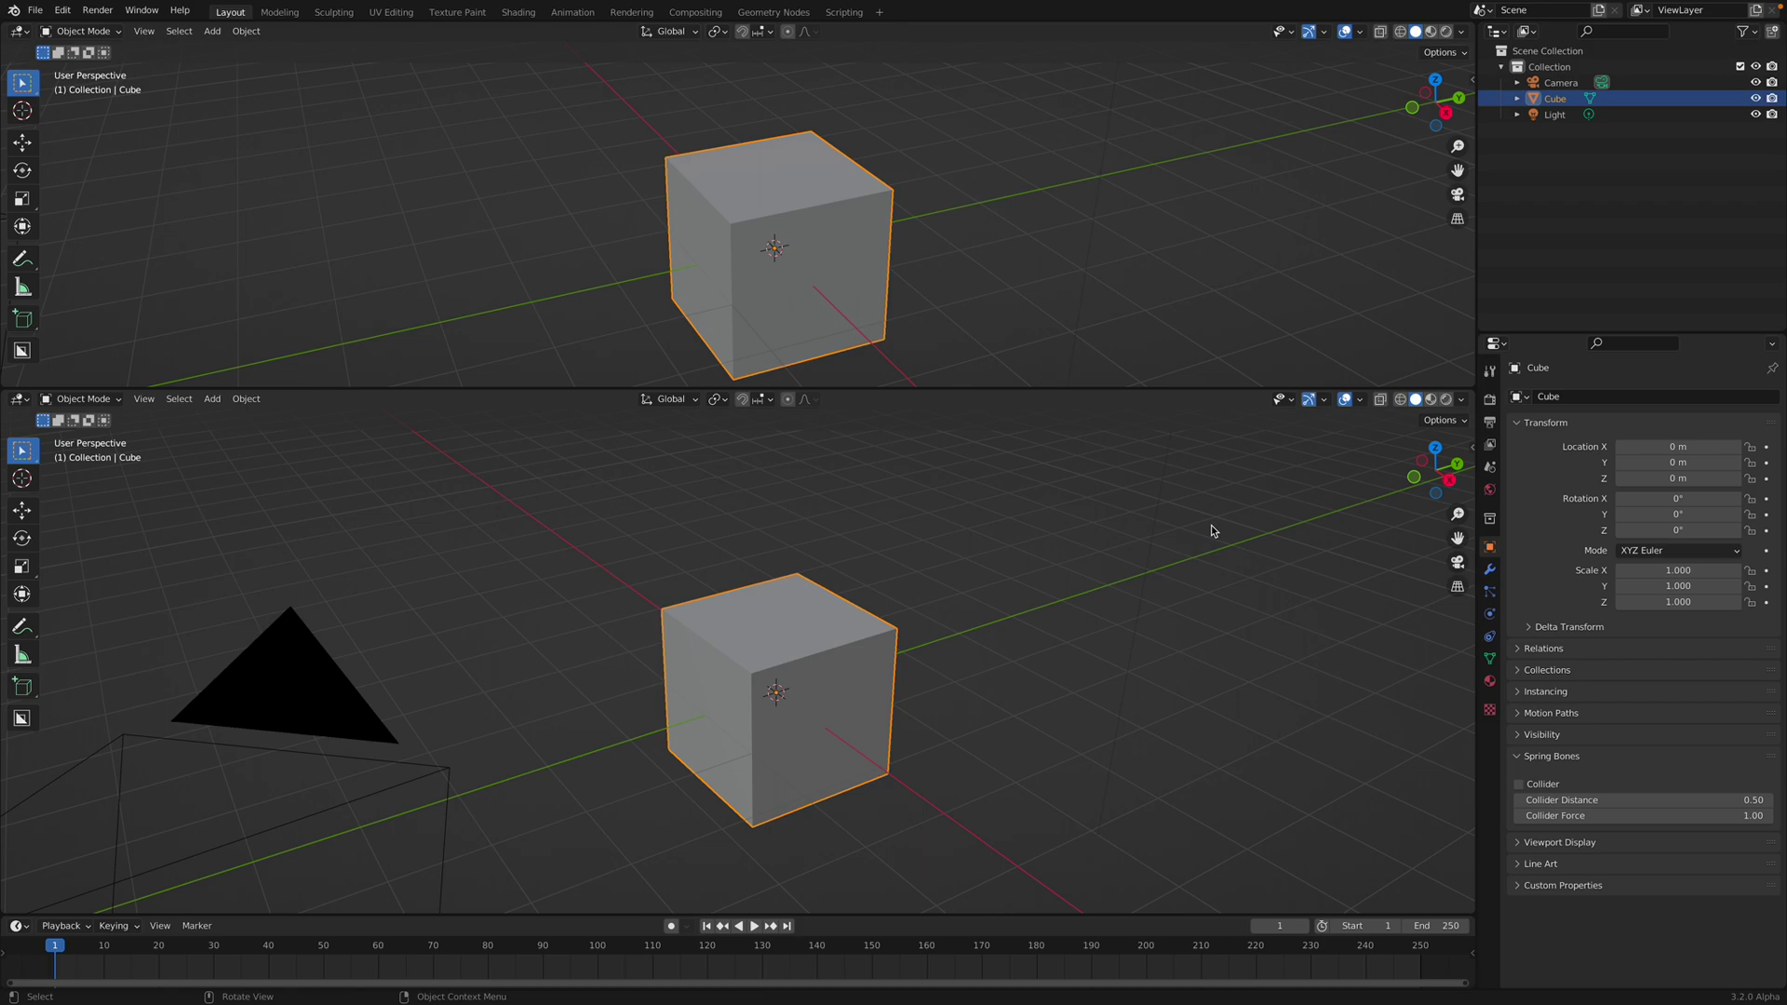
middle_click_drag(802, 503, 798, 517)
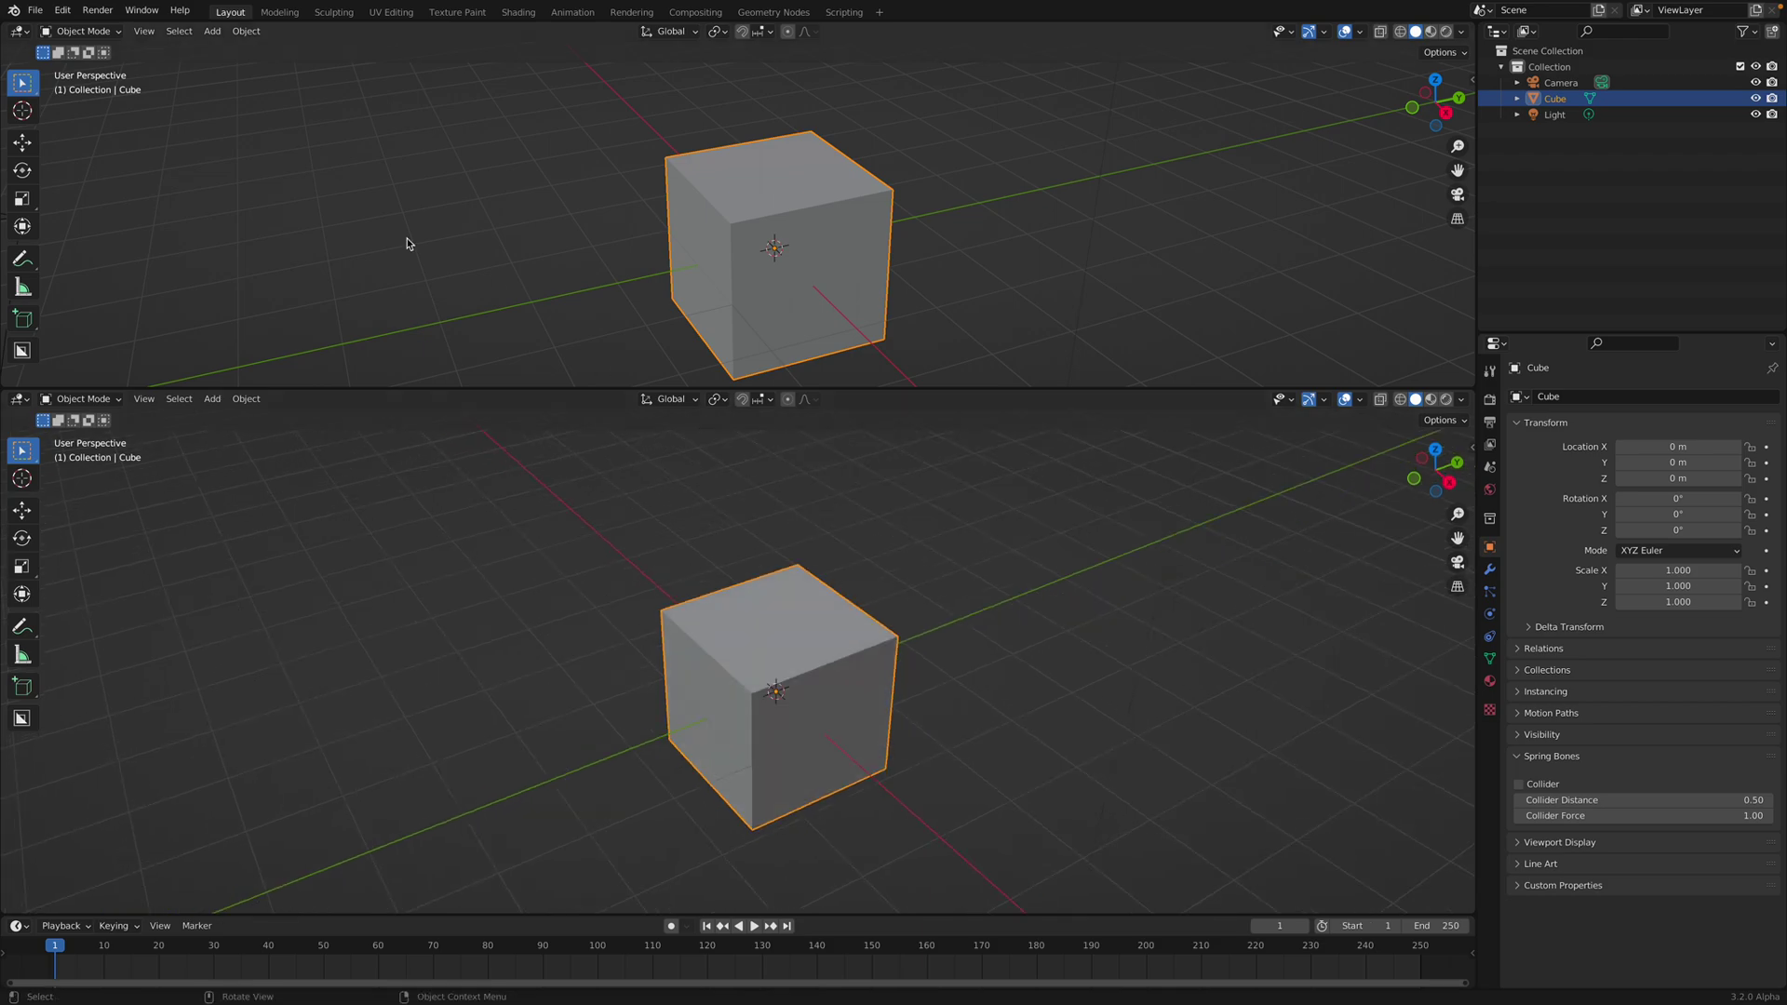
left_click(19, 30)
left_click(65, 184)
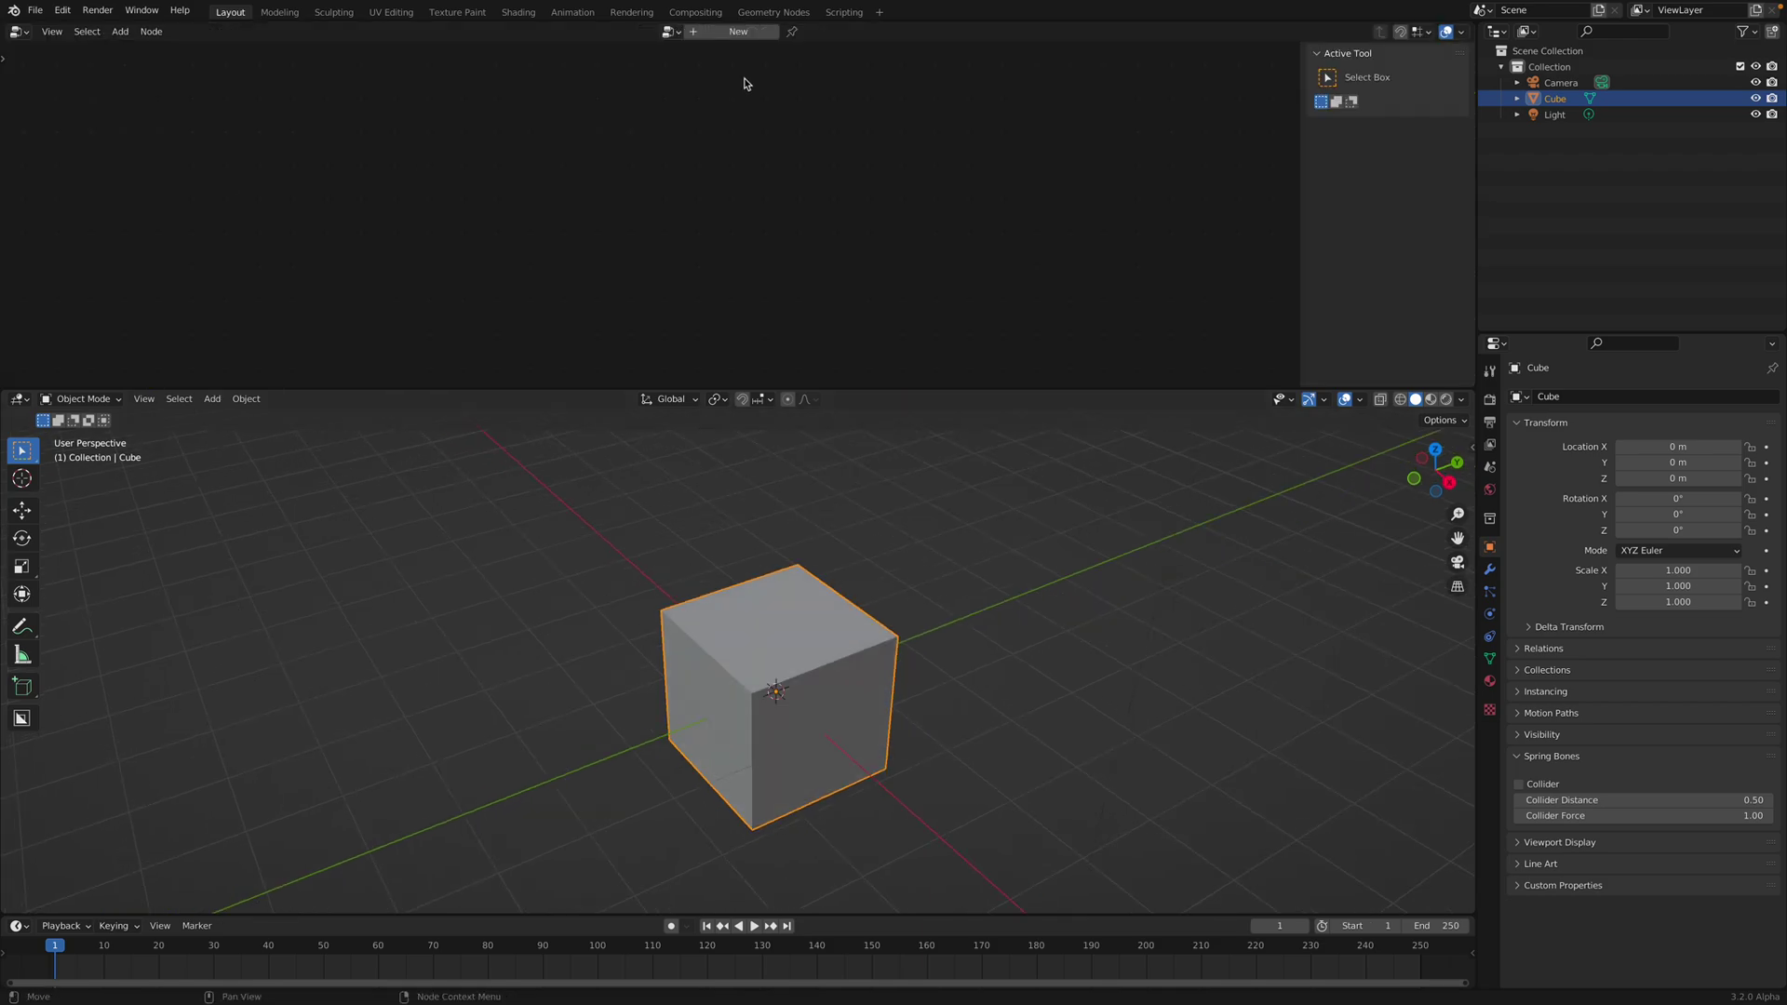
- Create a new geometry node tree on the cube and space the Group Output node farther from Group Input
left_click(759, 34)
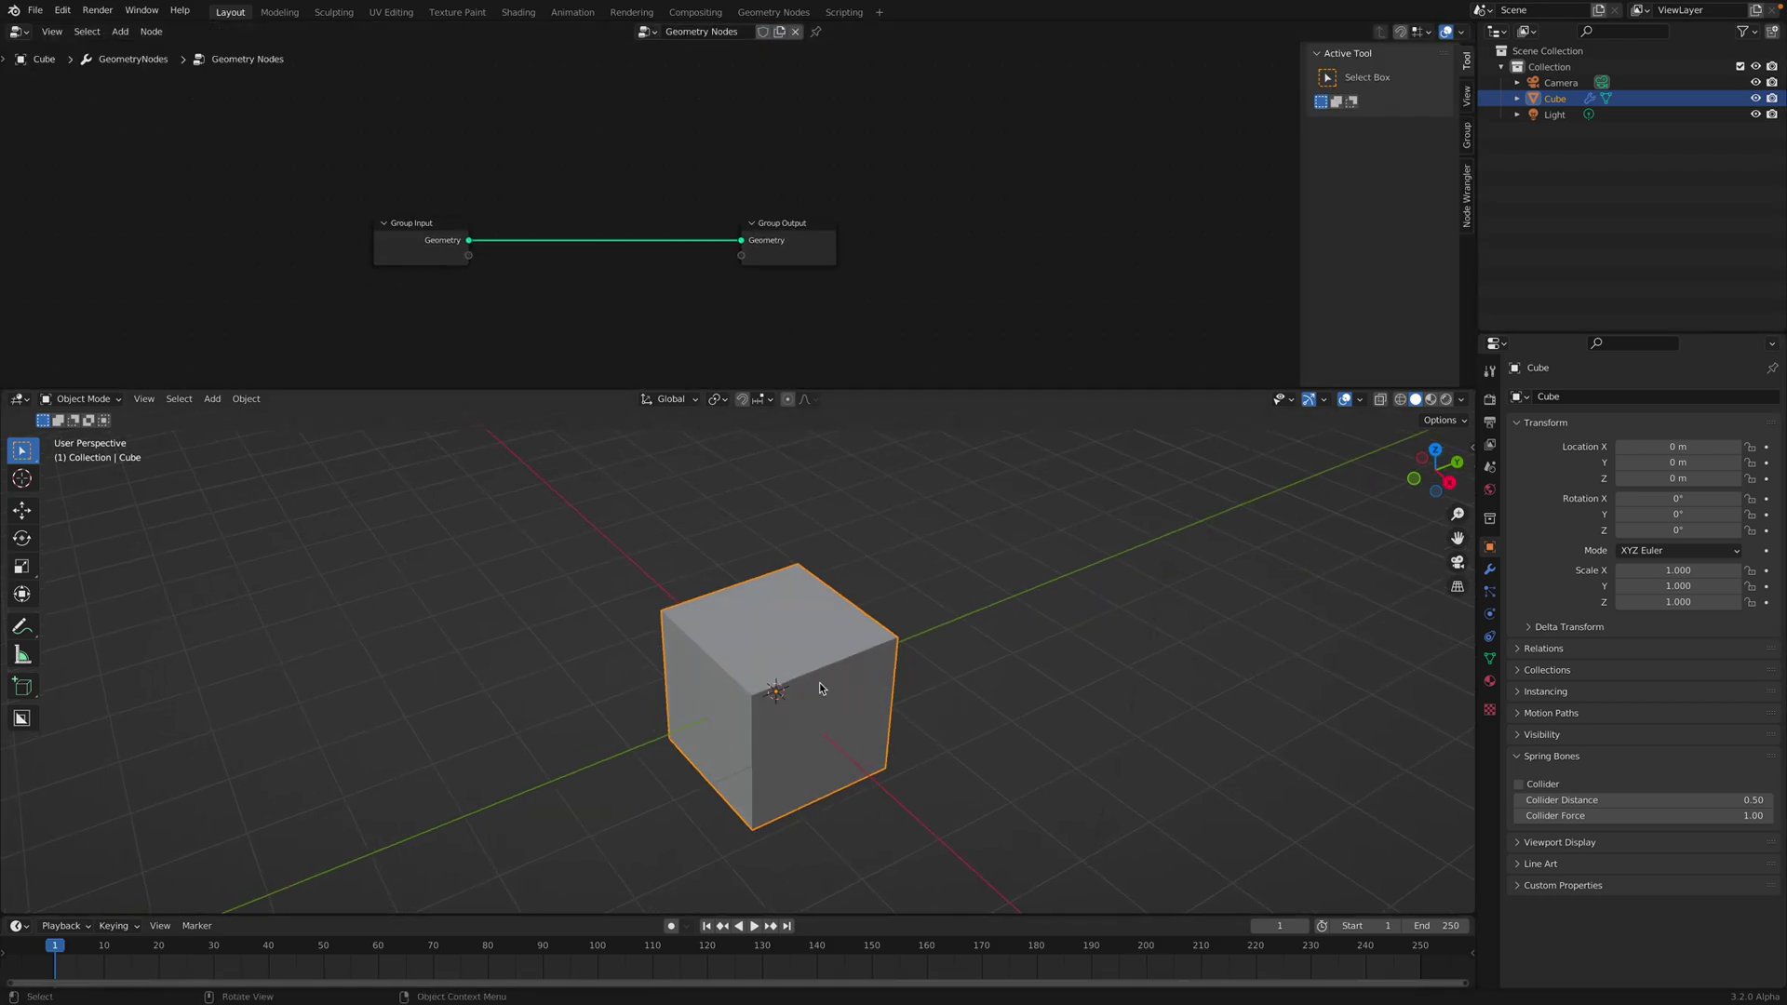
left_click_drag(802, 235, 890, 233)
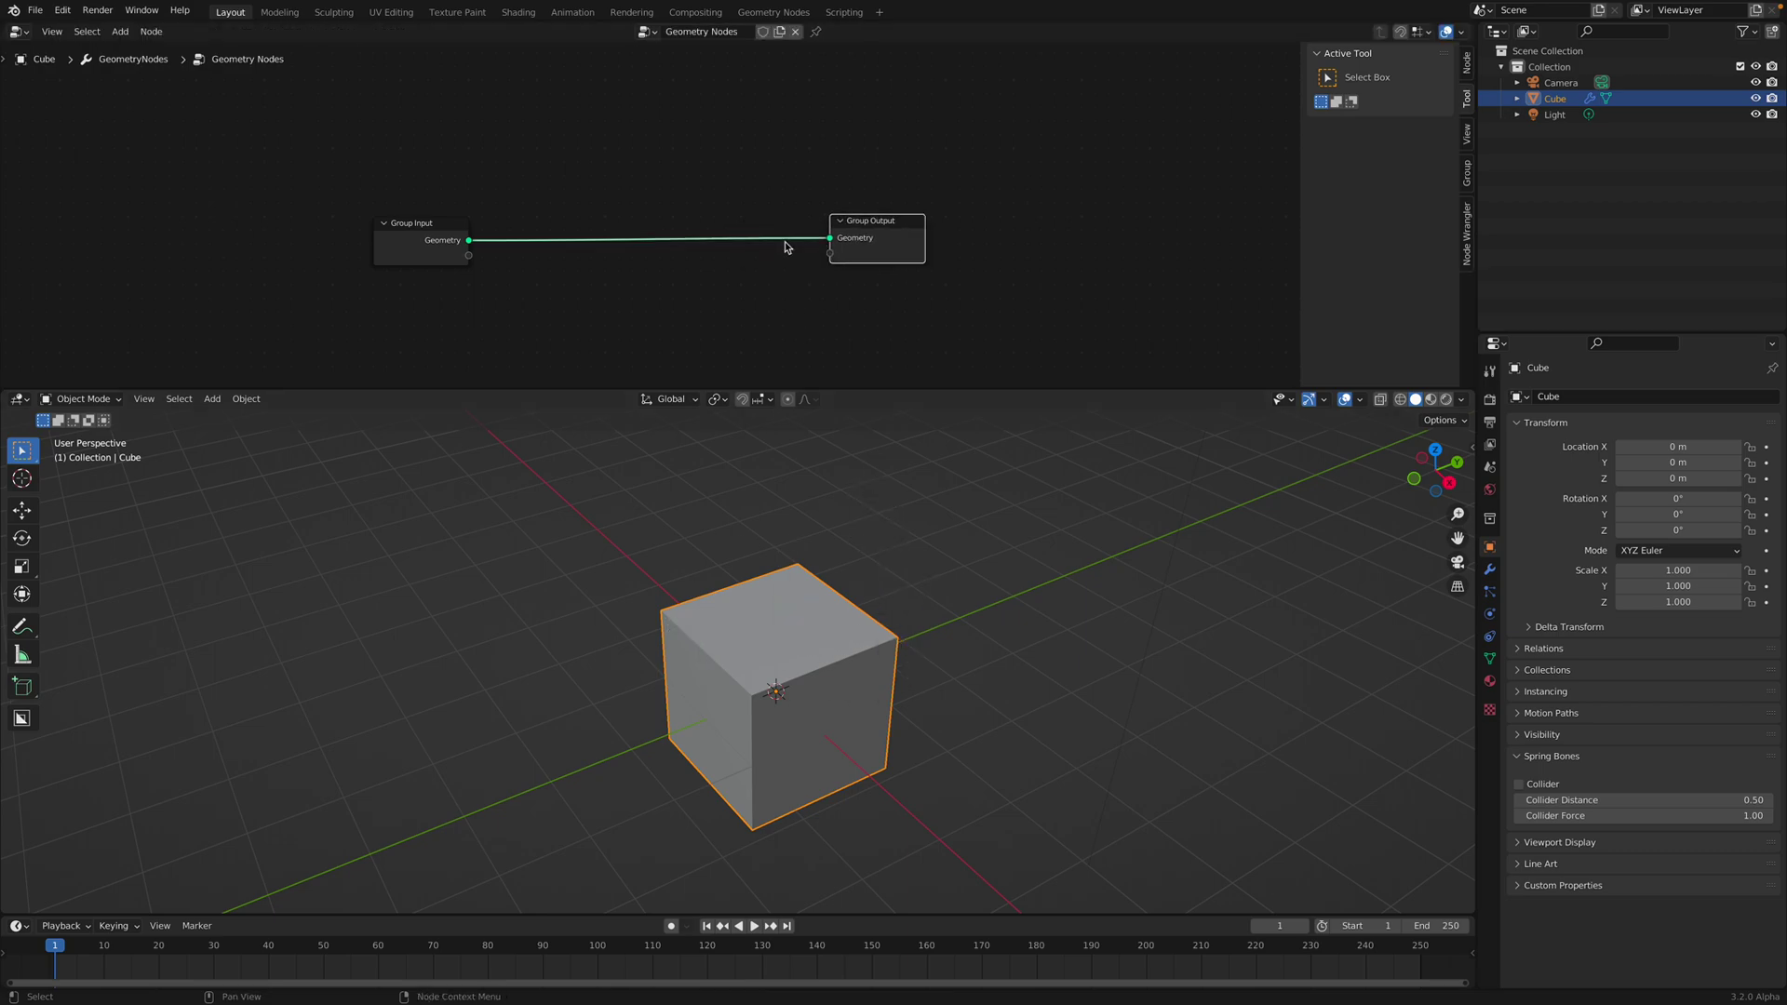
key("Home")
- Add a Cube mesh node, link its Mesh output to the Group Output geometry, and arrange both nodes closer together
key("shift+a")
left_click(627, 180)
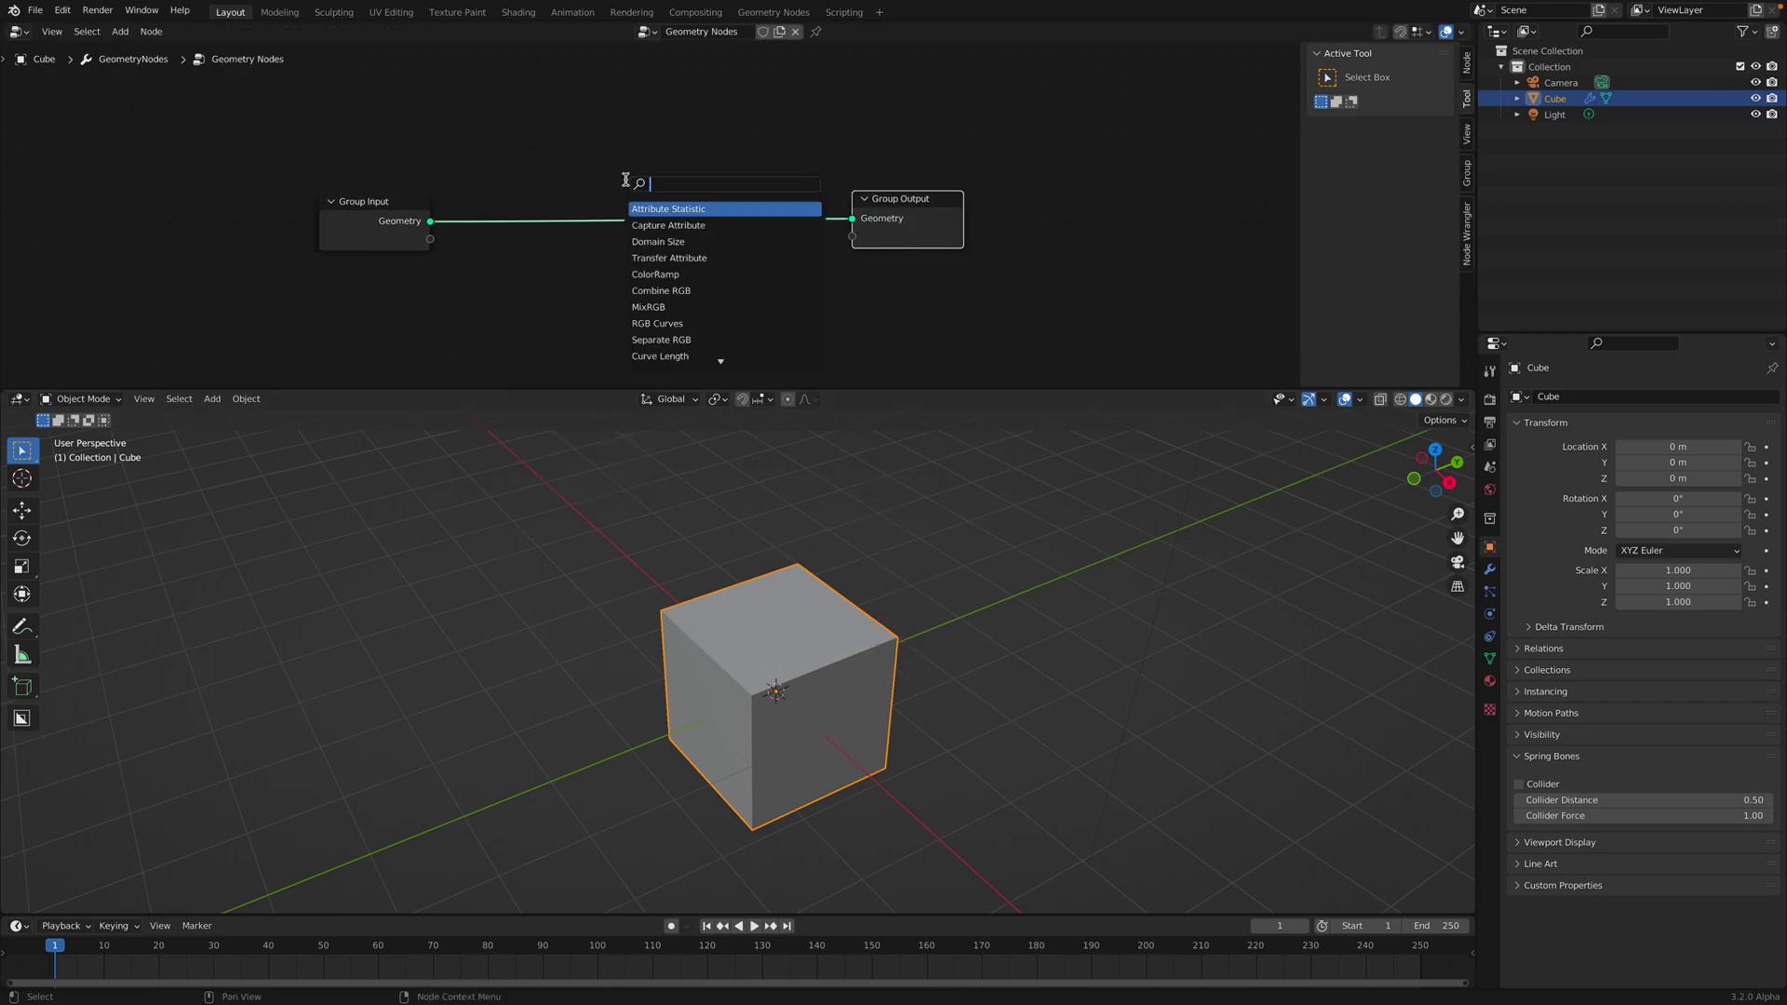
type("cube")
key("Return")
left_click(618, 239)
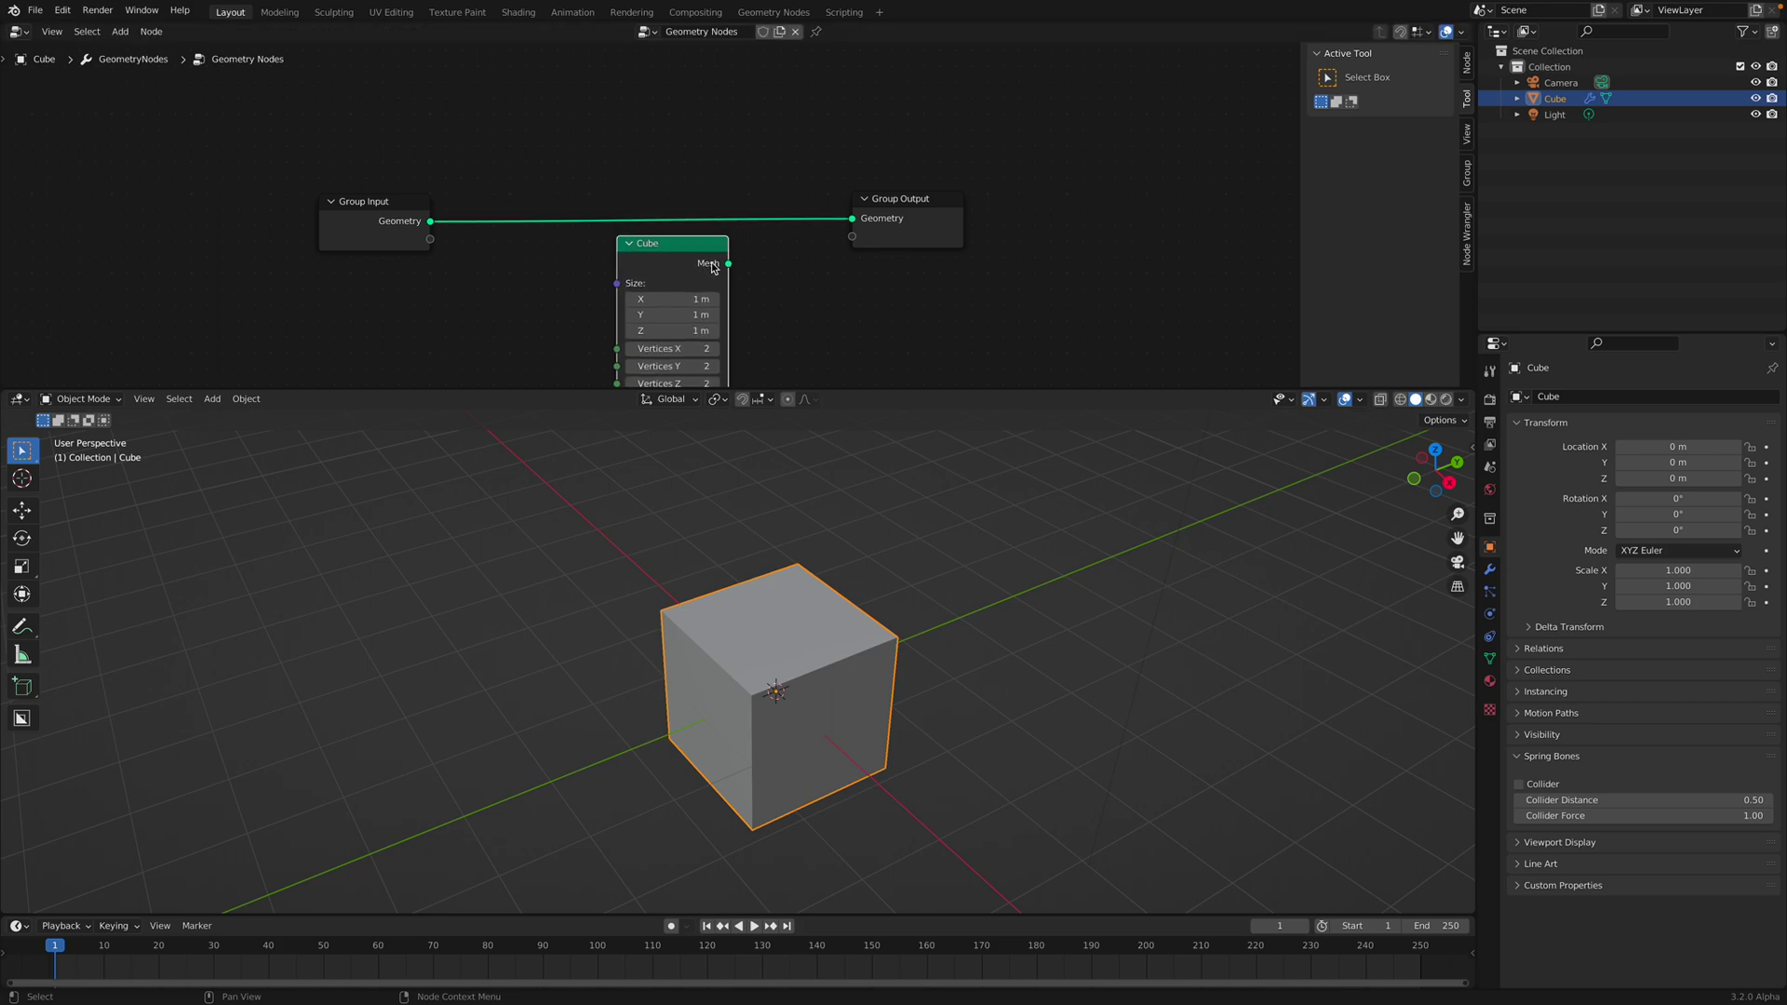
left_click_drag(727, 263, 851, 218)
left_click_drag(672, 244, 636, 198)
left_click_drag(881, 198, 830, 172)
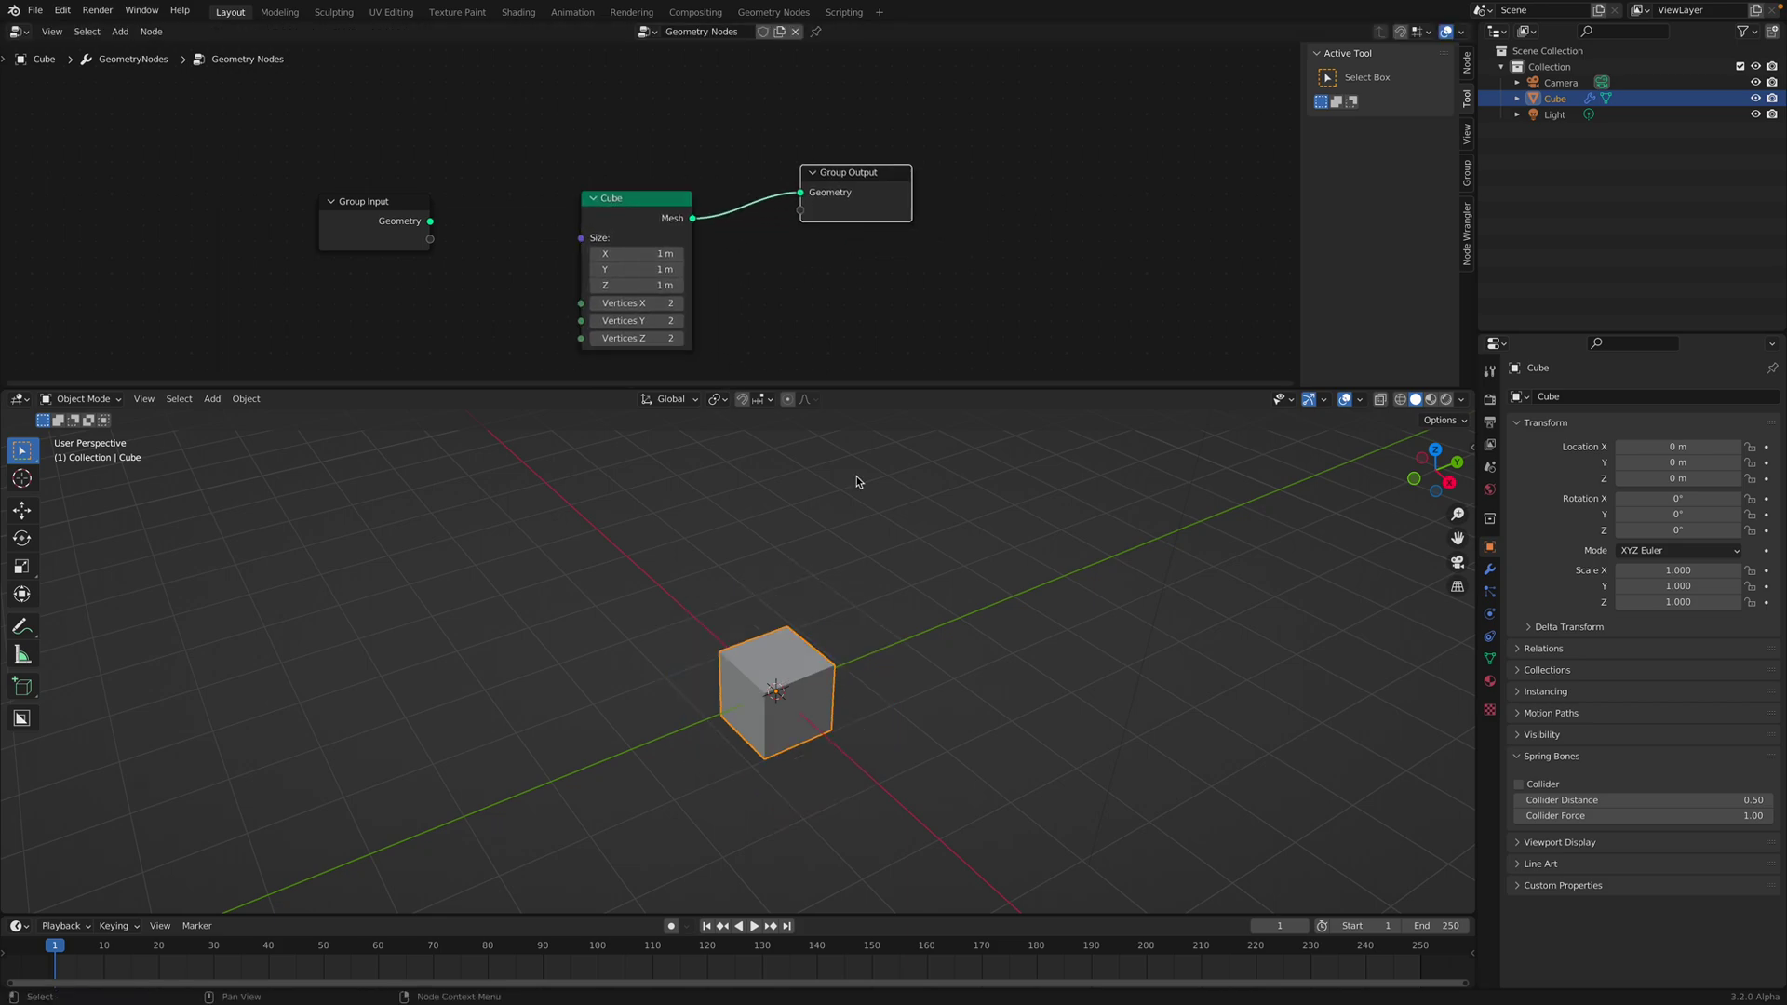
- Set the Cube node's size to X 6 m, Y 1.4 m and Z 2 m
scroll(856, 482, "up", 3)
middle_click_drag(781, 670, 744, 652)
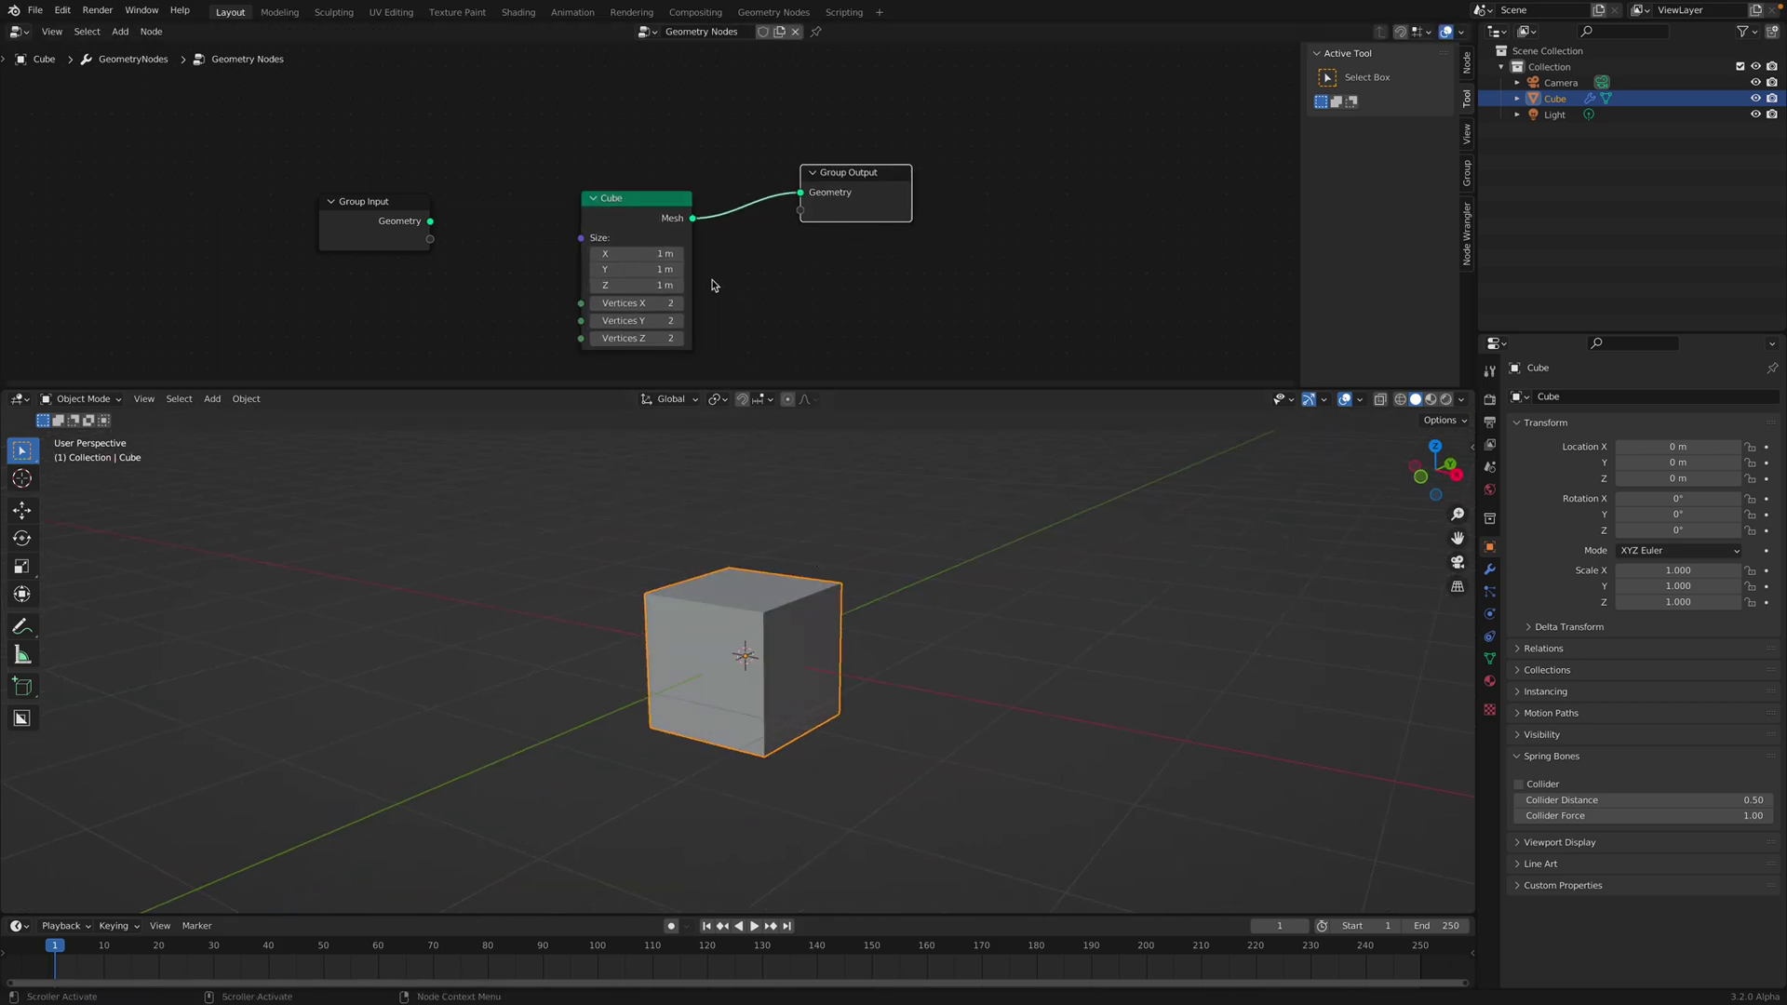
mouse_move(642, 254)
left_mouse_down()
mouse_move(642, 285)
mouse_move(680, 253)
mouse_move(735, 253)
mouse_move(628, 269)
left_mouse_up()
type("2")
key("Return")
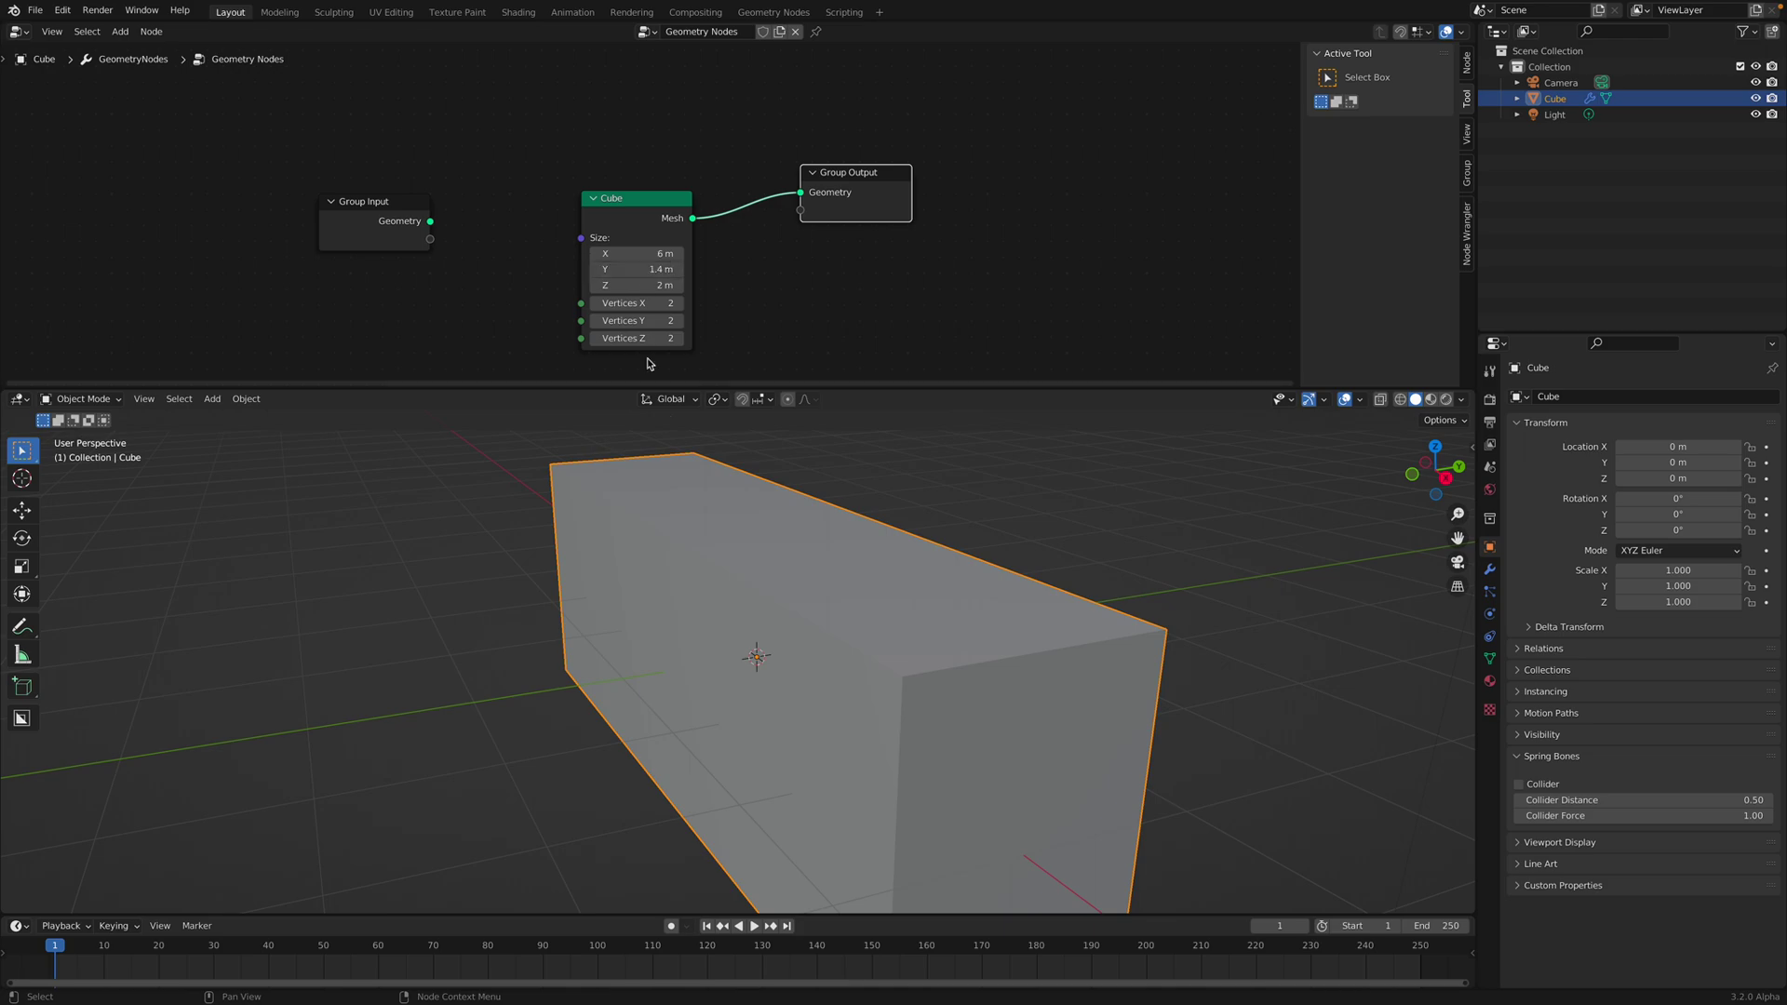
middle_click_drag(753, 503, 734, 470)
scroll(735, 470, "down", 2)
middle_click_drag(848, 486, 829, 499)
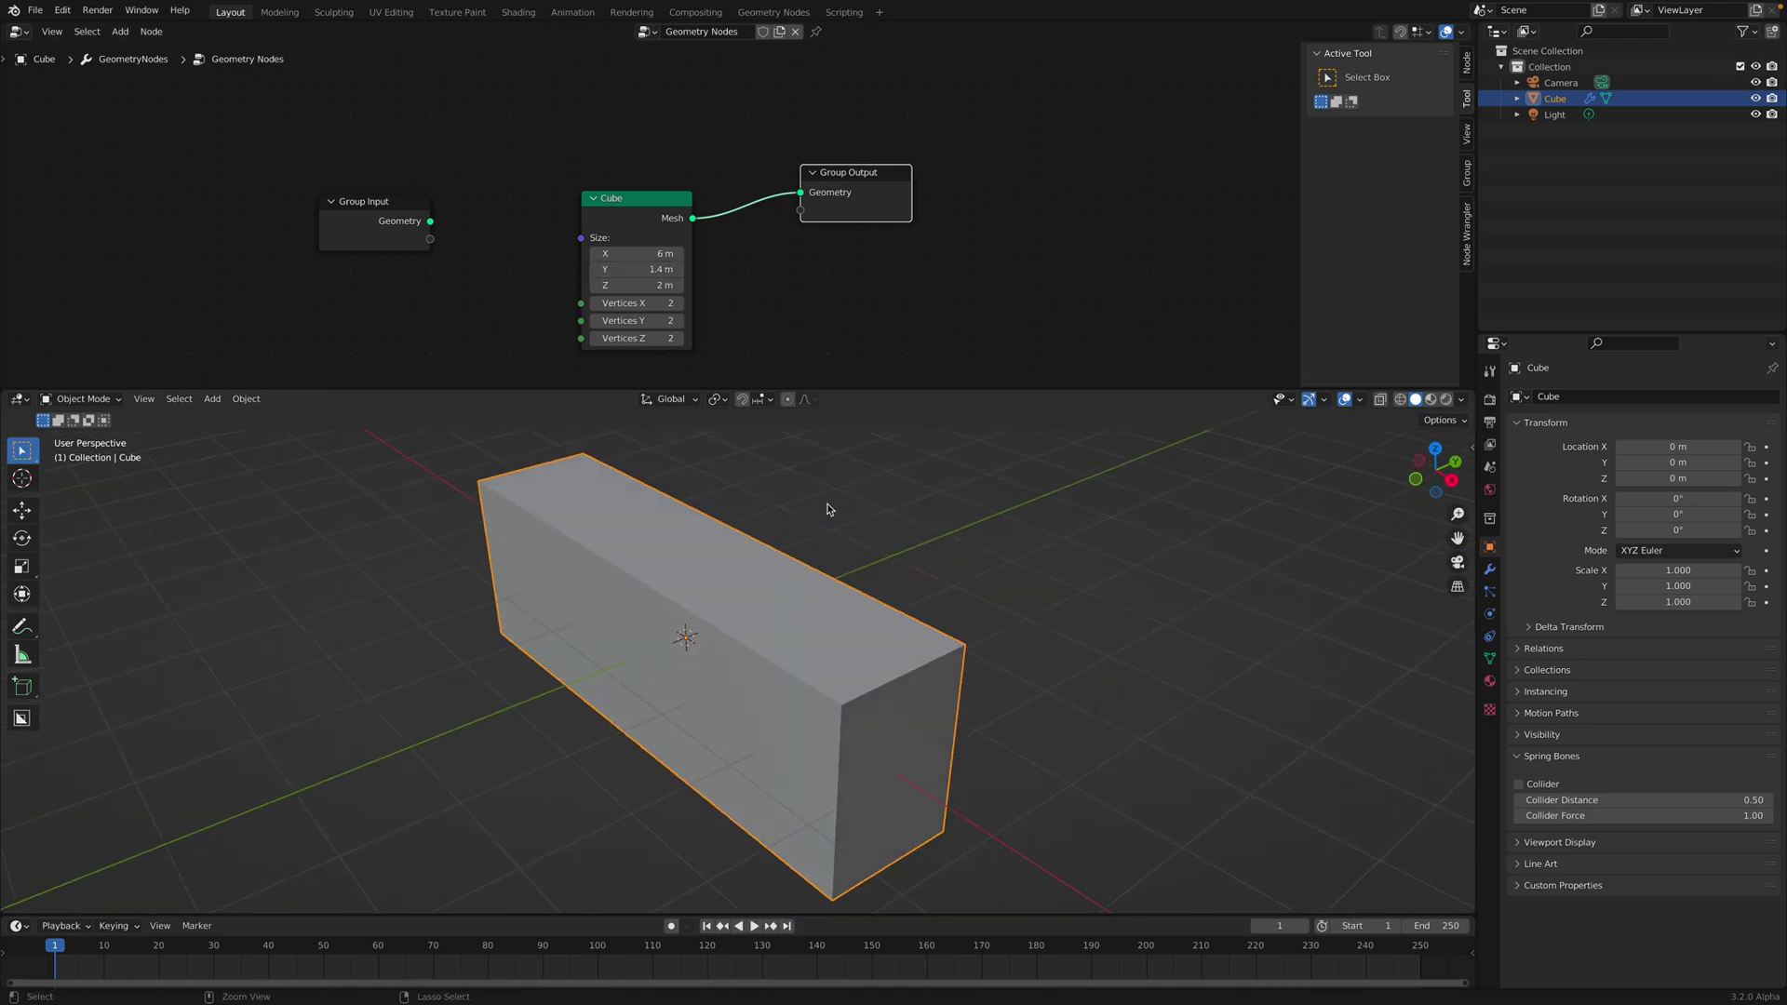
- Save the scene to the Desktop folder as gm_fracture_001.blend
key("super+s")
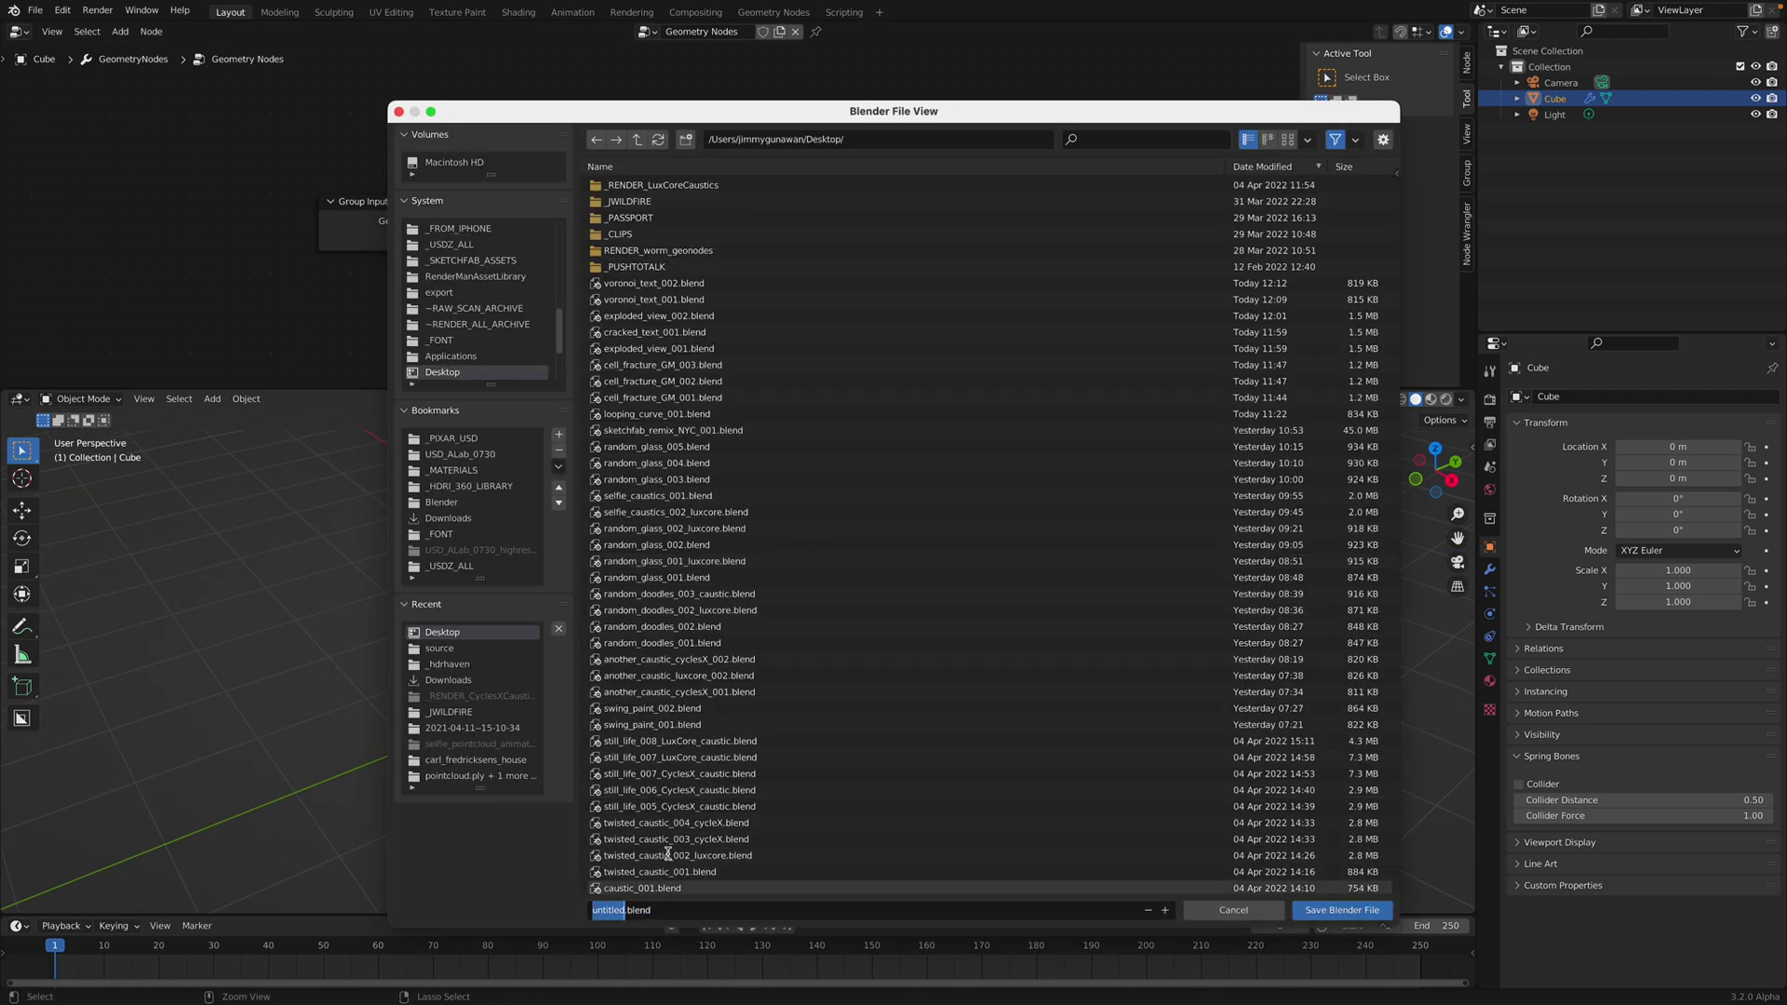
type("gm_fracture-001")
key("BackSpace")
key("BackSpace")
key("BackSpace")
key("BackSpace")
type("_001")
key("Return")
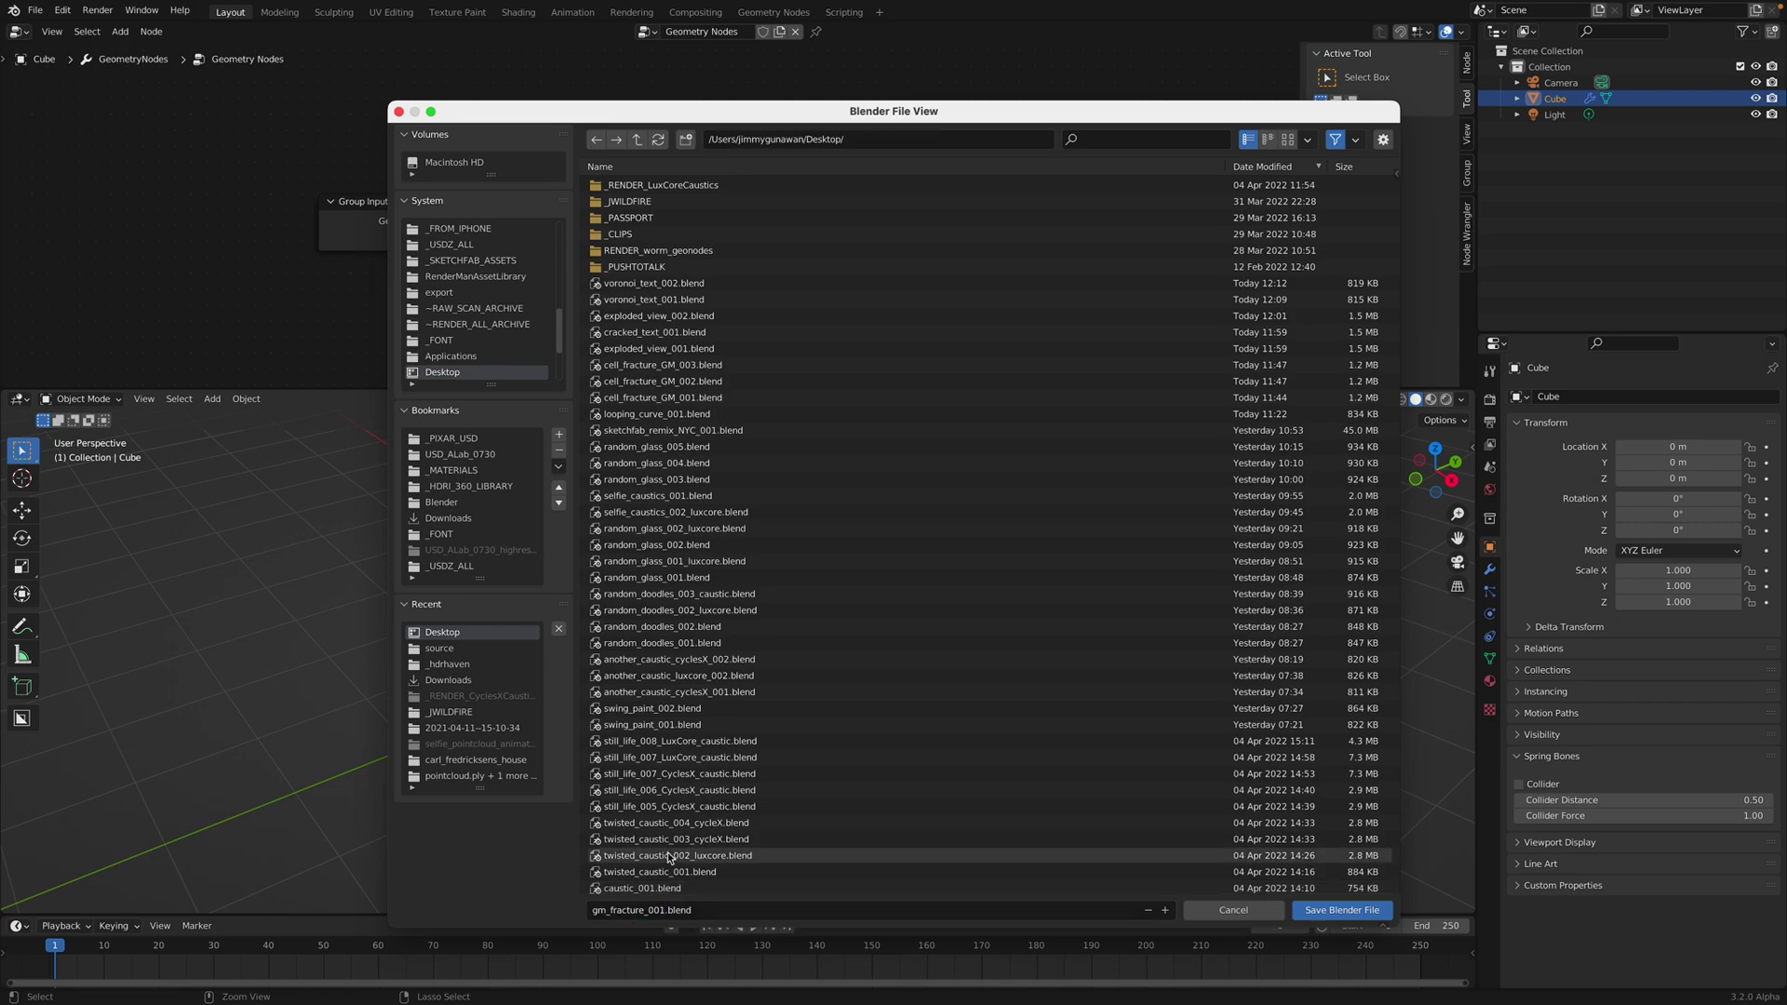
key("Return")
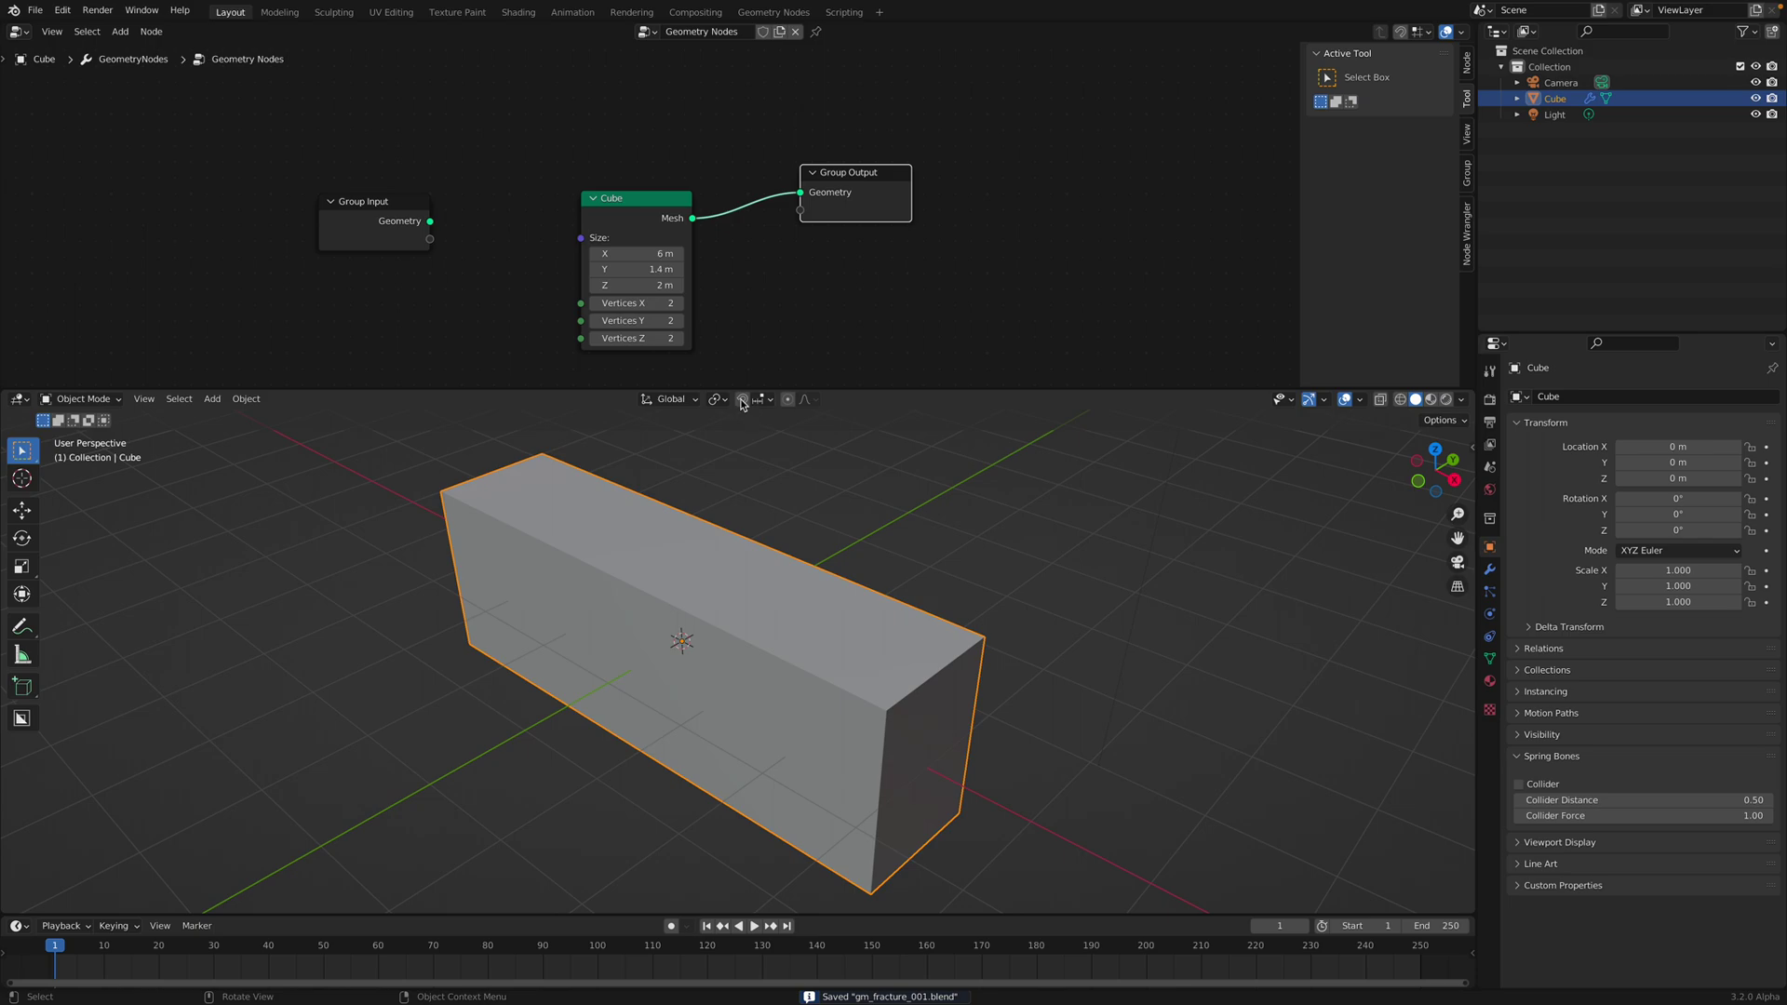
- Move the Cube node higher between the Group Input and Group Output nodes
left_click_drag(638, 205, 616, 140)
middle_click_drag(782, 559, 817, 556)
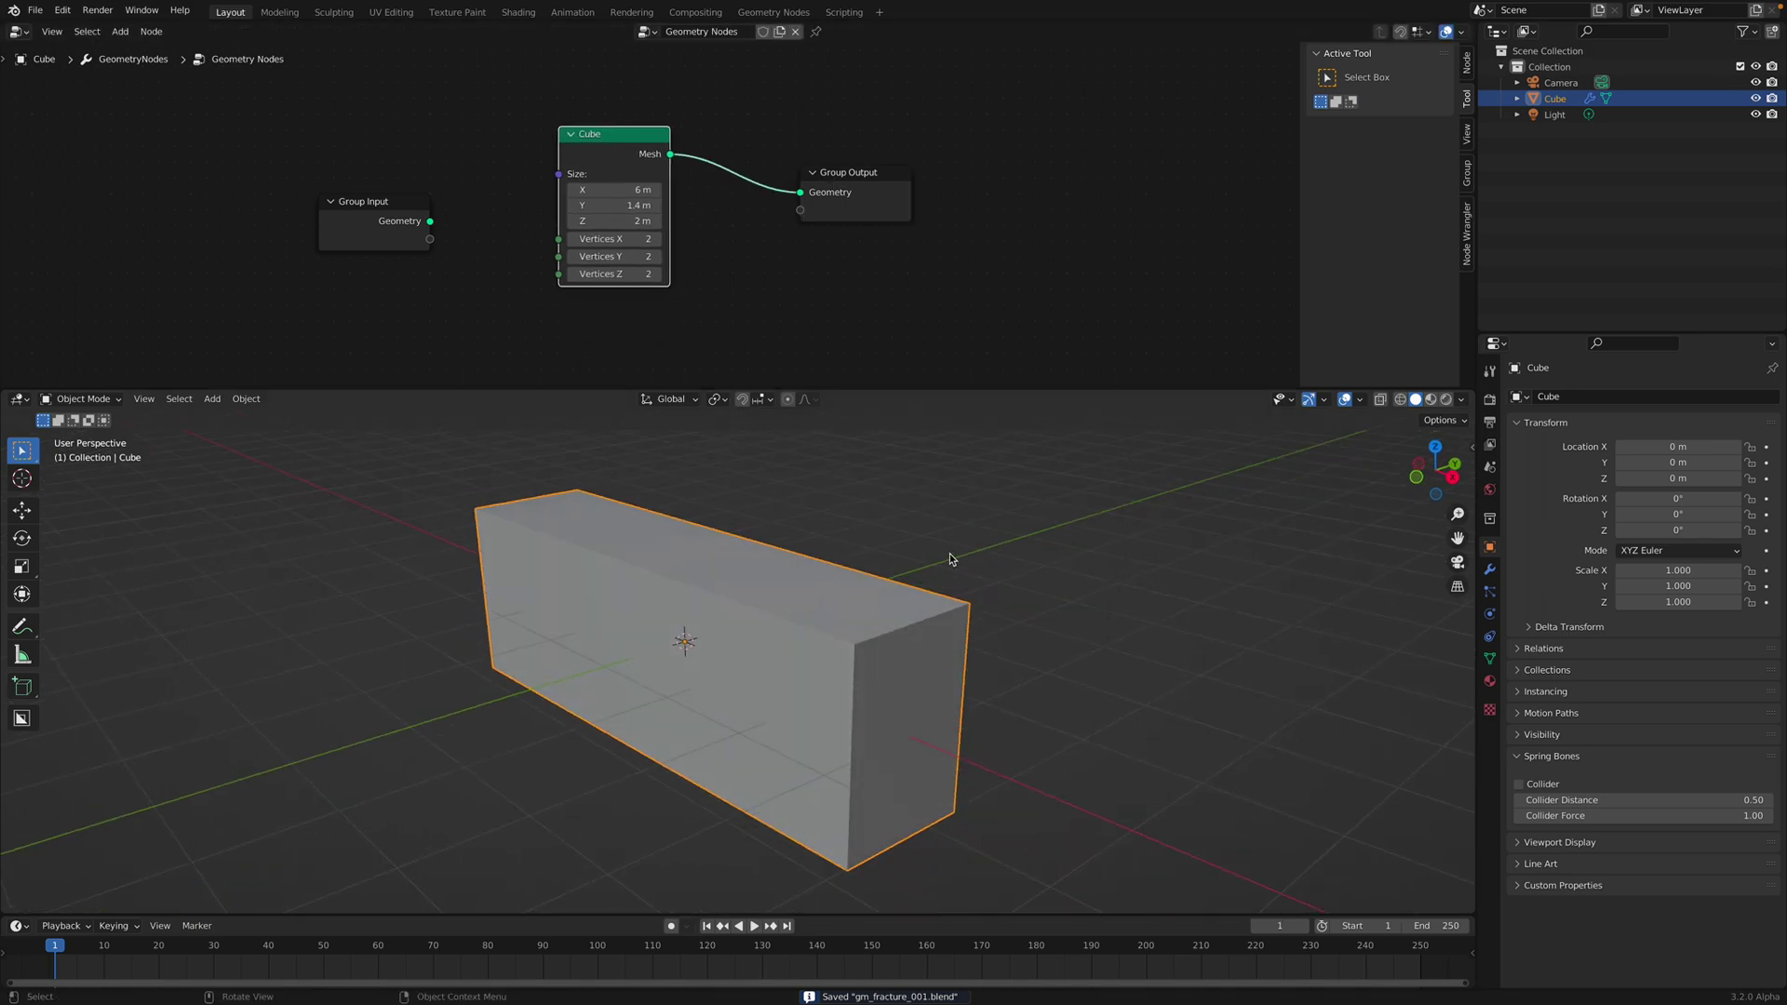
middle_click_drag(945, 559, 1248, 572)
middle_click_drag(694, 148, 626, 162)
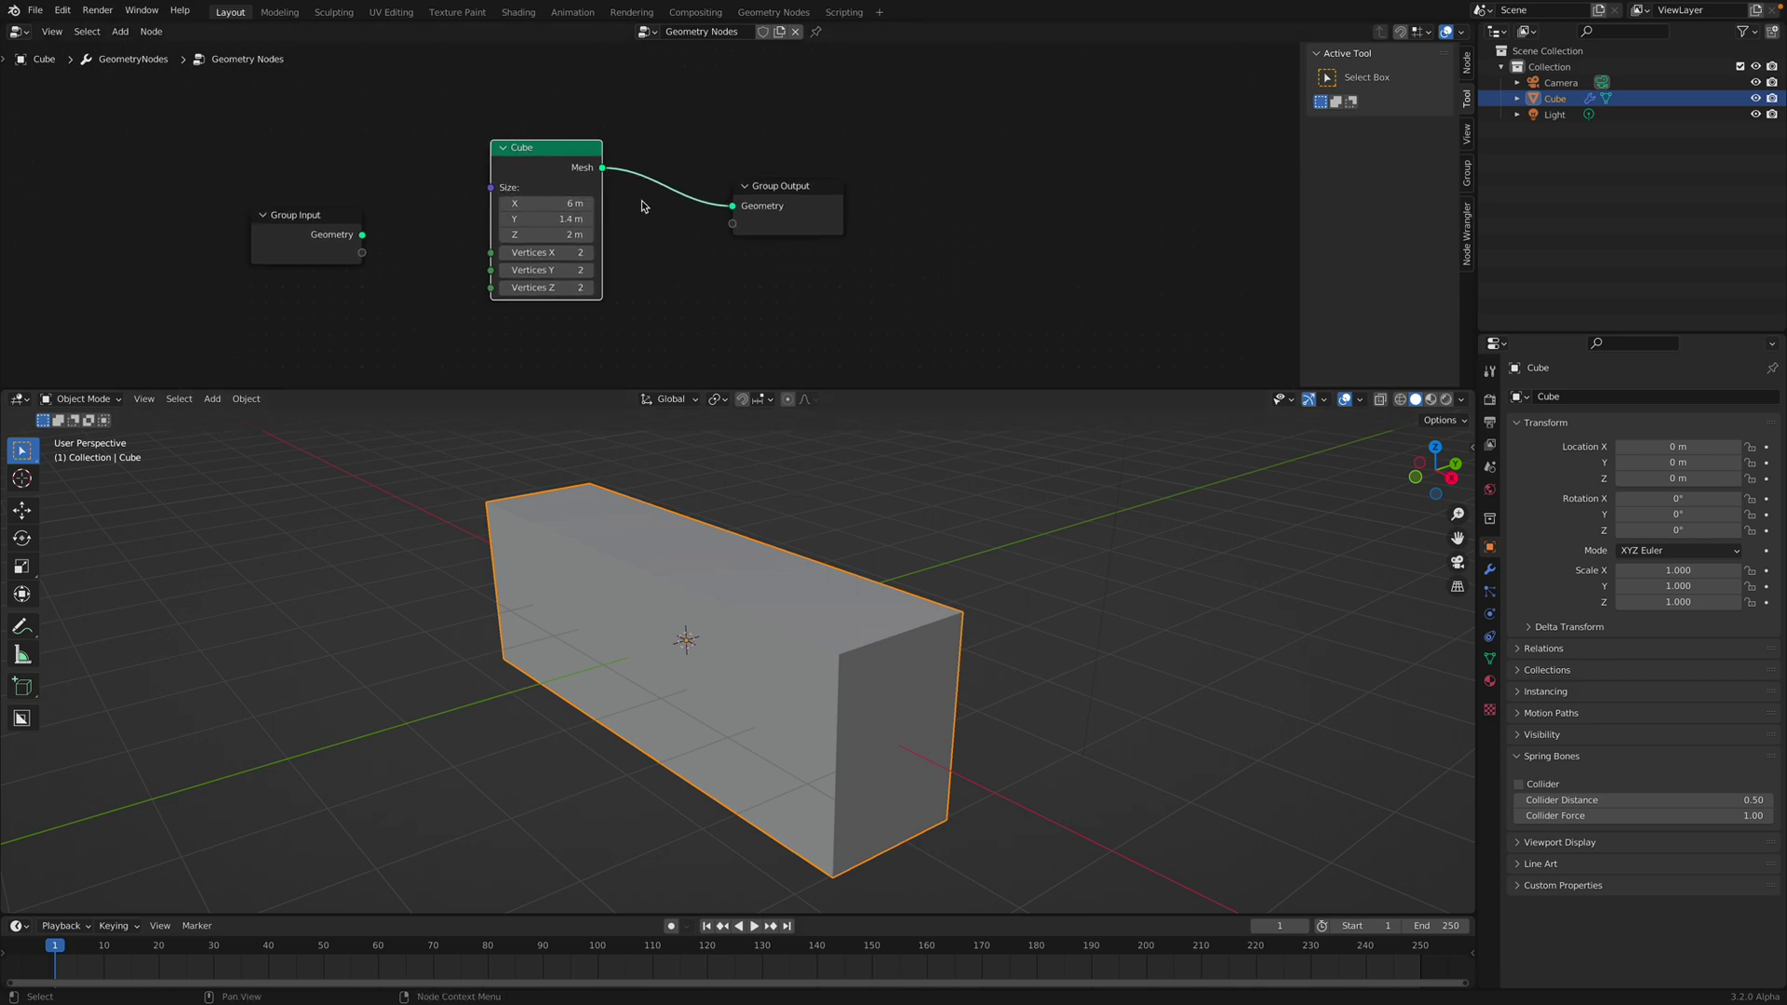
- Add an emitter particle system to the cube and show the 3D viewport in wireframe
left_click(1489, 569)
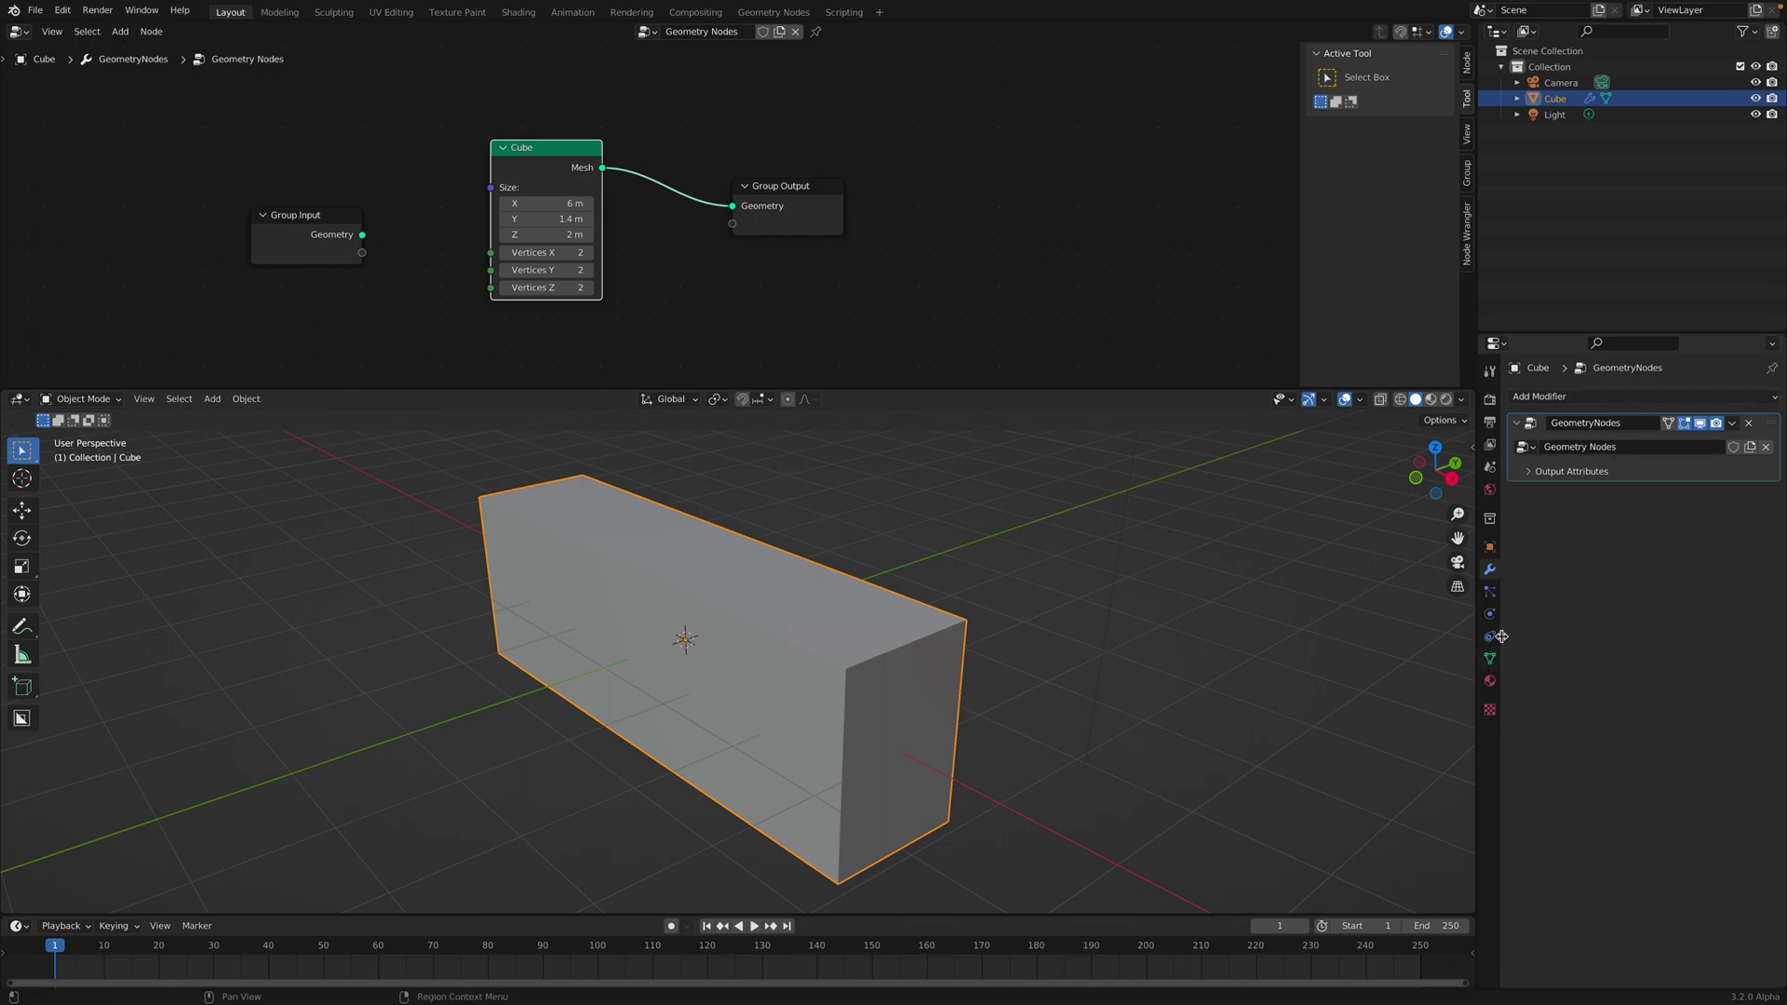
left_click(1490, 594)
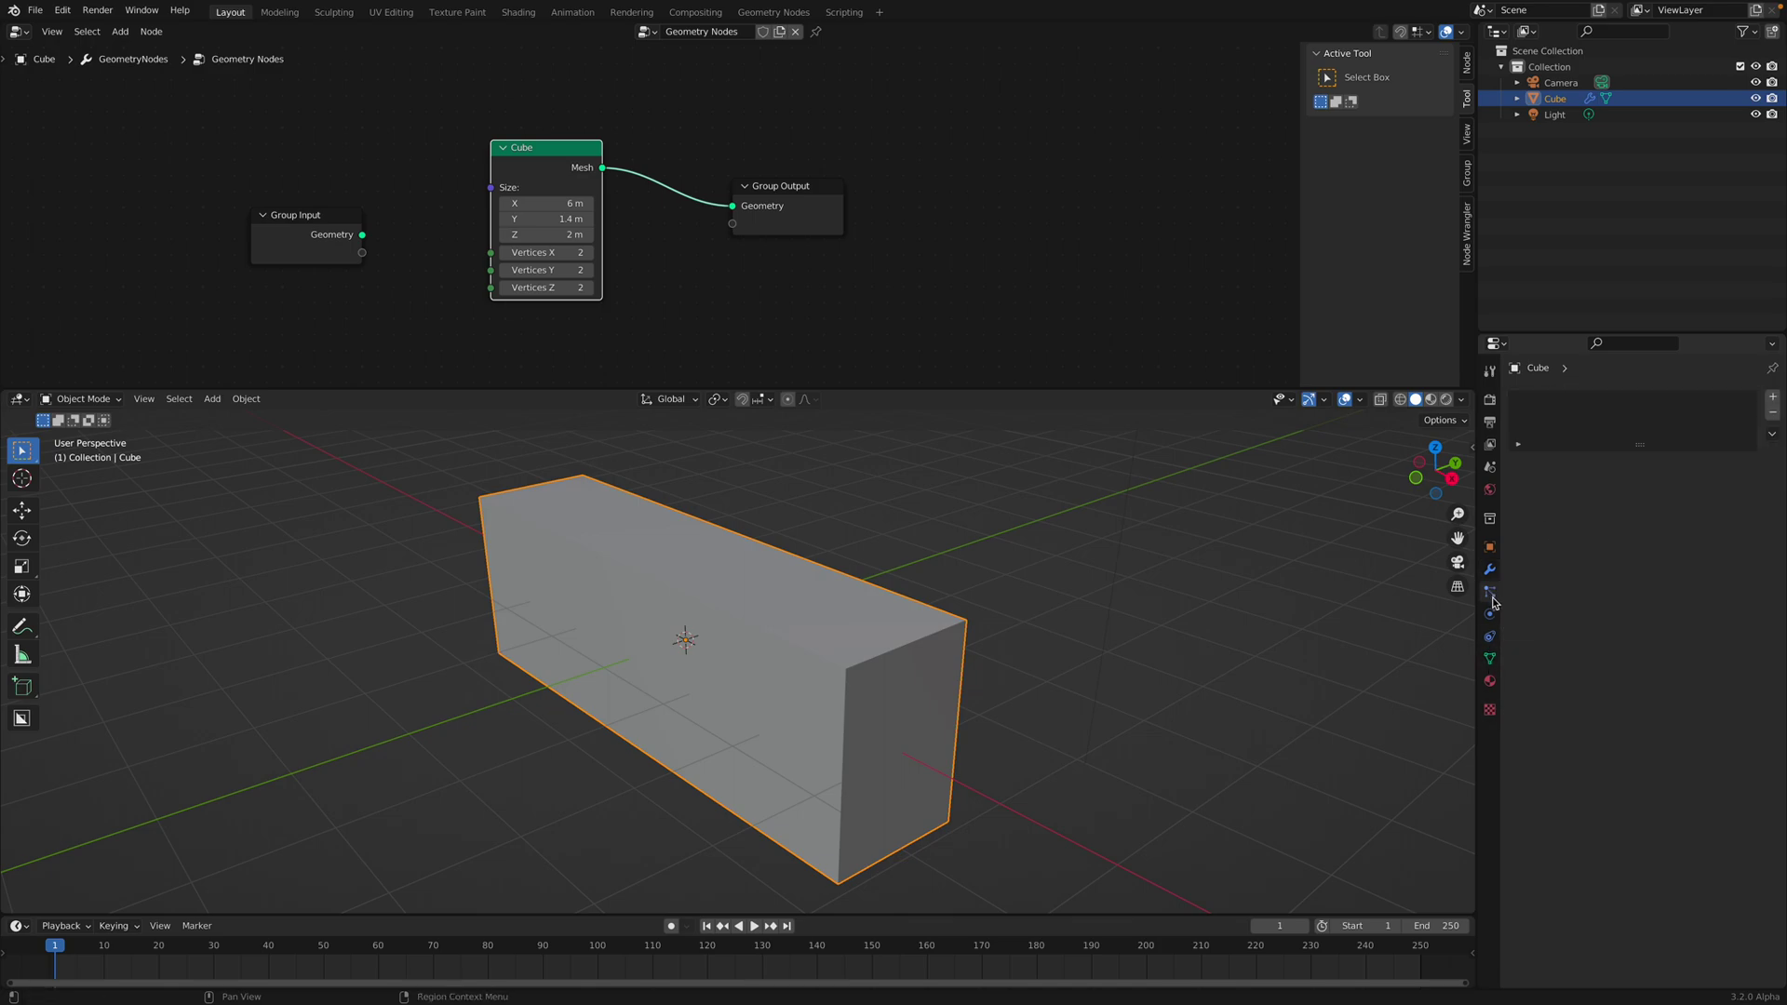
left_click(1772, 397)
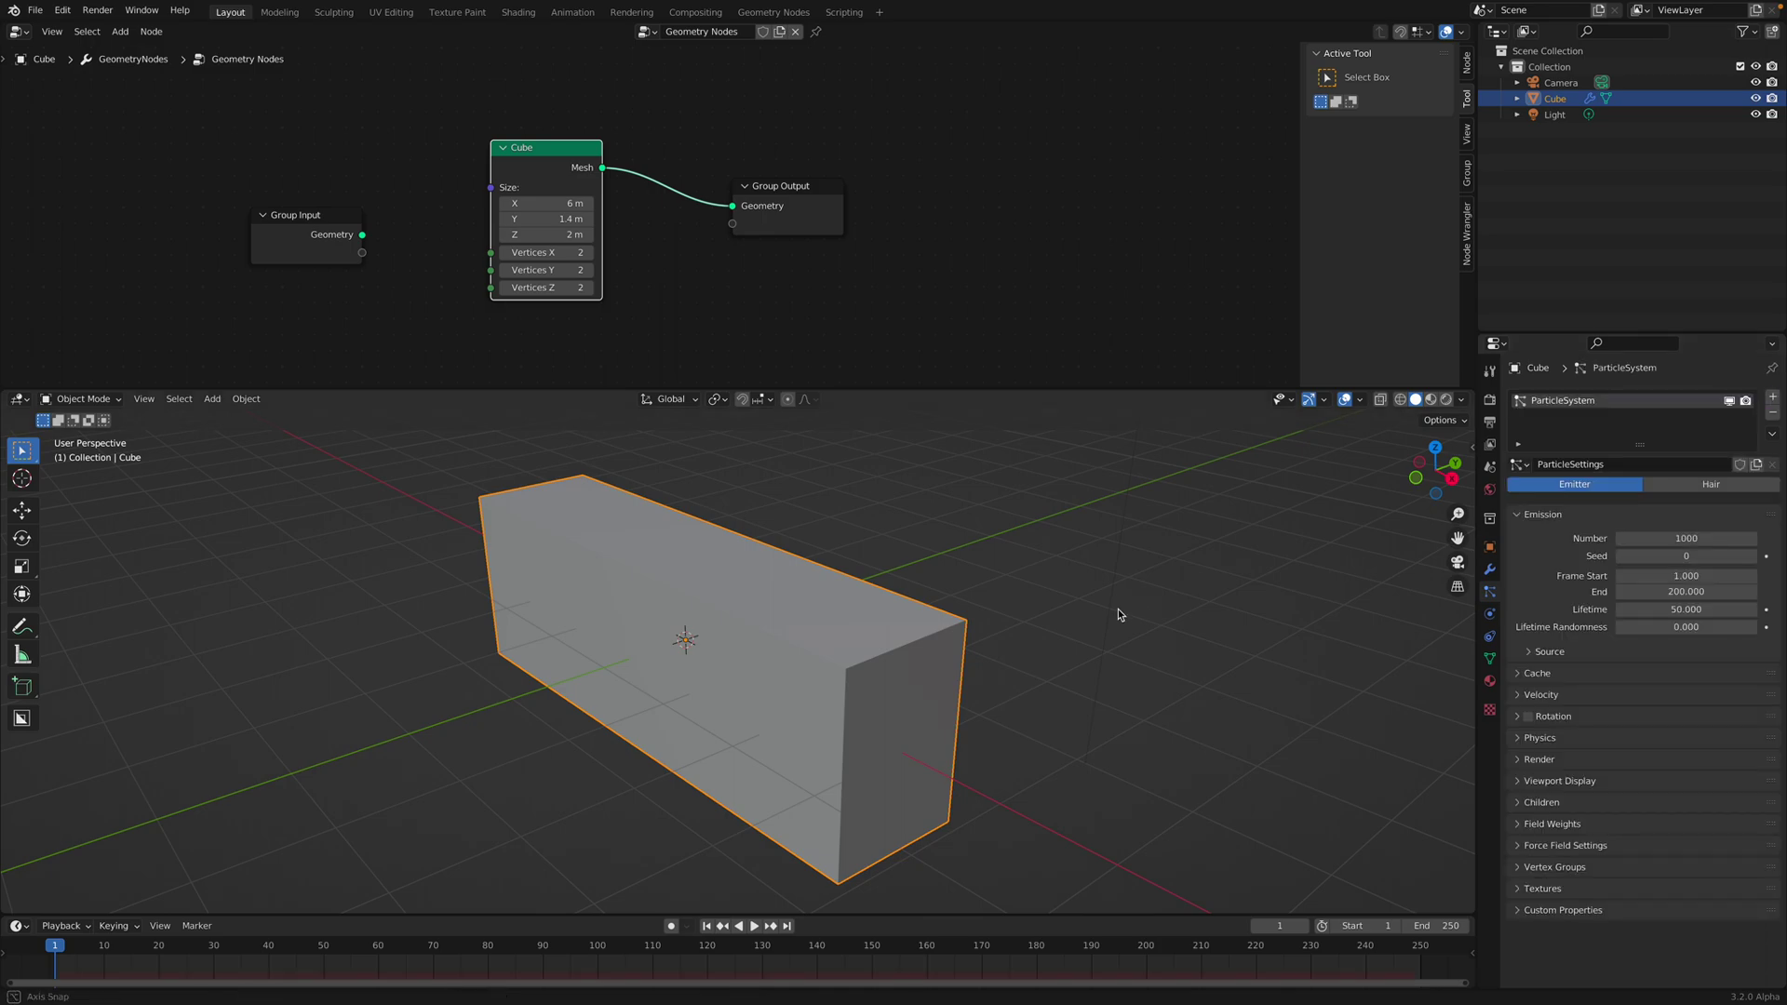
key("z")
left_click(1087, 620)
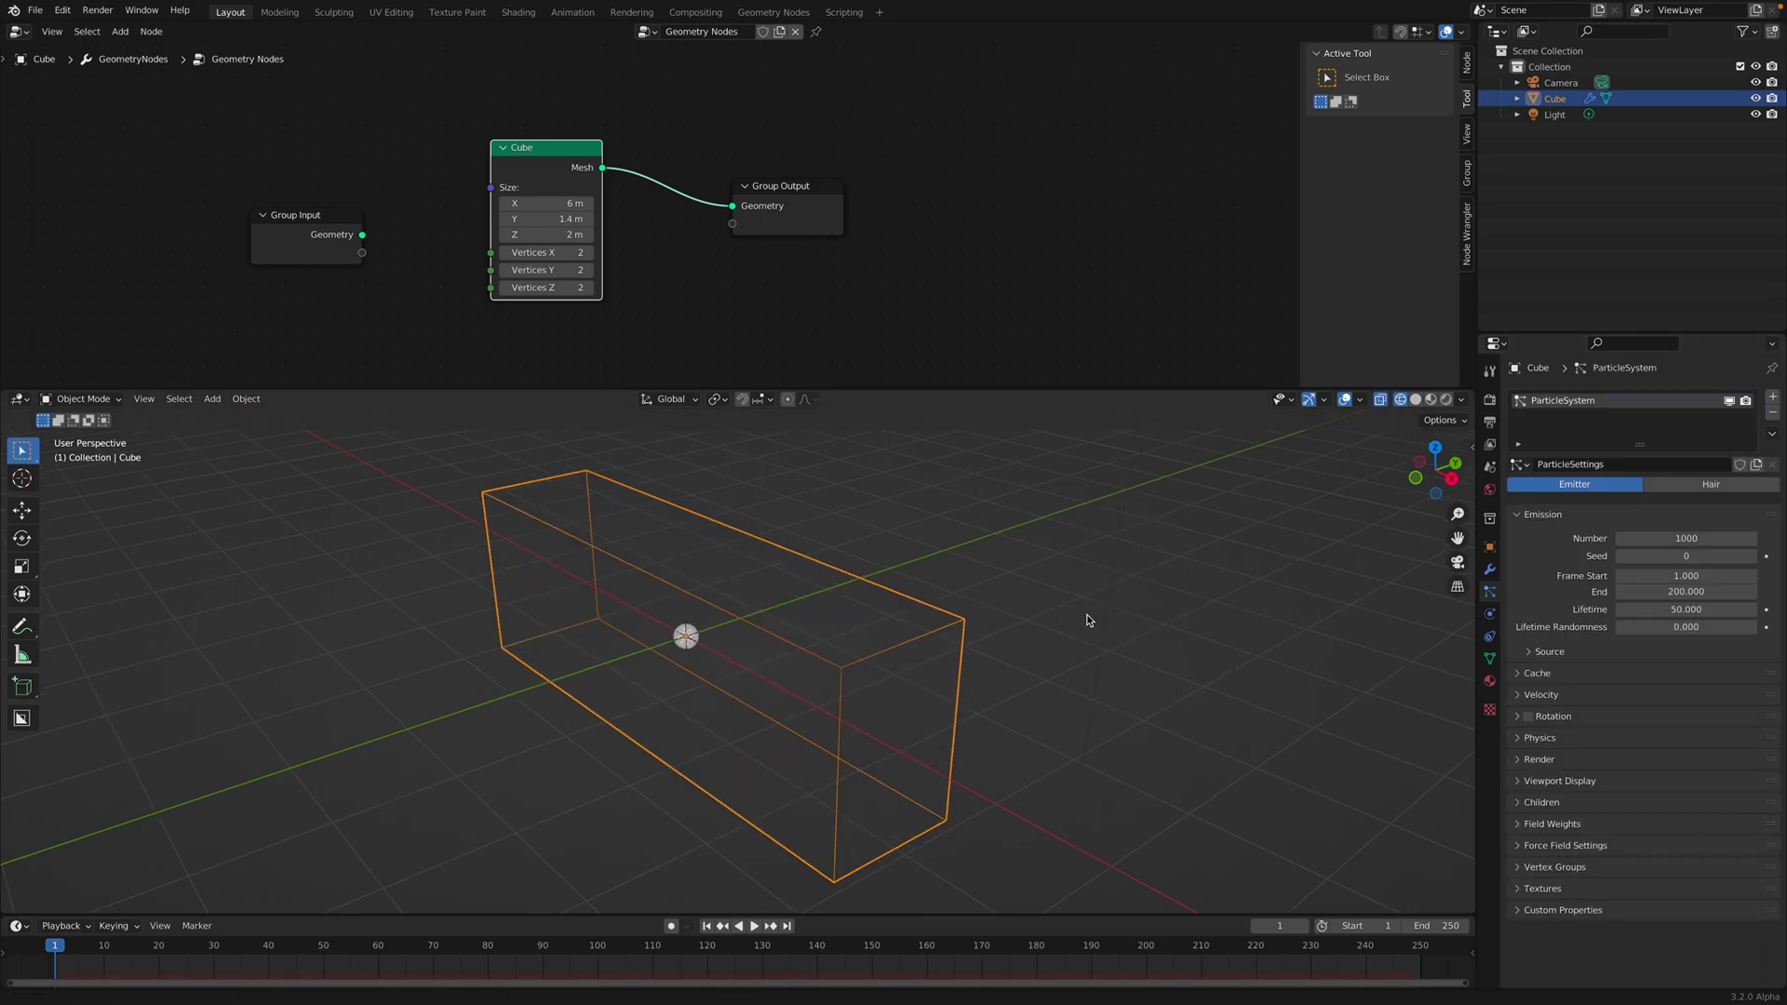
middle_click_drag(1087, 620, 1081, 600, "shift")
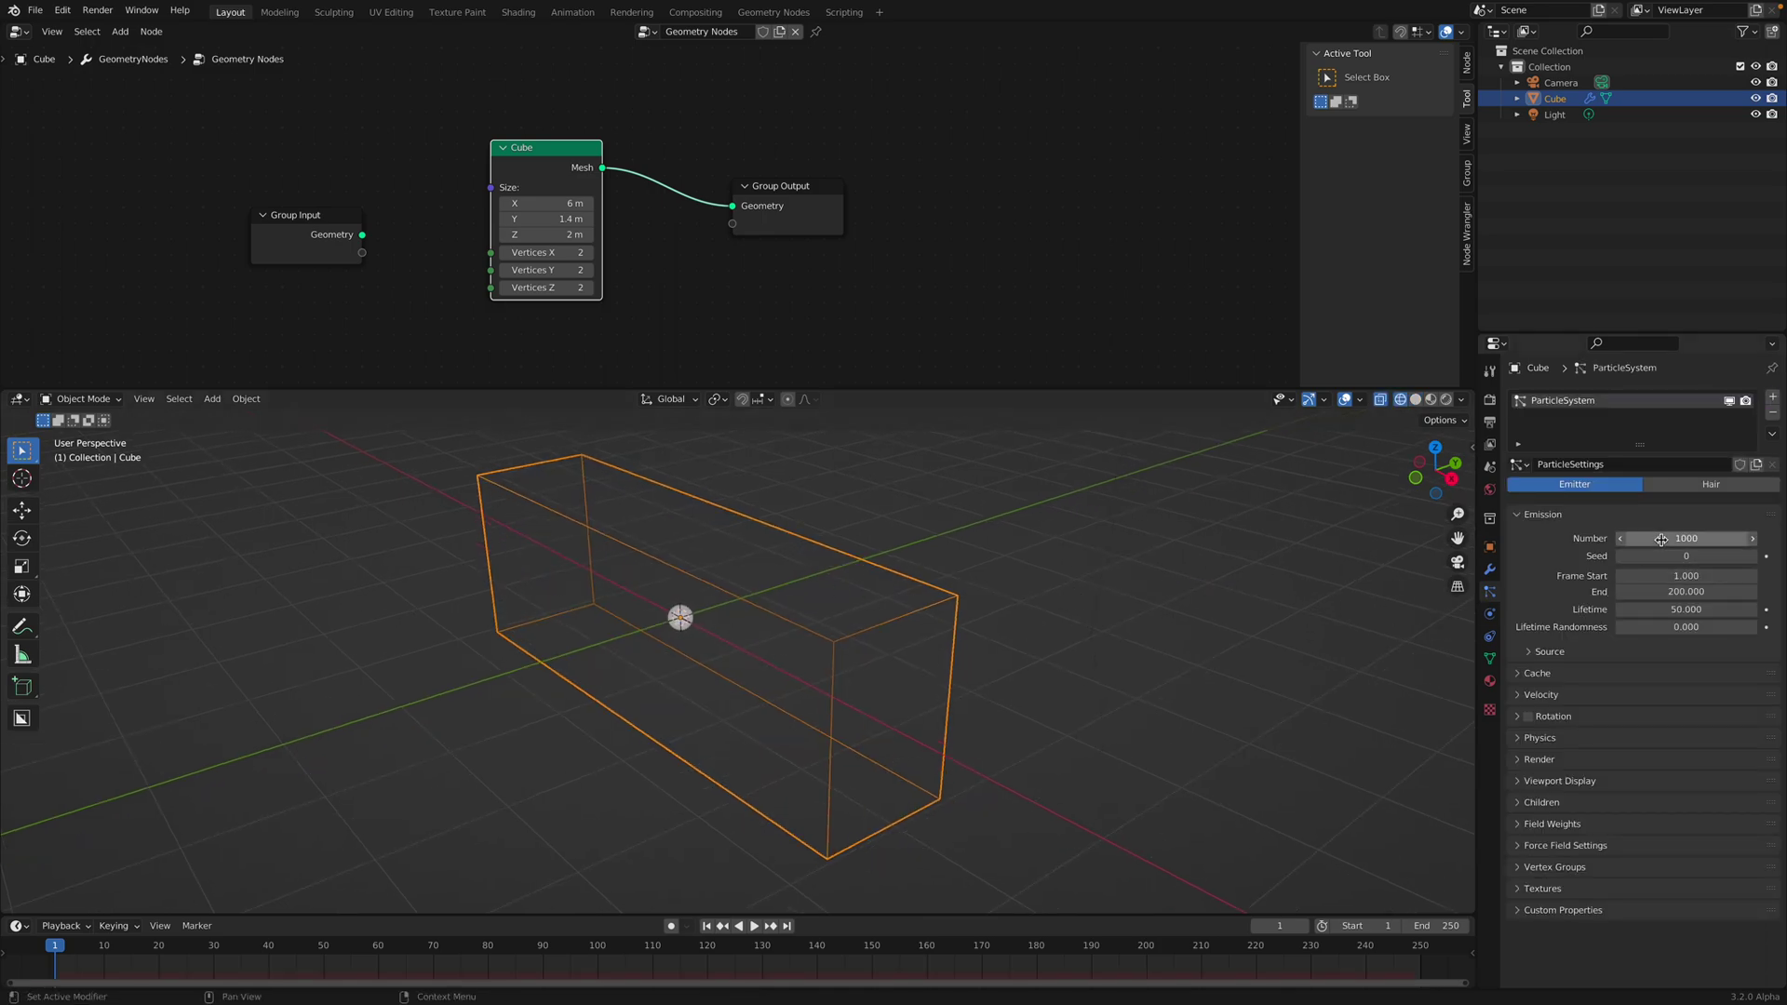
- Set the particle emission number to 50 and the emission end frame to 1
left_click(1662, 540)
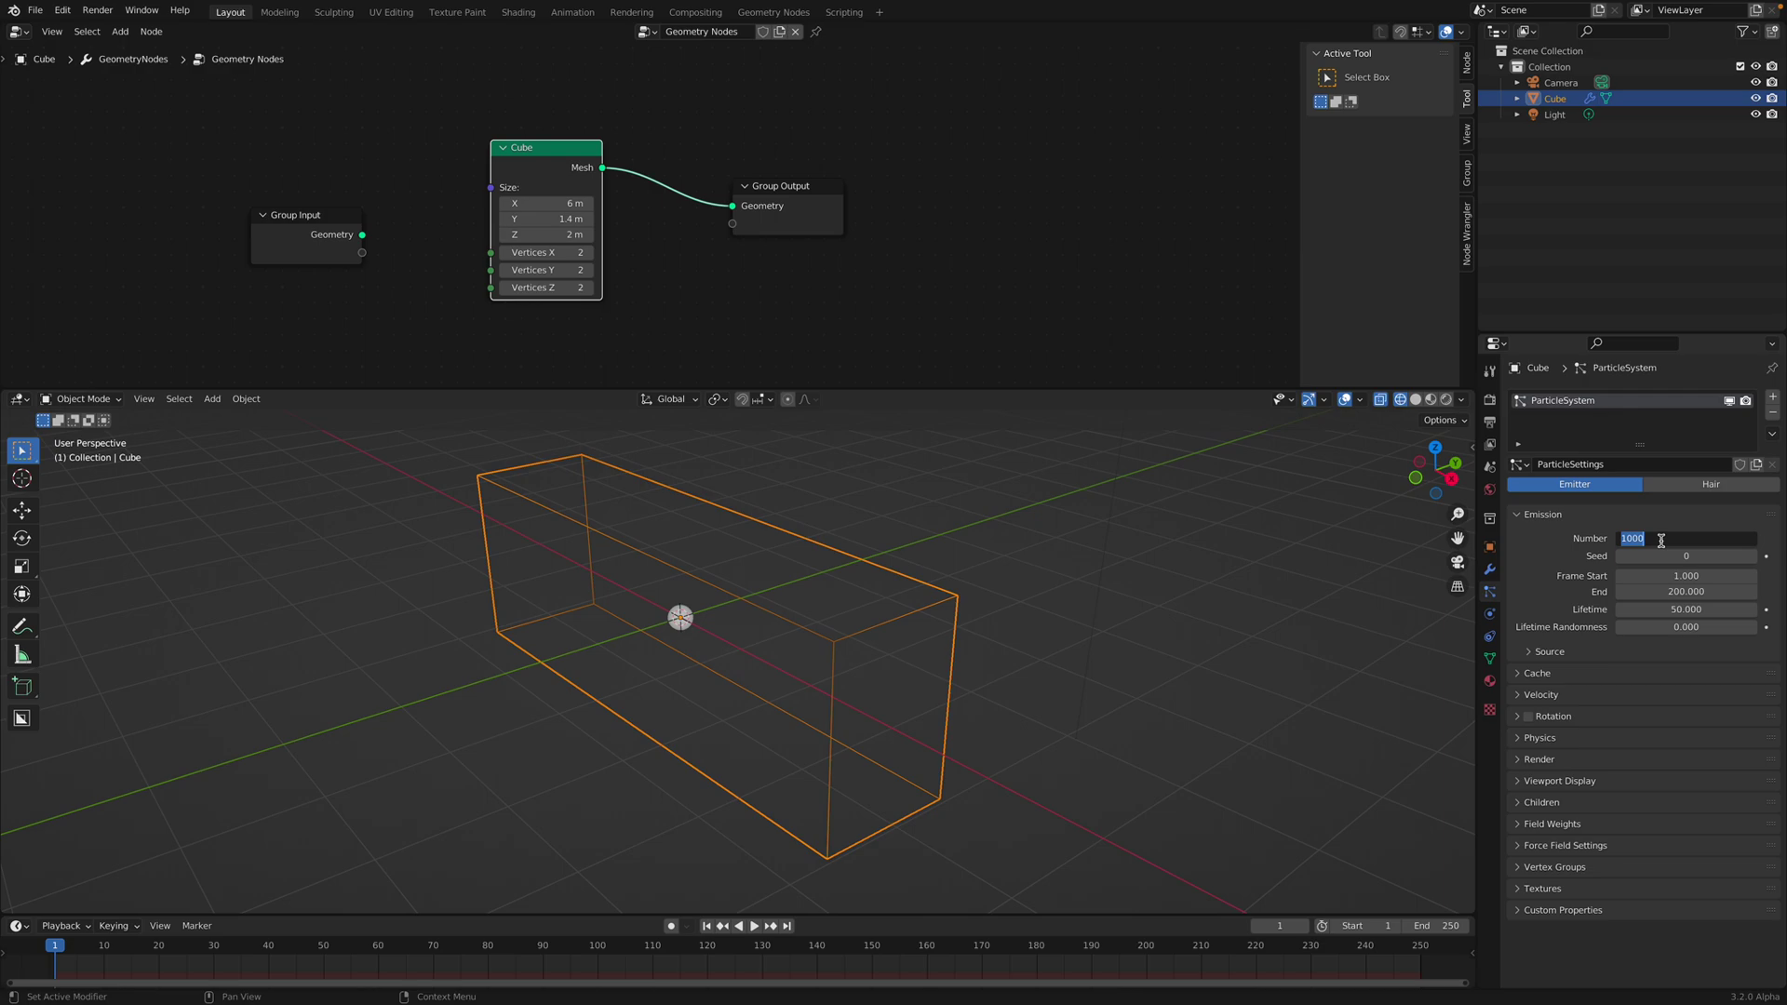
type("50")
key("Return")
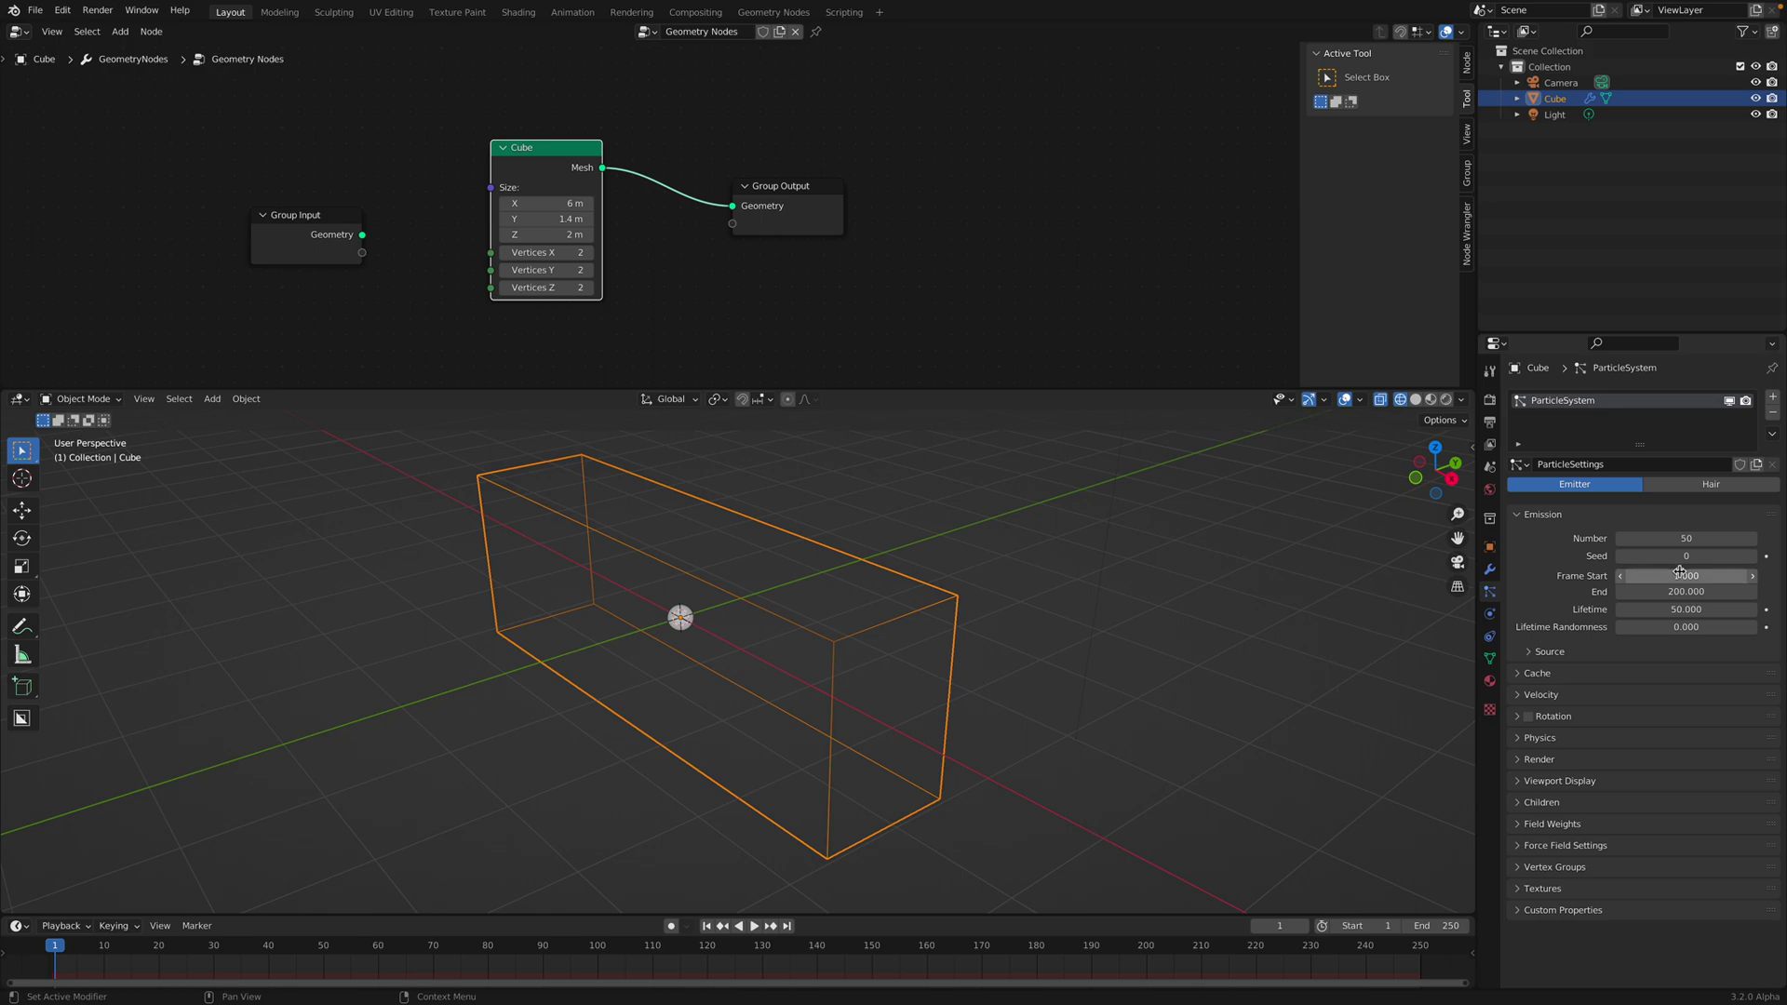
left_click_drag(1677, 574, 1656, 587)
key("Return")
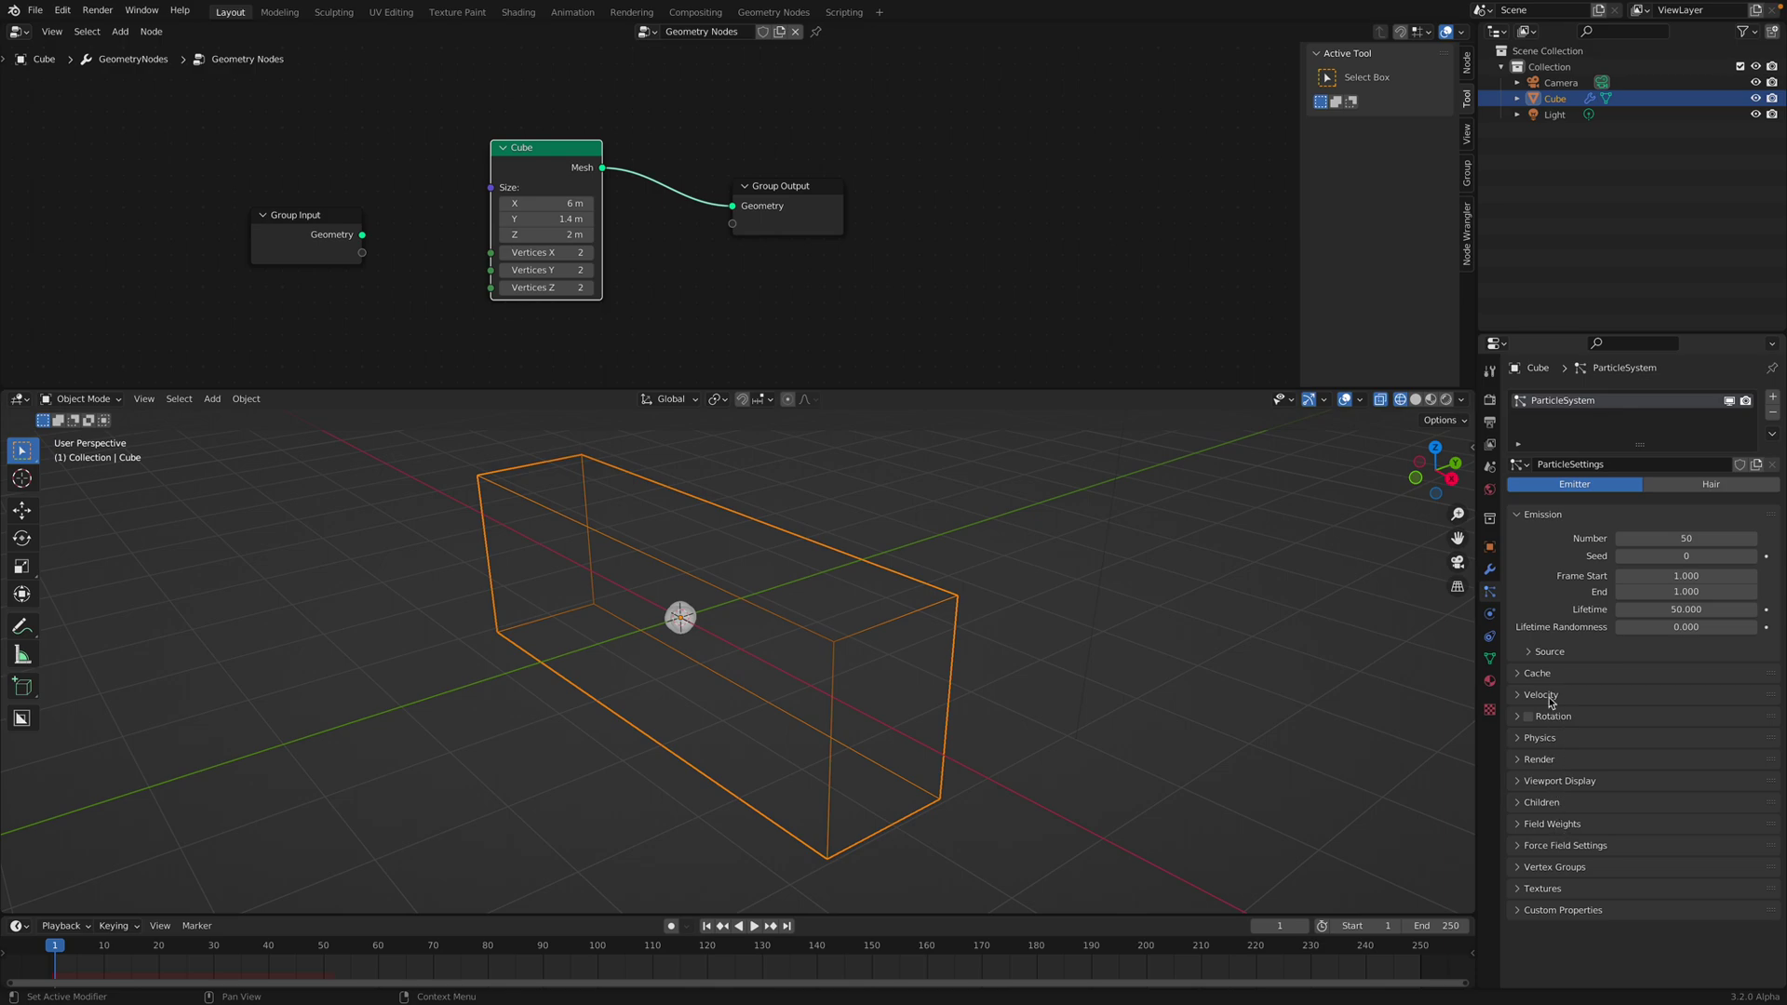
- Make the particle emission source use the modifier stack, so particles follow the geometry-nodes box
left_click(1550, 653)
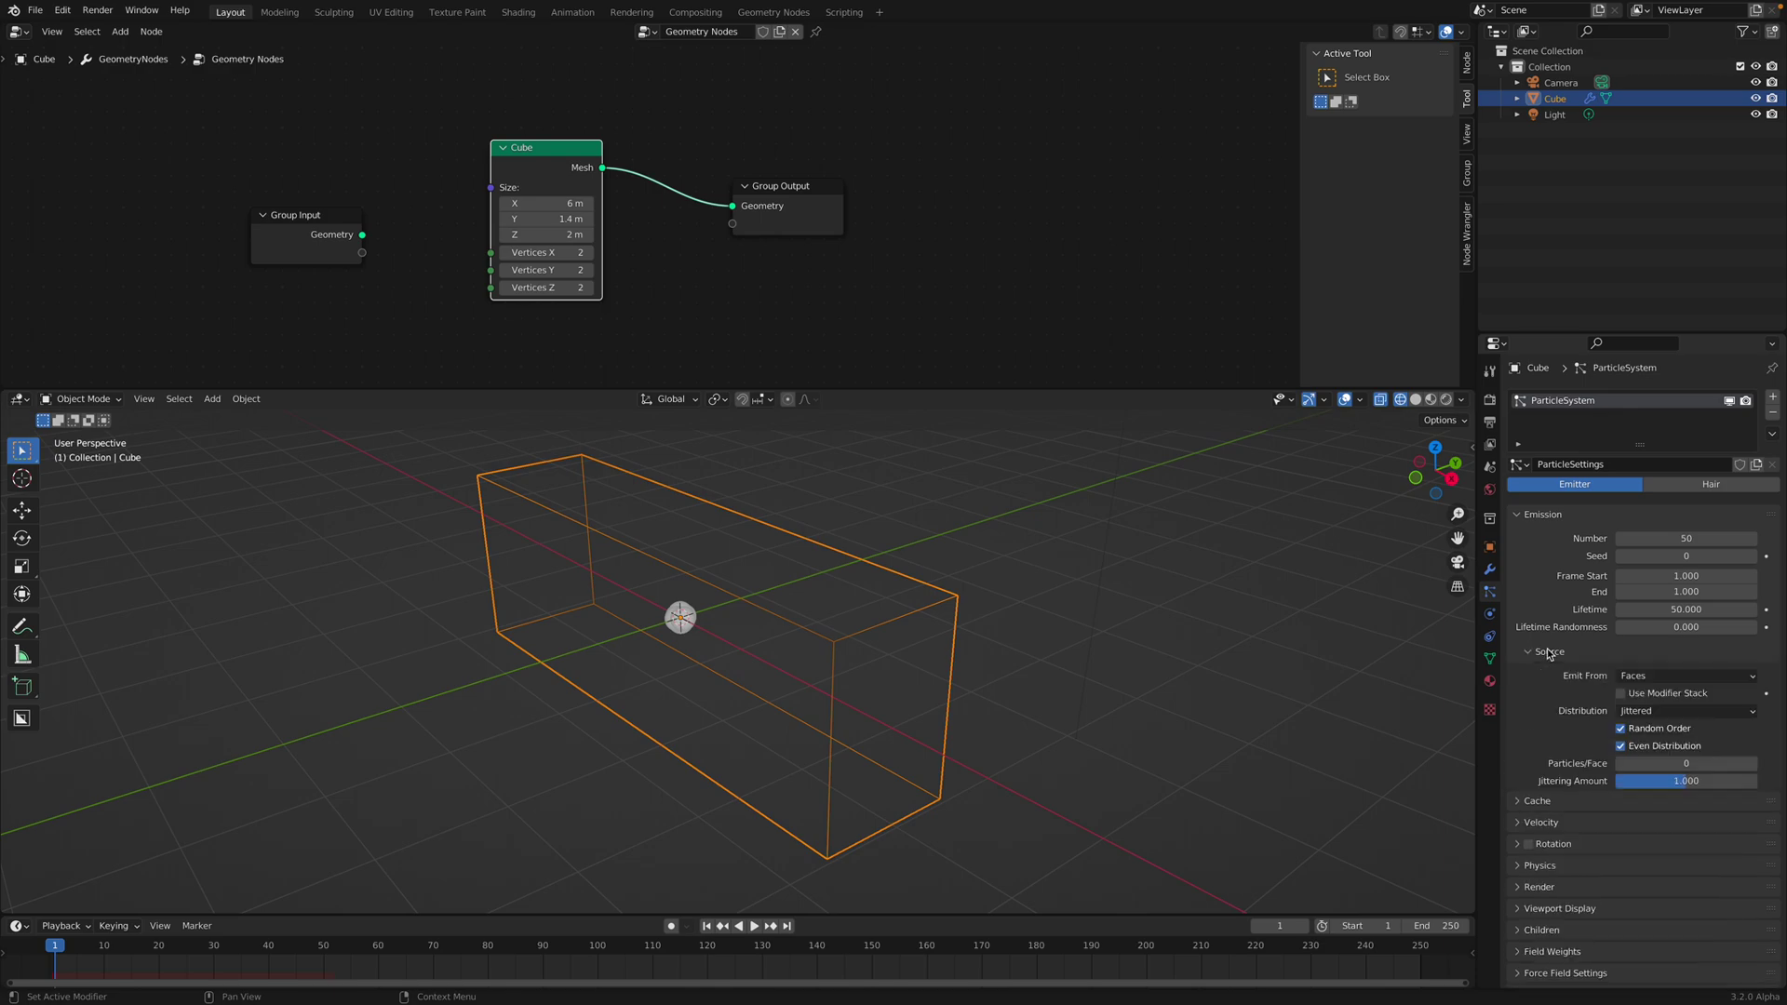
left_click(1634, 693)
mouse_move(1044, 700)
middle_mouse_down()
mouse_move(1073, 646)
mouse_move(1060, 682)
middle_mouse_up()
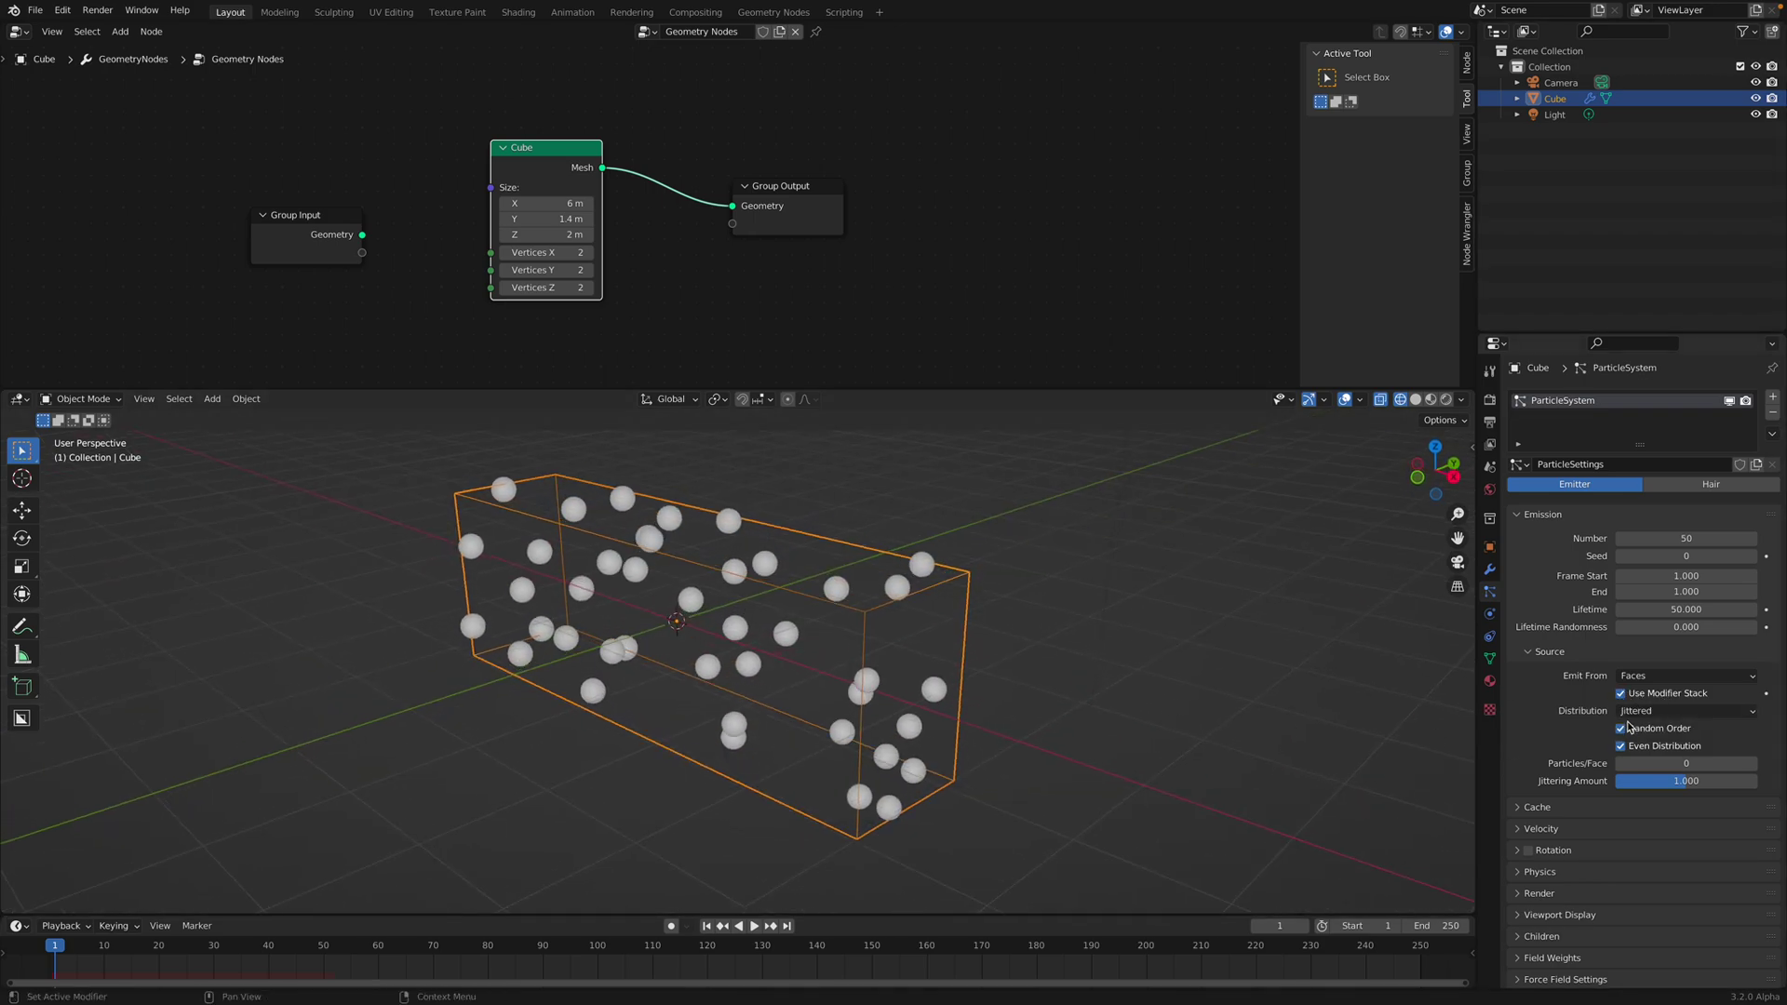
- Emit the particles from the volume and set the emission seed to 76
scroll(1629, 727, "down", 2)
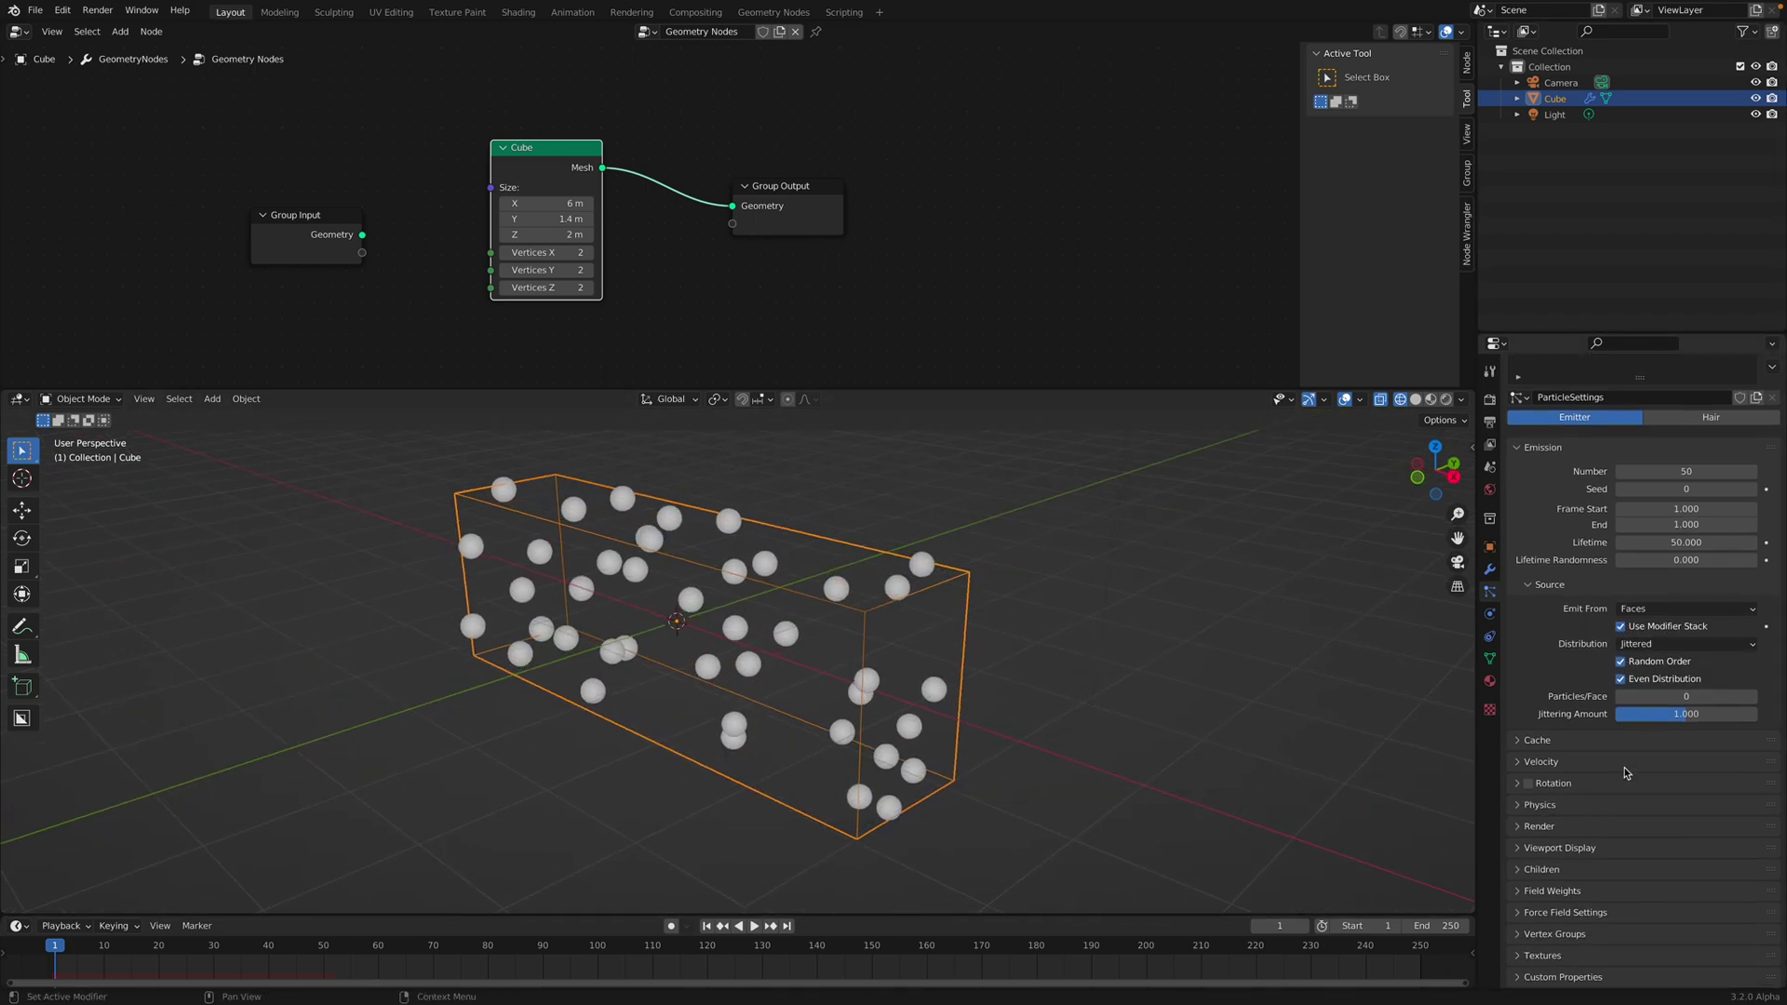
left_click(1659, 610)
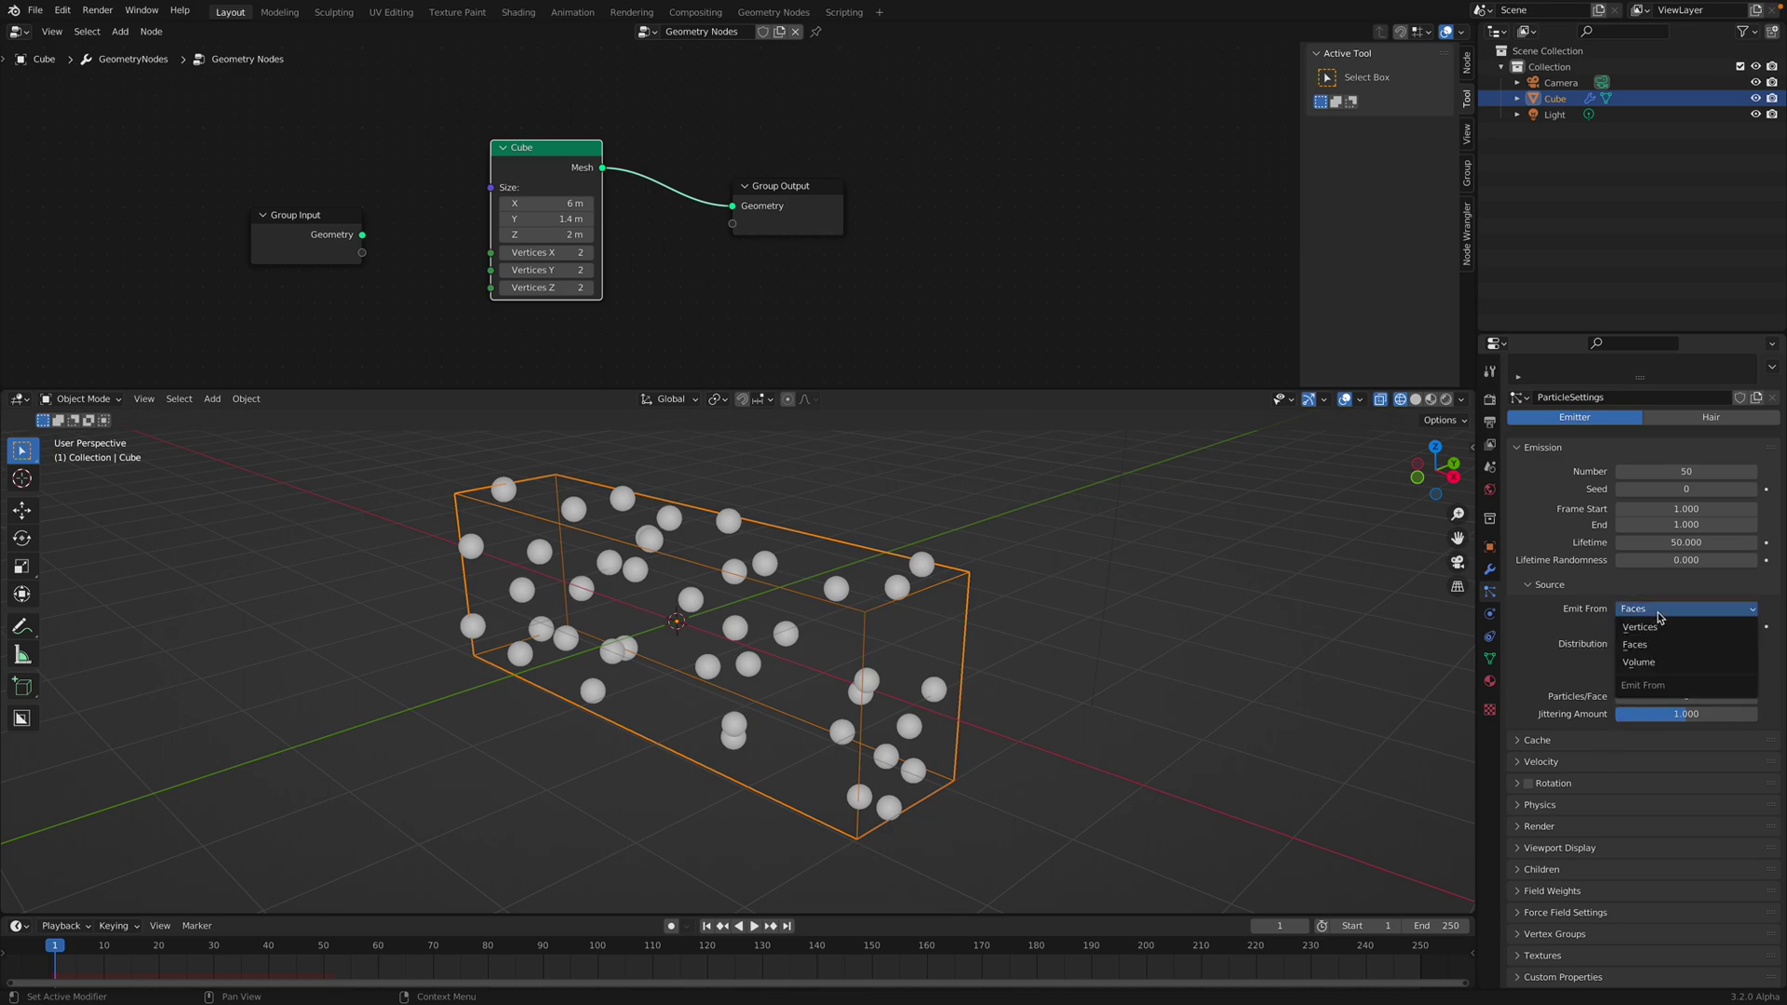
left_click(1656, 662)
middle_click_drag(1214, 687, 999, 666)
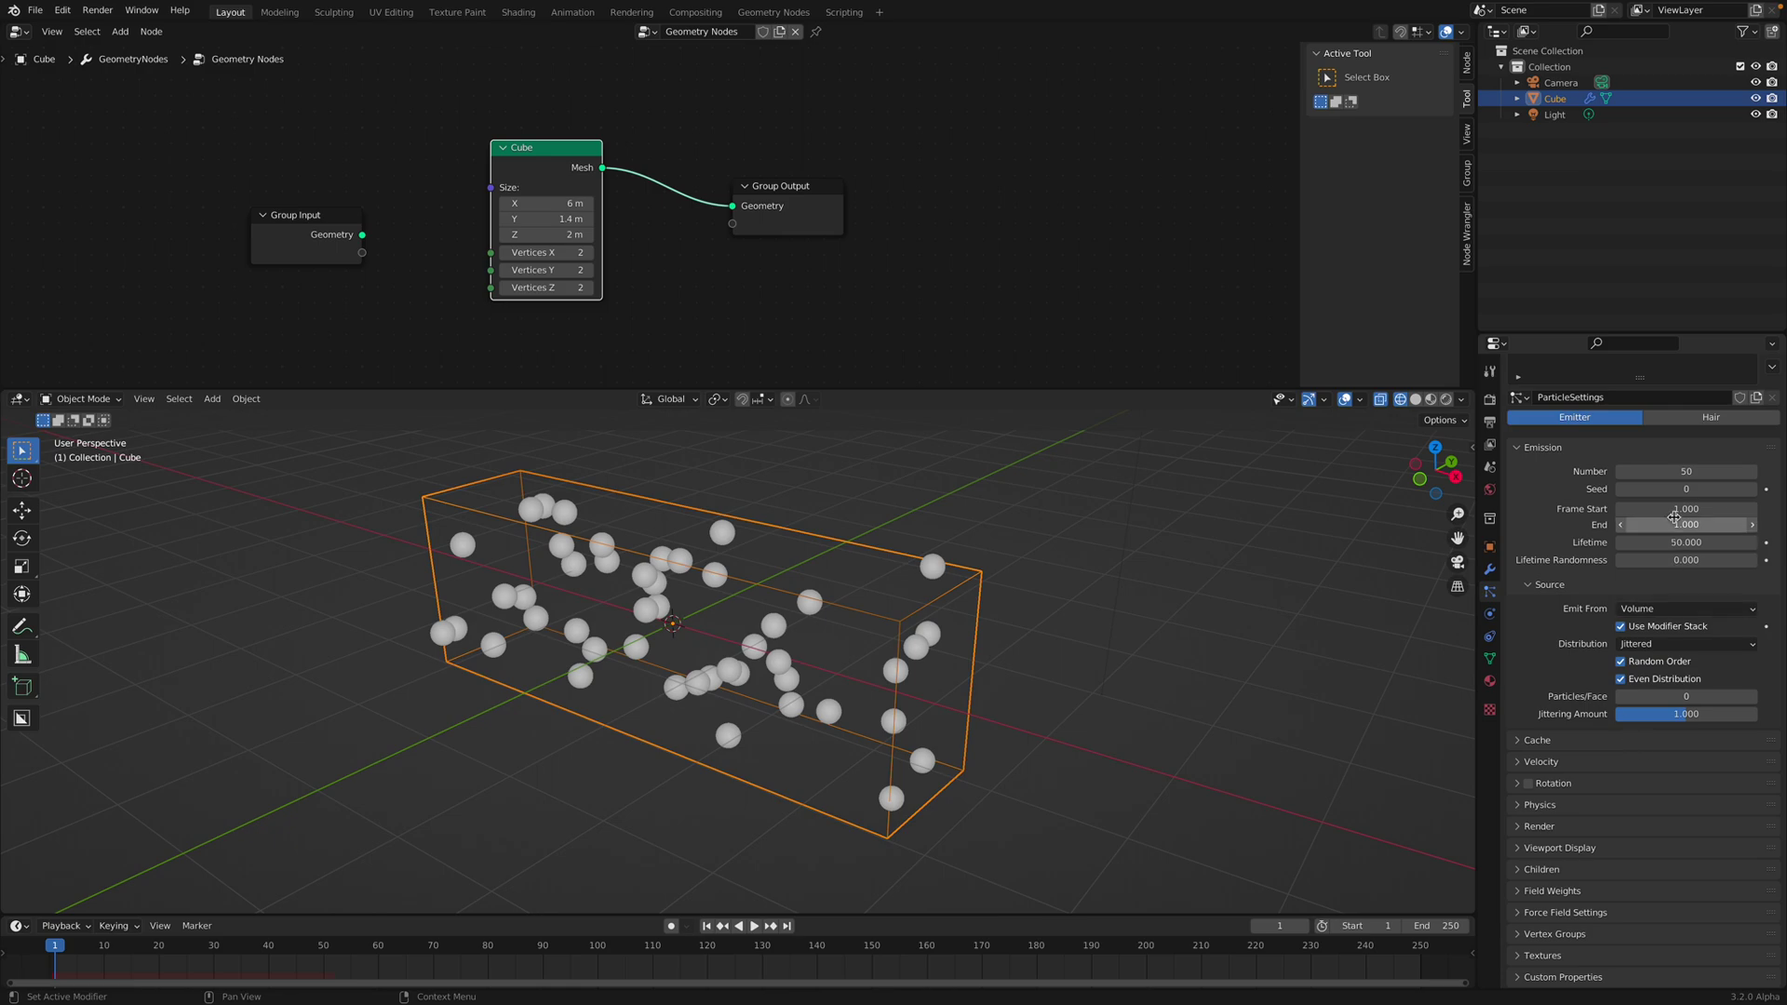
left_click_drag(1675, 488, 1755, 488)
mouse_move(999, 680)
middle_mouse_down()
mouse_move(957, 646)
mouse_move(982, 651)
middle_mouse_up()
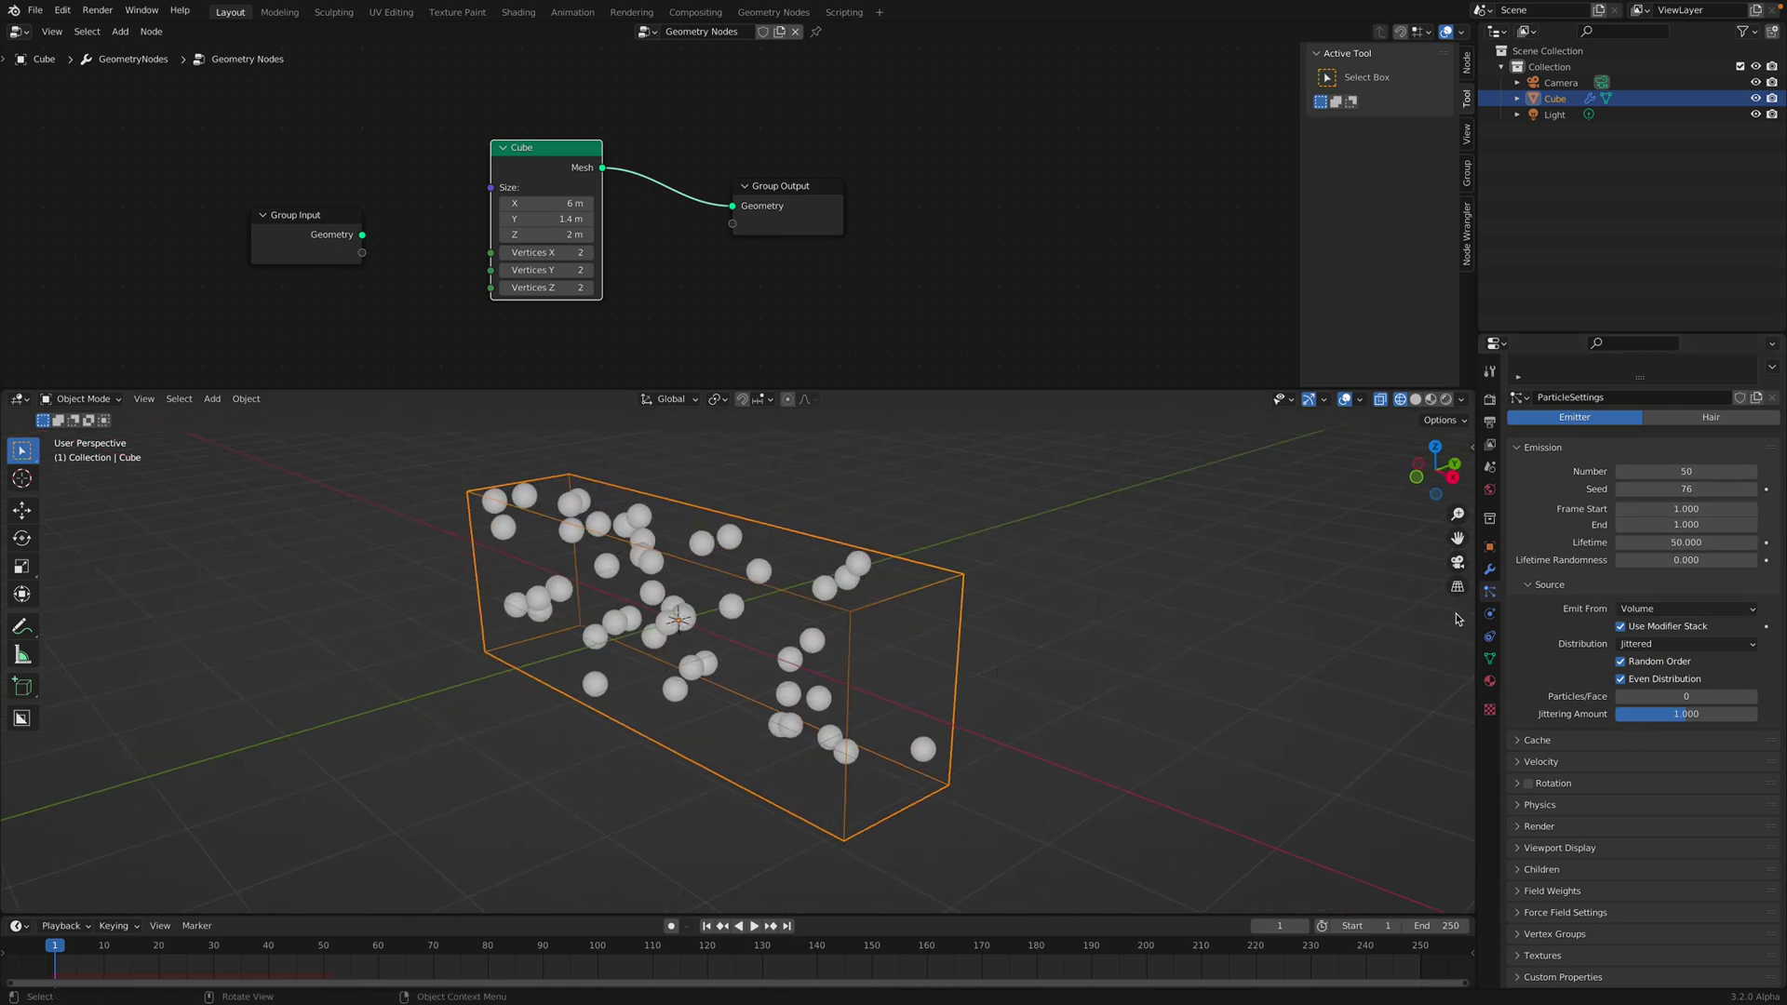
- Show the cube's modifier stack and save the file
left_click(1489, 568)
middle_click_drag(960, 565, 837, 565)
key("ctrl+s")
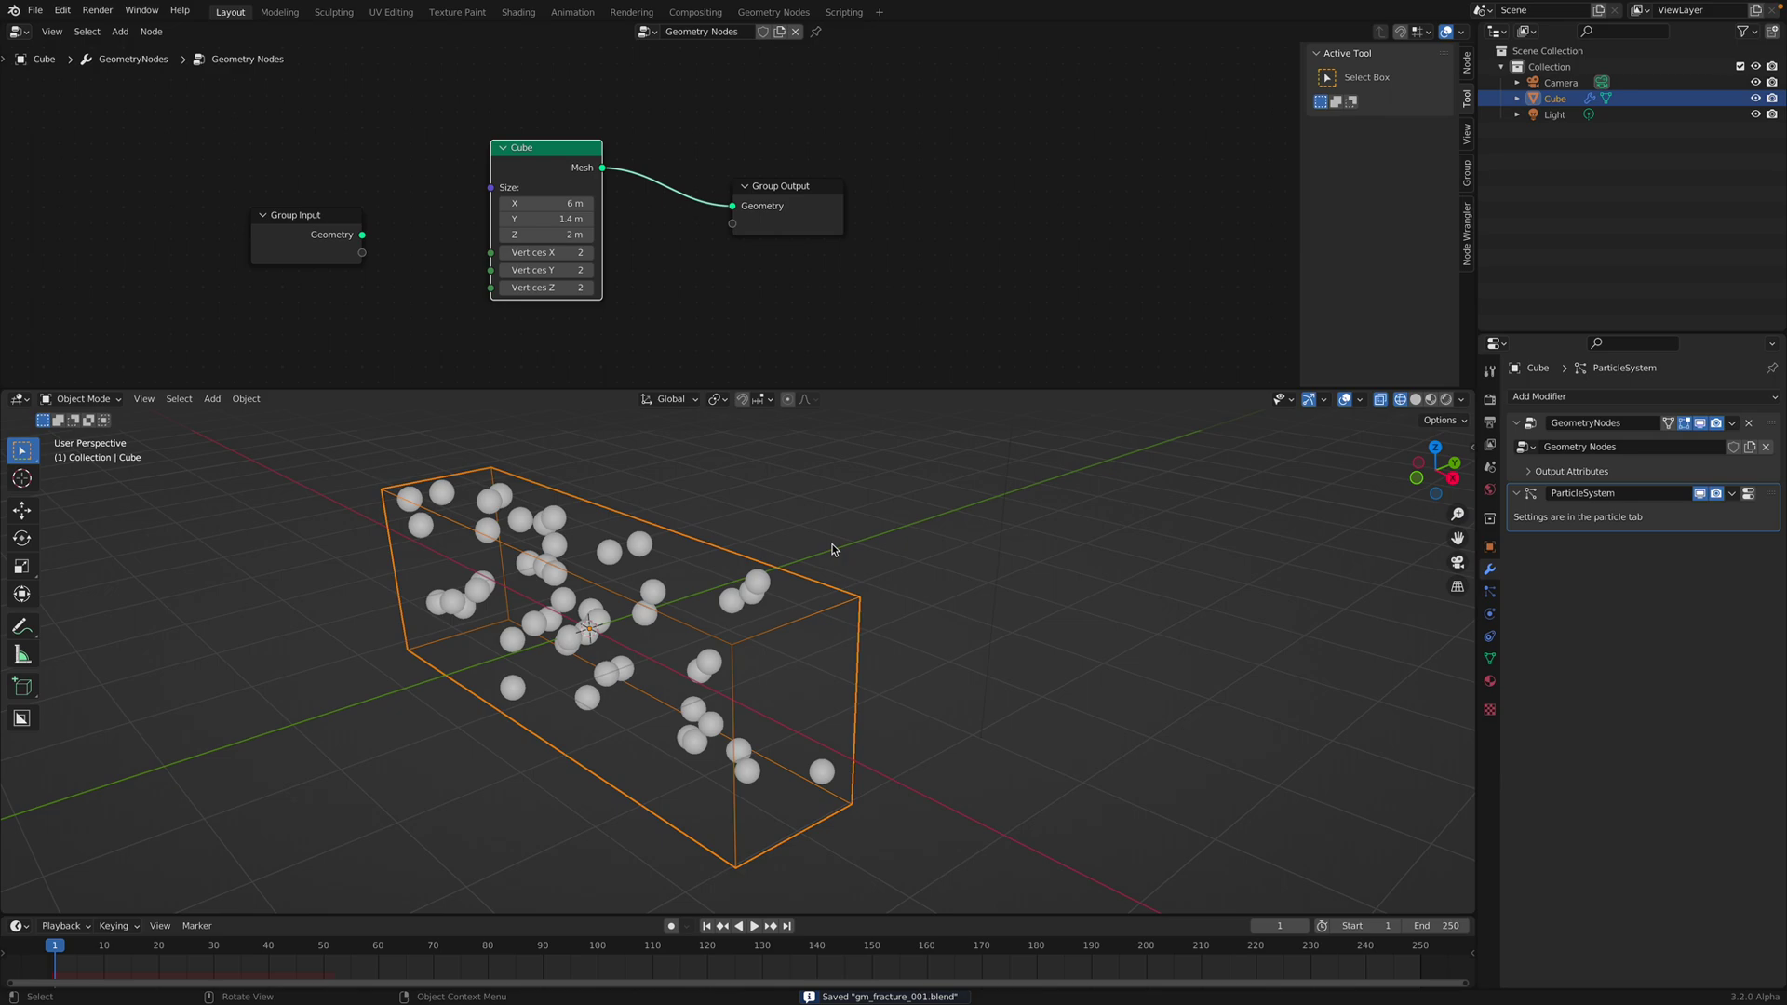
- Try to shatter the geometry-nodes box with Cell Fracture, using its own particles as the point source
key("F3")
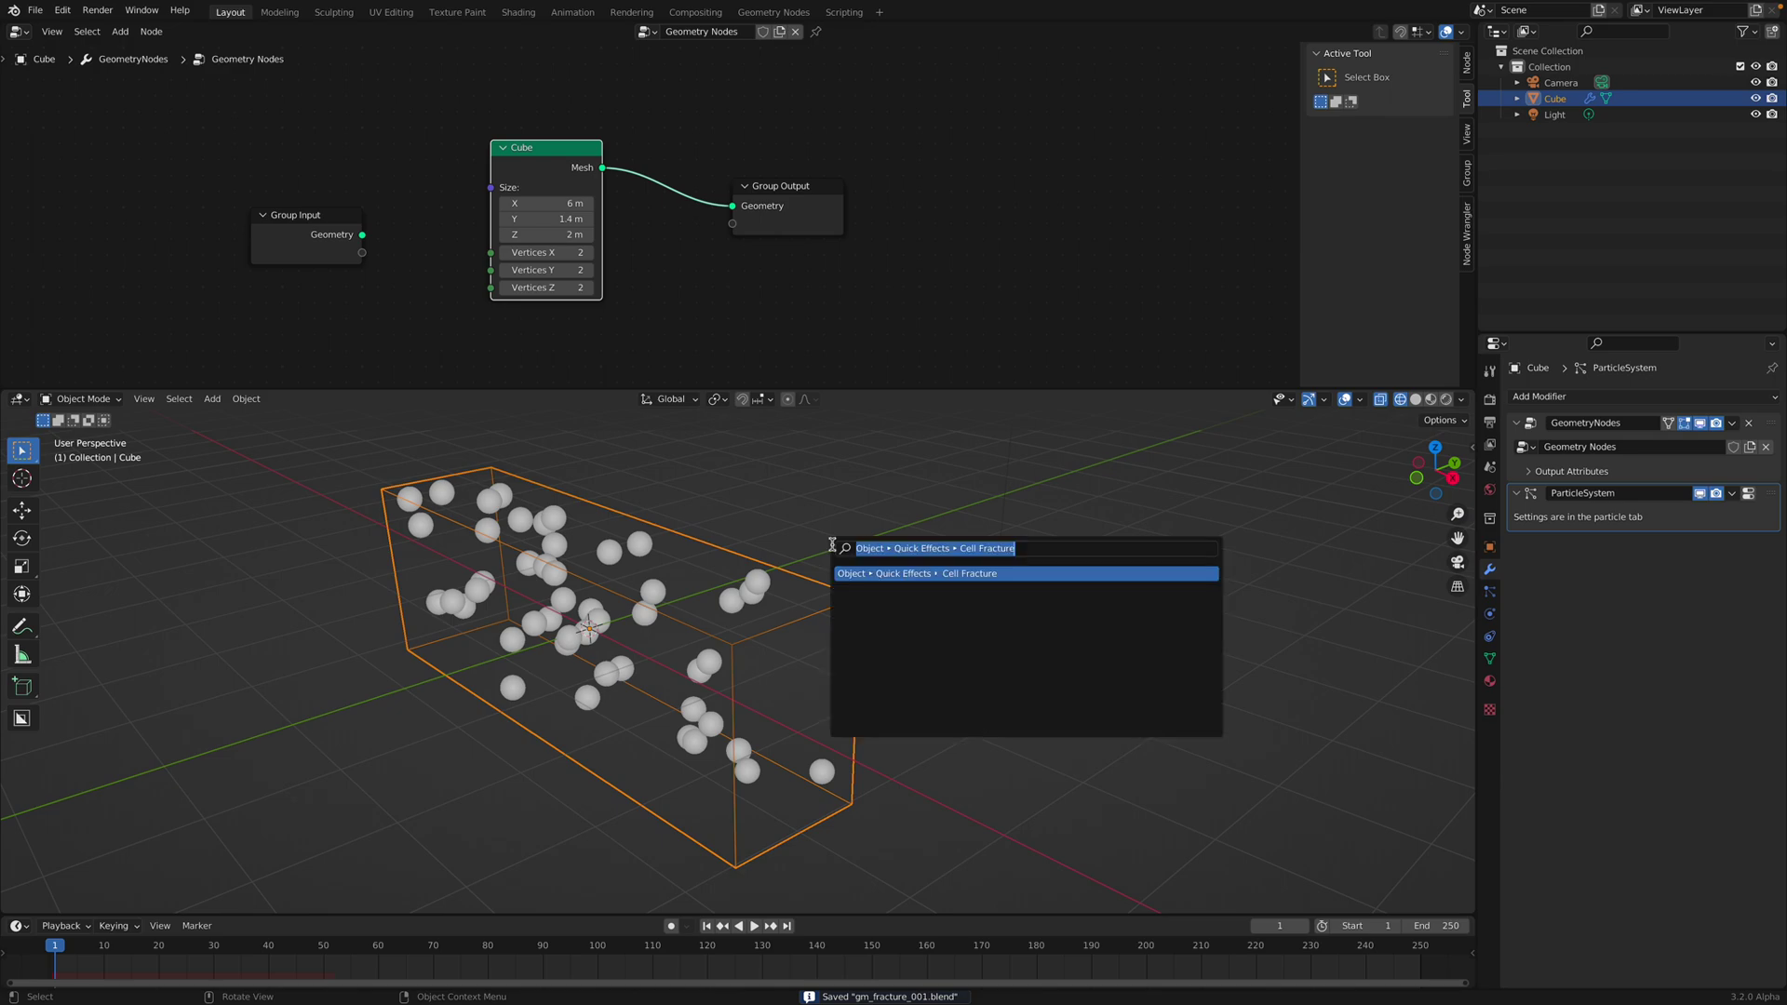
type("cell fract")
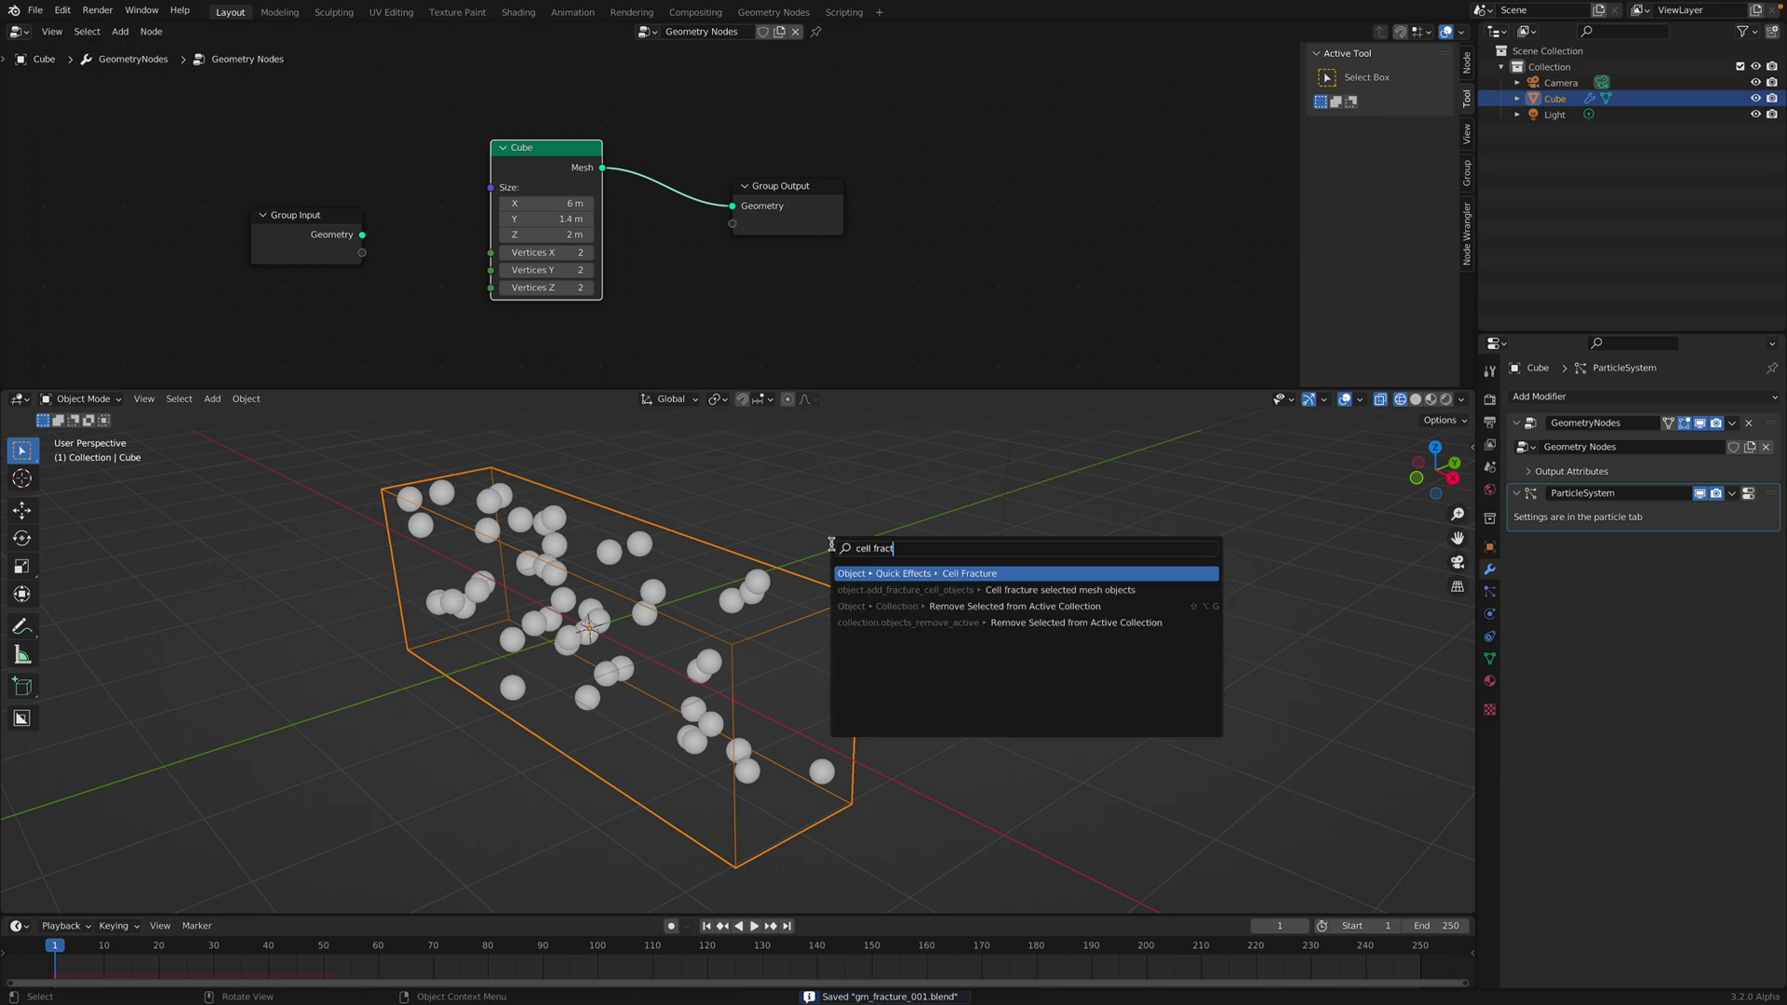
type("ure")
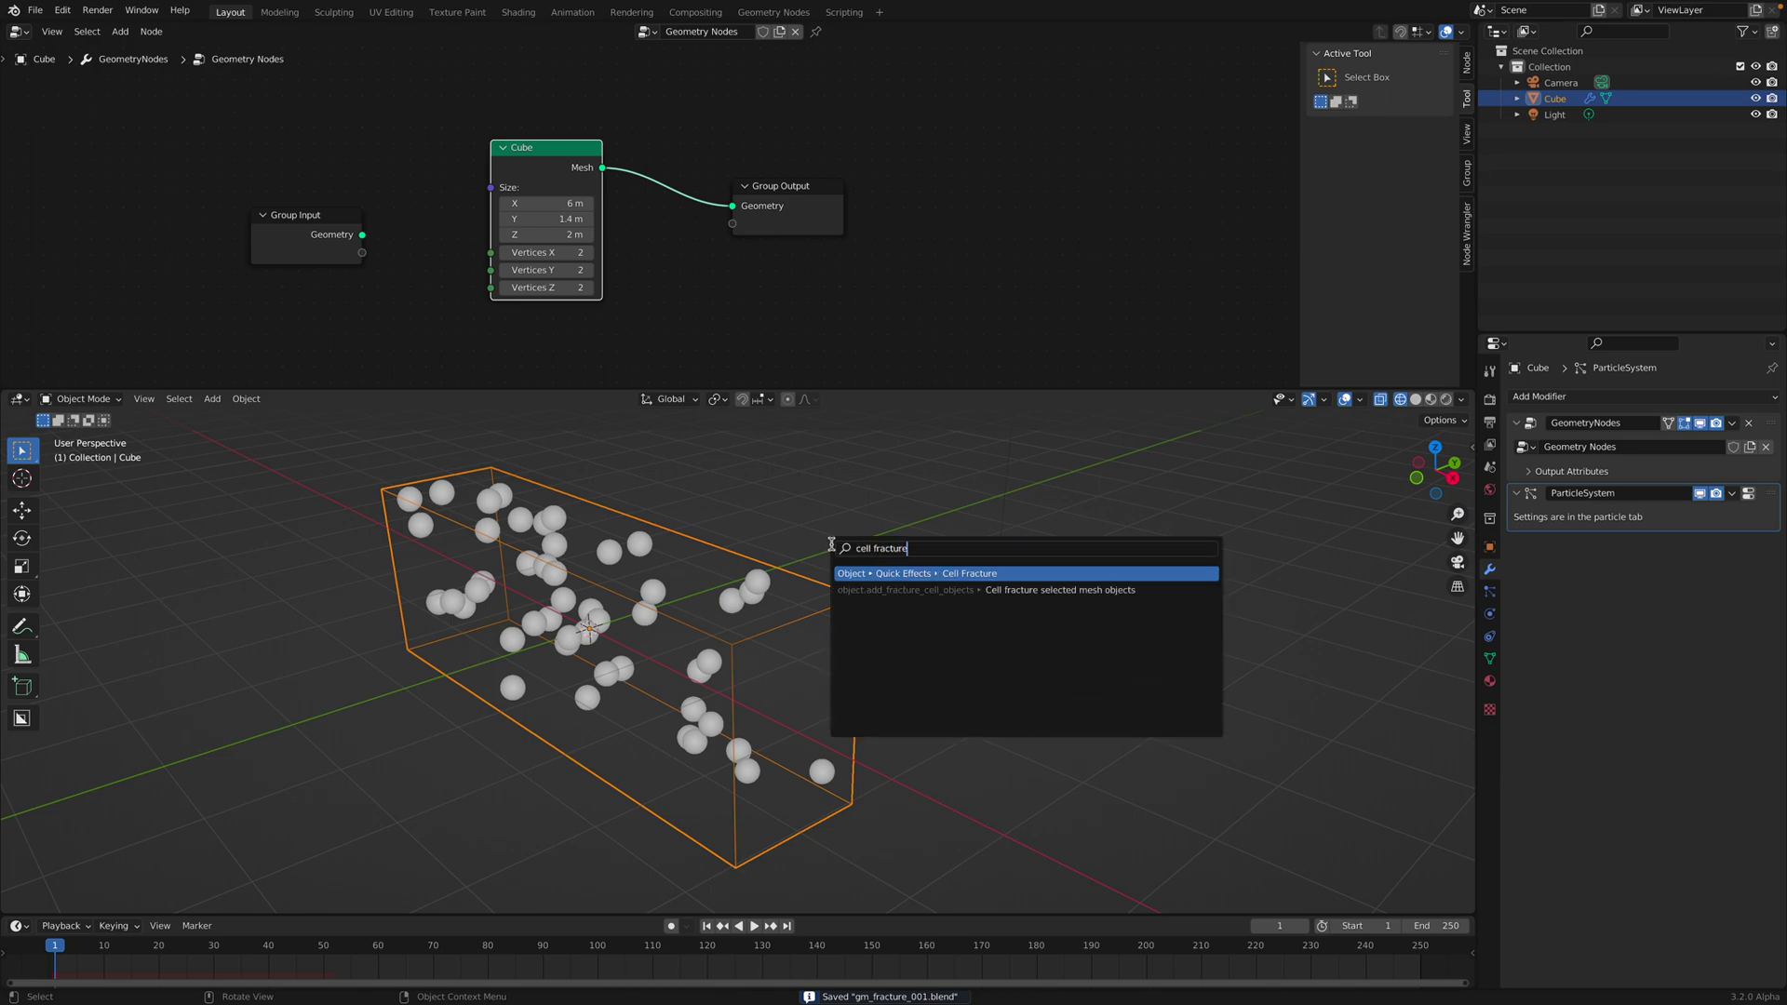
left_click(997, 590)
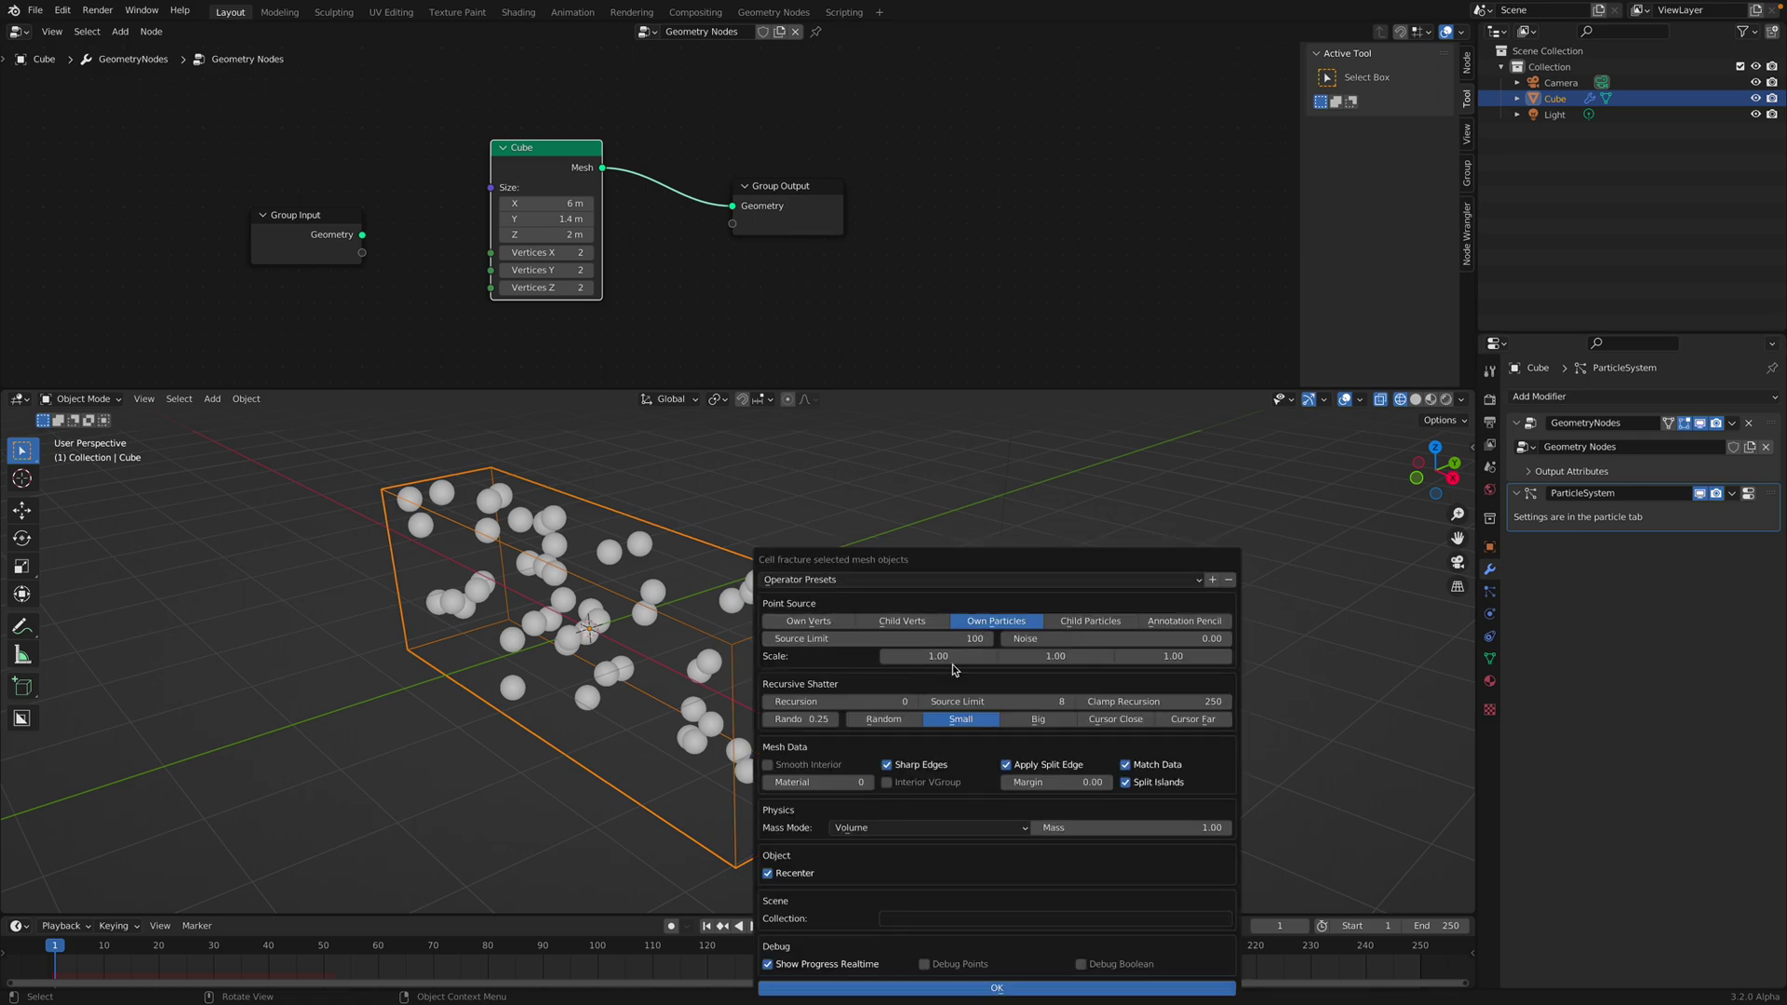
left_click(996, 987)
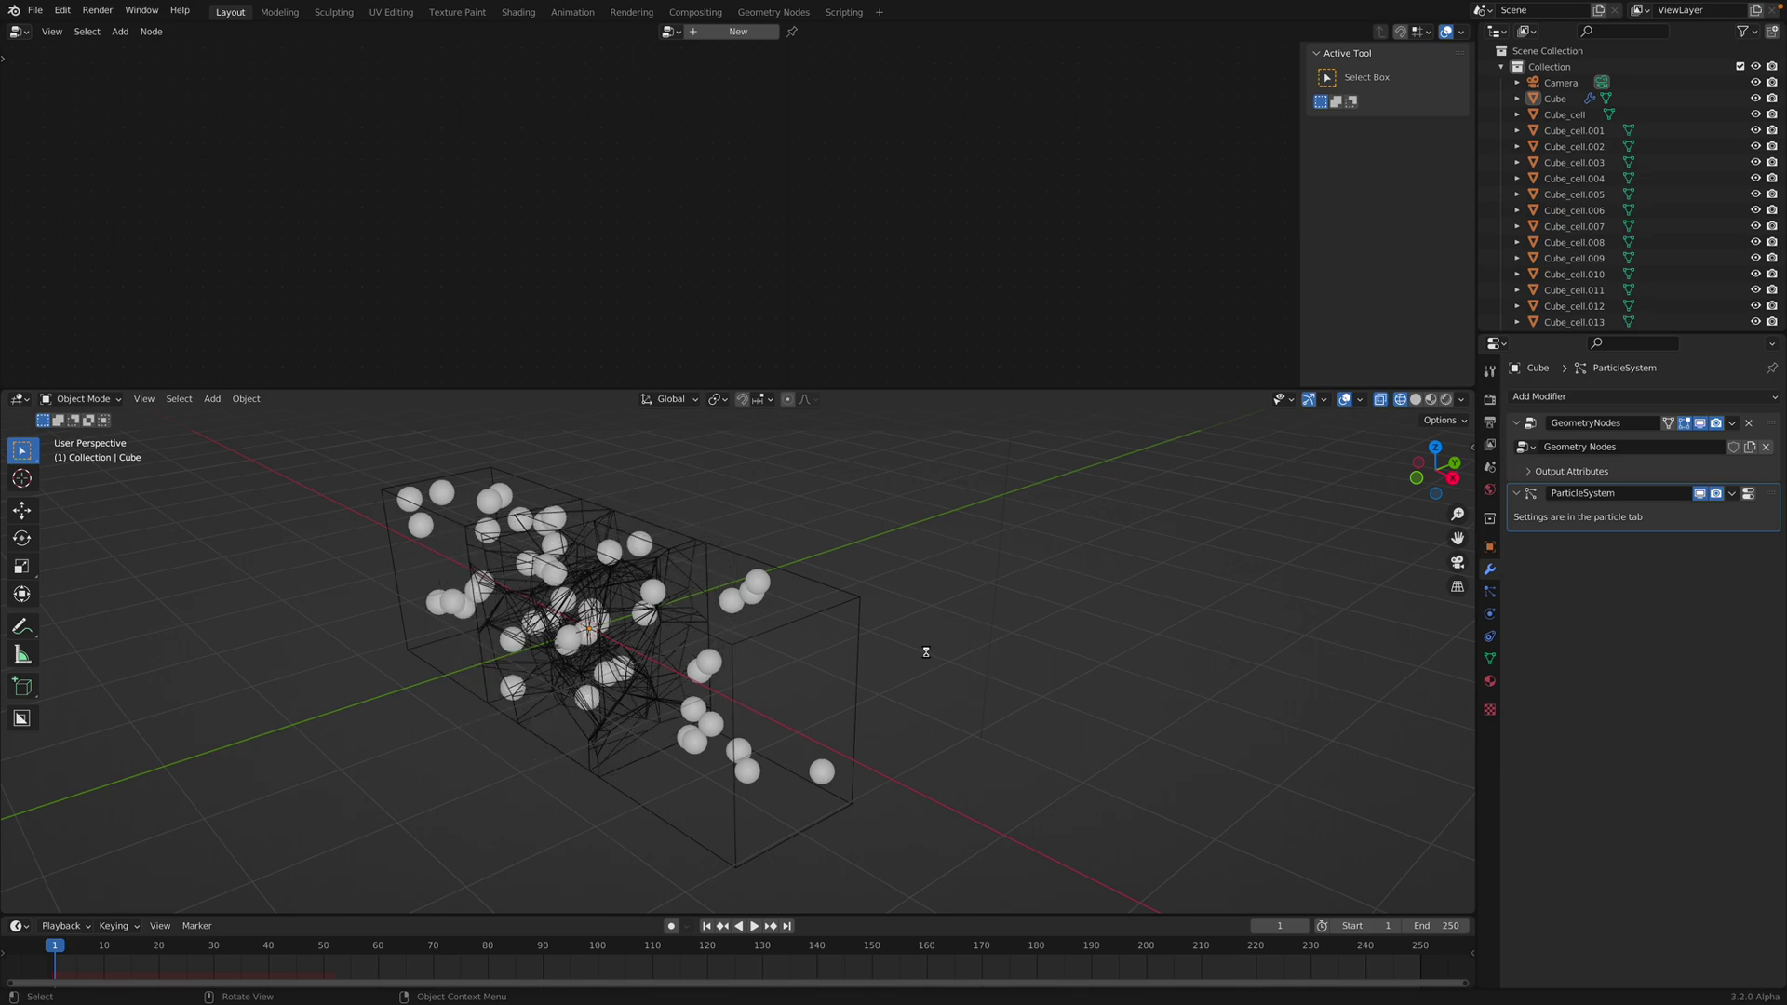
middle_click_drag(926, 656, 866, 710)
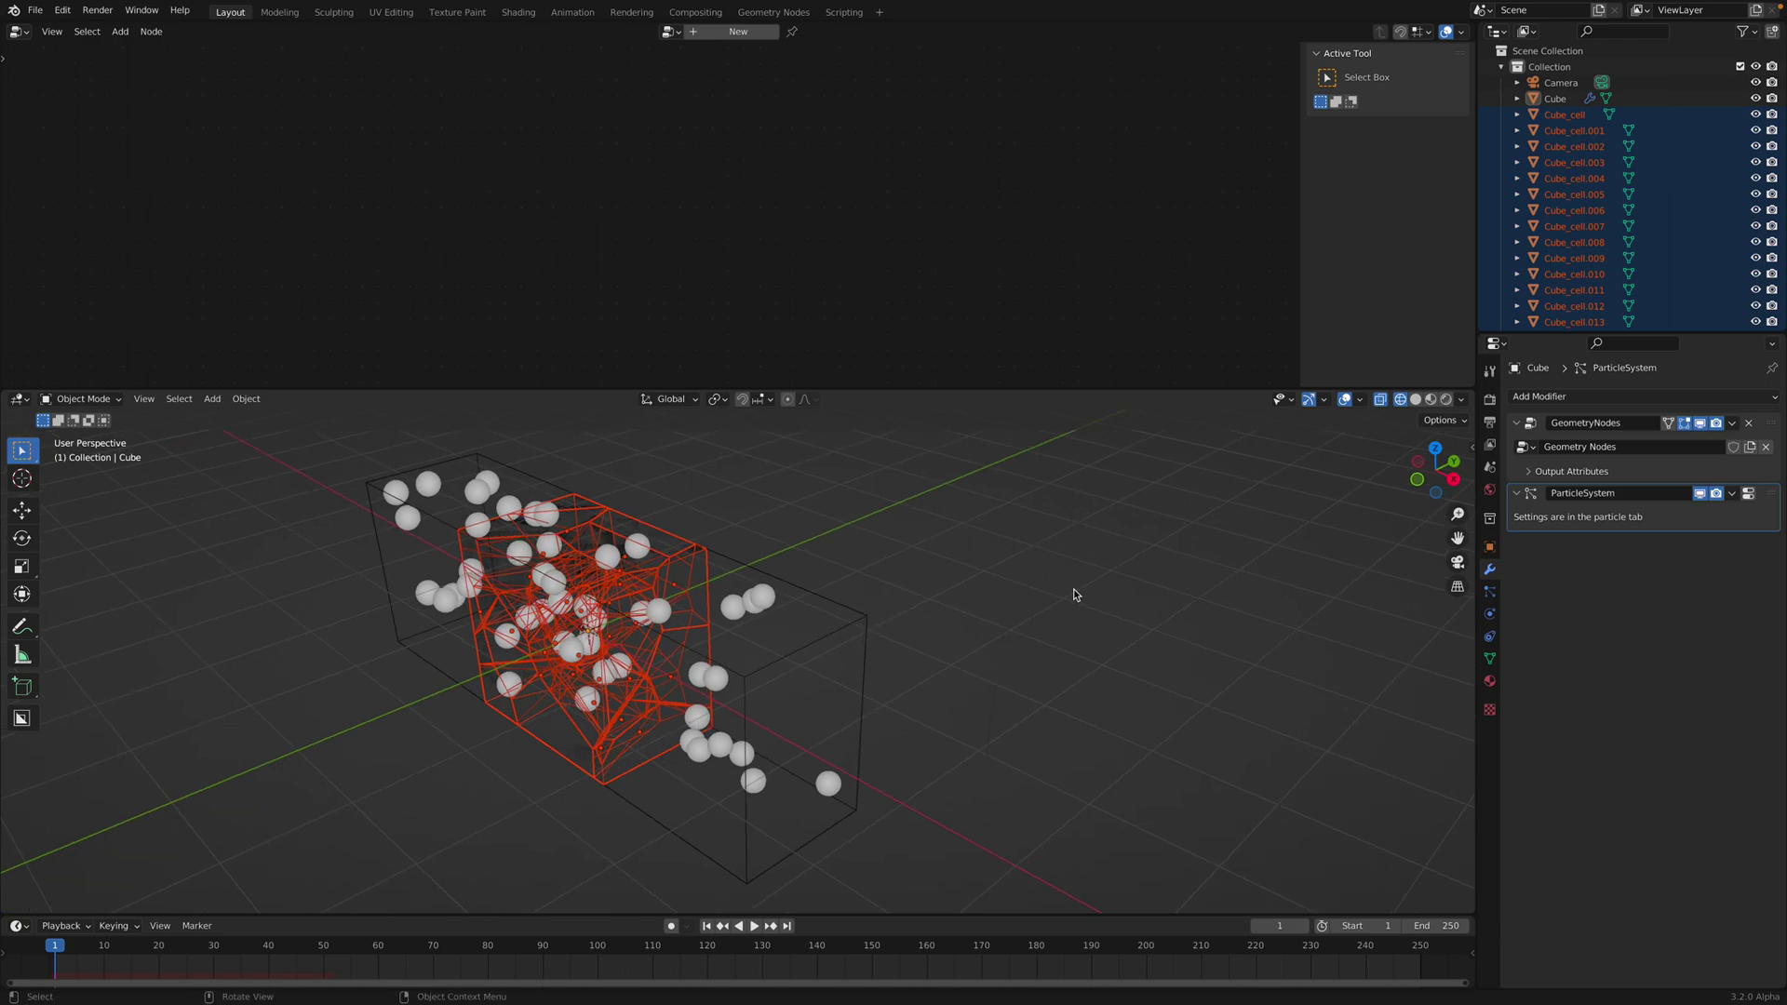
middle_click_drag(843, 657, 912, 540)
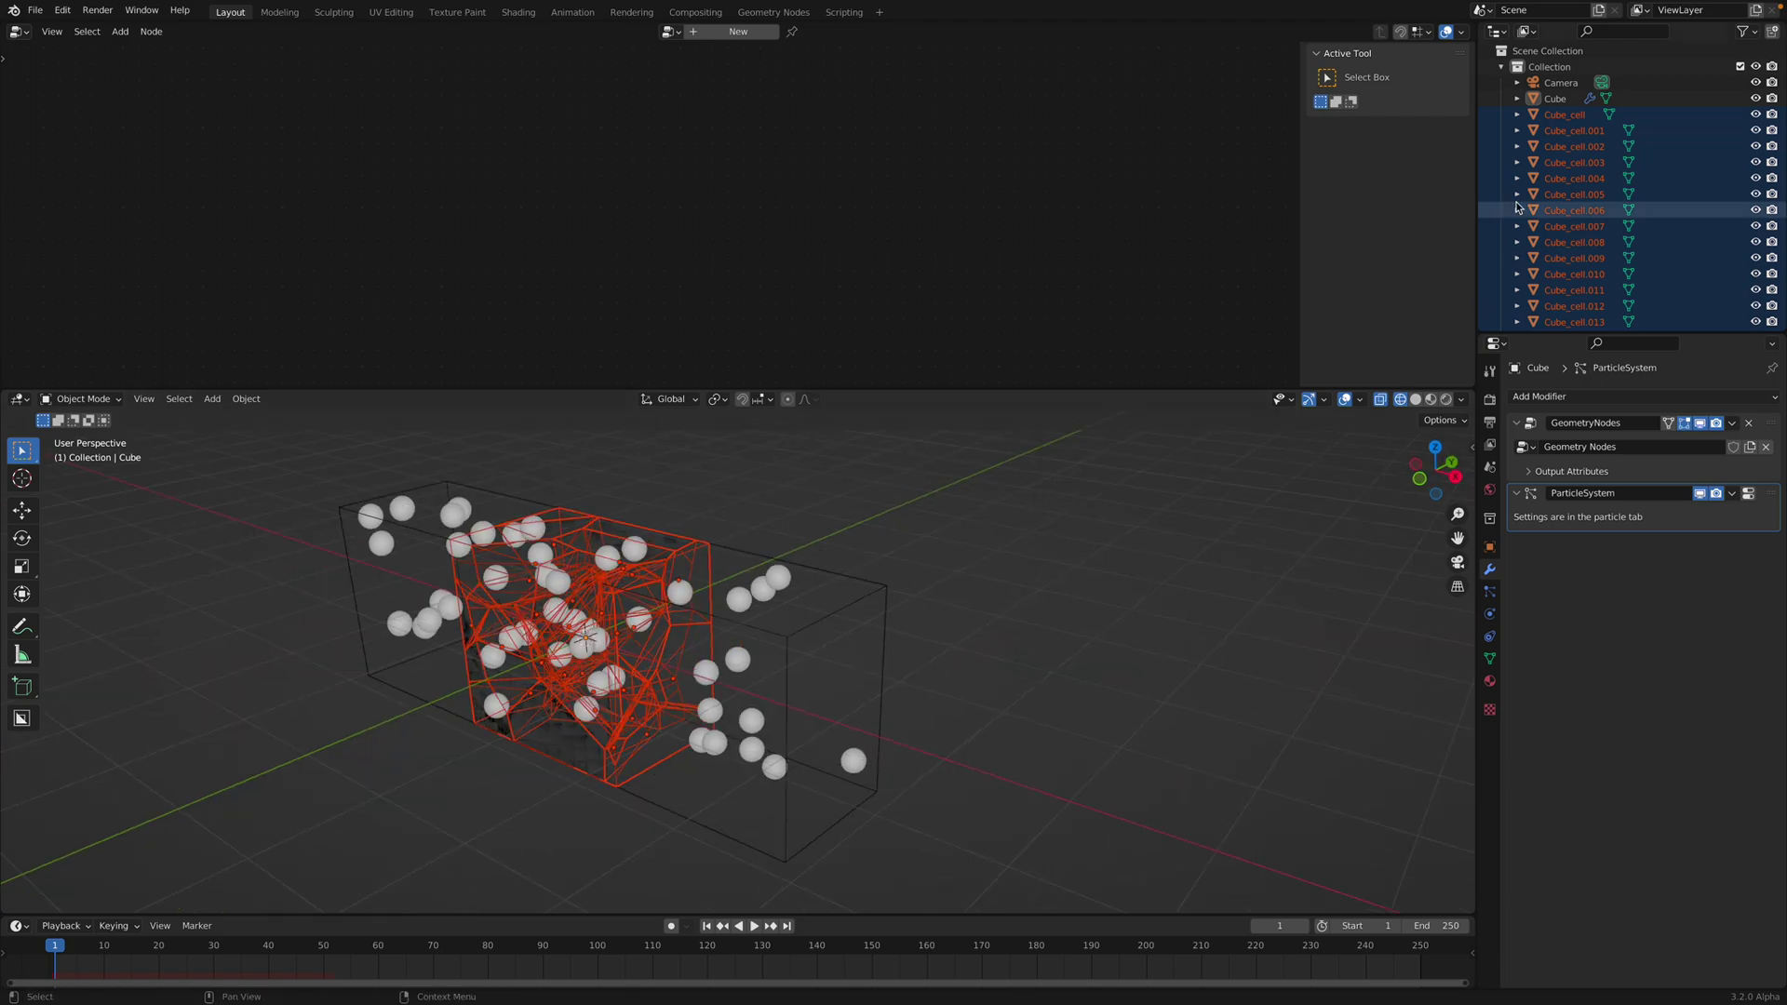
- Delete all the Cube_cell fragments and reselect the original particle box
left_click(875, 595)
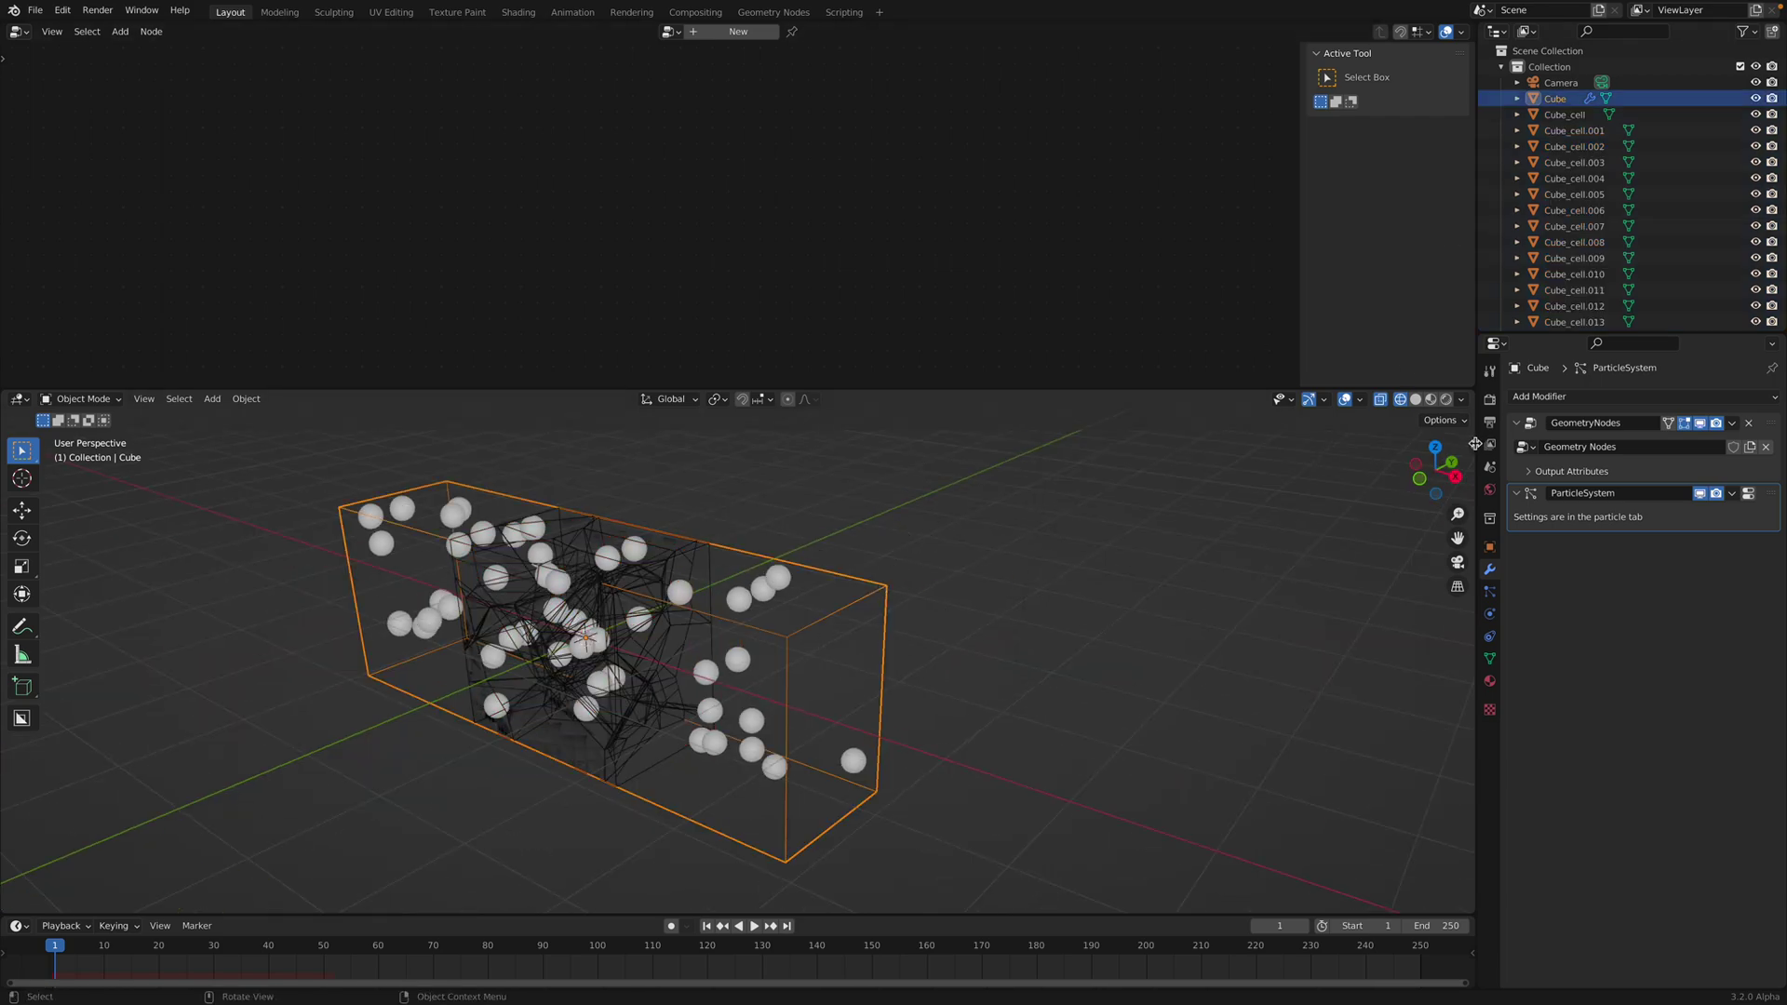
key("n")
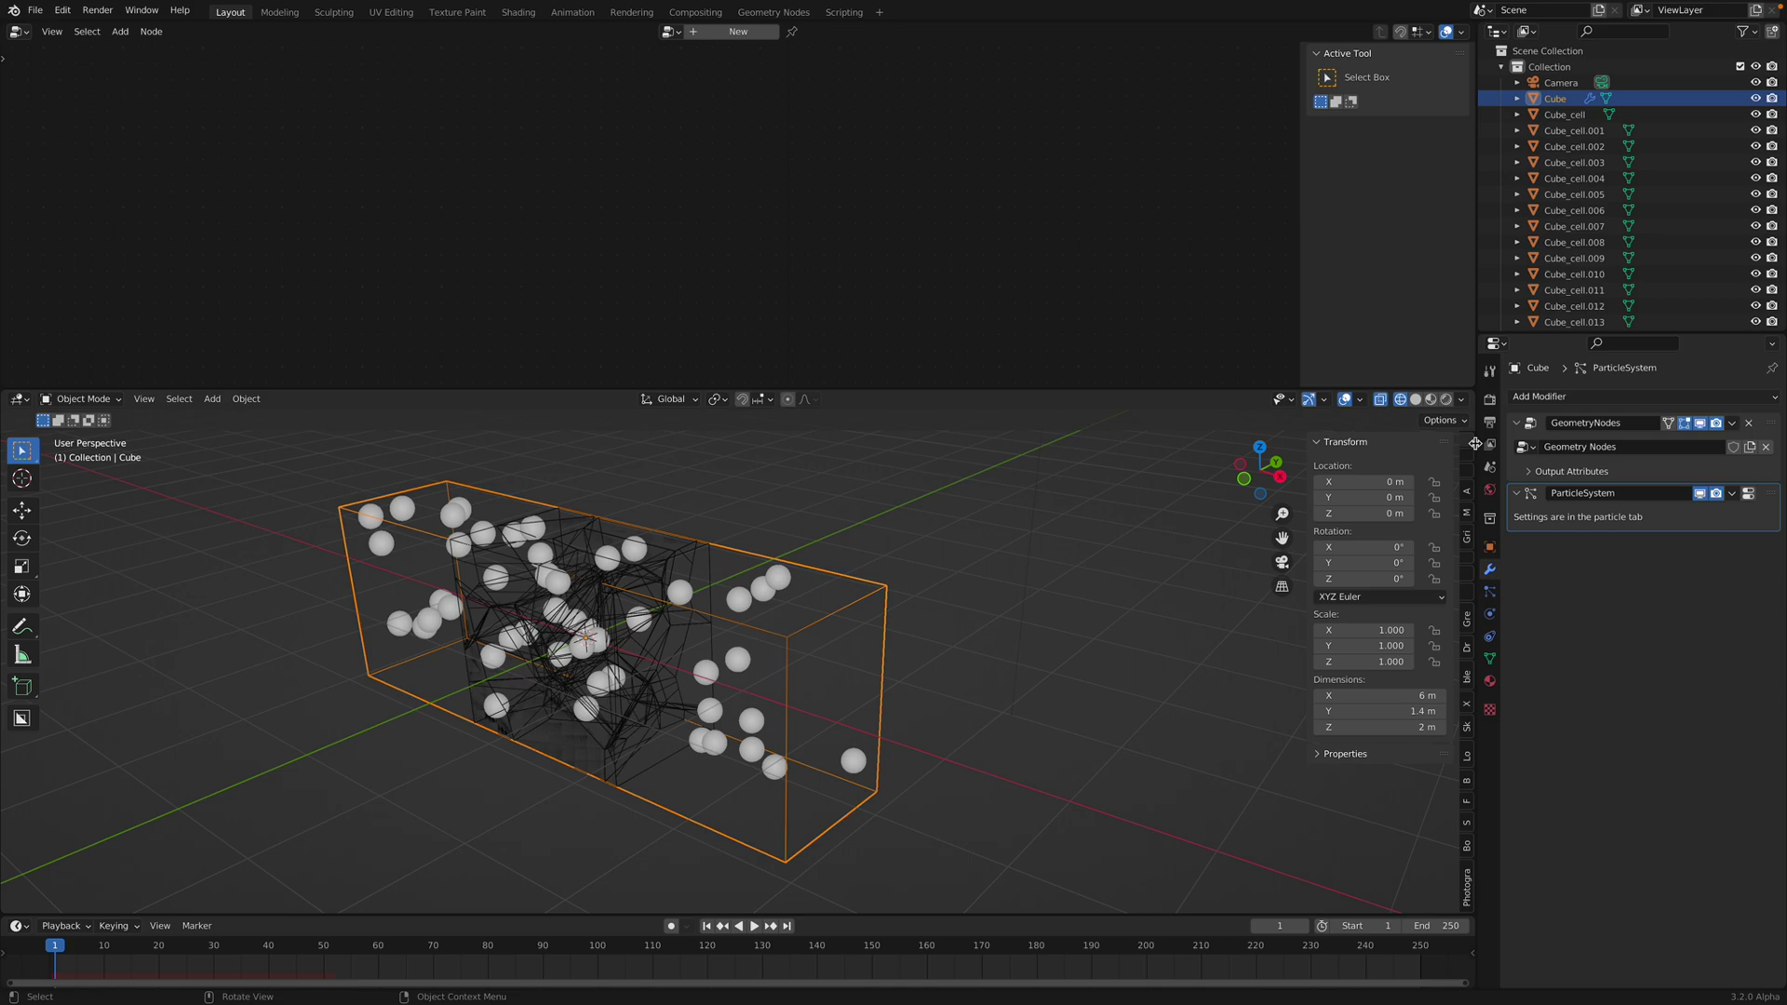
left_click(1563, 114)
scroll(1583, 186, "down", 5)
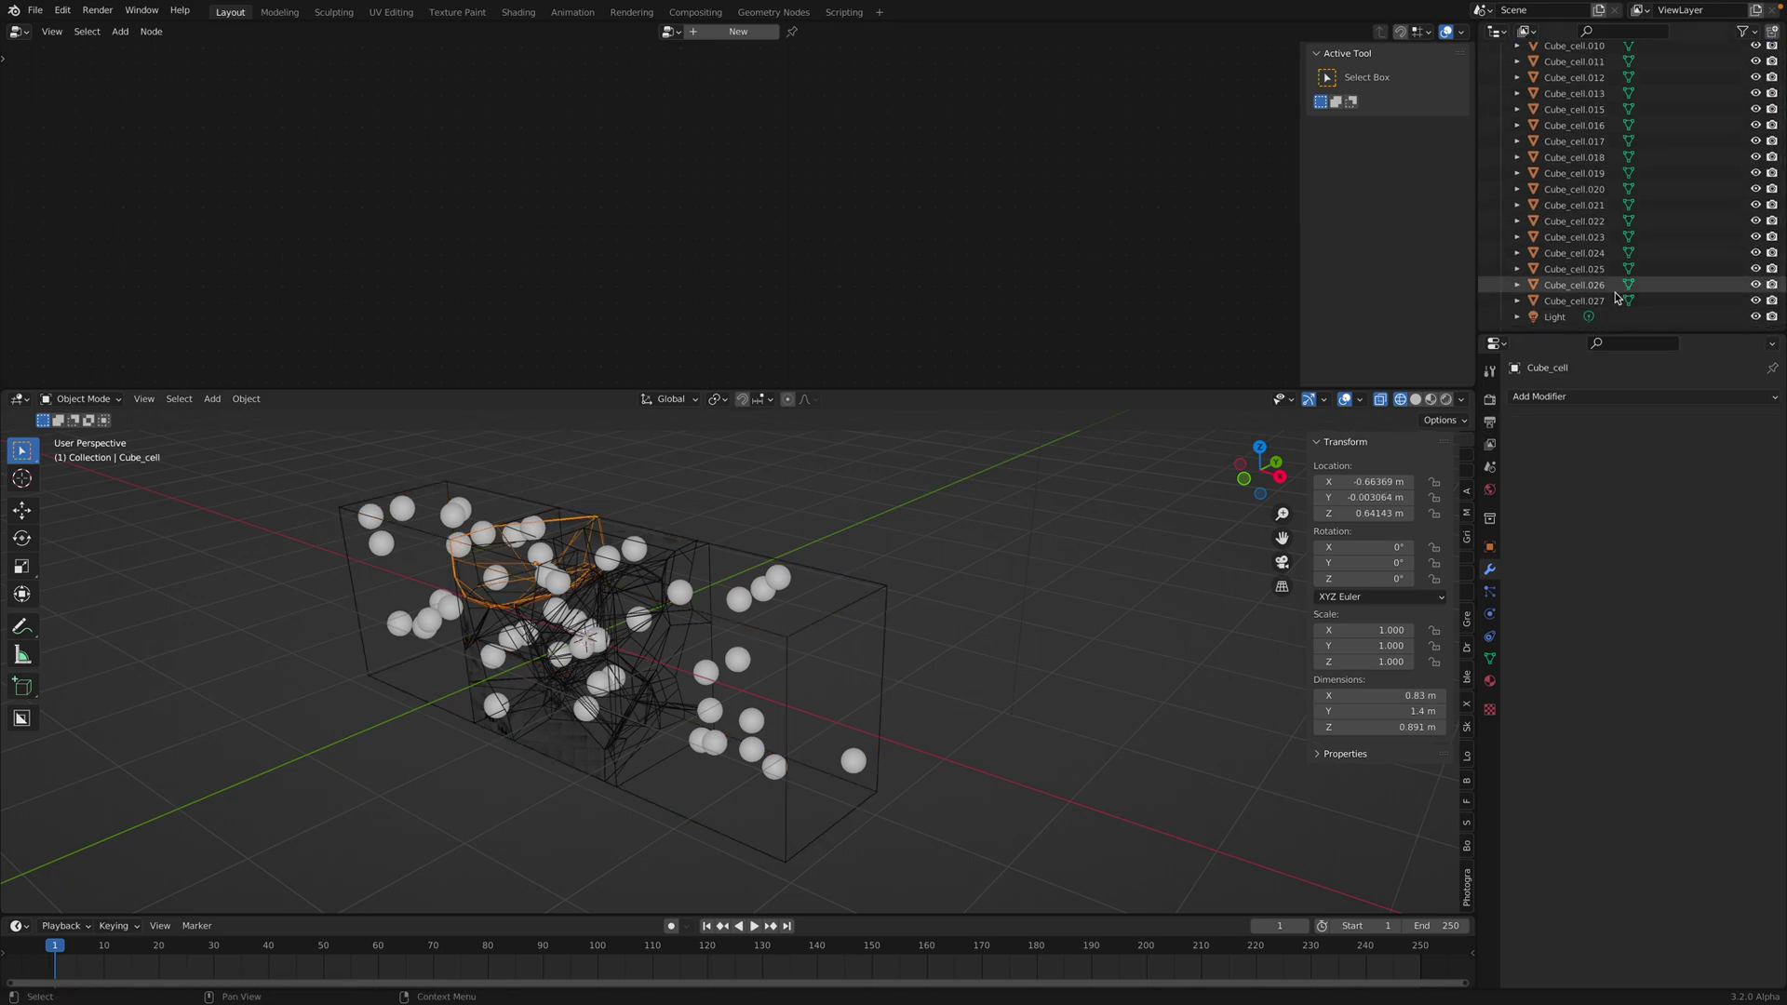
left_click(1572, 300, "shift")
middle_click_drag(1001, 494, 834, 570)
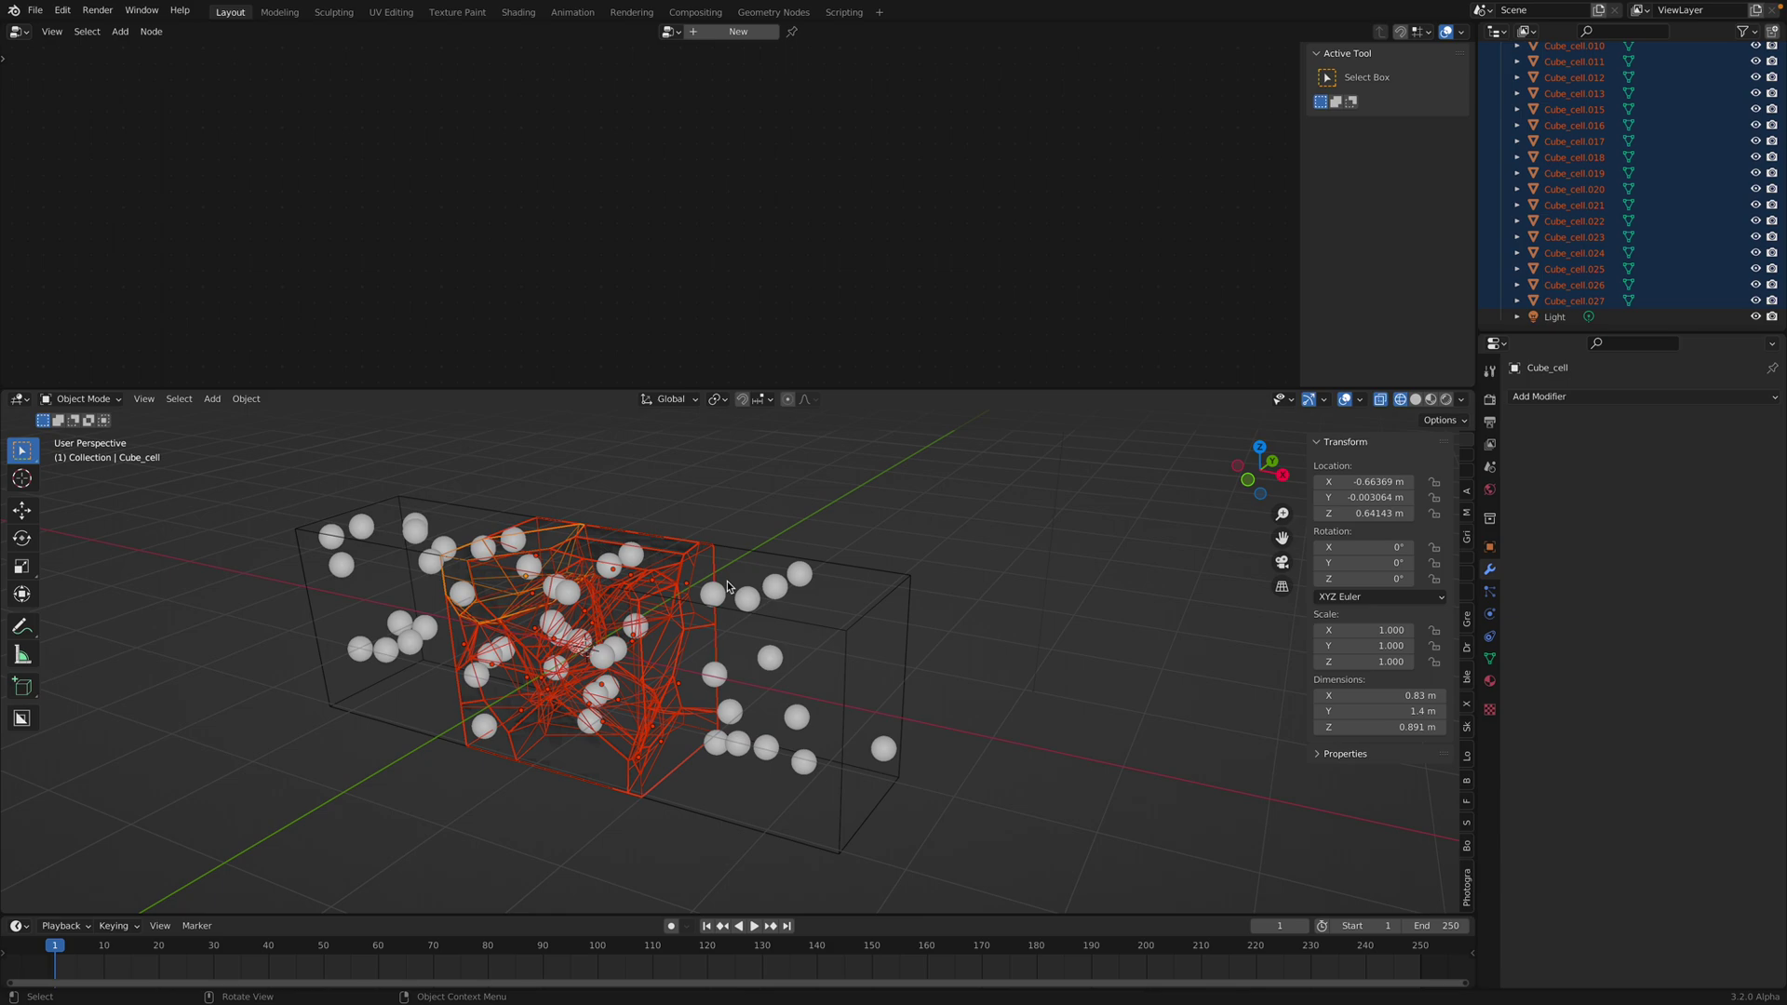
key("x")
left_click(728, 581)
middle_click_drag(728, 580, 793, 563, "shift")
left_click(811, 536)
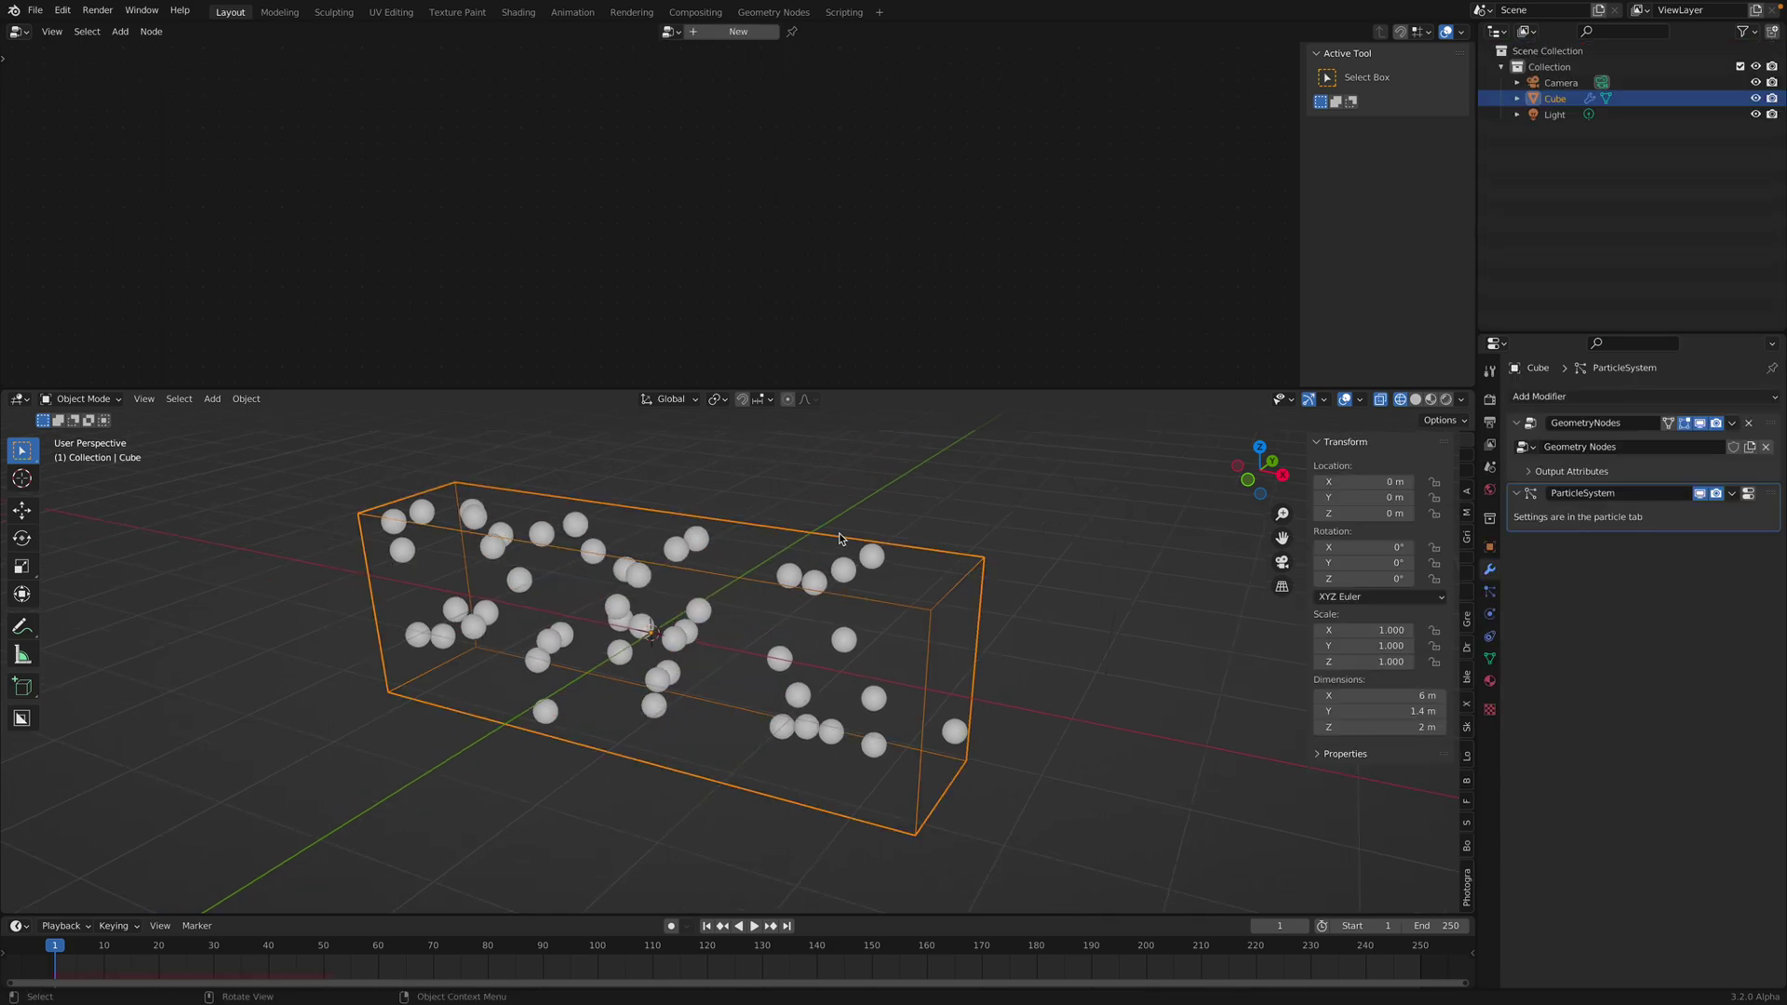
- Apply the GeometryNodes modifier on the cube, keeping only its particle system in the stack
middle_click_drag(1009, 614, 969, 618)
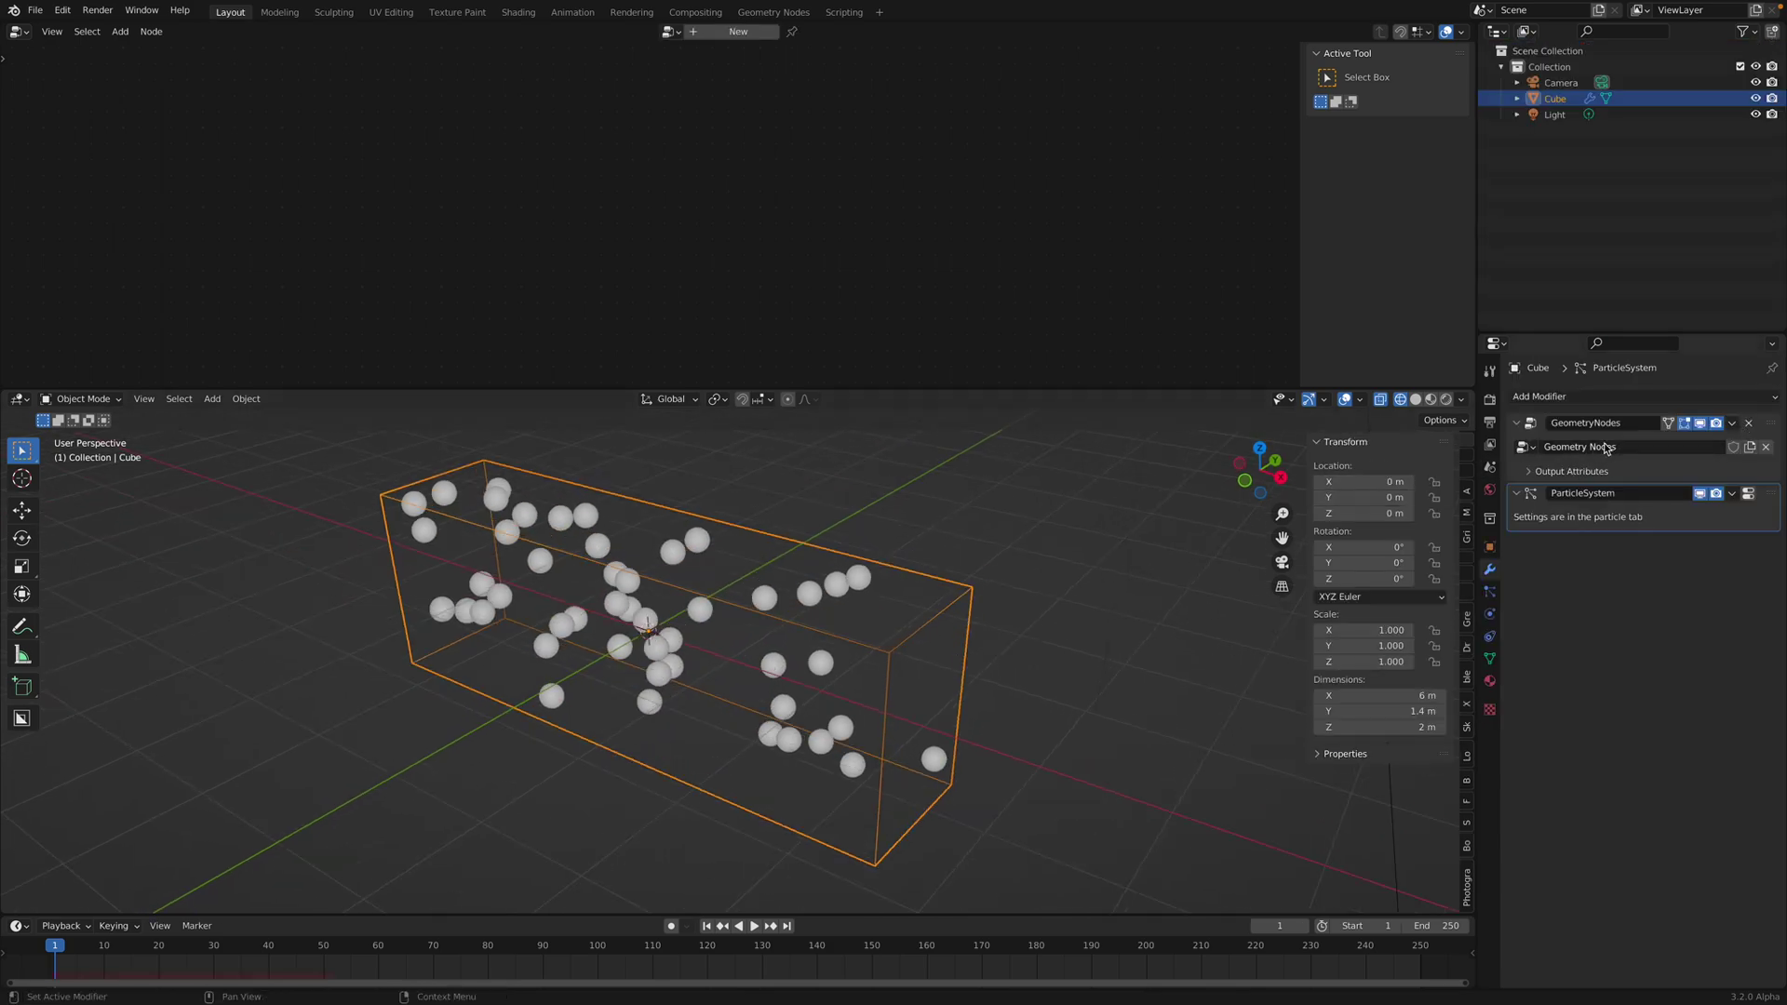
left_click(1732, 422)
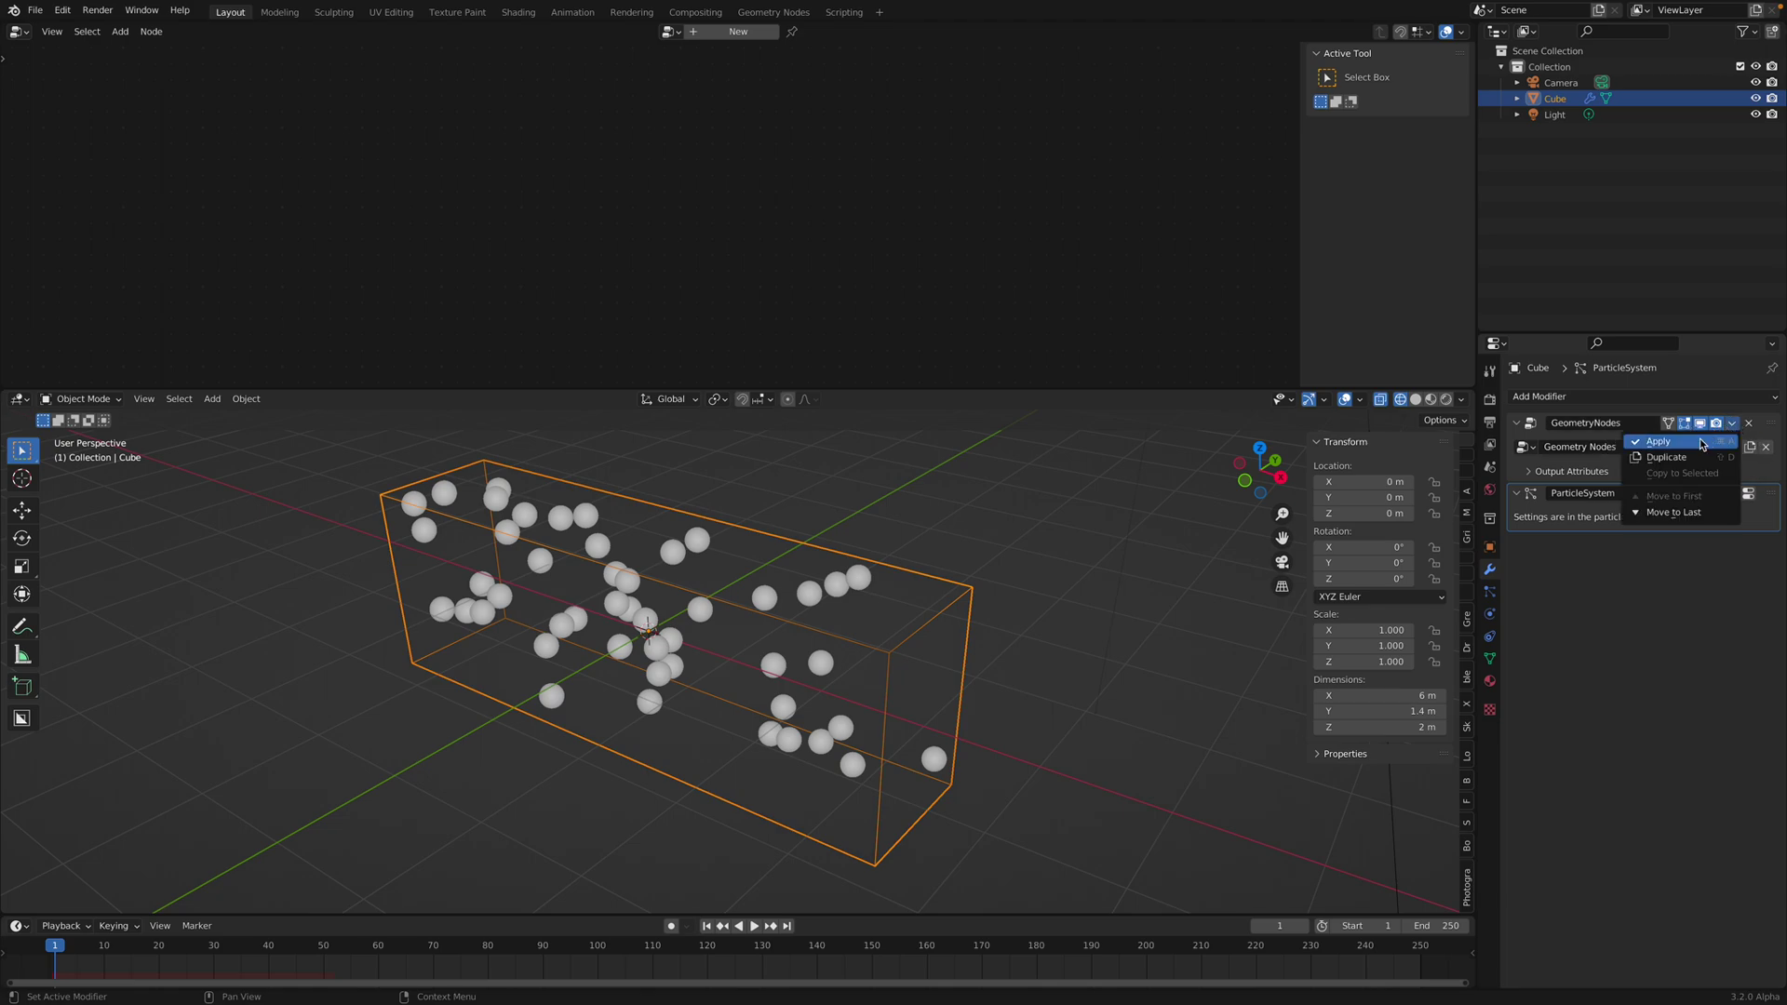
left_click(1666, 441)
middle_click_drag(1148, 539, 1124, 549)
middle_click_drag(910, 642, 921, 637)
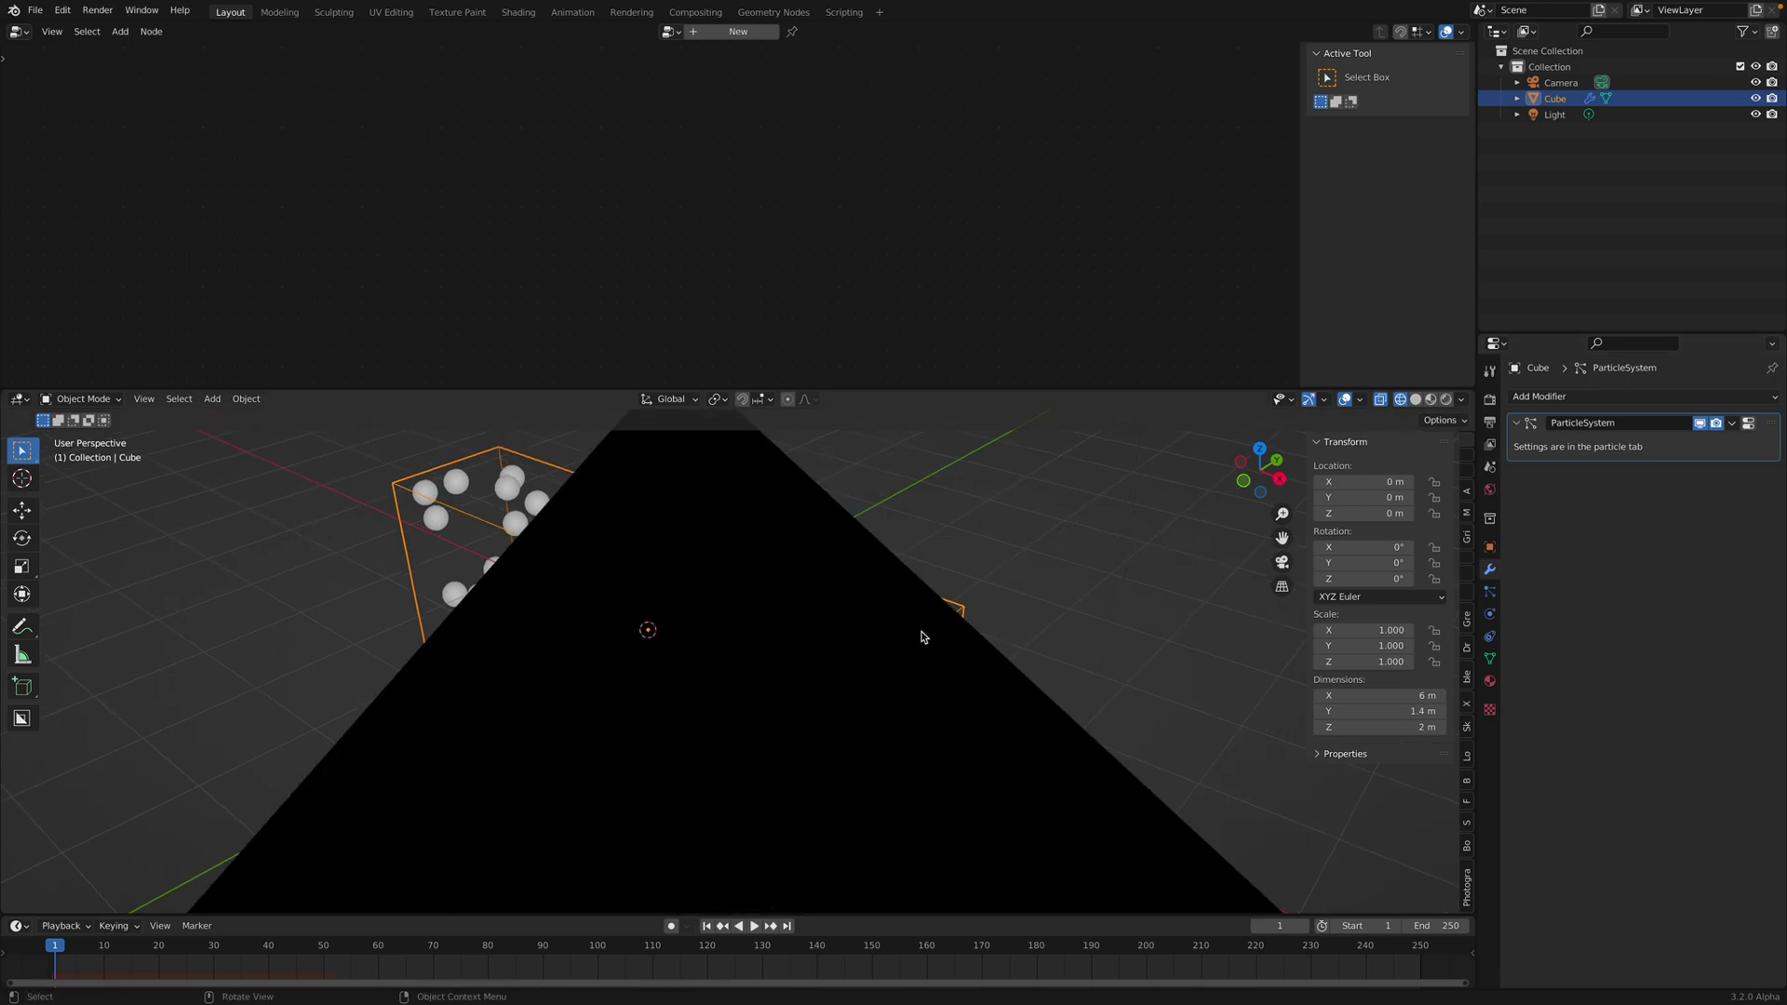
- Cell-fracture the applied box with Own Particles as the point source and a source limit of 100
key("F3")
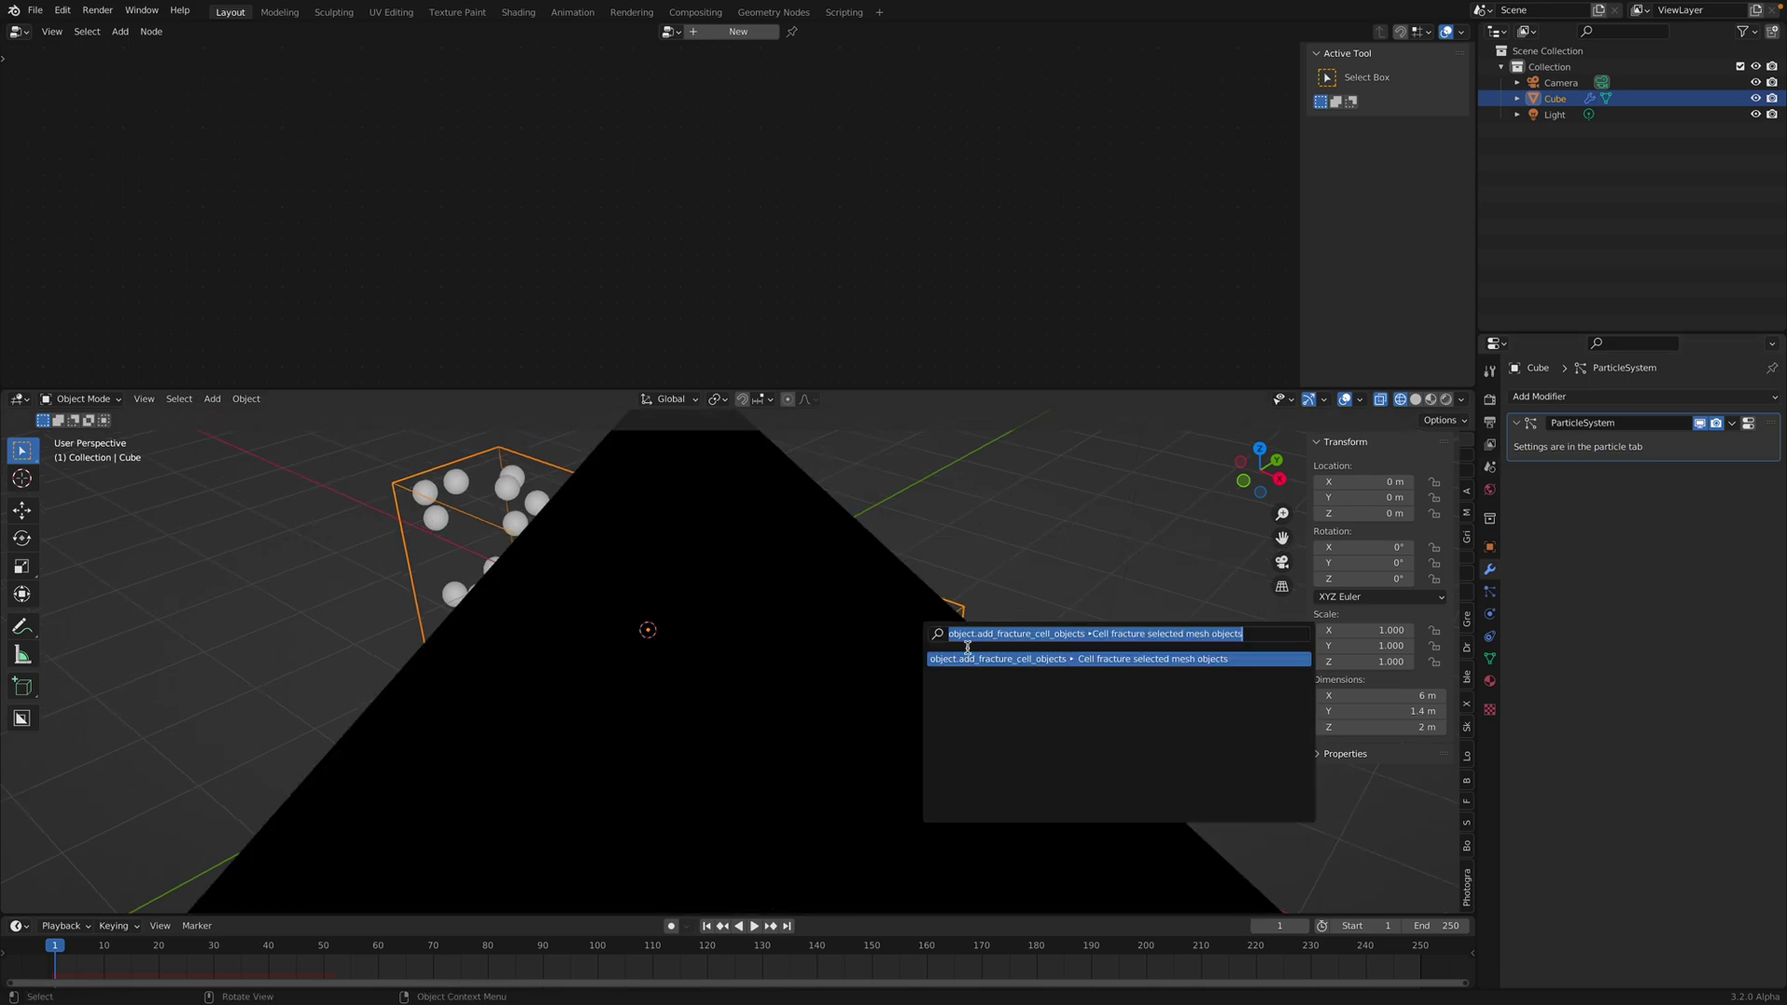
left_click(1098, 657)
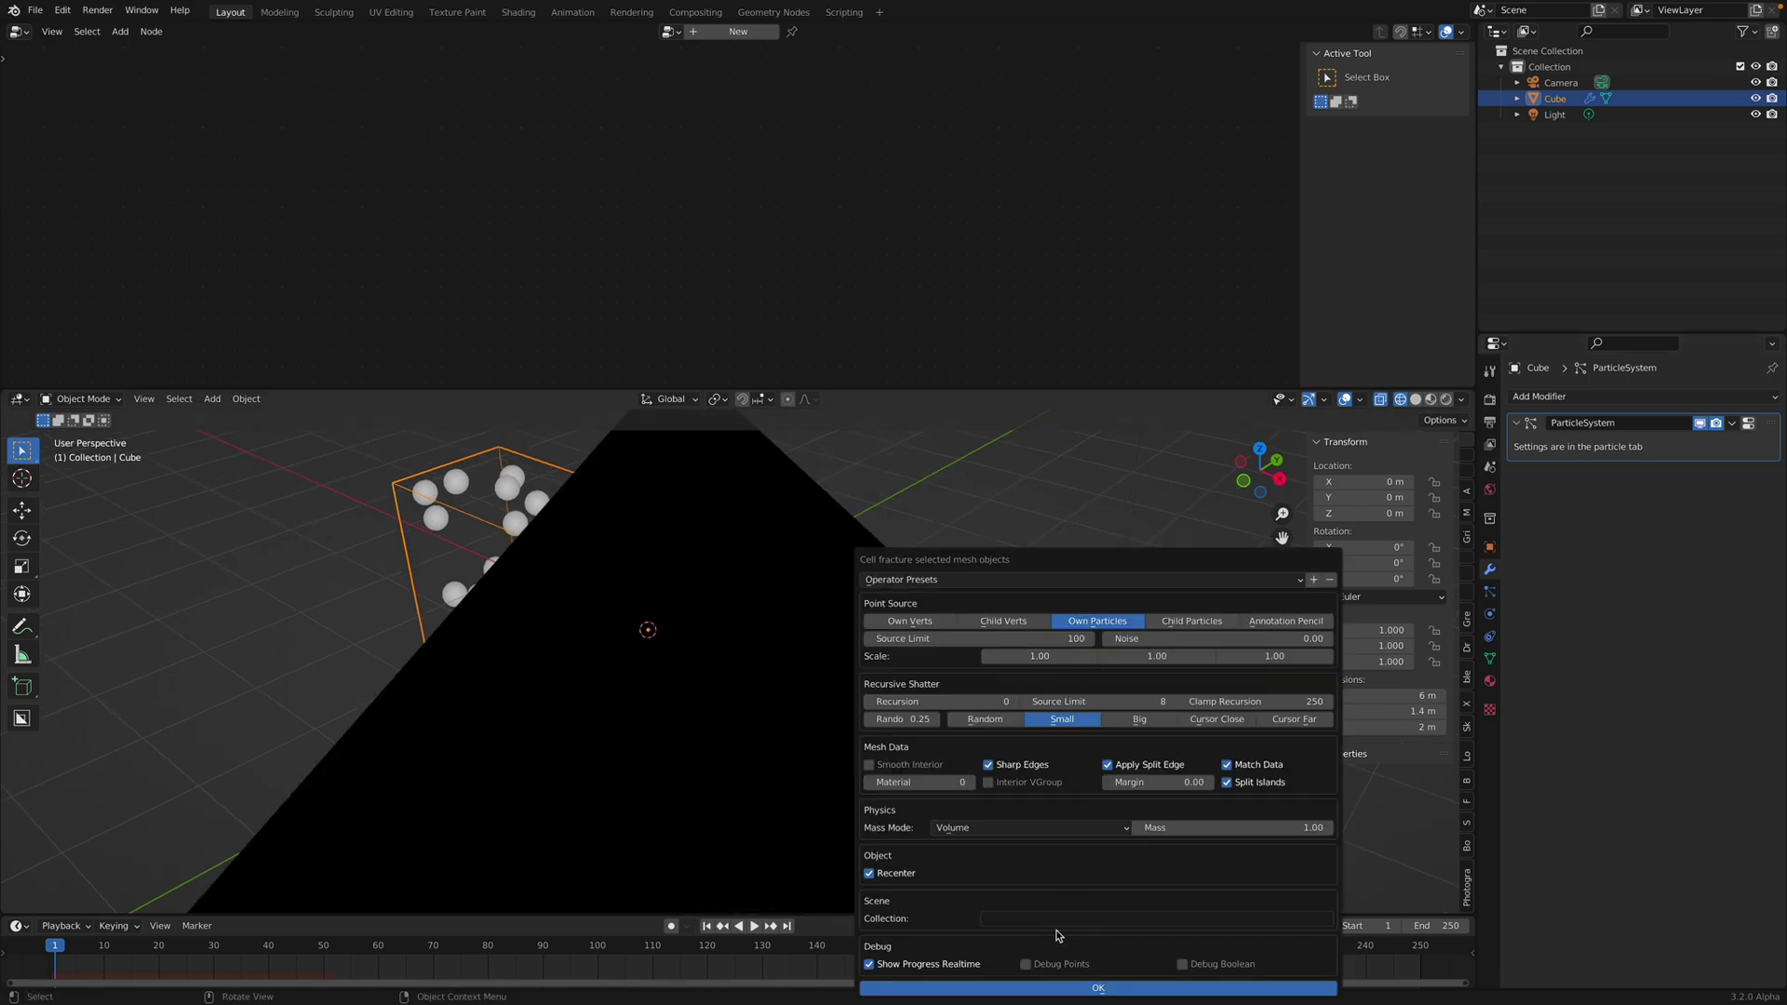
left_click(1054, 985)
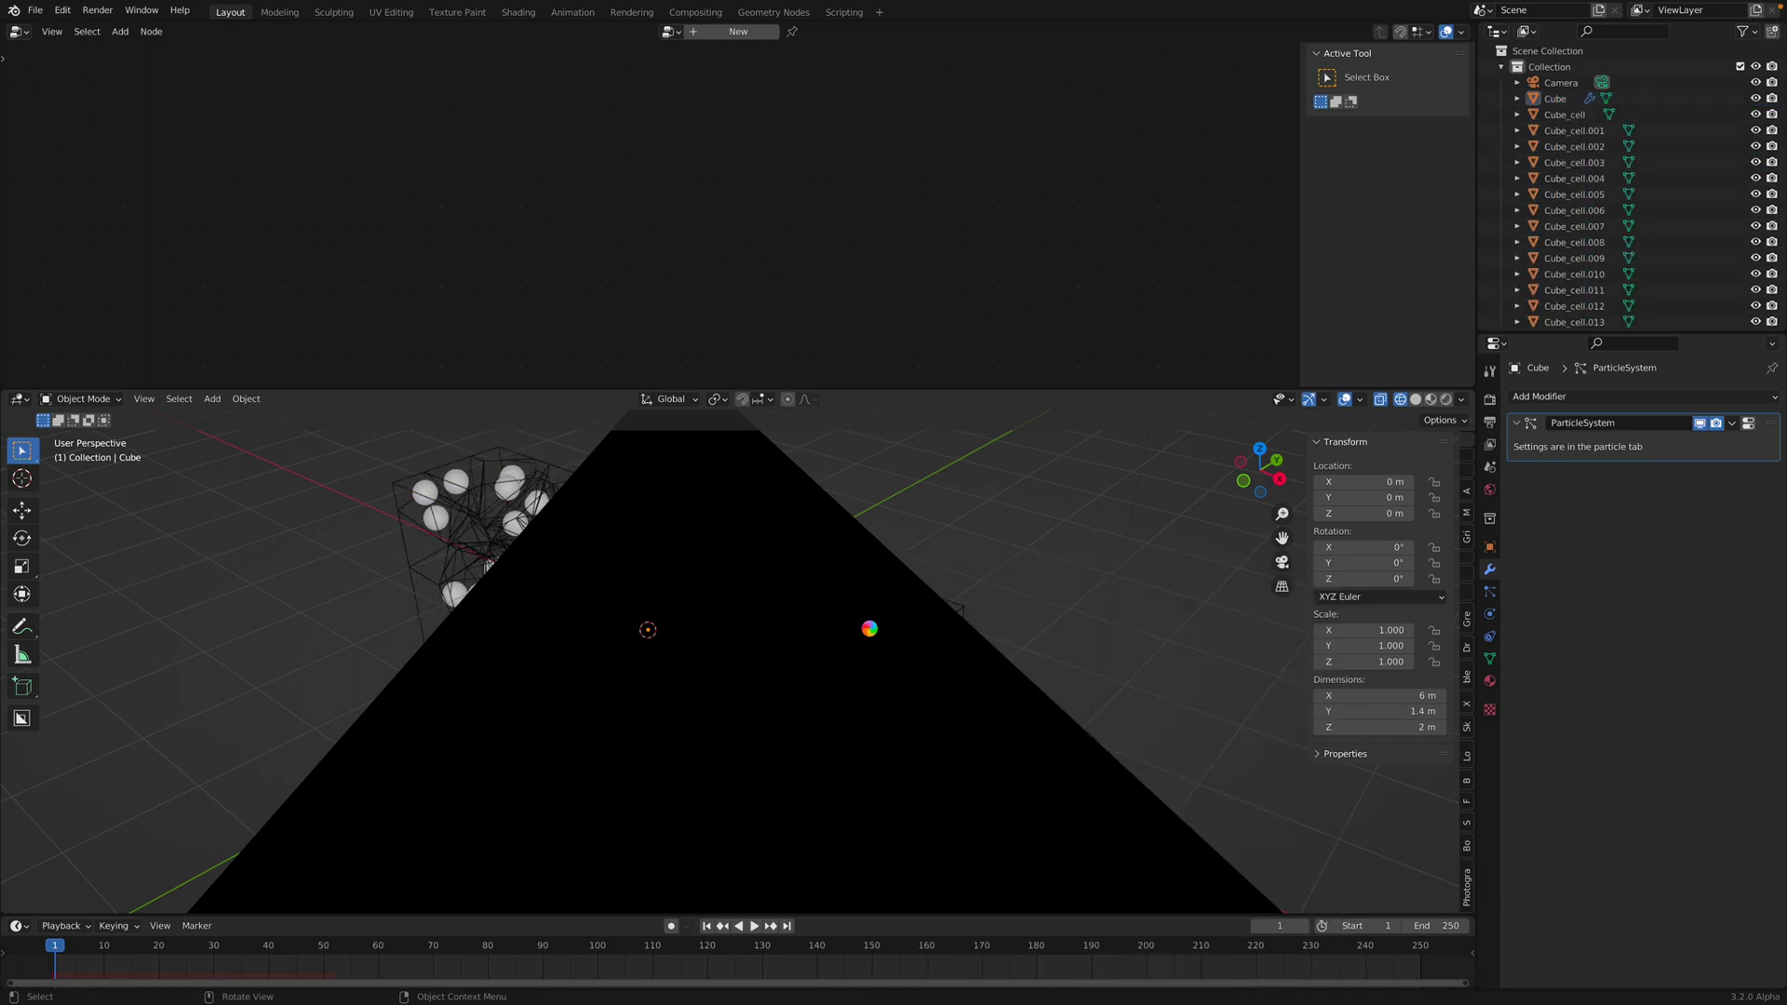
middle_click_drag(825, 618, 704, 573)
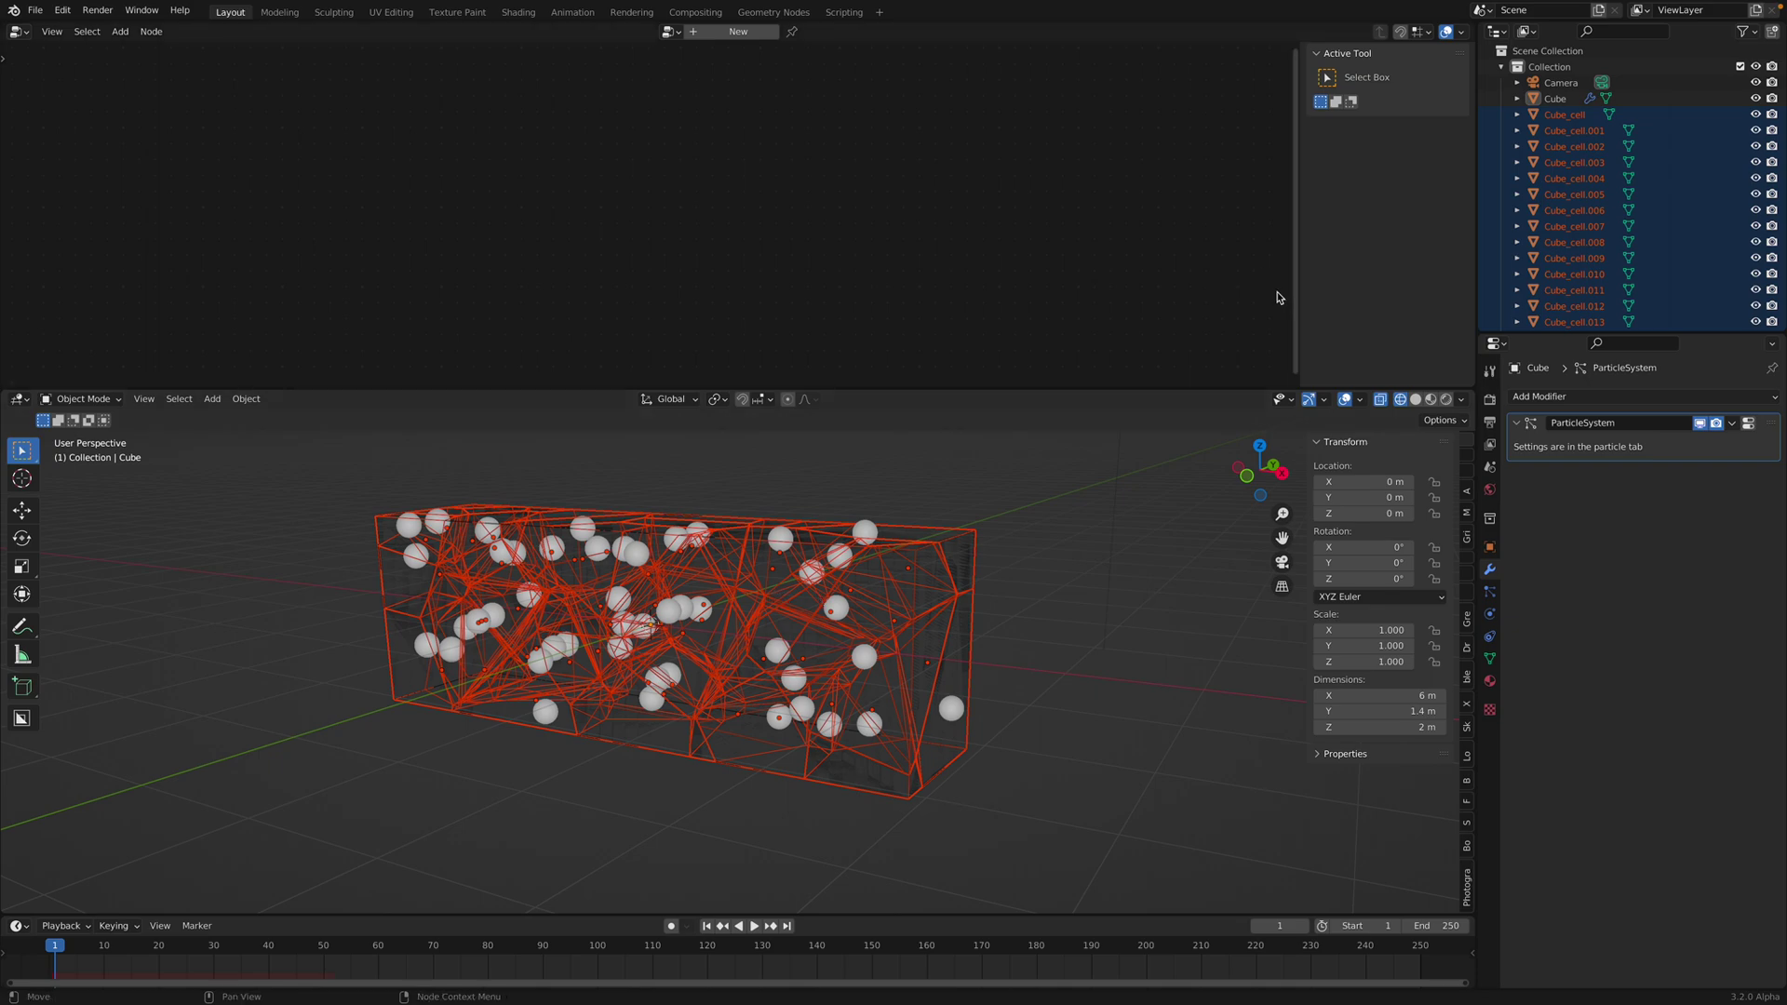
scroll(1629, 193, "down", 3)
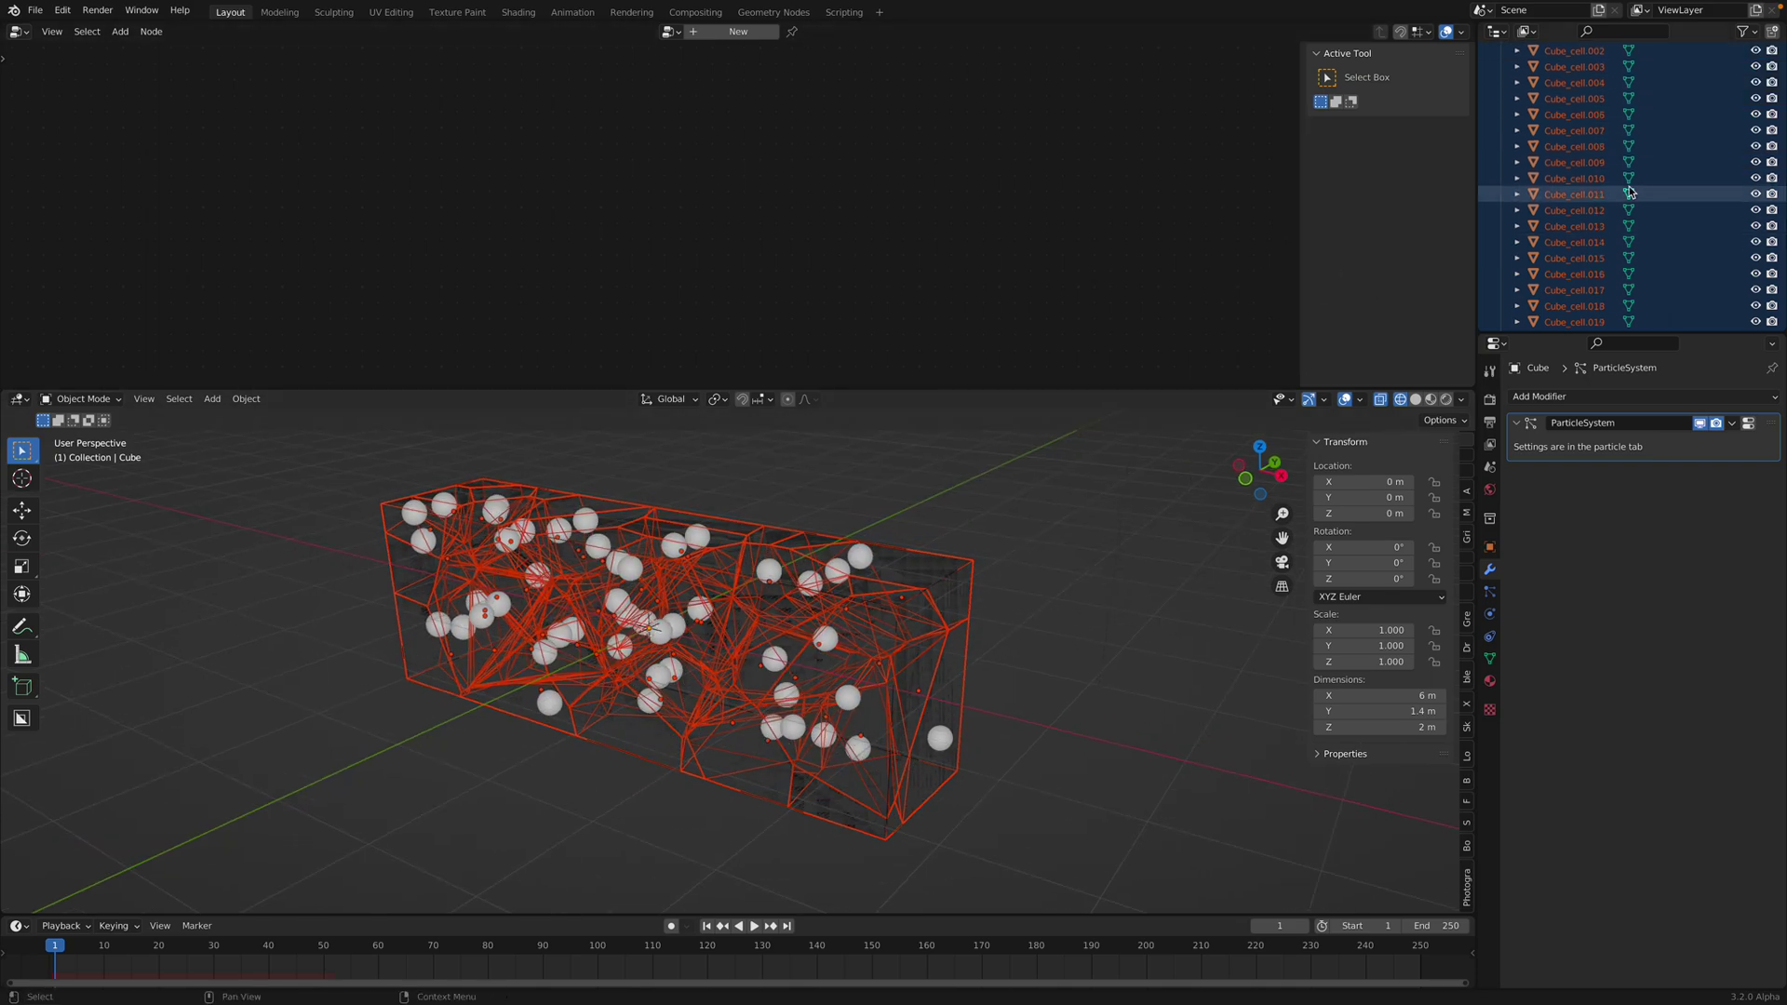
scroll(1630, 206, "up", 3)
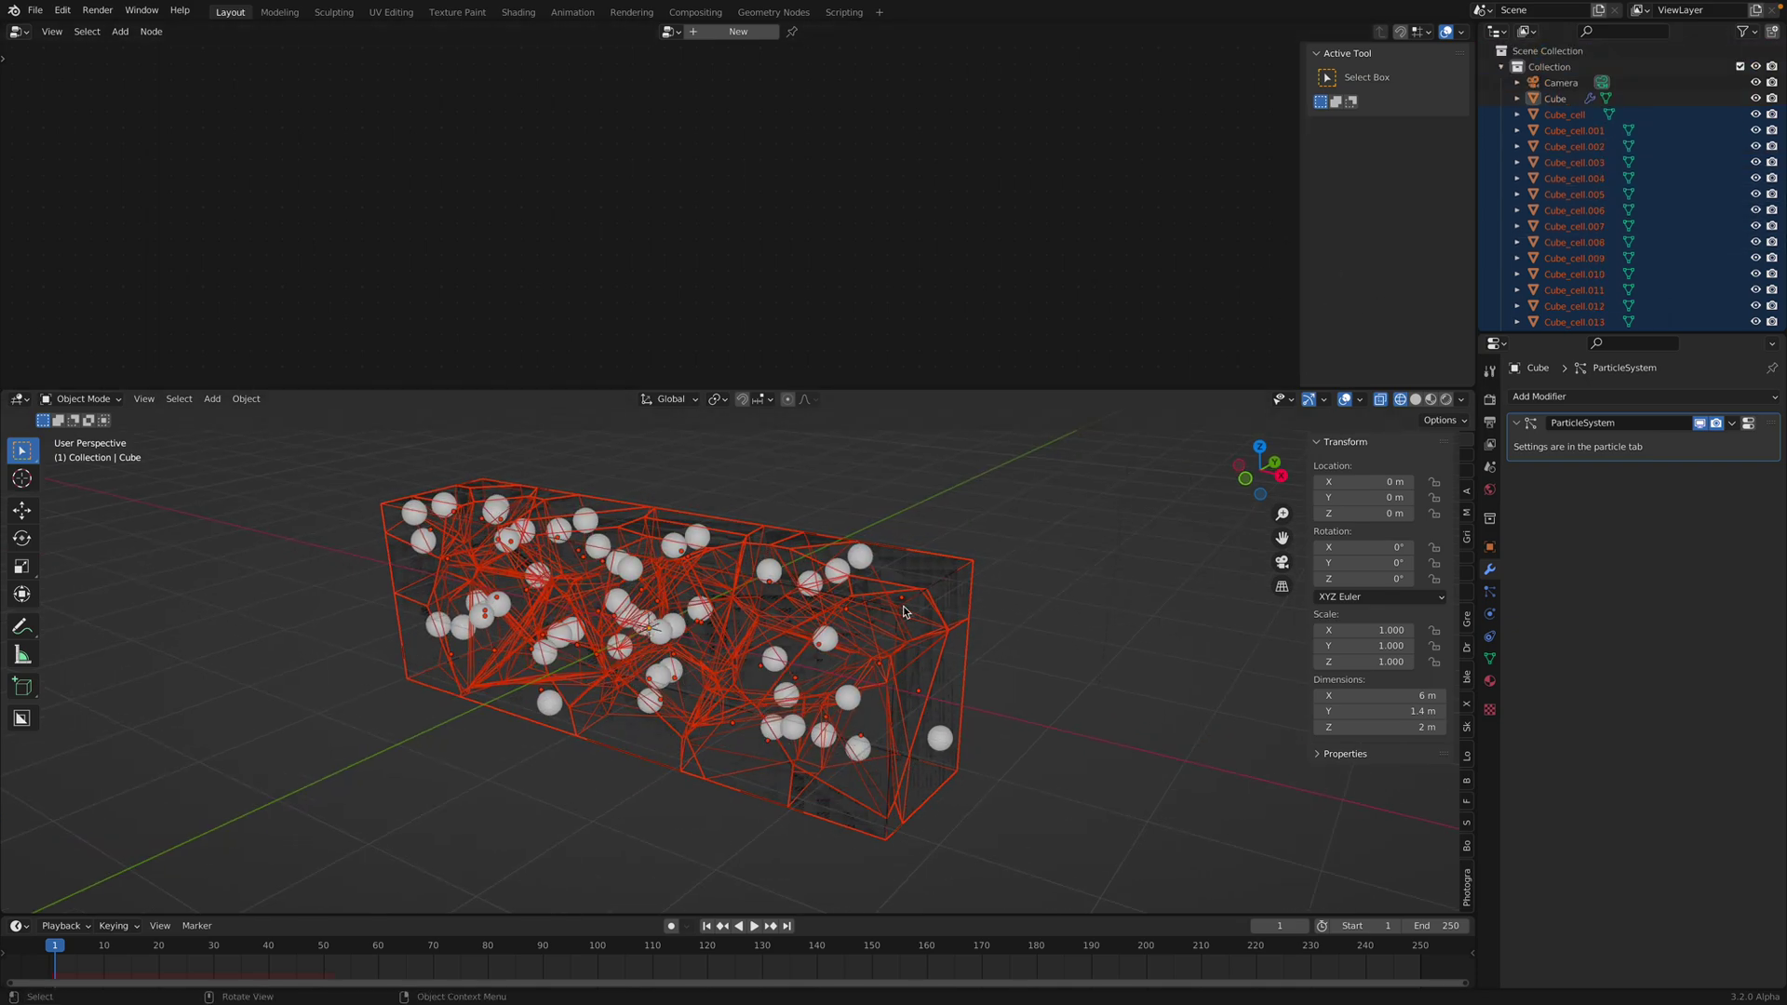
- Move the fractured cell objects into a new collection named Collection 2
middle_click_drag(902, 612, 910, 568)
key("m")
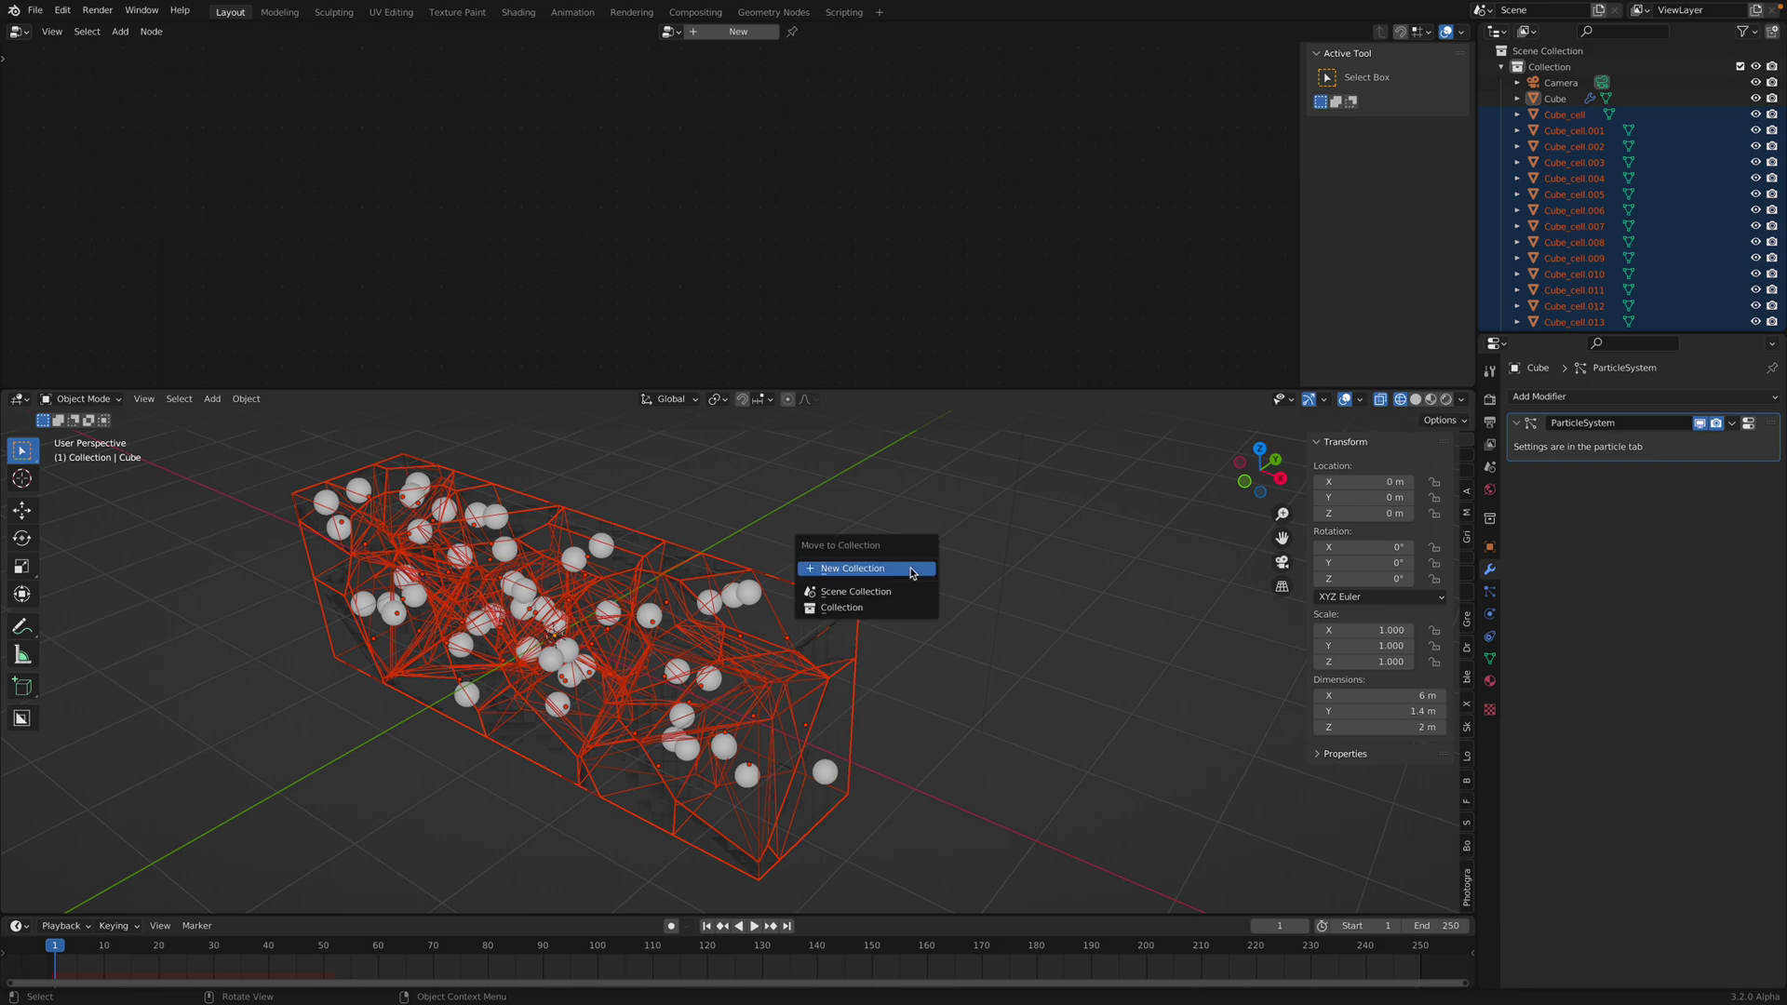
left_click(911, 570)
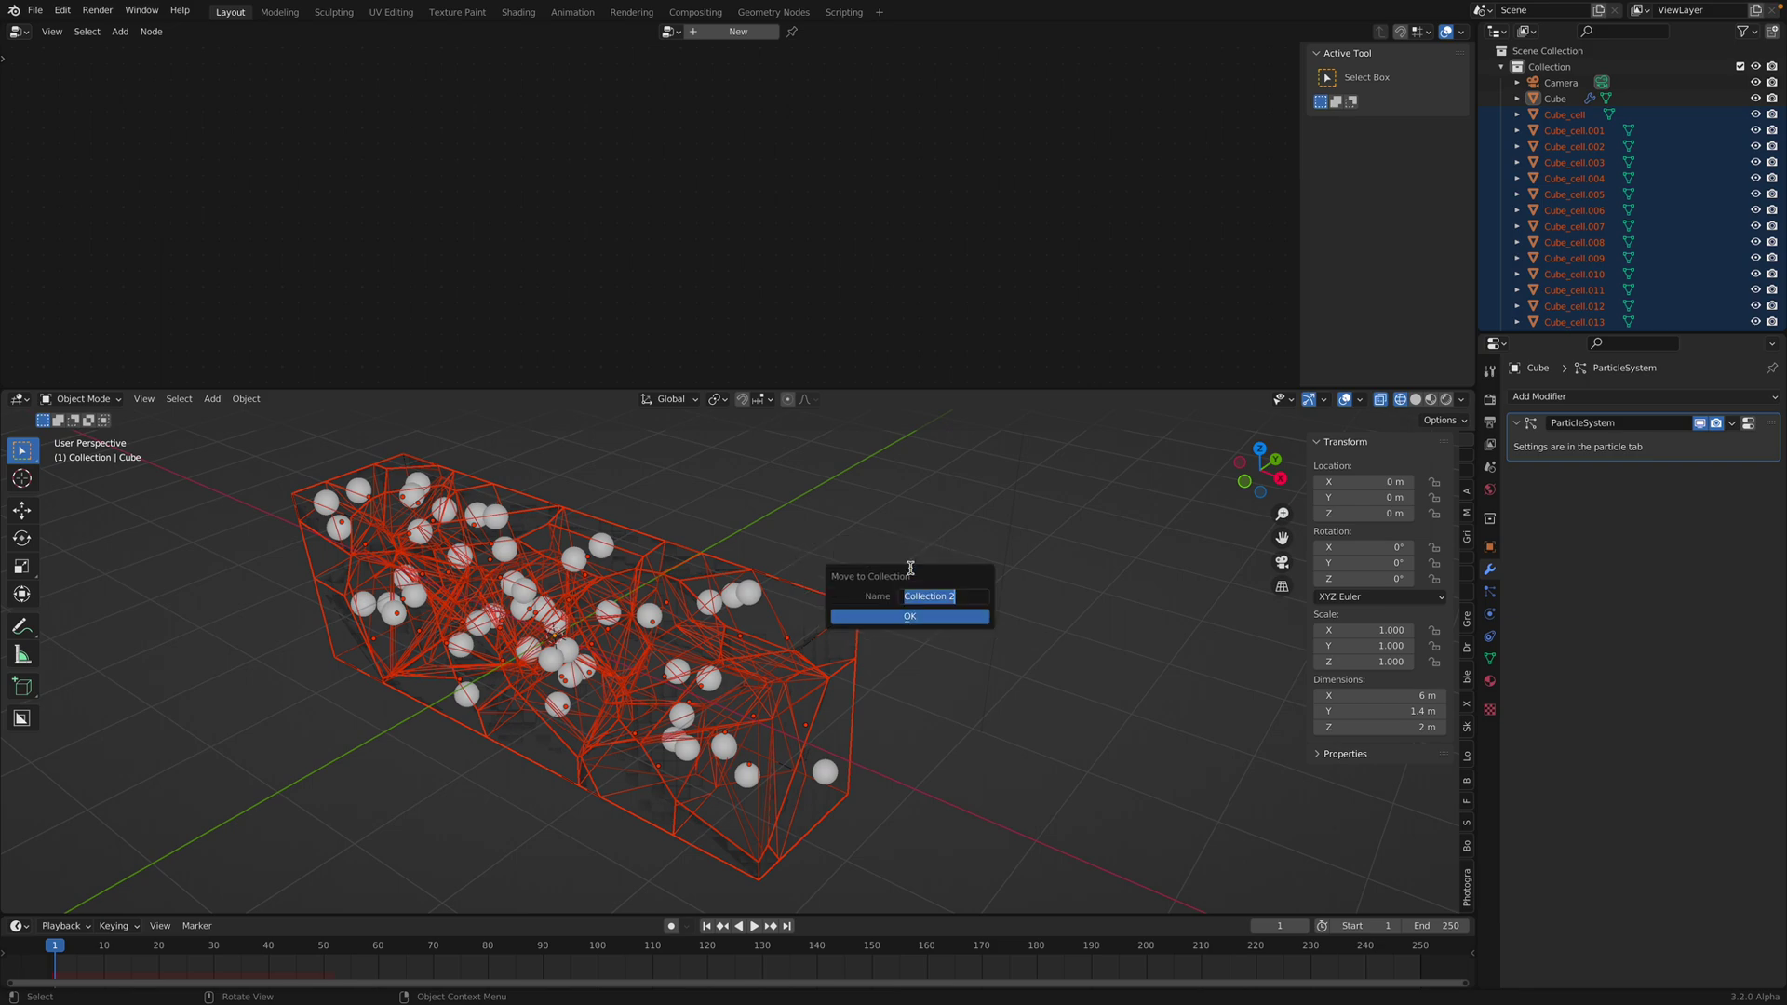
left_click(917, 615)
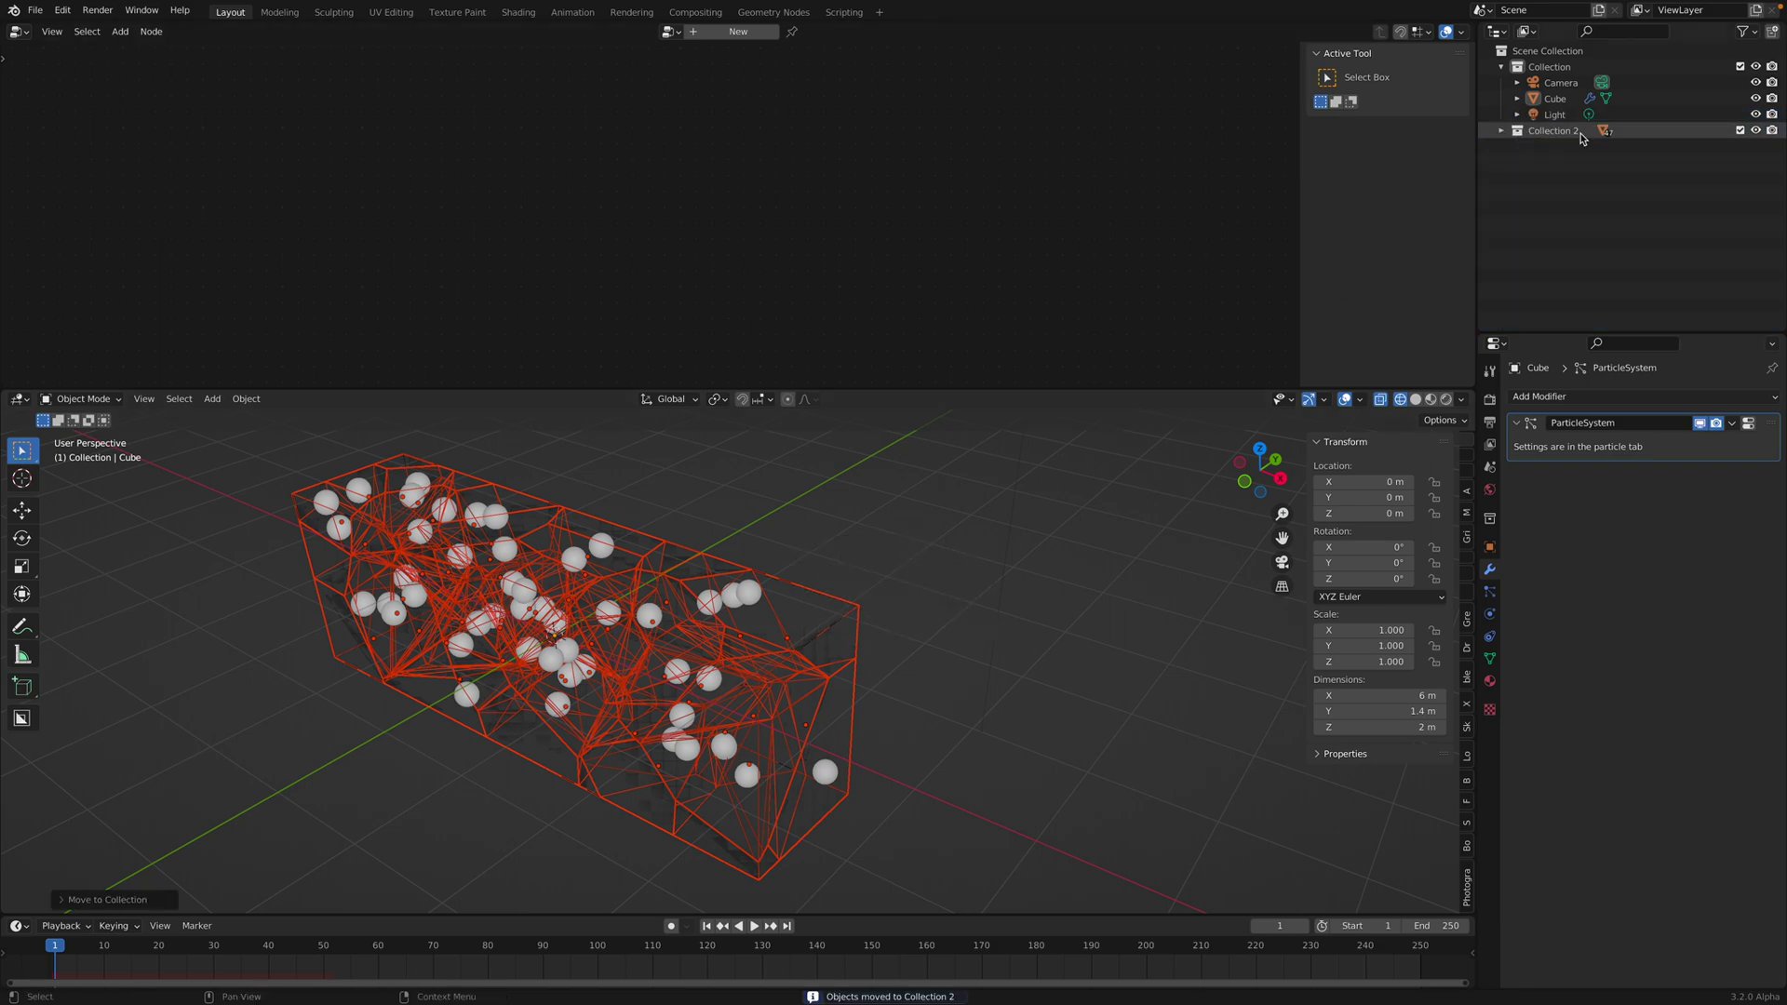
- Toggle the visibility of Collection 2 and the original cube to compare the fragments with the particle box
left_click(1755, 130)
left_click(1755, 130)
left_click(1755, 130)
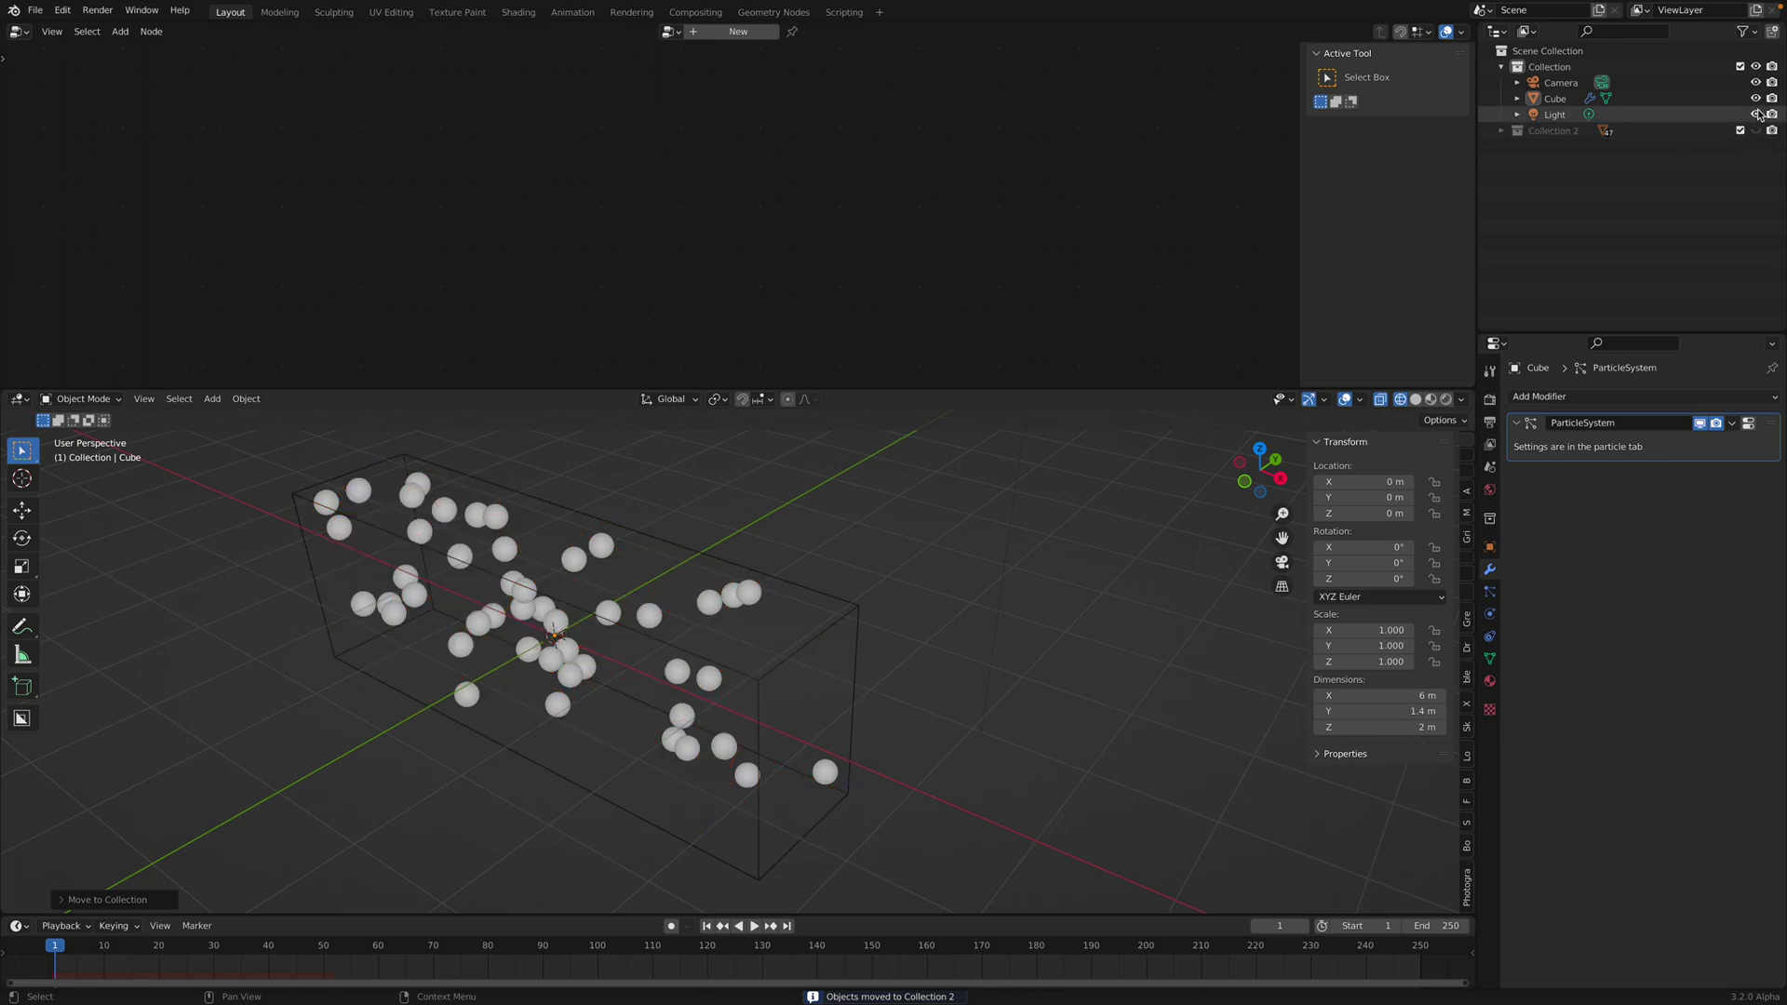
left_click(1755, 99)
left_click(1755, 99)
left_click(1756, 99)
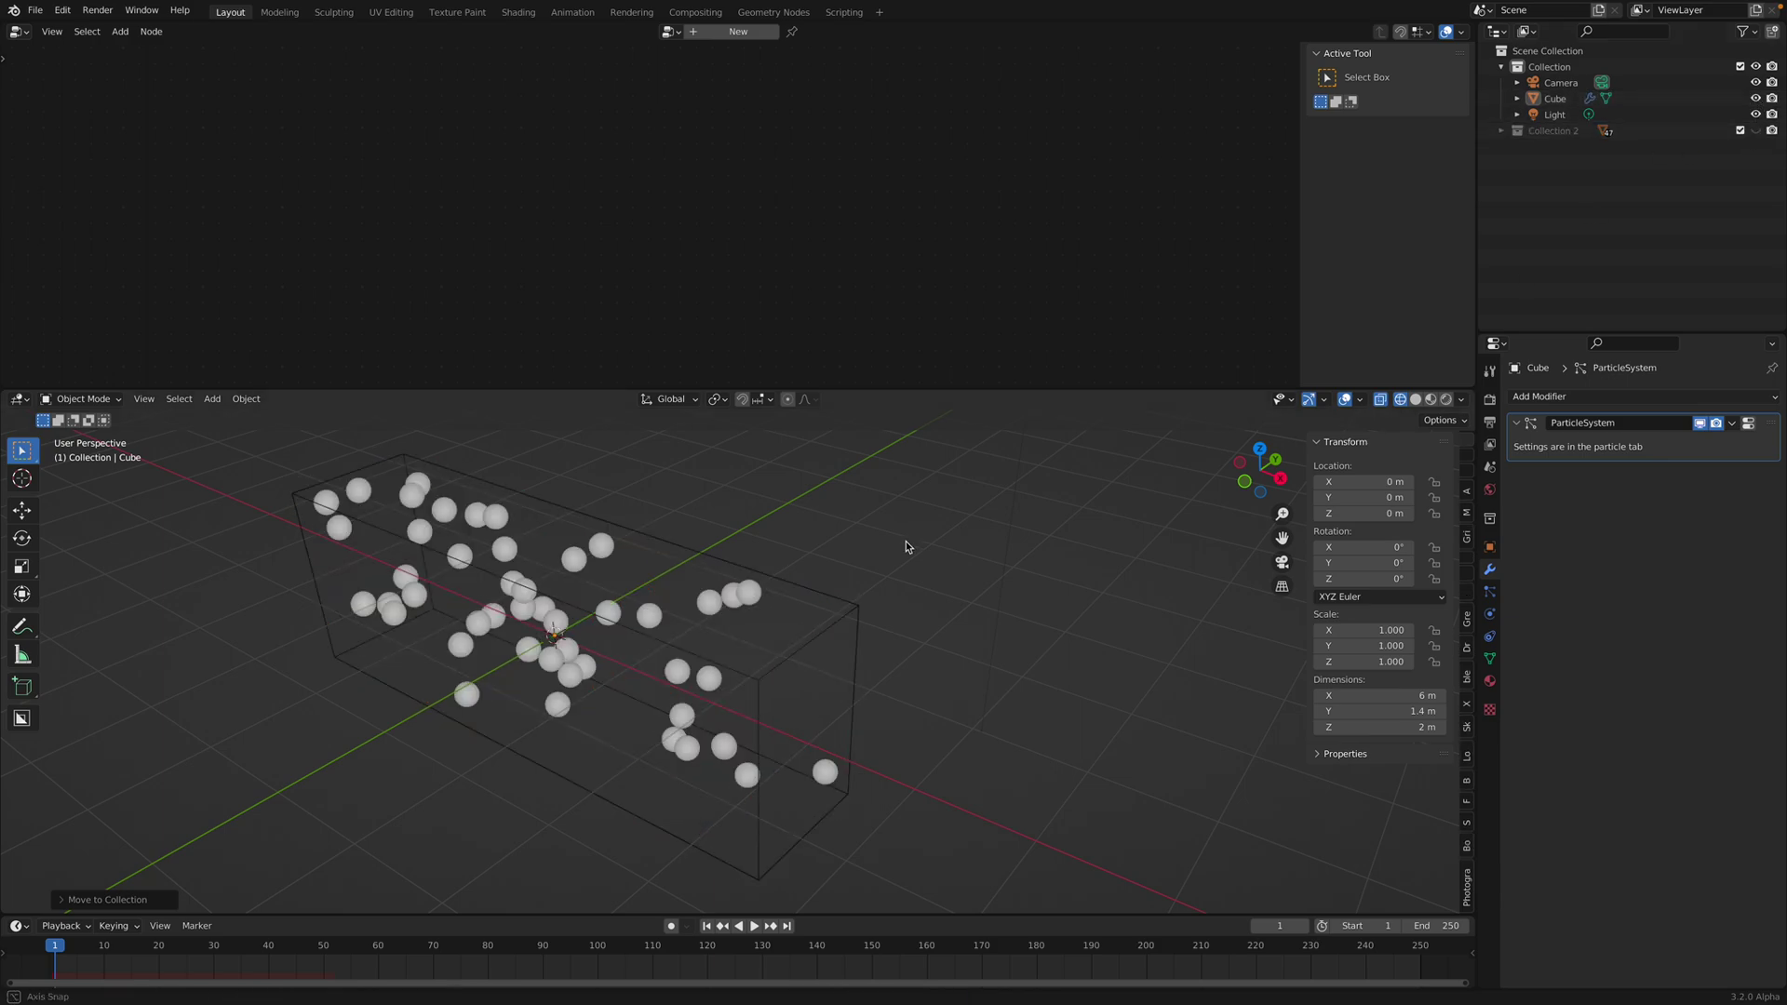
- Save the scene as a new version named gm_fracture_002.blend
middle_click_drag(906, 546, 499, 407)
left_click(35, 10)
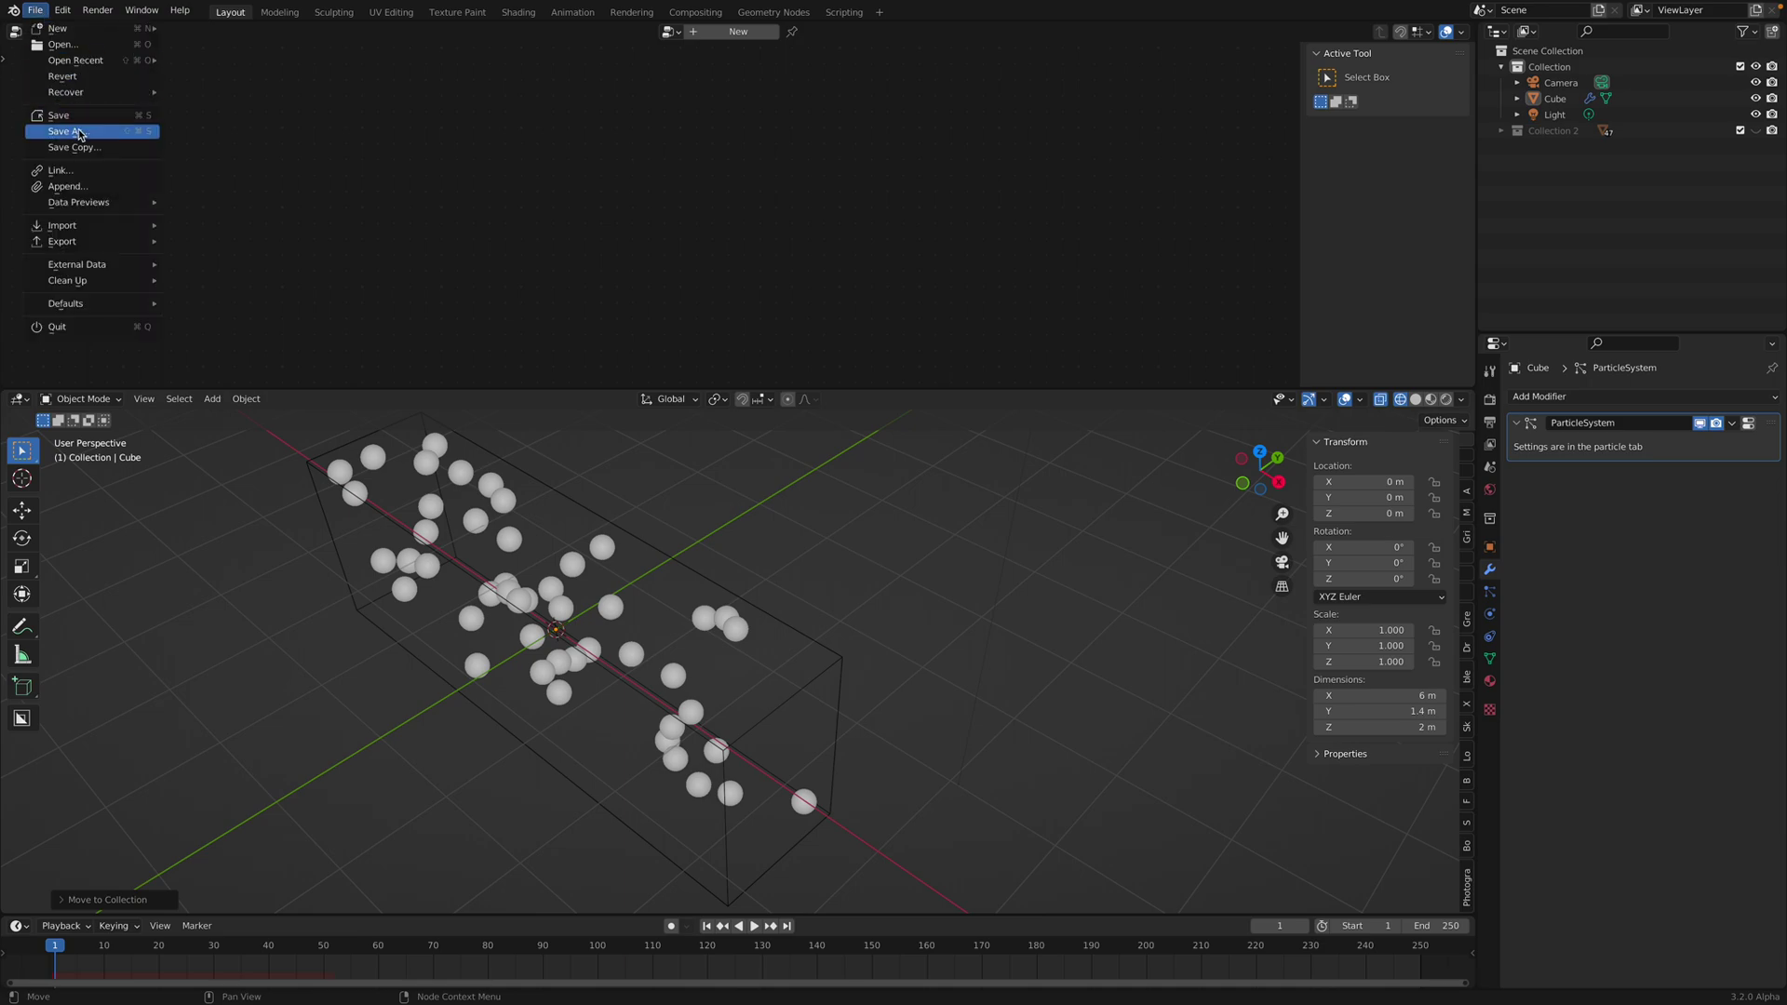
left_click(80, 134)
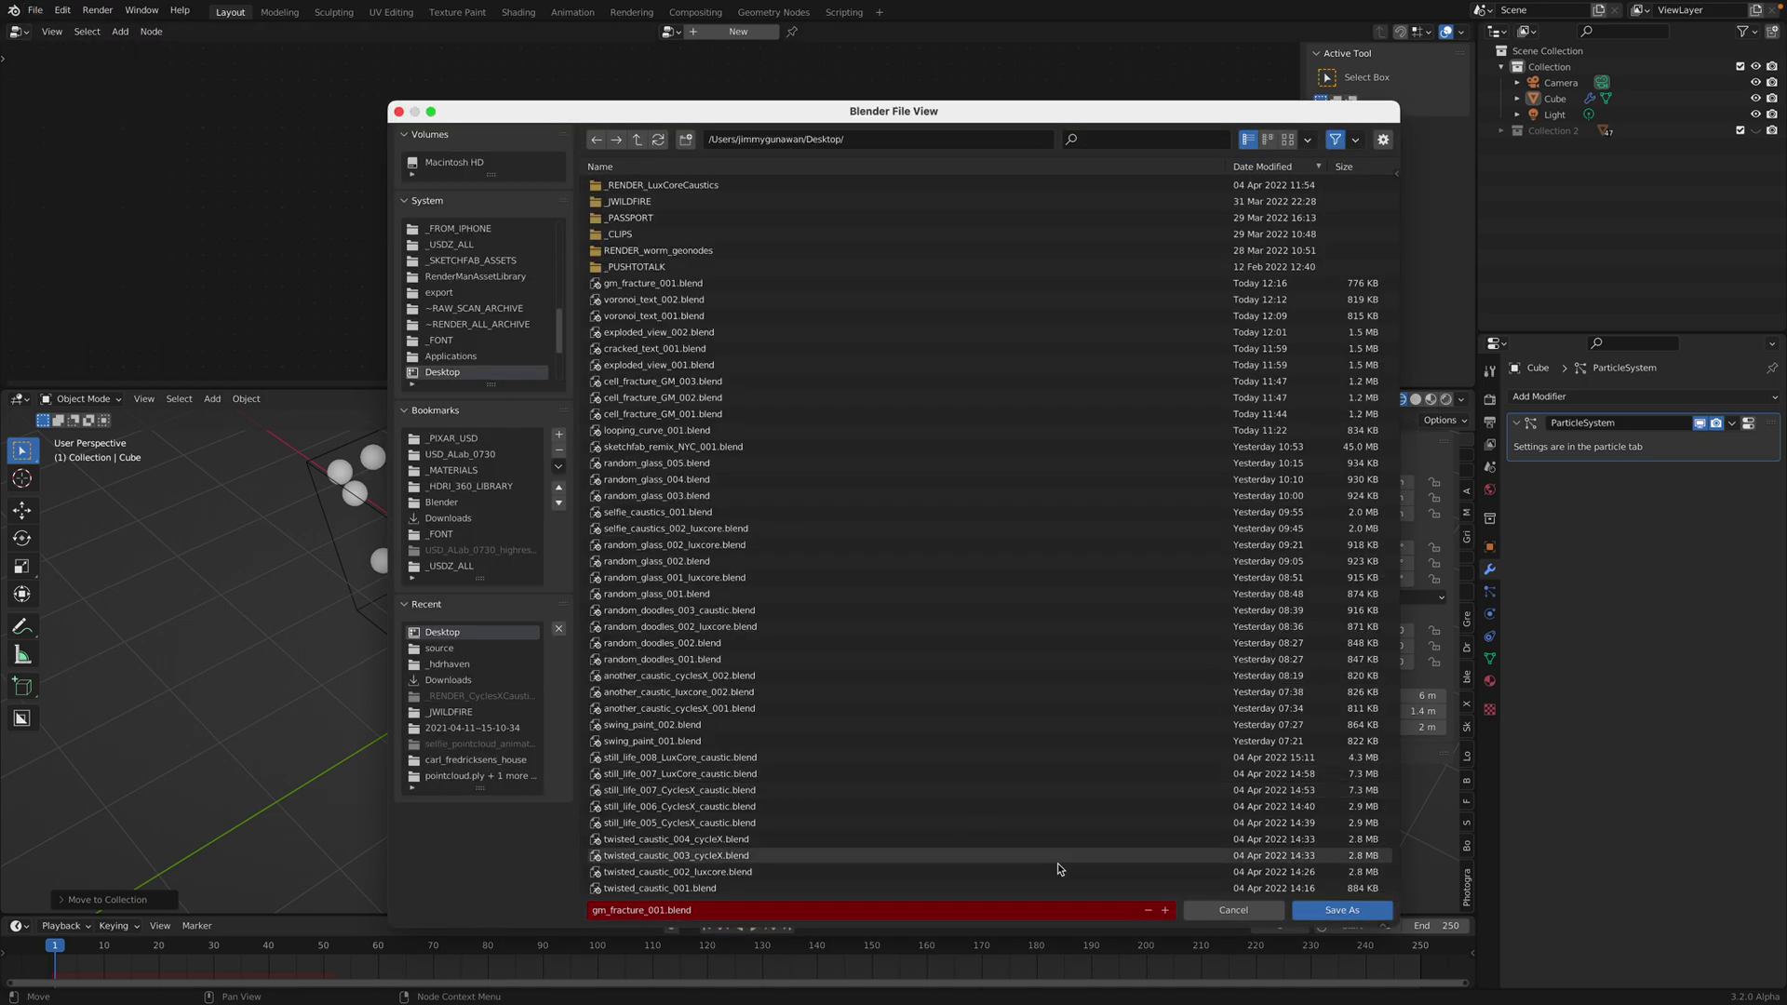
left_click(1318, 911)
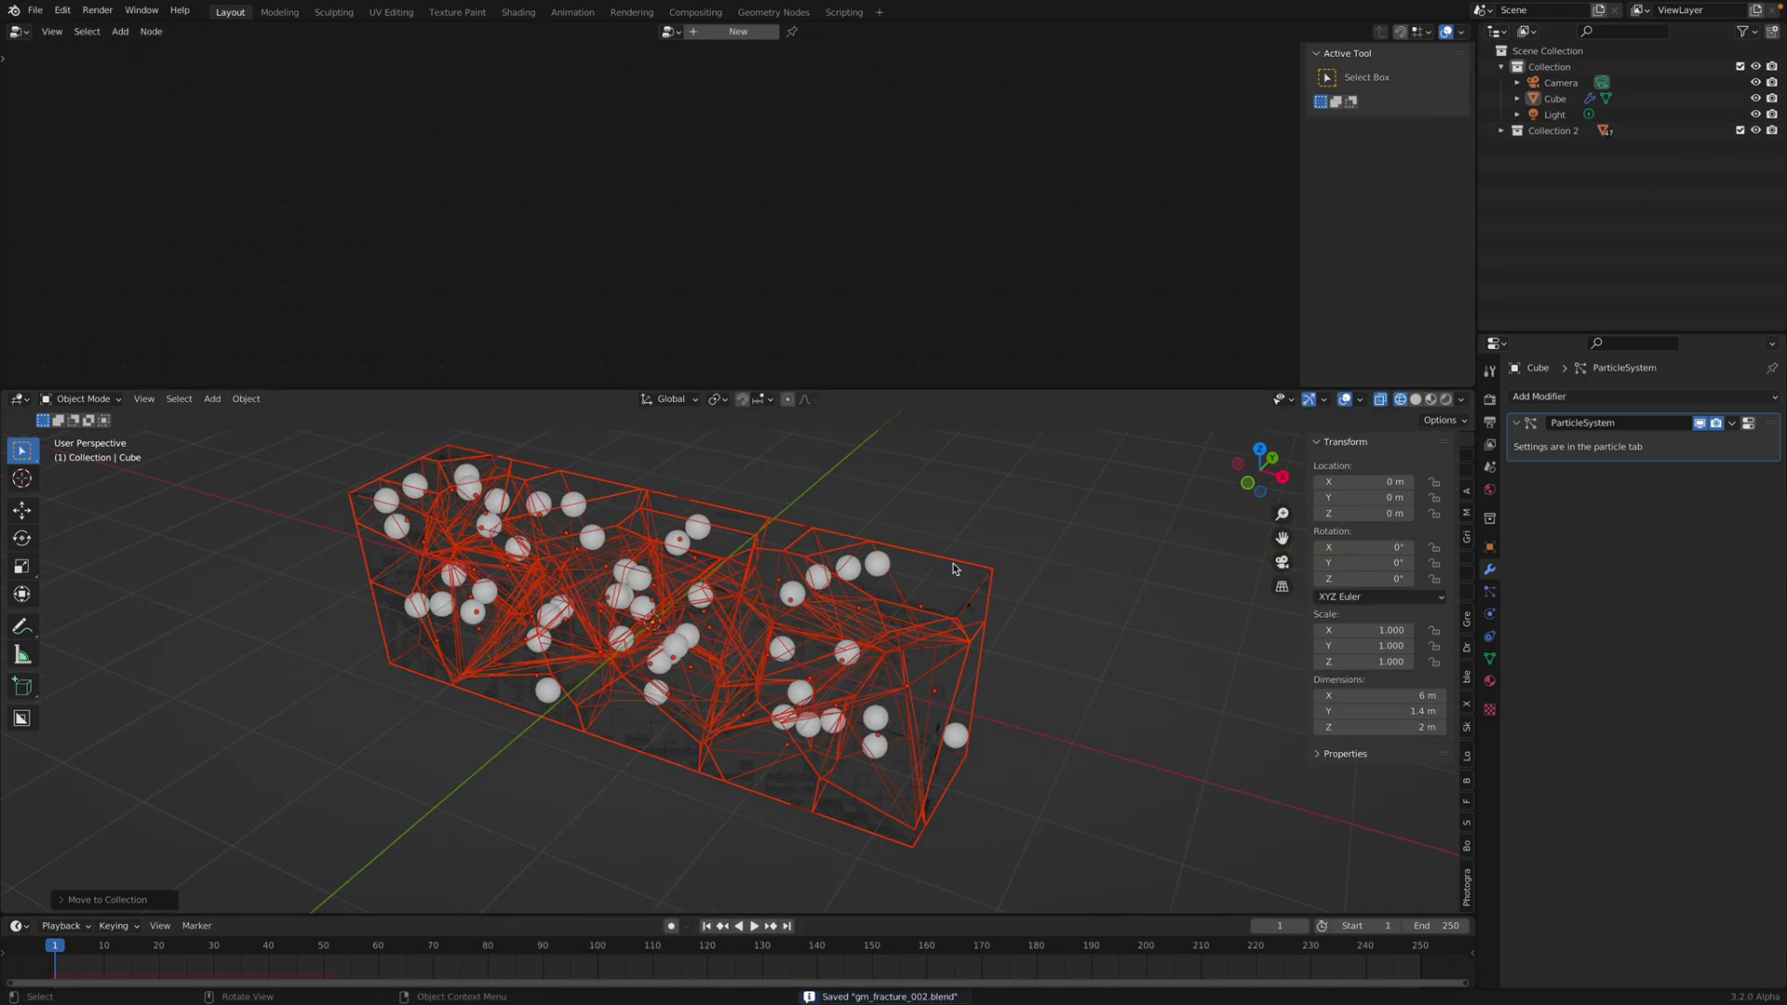
- Hide the original particle cube and Collection 2 with its fragments from the viewport
key("h")
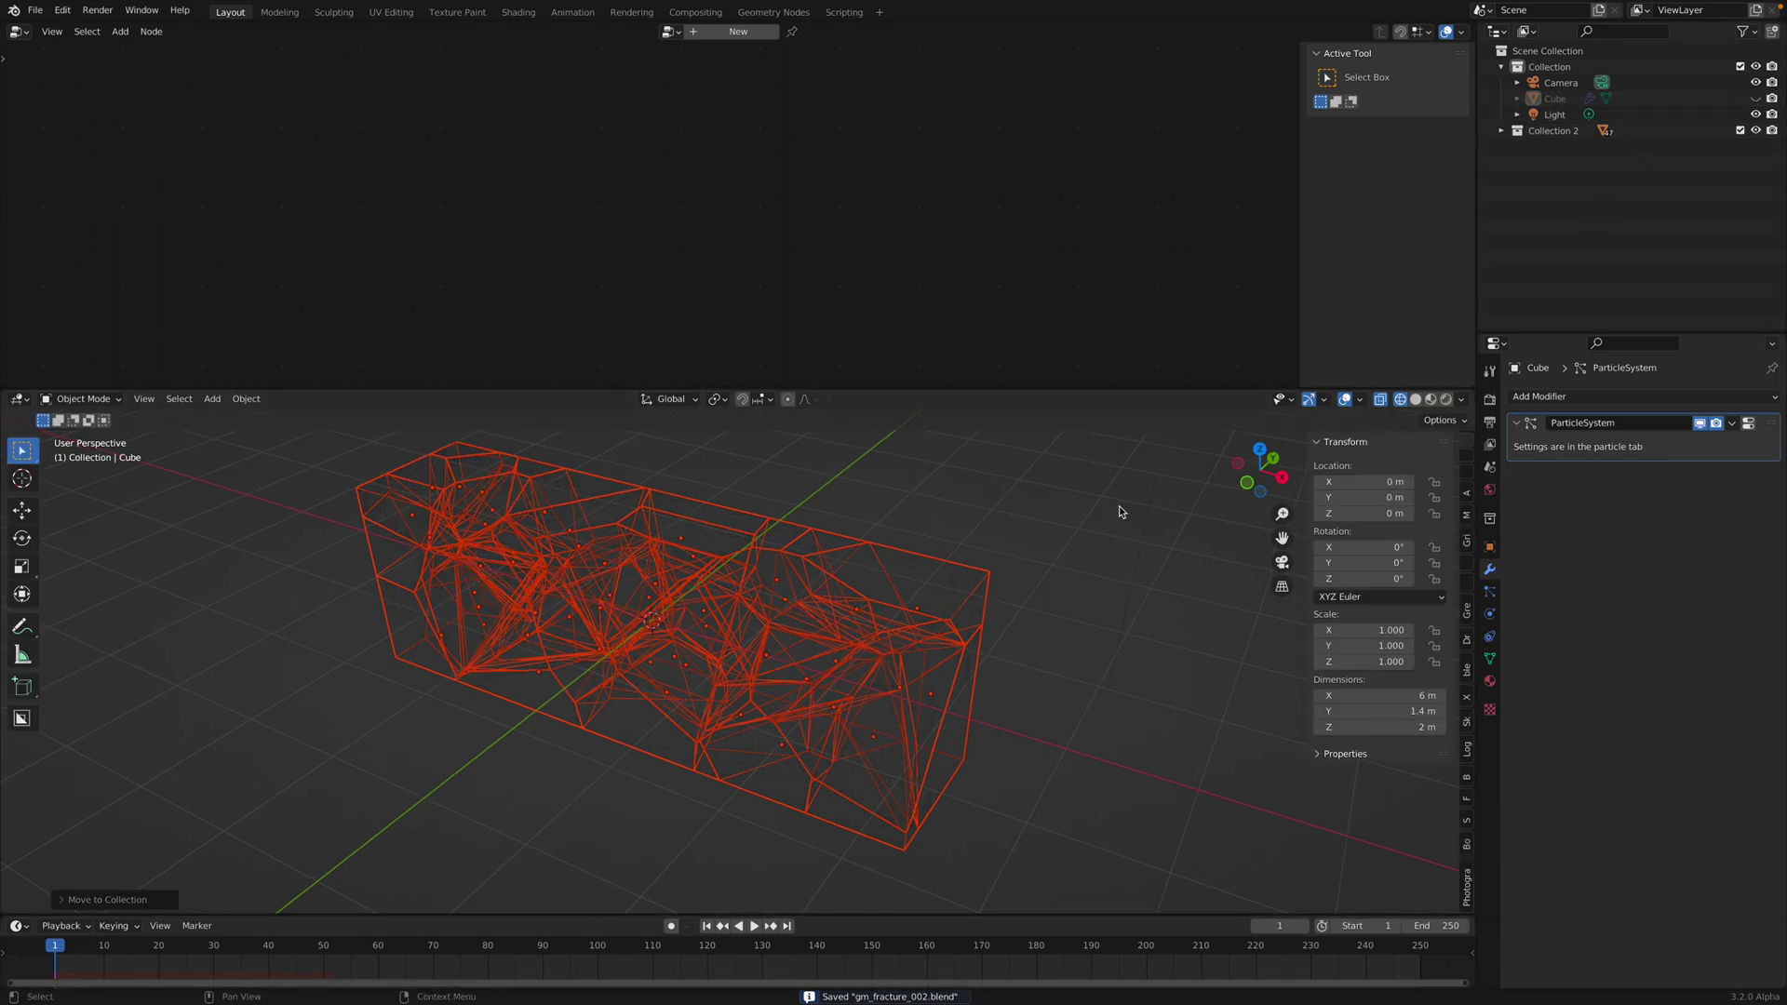
middle_click_drag(912, 629, 924, 622)
left_click(1755, 99)
left_click(1755, 99)
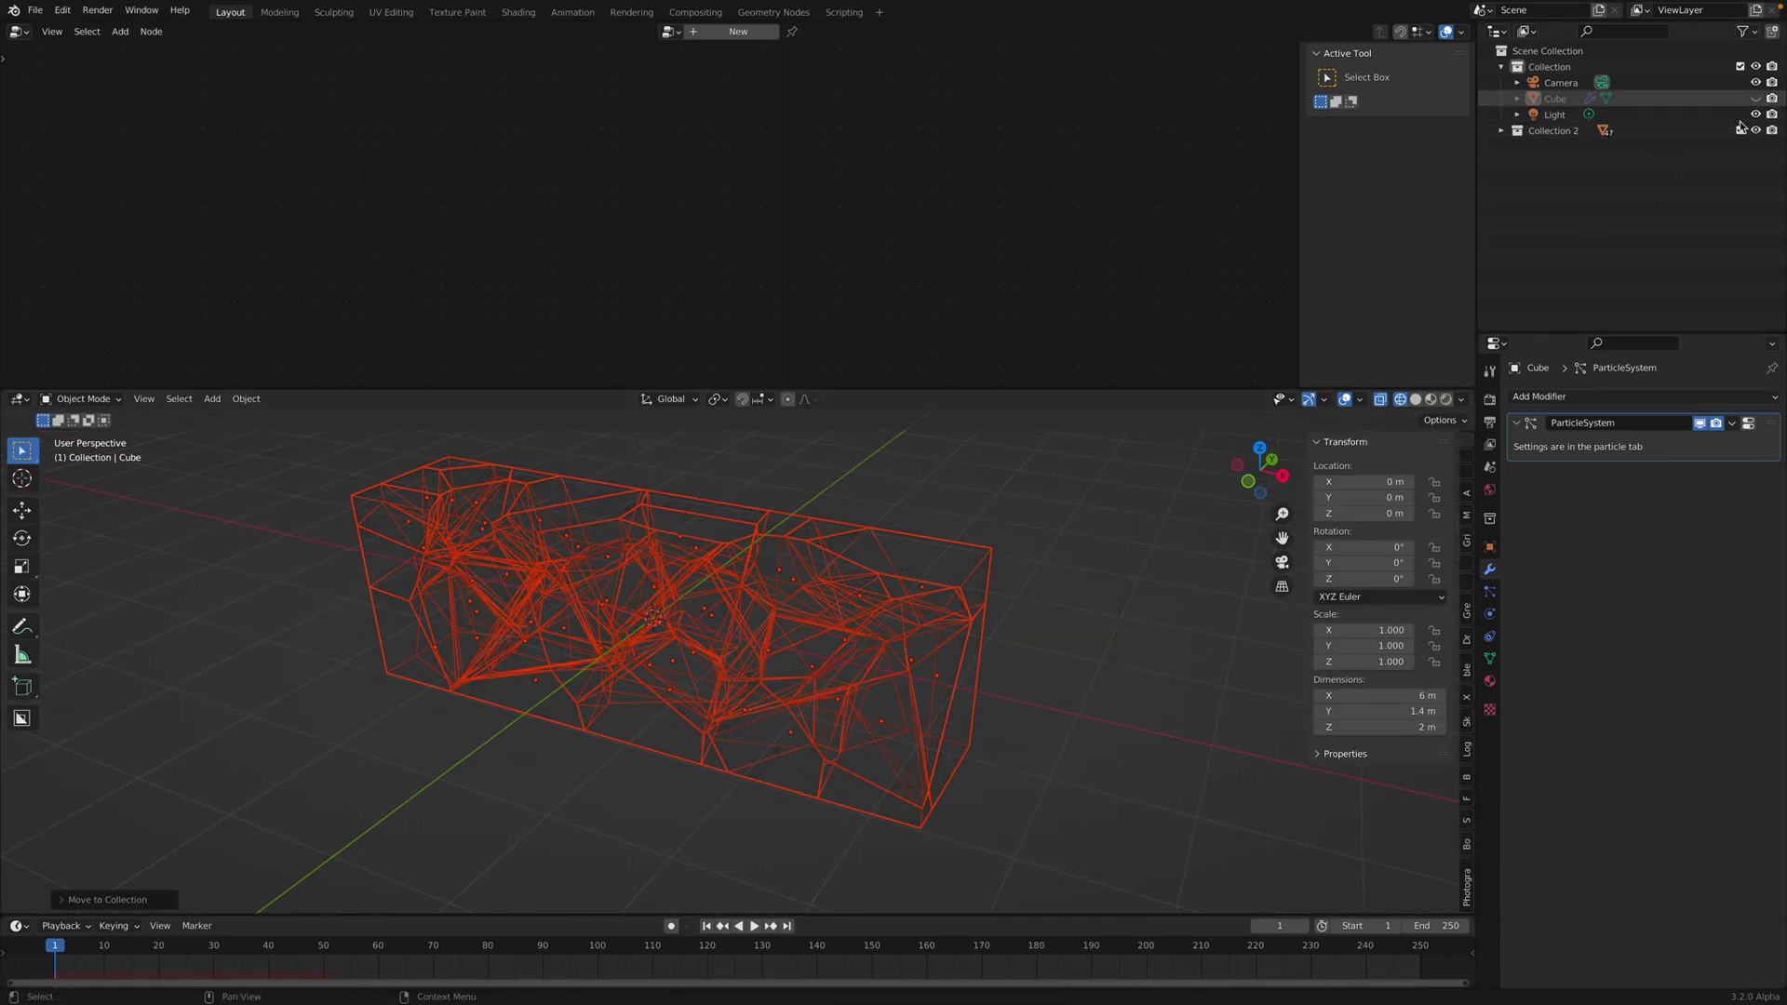
left_click(1561, 136)
middle_click_drag(943, 589, 979, 590)
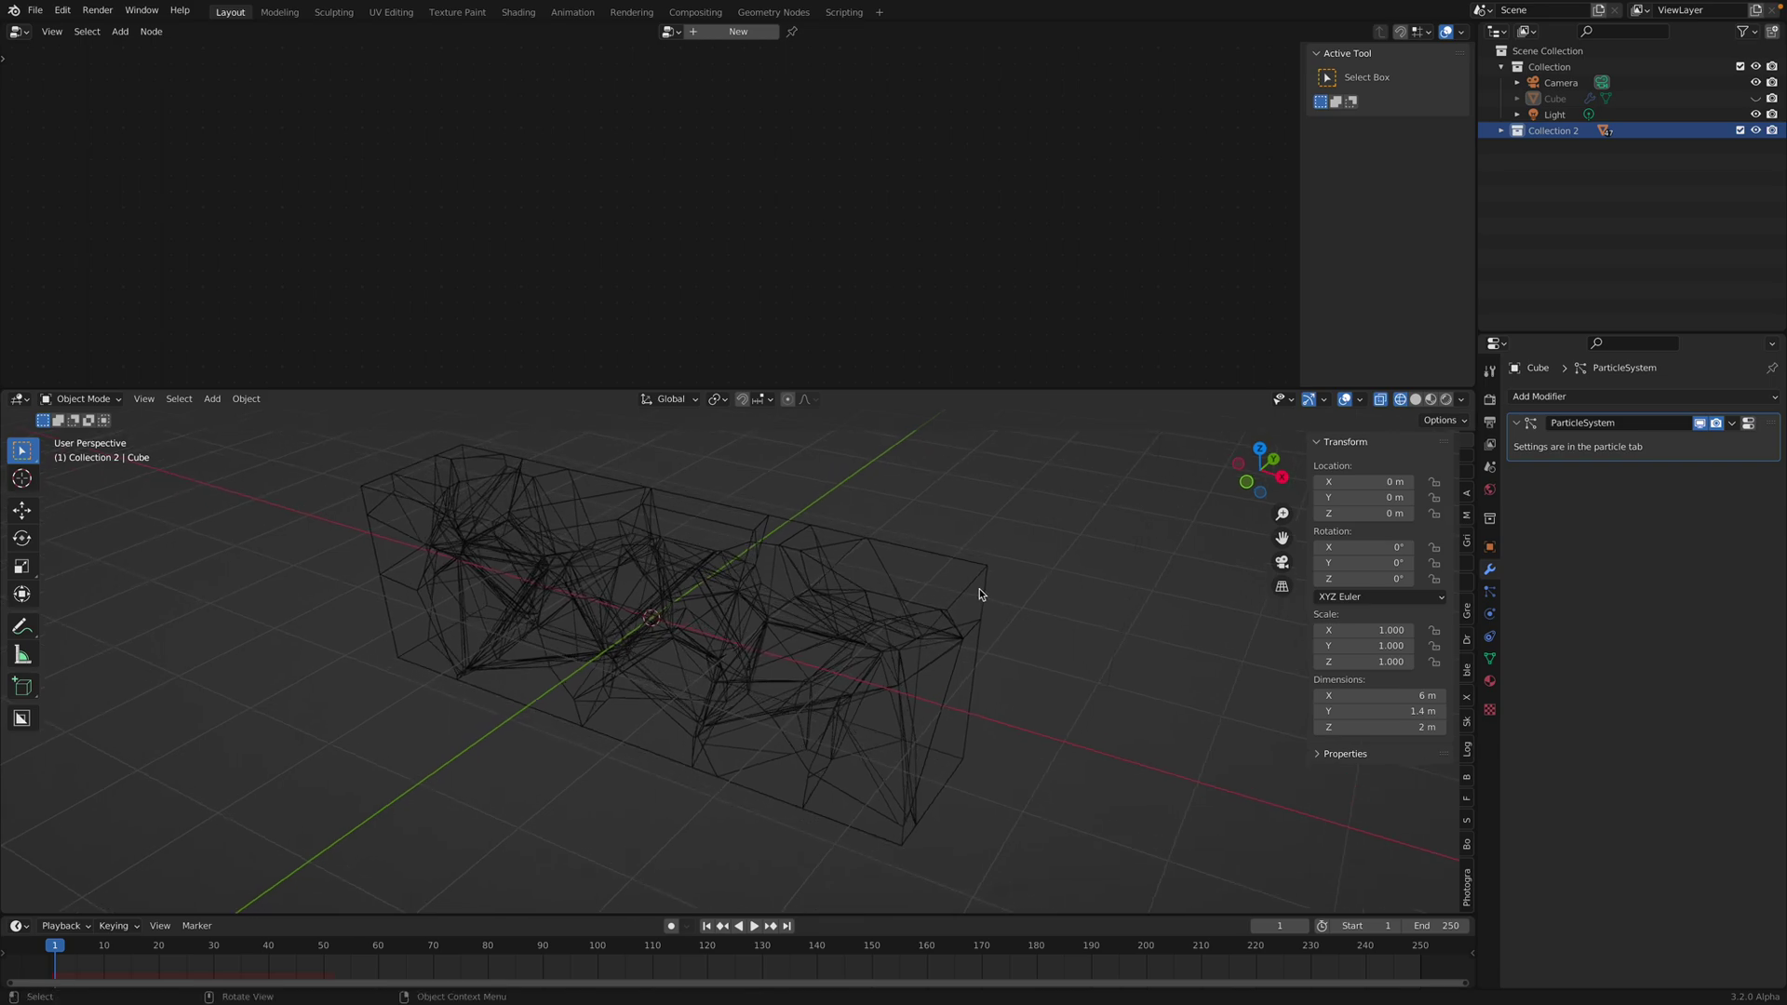
left_click(1755, 130)
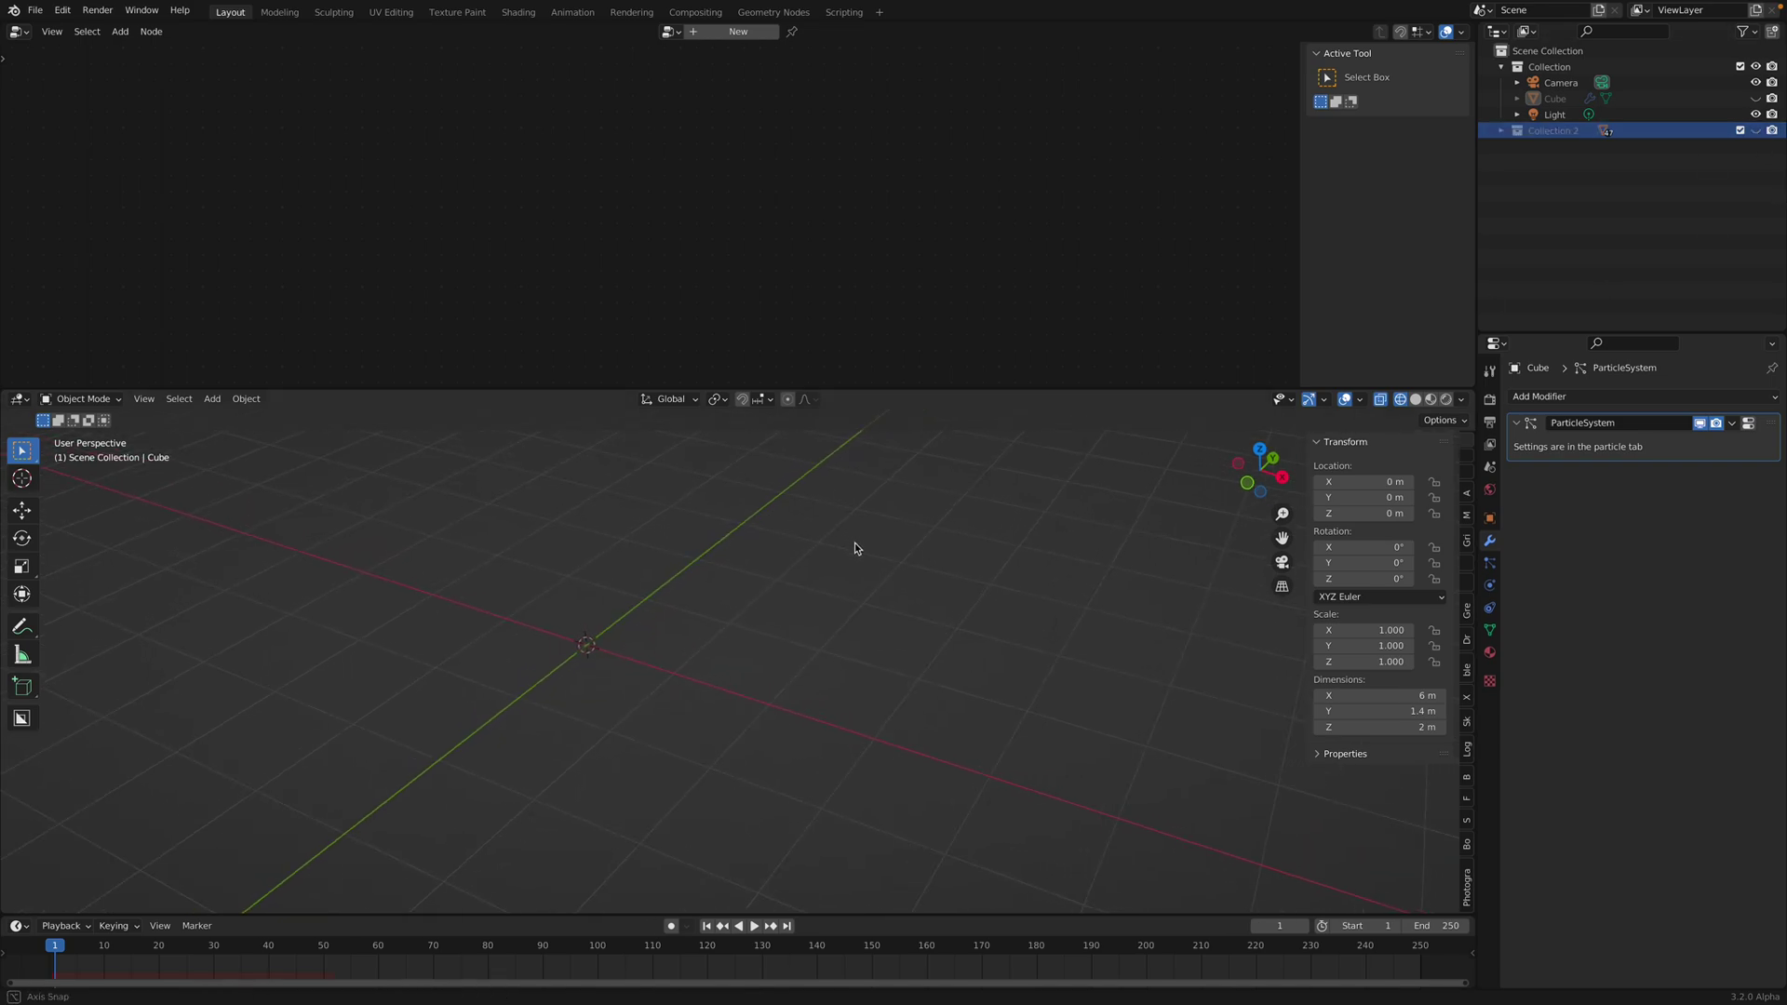
- Add a new 2 m mesh cube at the world origin and give it a new geometry node tree
key("shift+a")
mouse_move(854, 543)
left_click(957, 562)
middle_click_drag(957, 562, 794, 554)
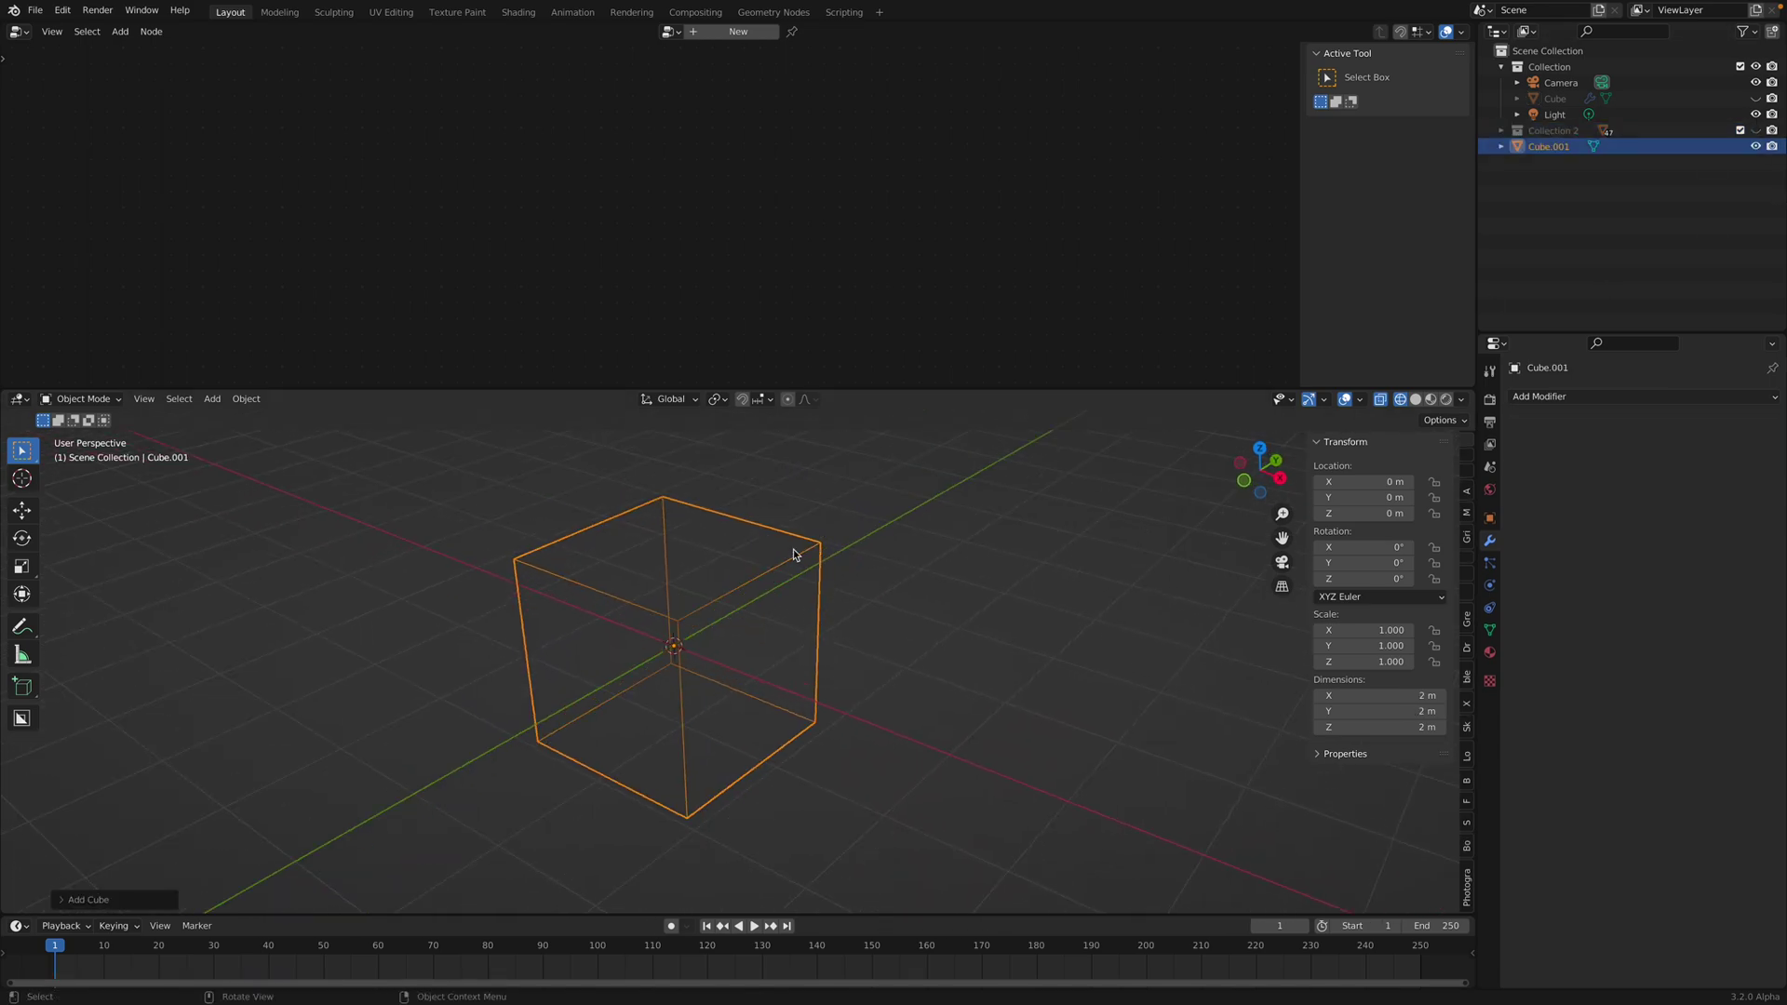
left_click(725, 36)
key("Home")
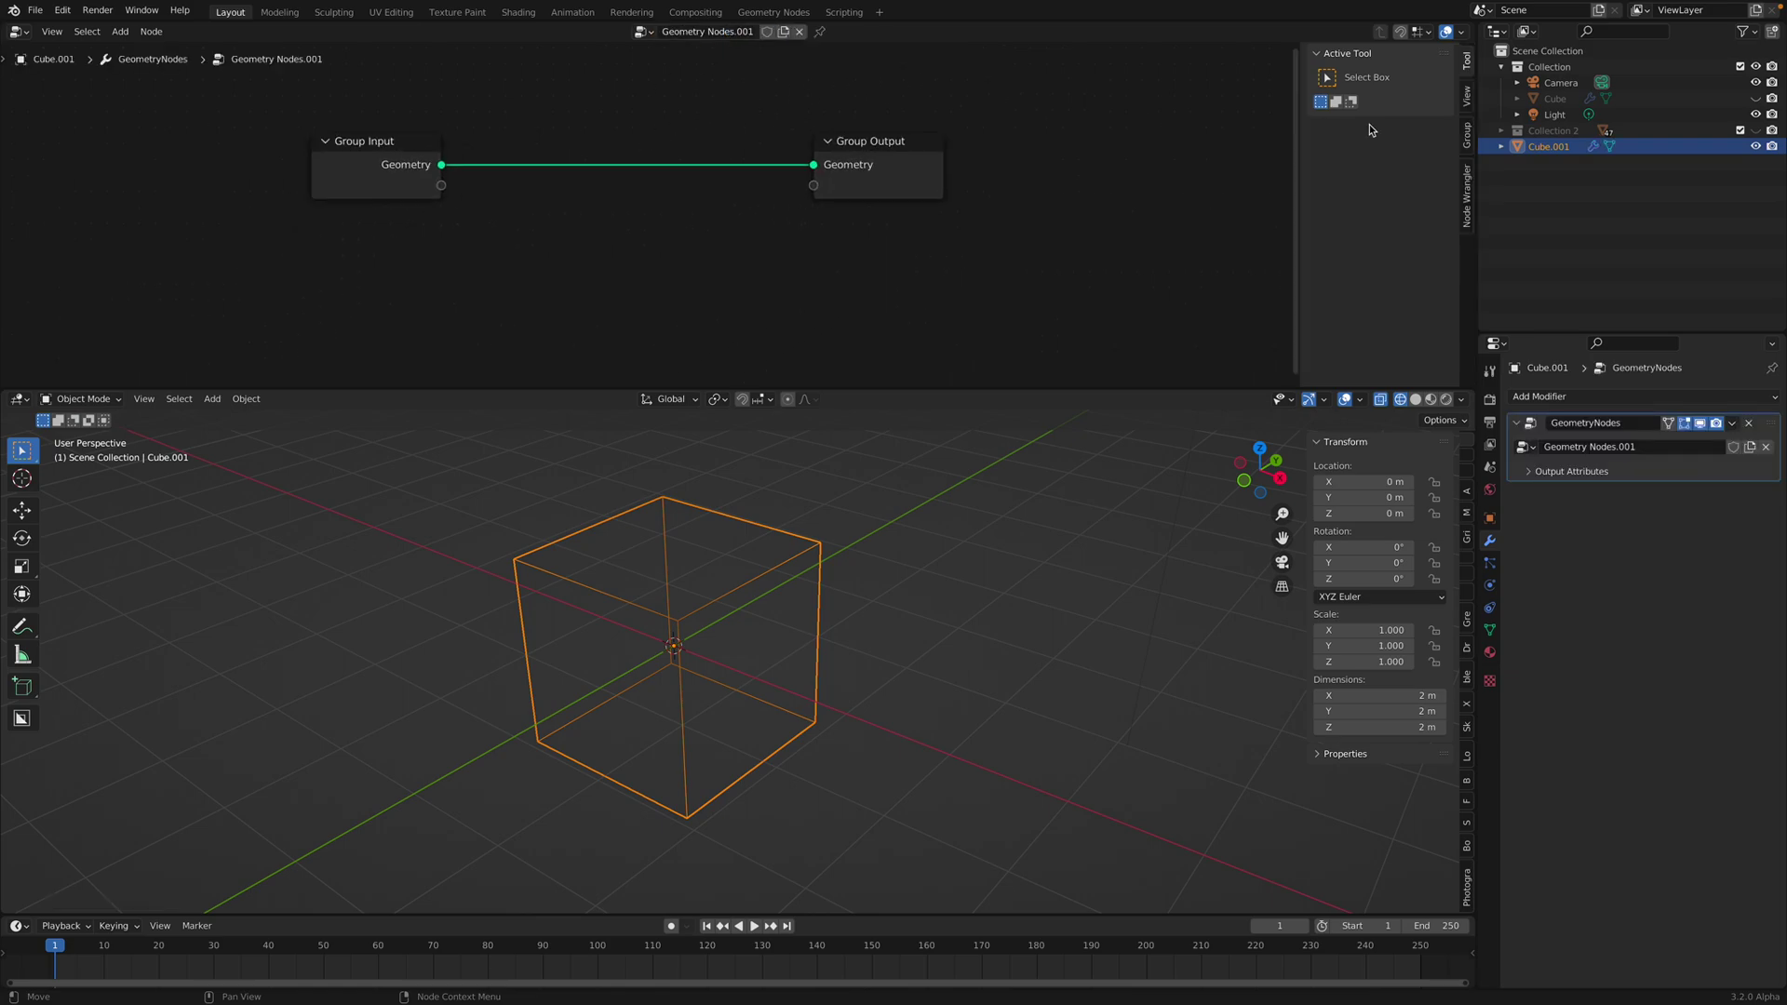
- Output Collection 2 through a Collection Info node instead of the cube's own geometry, and display the viewport in solid shading
left_click_drag(1562, 139, 527, 270)
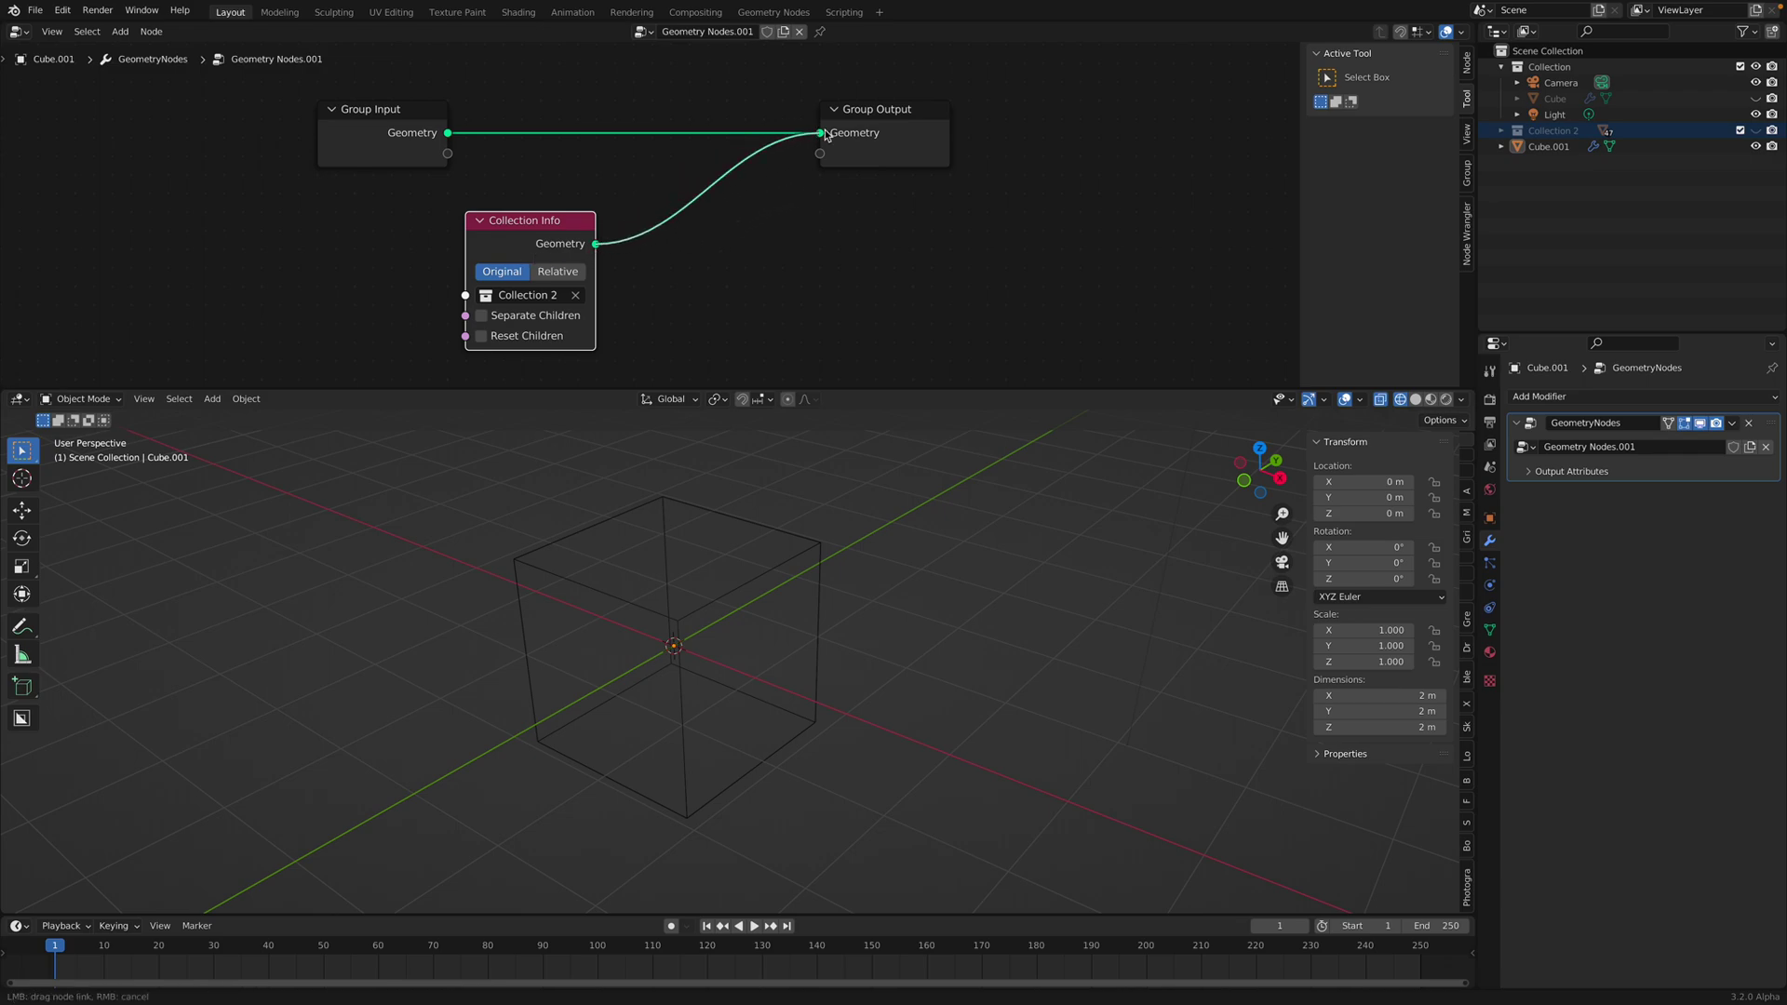
left_click_drag(825, 135, 840, 145)
left_click(1416, 399)
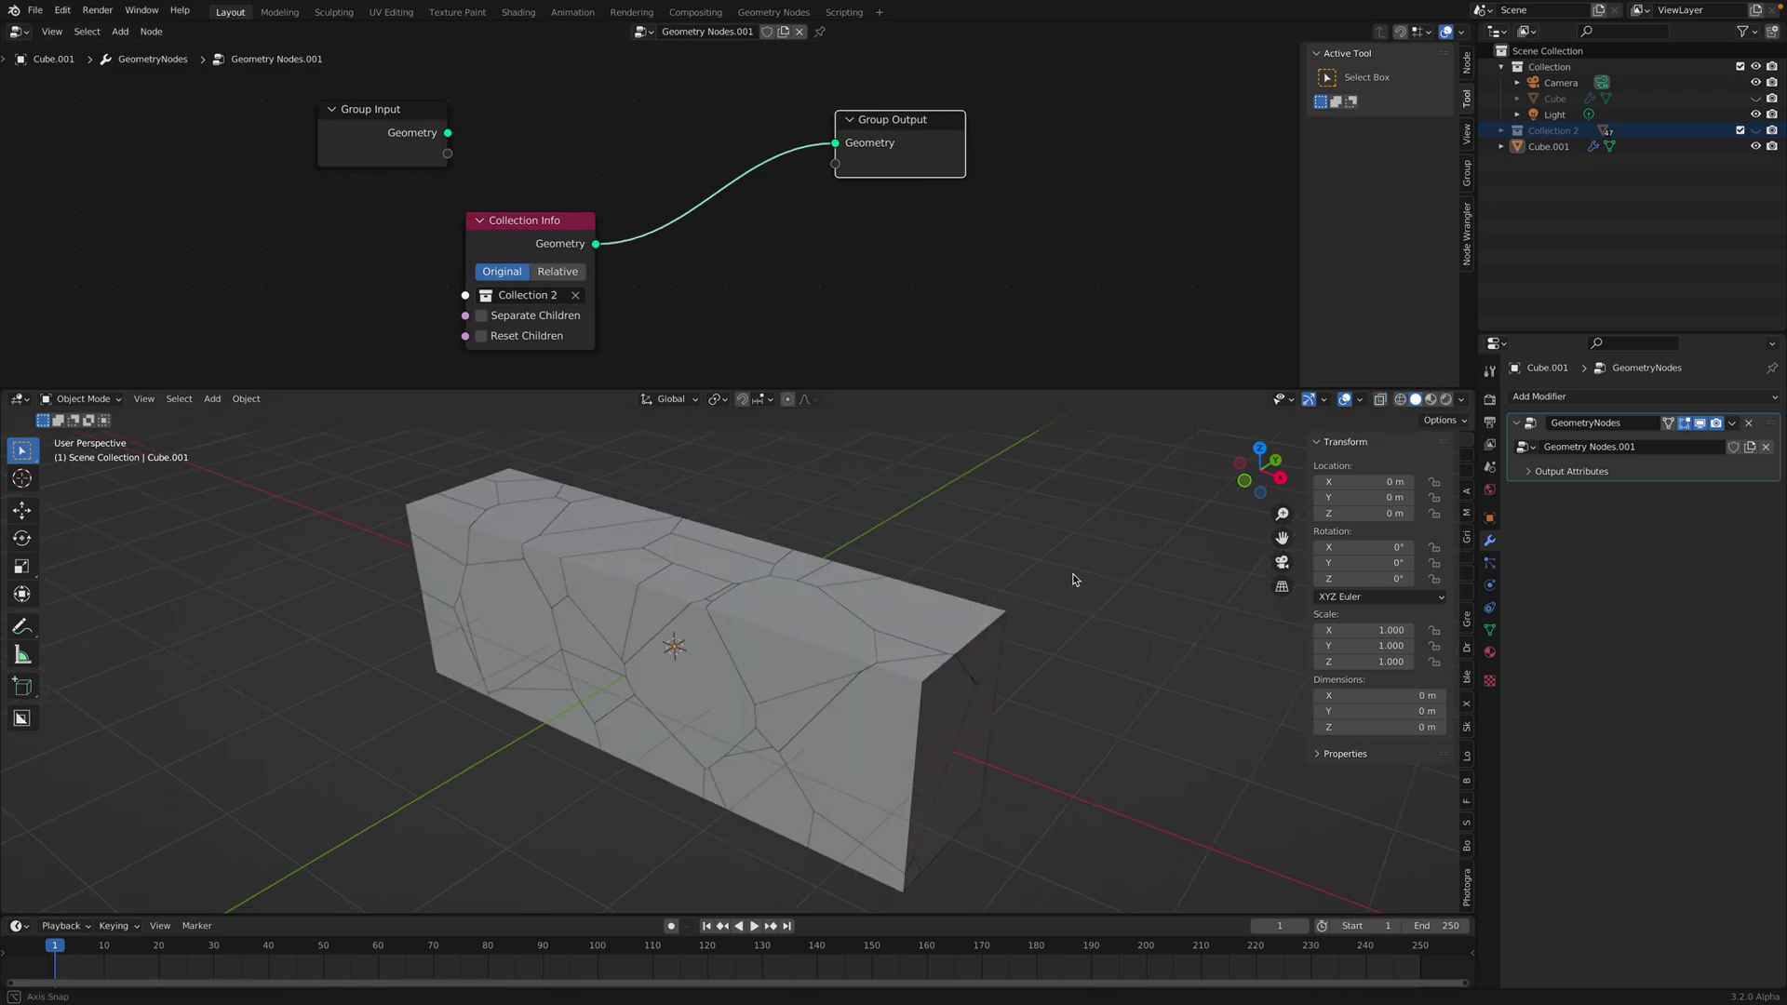
mouse_move(1077, 578)
middle_mouse_down()
mouse_move(974, 578)
mouse_move(853, 490)
mouse_move(1093, 513)
mouse_move(737, 596)
mouse_move(947, 578)
mouse_move(801, 546)
mouse_move(814, 523)
mouse_move(772, 614)
mouse_move(691, 633)
mouse_move(714, 610)
mouse_move(698, 586)
middle_mouse_up()
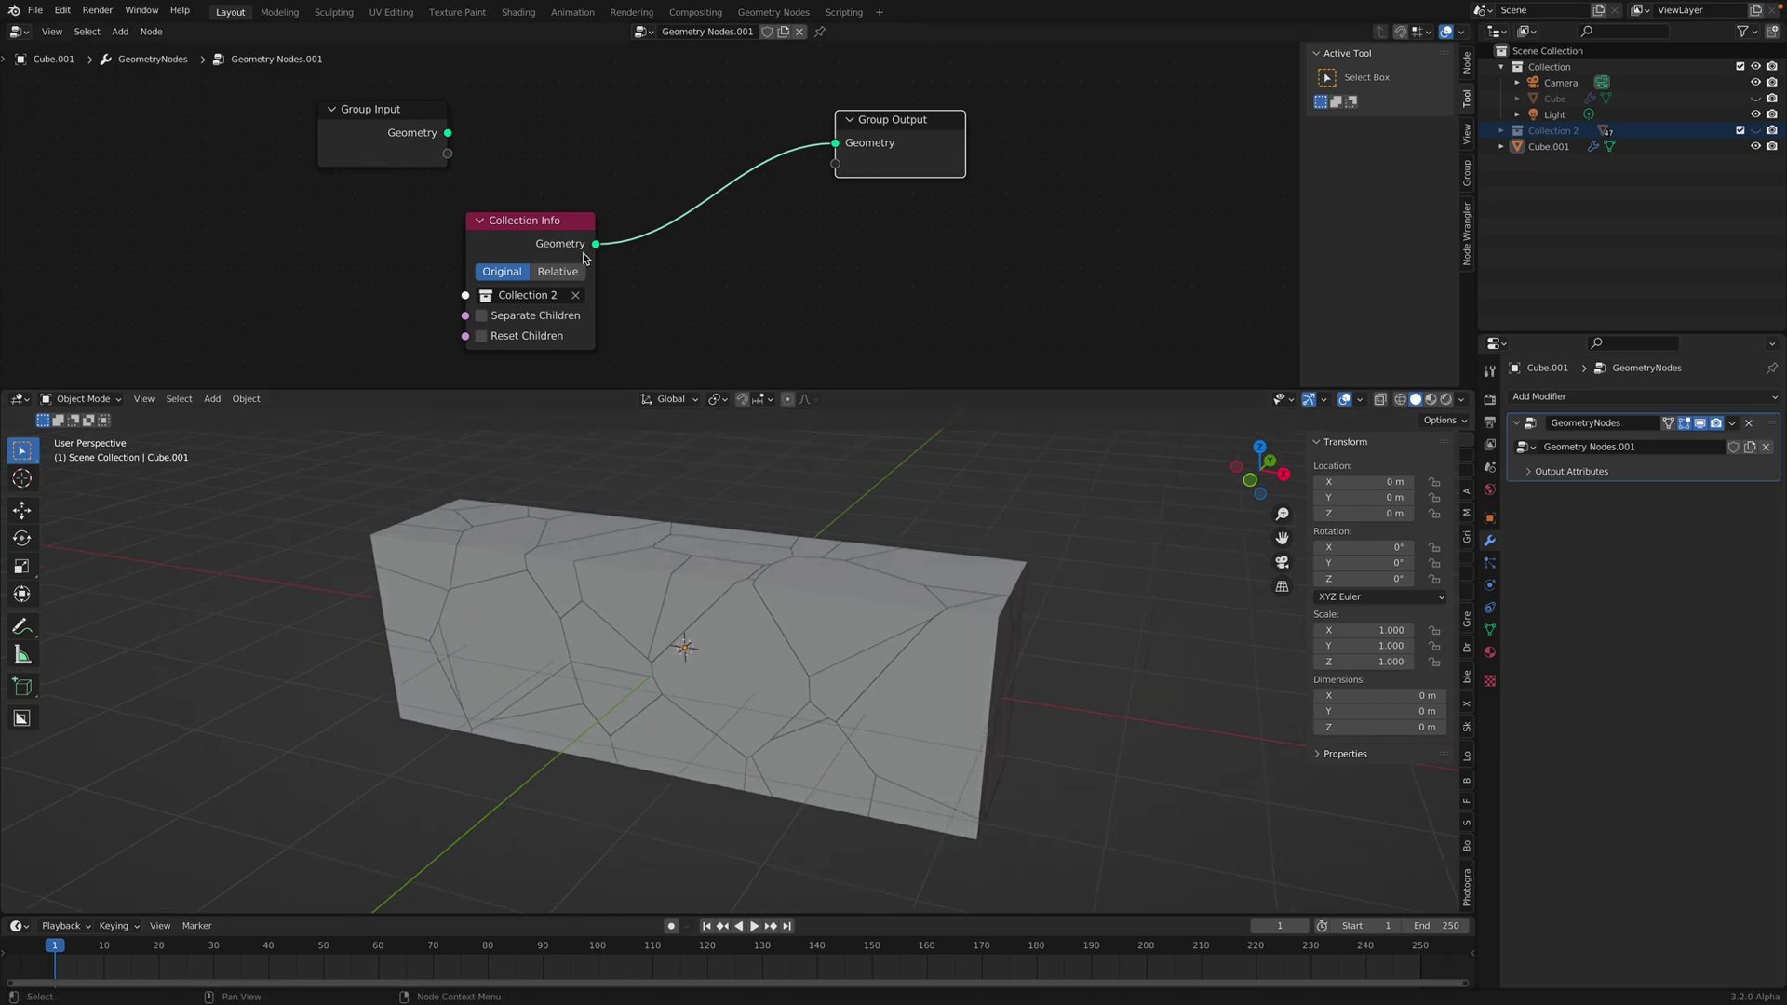
left_click_drag(584, 257, 606, 237)
left_click_drag(892, 124, 951, 154)
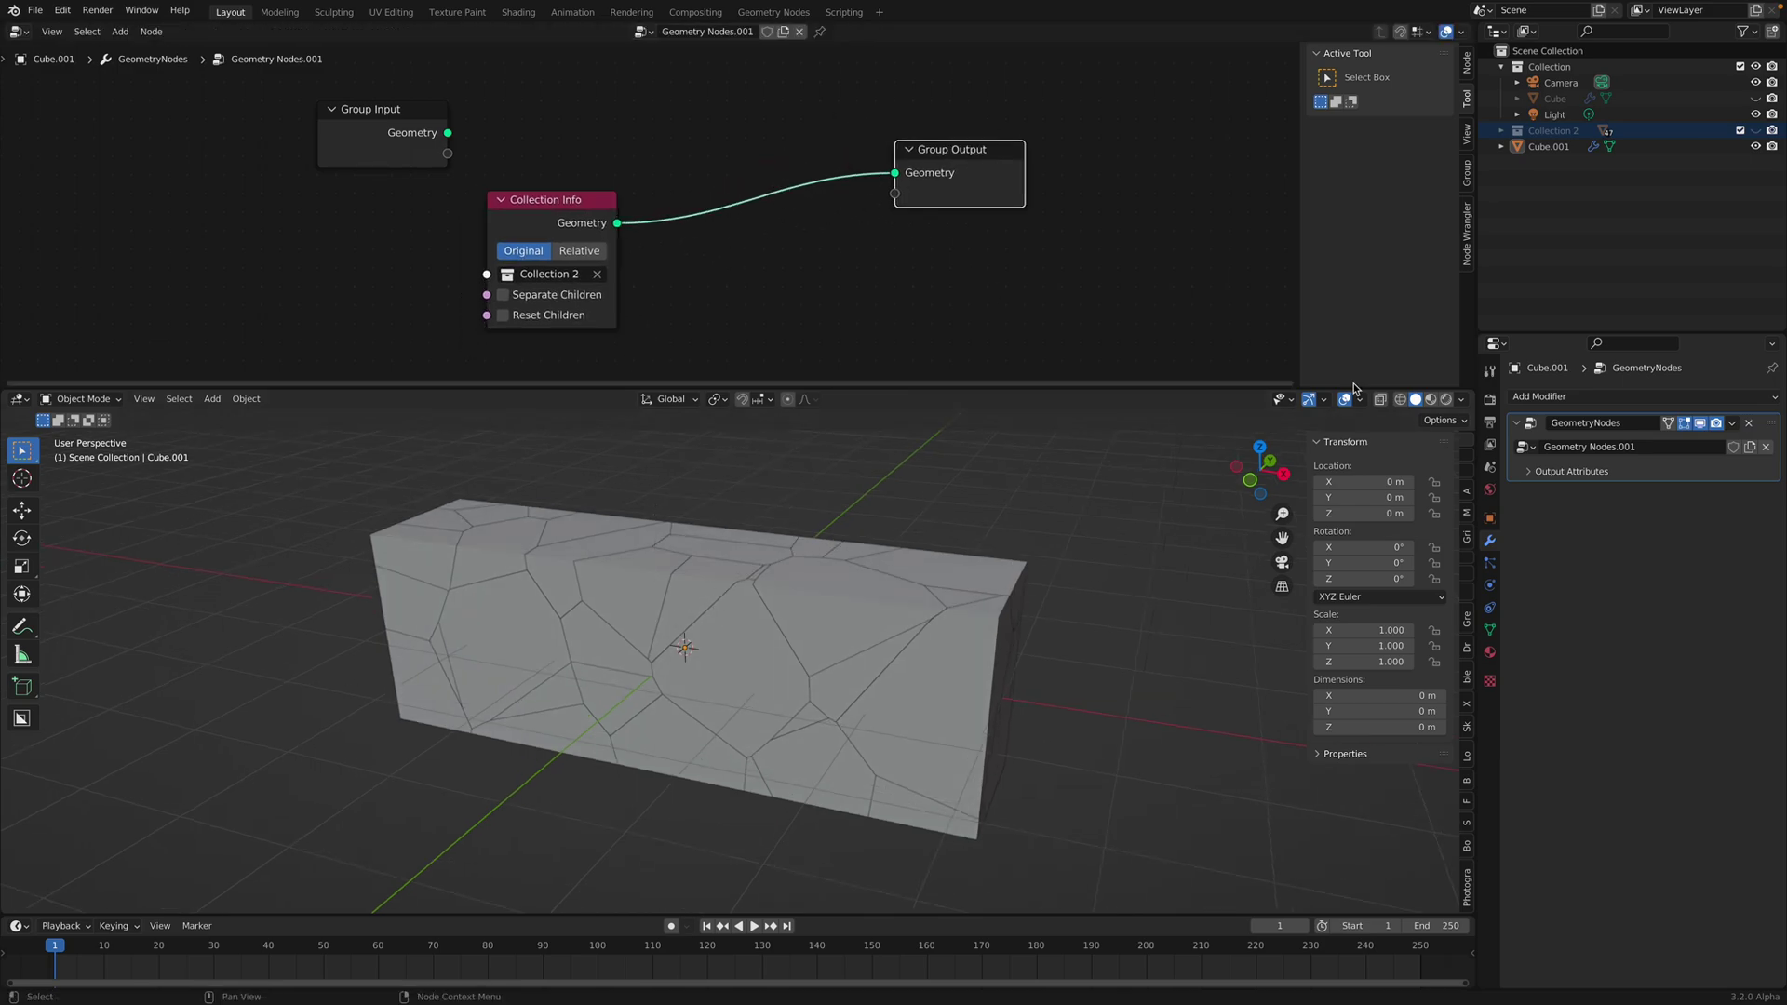
- Split the 3D viewport to add a spreadsheet beside it, and enable Separate Children on the Collection Info node
left_click_drag(1471, 396, 960, 410)
left_click(979, 400)
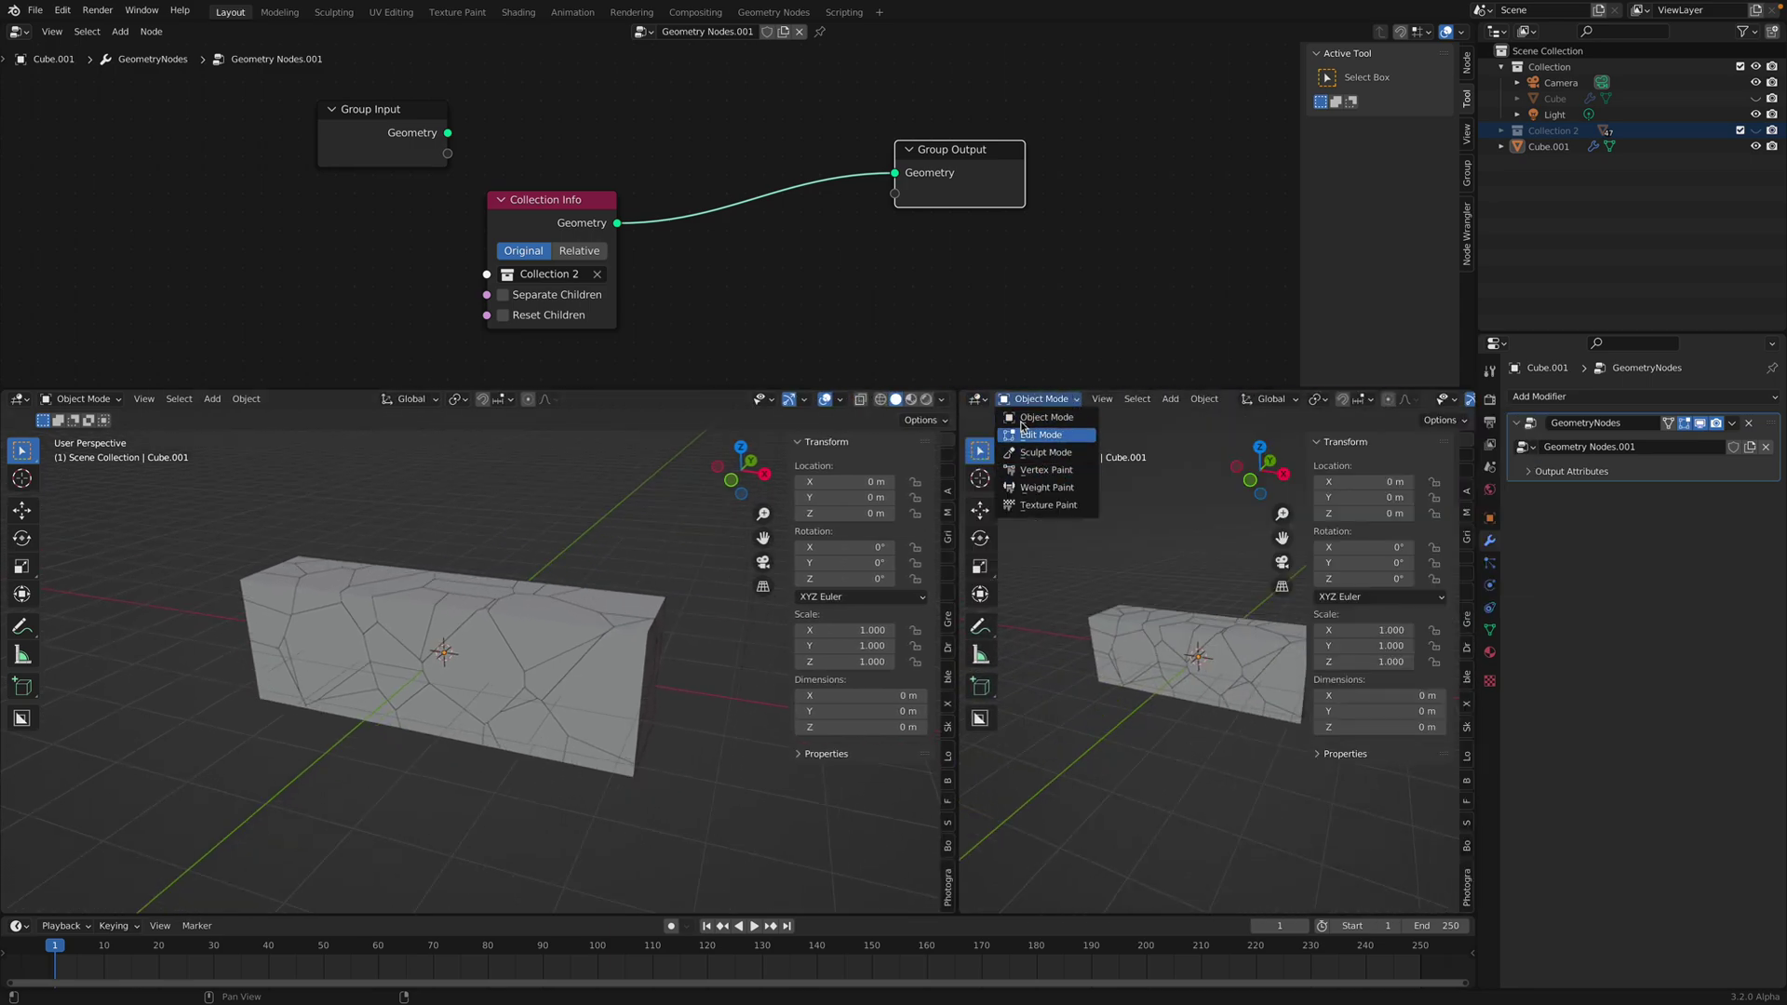
left_click(978, 399)
left_click(1421, 514)
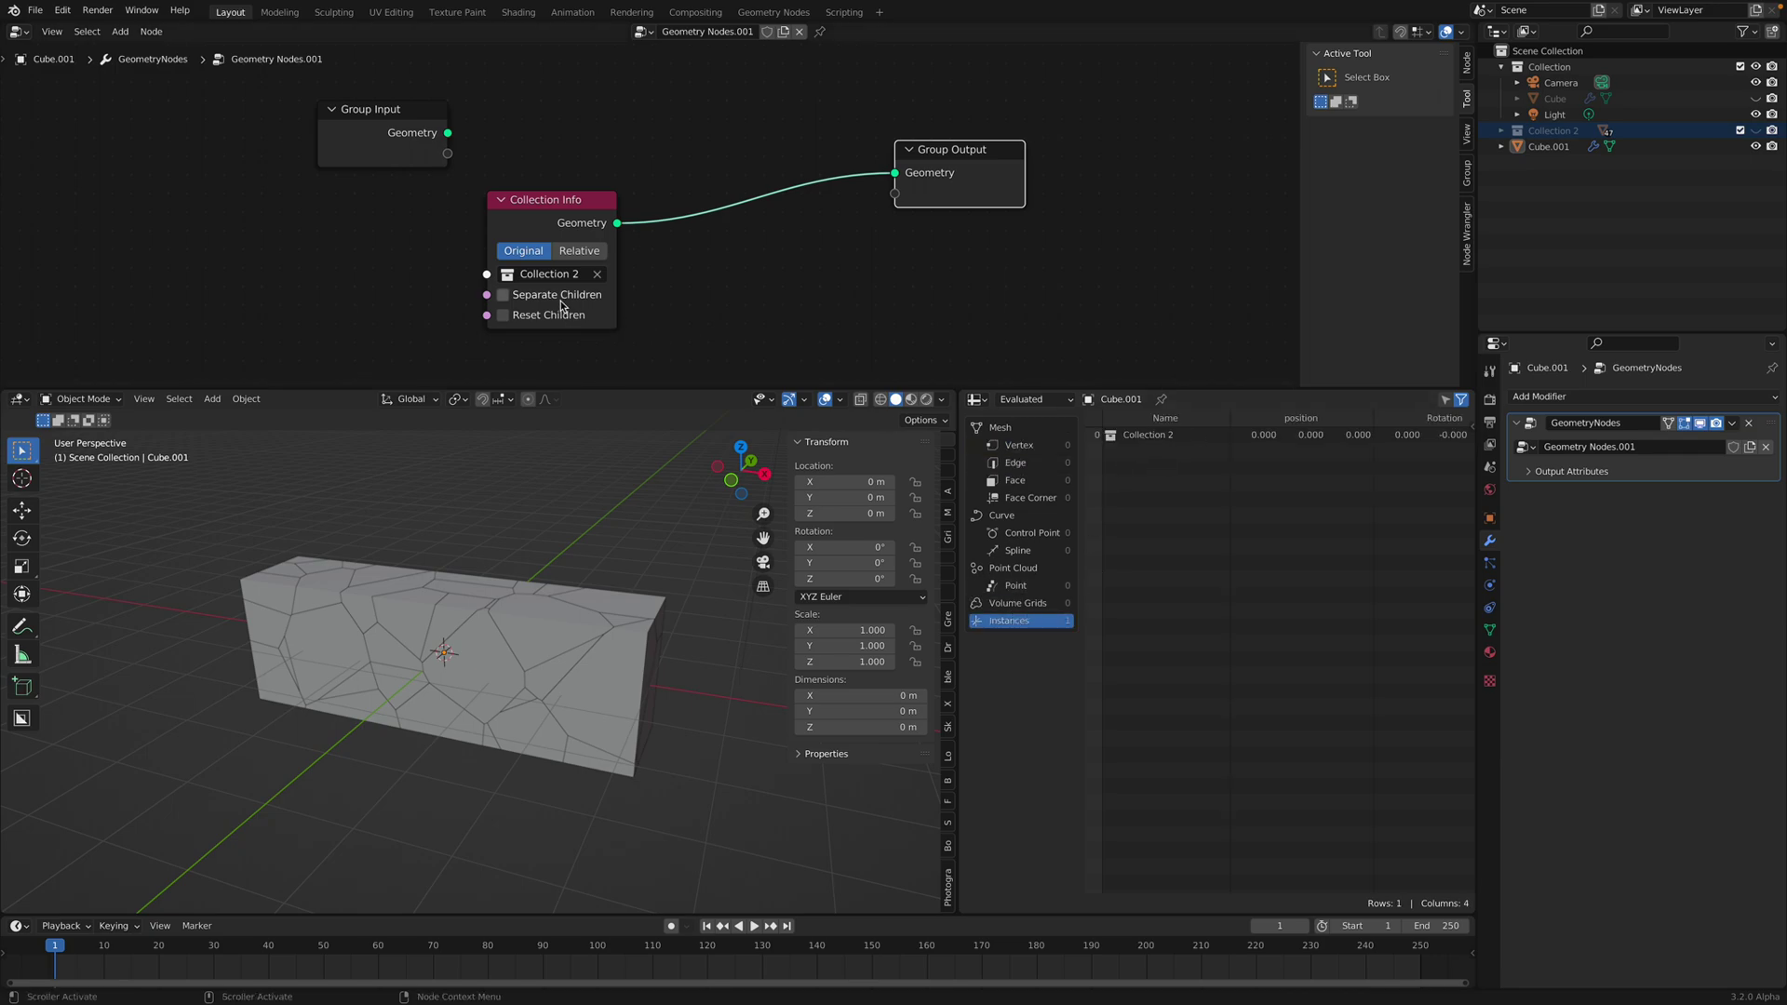
left_click(504, 295)
- Insert a Scale Instances node between Collection Info and Group Output
middle_click_drag(827, 275, 703, 251)
left_click_drag(851, 135, 934, 177)
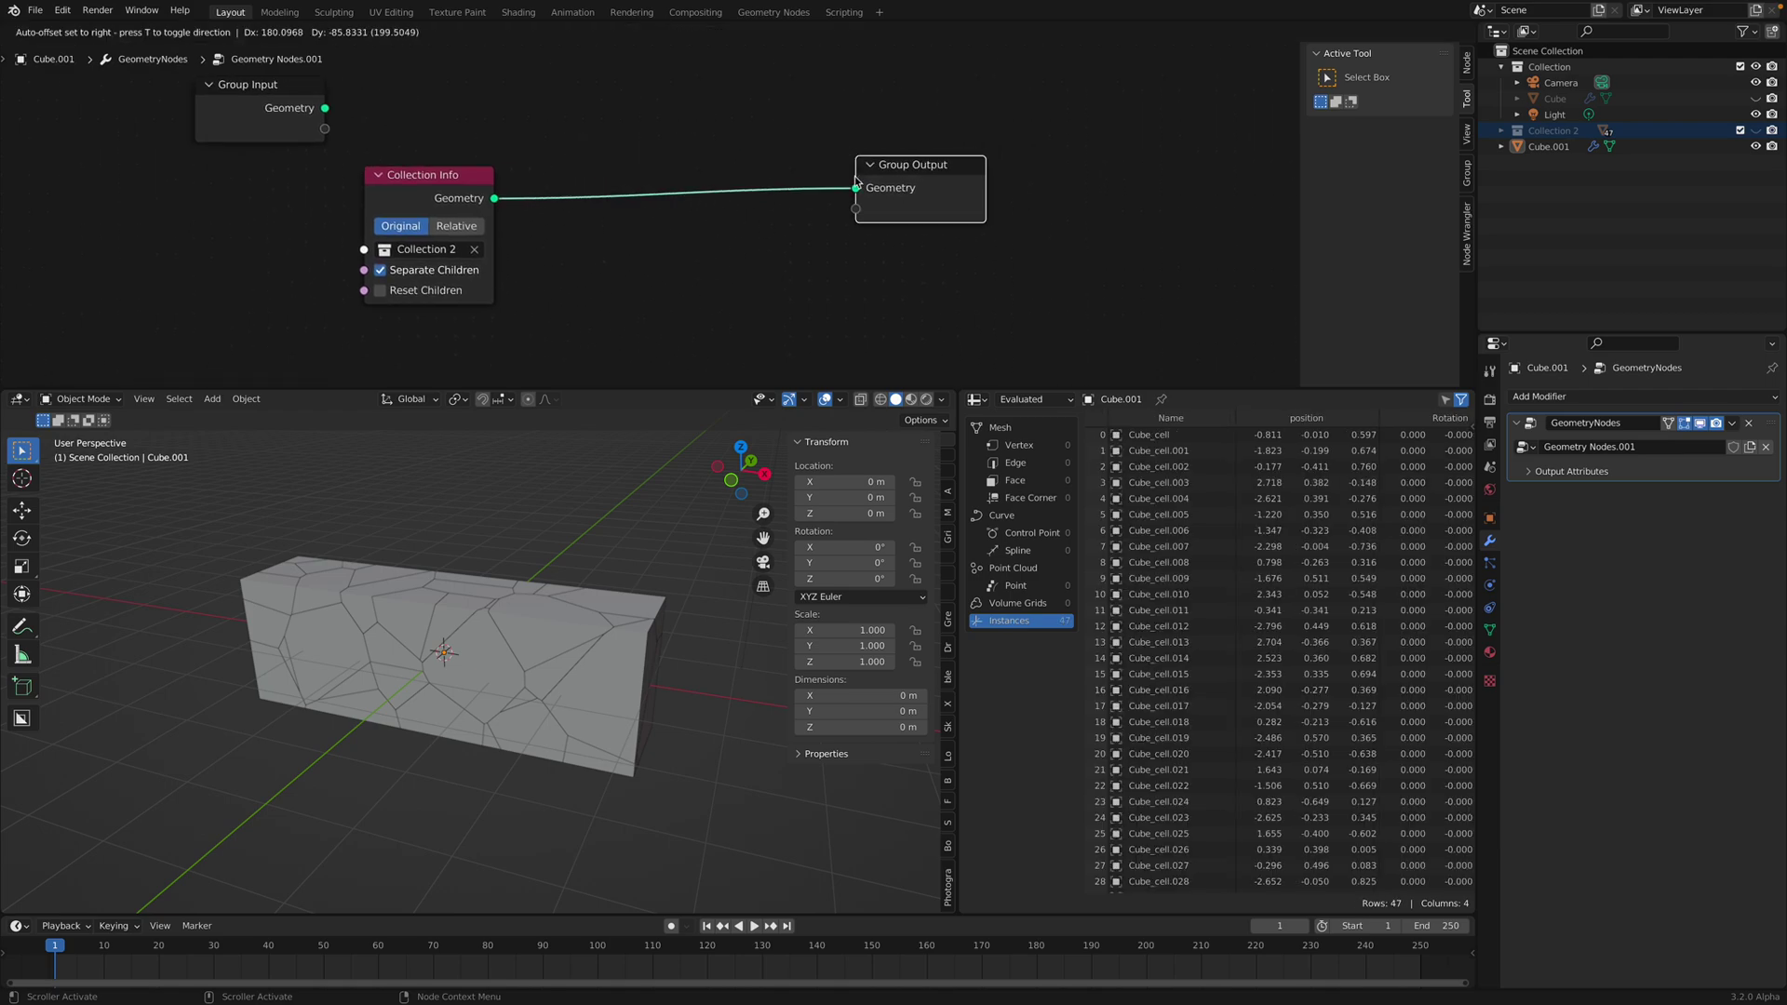
key("shift+a")
mouse_move(726, 228)
left_click(705, 78)
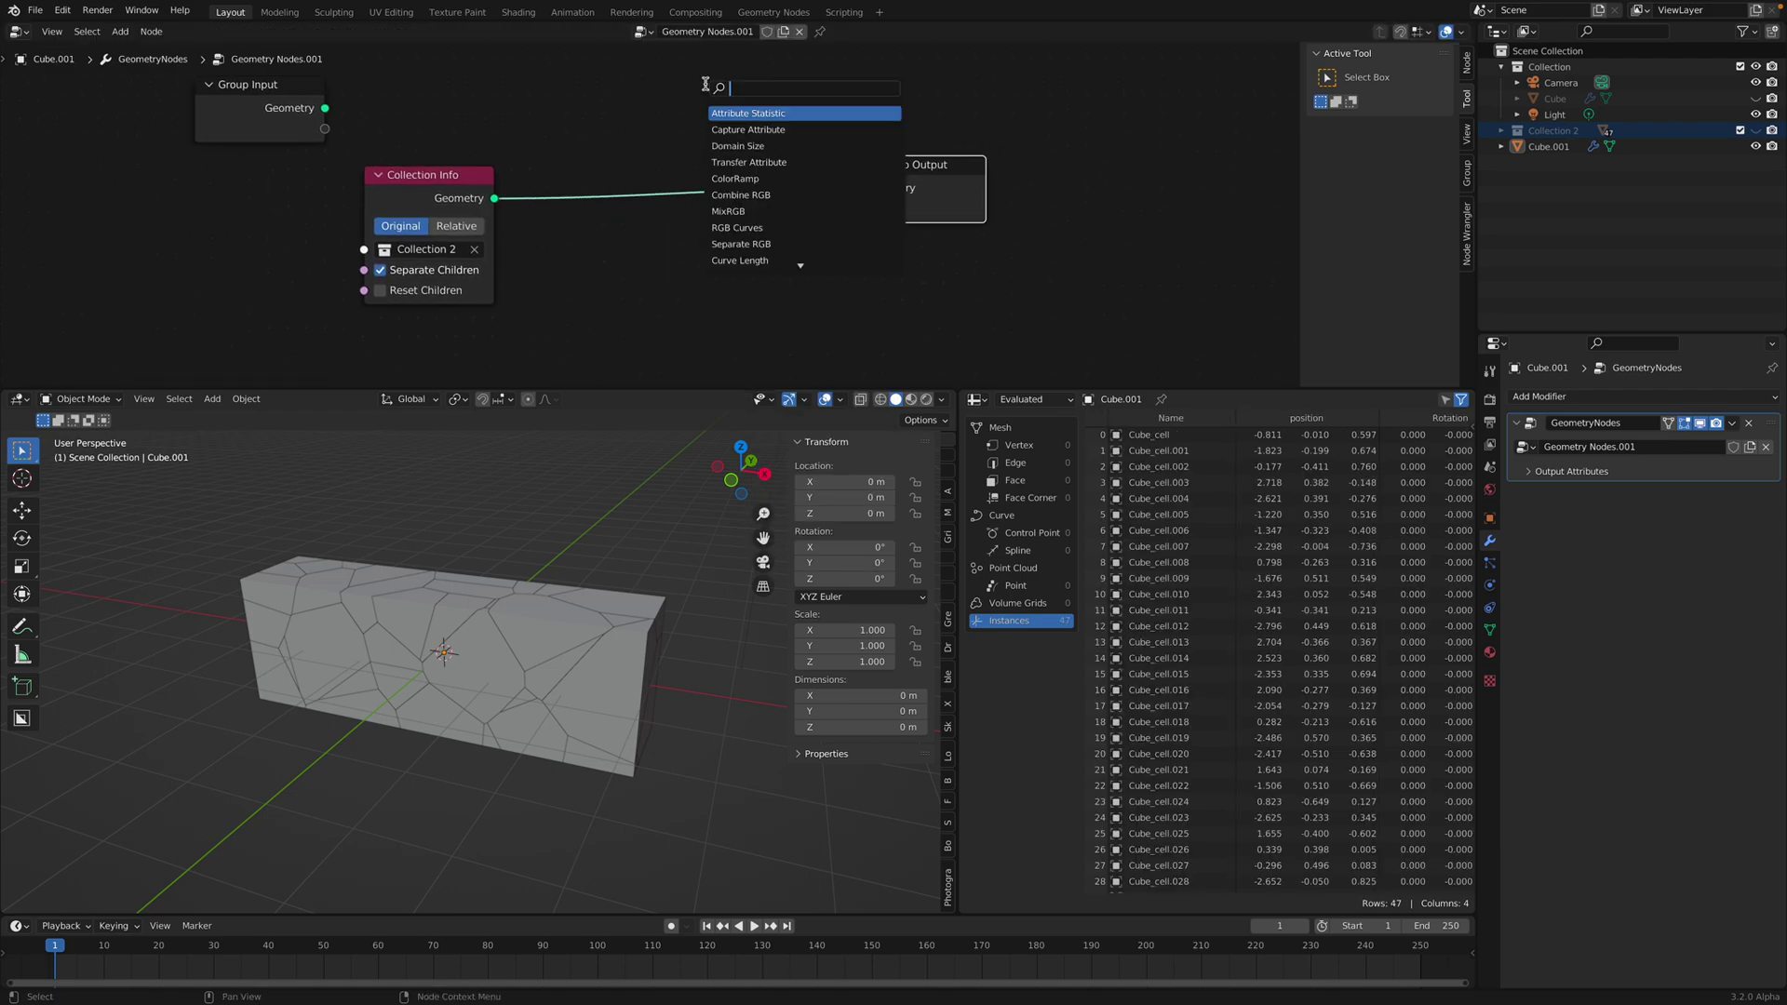
type("instance")
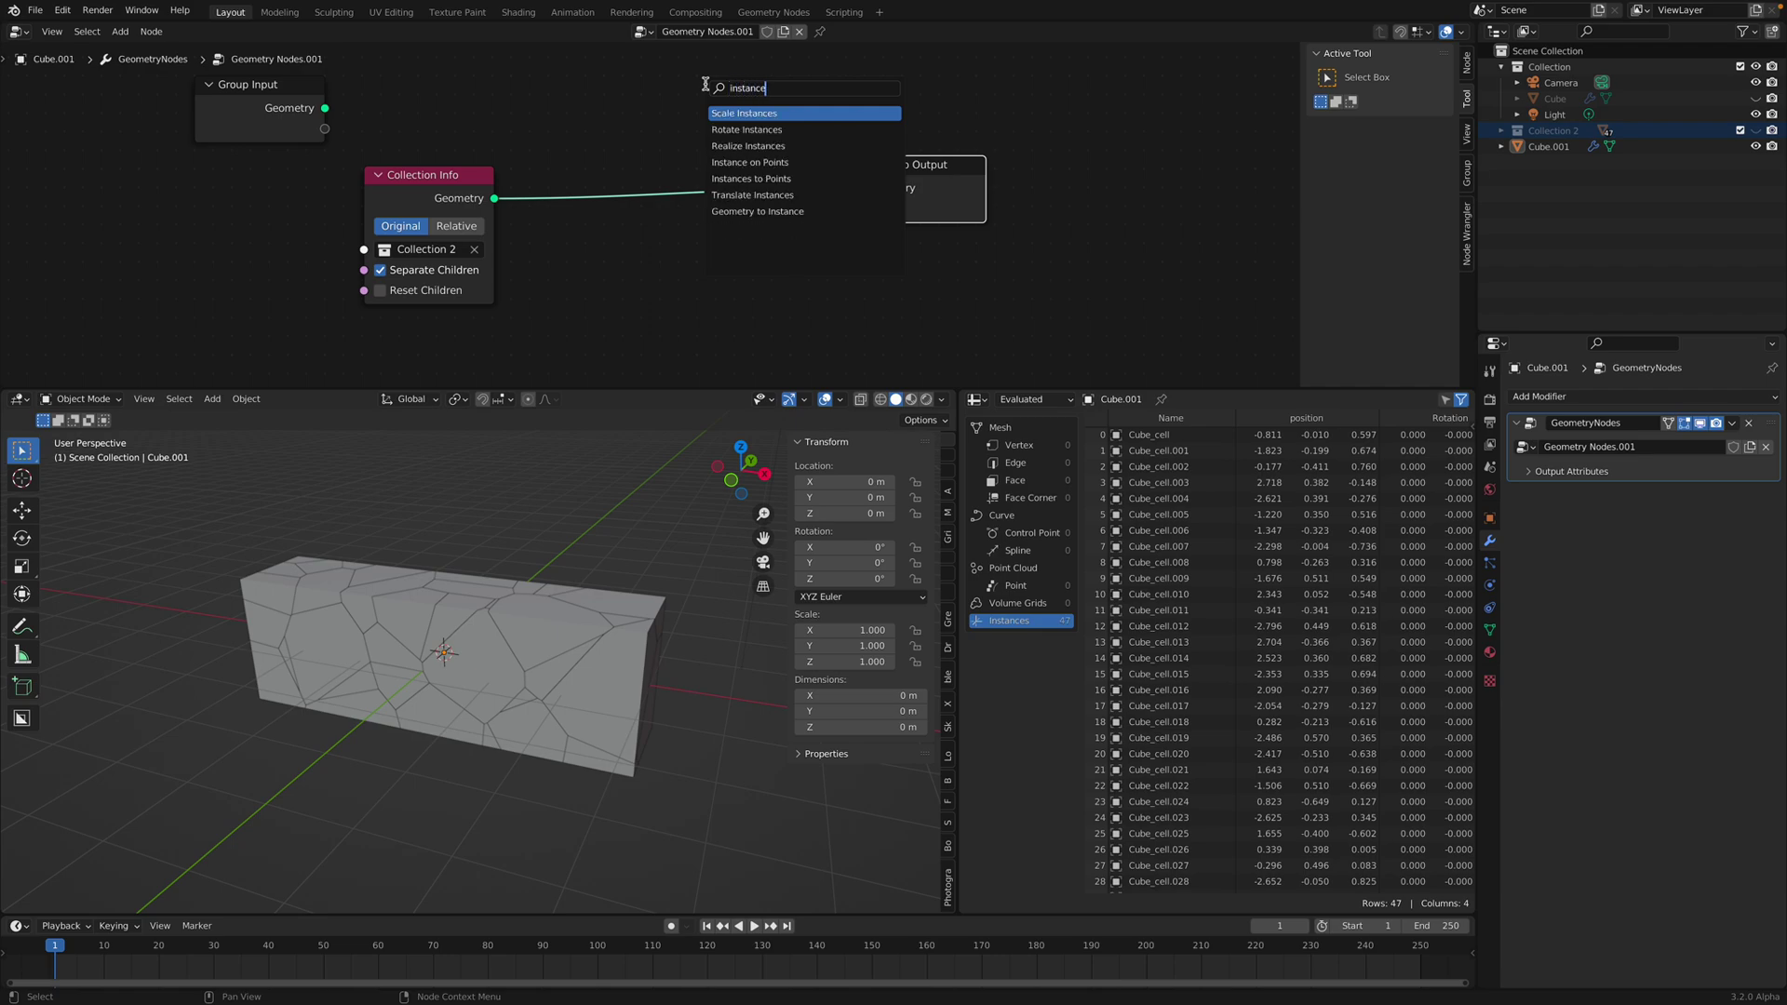
left_click(746, 112)
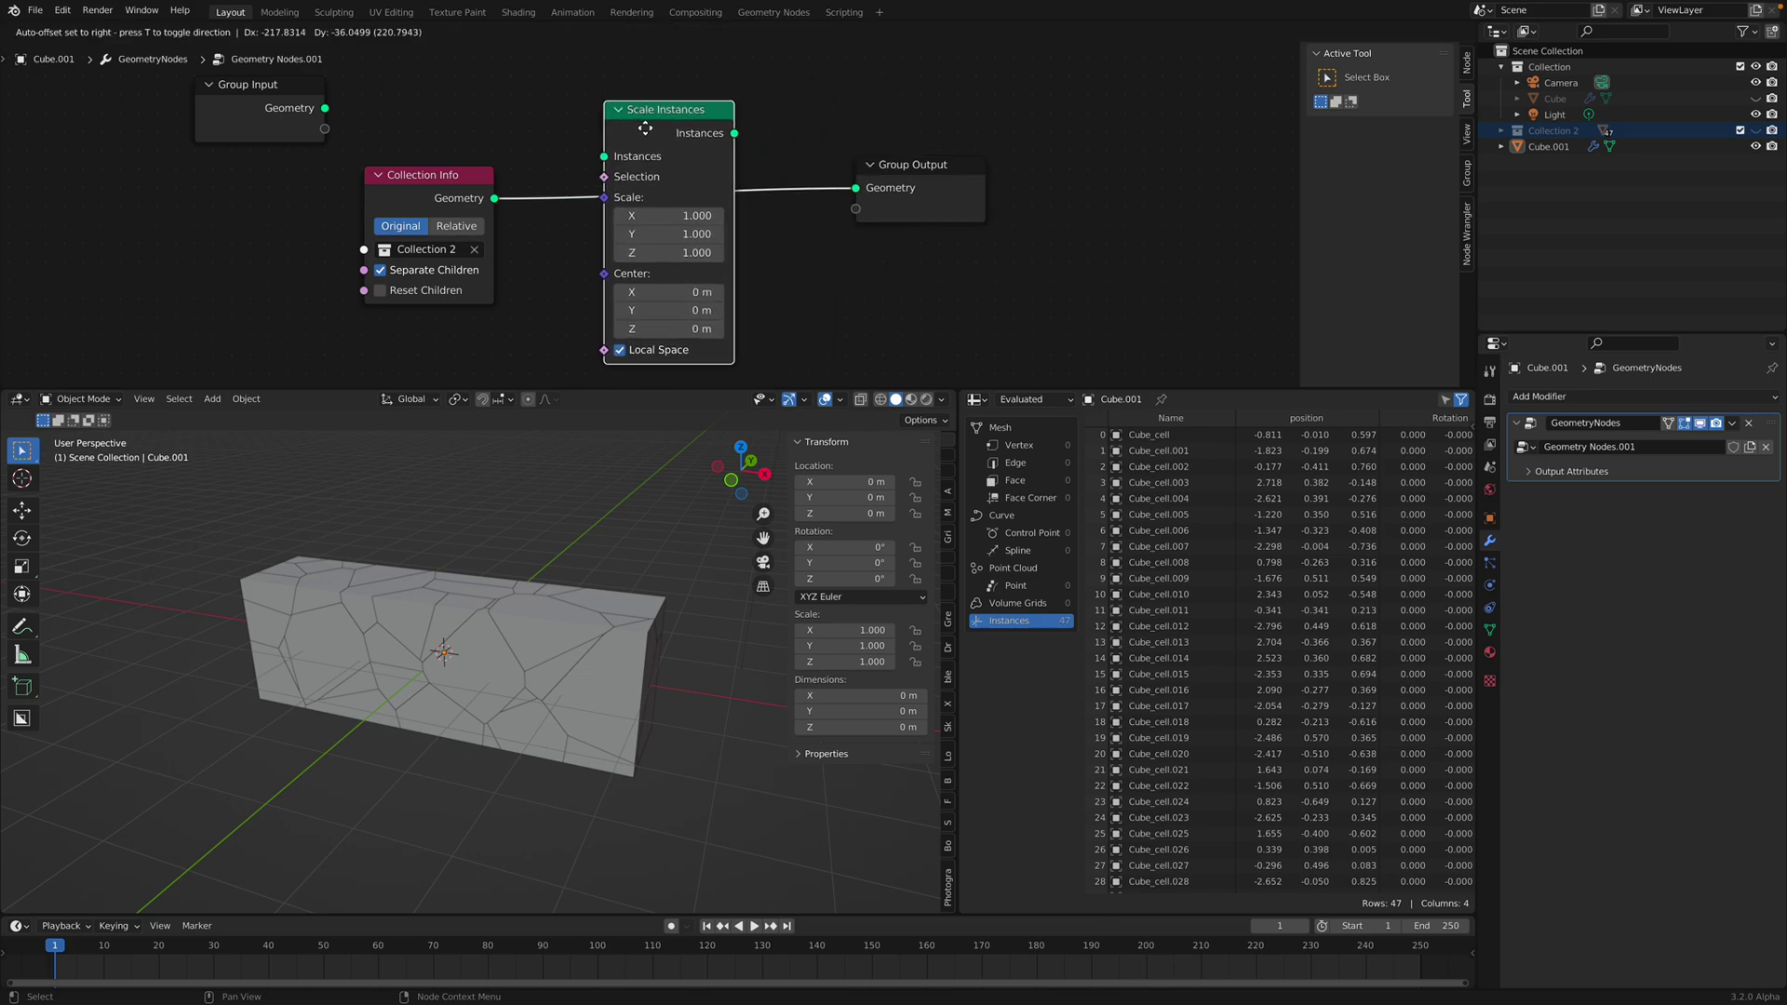
left_click(651, 248)
- Set the Scale Instances scale to 0.840 on X, Y and Z
left_click_drag(667, 215, 637, 252)
mouse_move(625, 592)
middle_mouse_down()
mouse_move(645, 574)
mouse_move(617, 583)
mouse_move(664, 625)
mouse_move(772, 605)
mouse_move(605, 586)
middle_mouse_up()
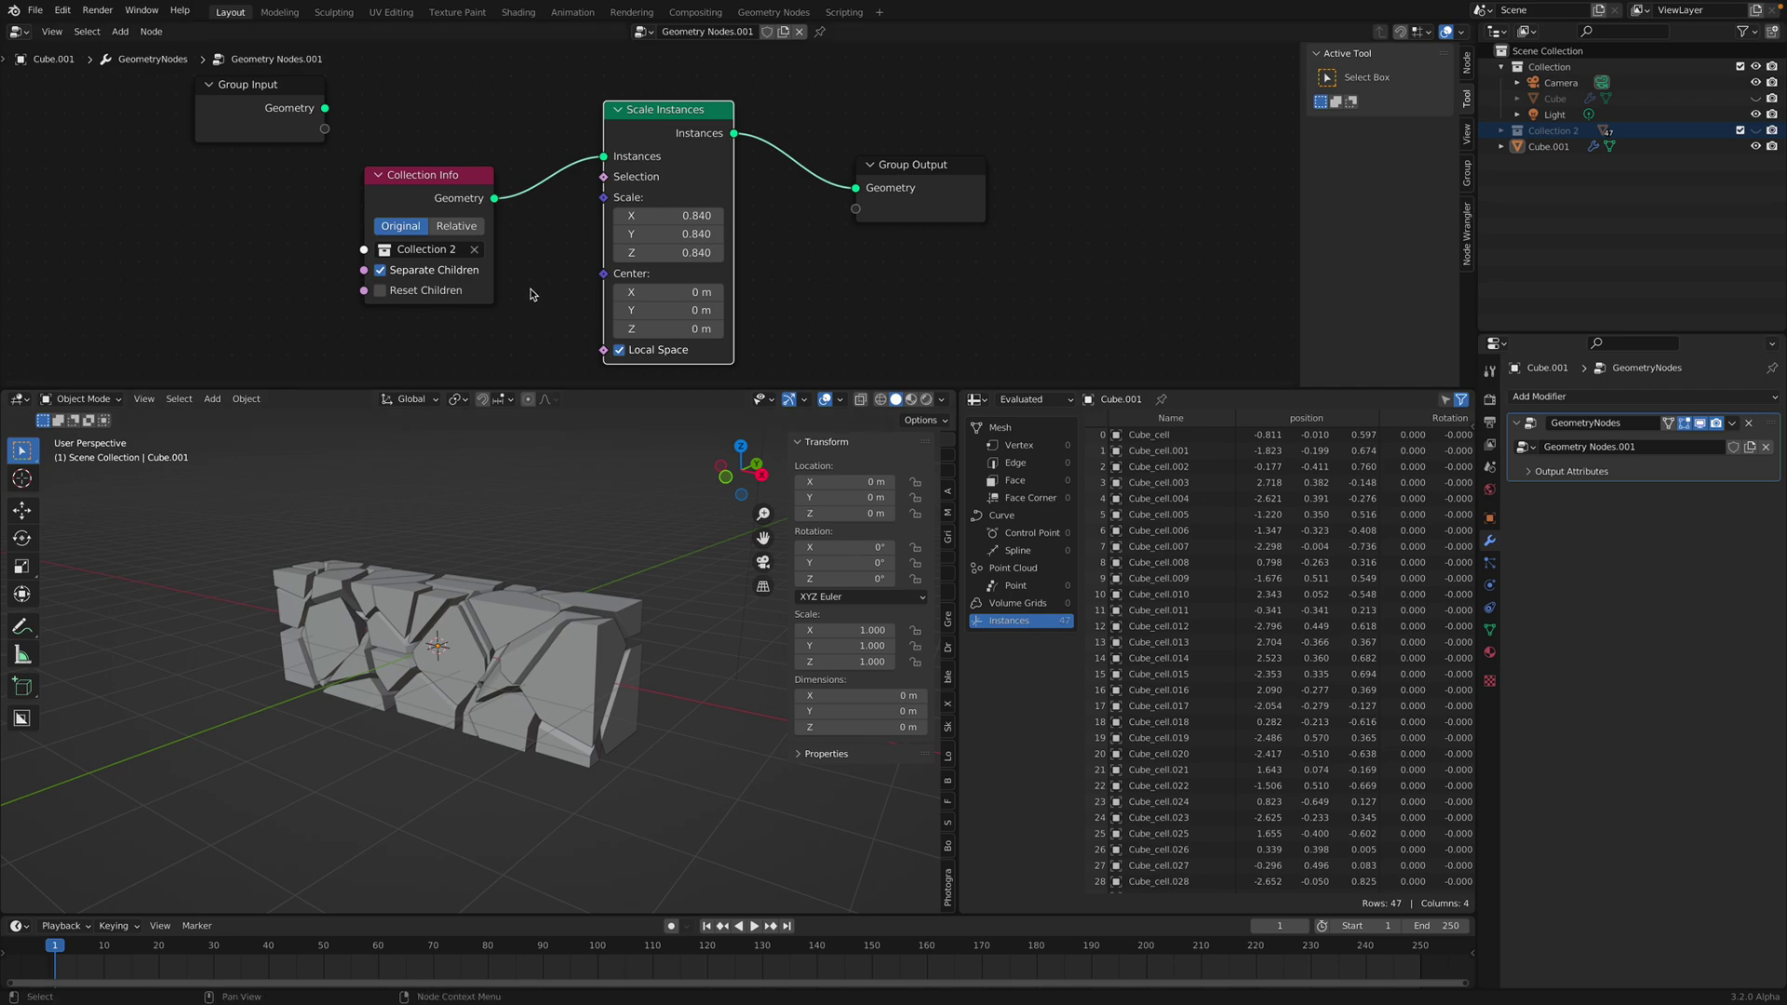
scroll(531, 293, "down", 2)
left_click_drag(497, 157, 501, 131)
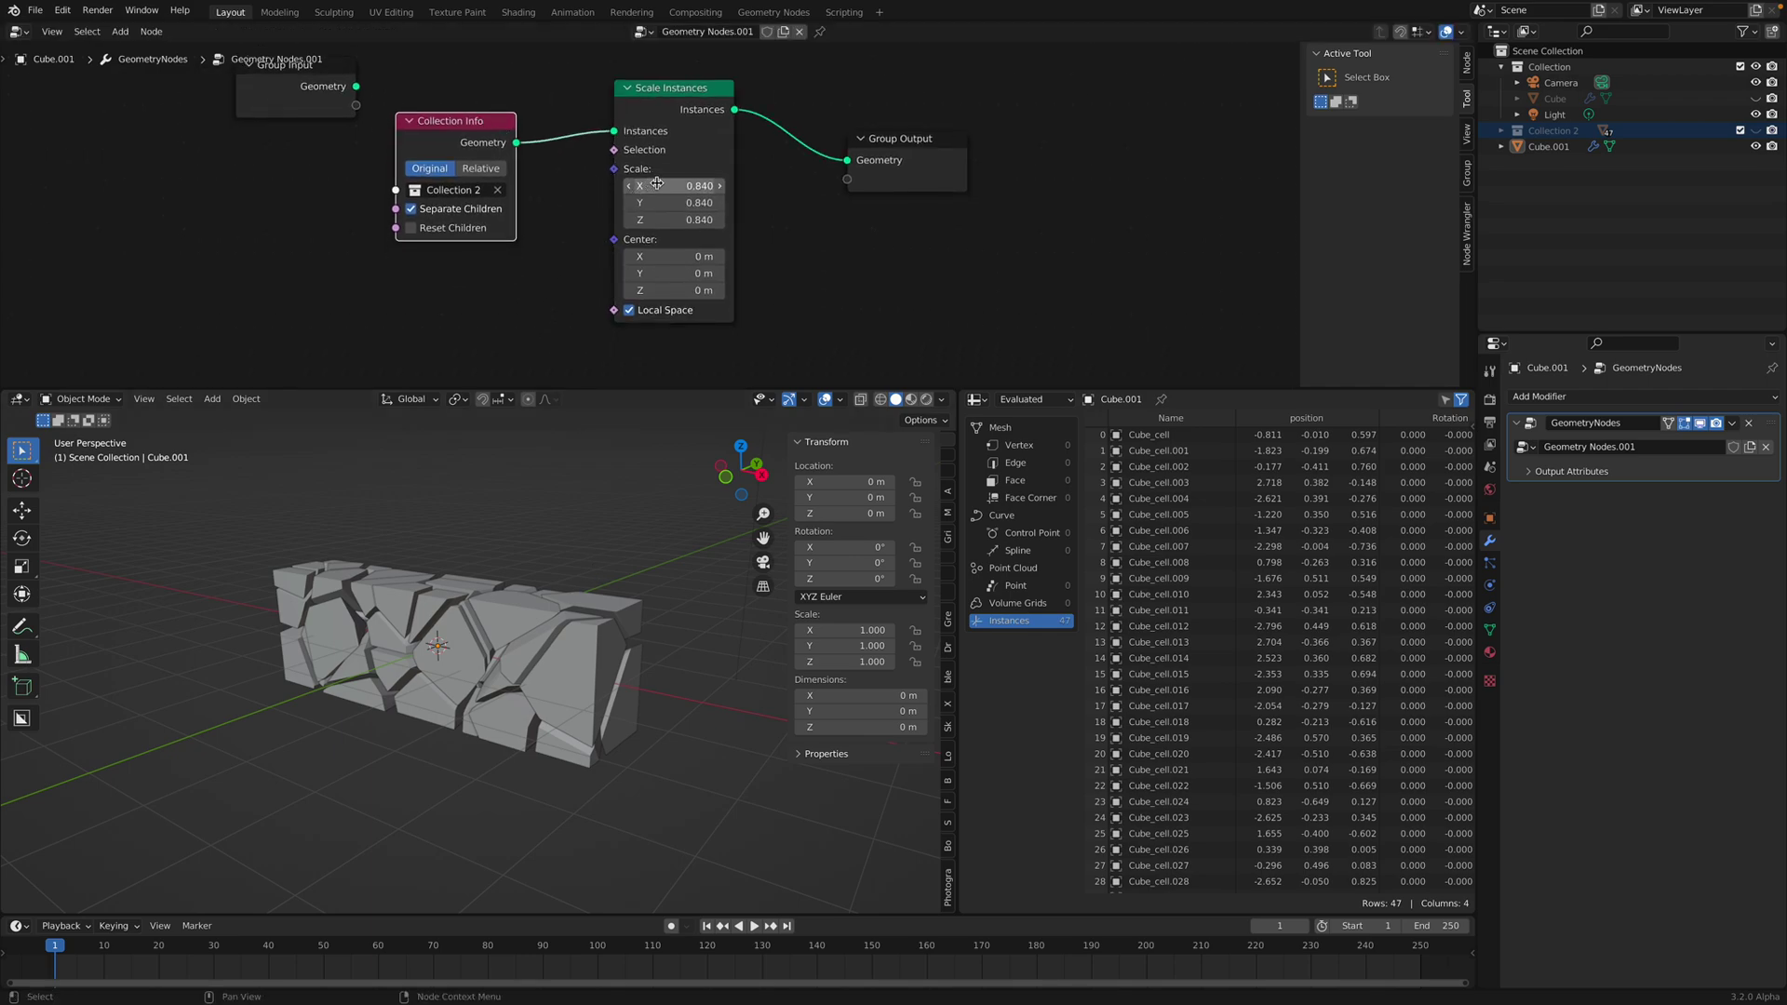
- Try smaller fragment scales, including 0.600 on X, and reset all three axes to 1
left_click_drag(657, 184, 696, 202, "shift")
mouse_move(673, 220)
left_mouse_down()
mouse_move(698, 219)
mouse_move(657, 220)
left_mouse_up()
middle_click_drag(625, 521, 630, 534)
scroll(630, 534, "up", 1)
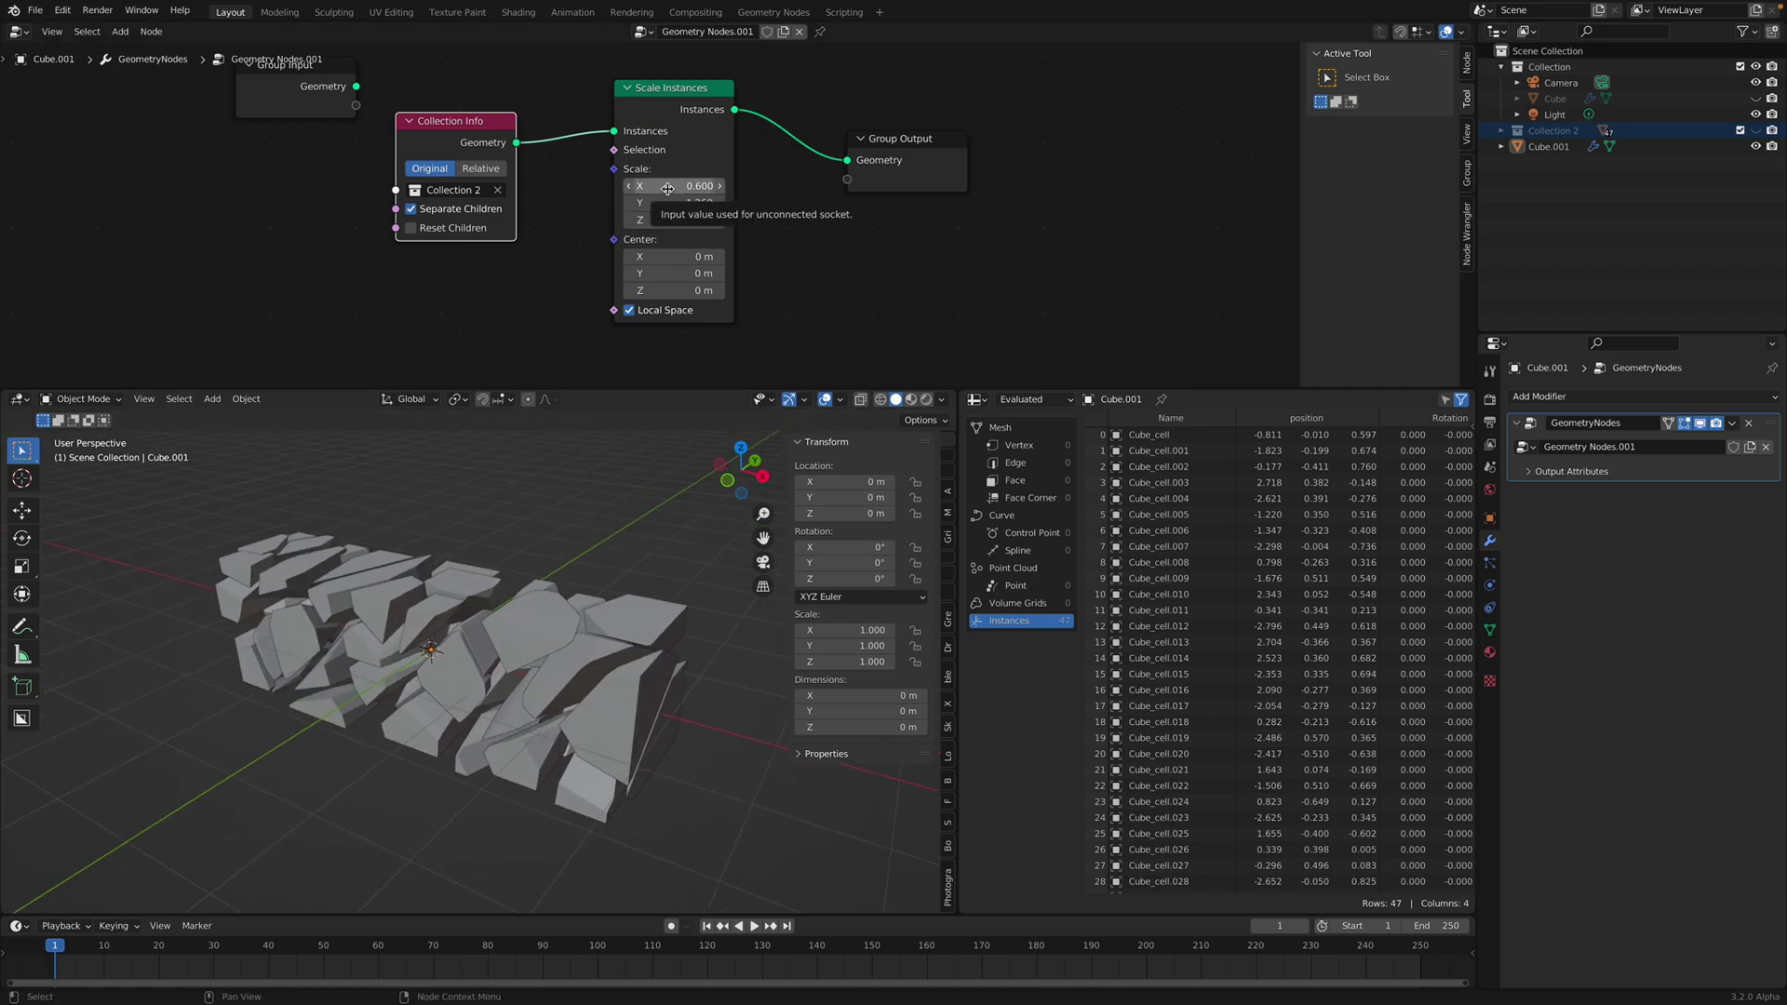
left_click_drag(660, 190, 659, 190)
type("1")
key("Return")
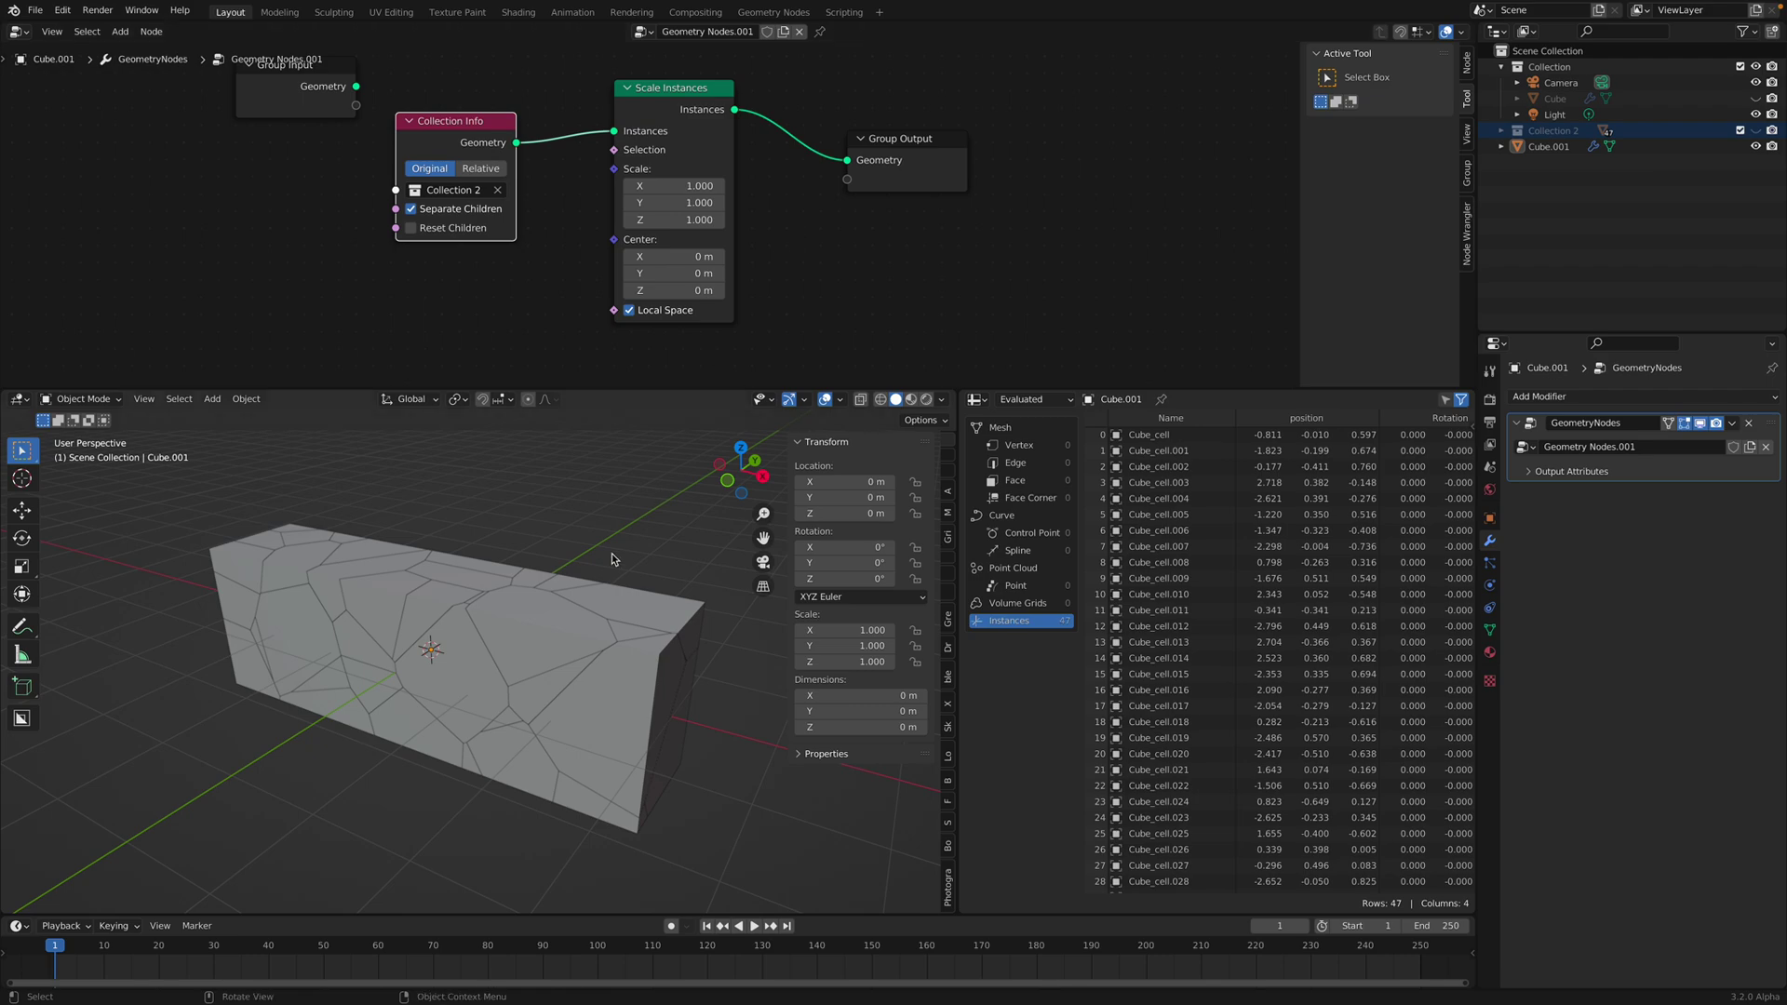
- Add a Random Value node and connect it to the scale of Scale Instances
middle_click_drag(545, 236, 565, 227)
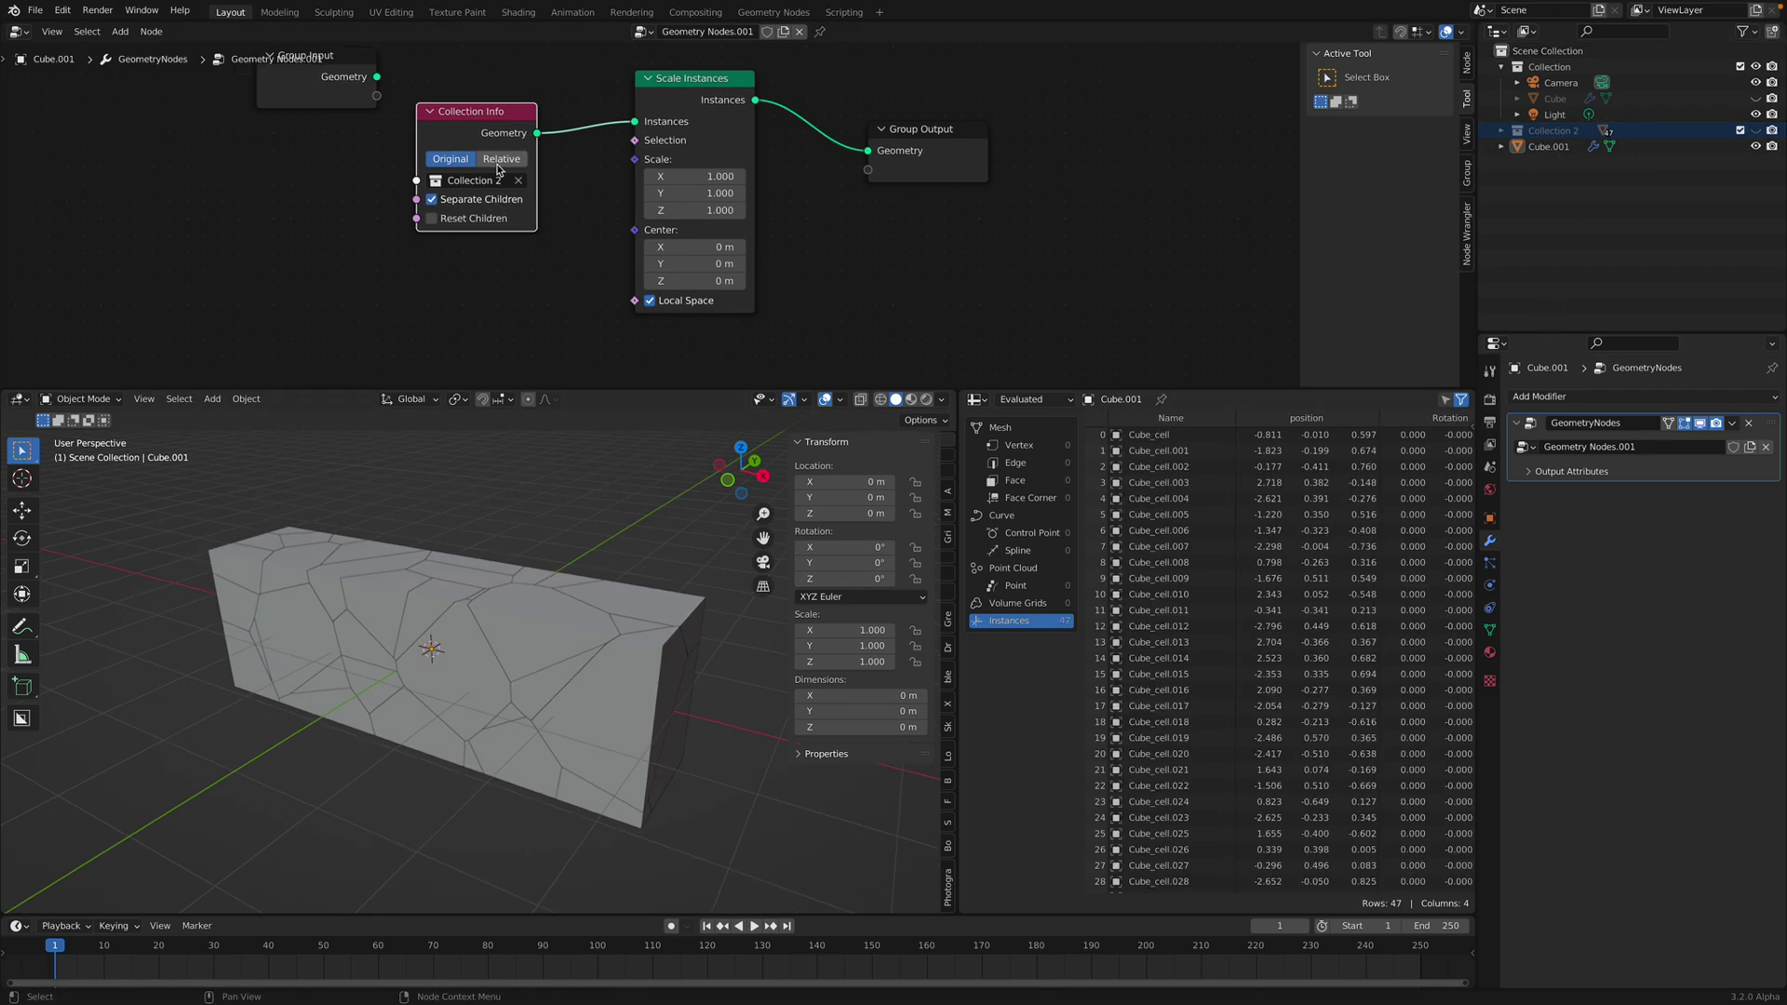
mouse_move(563, 269)
middle_mouse_down()
mouse_move(571, 233)
mouse_move(541, 296)
middle_mouse_up()
left_click_drag(927, 141, 1023, 153)
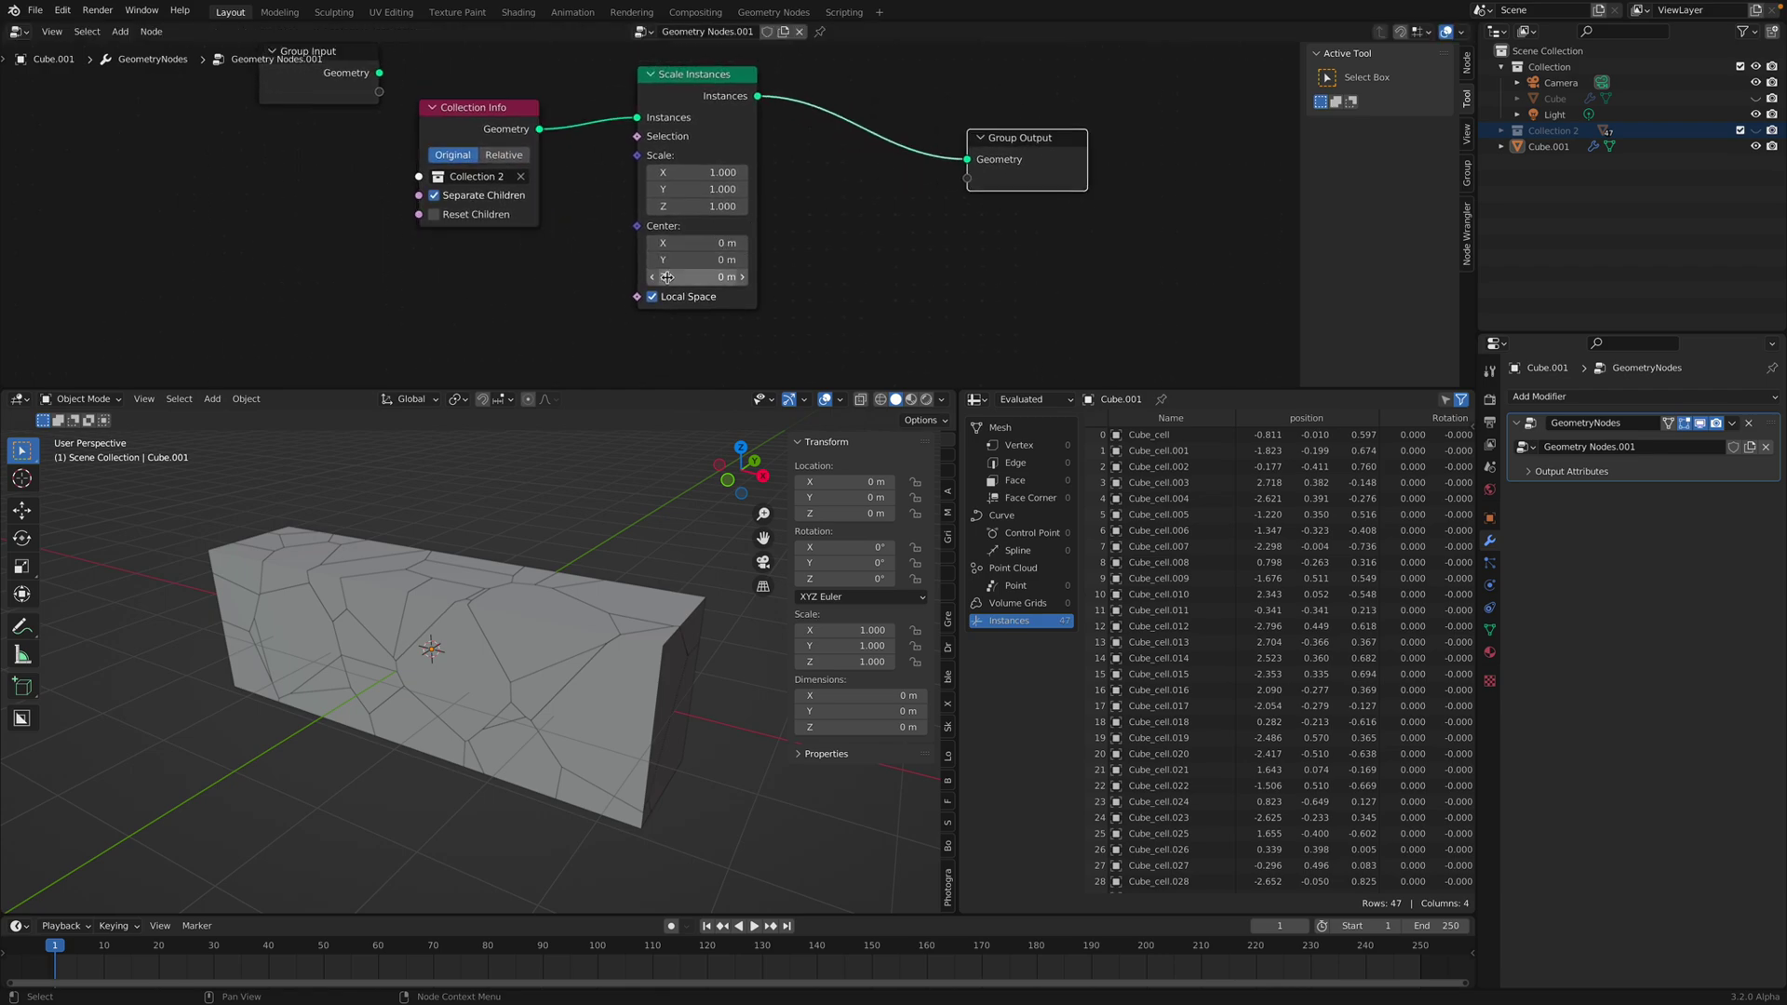
key("shift+a")
type("random")
key("Return")
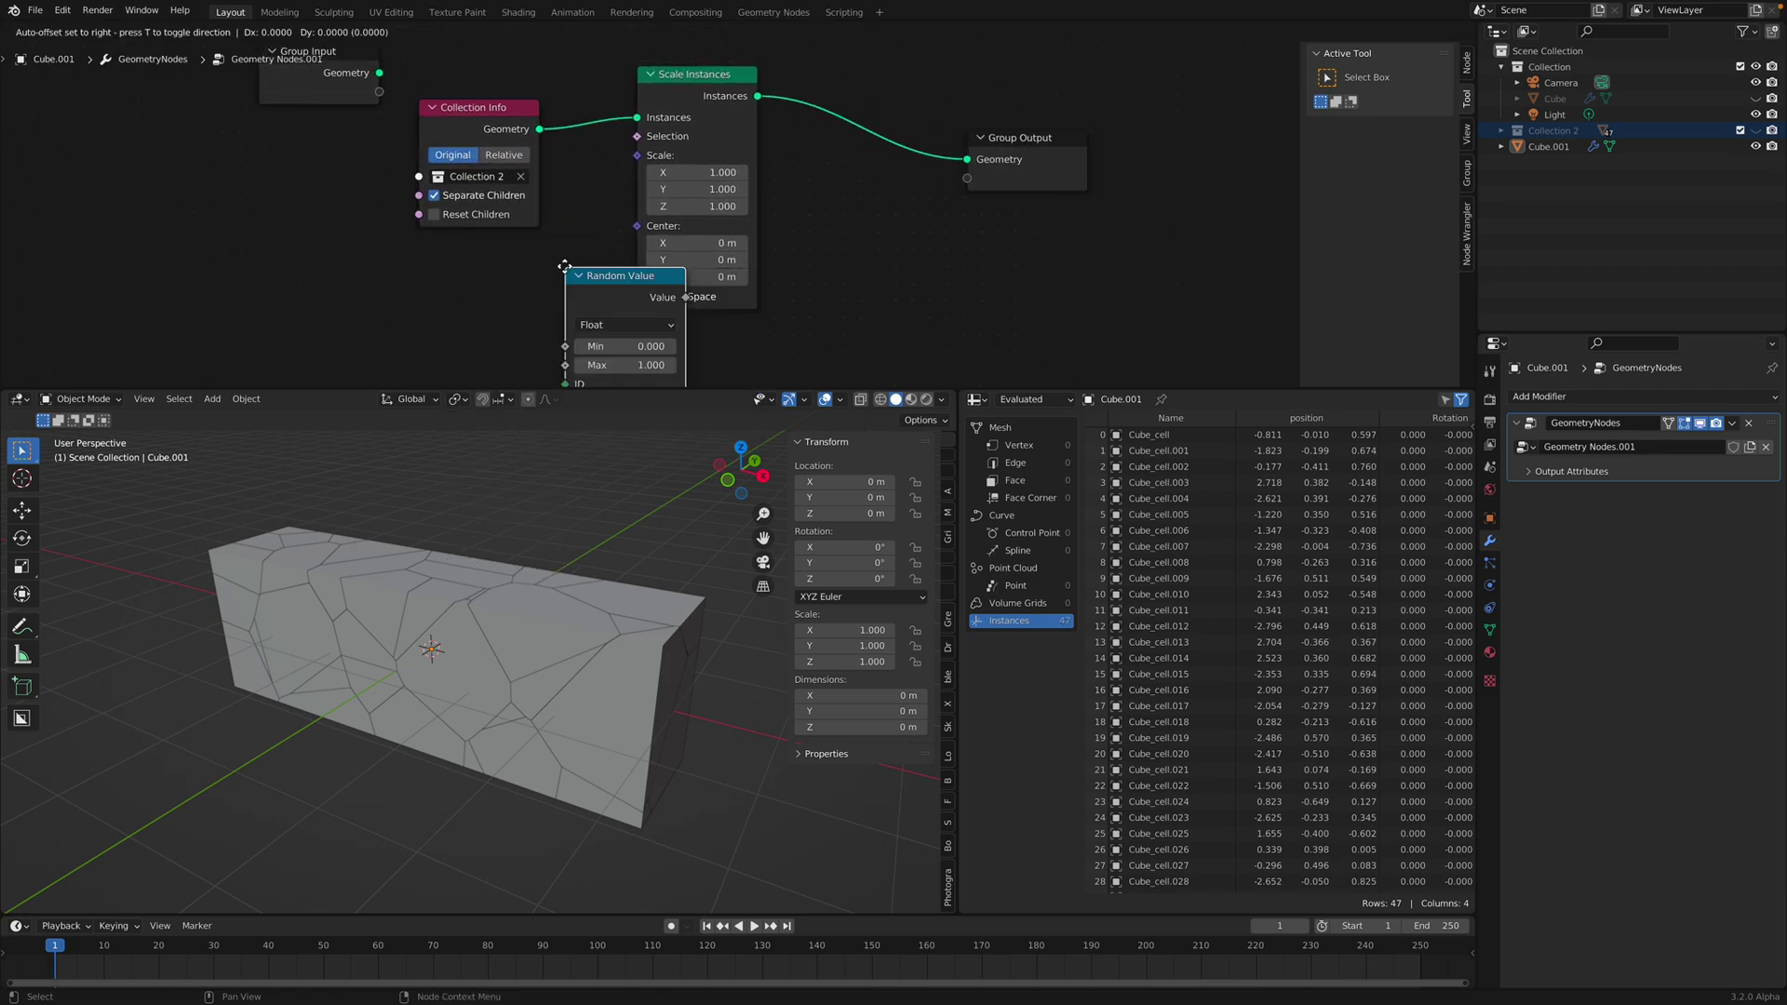
left_click(466, 255)
left_click_drag(636, 158, 636, 156)
middle_click_drag(596, 218, 606, 207)
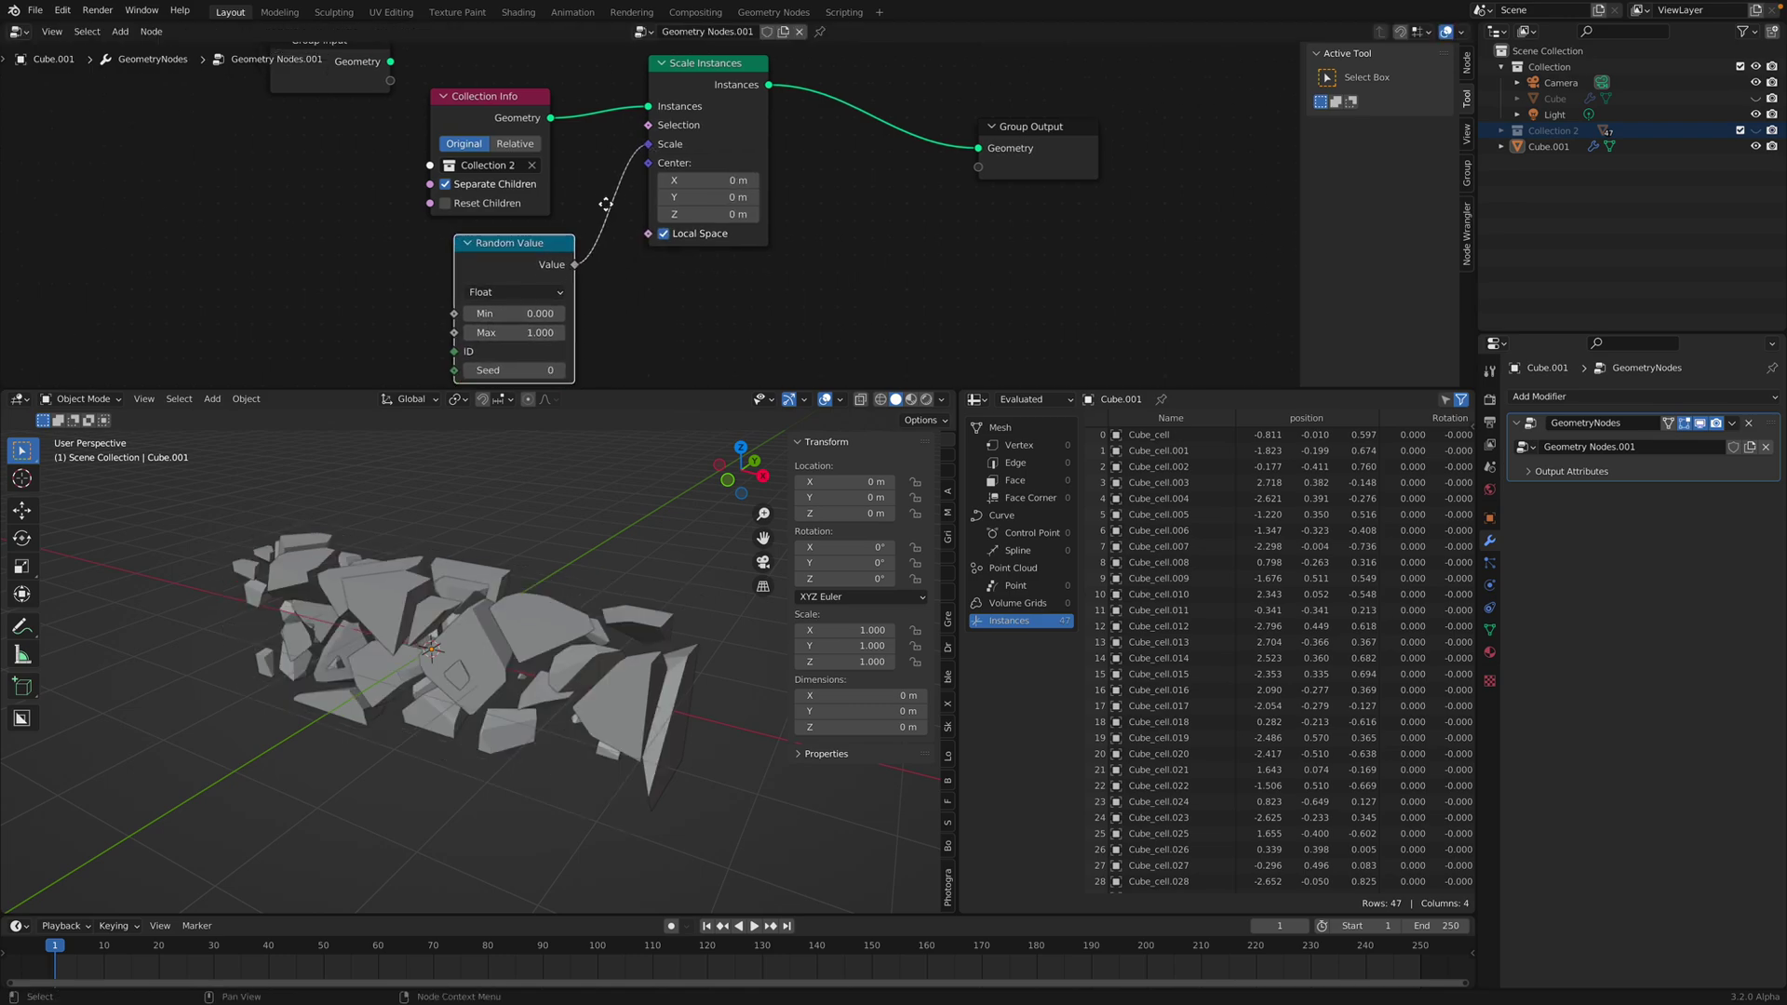
- Set the Random Value minimum to 0.760, the maximum to 1.640 and the seed to 104, and save the scene
left_click_drag(529, 313, 584, 313)
middle_click_drag(518, 615, 582, 591)
left_click_drag(511, 370, 566, 370)
middle_click_drag(558, 755, 549, 577)
key("ctrl+s")
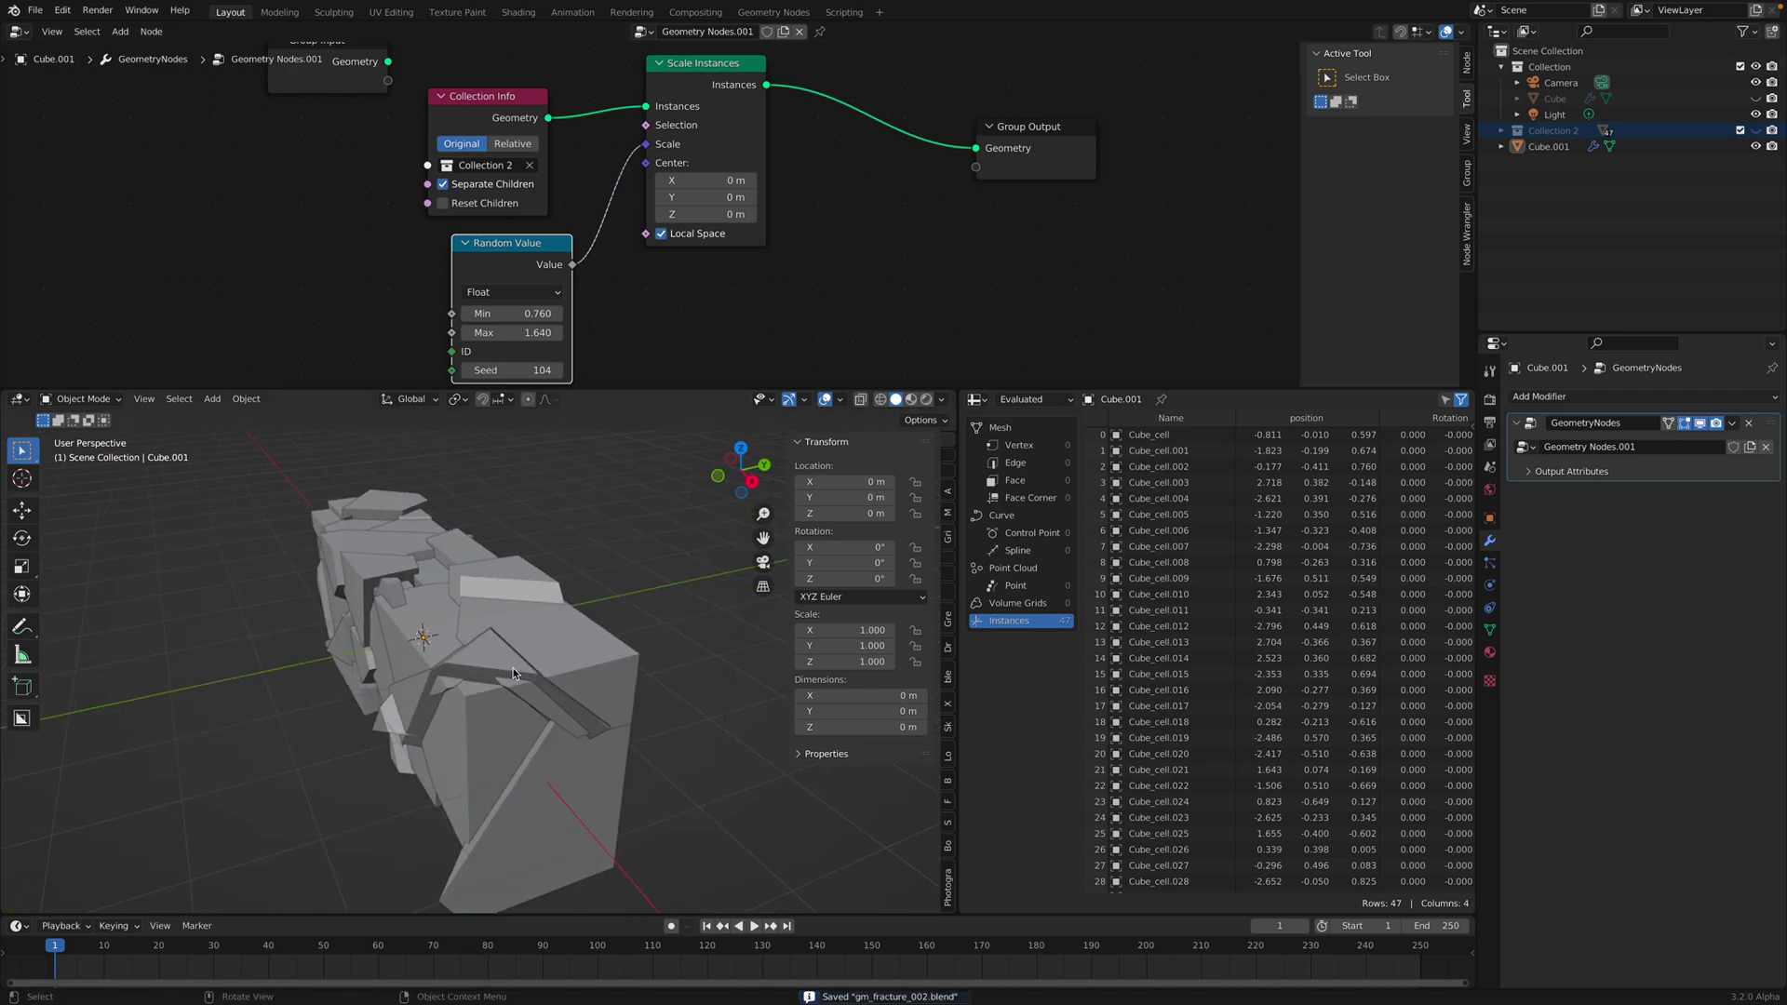
- Set the Random Value limits to 1 and delete the node from the scale input
left_click(553, 570)
left_click(535, 332)
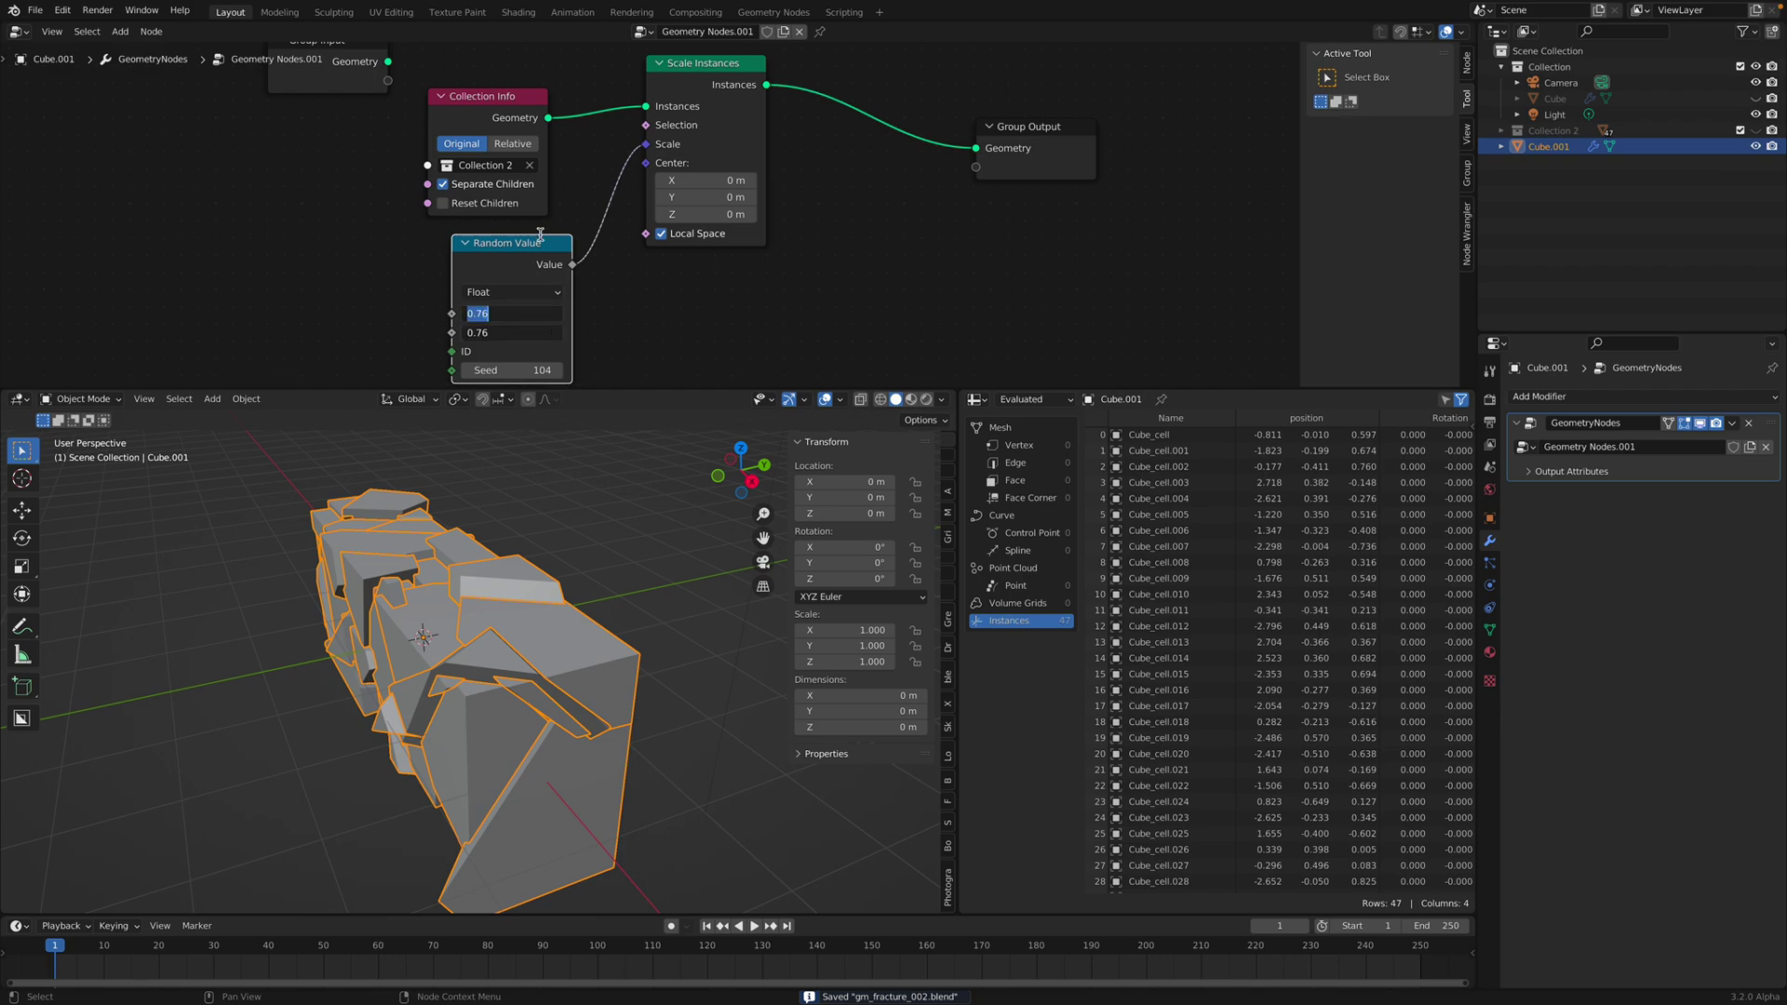
type("1")
key("Return")
key("x")
- Insert a Rotate Instances node between Scale Instances and Group Output
middle_click_drag(915, 183, 862, 211)
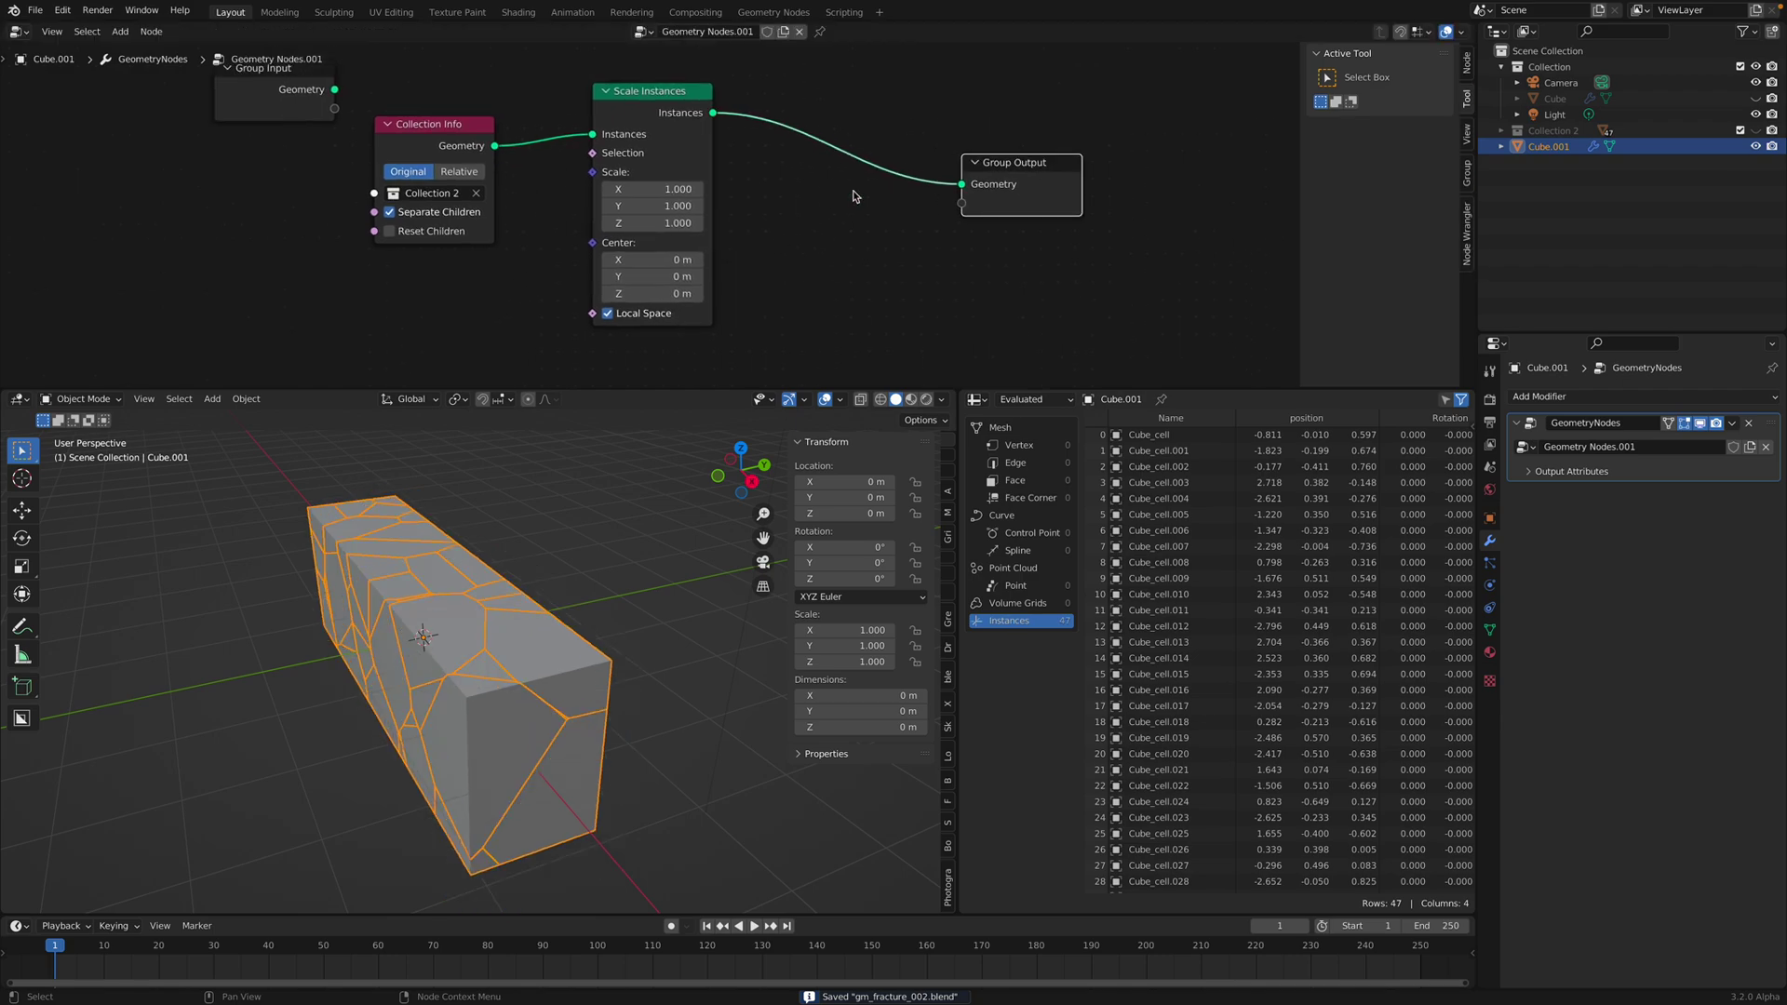
key("shift+a")
left_click(778, 201)
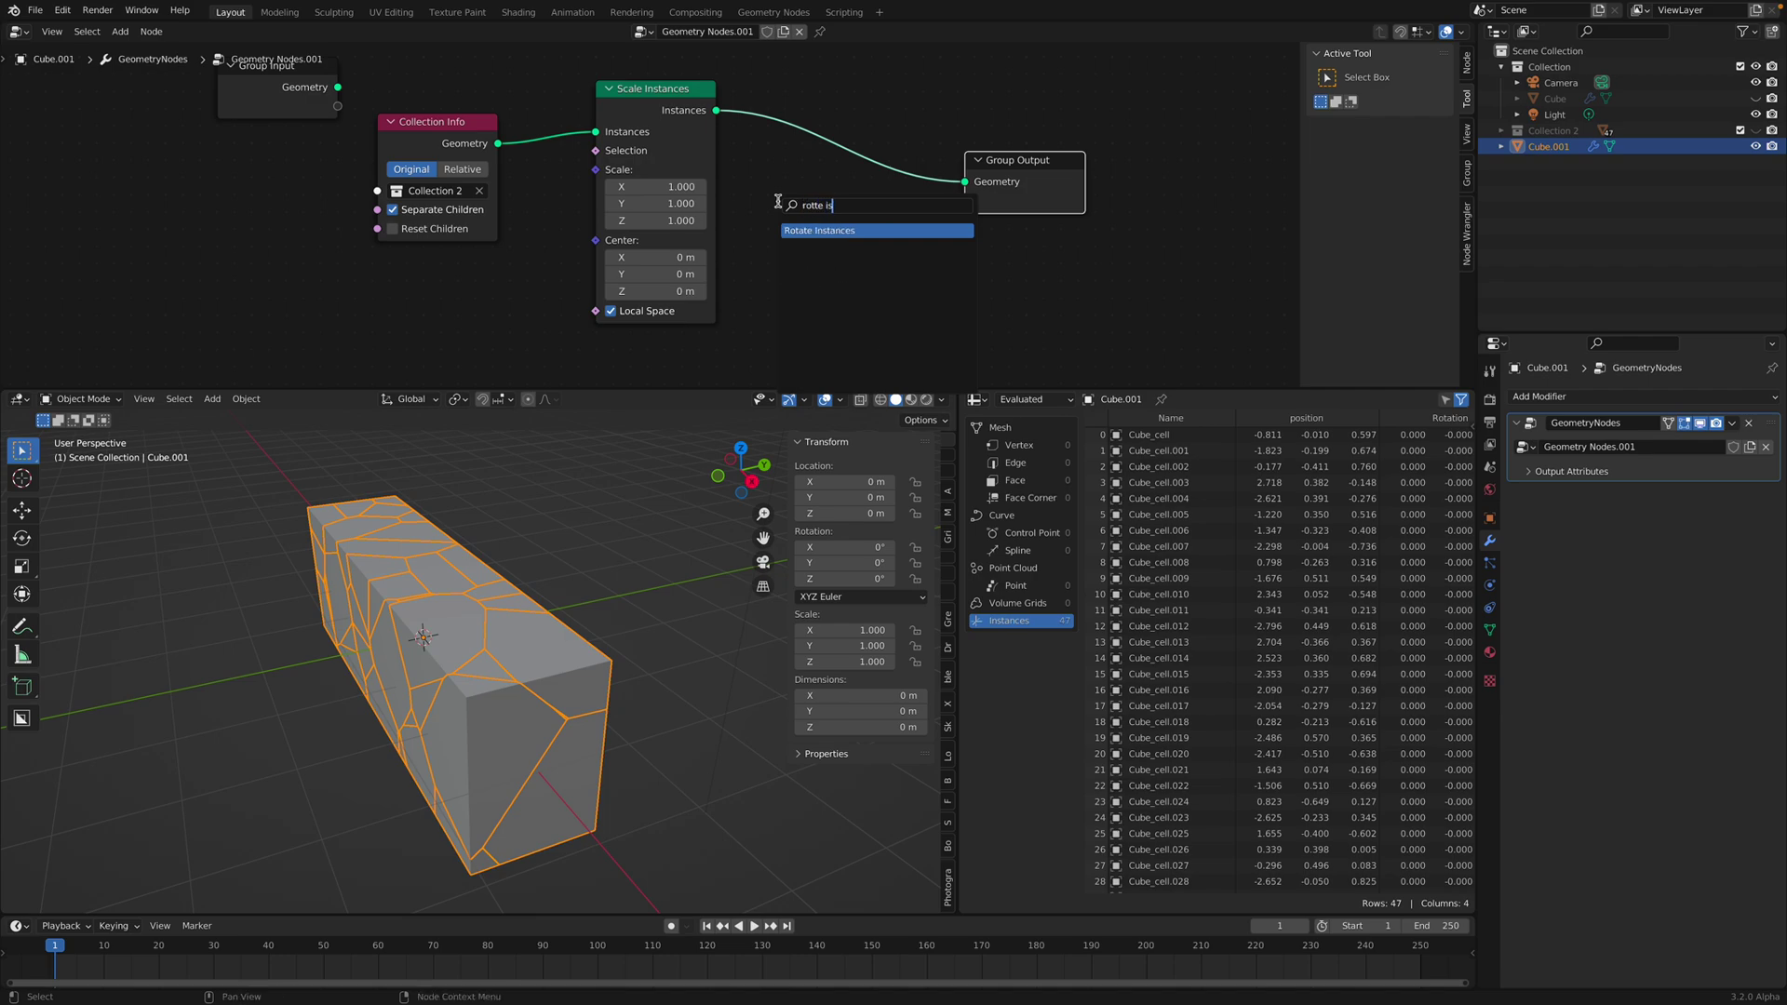
key("Return")
left_click(849, 197)
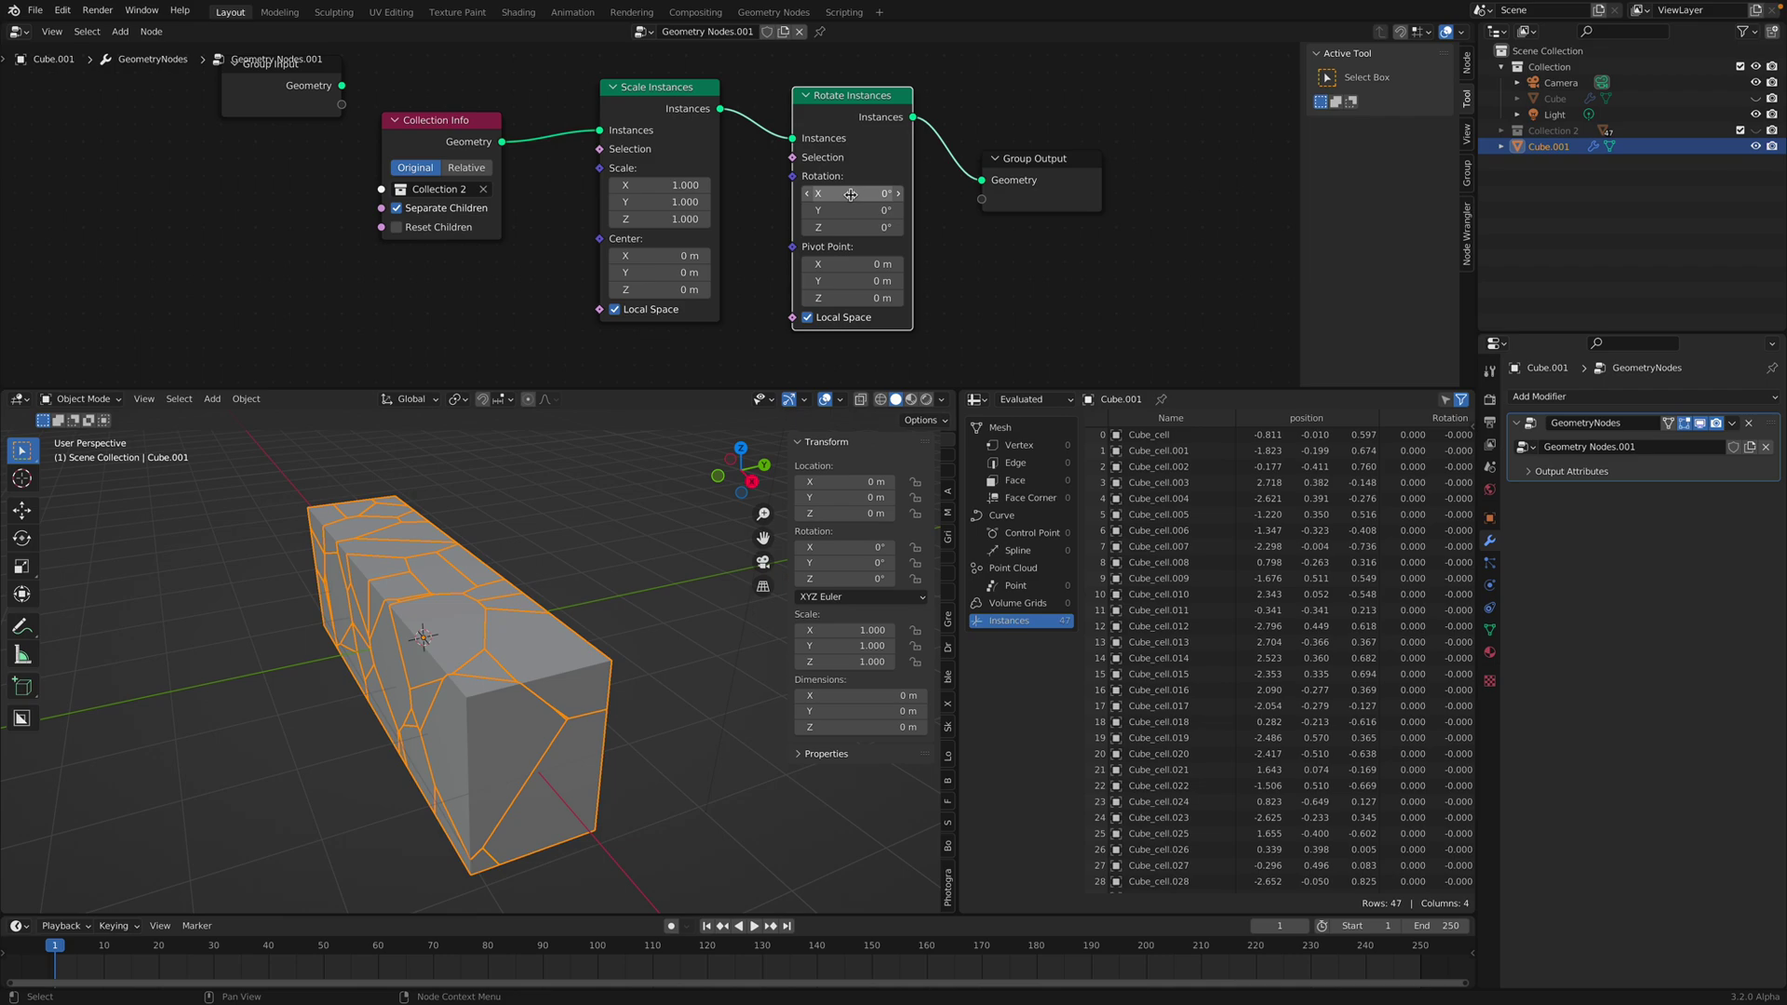
- Rotate the fragment instances by 4.2° on X, 5° on Y and 16.4° on Z
left_click_drag(857, 193, 914, 210)
left_click_drag(857, 227, 977, 227)
middle_click_drag(454, 617, 521, 605)
left_click_drag(865, 192, 838, 227)
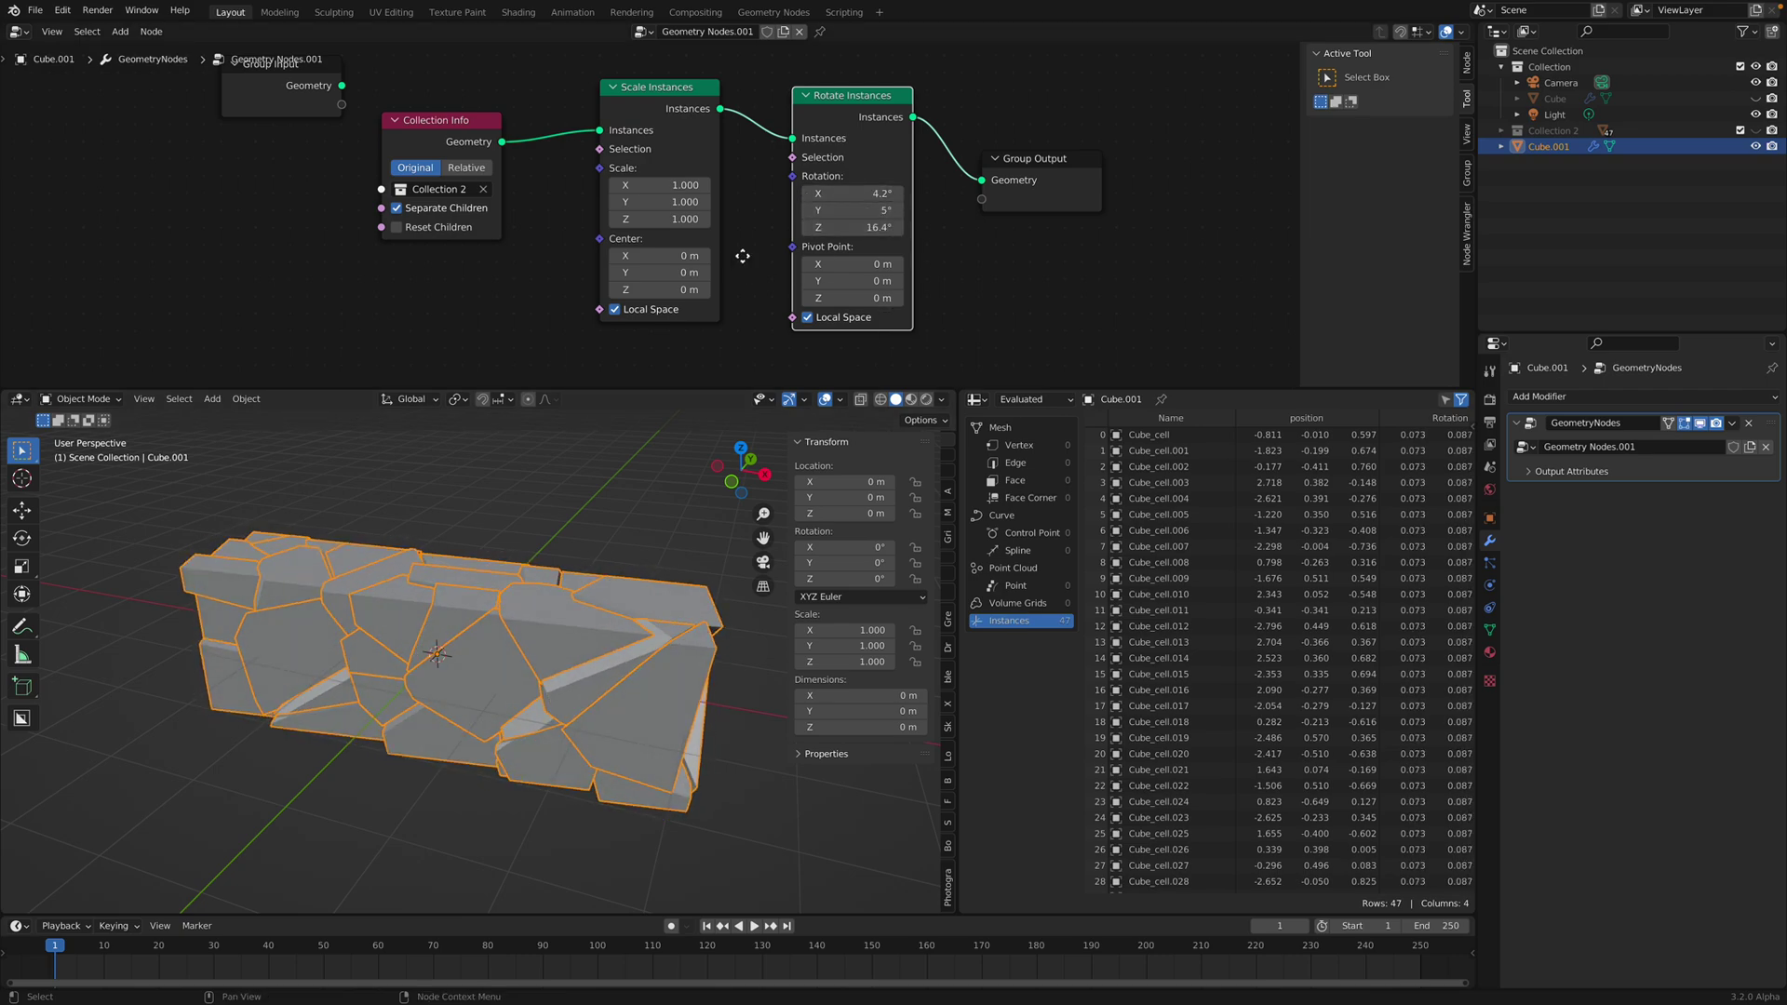
- Add a Random Value node set to Vector and connect it to the rotation of Rotate Instances
scroll(700, 323, "down", 2)
key("shift+a")
left_click(684, 322)
type("dom")
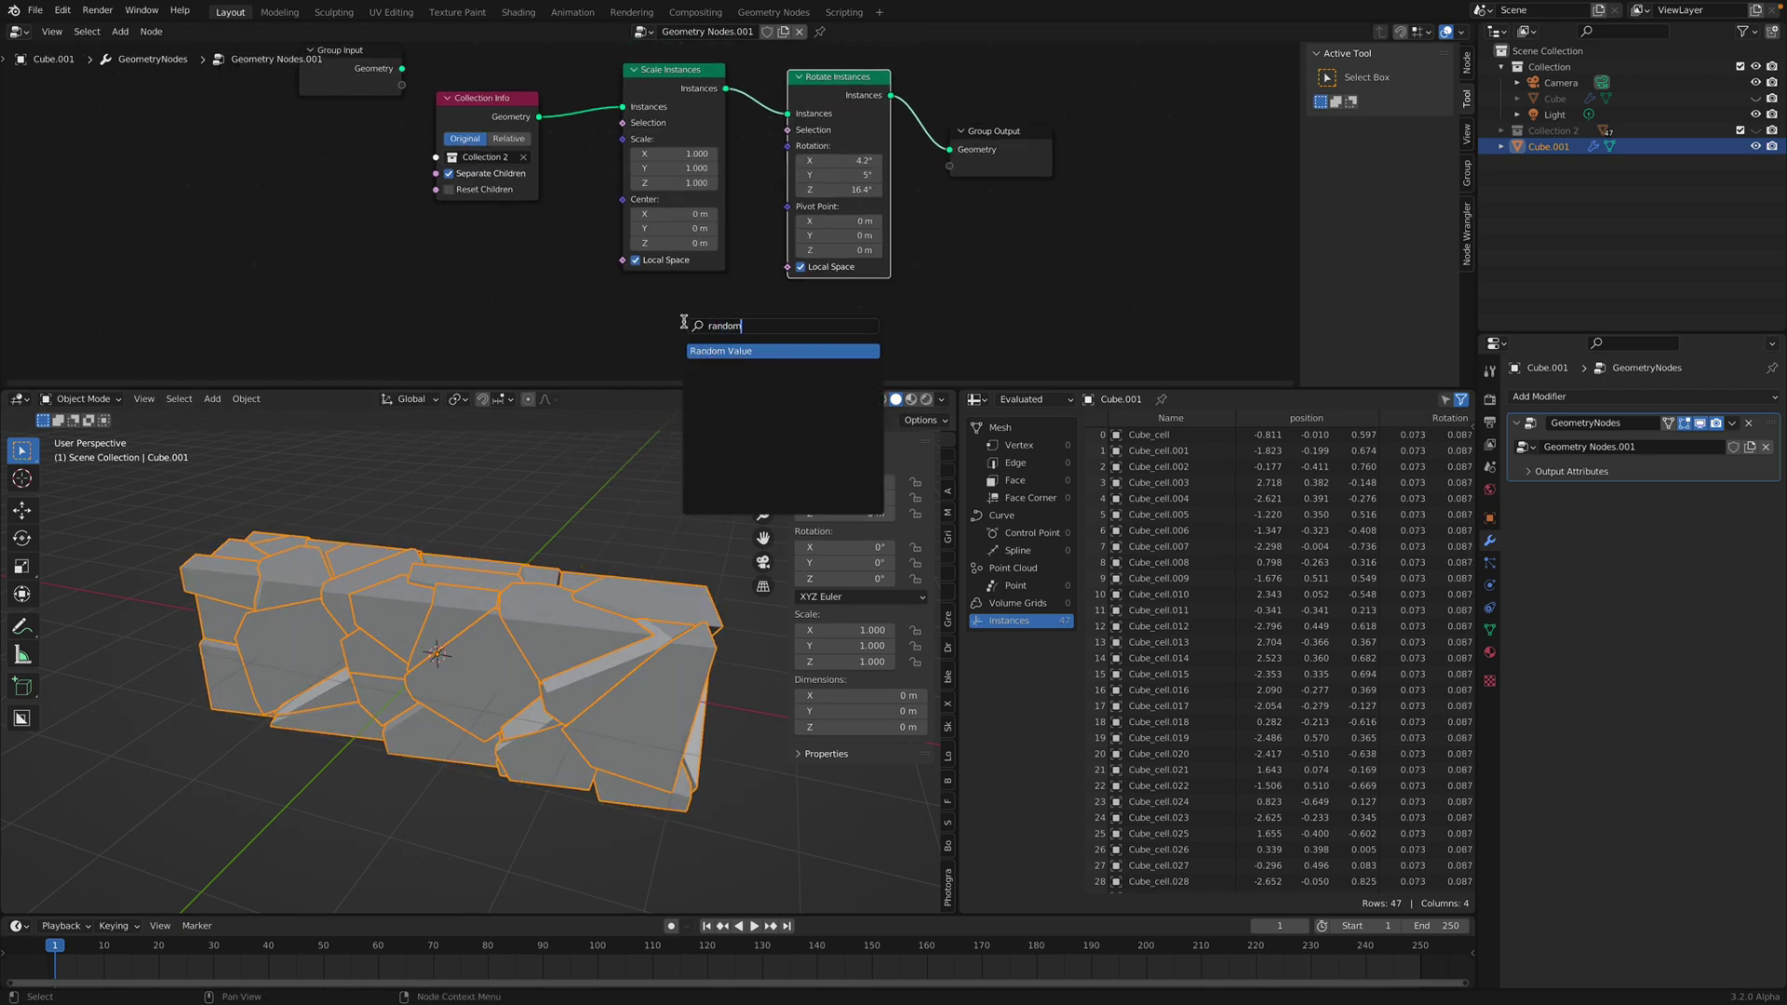
key("Return")
left_click(603, 311)
middle_click_drag(664, 363, 662, 310)
left_click(663, 310)
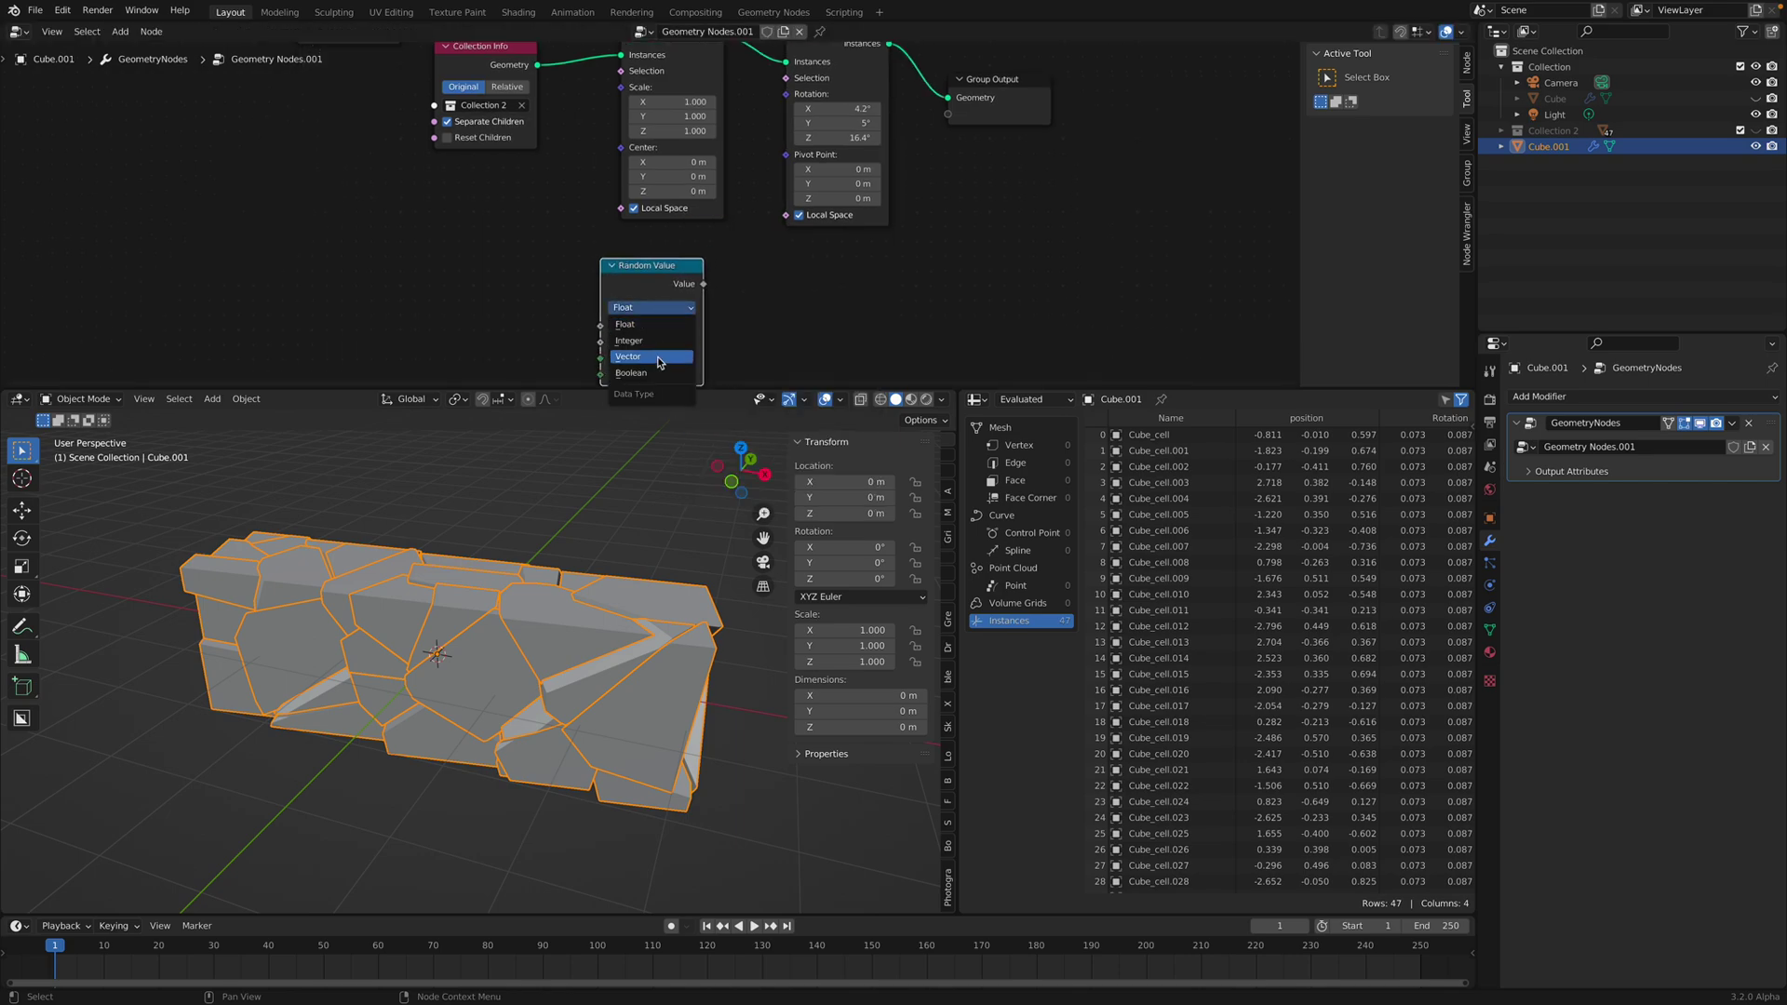
left_click(661, 361)
scroll(693, 298, "down", 1)
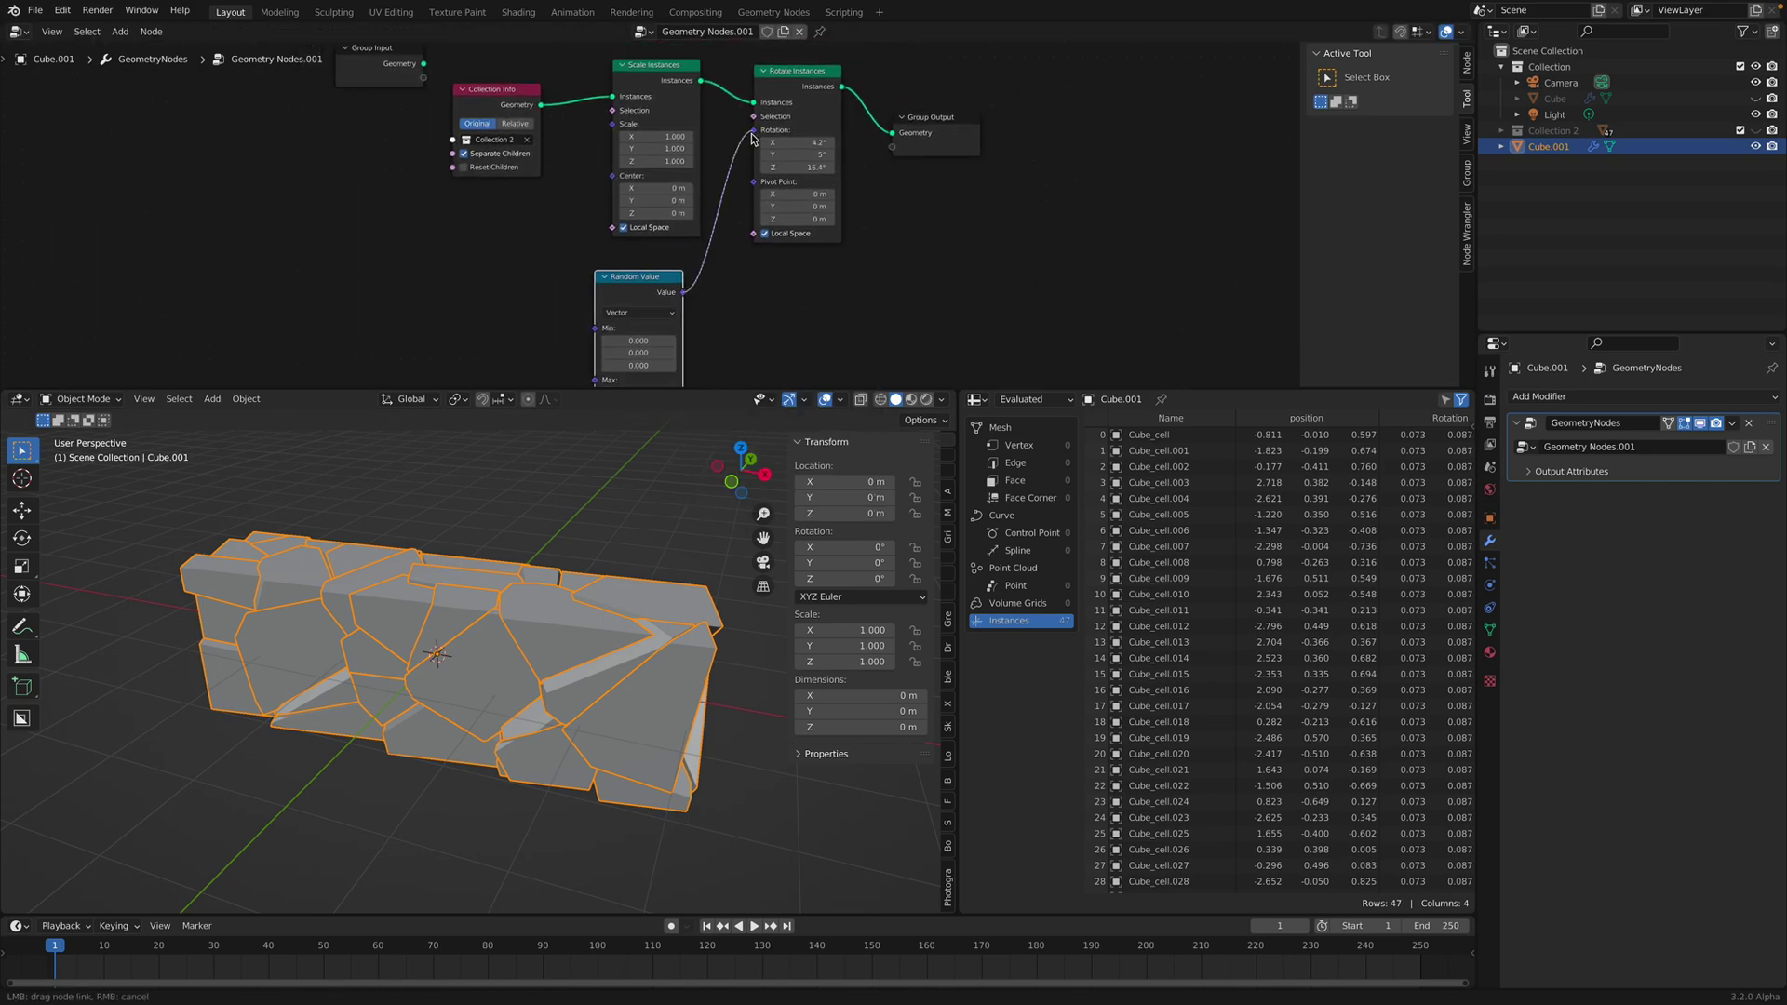
left_click_drag(754, 138, 753, 137)
- Set the random rotation vector's minimum to -1.000 and its maximum to 1.660 on each axis
middle_click_drag(634, 350, 641, 291)
left_click_drag(646, 307, 707, 359, "ctrl")
middle_click_drag(796, 241, 773, 271)
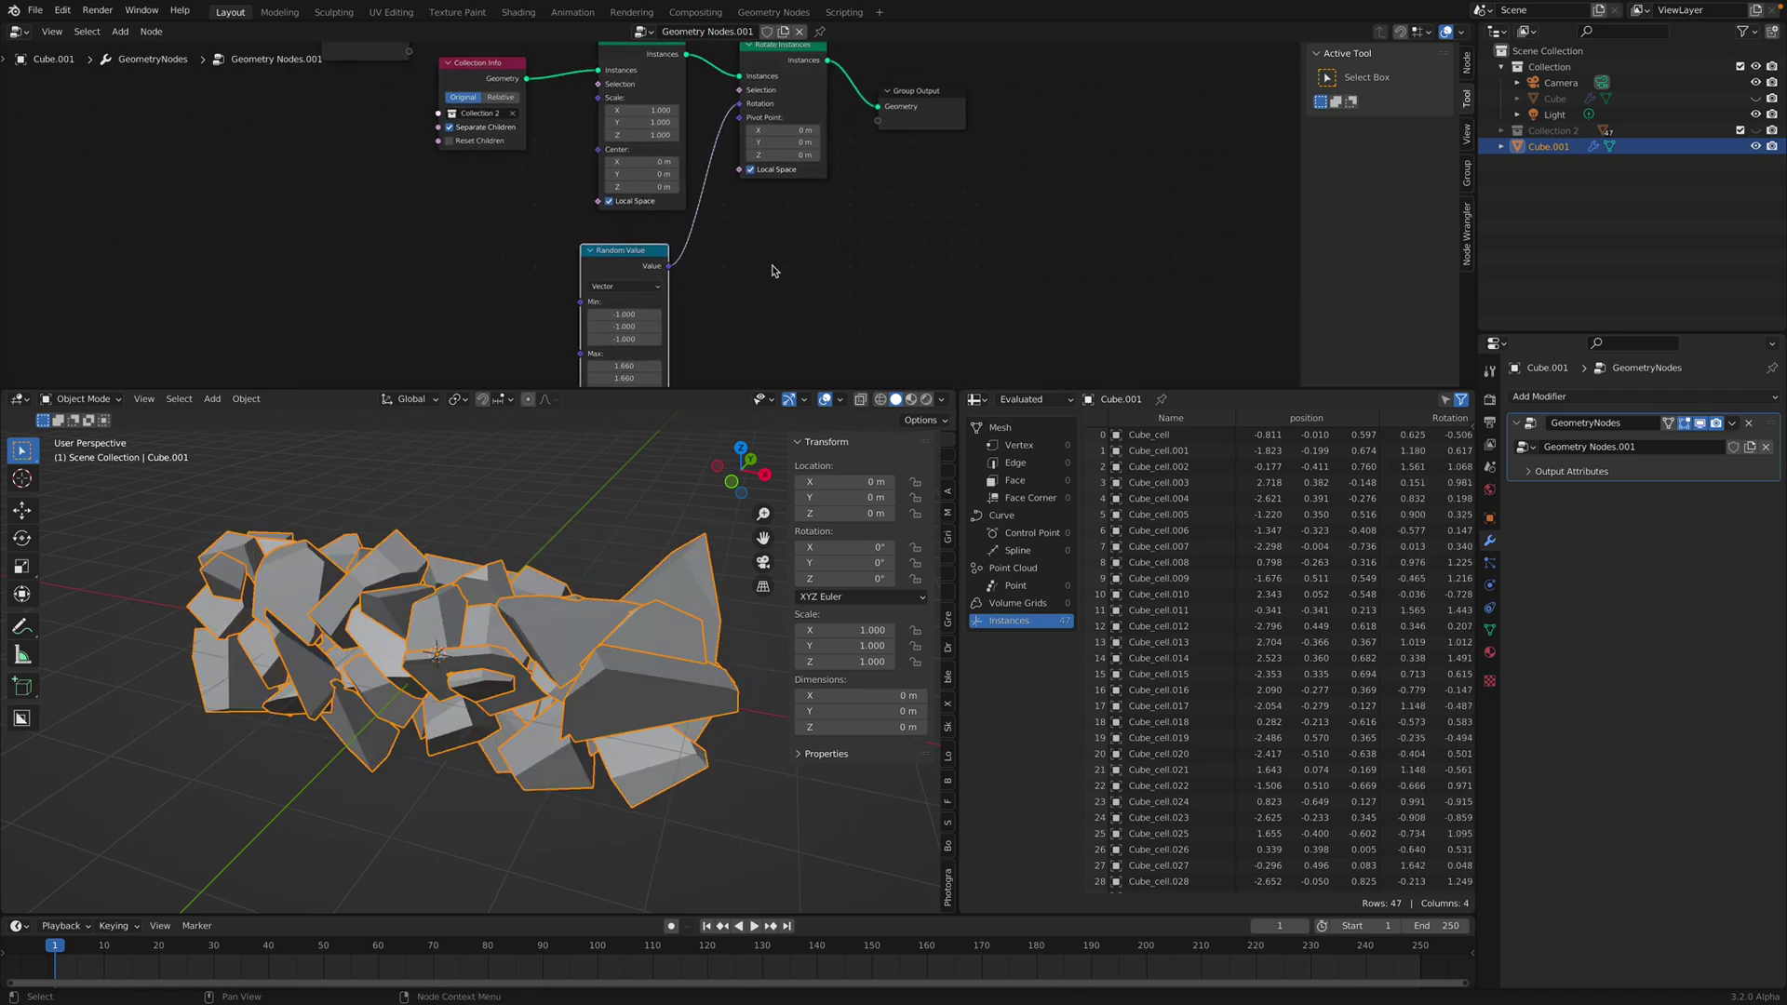
- Insert a Vector Math node between Random Value and the rotation input, using the Scale operation
key("shift+a")
left_click(772, 268)
type("vecto")
key("Down")
key("Return")
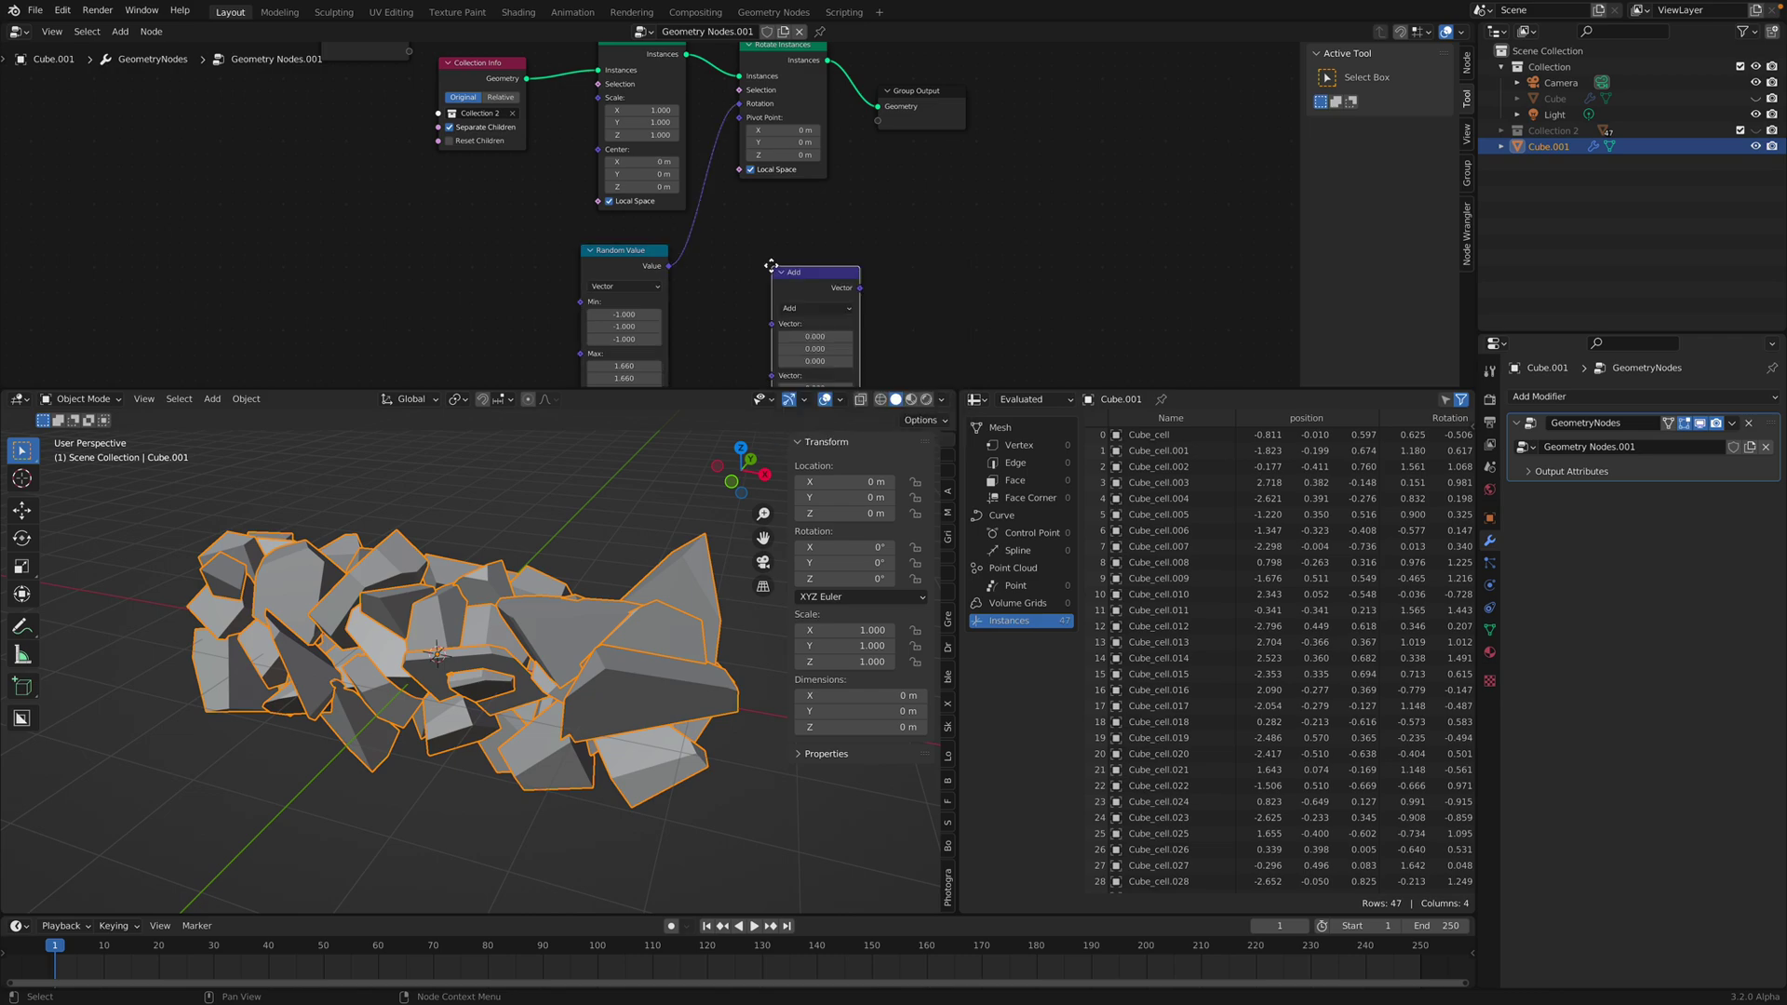
left_click(609, 173)
left_click(770, 213)
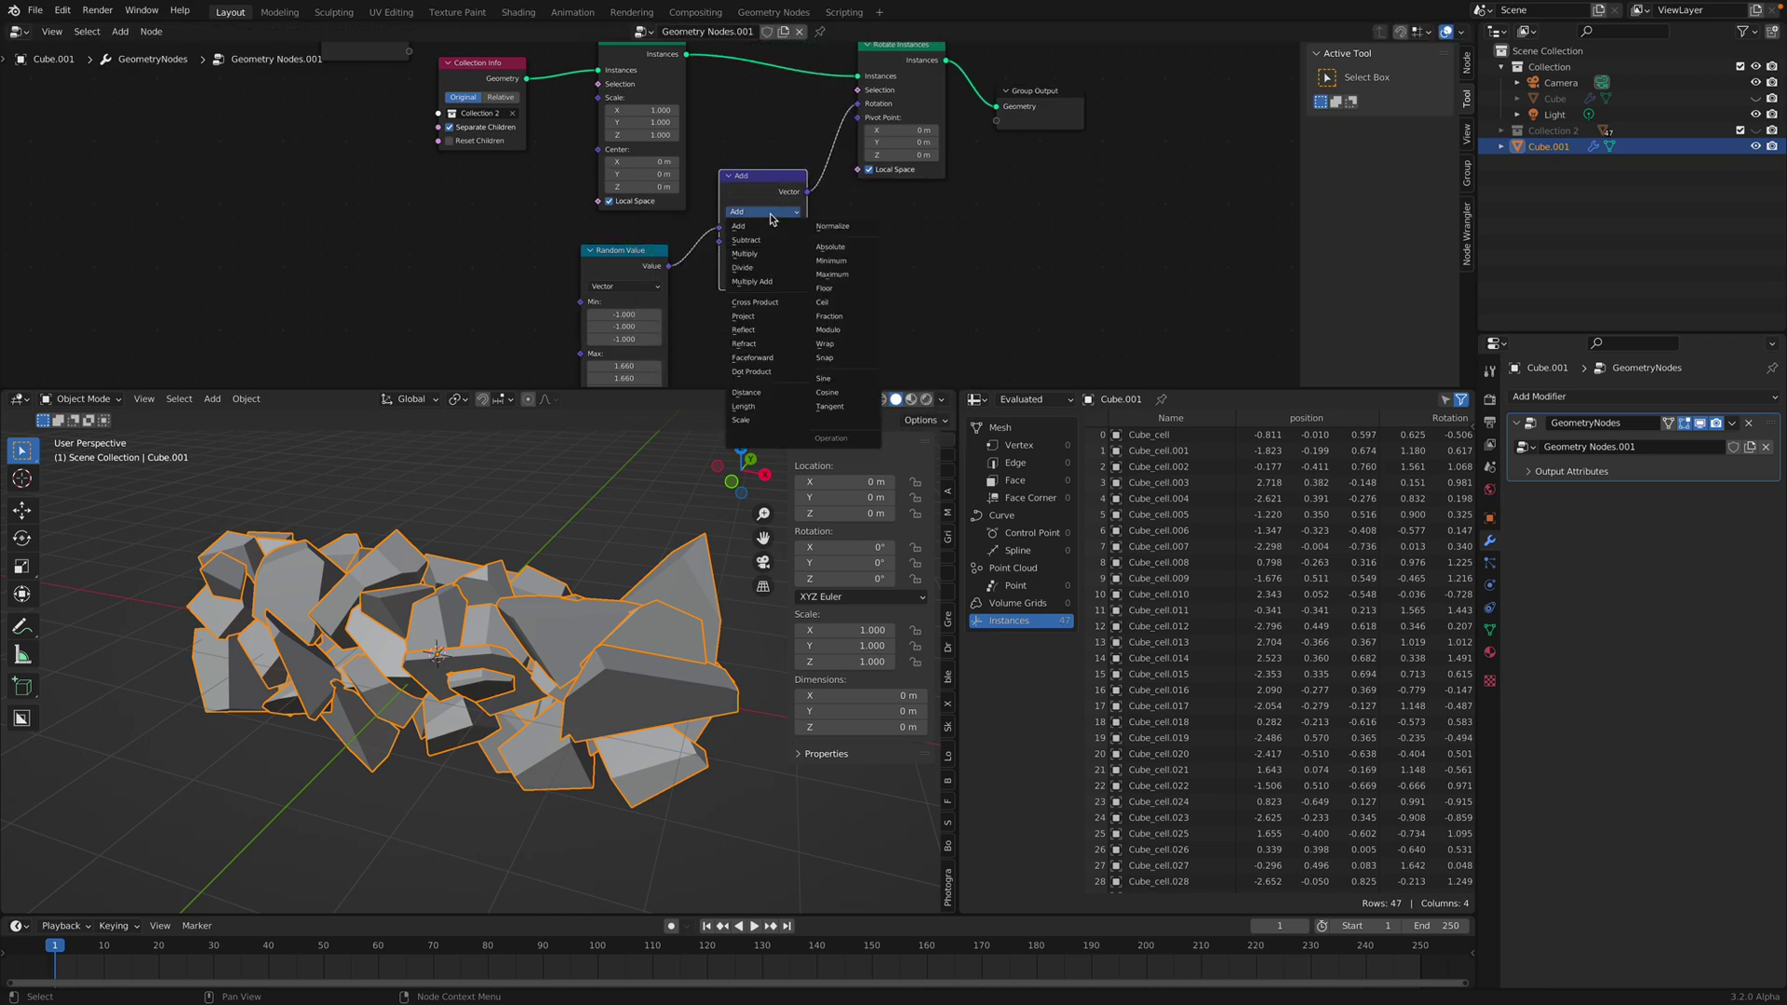
left_click(763, 419)
- Set the Vector Math node's scale to 0.120 to reduce the random rotation, and save the scene
mouse_move(769, 241)
left_mouse_down()
mouse_move(706, 241)
mouse_move(750, 241)
left_mouse_up()
middle_click_drag(618, 528, 629, 511)
left_click(629, 510)
middle_click_drag(629, 511, 646, 485)
mouse_move(763, 241)
left_mouse_down()
mouse_move(659, 241)
mouse_move(771, 241)
left_mouse_up()
middle_click_drag(735, 564, 679, 606)
left_click(643, 656)
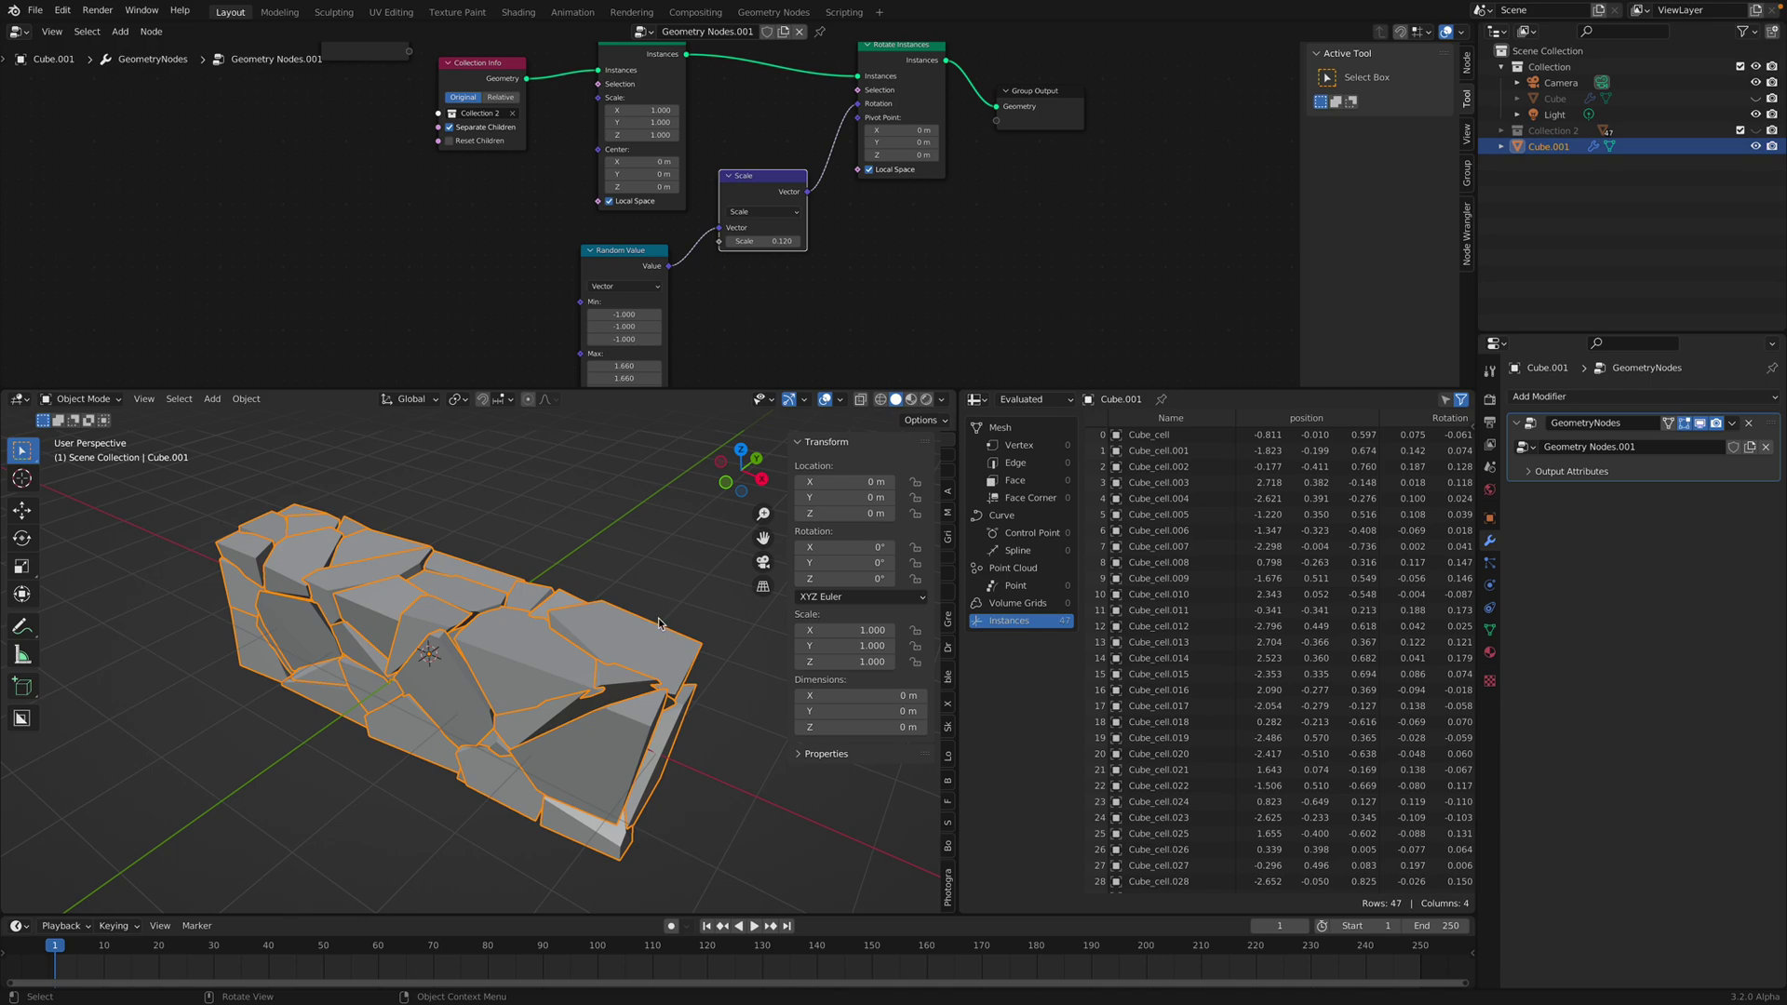
middle_click_drag(600, 696, 557, 622, "shift")
key("ctrl+s")
- Insert a Realize Instances node between Rotate Instances and Group Output
middle_click_drag(1046, 90, 985, 152)
left_click_drag(985, 151, 1074, 170)
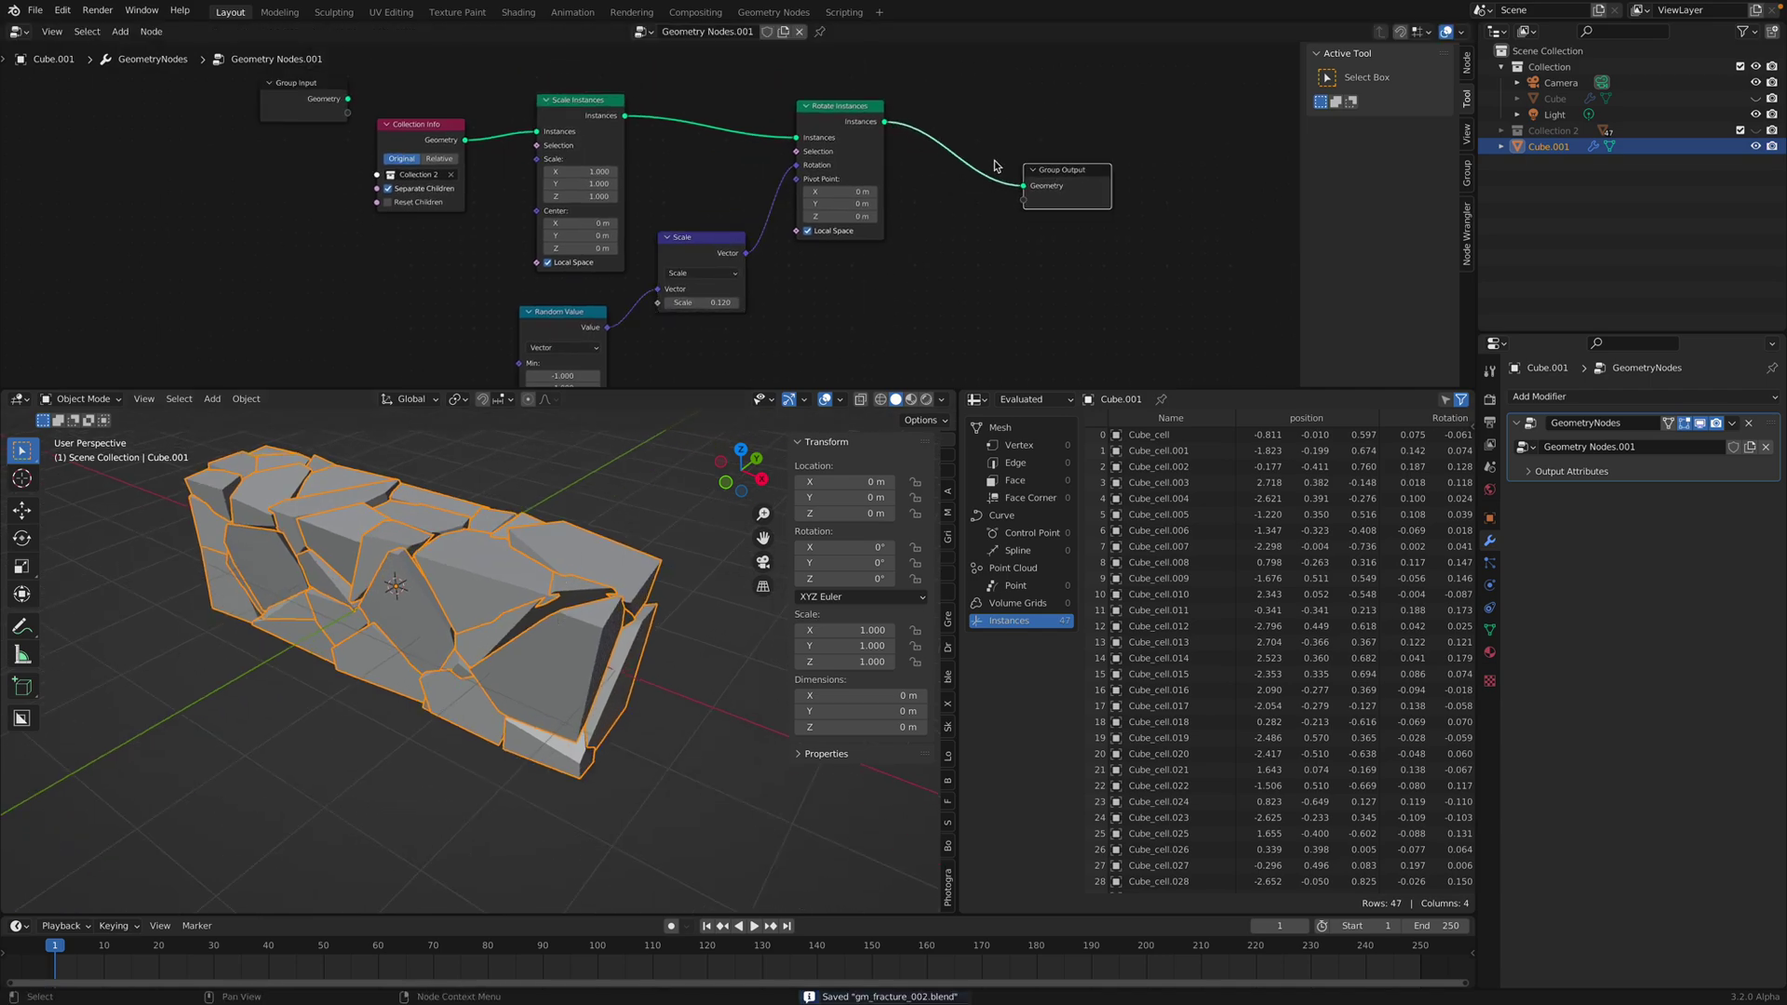
key("shift+a")
type("sre")
left_click(1014, 190)
left_click(968, 181)
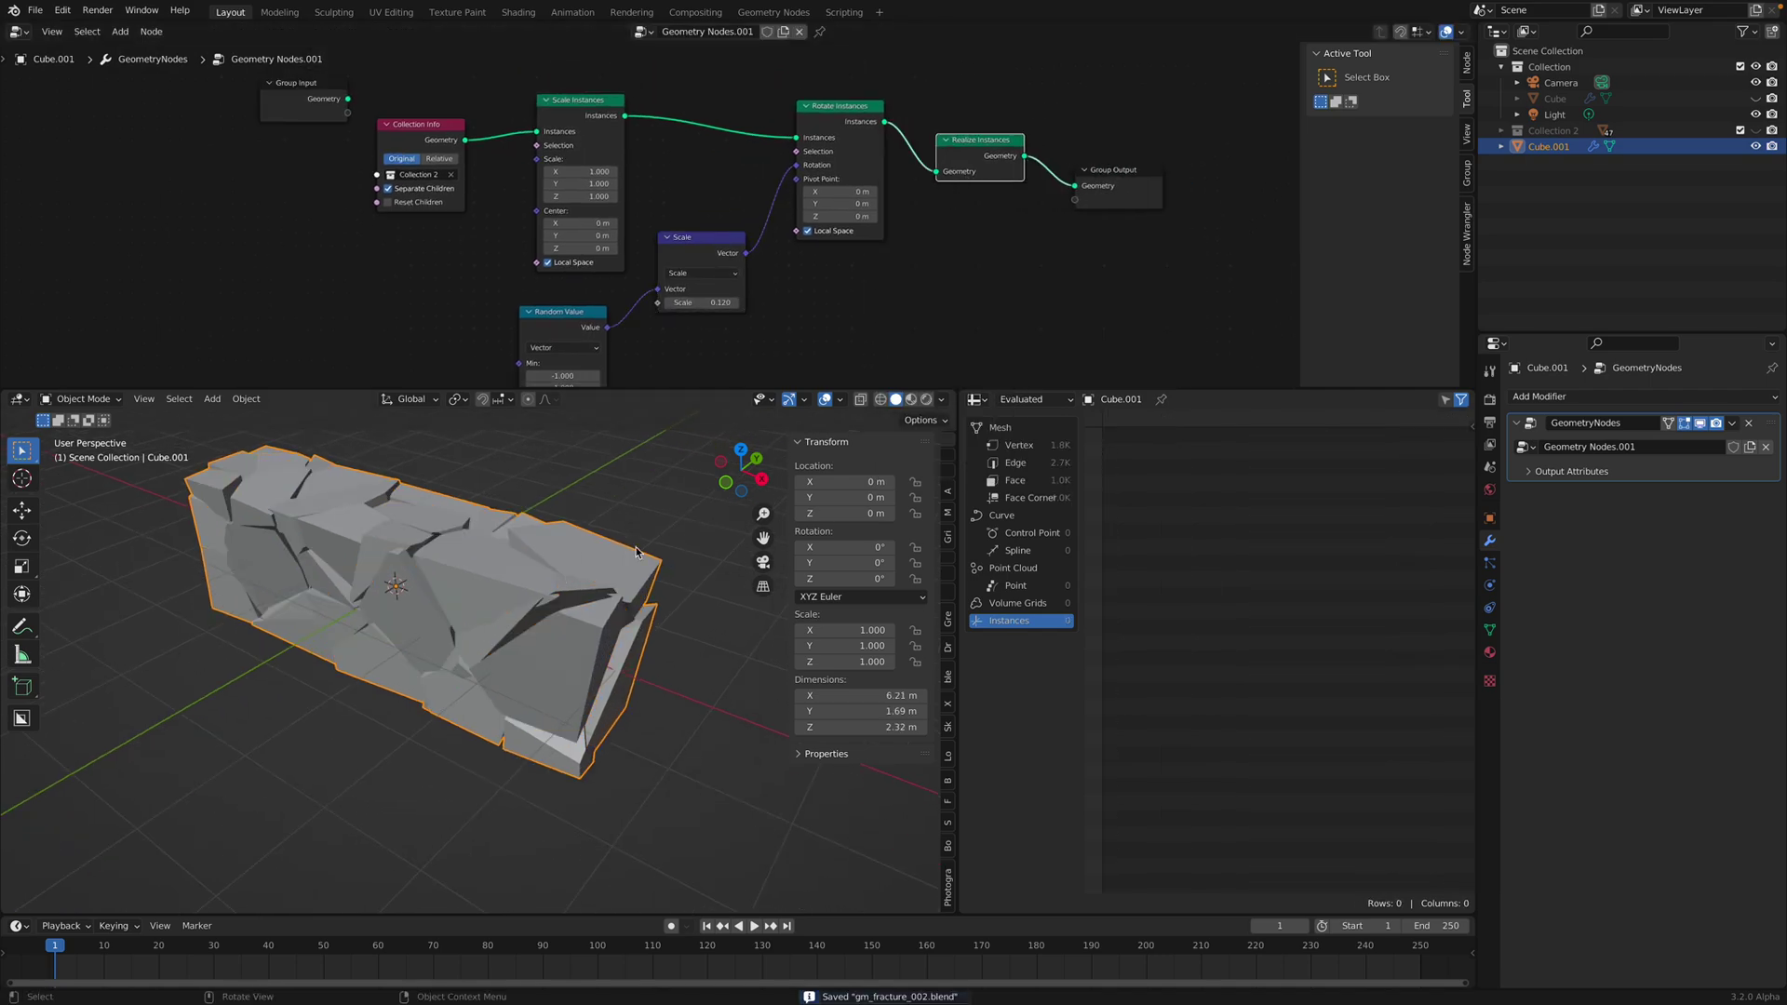
- Add a Remesh modifier to the fractured object after its geometry nodes
middle_click_drag(636, 551, 574, 595)
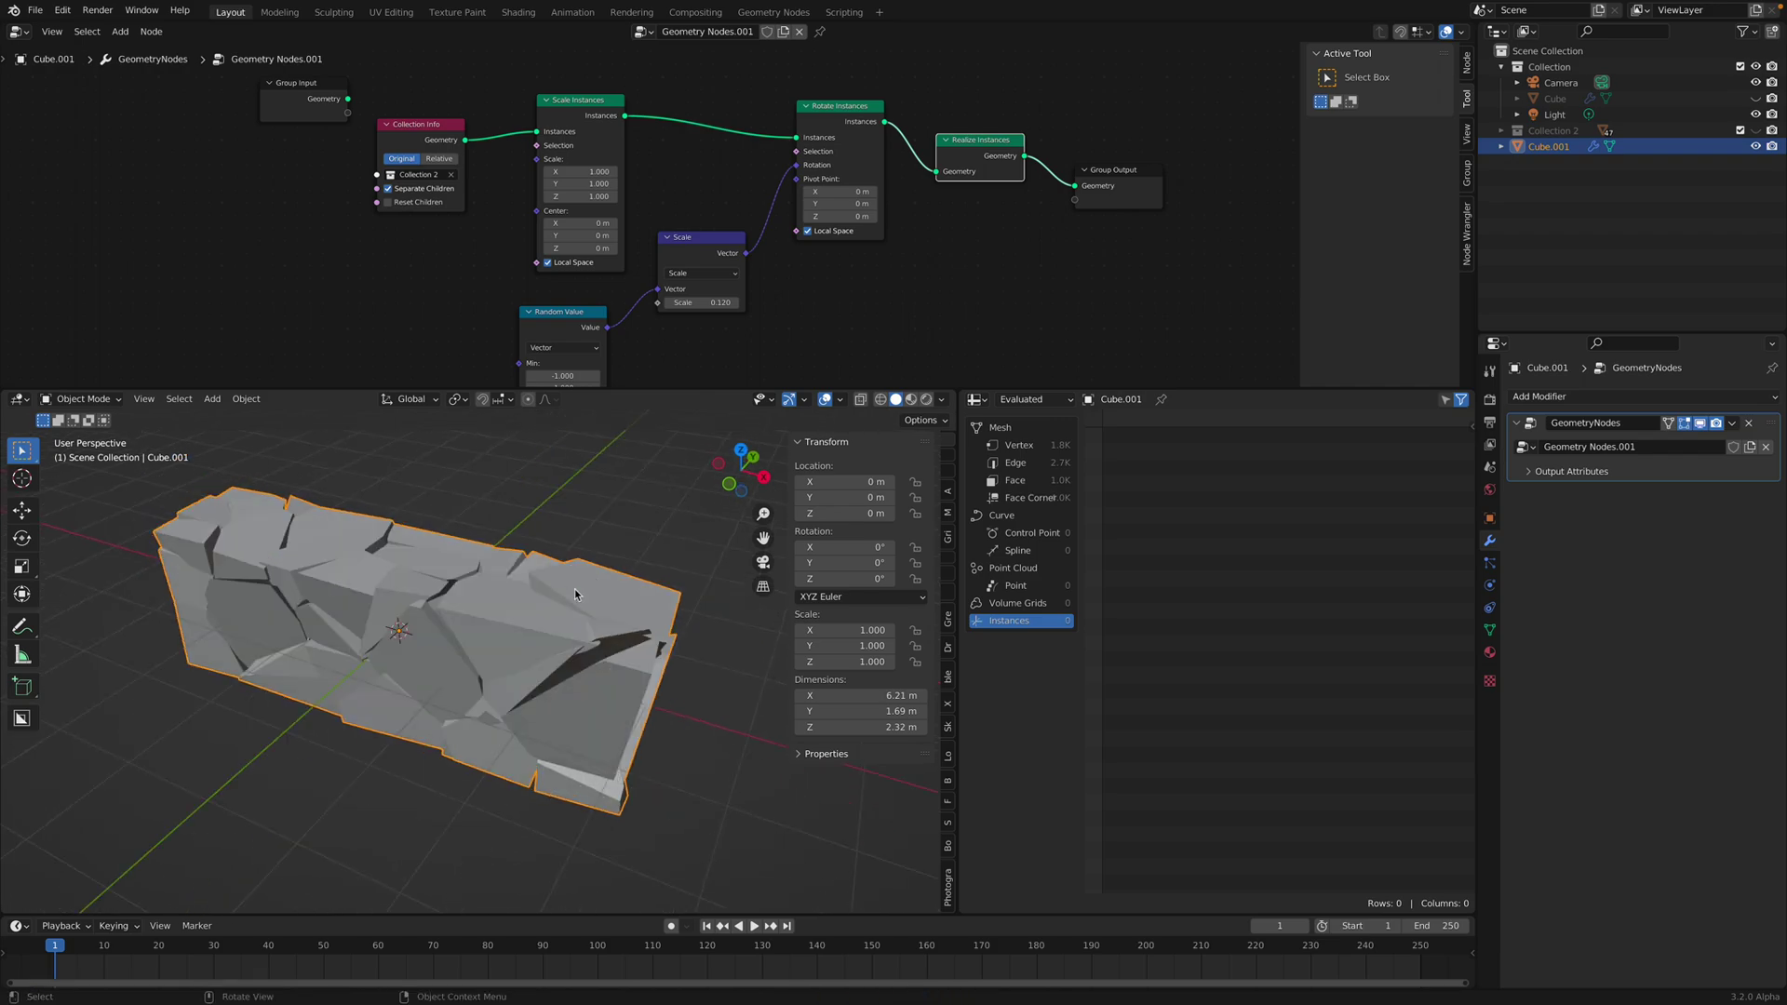
left_click(1619, 397)
left_click(1448, 617)
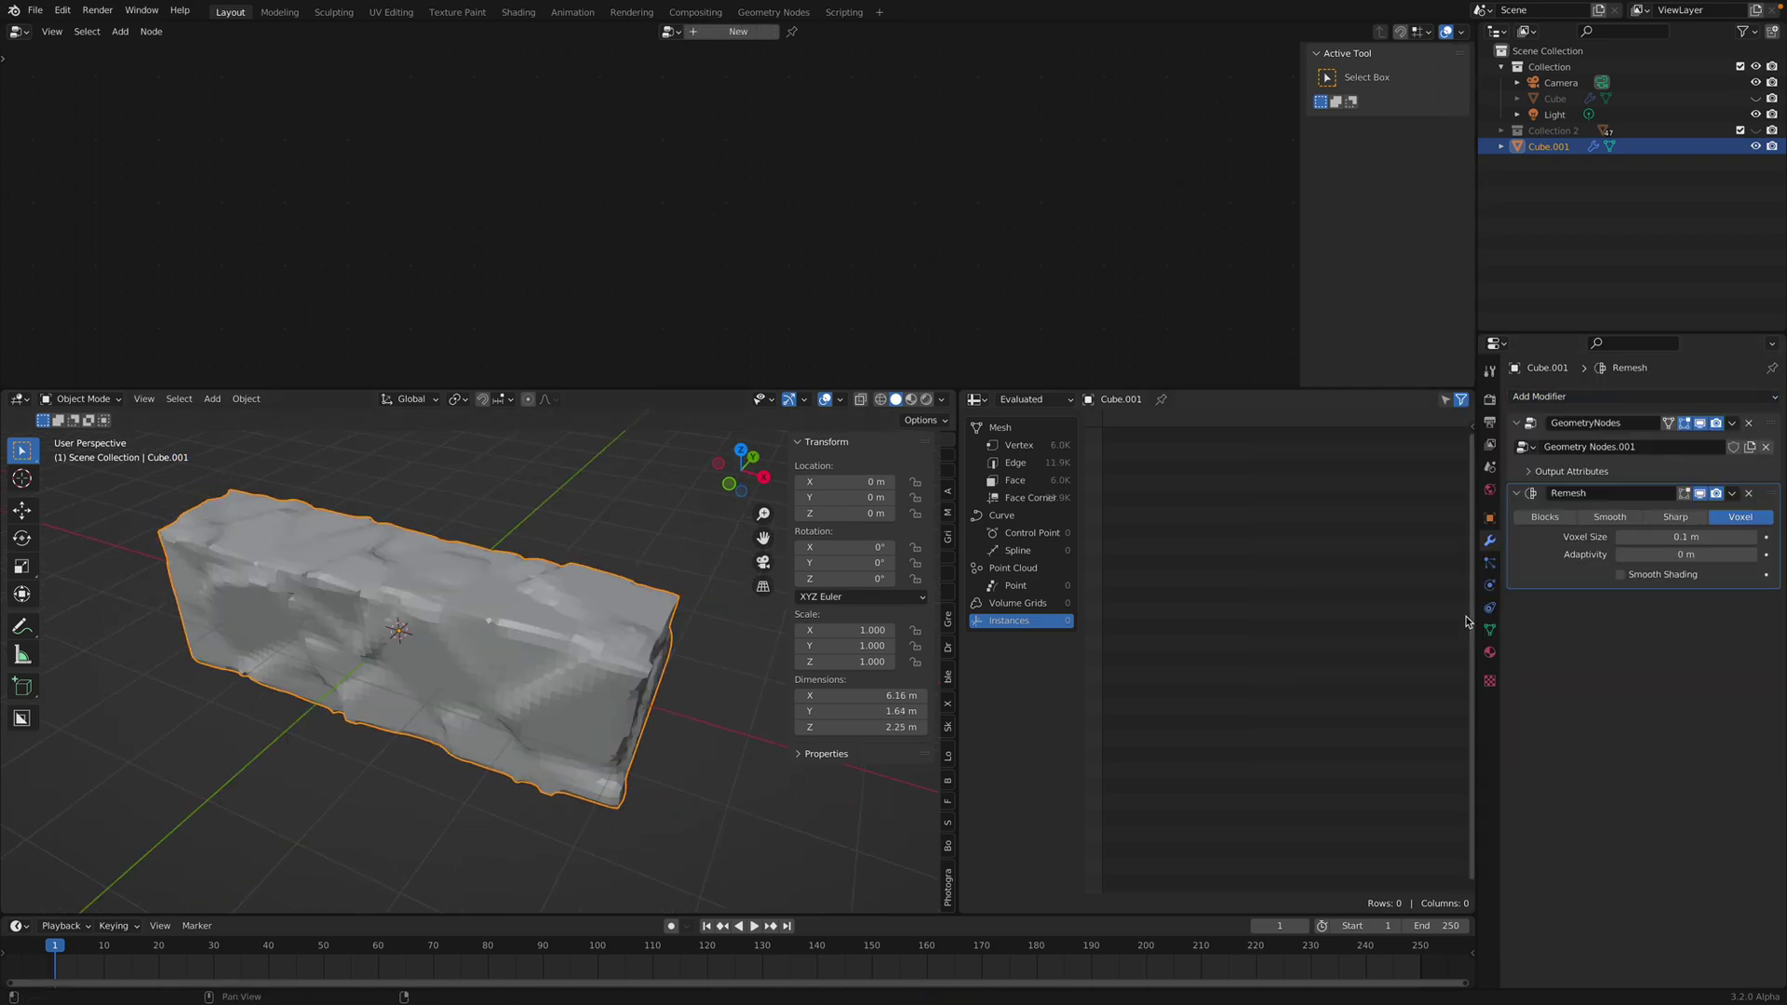
- Set the Remesh modifier's voxel size to 0.02 m and enable smooth shading
left_click(1648, 535)
type("0.0")
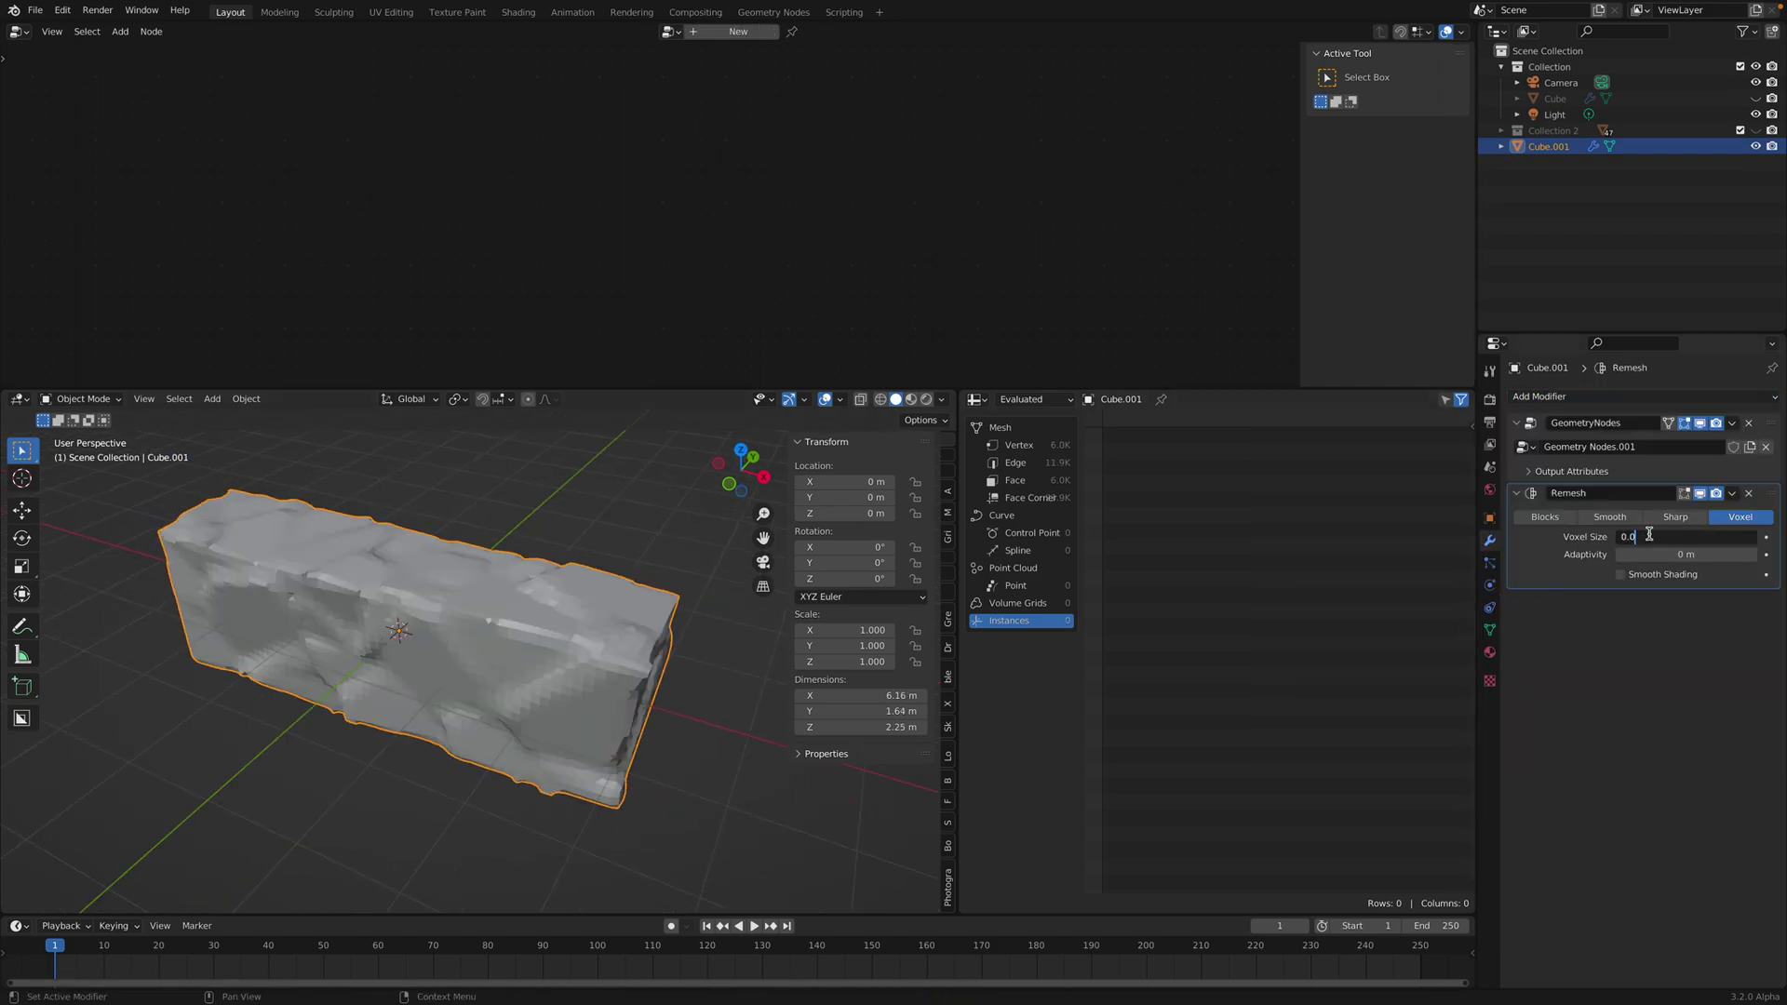
type("2")
key("Return")
mouse_move(568, 596)
middle_mouse_down()
mouse_move(637, 518)
mouse_move(595, 558)
middle_mouse_up()
left_click(635, 498)
- Set the Scale node feeding the instance rotation to 0.060 and remove the Remesh modifier
left_click(1759, 430)
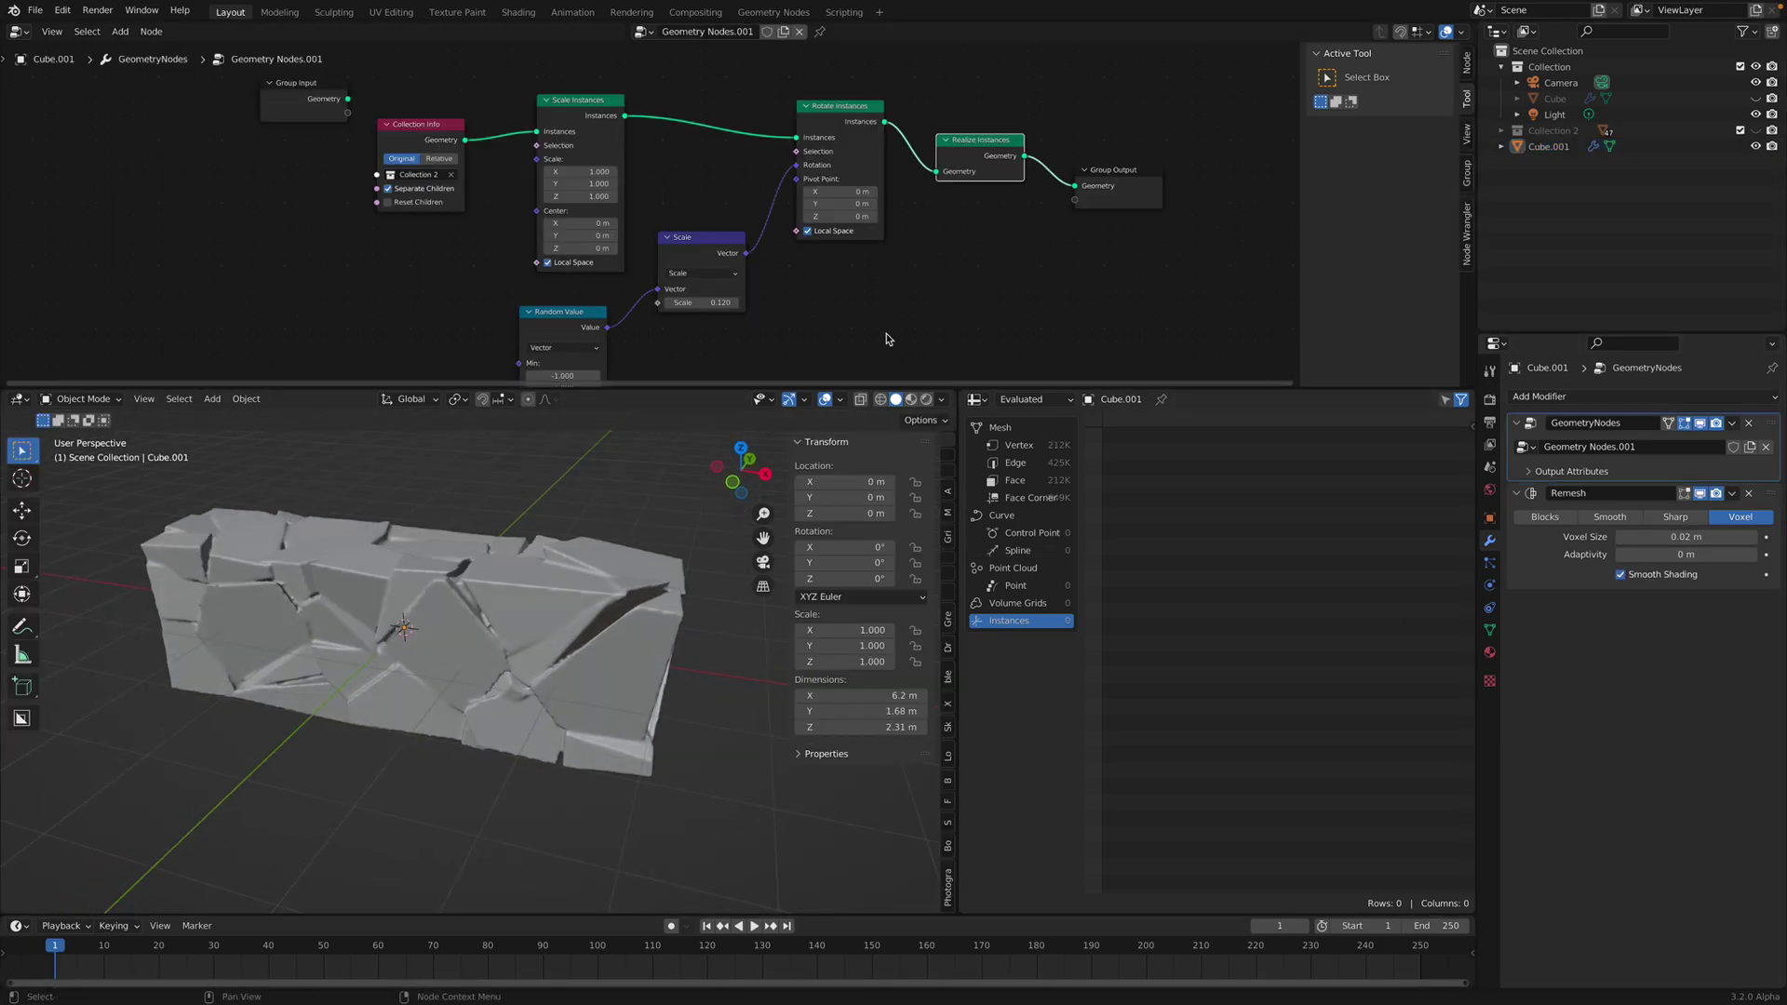
mouse_move(701, 302)
left_mouse_down()
mouse_move(738, 303)
mouse_move(649, 302)
mouse_move(691, 302)
left_mouse_up()
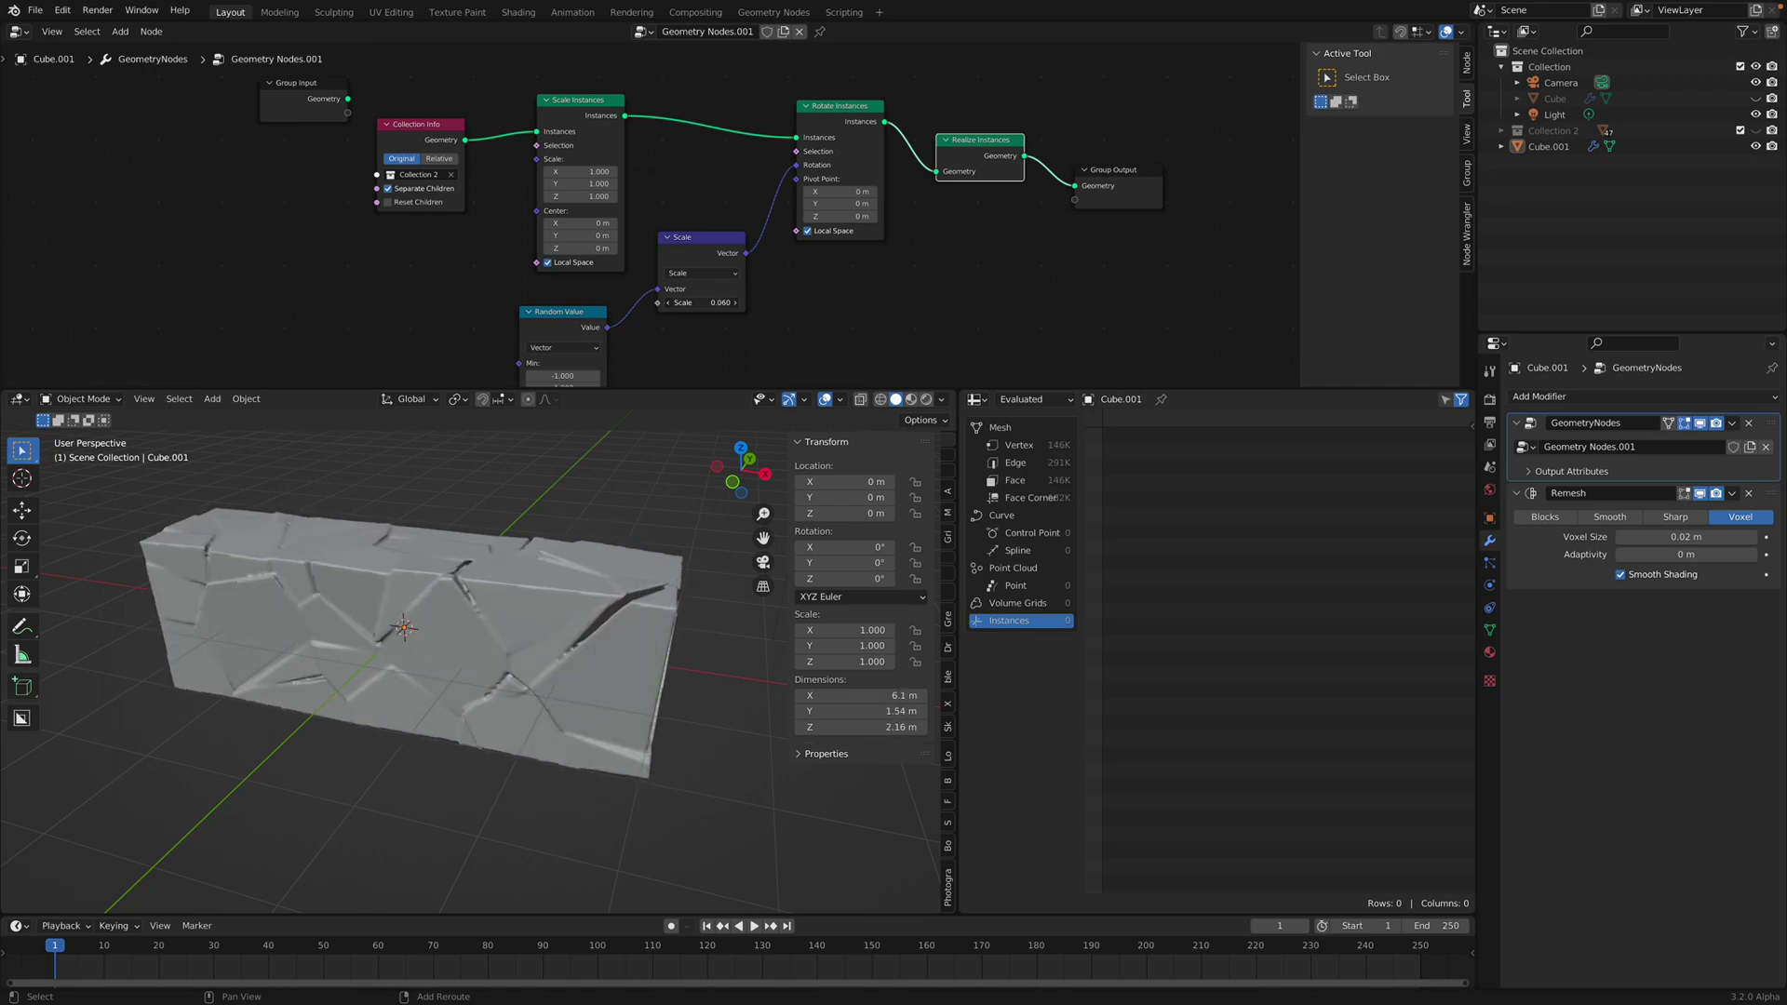
left_click(1750, 500)
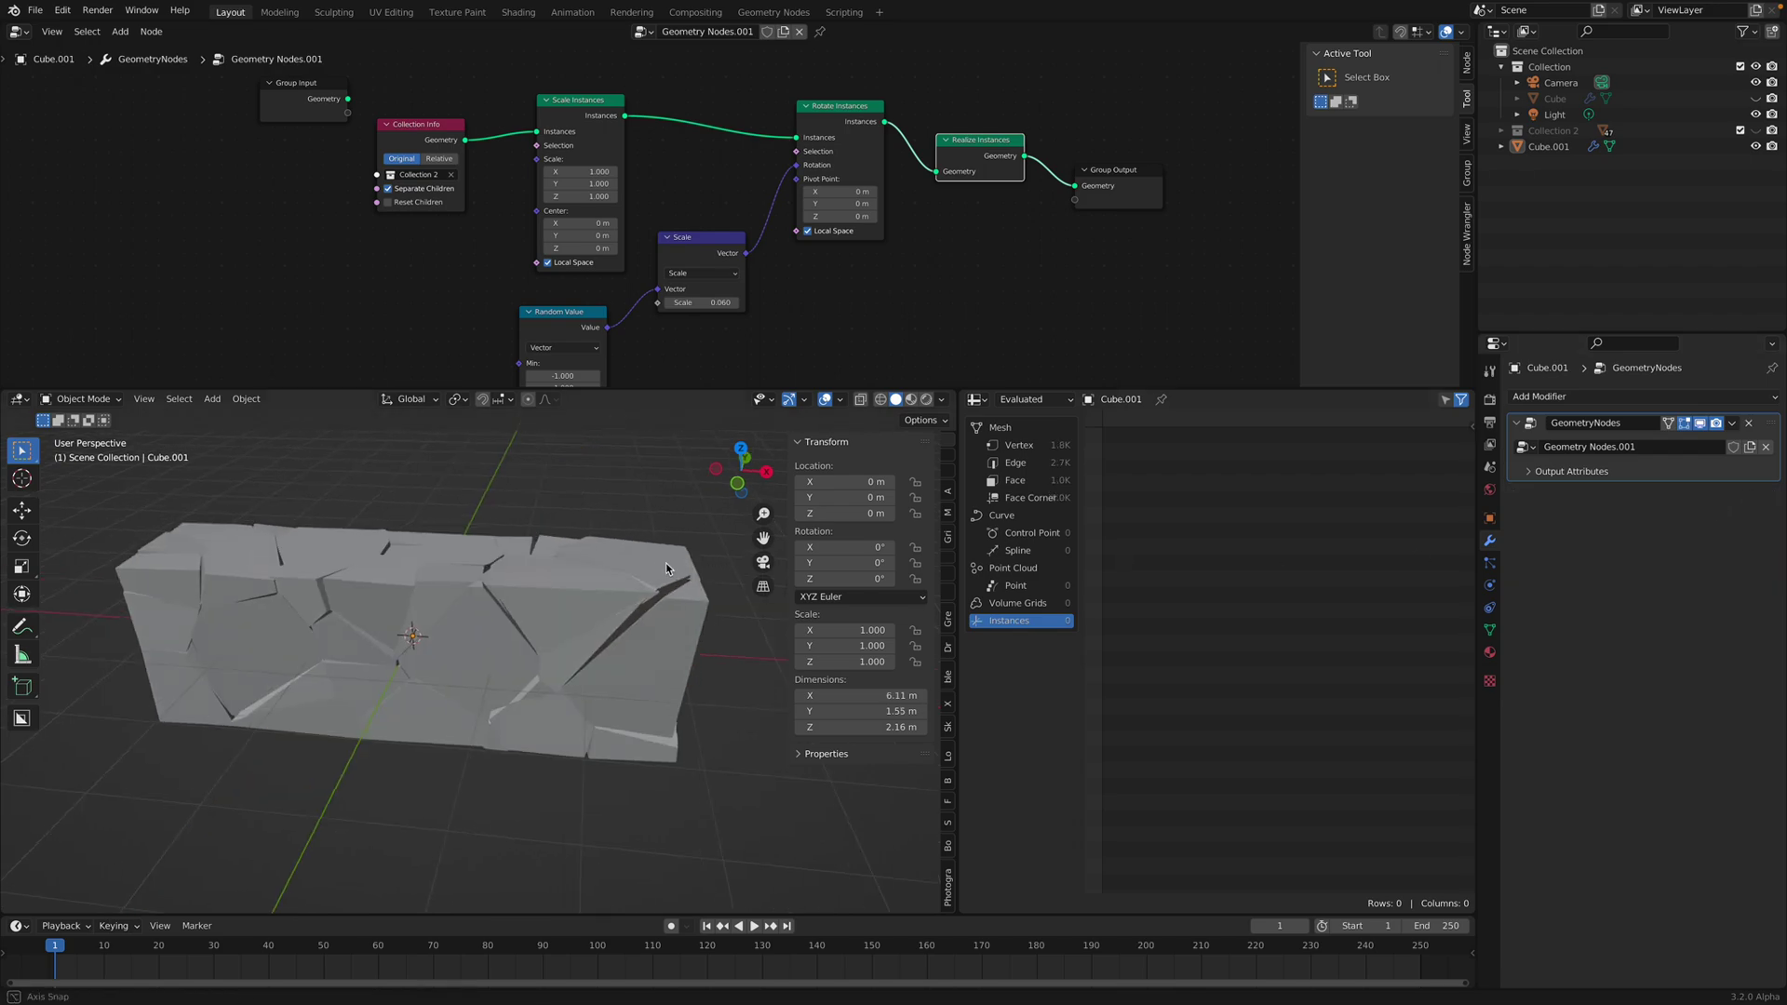
- Try a Bevel modifier on the fractured object after its geometry nodes
left_click(613, 584)
left_click(1559, 400)
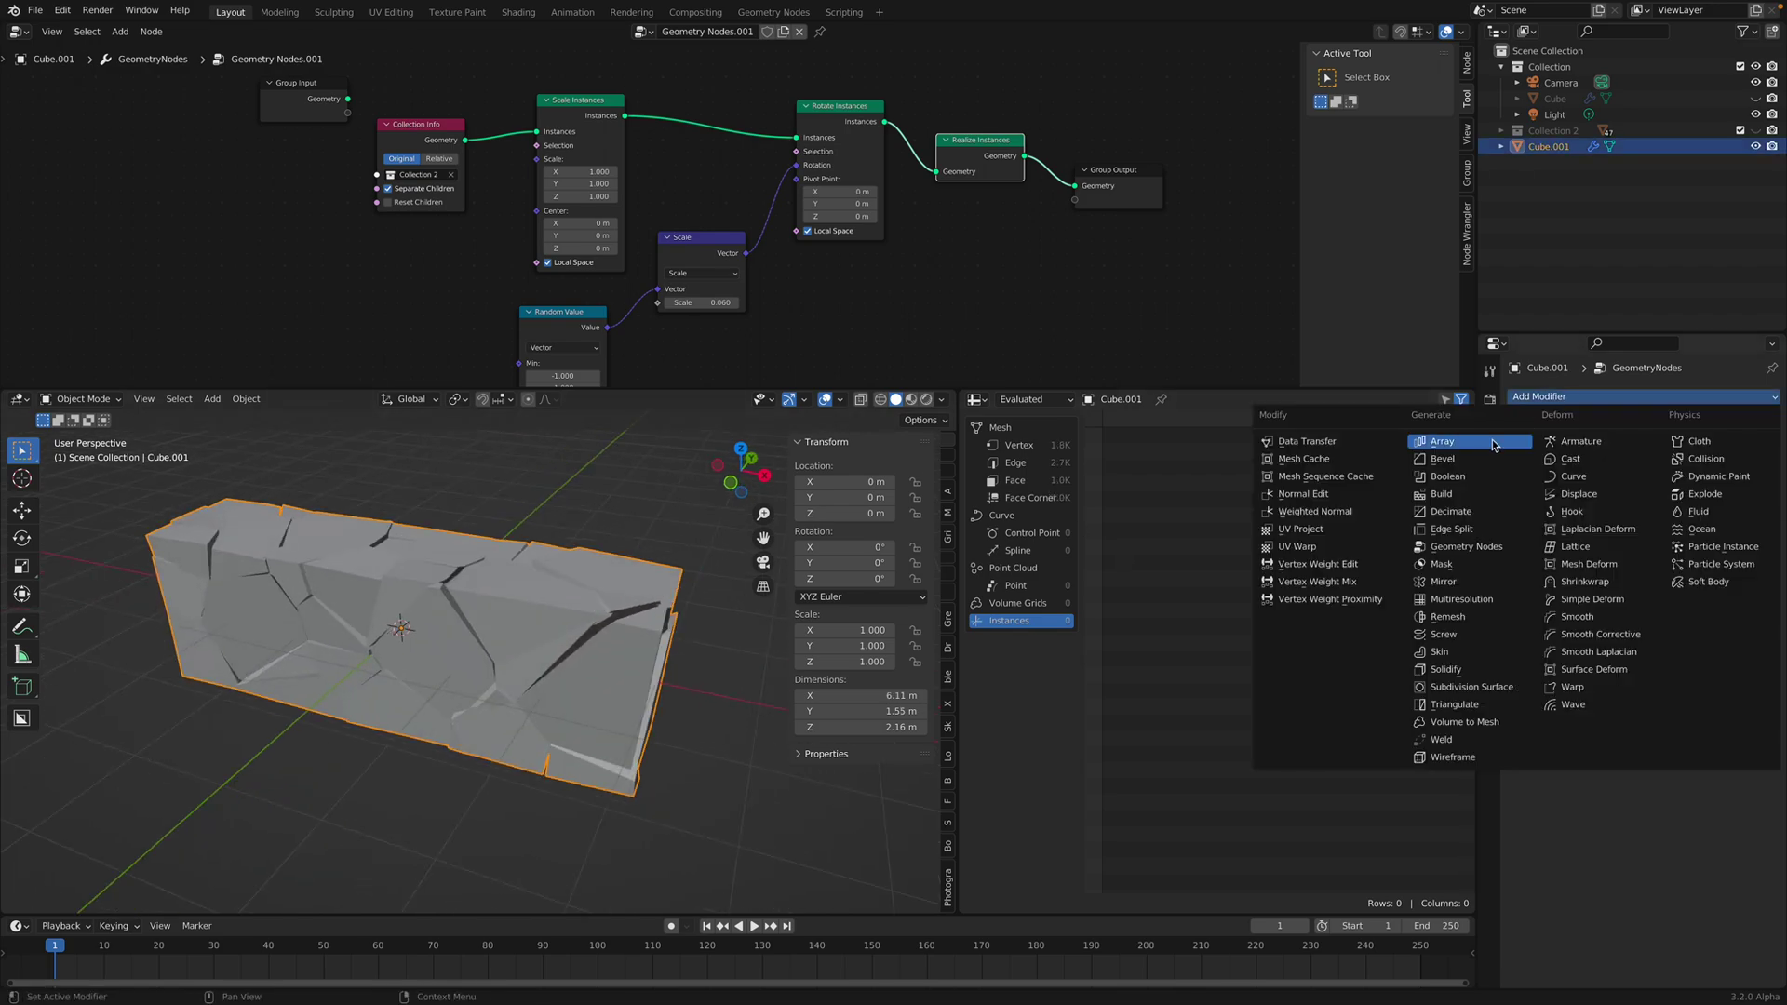
left_click(1474, 462)
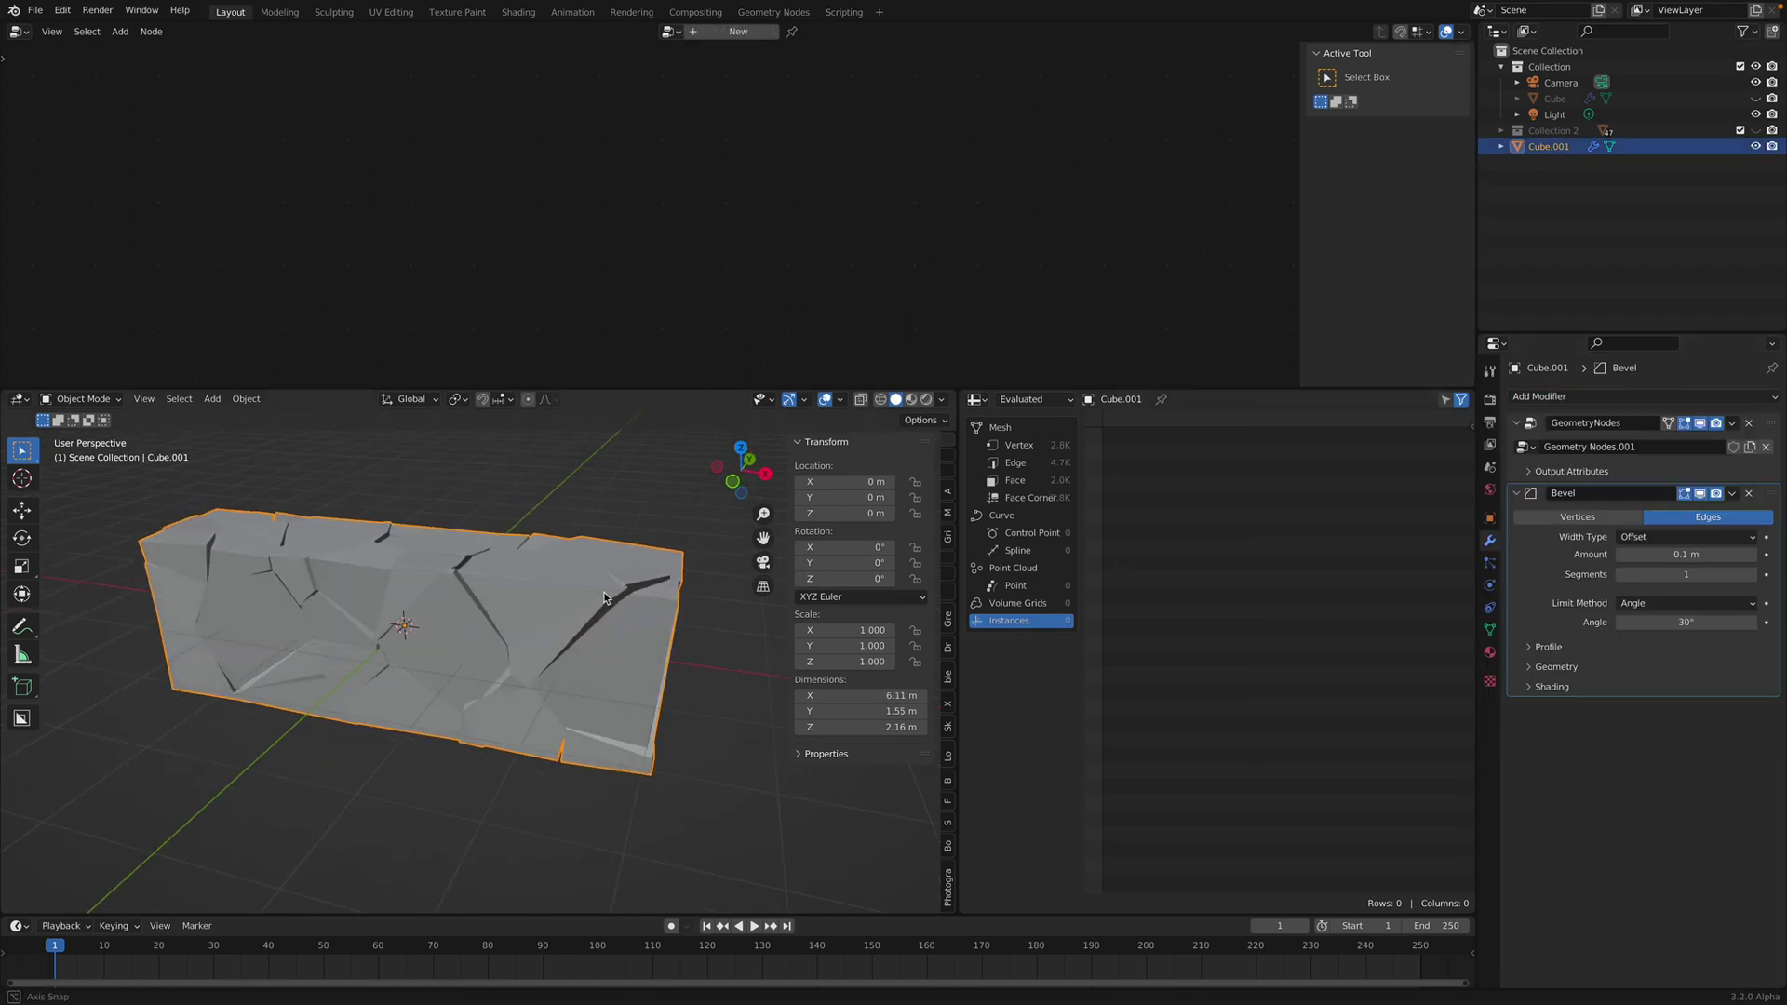
left_click(1750, 493)
- Examine the fractured object's mesh in wireframe shading and return to solid shading
mouse_move(545, 656)
middle_mouse_down()
mouse_move(570, 672)
mouse_move(552, 685)
mouse_move(542, 649)
mouse_move(579, 657)
middle_mouse_up()
key("z")
left_click(521, 682)
key("z")
left_click(579, 657)
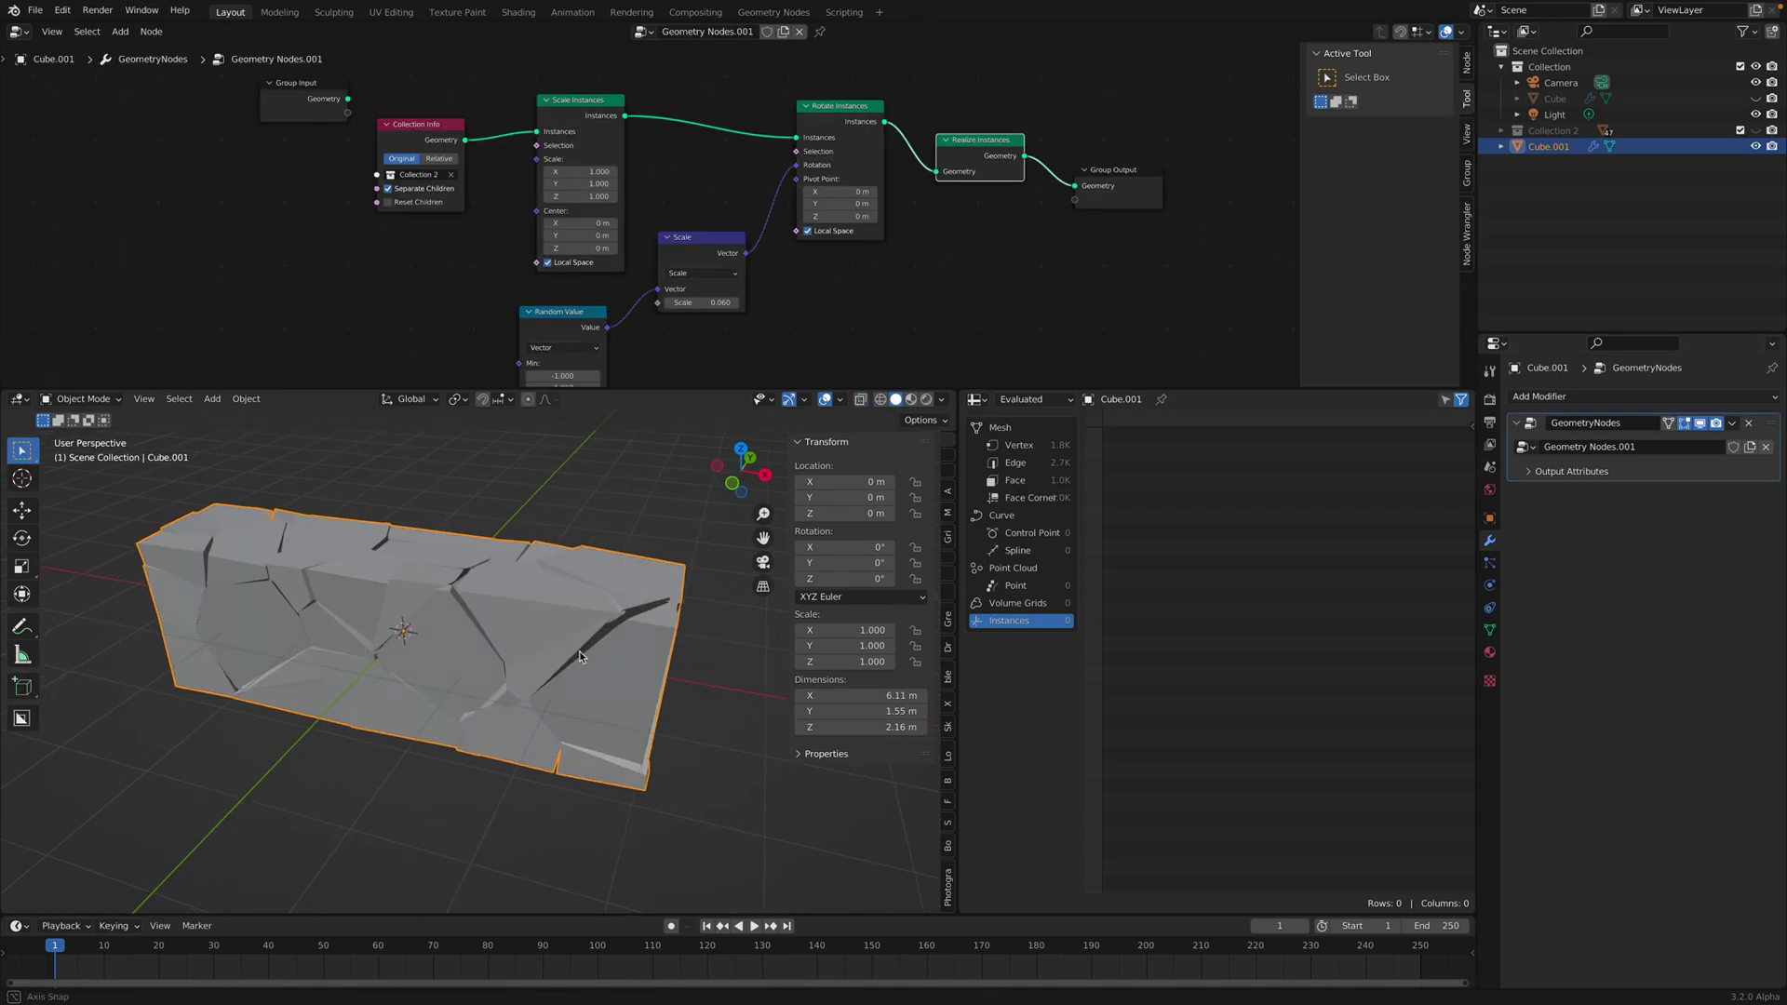
- Try a Remesh modifier on the fractured object and examine its mesh density in wireframe
left_click(1573, 397)
left_click(1466, 617)
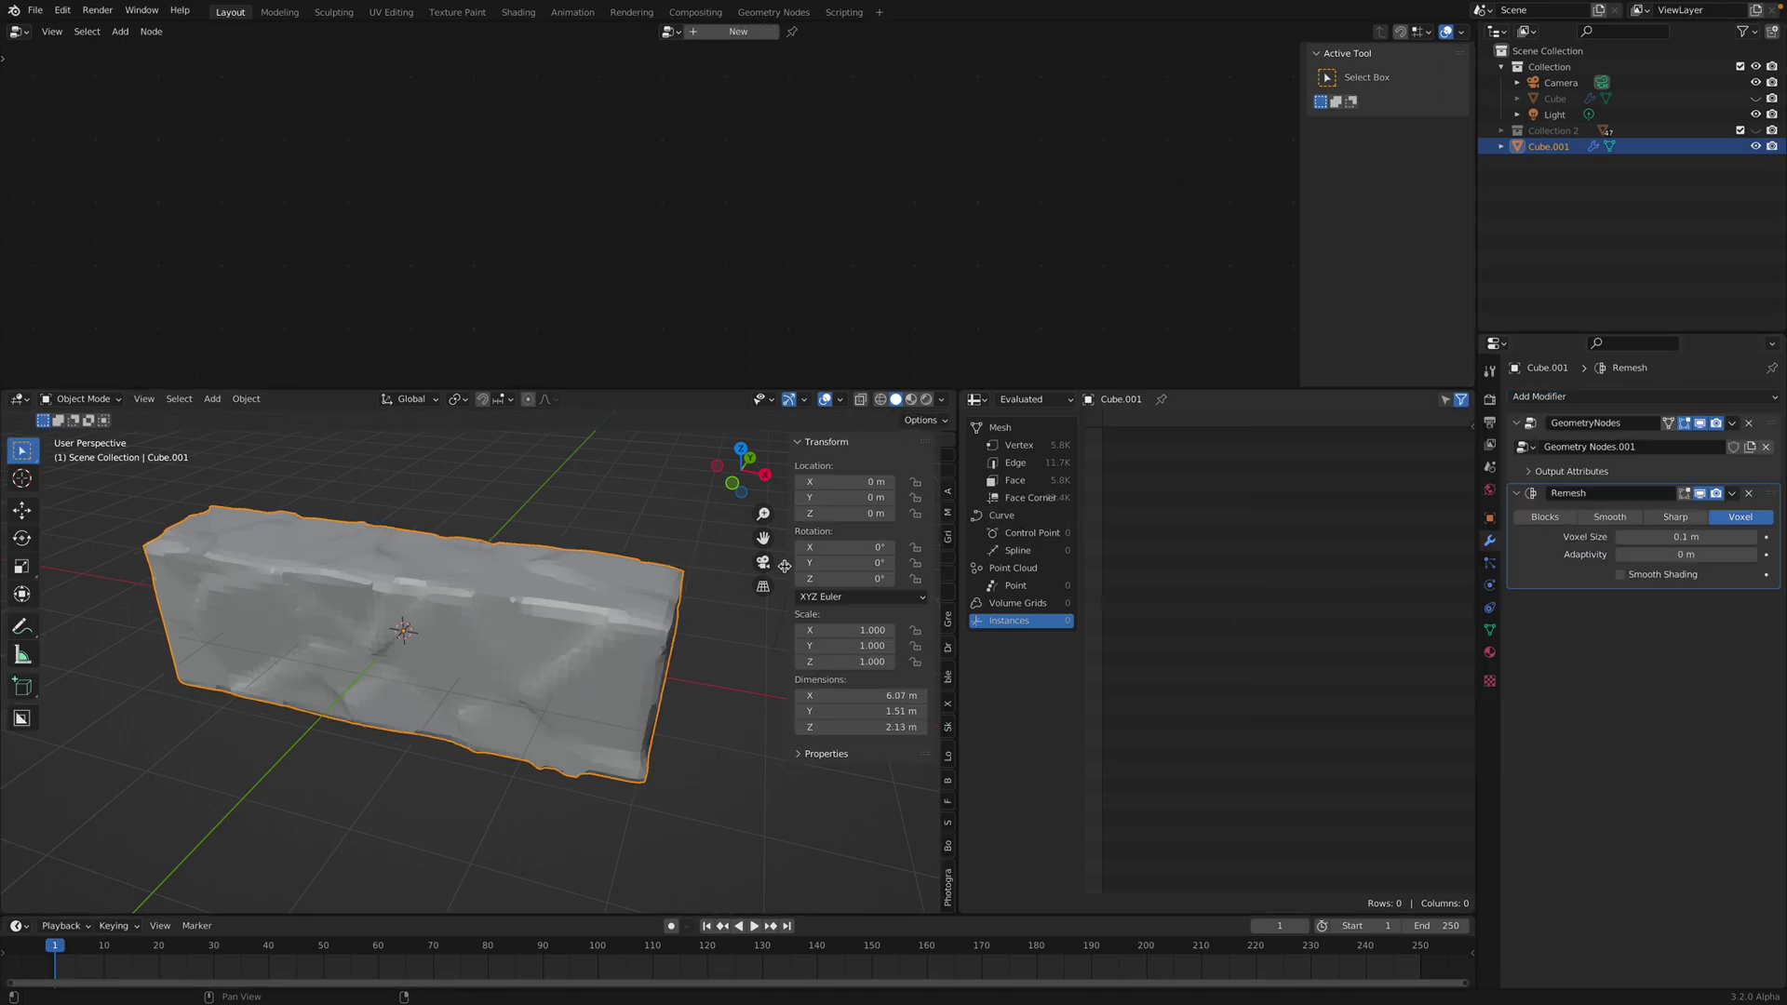
left_click(642, 572)
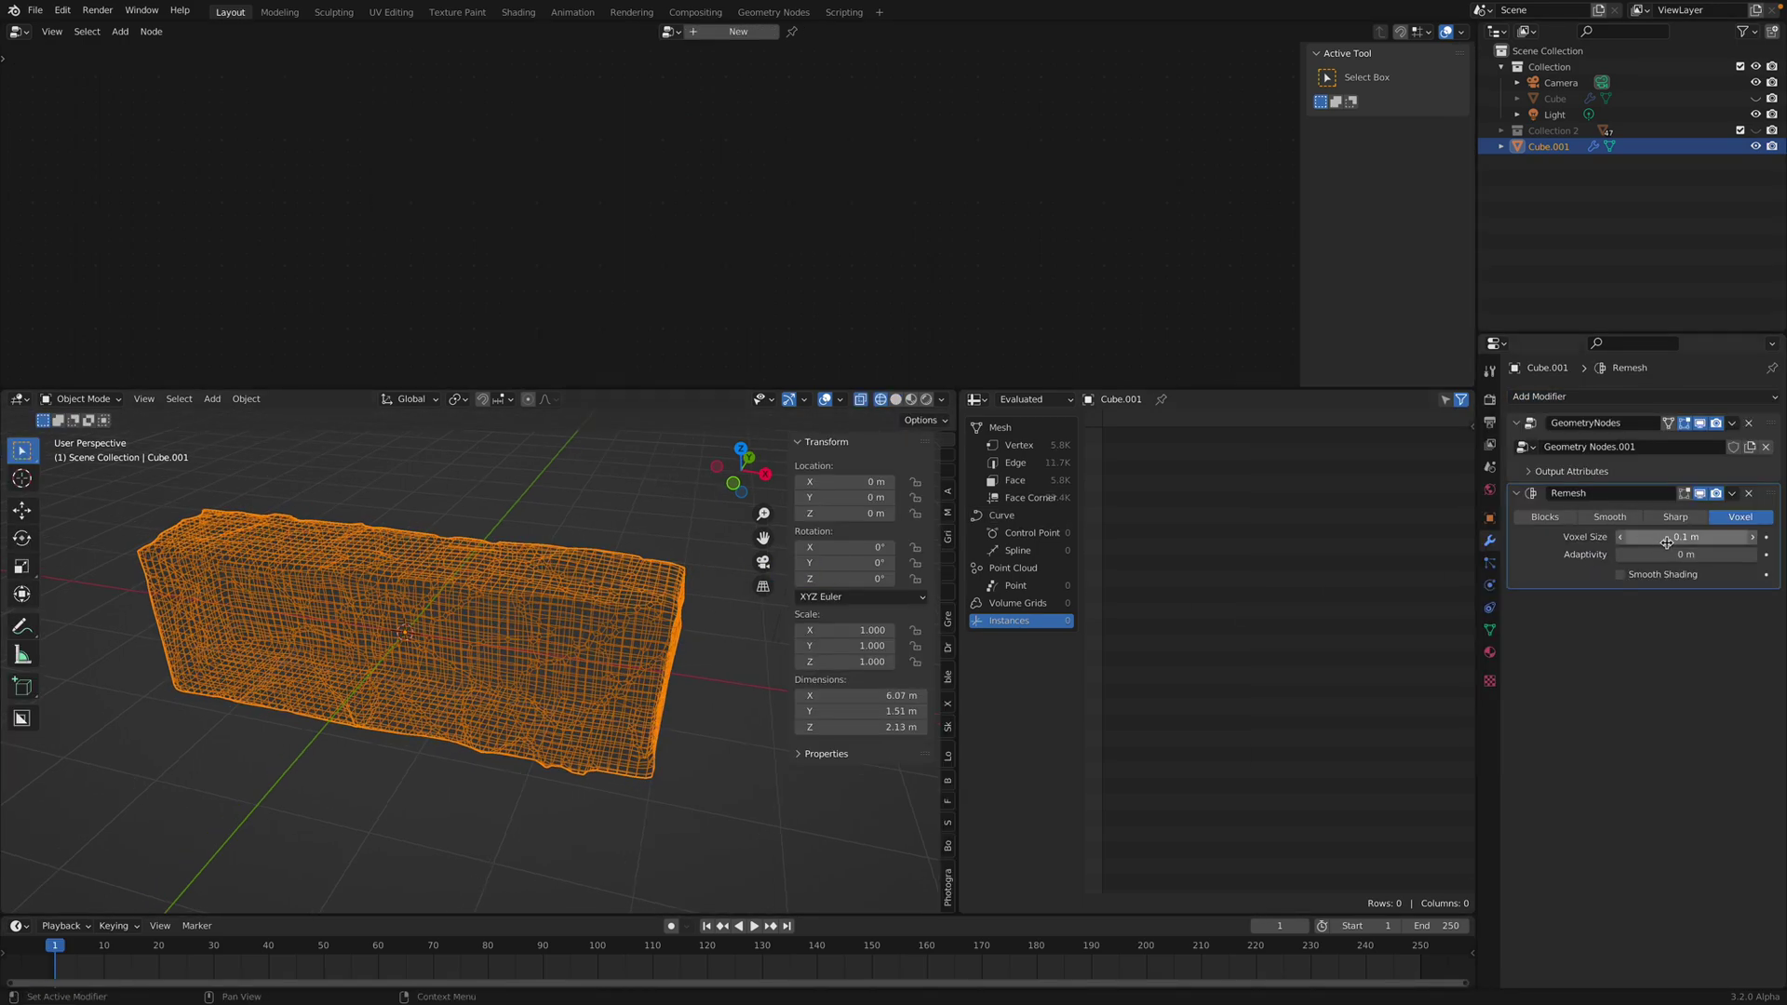
left_click(1751, 494)
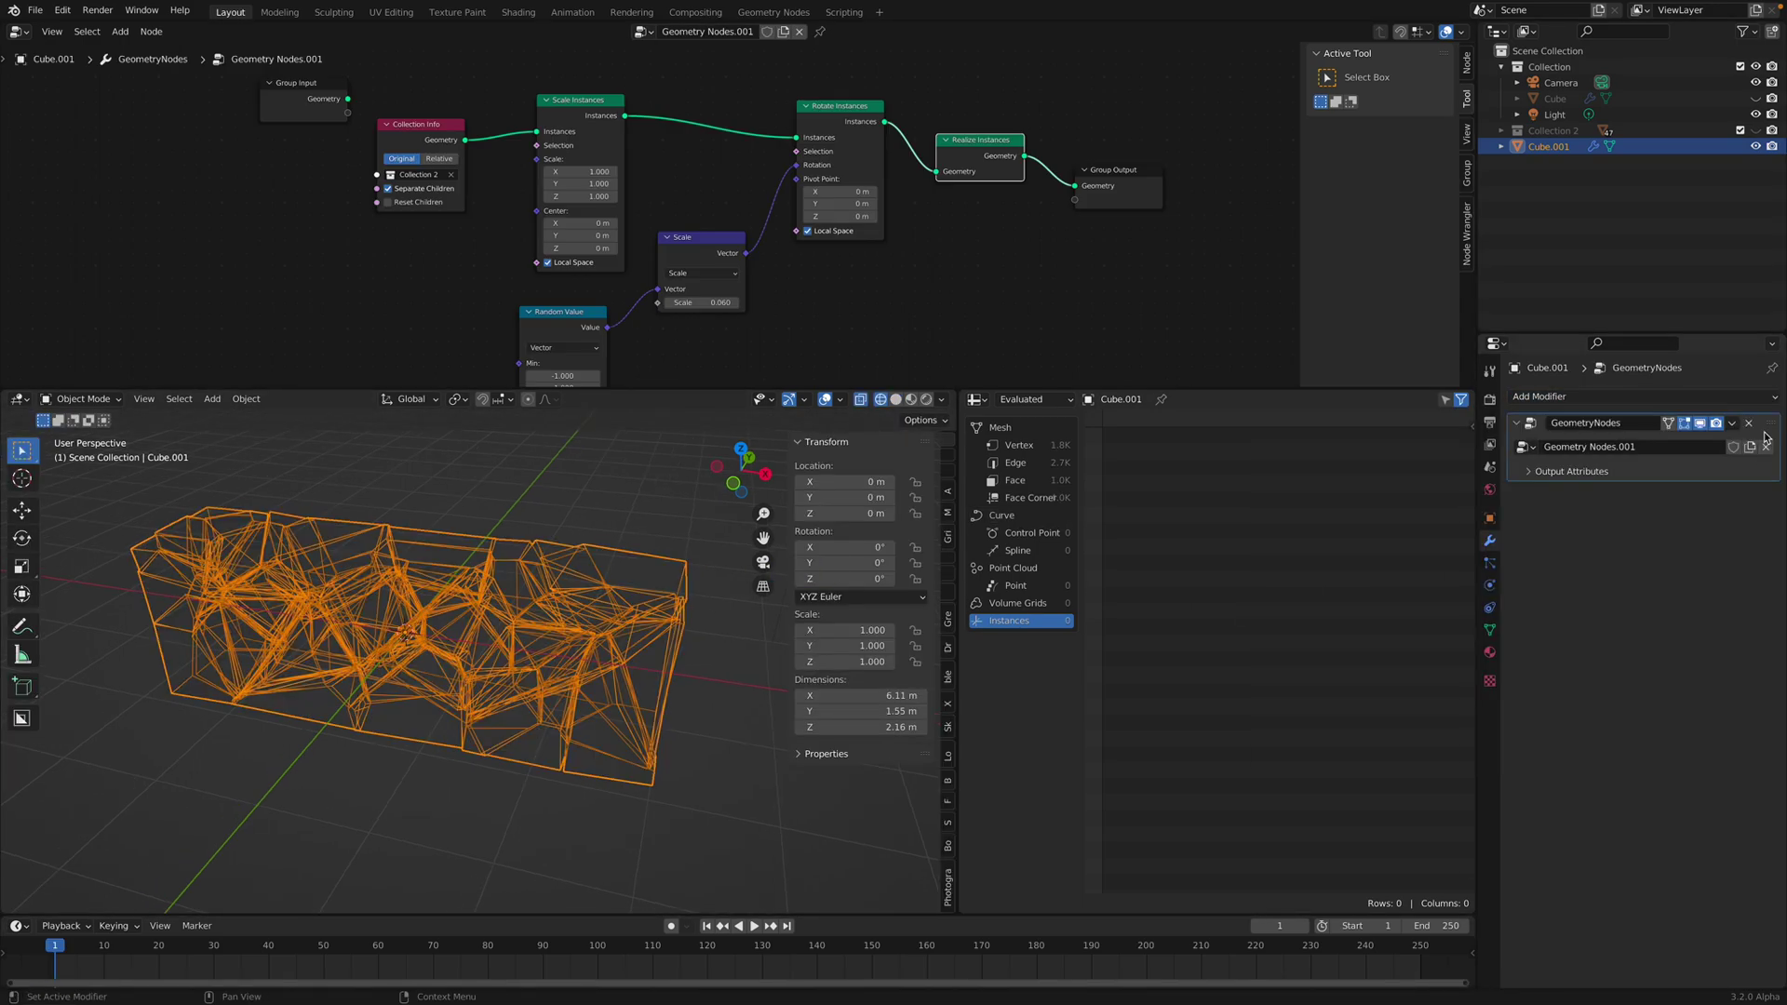
- Space out the nodes and insert a Translate Instances node between Rotate Instances and Realize Instances
left_click_drag(590, 102, 586, 100)
middle_click_drag(1064, 158, 926, 183)
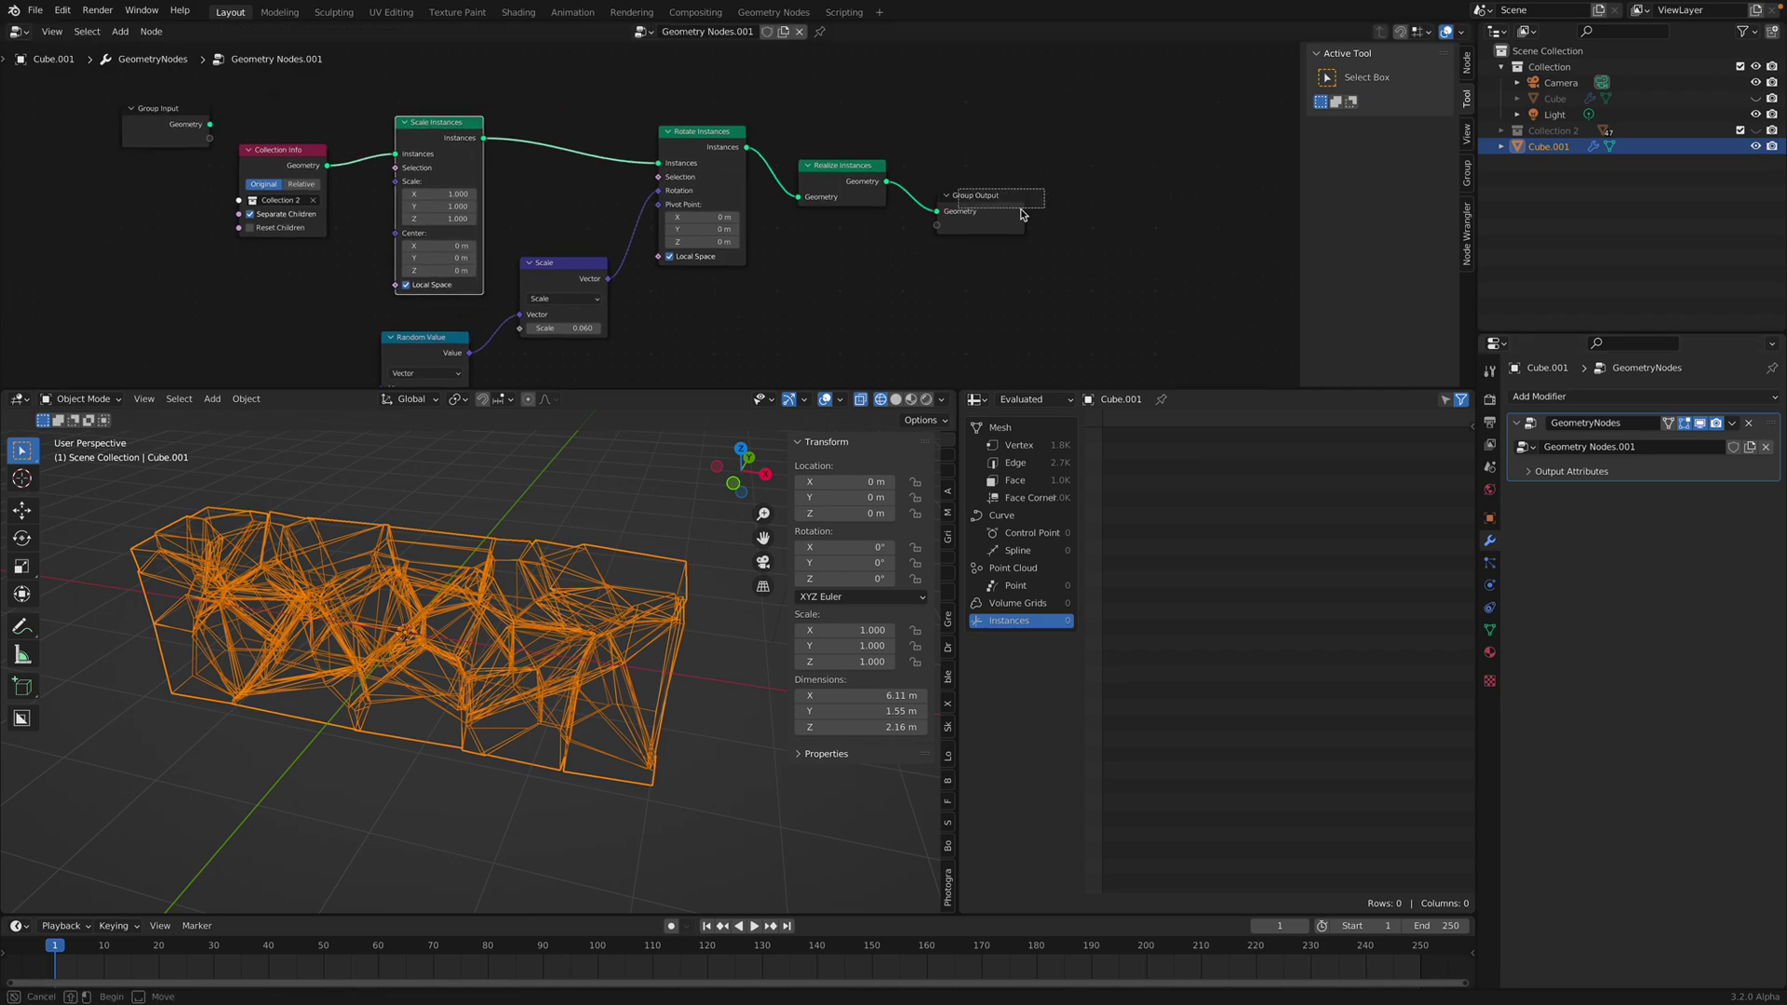
left_click_drag(1020, 211, 1142, 215)
left_click_drag(870, 172, 933, 190)
left_click_drag(711, 141, 694, 146)
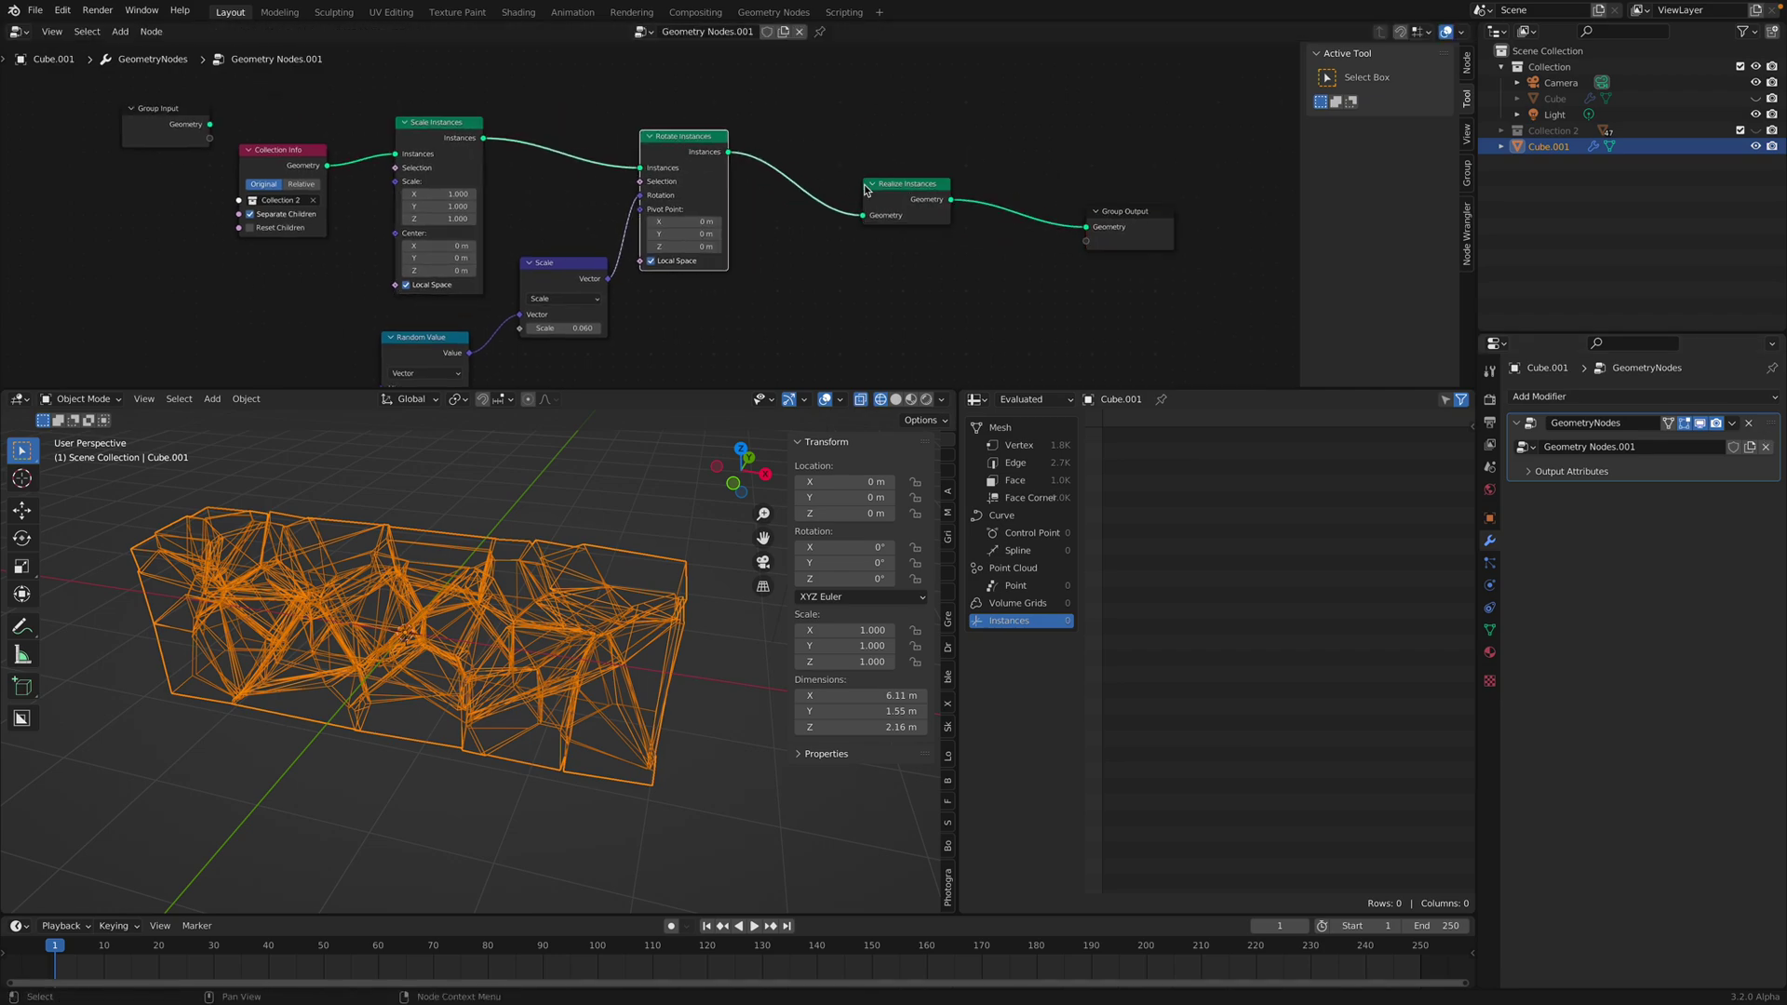
left_click_drag(875, 186, 901, 194)
key("shift+a")
type("str")
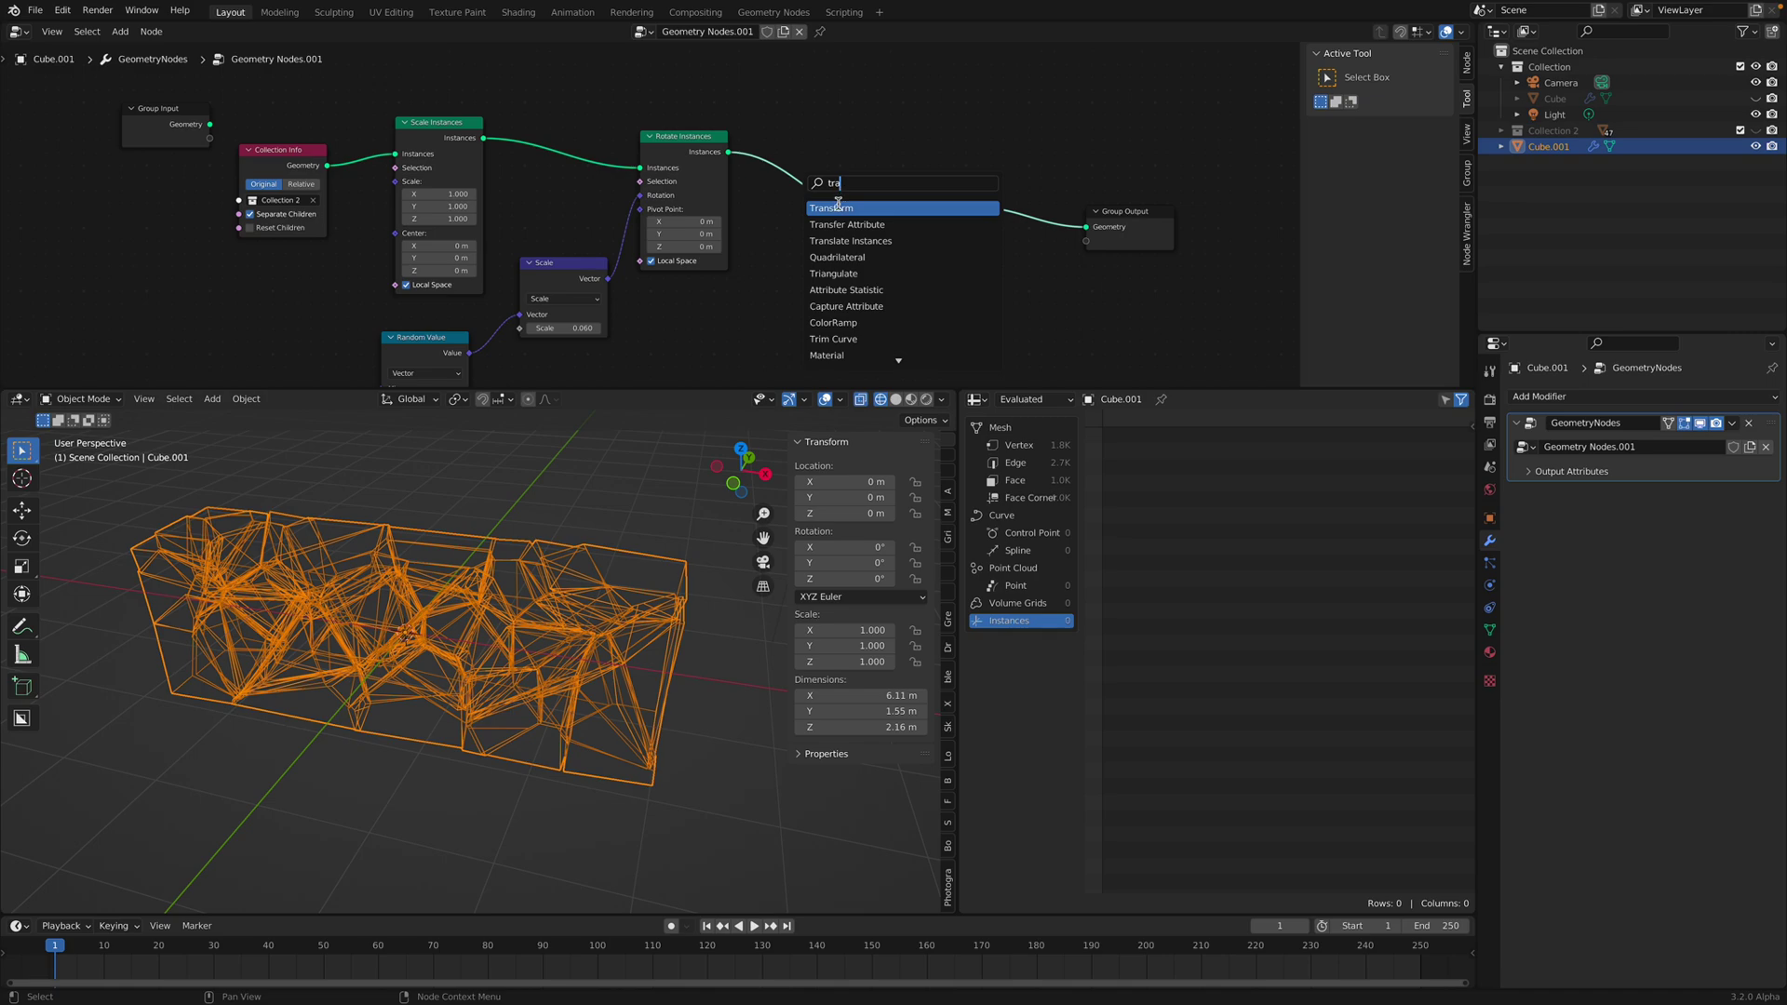
left_click(845, 240)
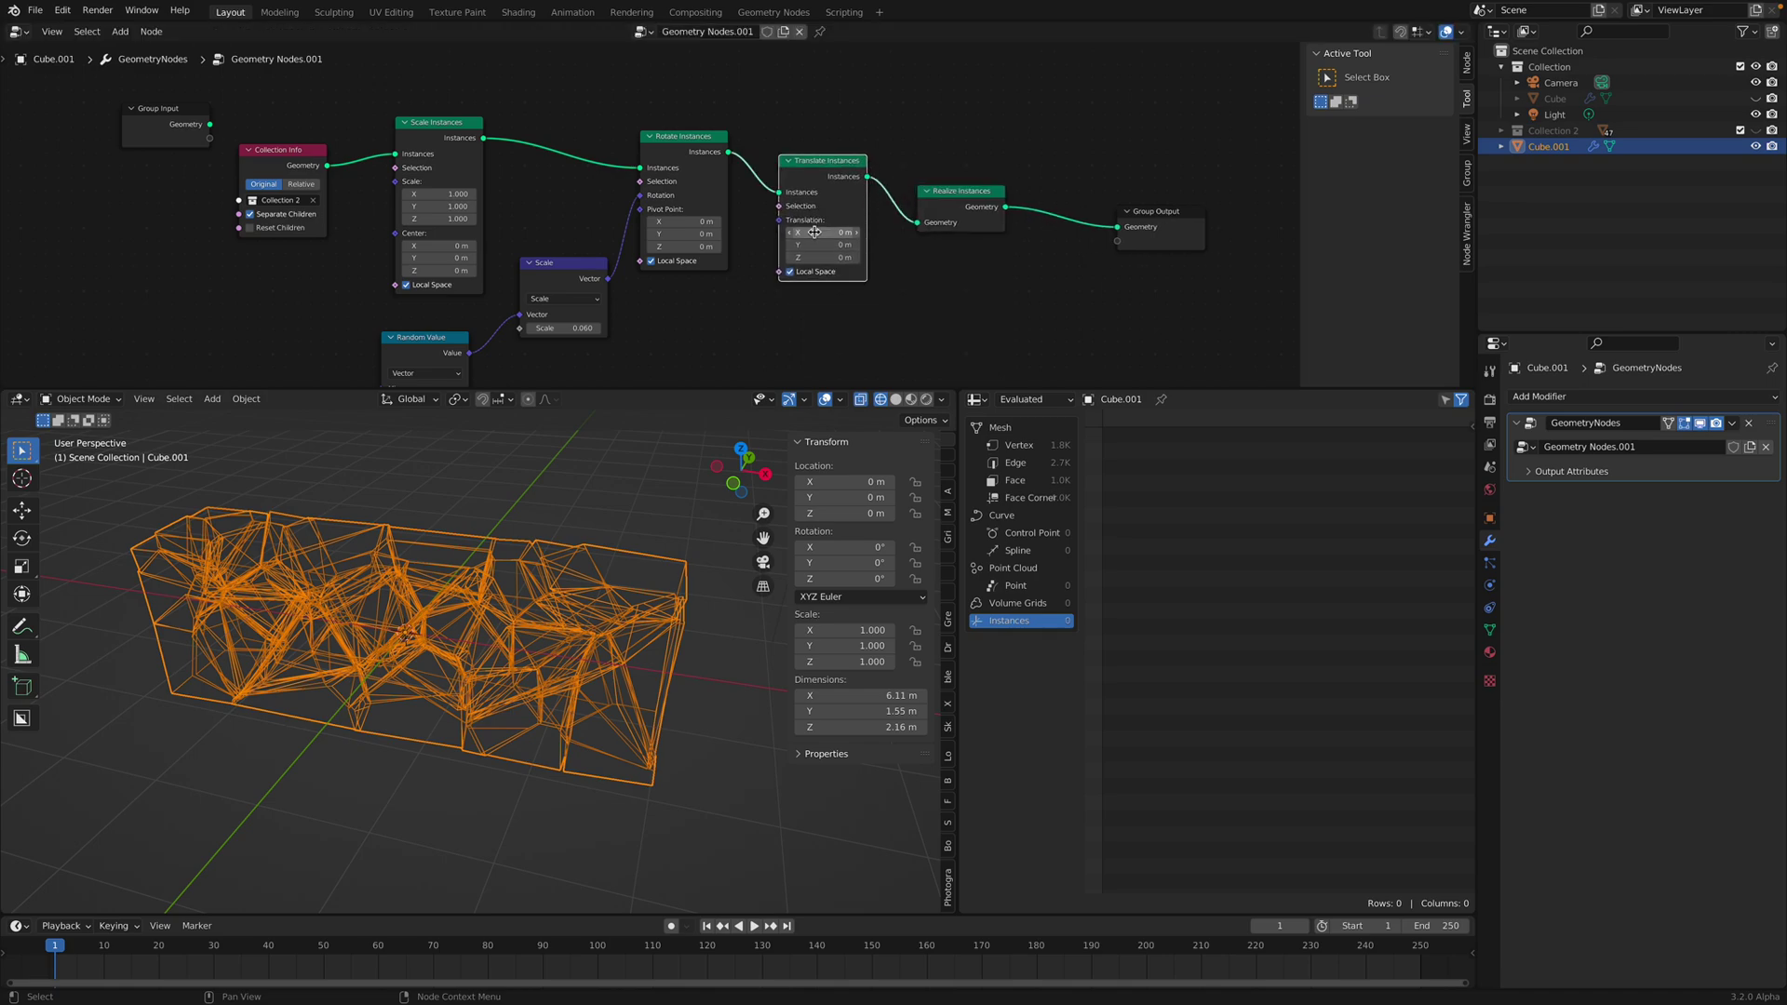
- Add a Position node and place it below the Rotate Instances node
middle_click_drag(815, 231, 841, 200)
key("shift+a")
type("pos")
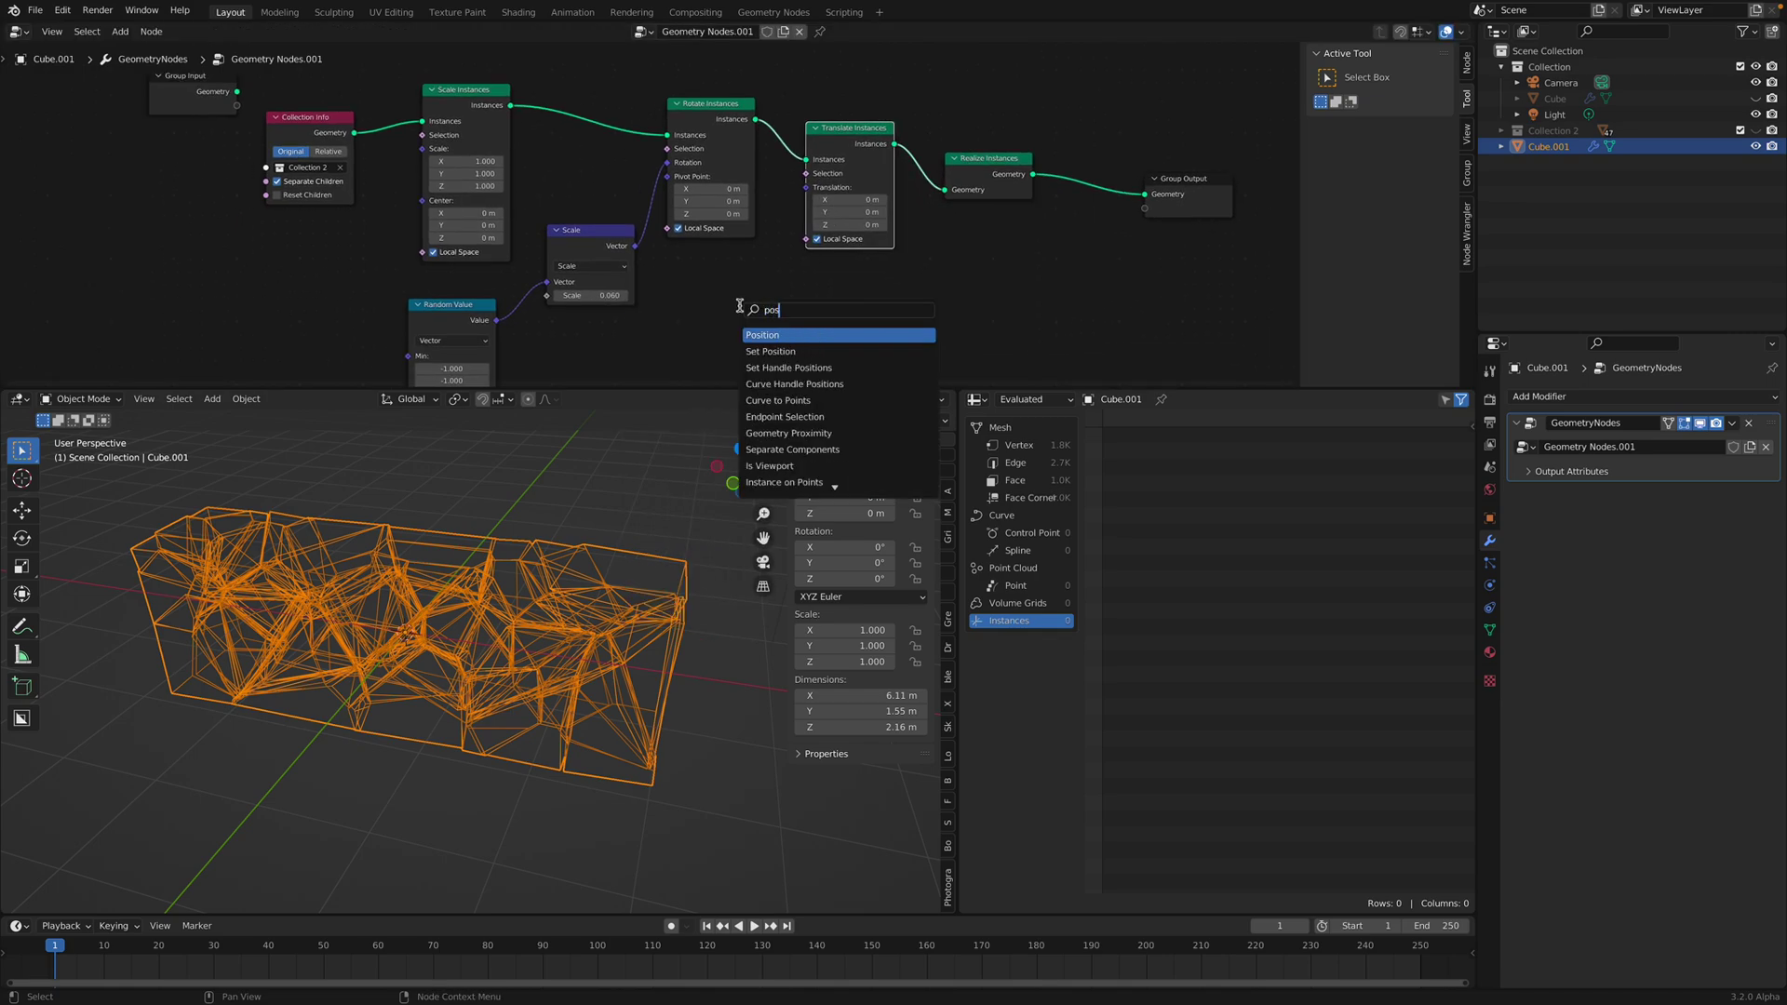
left_click(756, 334)
left_click(704, 341)
middle_click_drag(704, 340, 690, 296)
left_click_drag(689, 292, 652, 290)
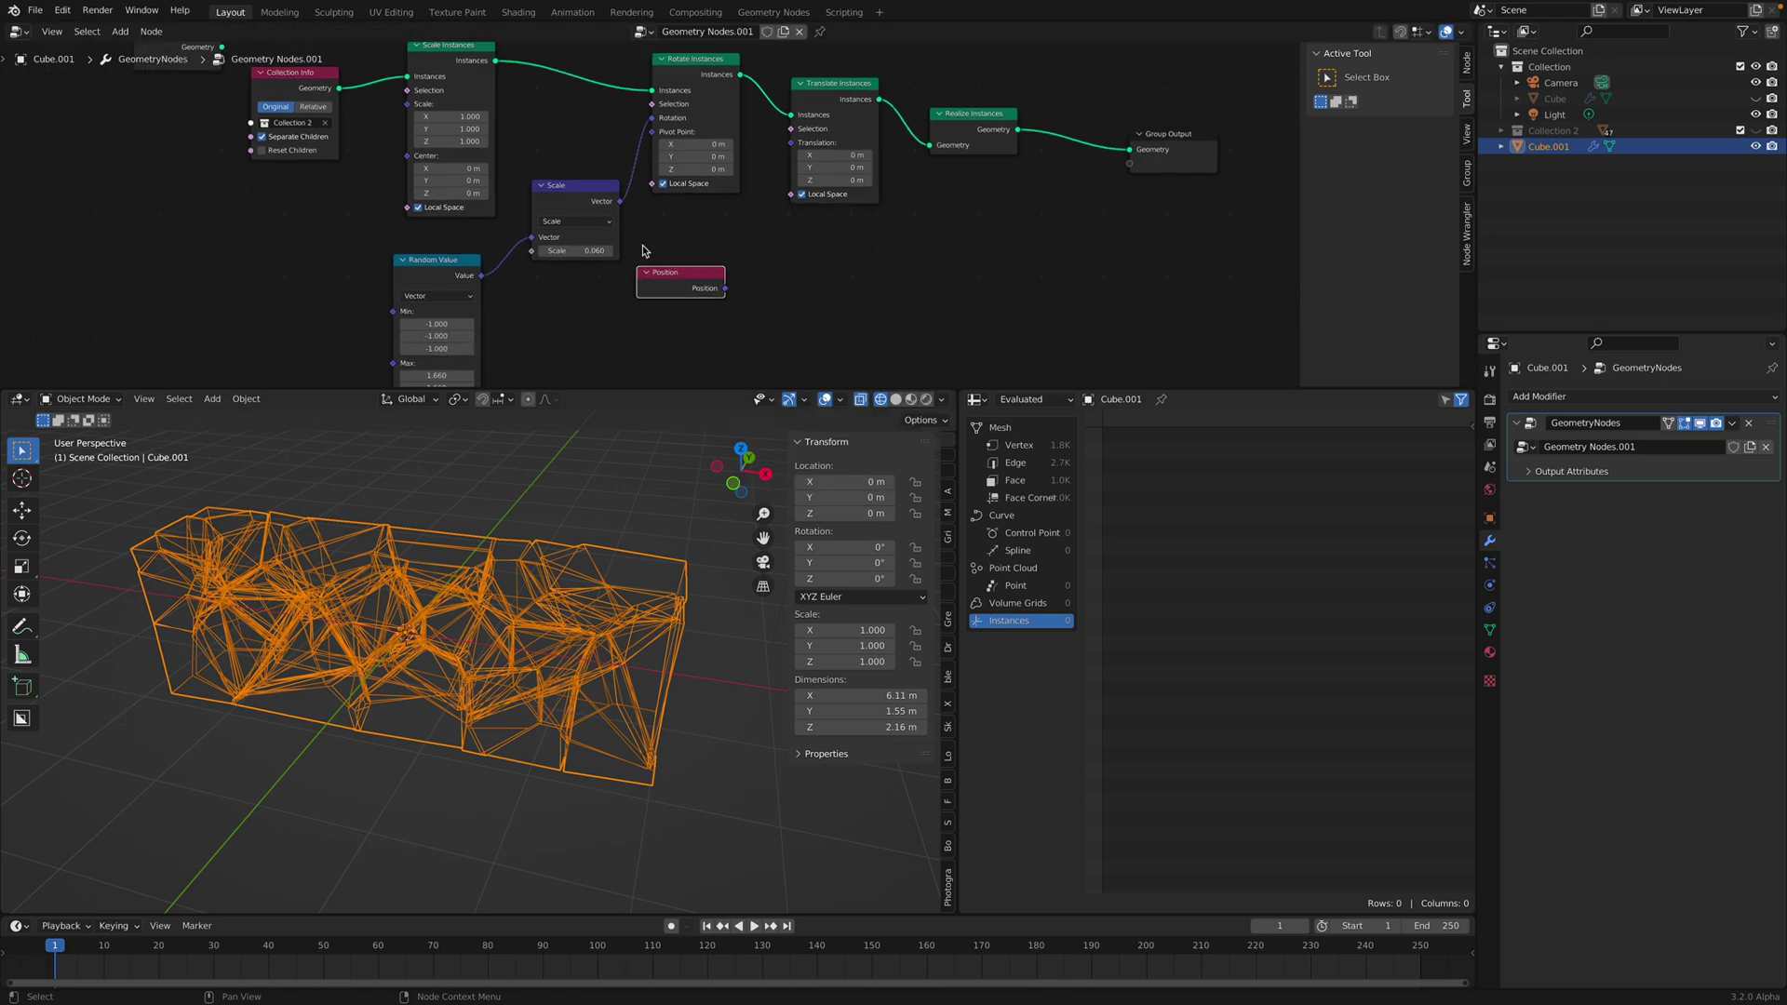
- Duplicate the Scale node, feed Position into it and connect its result to Translate Instances' translation
left_click_drag(586, 194, 569, 200)
key("shift+d")
left_click(853, 259)
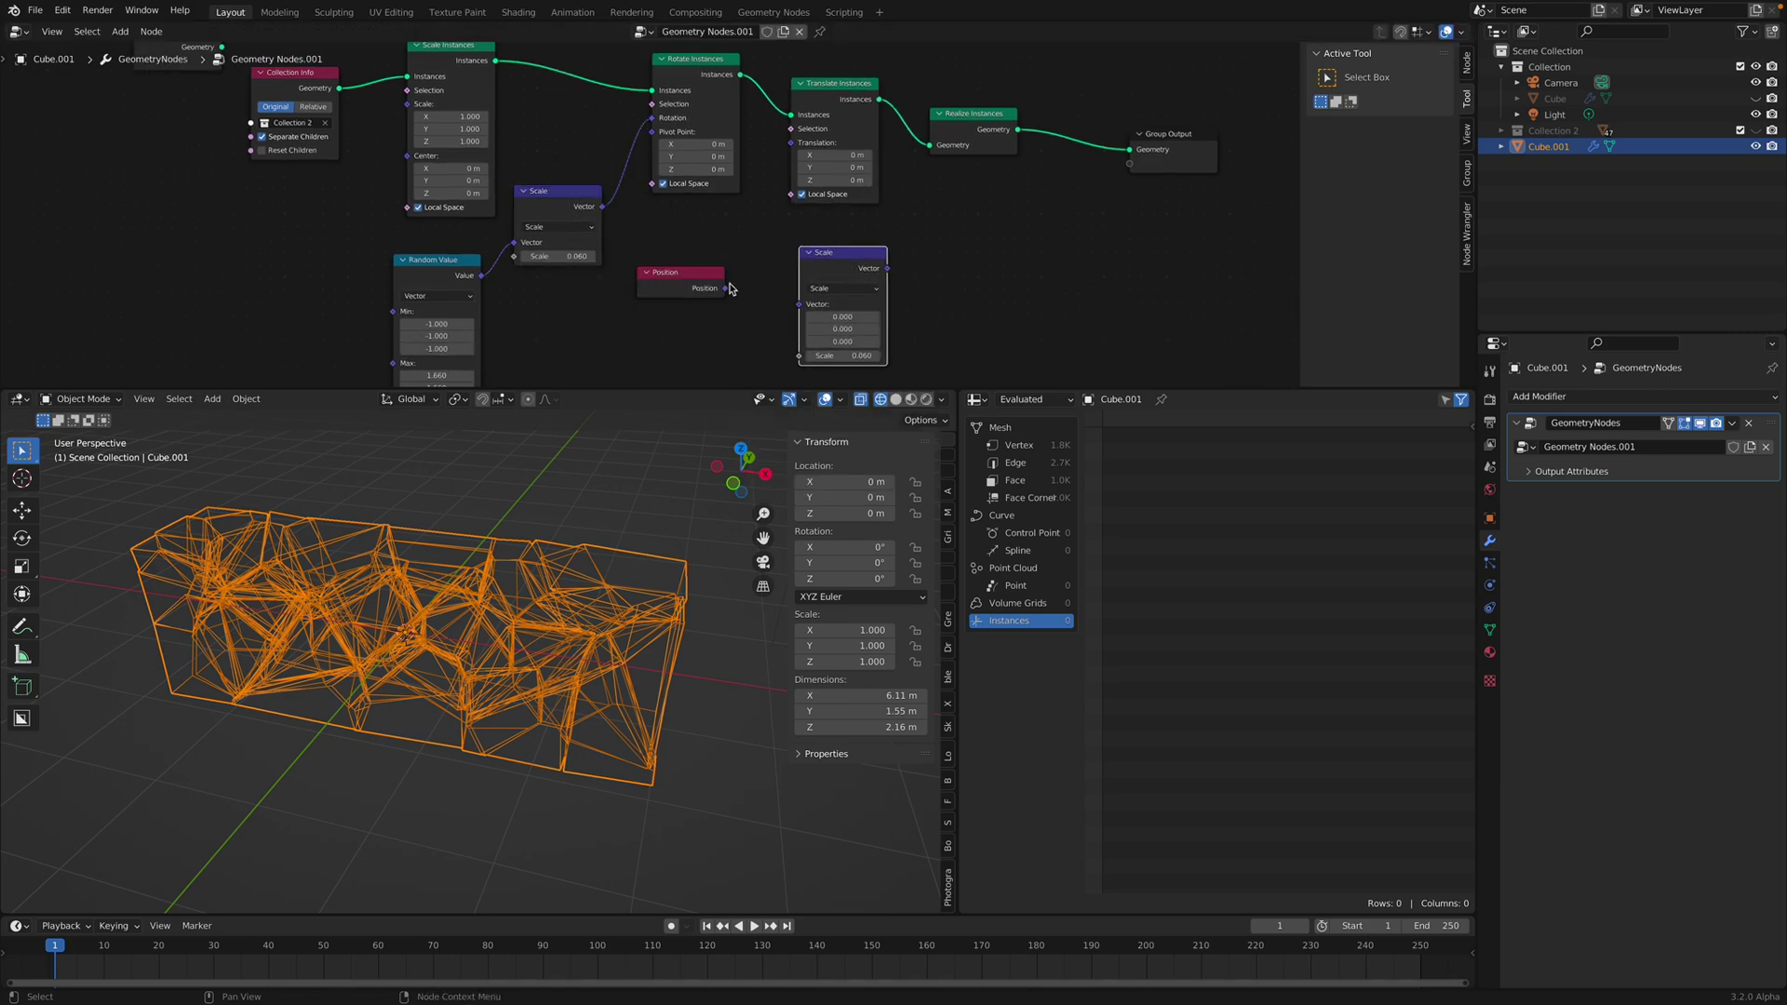
left_click_drag(799, 305, 729, 292)
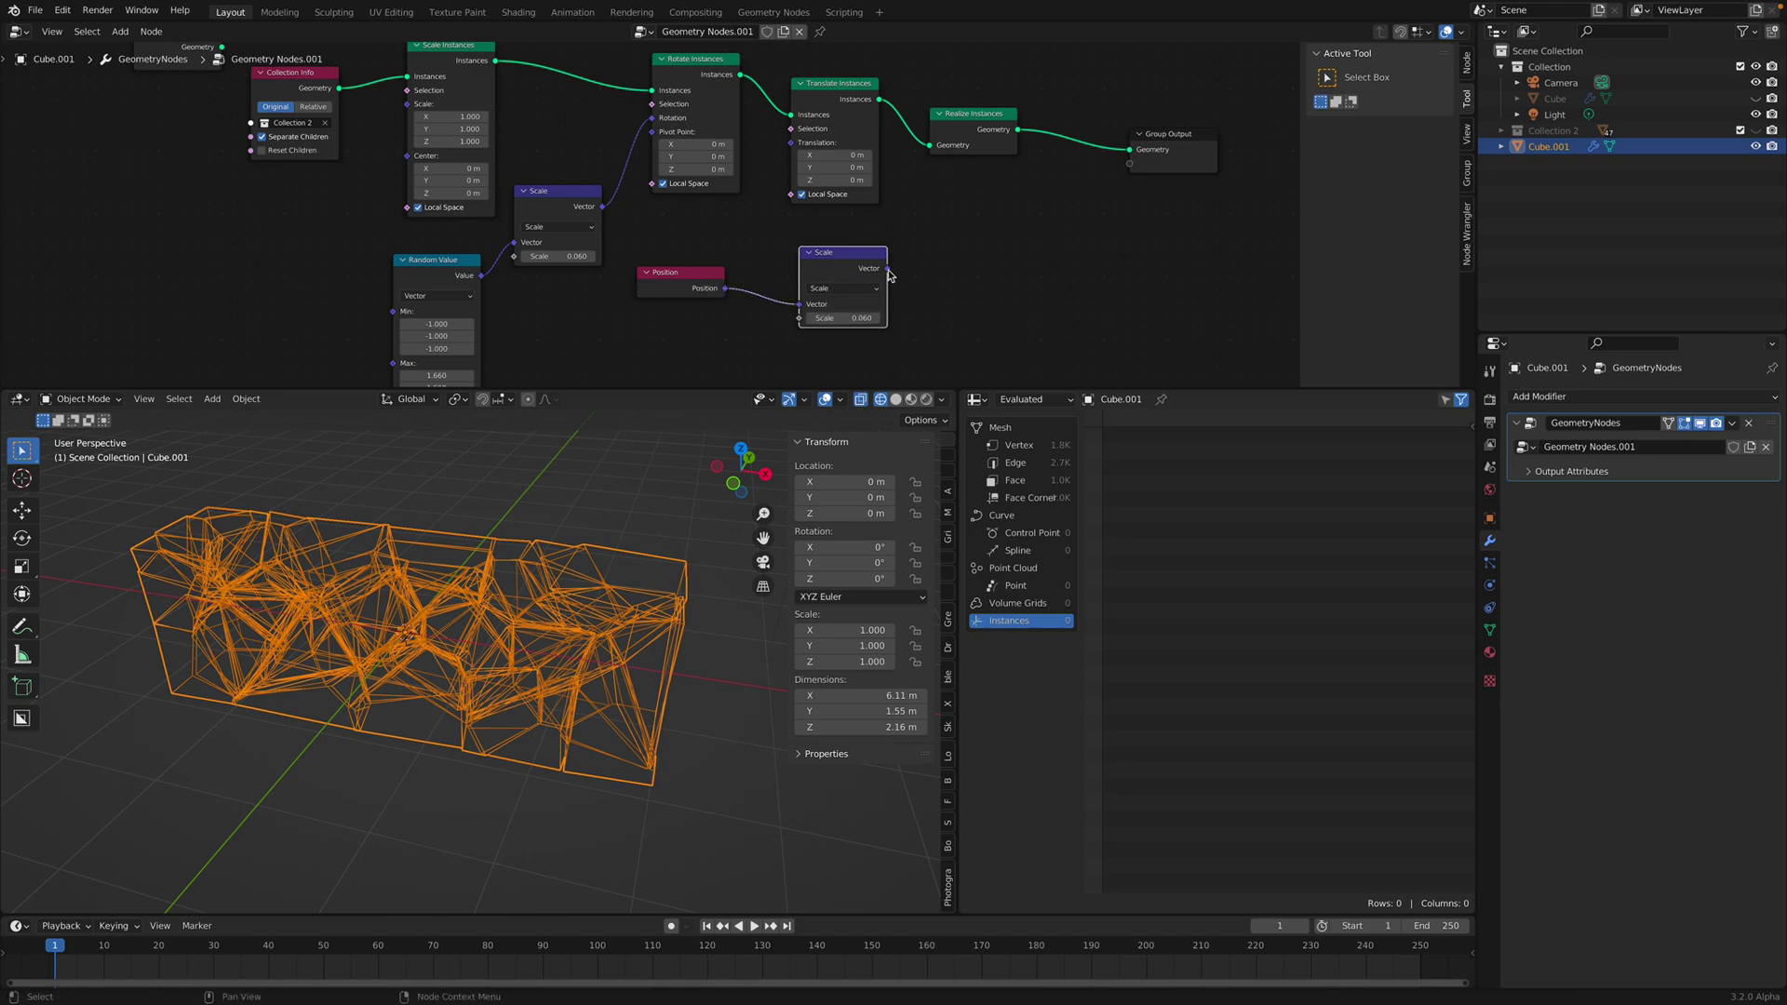
left_click_drag(799, 147, 792, 143)
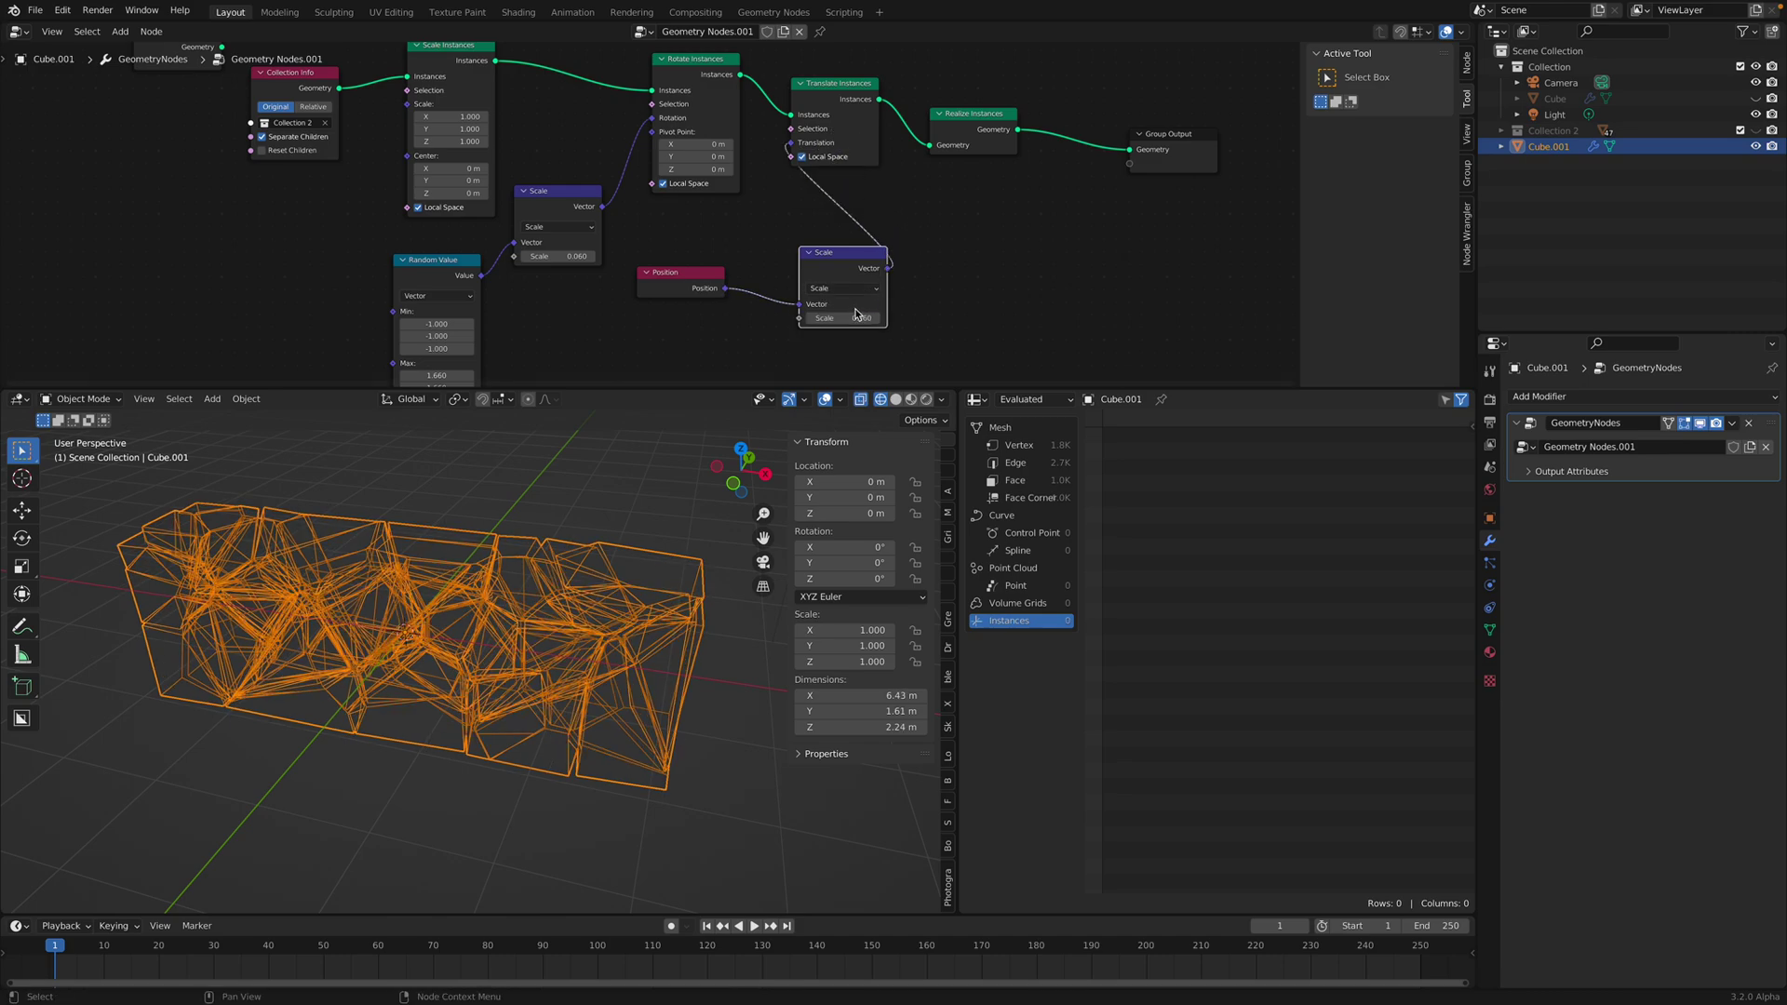
- Set the duplicated Scale node's factor to 1 to push the fragments far apart
left_click_drag(858, 317, 968, 318)
left_click(845, 319)
type("1")
key("Return")
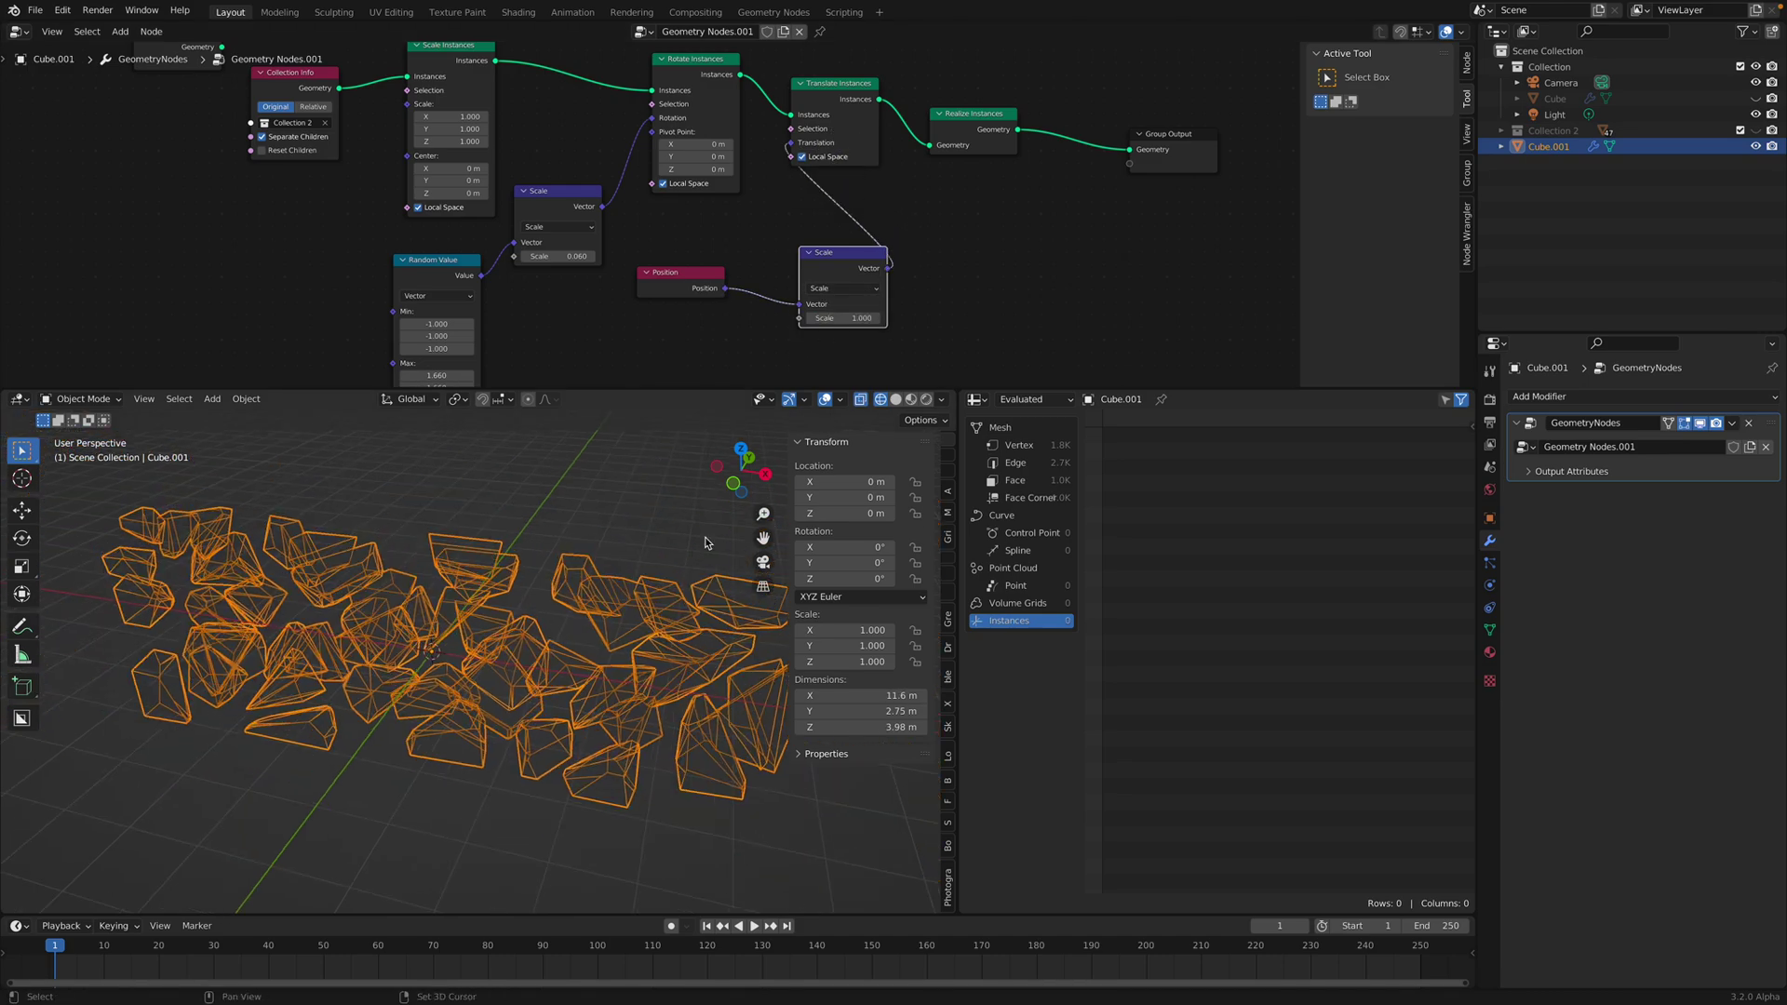
- With the viewport in solid shading and its sidebar hidden, set the translation Scale node to 0.120 and save the scene
left_click(895, 399)
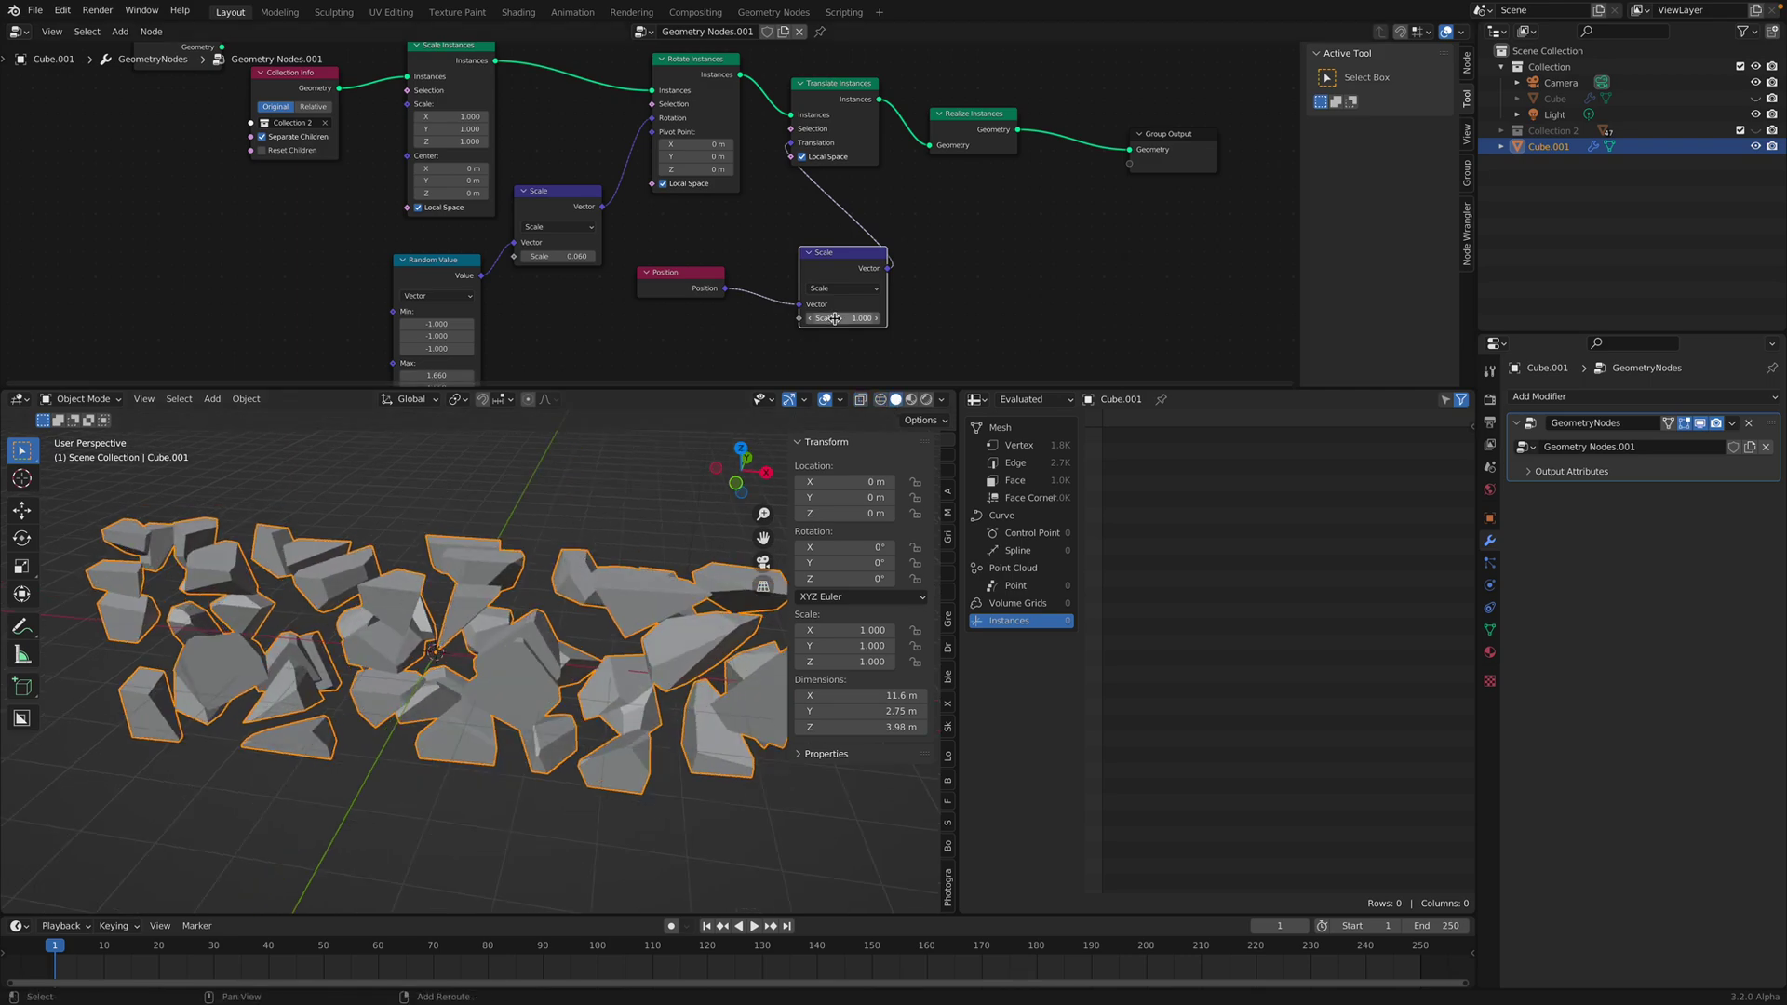
key("n")
mouse_move(845, 318)
left_mouse_down()
mouse_move(940, 318)
mouse_move(761, 318)
left_mouse_up()
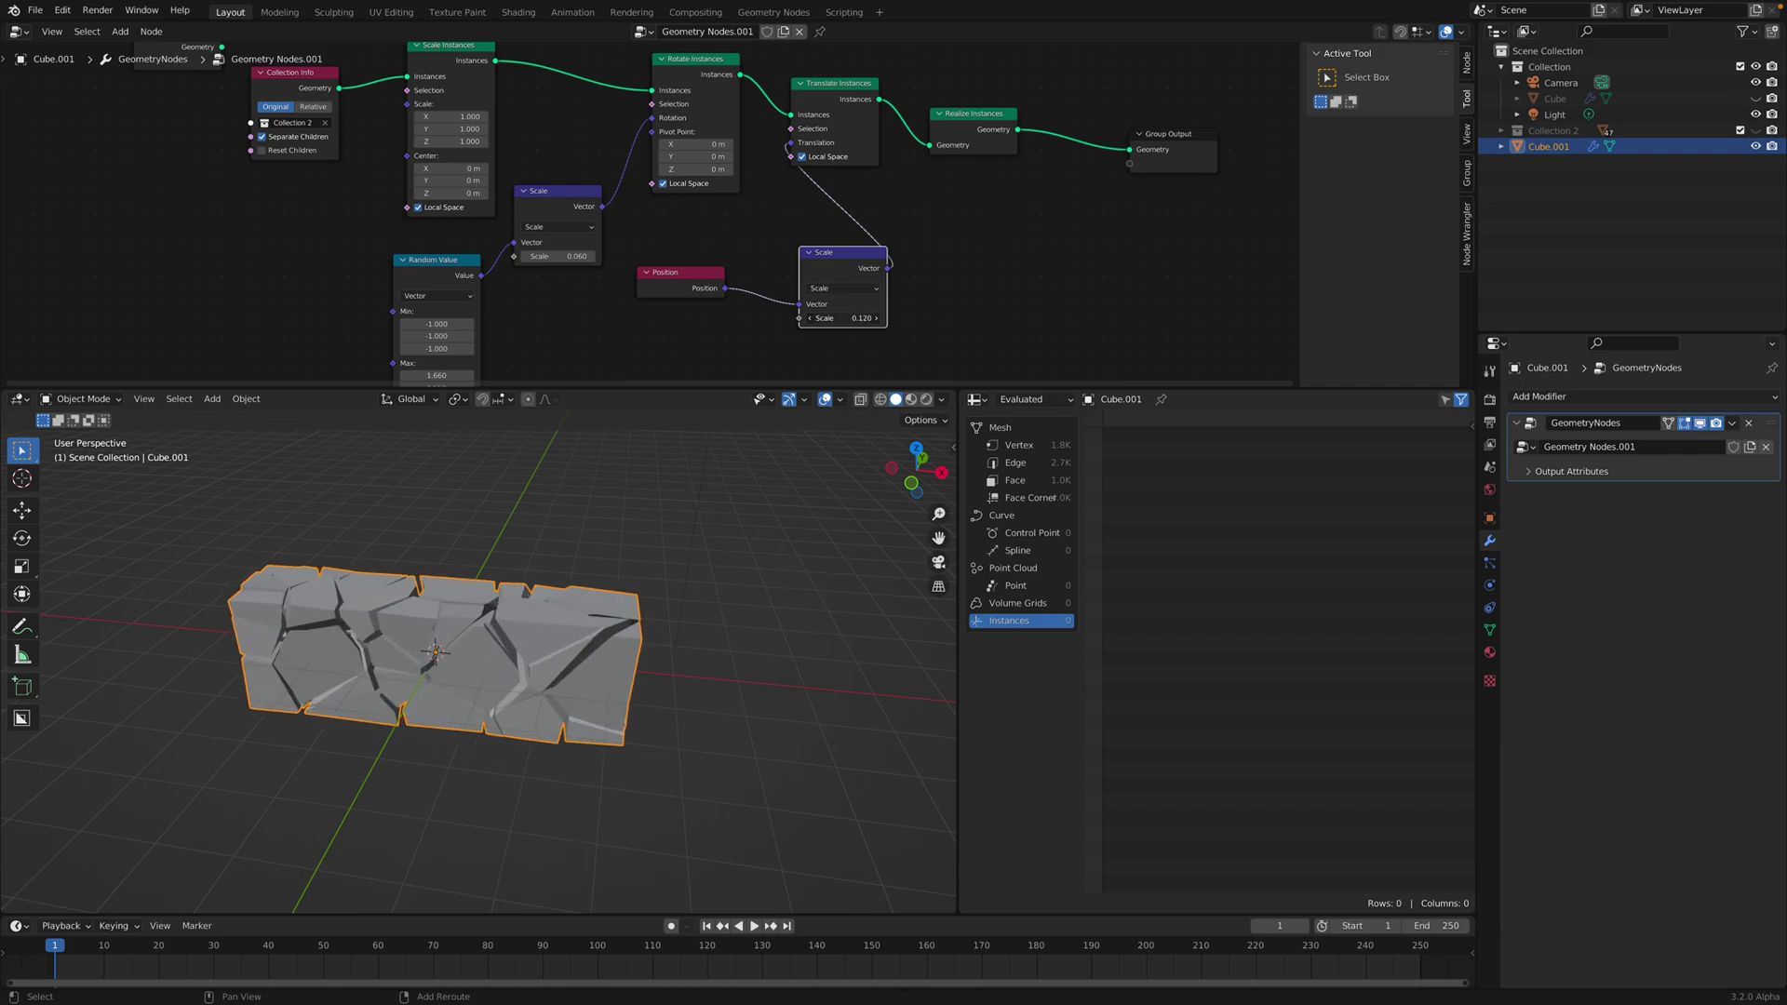
middle_click_drag(706, 222, 786, 239)
key("ctrl+s")
- Give the Geometry Nodes.001 node group a fake user and save the scene, leaving the original cube hidden
middle_click_drag(639, 137, 628, 161)
left_click_drag(531, 86, 531, 82)
middle_click_drag(409, 125, 398, 179)
scroll(778, 120, "down", 2)
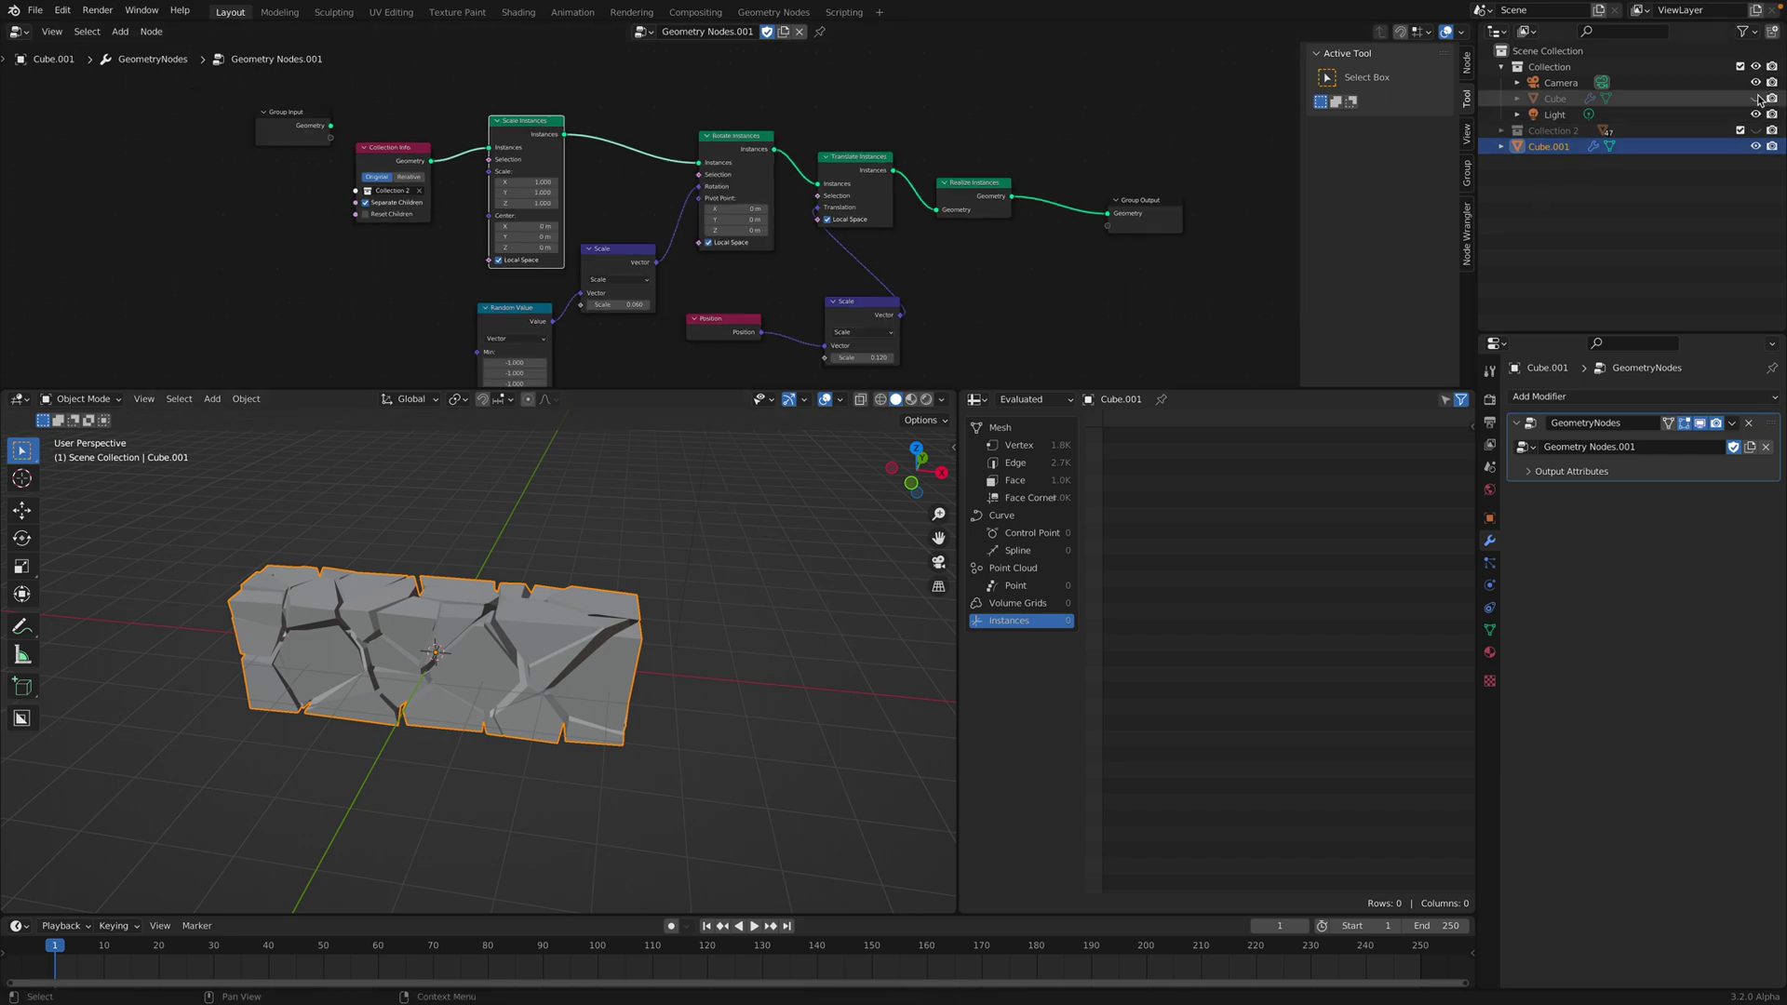
middle_click_drag(652, 530, 699, 535)
key("ctrl+s")
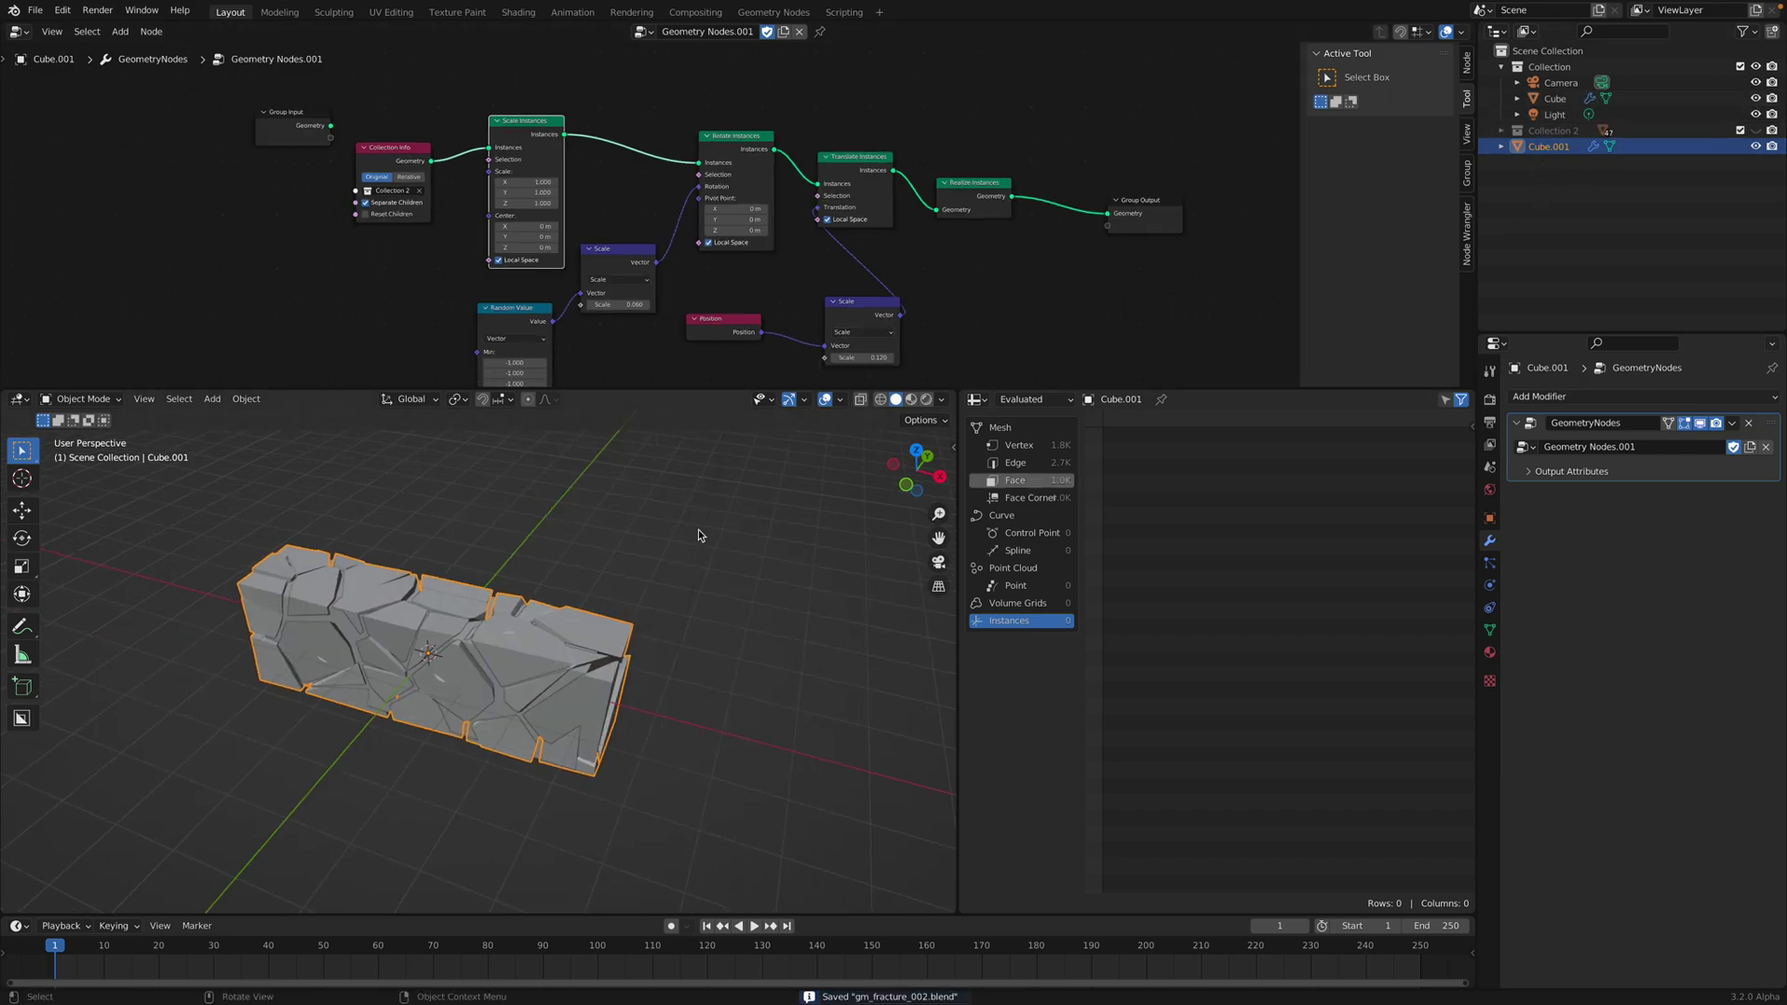
left_click(1755, 98)
- Widen the 3D viewport at the spreadsheet's expense and save the scene
middle_click_drag(734, 530, 921, 570)
left_click_drag(959, 569, 1145, 569)
middle_click_drag(1145, 569, 819, 572)
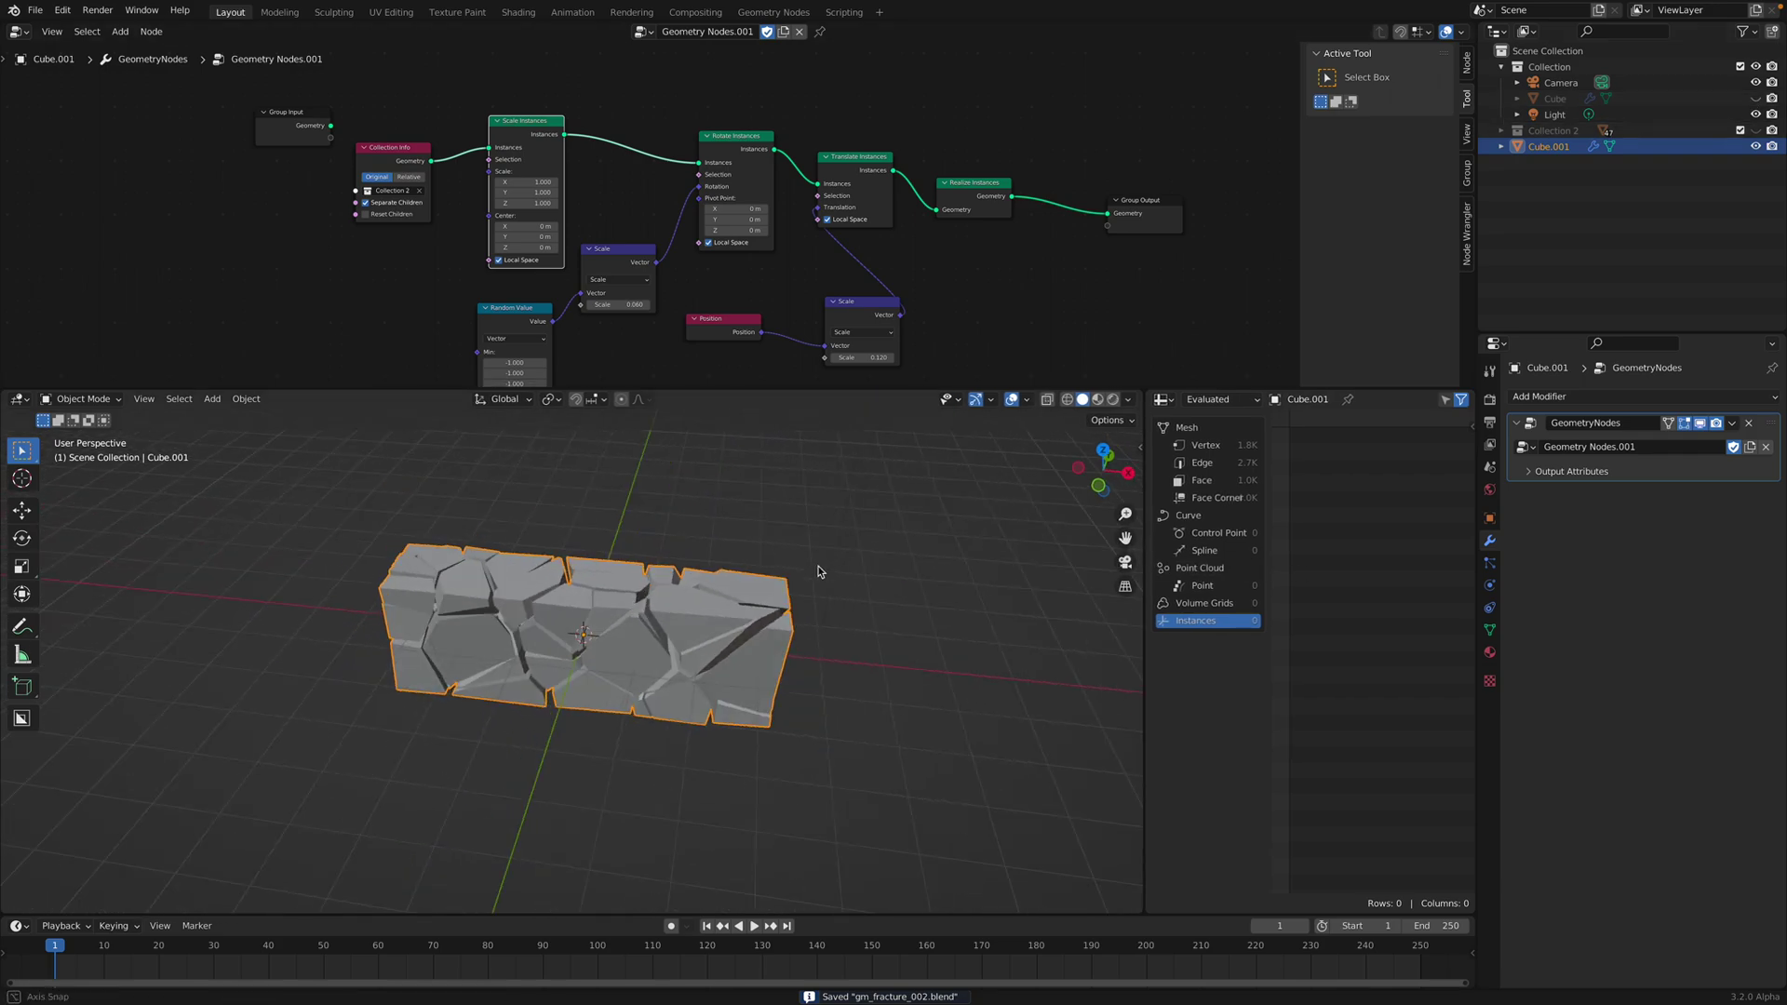
key("ctrl+s")
scroll(638, 316, "up", 1)
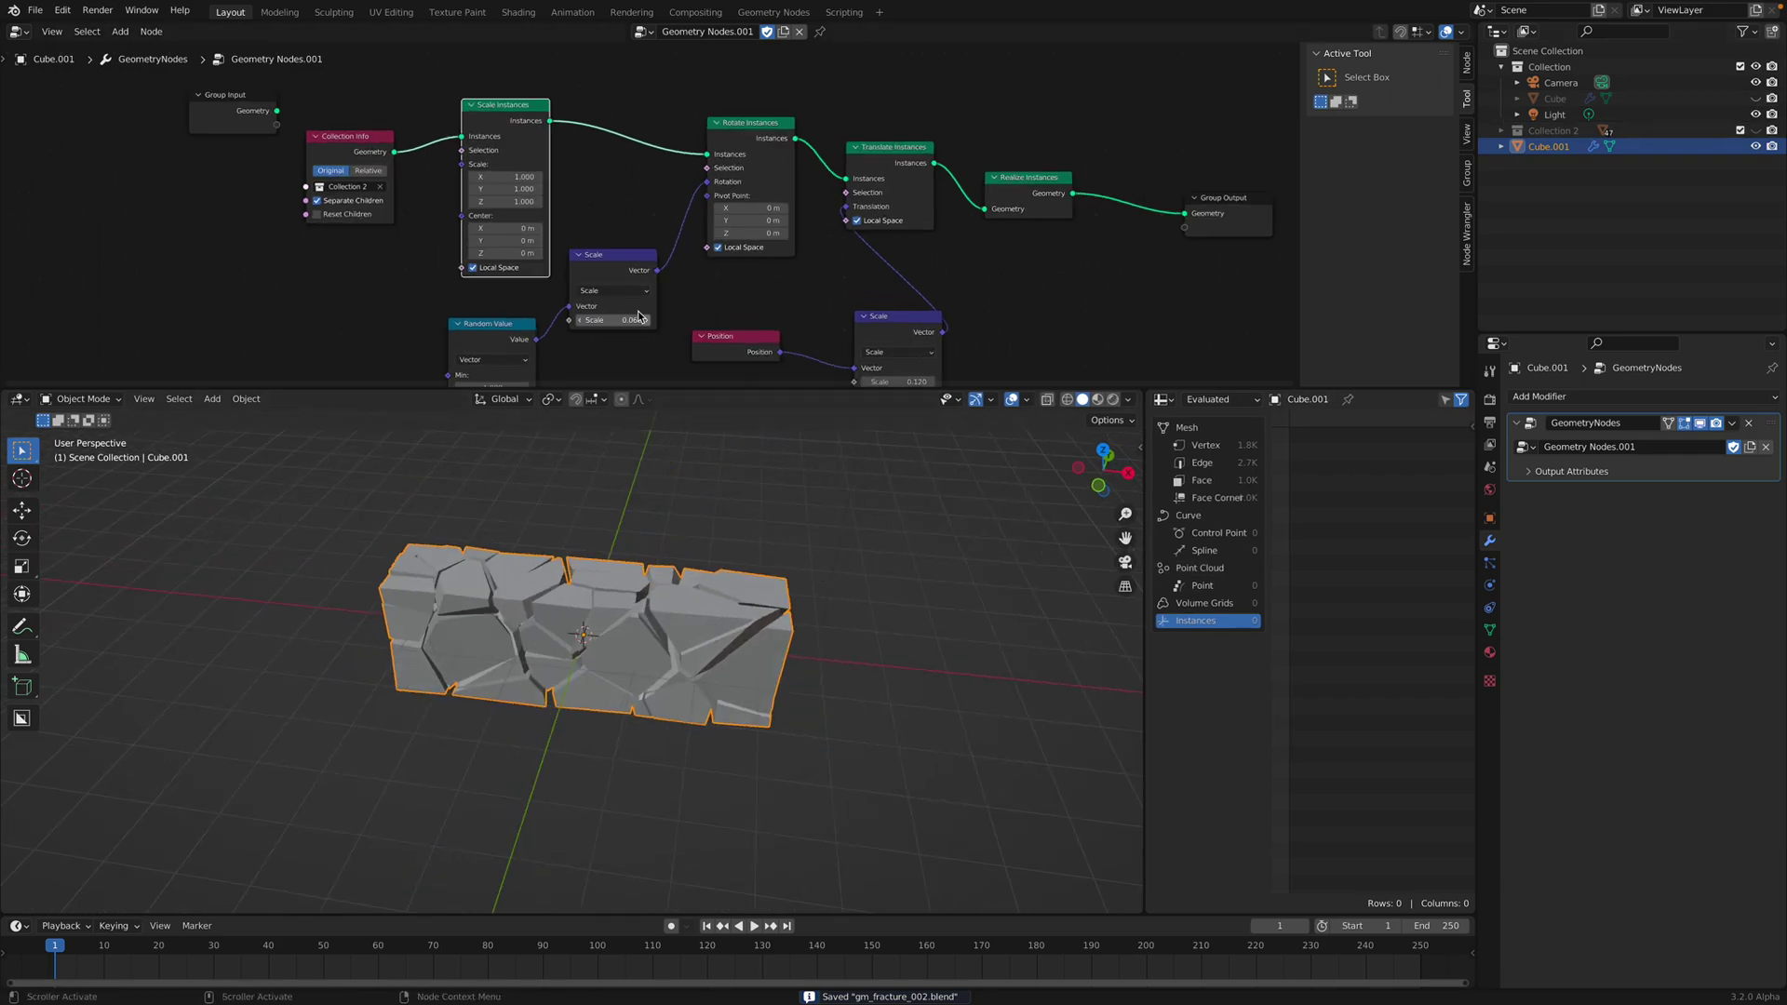
middle_click_drag(875, 614, 718, 583)
scroll(717, 611, "up", 3)
middle_click_drag(536, 208, 480, 186)
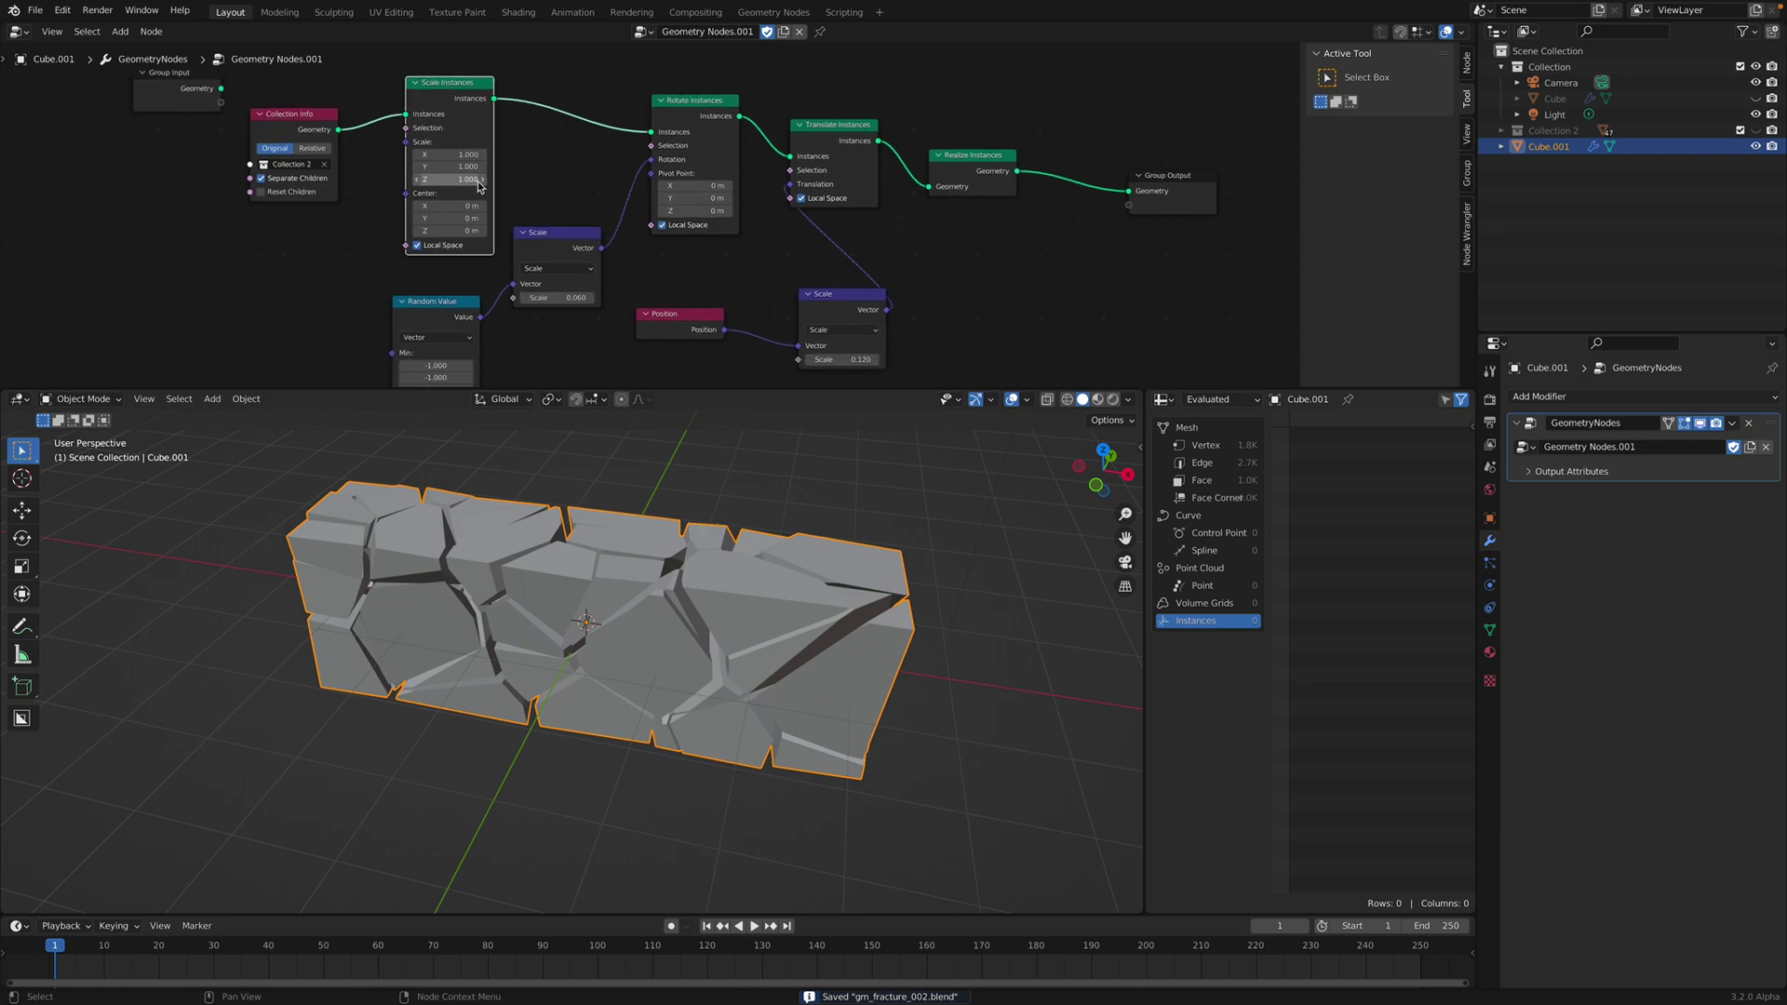
- Review the Cell Fracture add-on entry in the preferences and close the preferences window
left_click(71, 12)
left_click(93, 259)
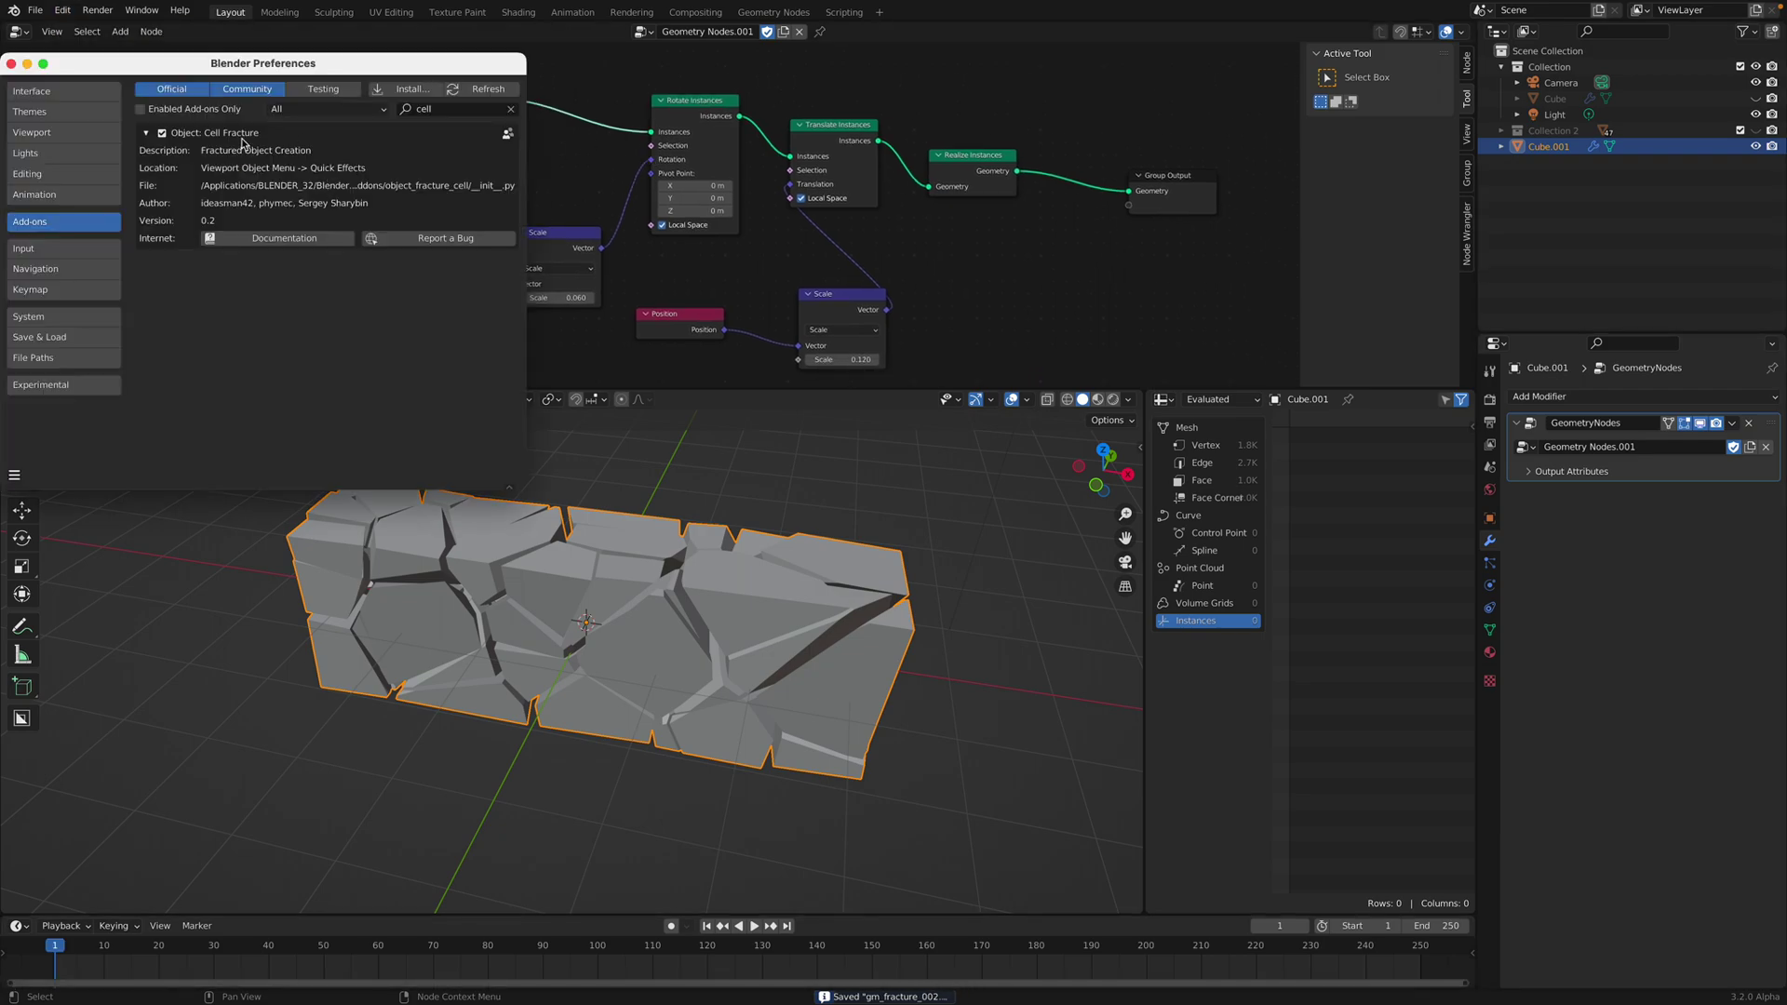
left_click_drag(224, 65, 616, 85)
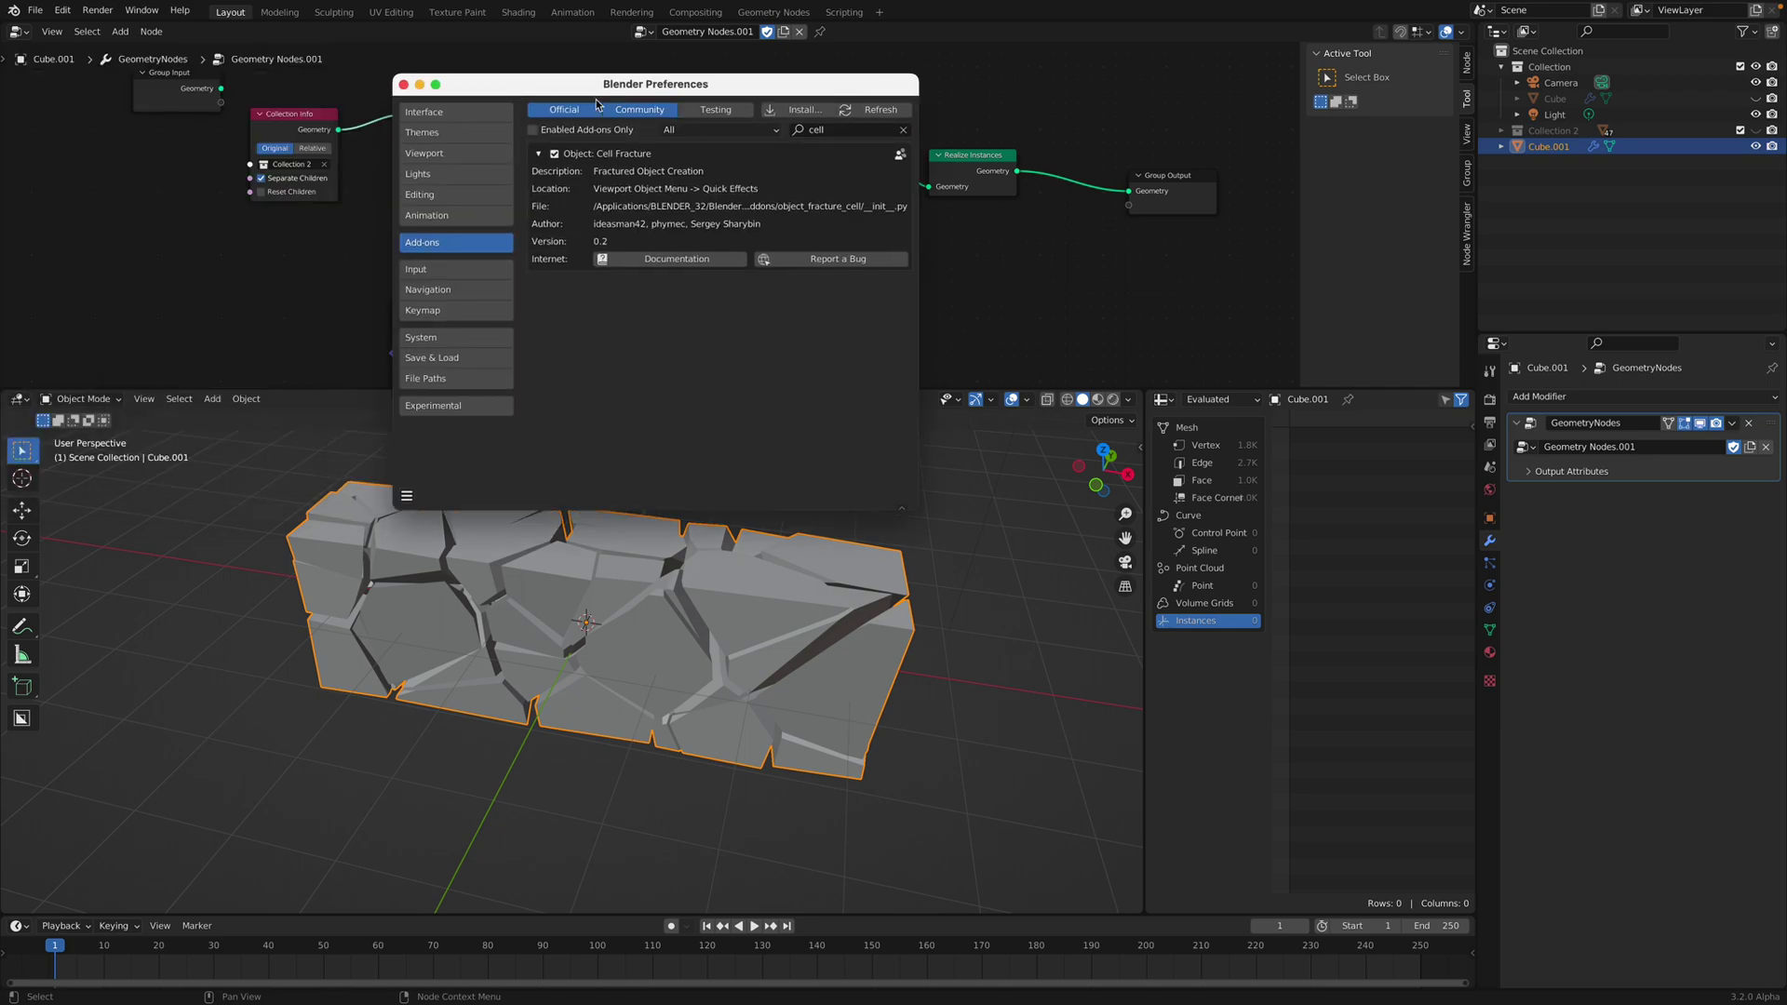
left_click(403, 85)
- Save the scene and unhide the original cube
middle_click_drag(837, 519, 674, 564)
left_click(741, 522)
scroll(622, 522, "down", 3)
key("ctrl+s")
left_click(558, 642)
middle_click_drag(803, 521, 762, 554)
middle_click_drag(775, 621, 759, 623)
left_click(1738, 99)
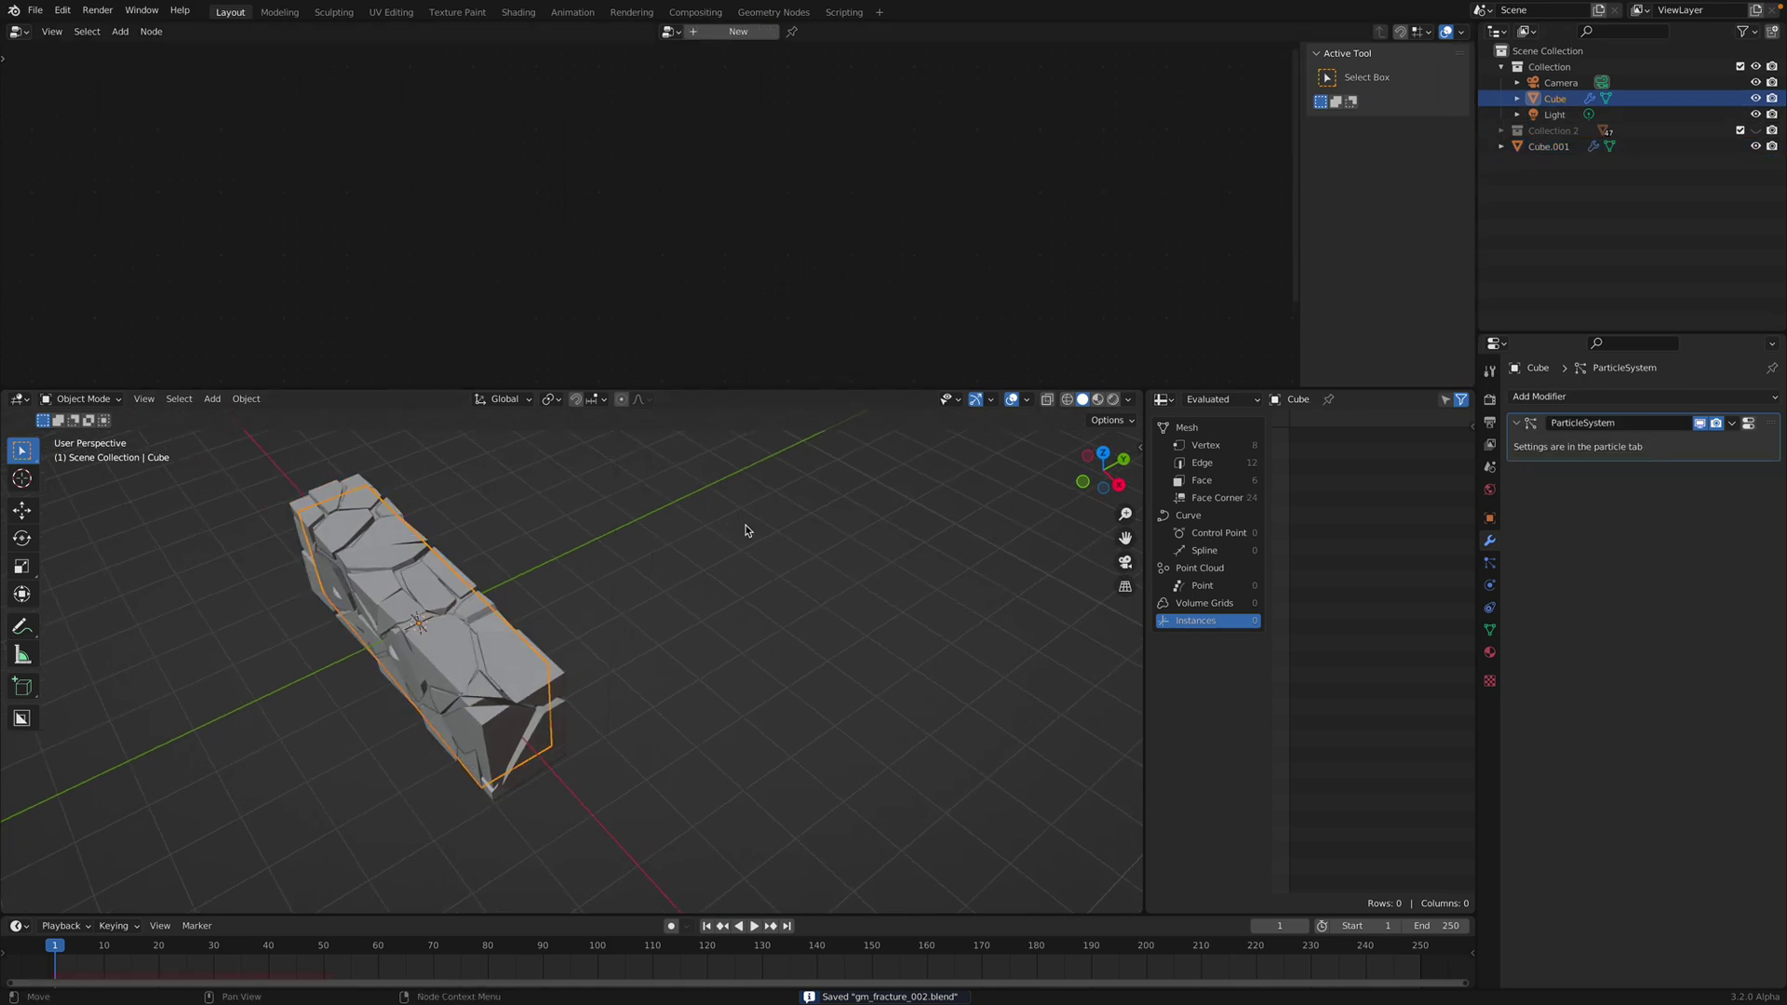
- Move the original cube beside the fractured block so the two no longer overlap
middle_click_drag(777, 544, 588, 592)
key("g")
left_click(698, 570)
middle_click_drag(698, 570, 730, 603)
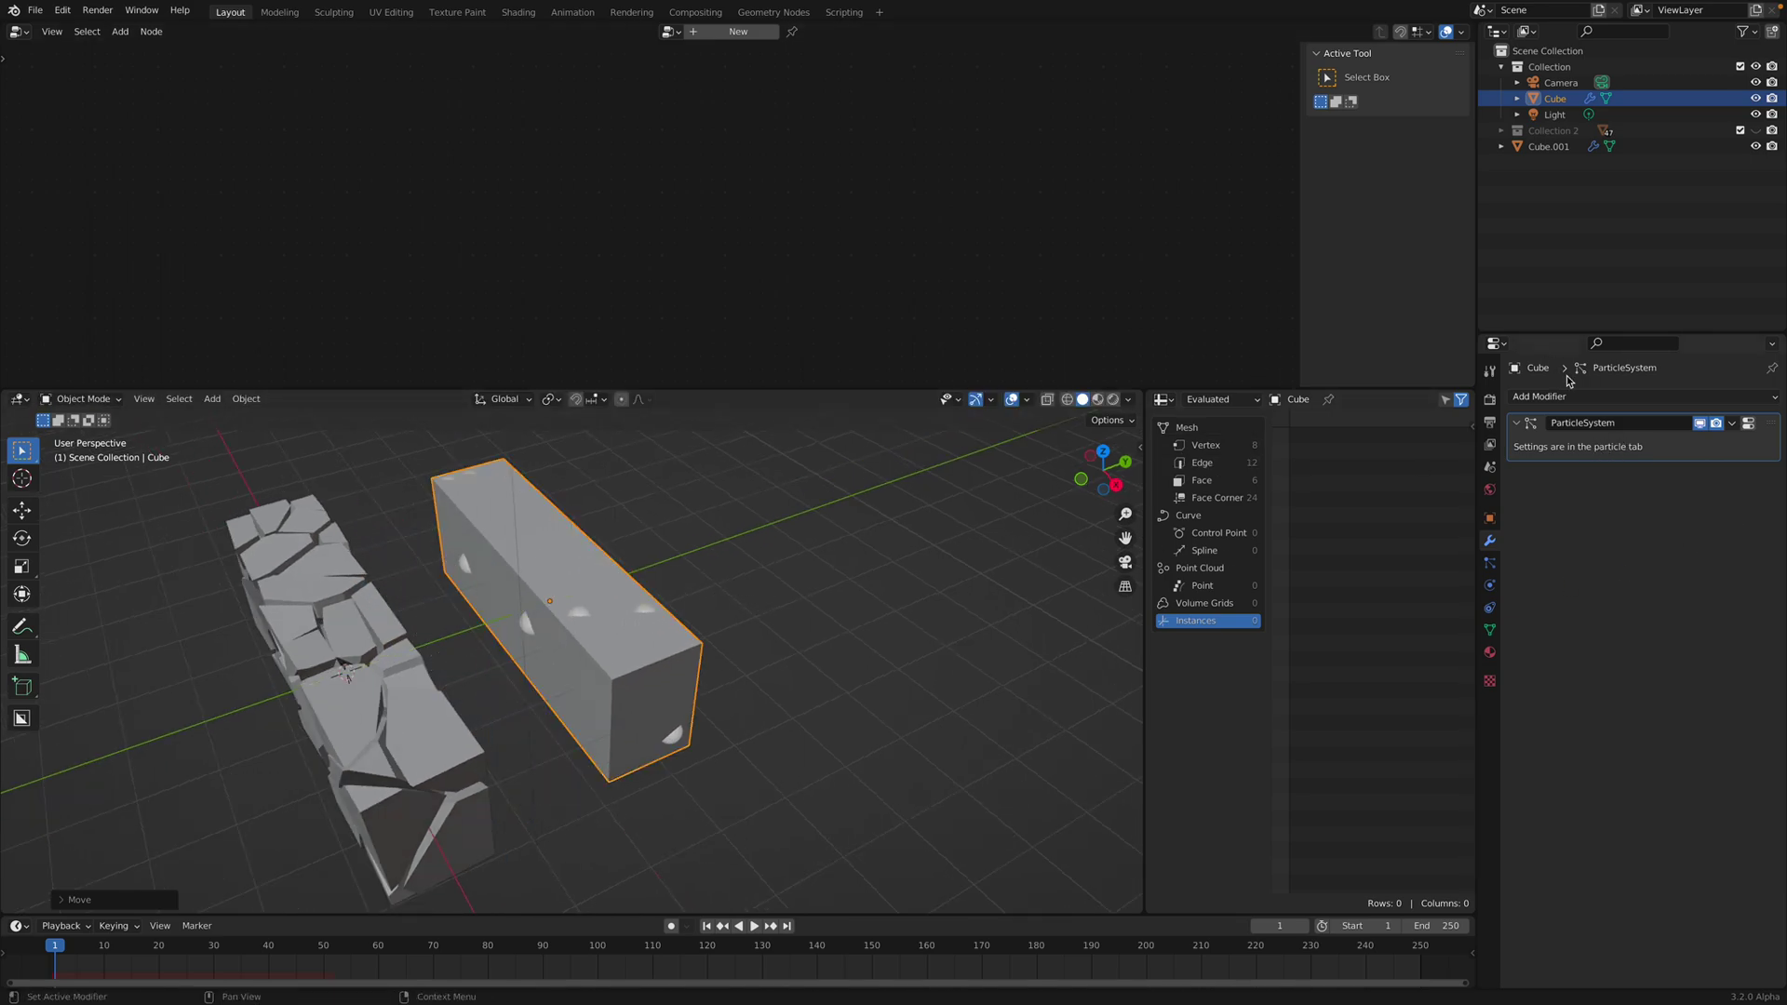
- Add a Geometry Nodes modifier to the original cube, place it above the particle system and create a new node group
left_click(1692, 403)
left_click(1463, 540)
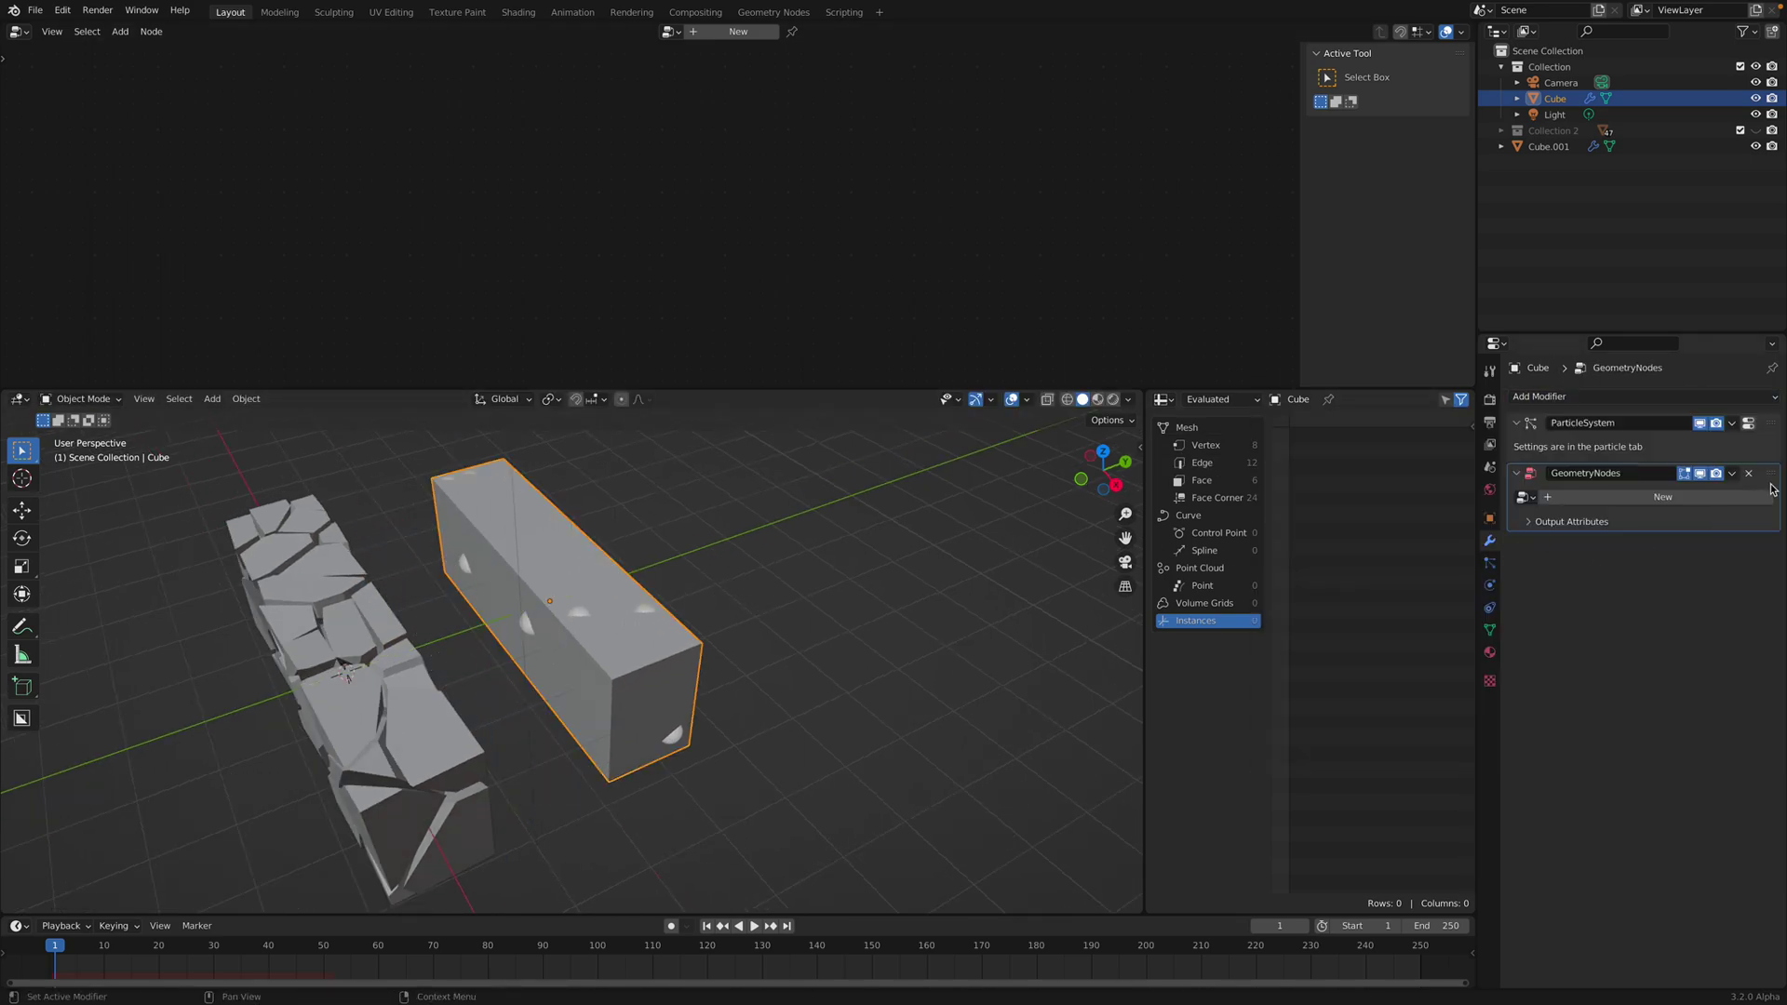
left_click_drag(1771, 489, 1769, 424)
left_click(1662, 447)
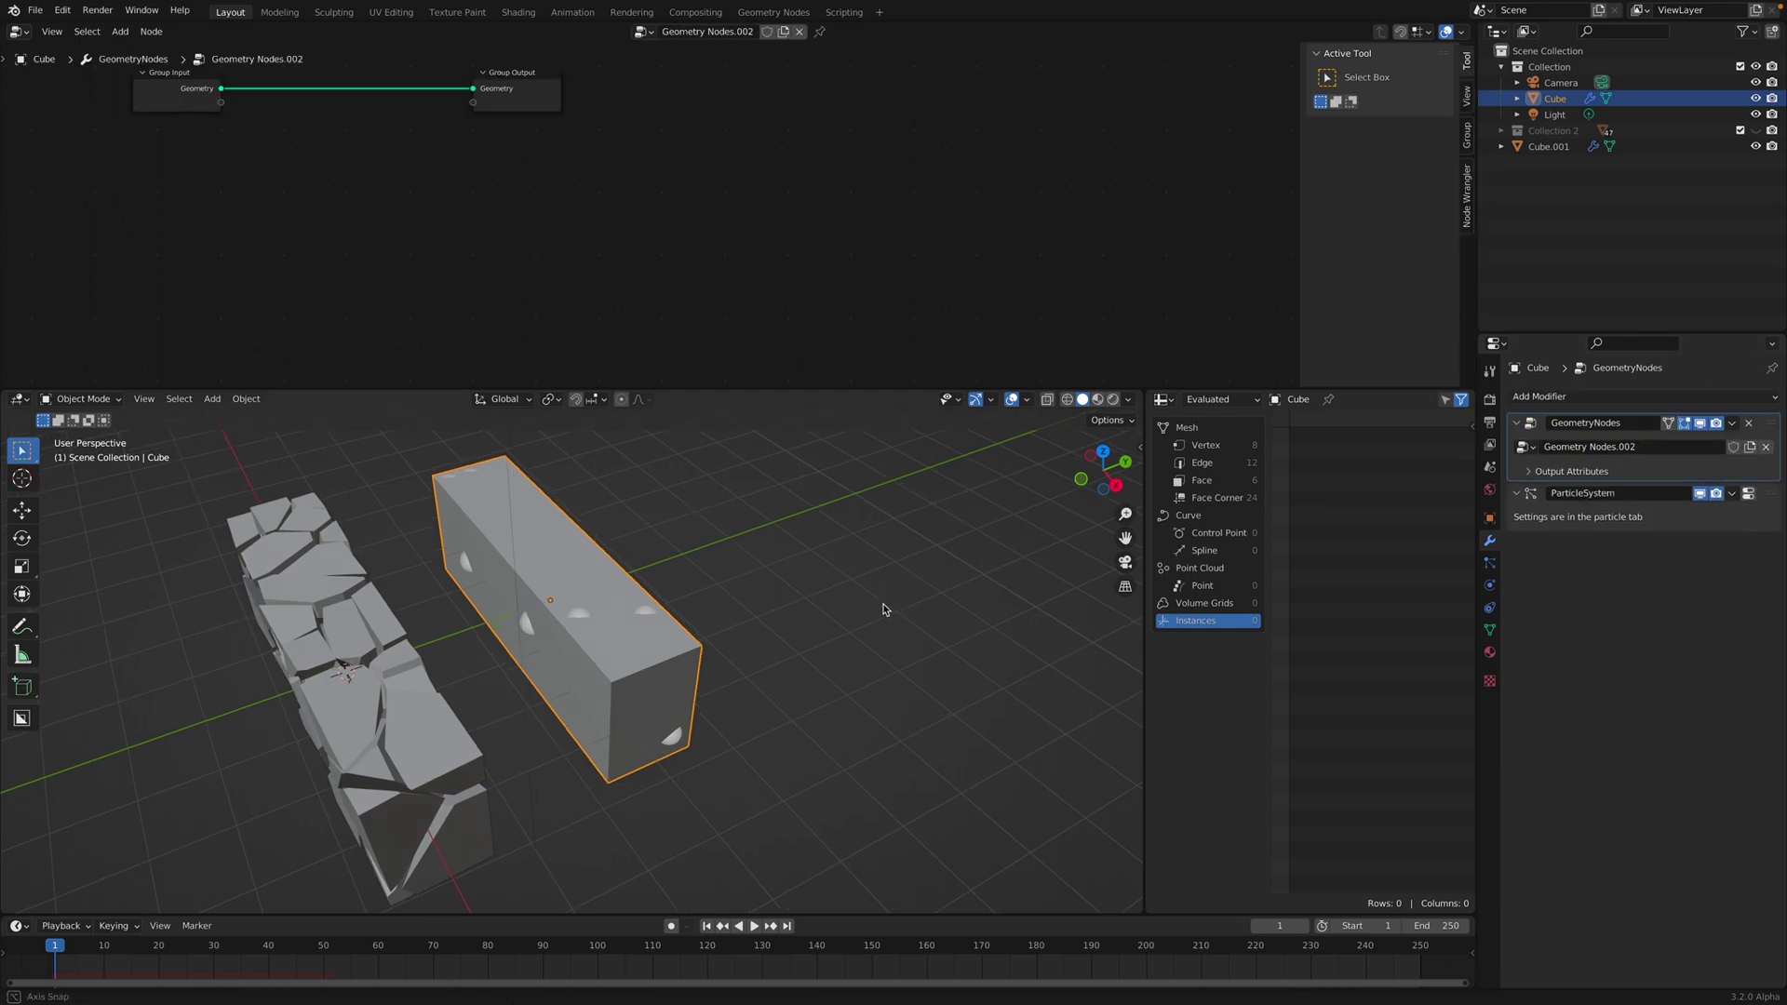
- Space out the group input and output nodes, add a Curve Circle node and duplicate it below the first one
middle_click_drag(883, 608, 889, 618)
middle_click_drag(503, 176, 638, 248)
left_click_drag(674, 158, 785, 185)
key("shift+a")
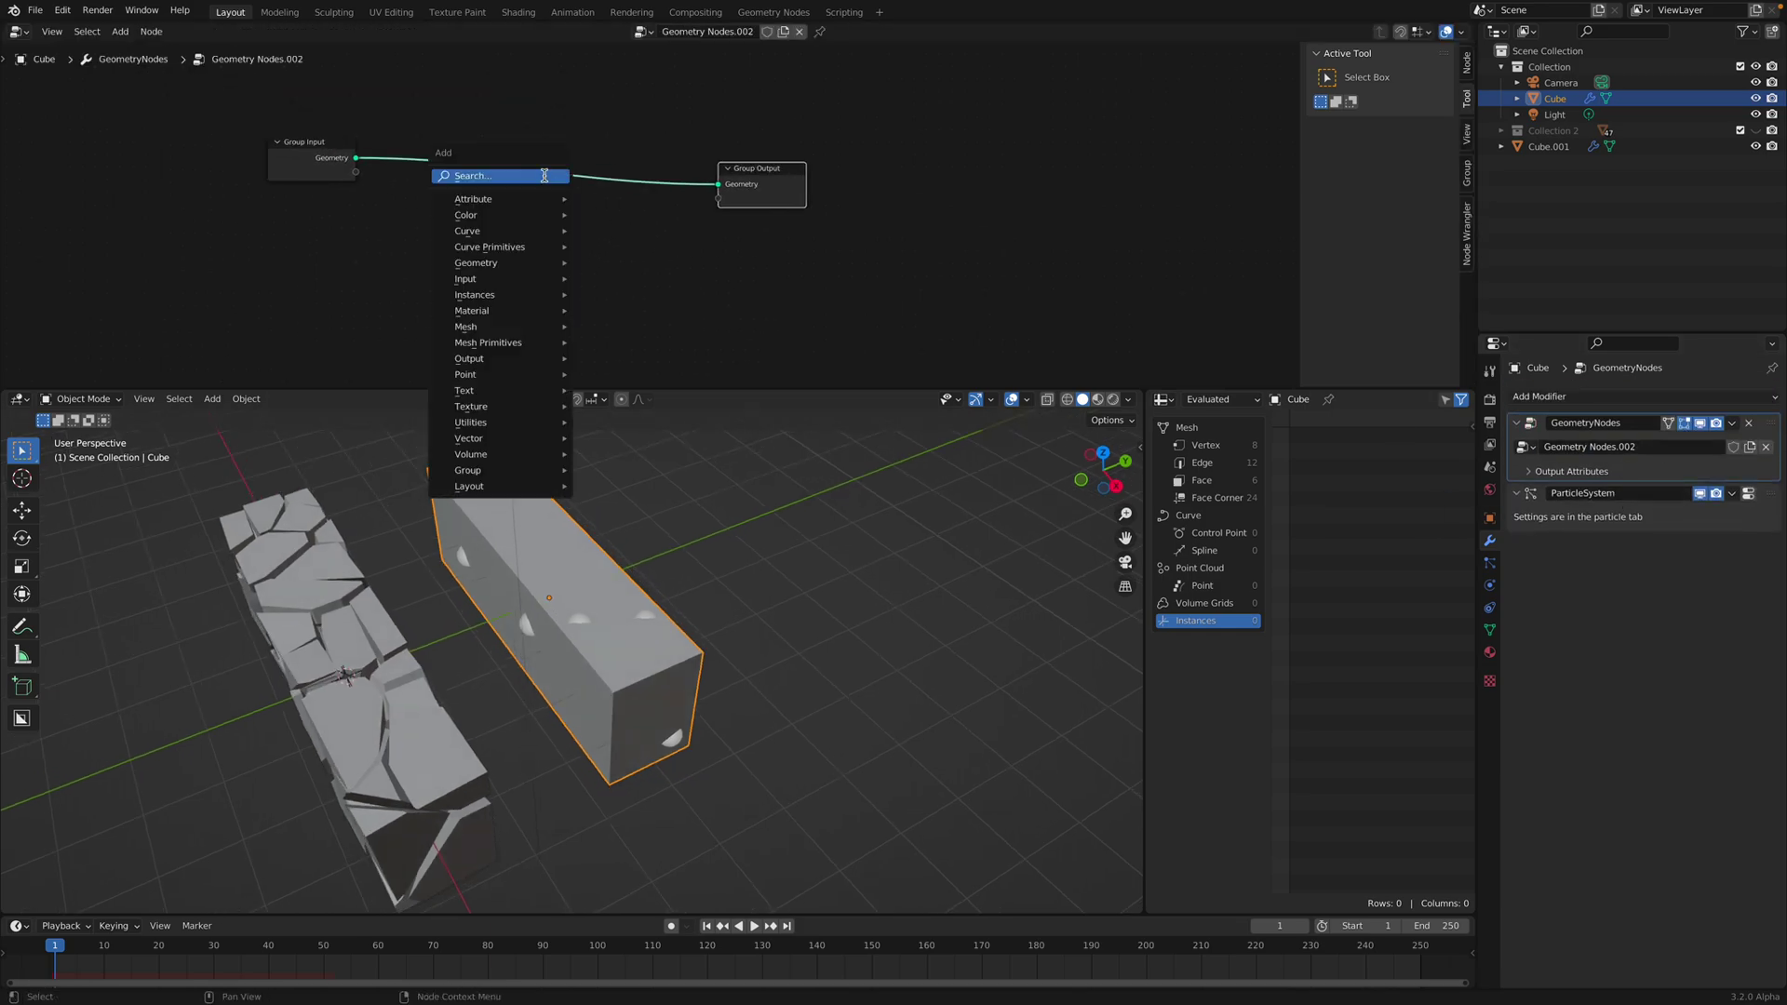
left_click(544, 175)
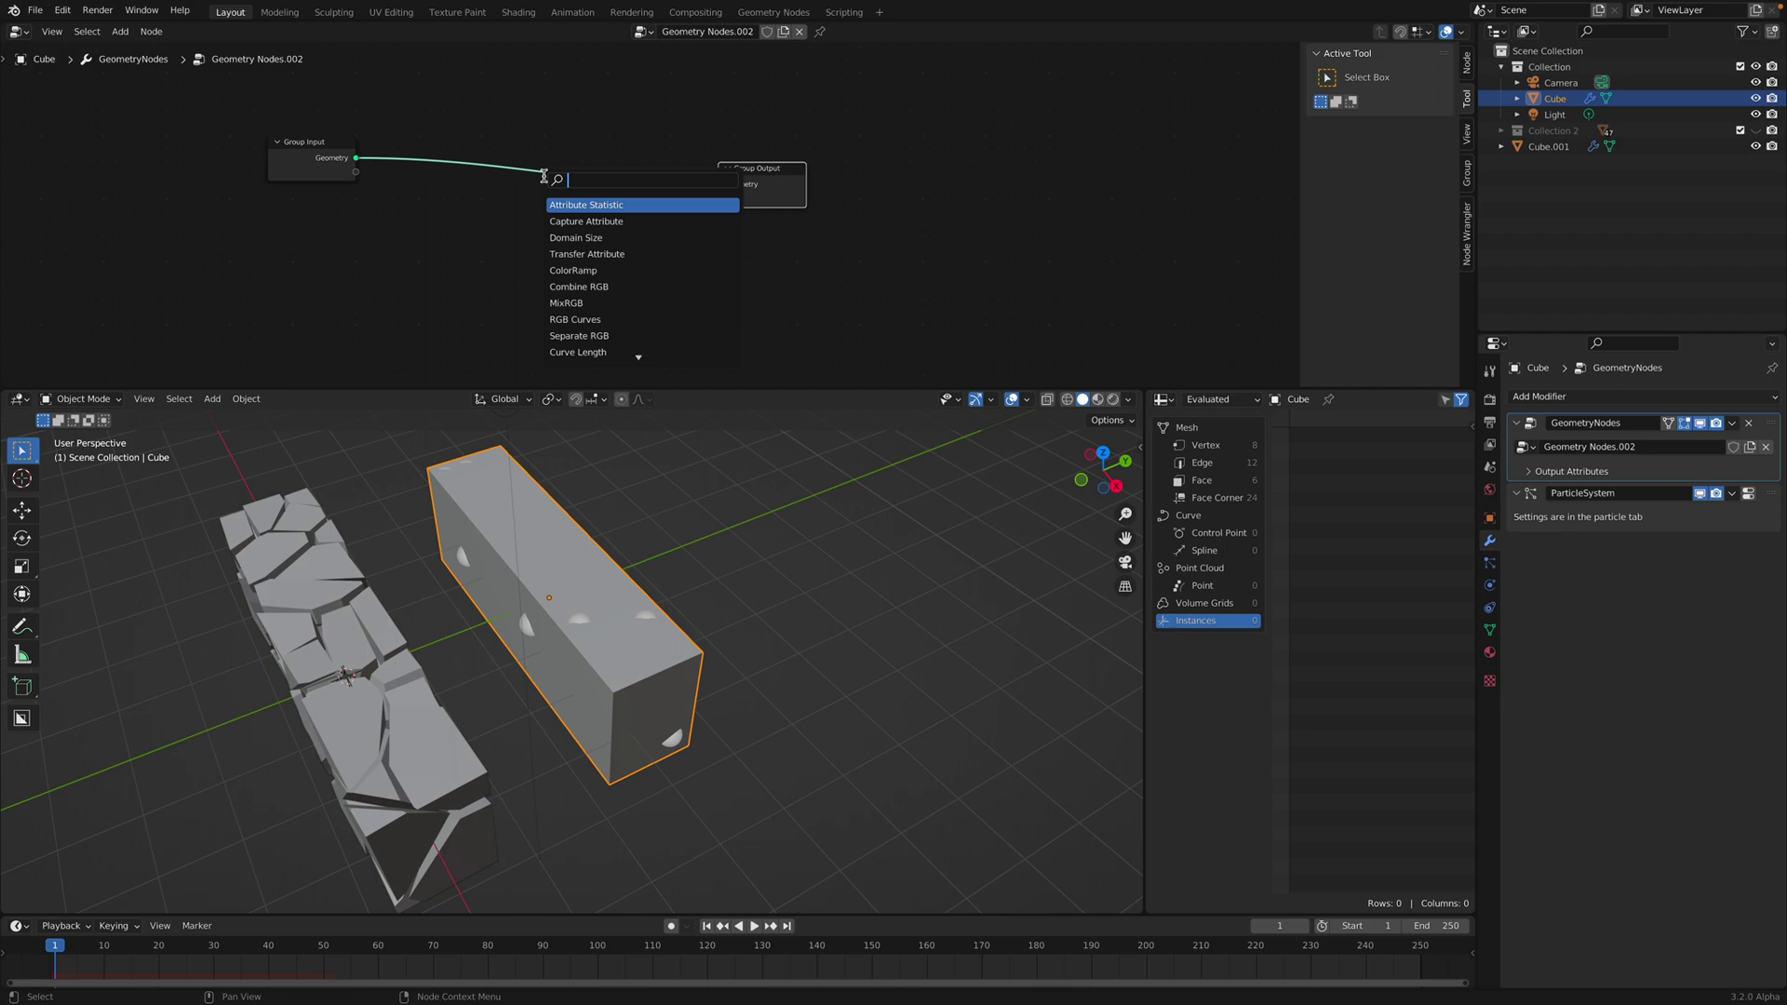
type("curve circle")
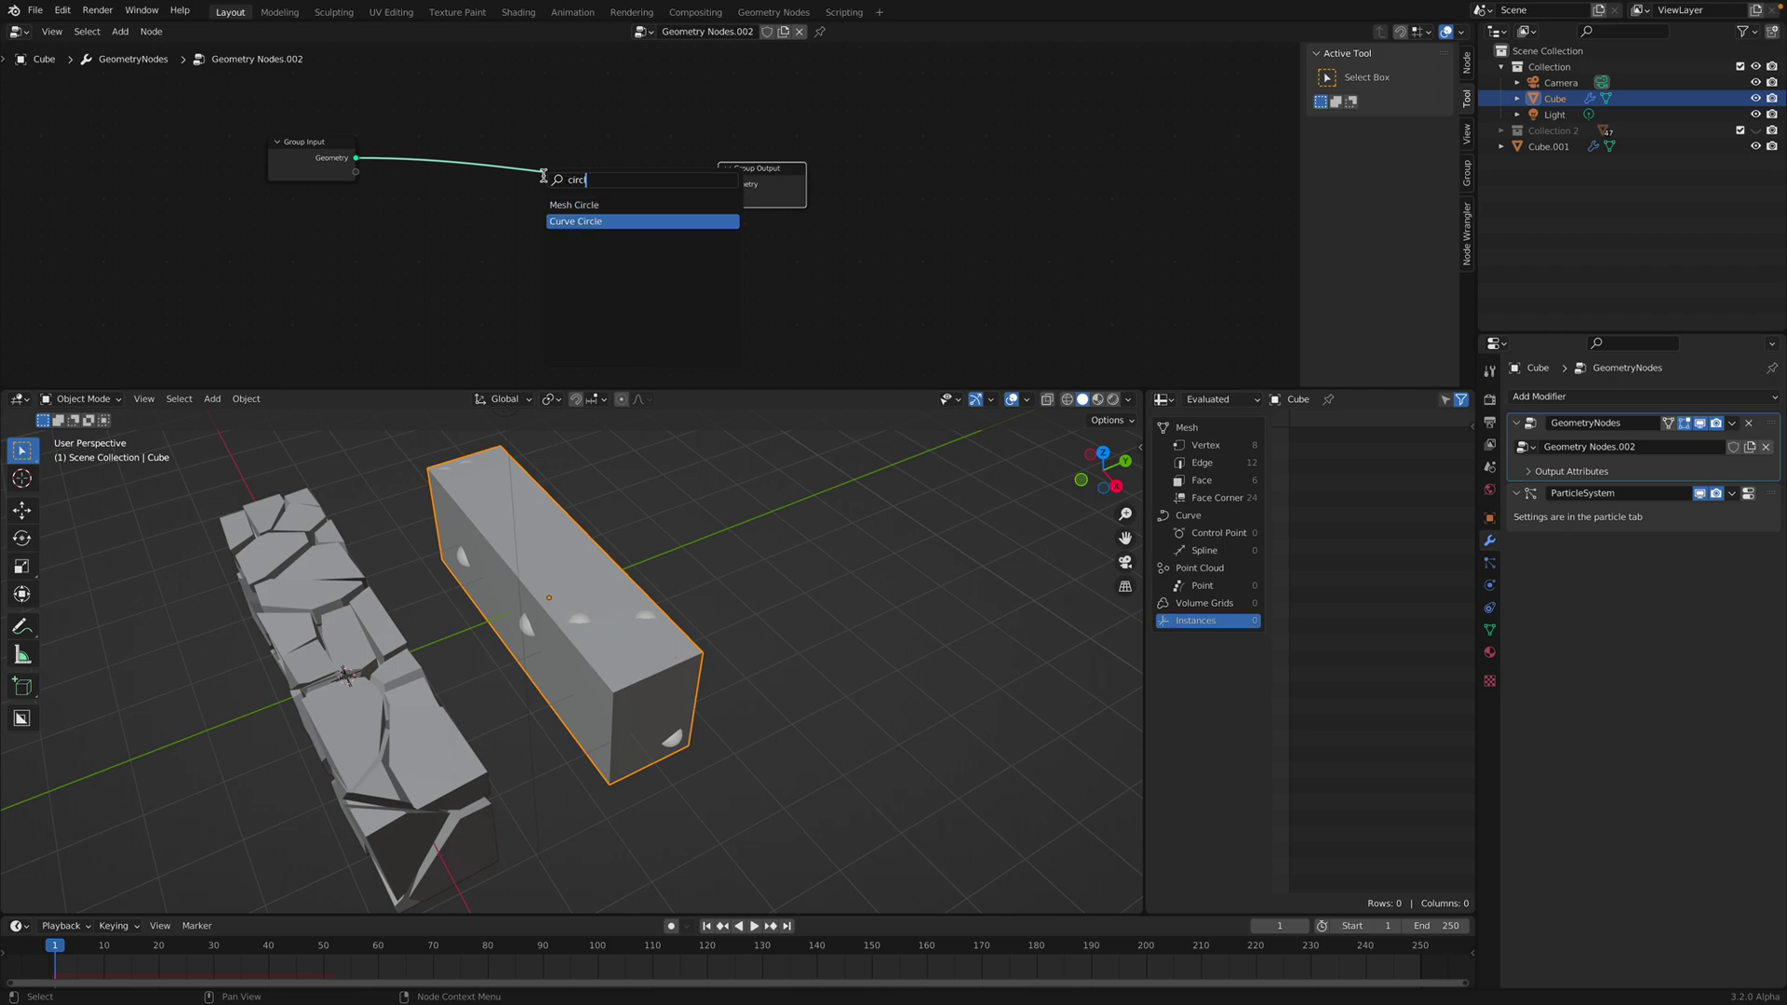
key("Return")
left_click(391, 243)
key("shift+d")
left_click(388, 322)
- Add a Curve to Mesh node, connect the two circles as curve and profile, and link its mesh to the Group Output
middle_click_drag(557, 295, 562, 242)
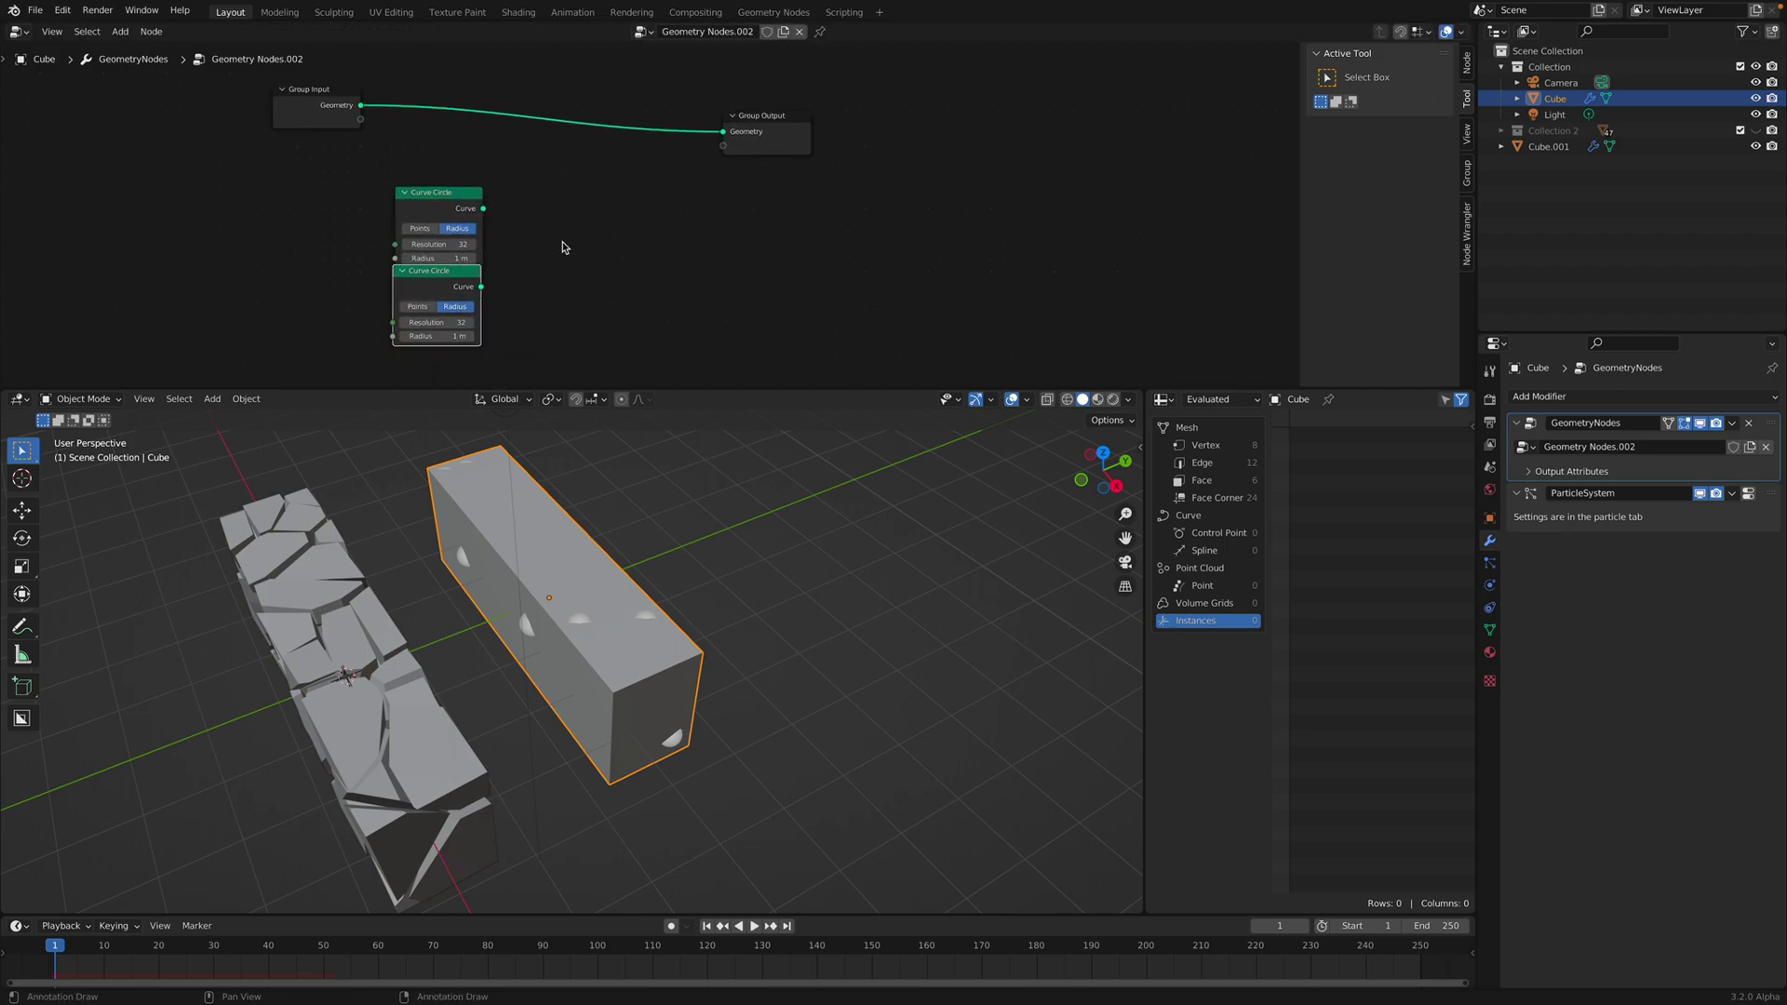
key("shift+a")
left_click(564, 239)
type("m")
key("BackSpace")
type("curve to")
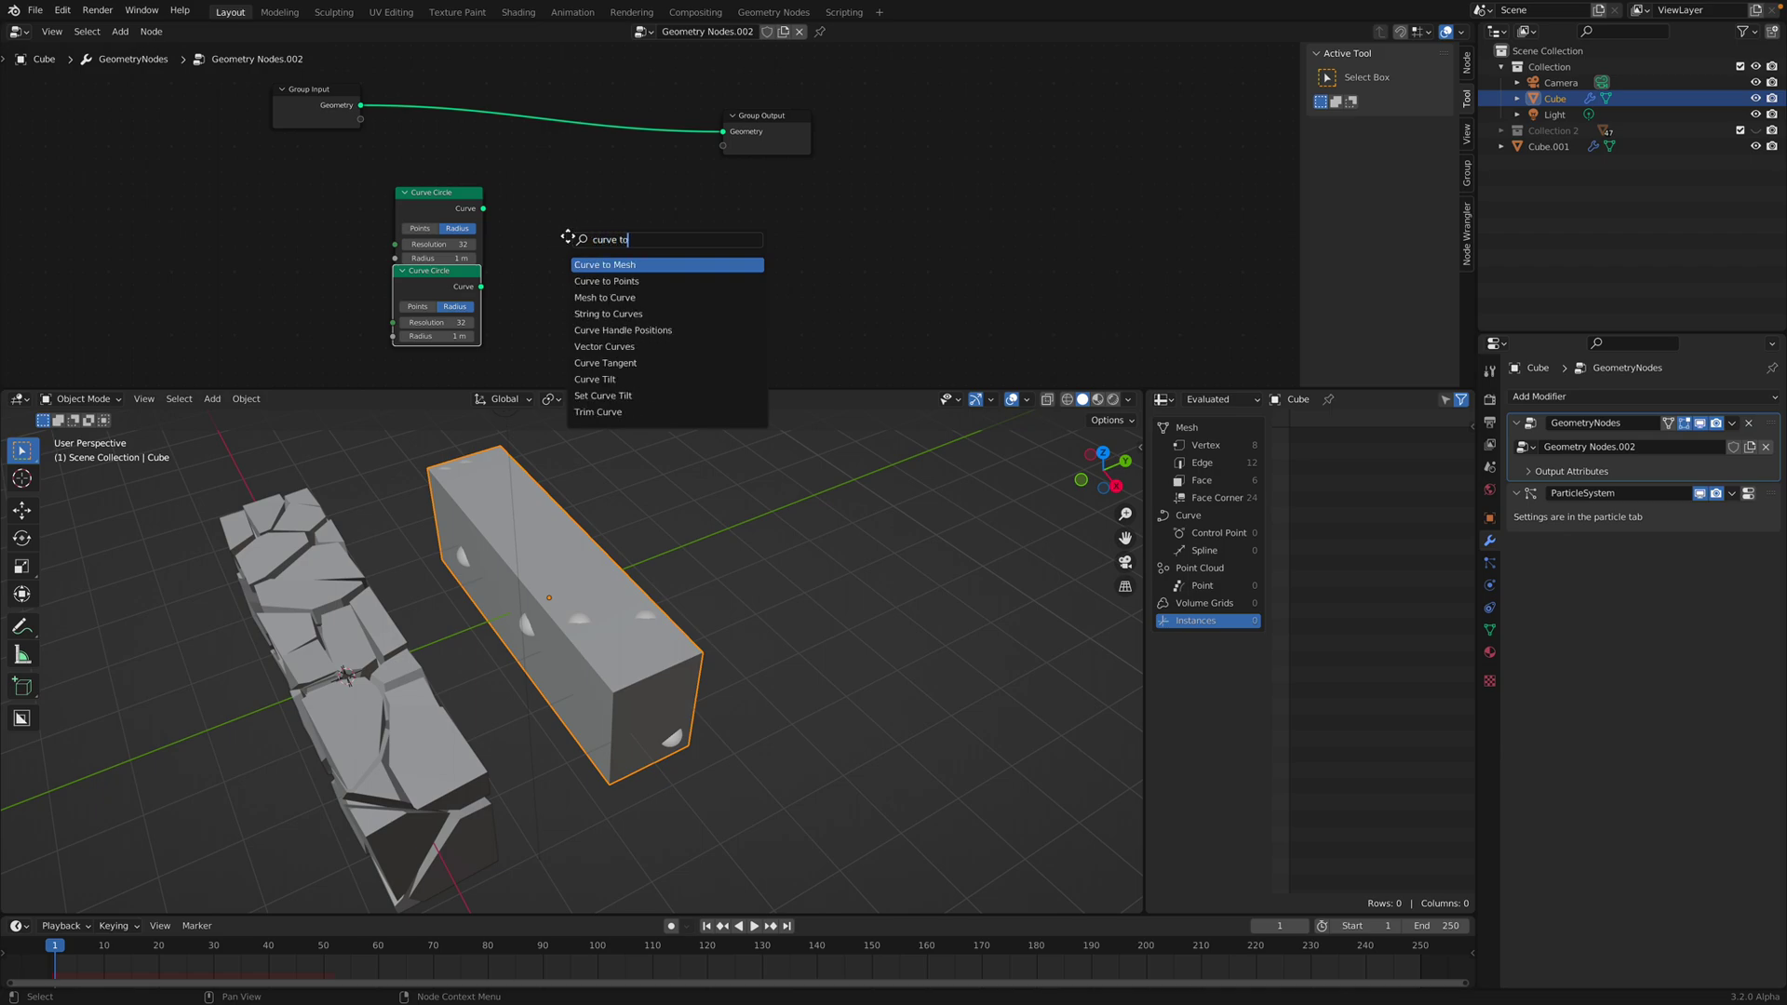
key("Return")
left_click(577, 224)
left_click_drag(477, 214, 472, 199)
left_click_drag(481, 287, 629, 219)
left_click_drag(723, 136, 723, 132)
left_click_drag(796, 119, 848, 120)
left_click_drag(584, 202, 612, 164)
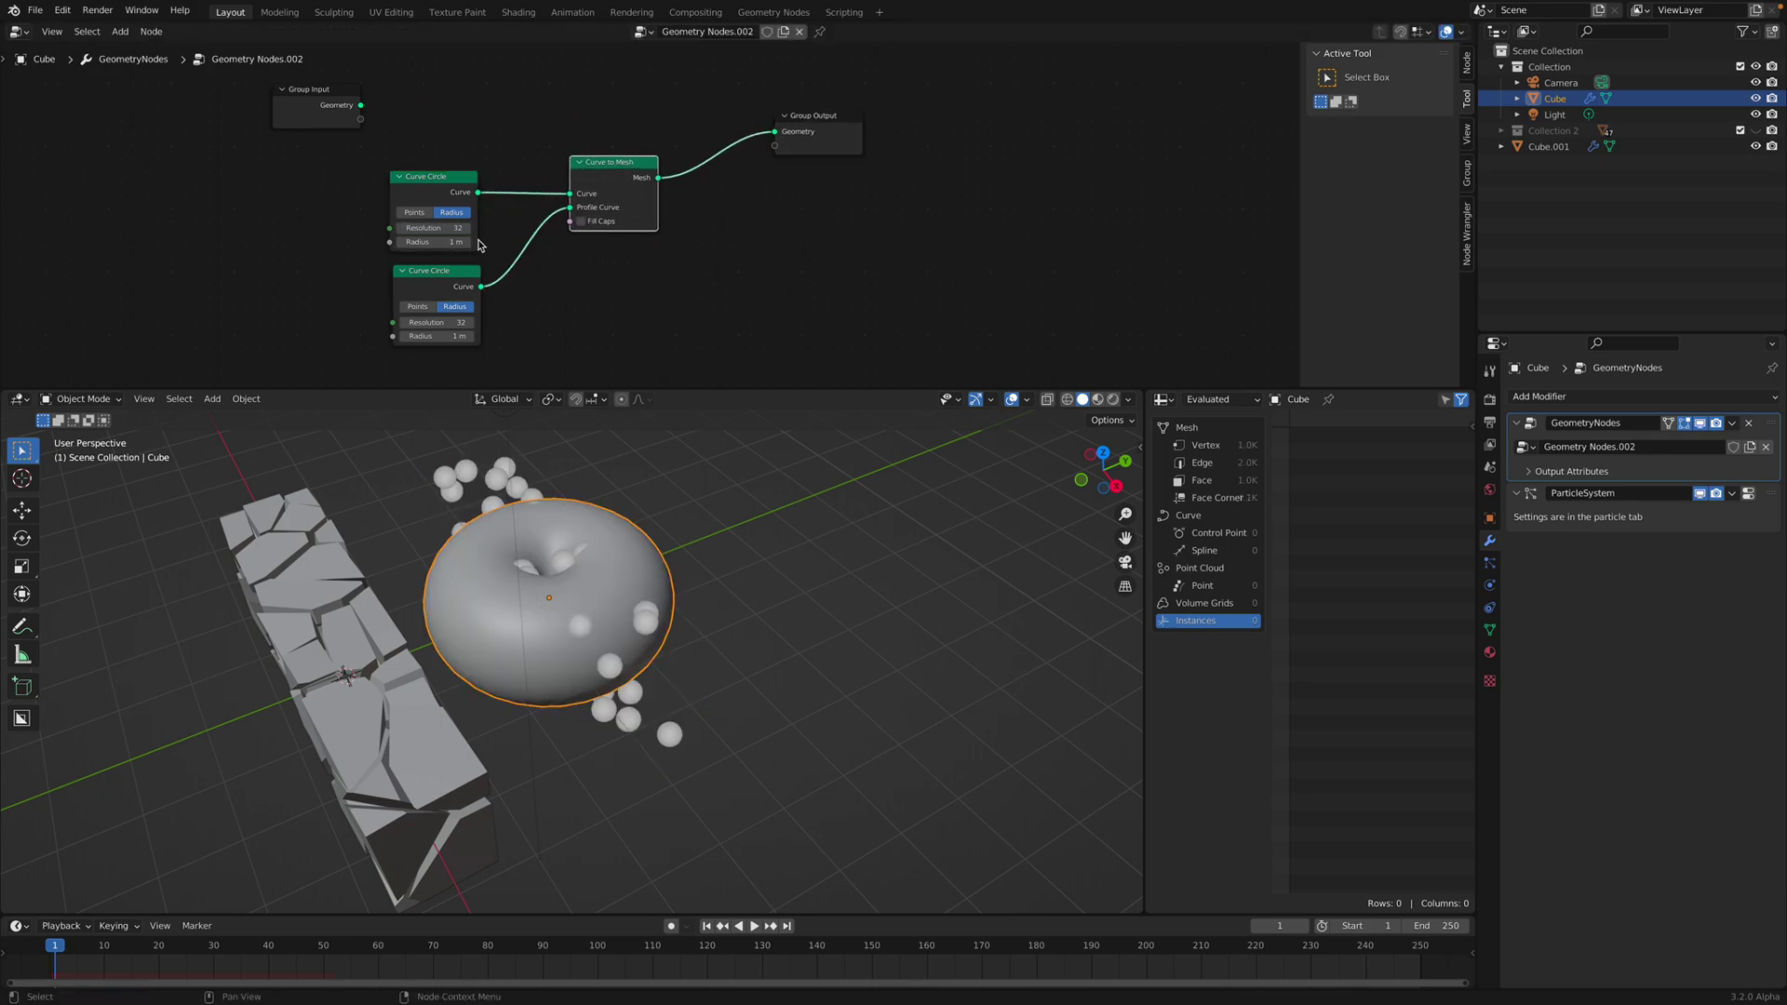
- Set the upper Curve Circle's resolution to 12 and its radius to about 2.94 m
type("12")
key("Return")
left_click_drag(450, 242, 631, 242)
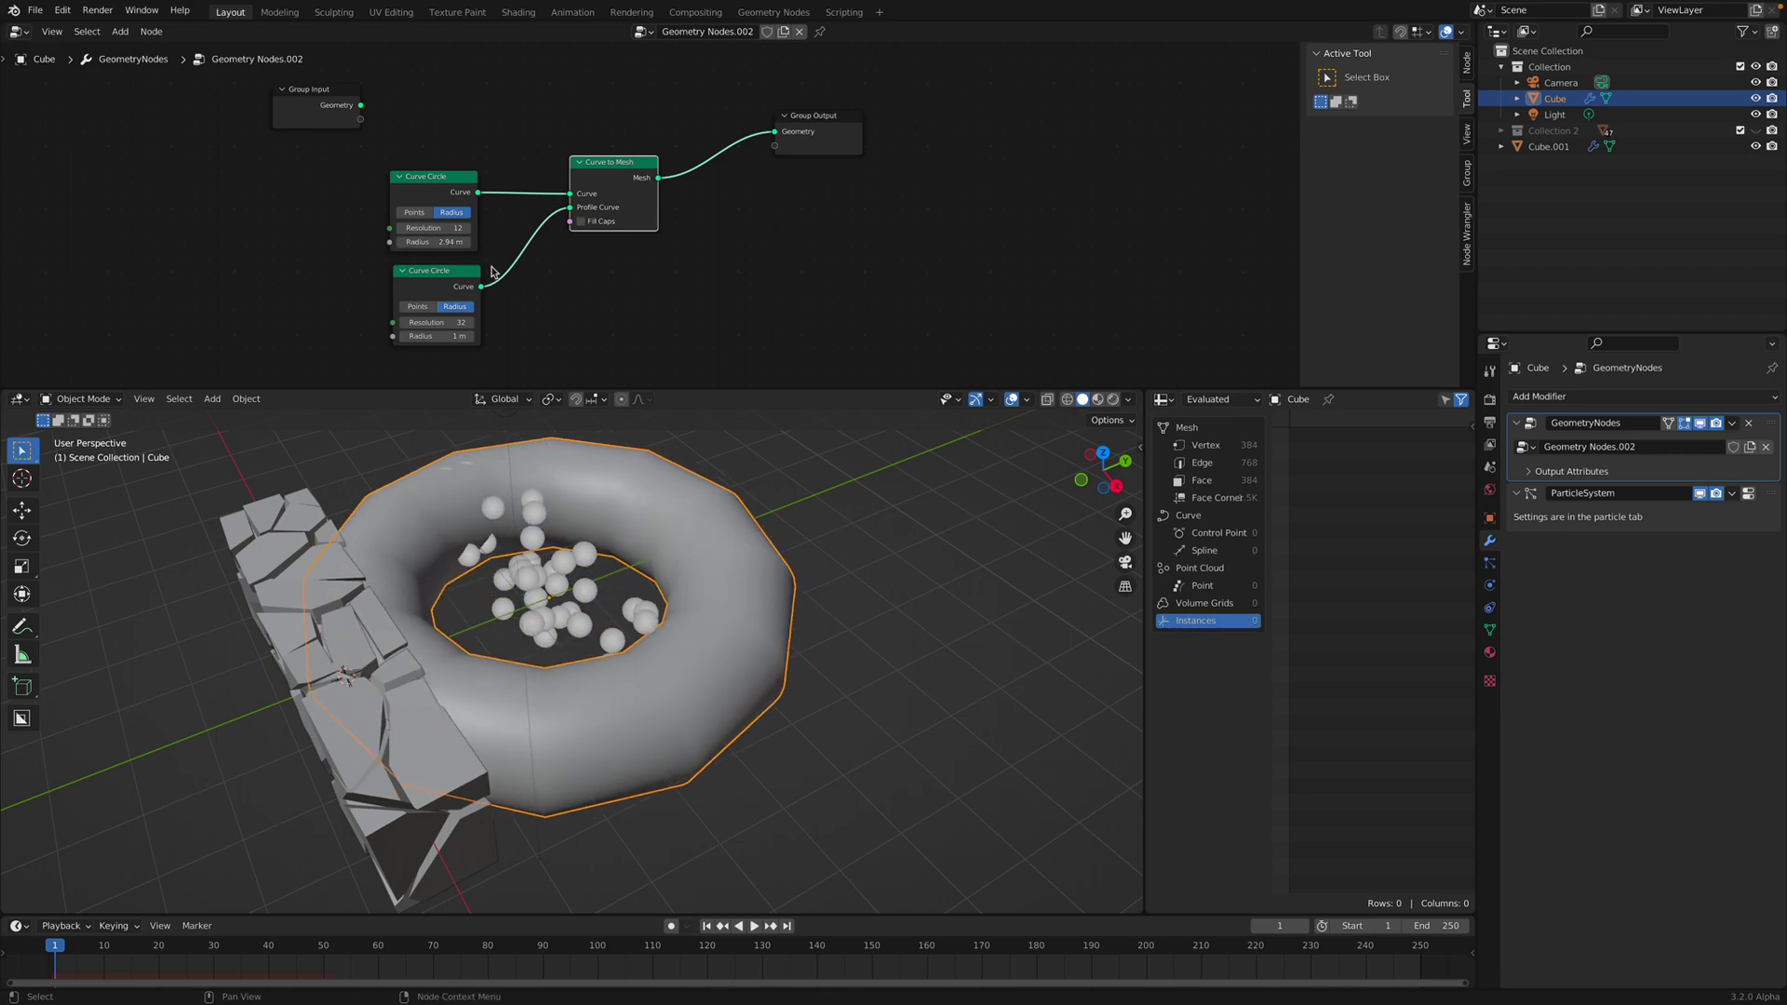
- Play the animation briefly and move the torus along Y away from the fractured block
key("space")
key("space")
middle_click_drag(671, 545, 677, 582)
key("g")
key("y")
left_click(852, 556)
mouse_move(852, 557)
middle_mouse_down("shift")
mouse_move(835, 567)
mouse_move(834, 549)
middle_mouse_up("shift")
- Change the particle system's physics type to None
left_click(1748, 494)
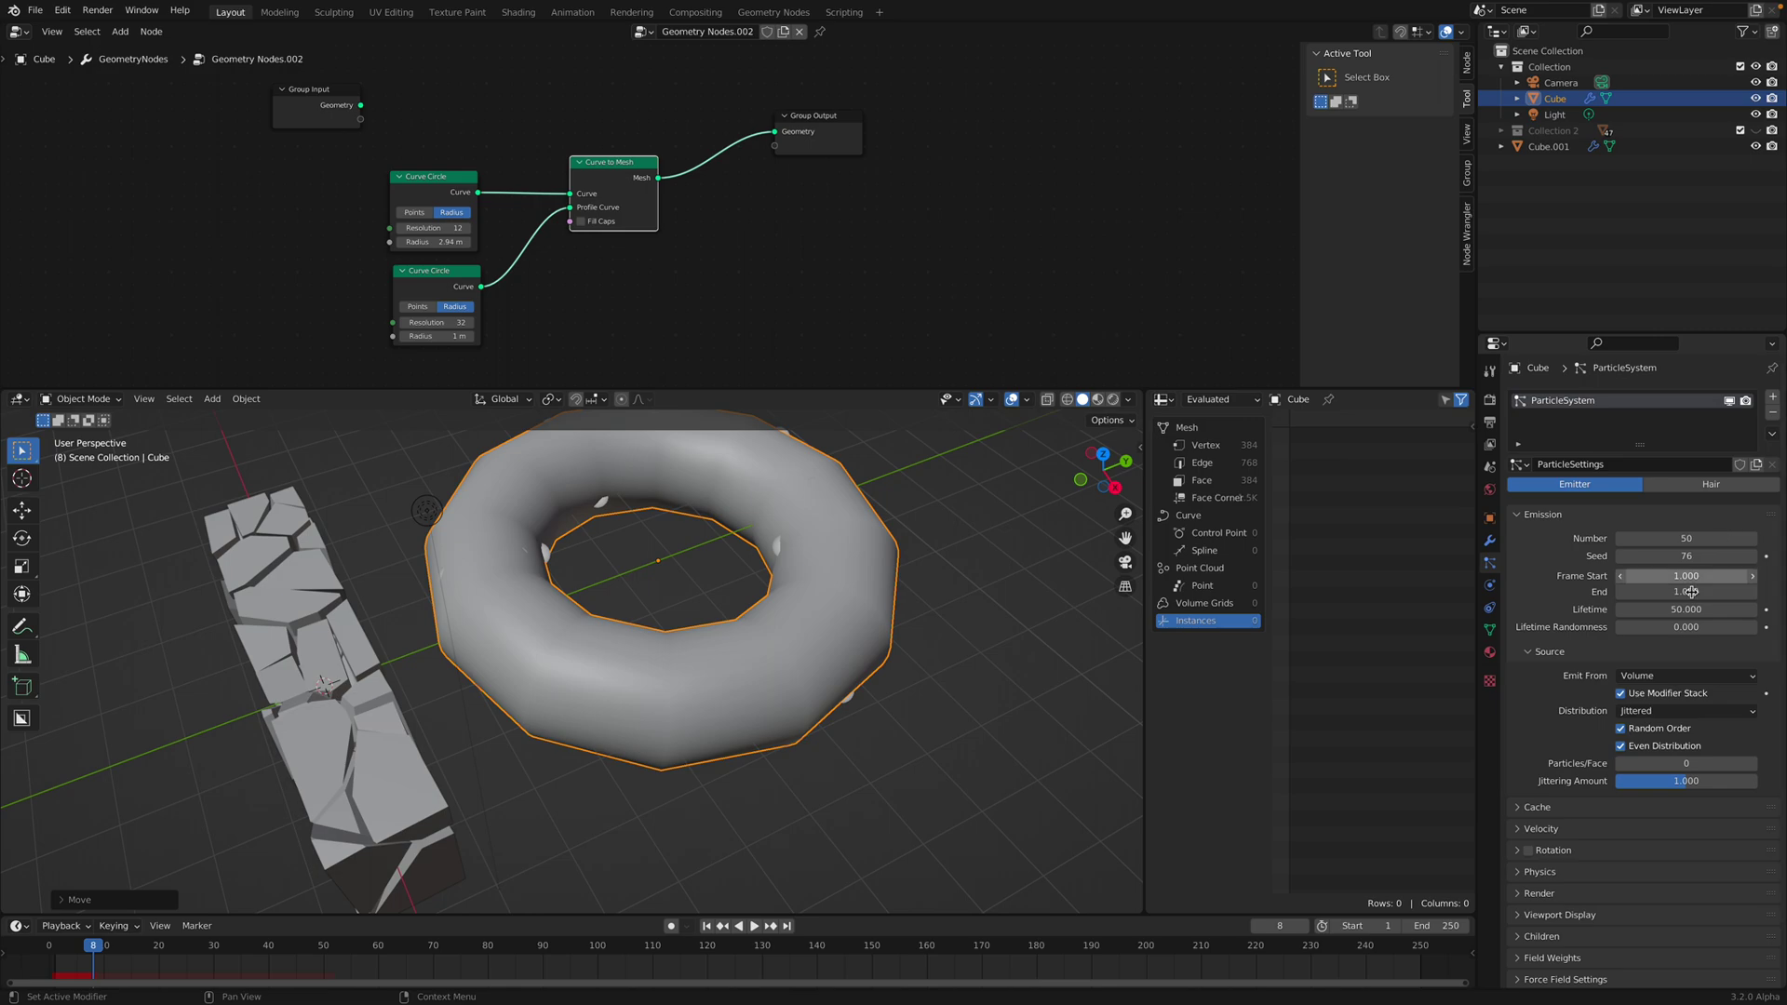
scroll(1601, 736, "down", 2)
left_click(1548, 806)
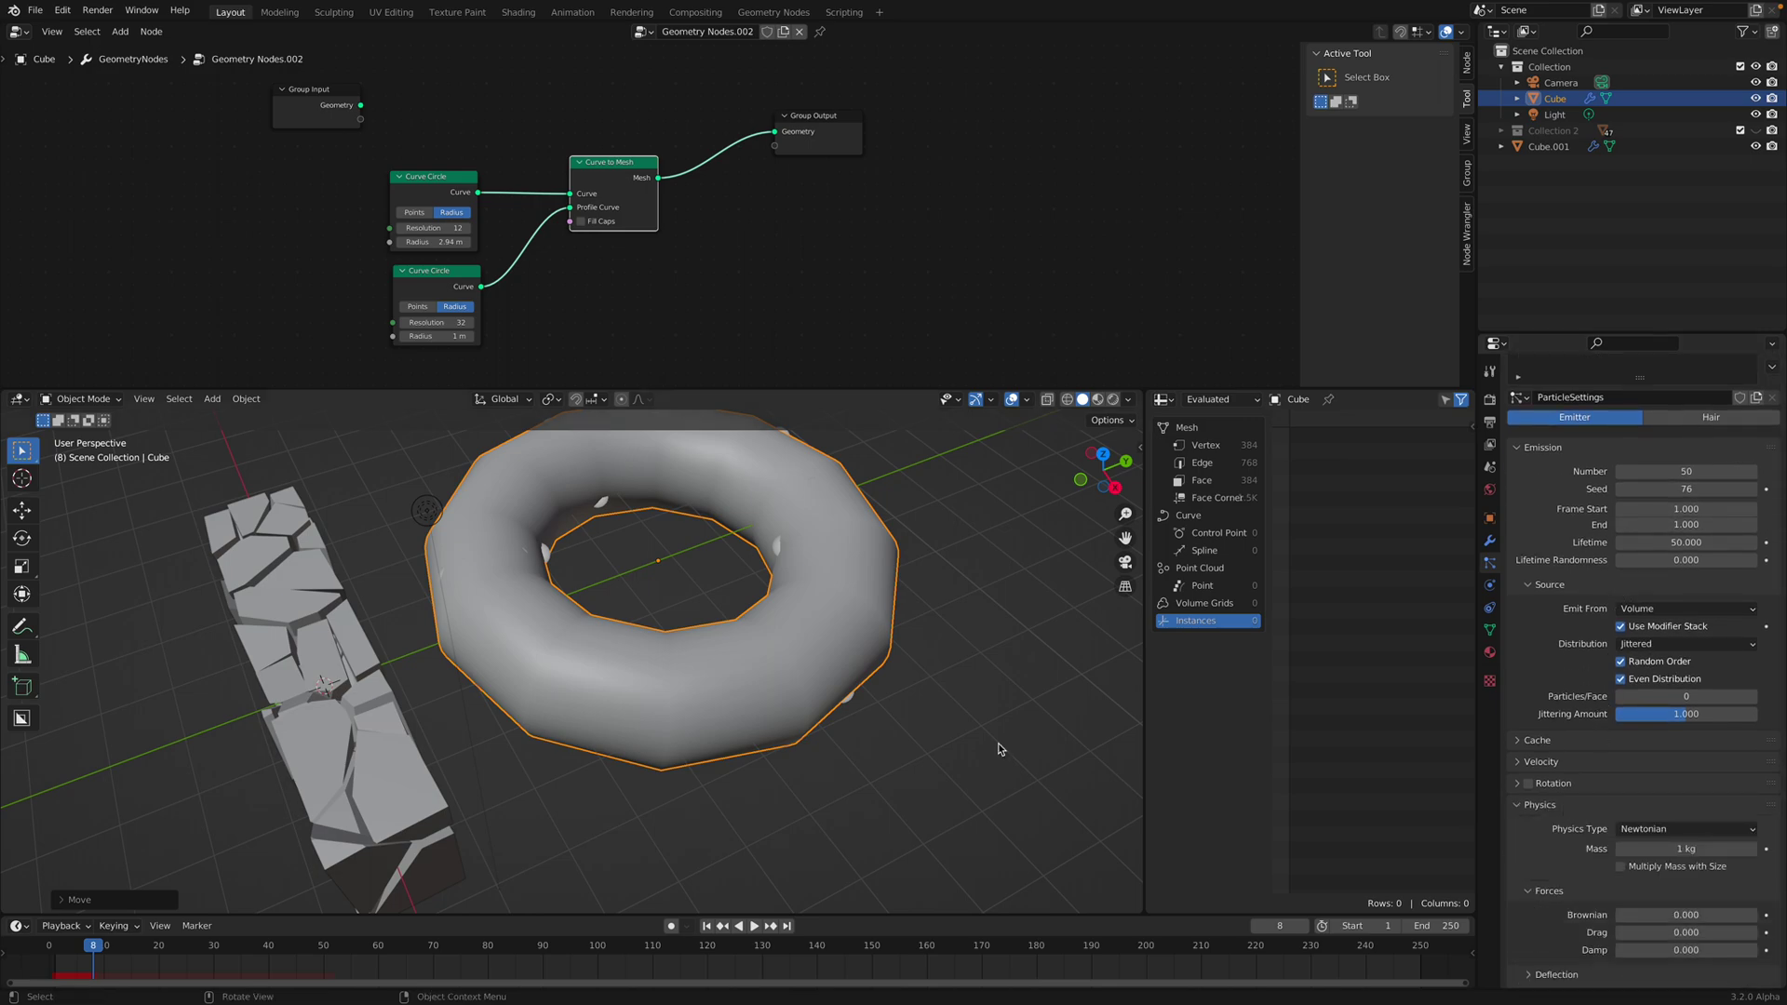
middle_click_drag(998, 743, 968, 756)
left_click(1661, 829)
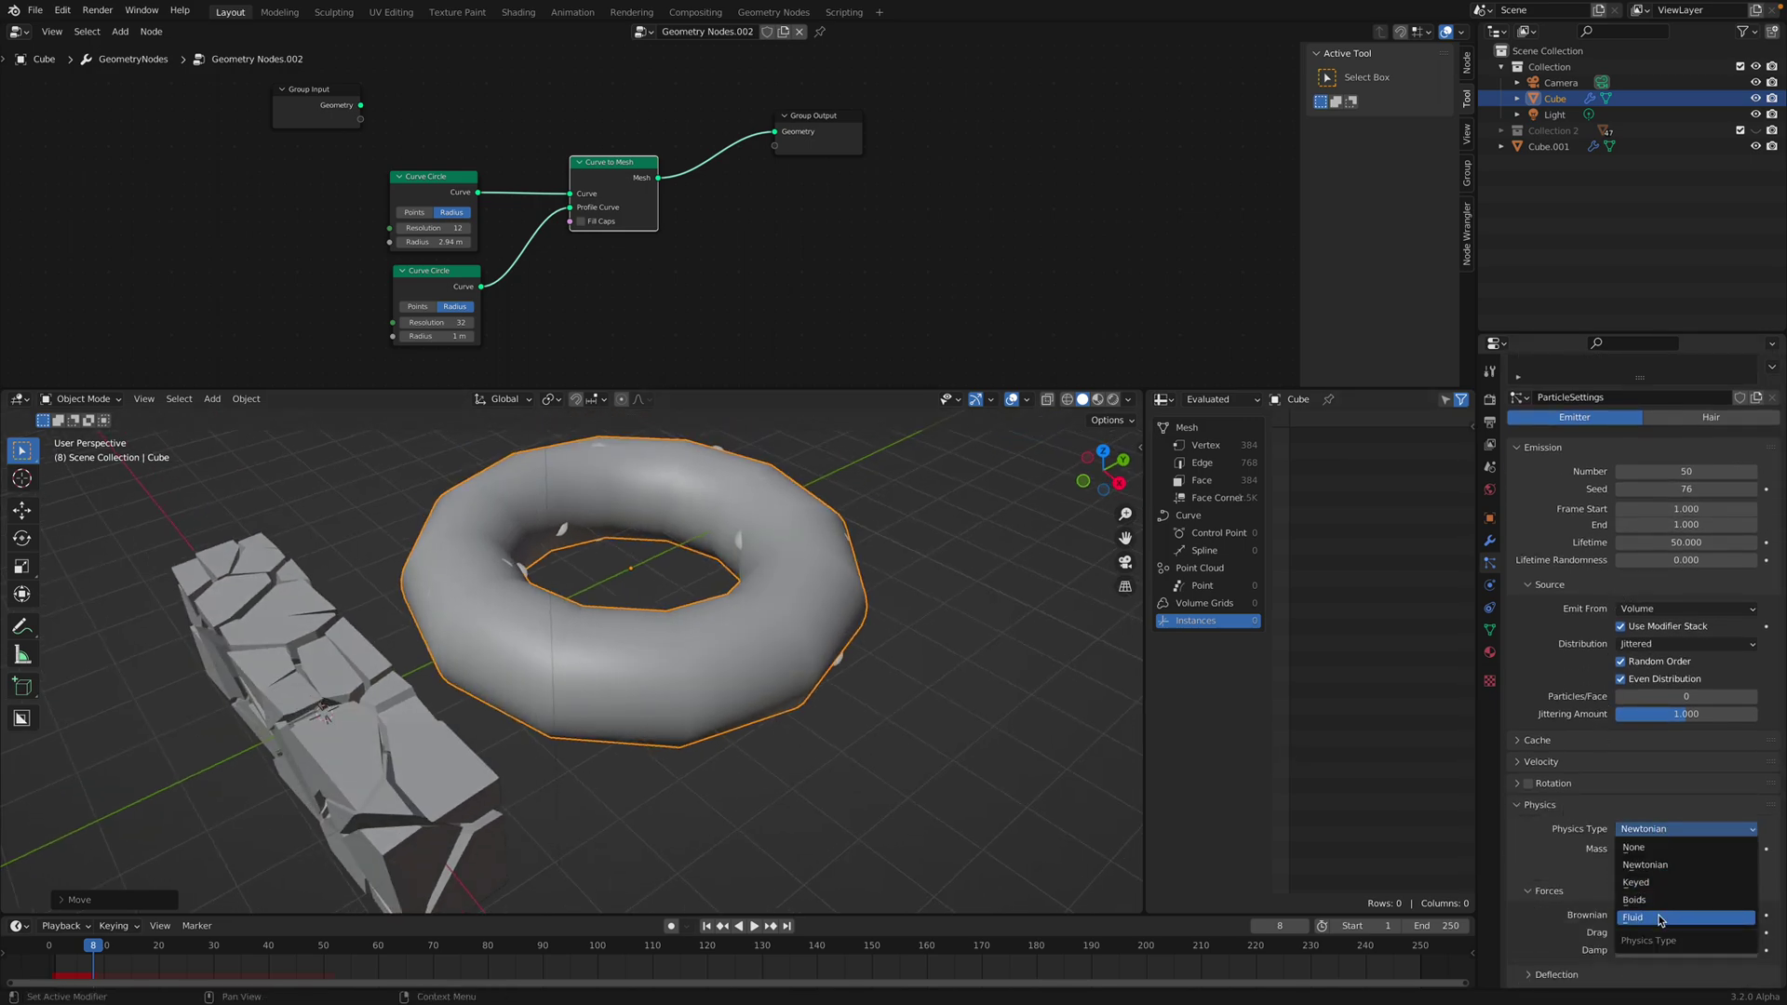
left_click(1657, 847)
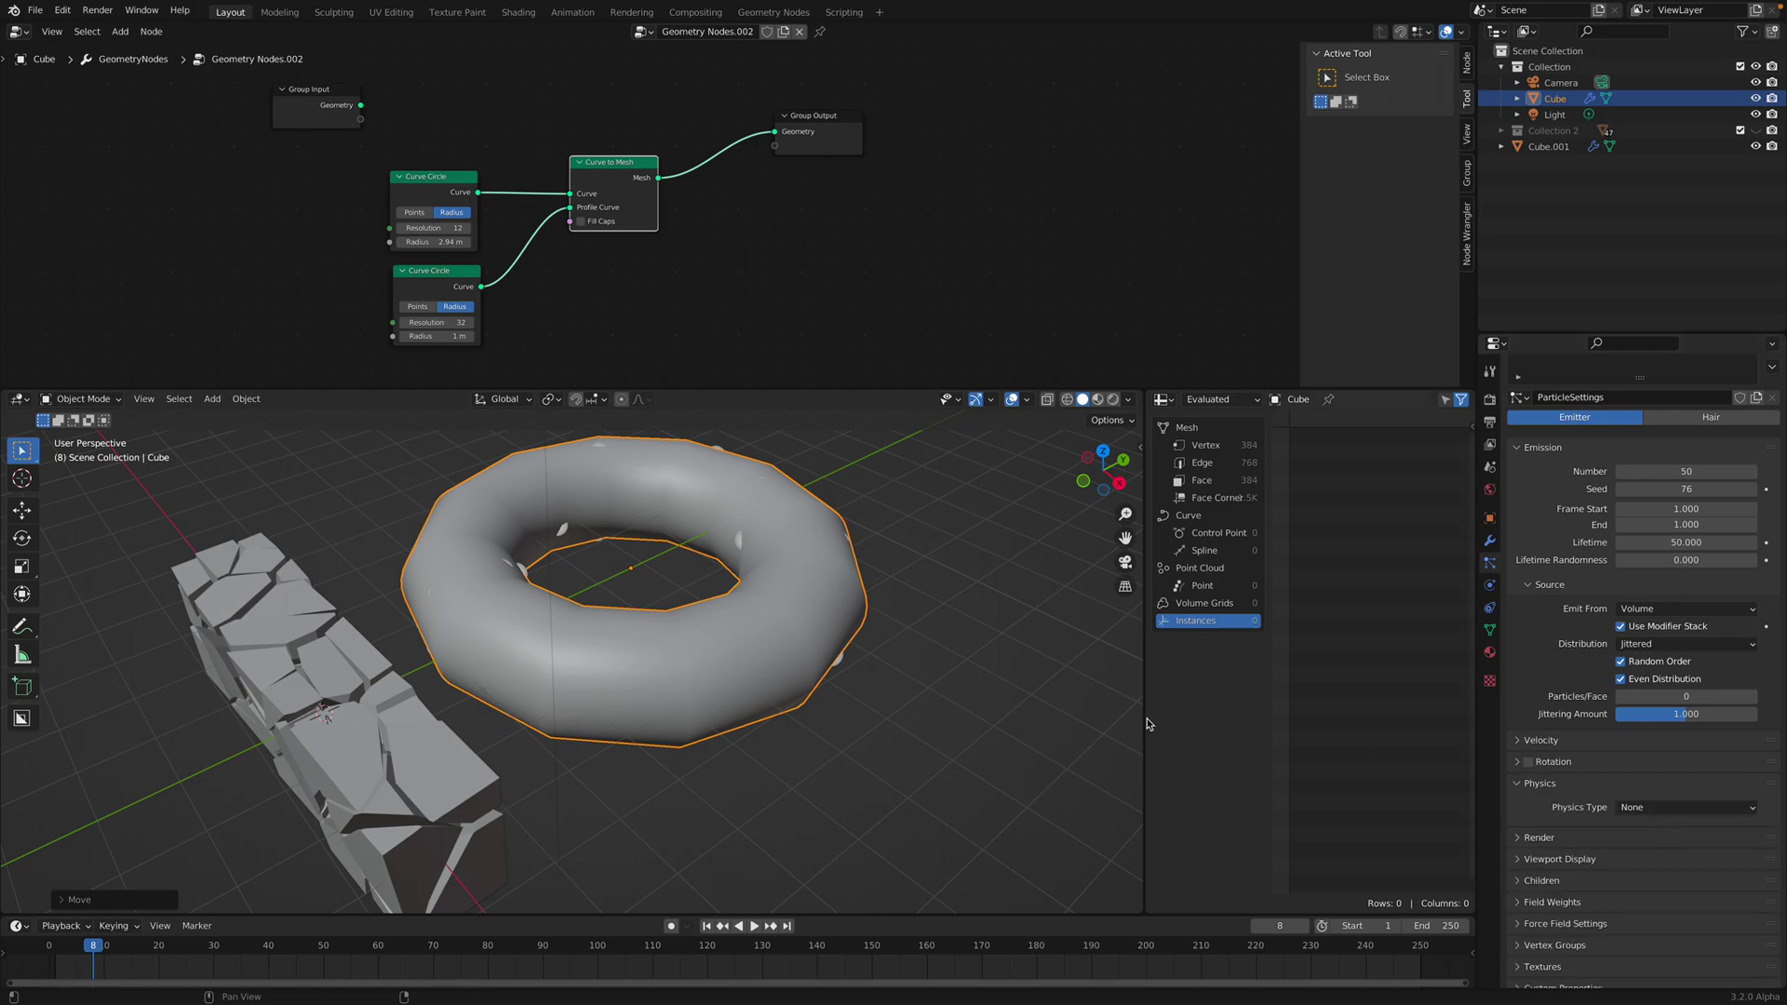
- Switch the viewport to wireframe and reduce the circle radii to 2.7 m for the path and 0.8 m for the profile
key("z")
left_click(898, 685)
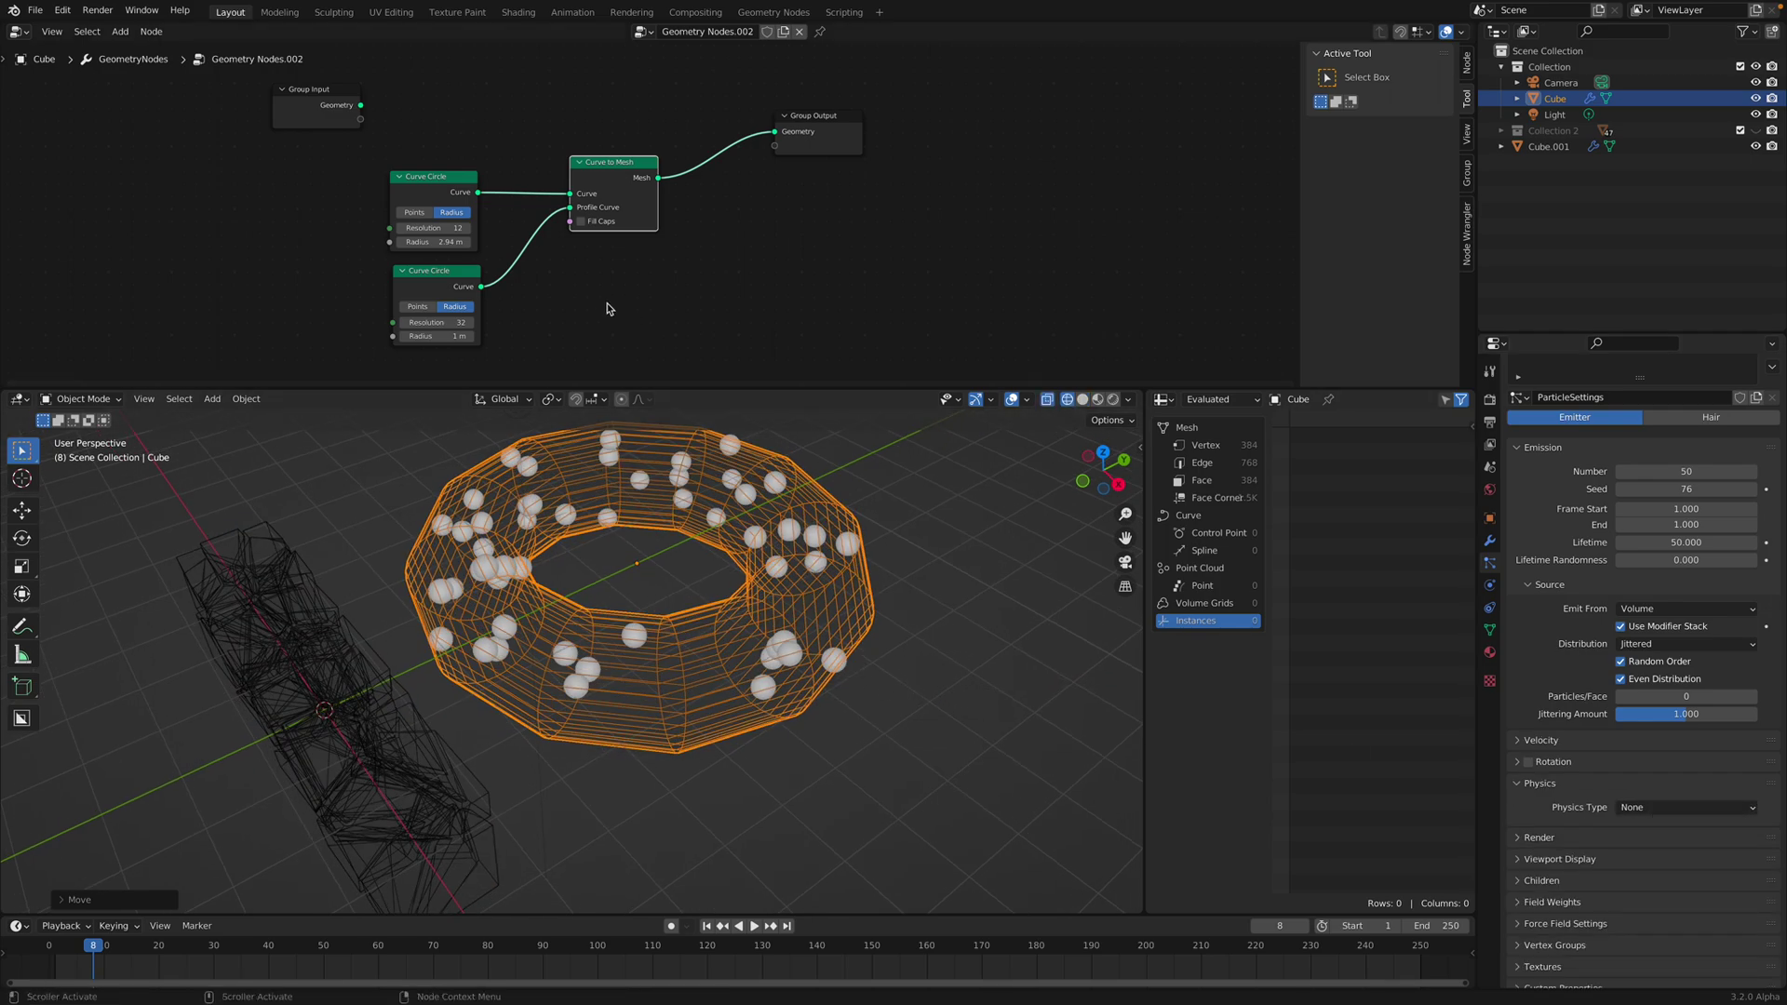
mouse_move(434, 239)
left_mouse_down()
mouse_move(558, 240)
mouse_move(409, 240)
mouse_move(430, 241)
left_mouse_up()
mouse_move(436, 336)
left_mouse_down()
mouse_move(521, 336)
mouse_move(415, 336)
left_mouse_up()
middle_click_drag(789, 559, 886, 586)
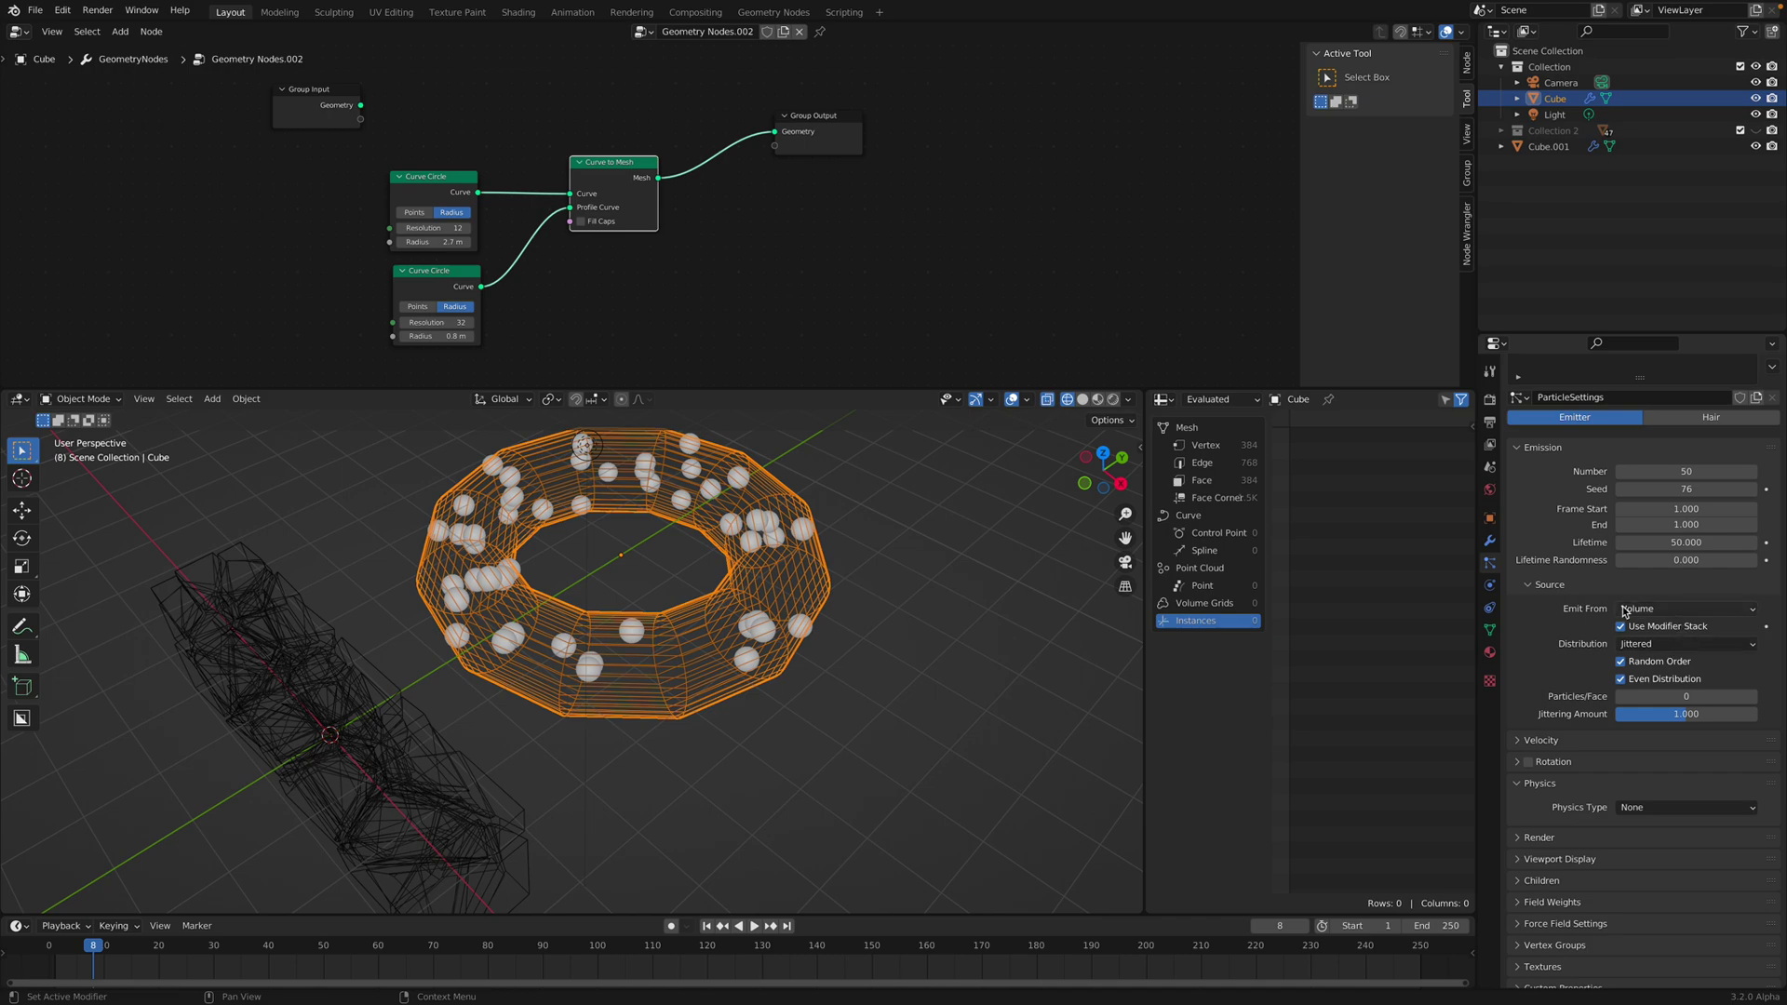
- Set the particle number to 100 and the seed to 158, toggling Use Modifier Stack off and back on
scroll(1624, 556, "up", 3)
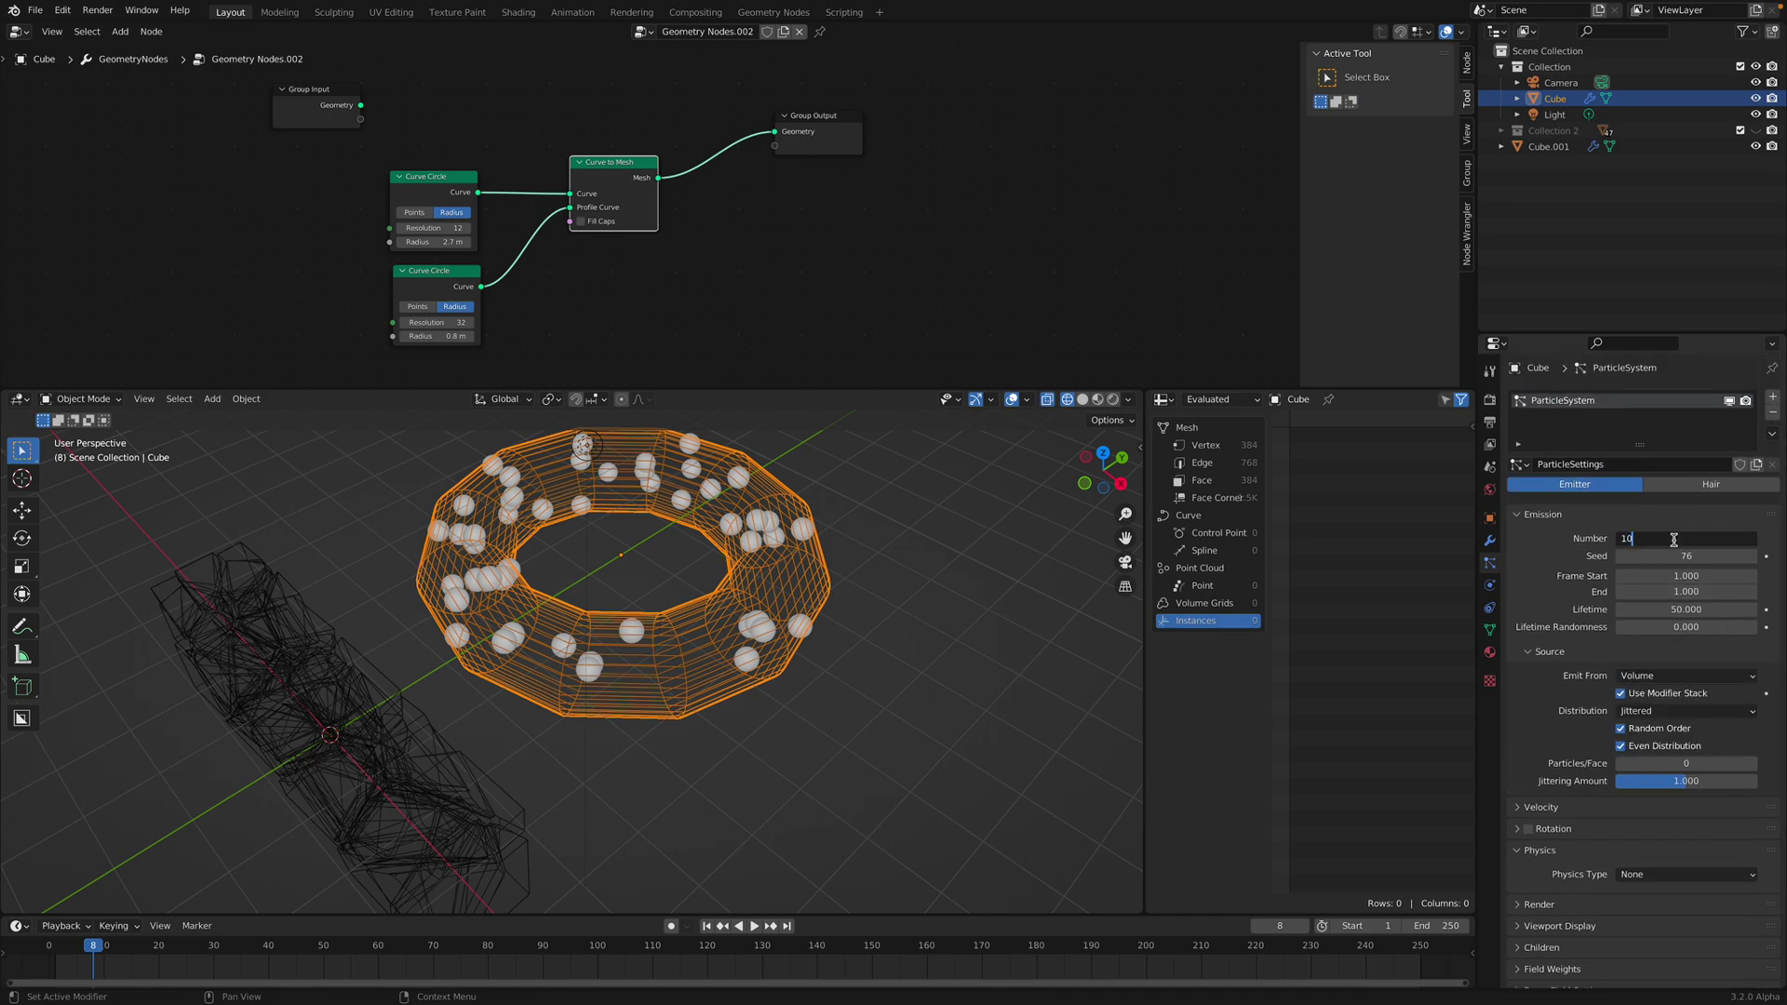
type("0")
key("Return")
left_click_drag(1680, 556, 1759, 556)
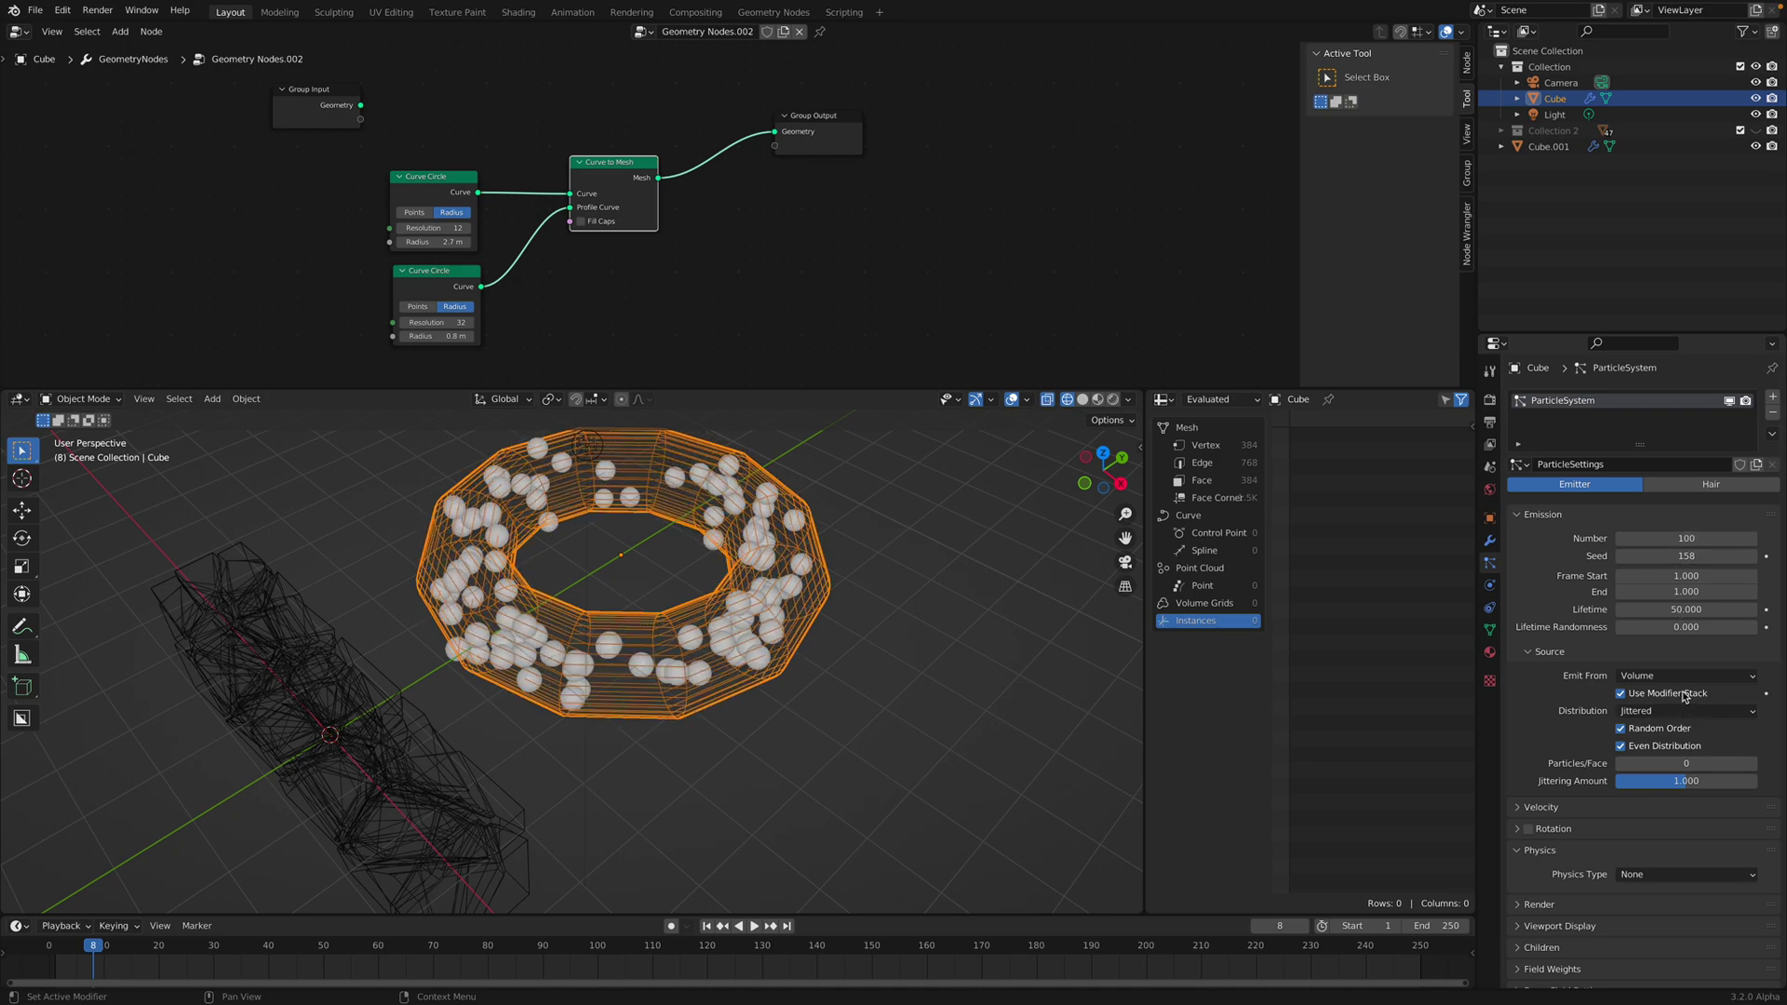
left_click(1683, 692)
left_click(1682, 693)
- Apply the GeometryNodes modifier on the torus, keeping only its particle system
middle_click_drag(751, 769, 786, 751)
middle_click_drag(761, 691, 838, 666)
left_click(1490, 542)
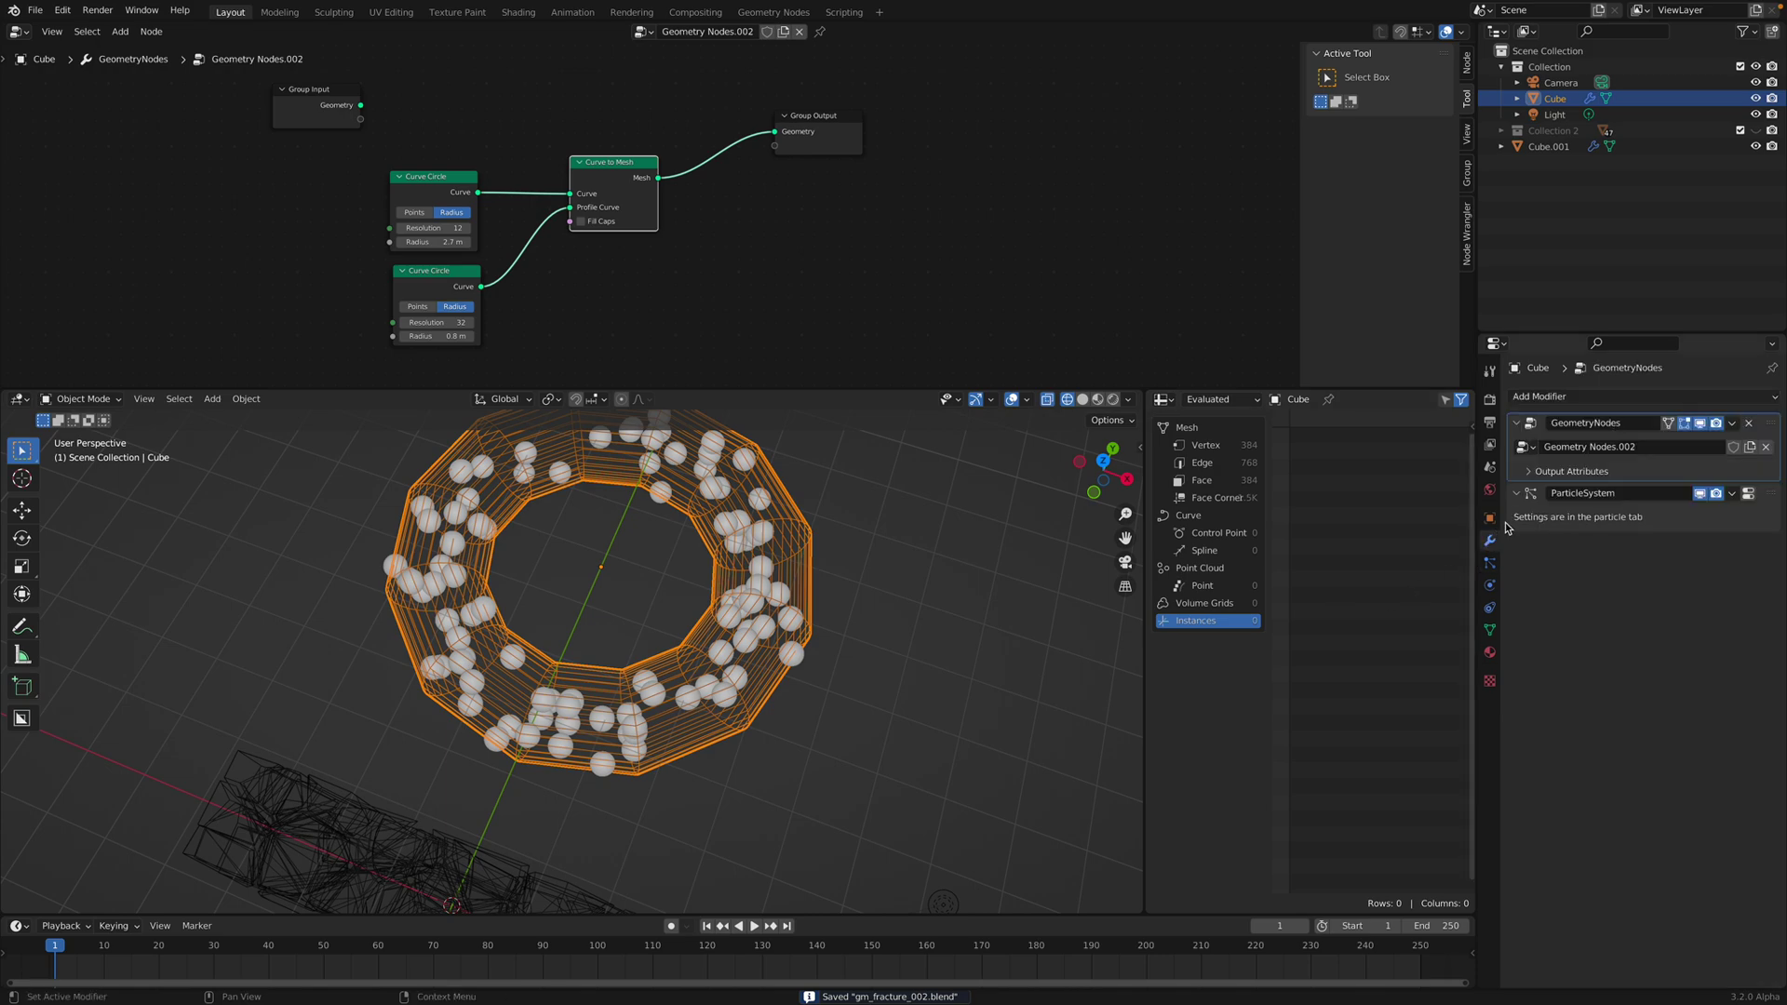
left_click(1733, 424)
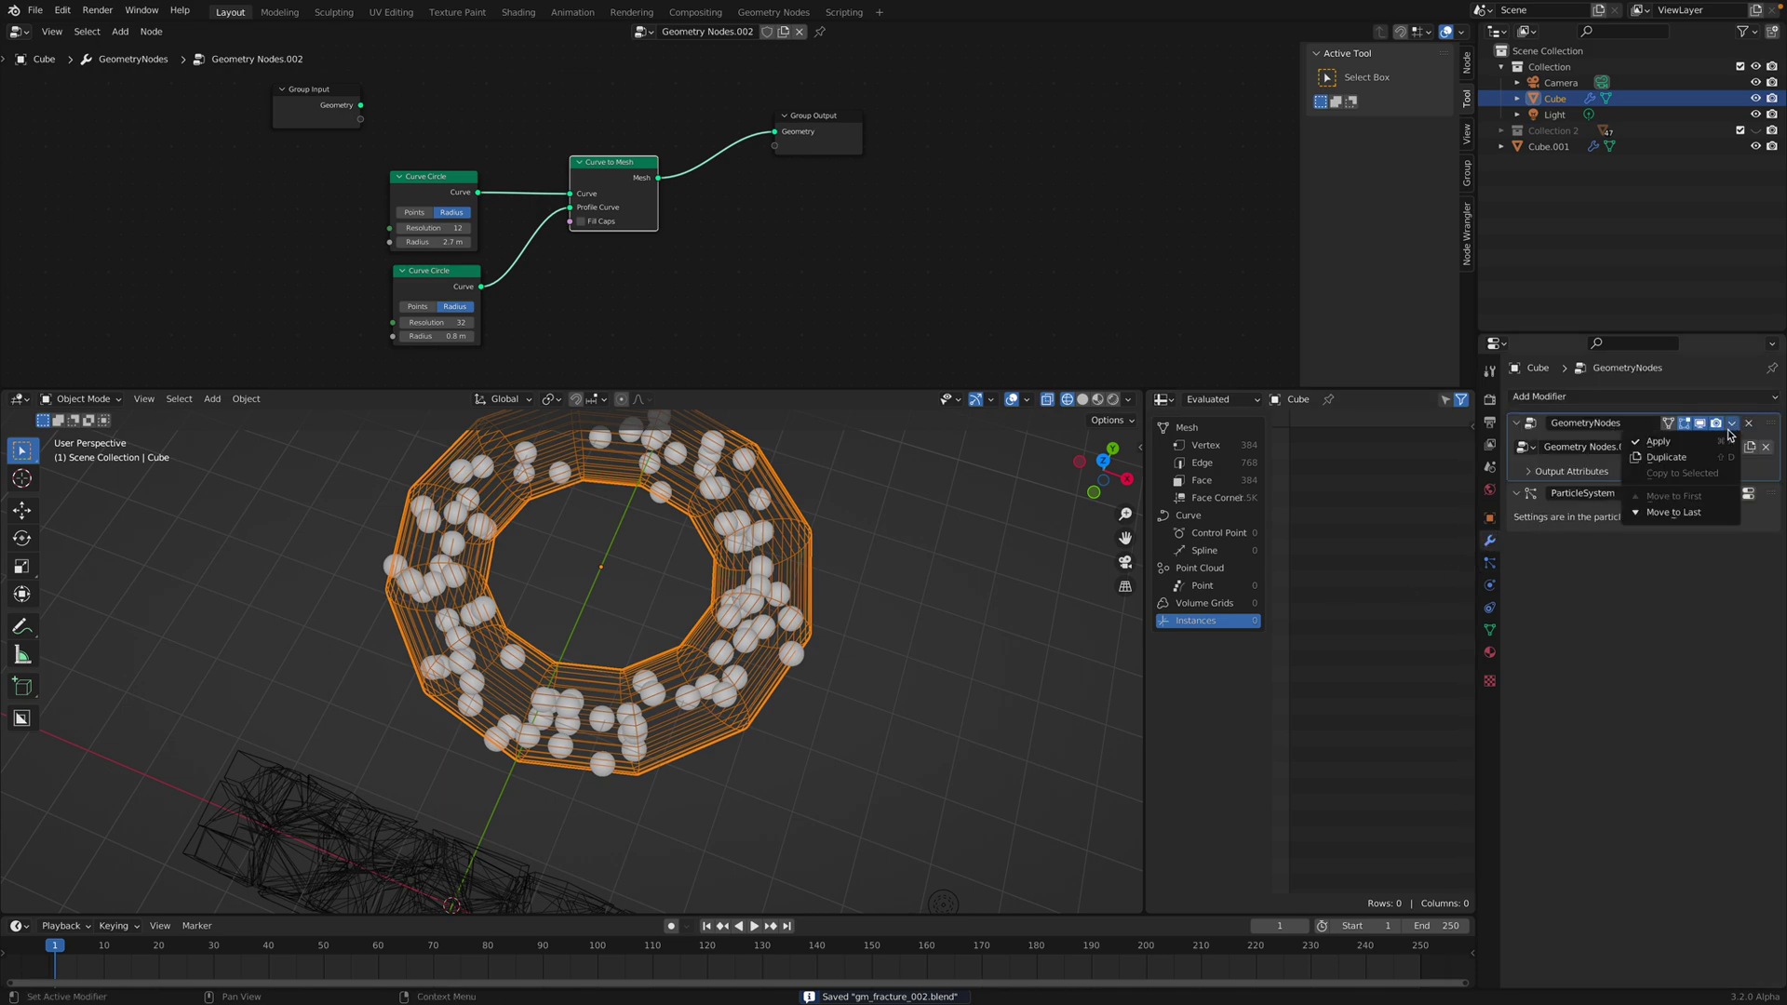
left_click(1716, 441)
- Run Cell Fracture on the selected torus using the settings already in its dialog
middle_click_drag(836, 511, 796, 521)
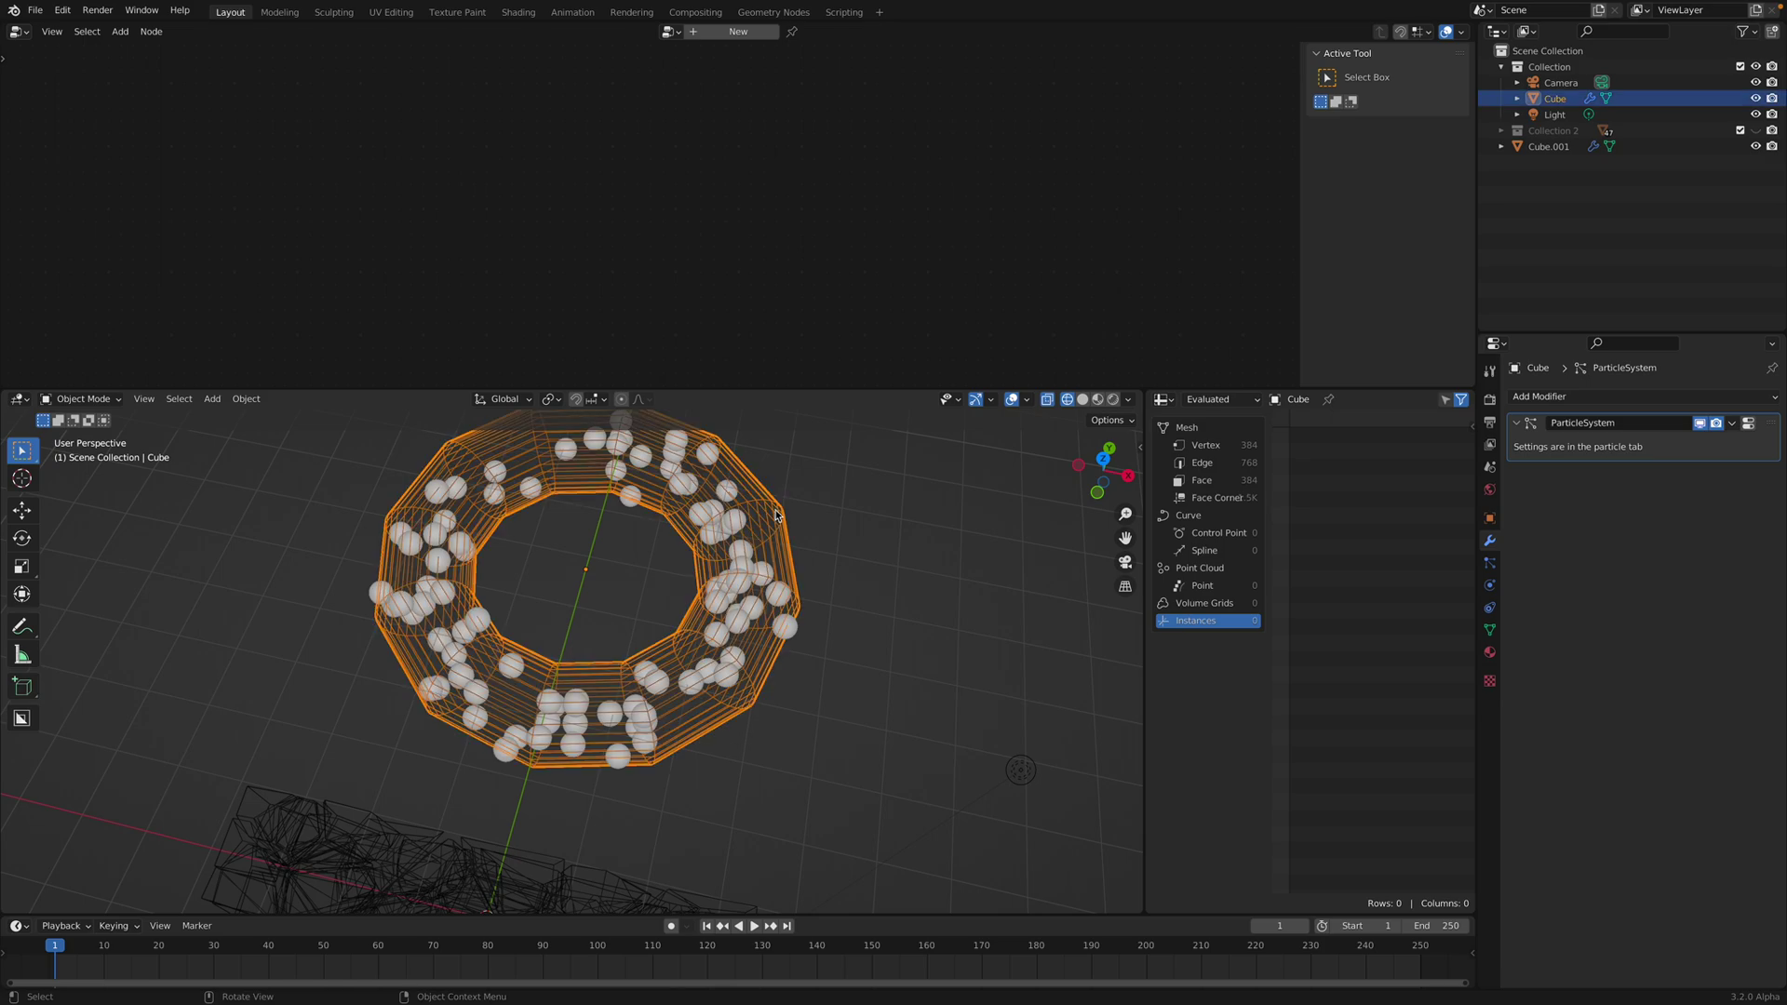
key("F3")
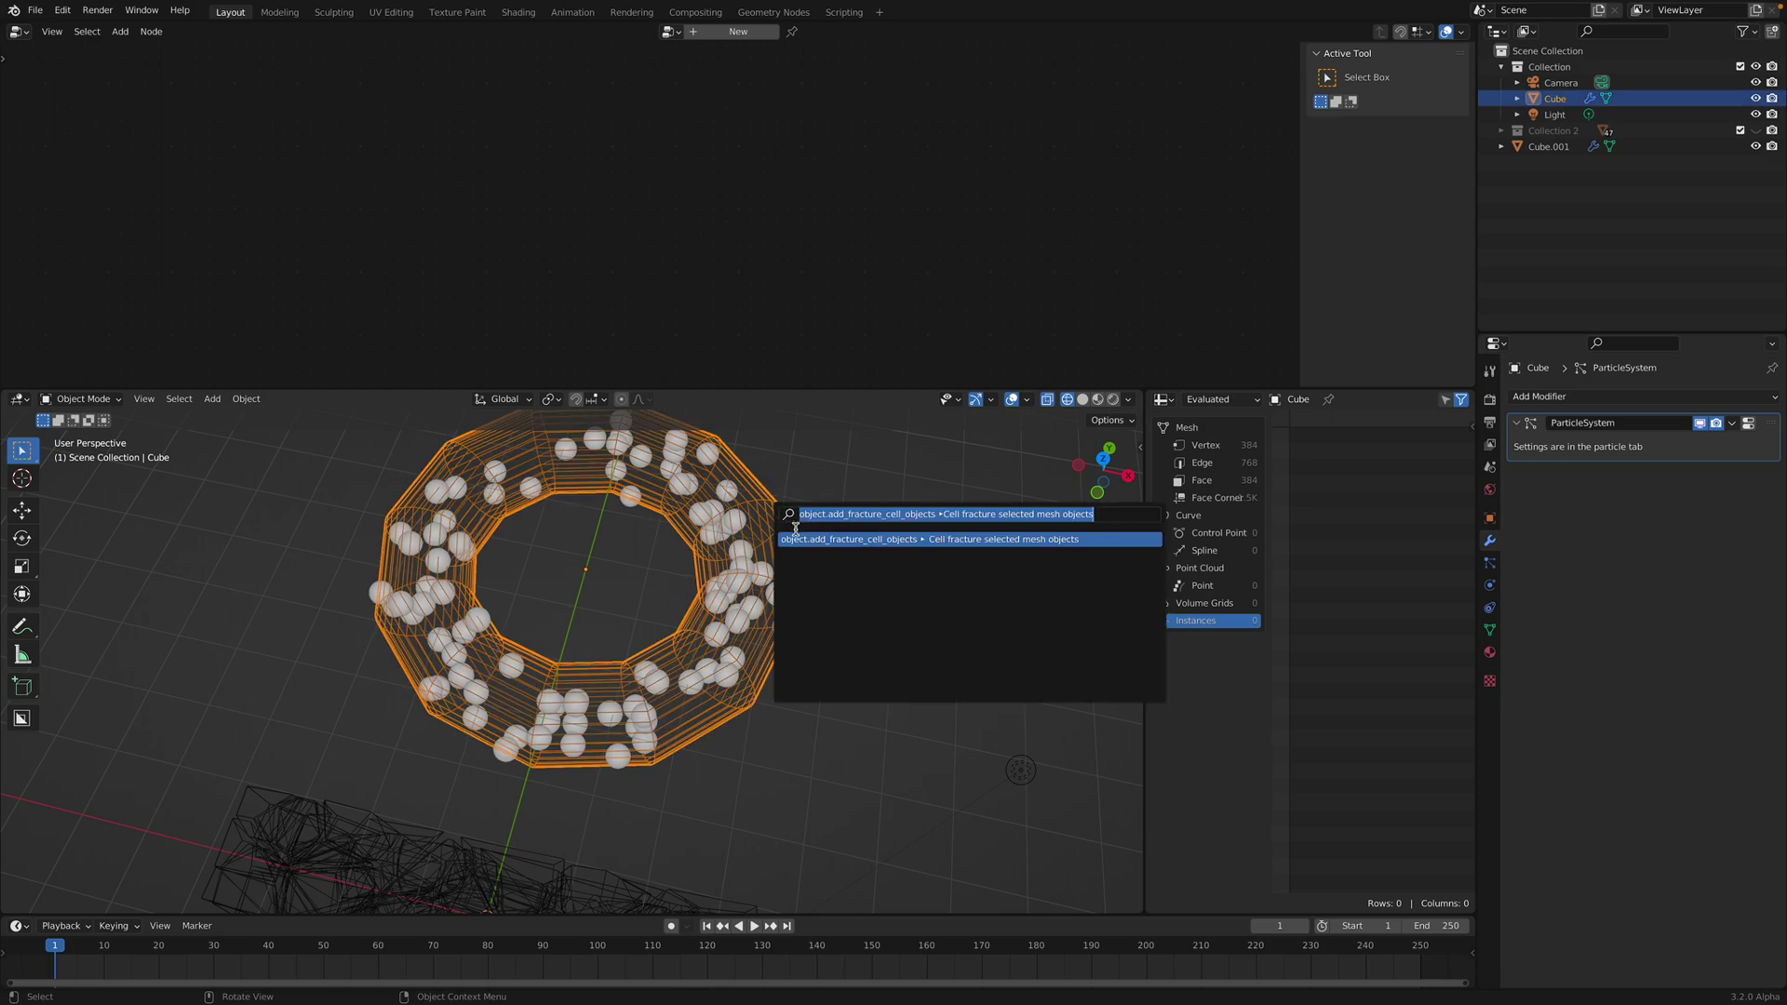
left_click(806, 542)
left_click(762, 977)
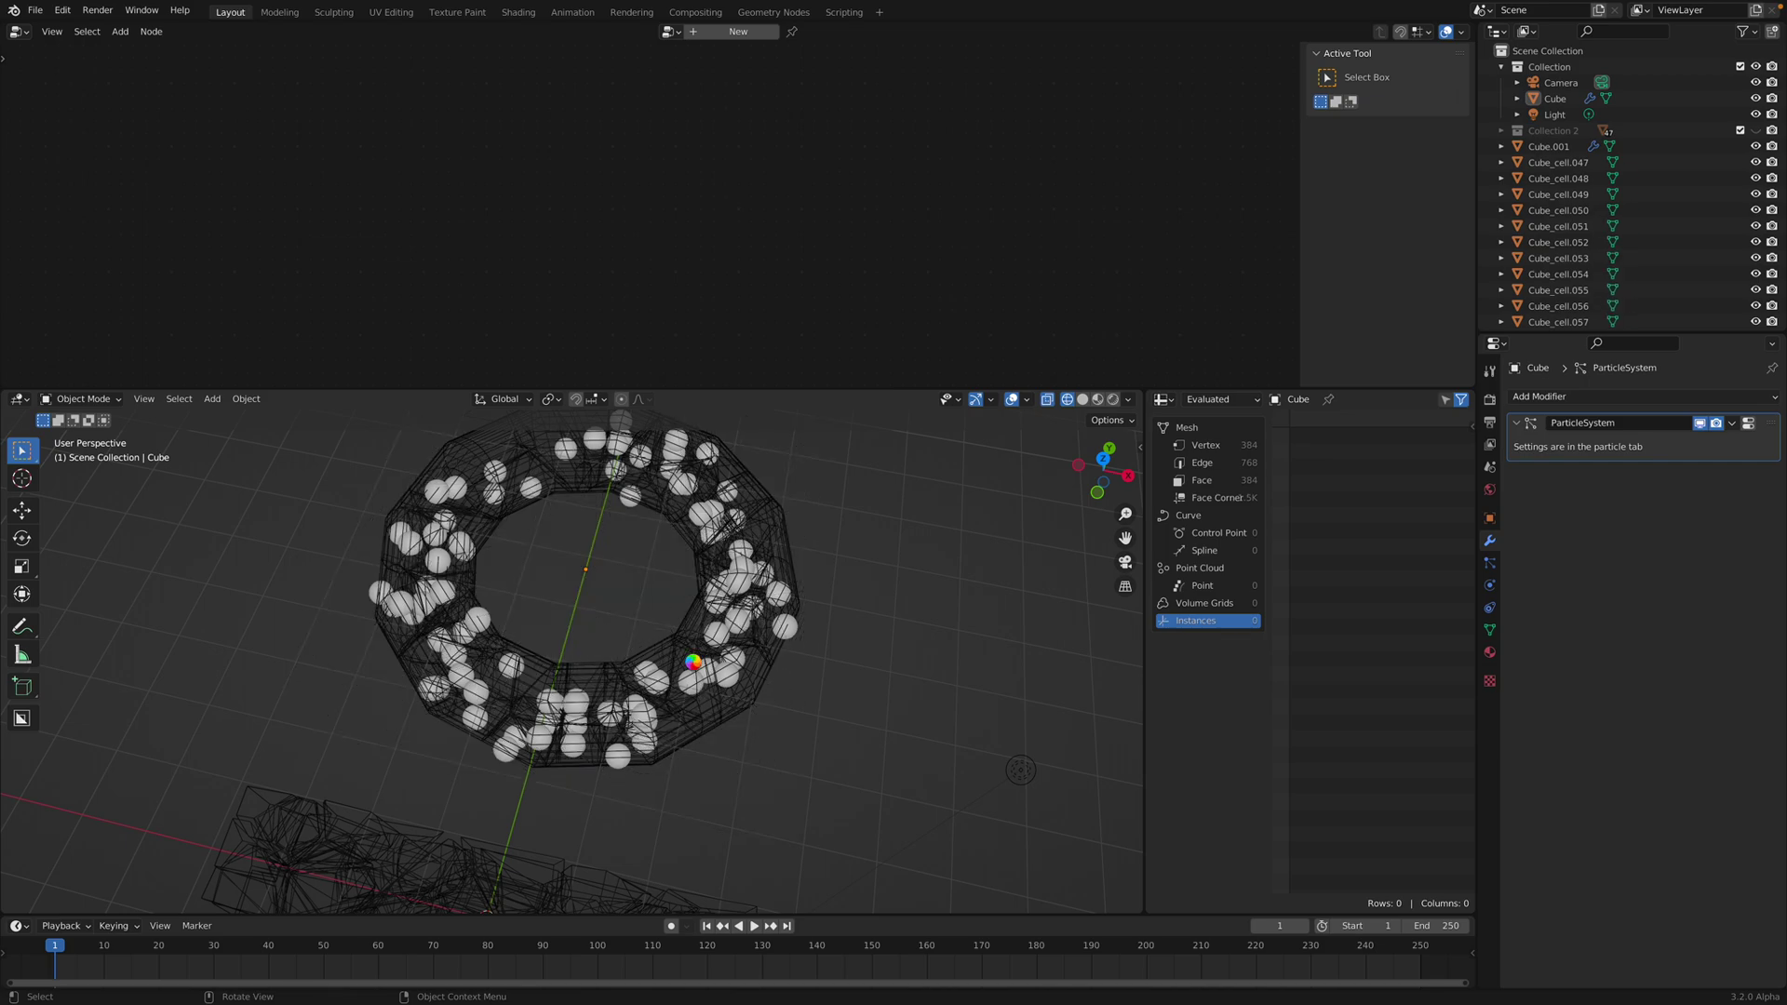
- Move the new torus cell objects into a new collection named Collection 3 and collapse it in the outliner
middle_click_drag(694, 666, 736, 662)
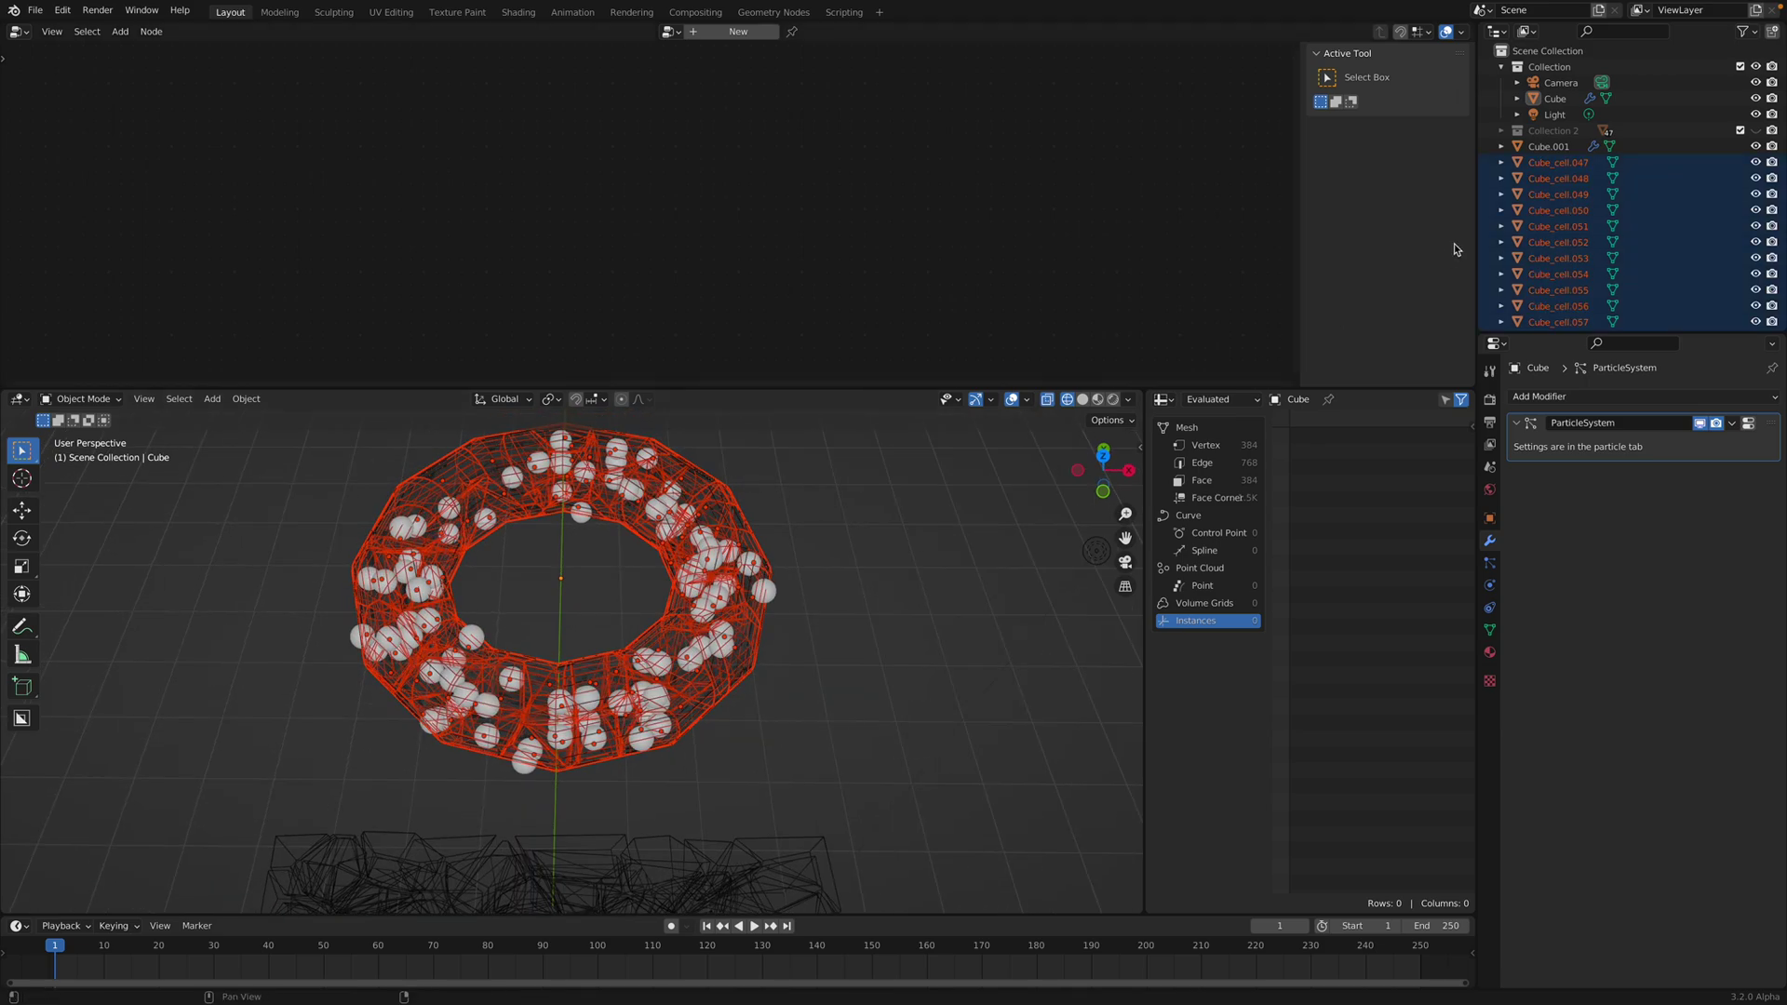
scroll(1563, 191, "down", 1)
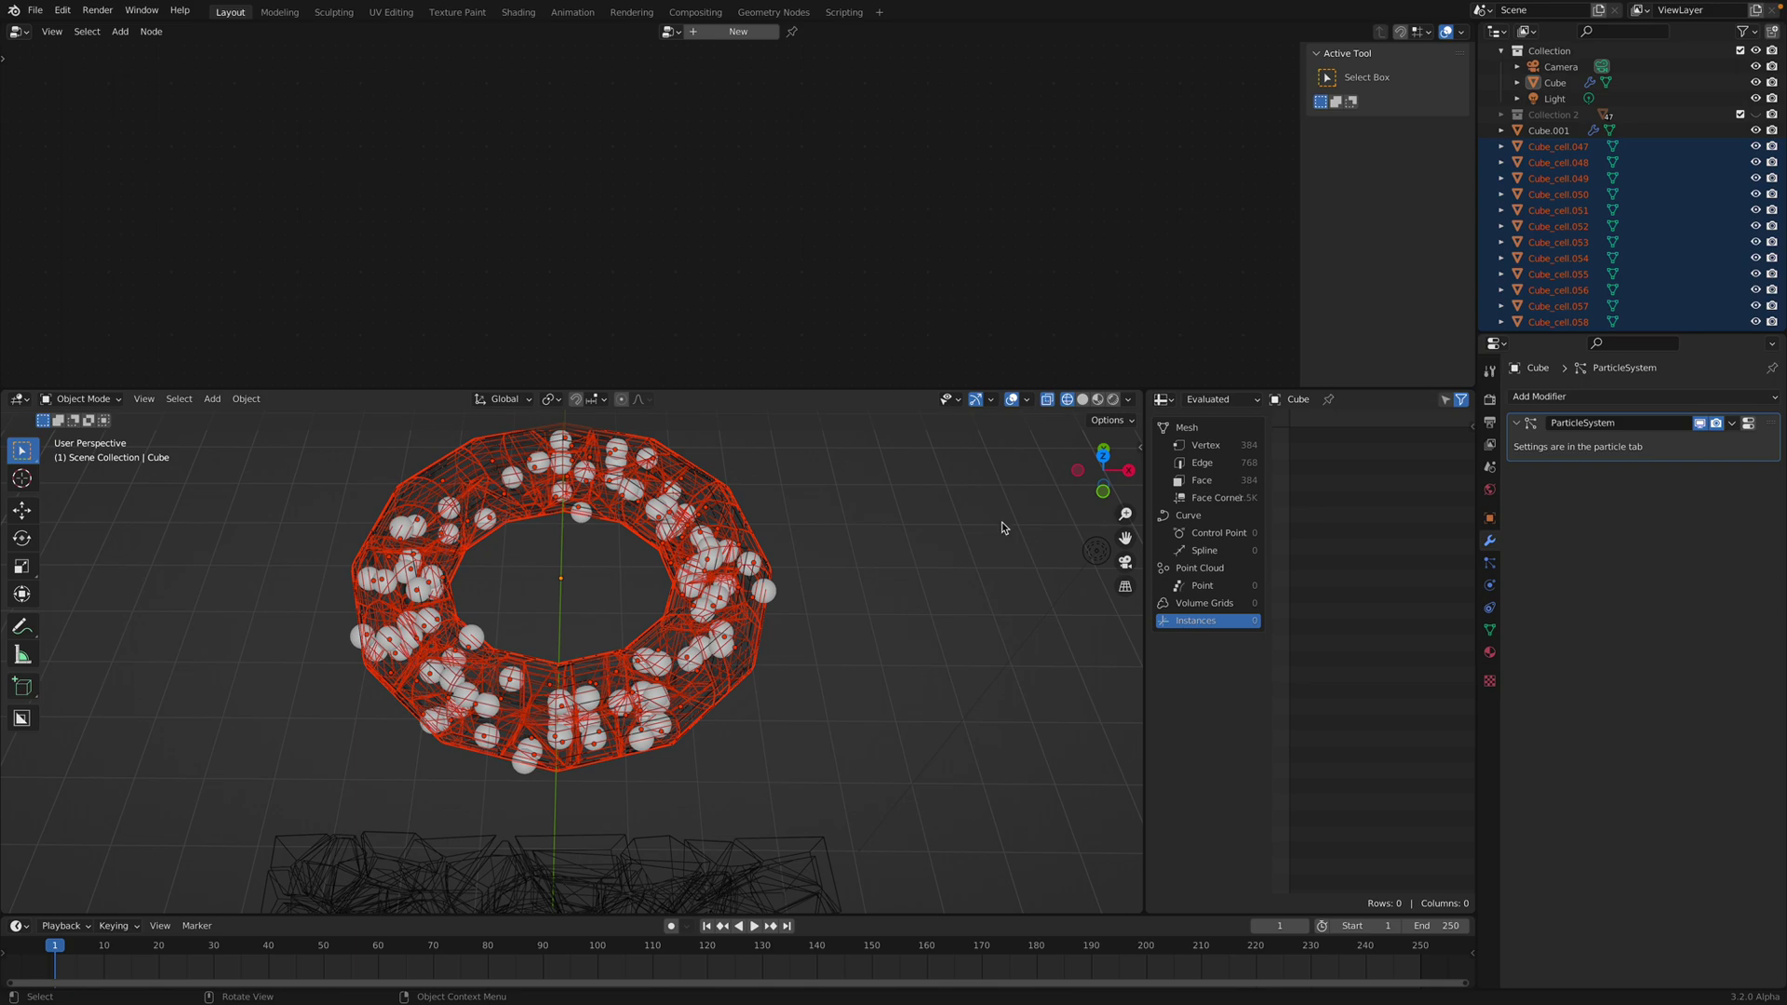
key("m")
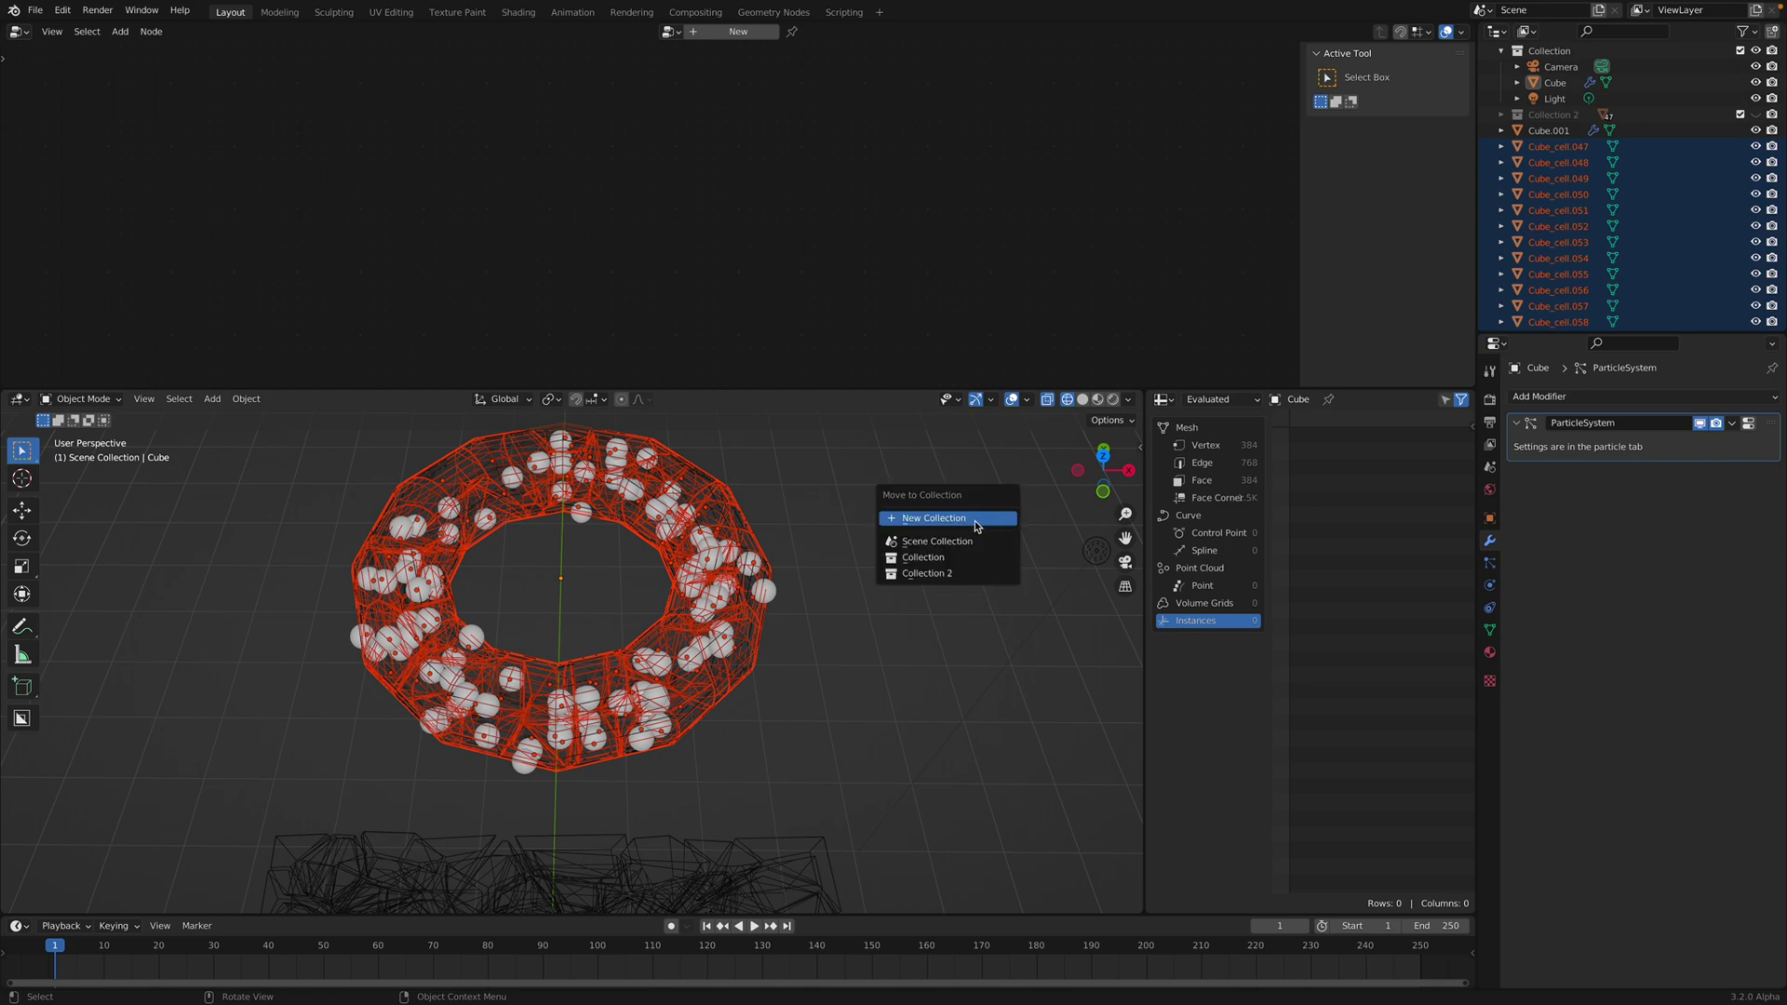
left_click(987, 523)
left_click(992, 568)
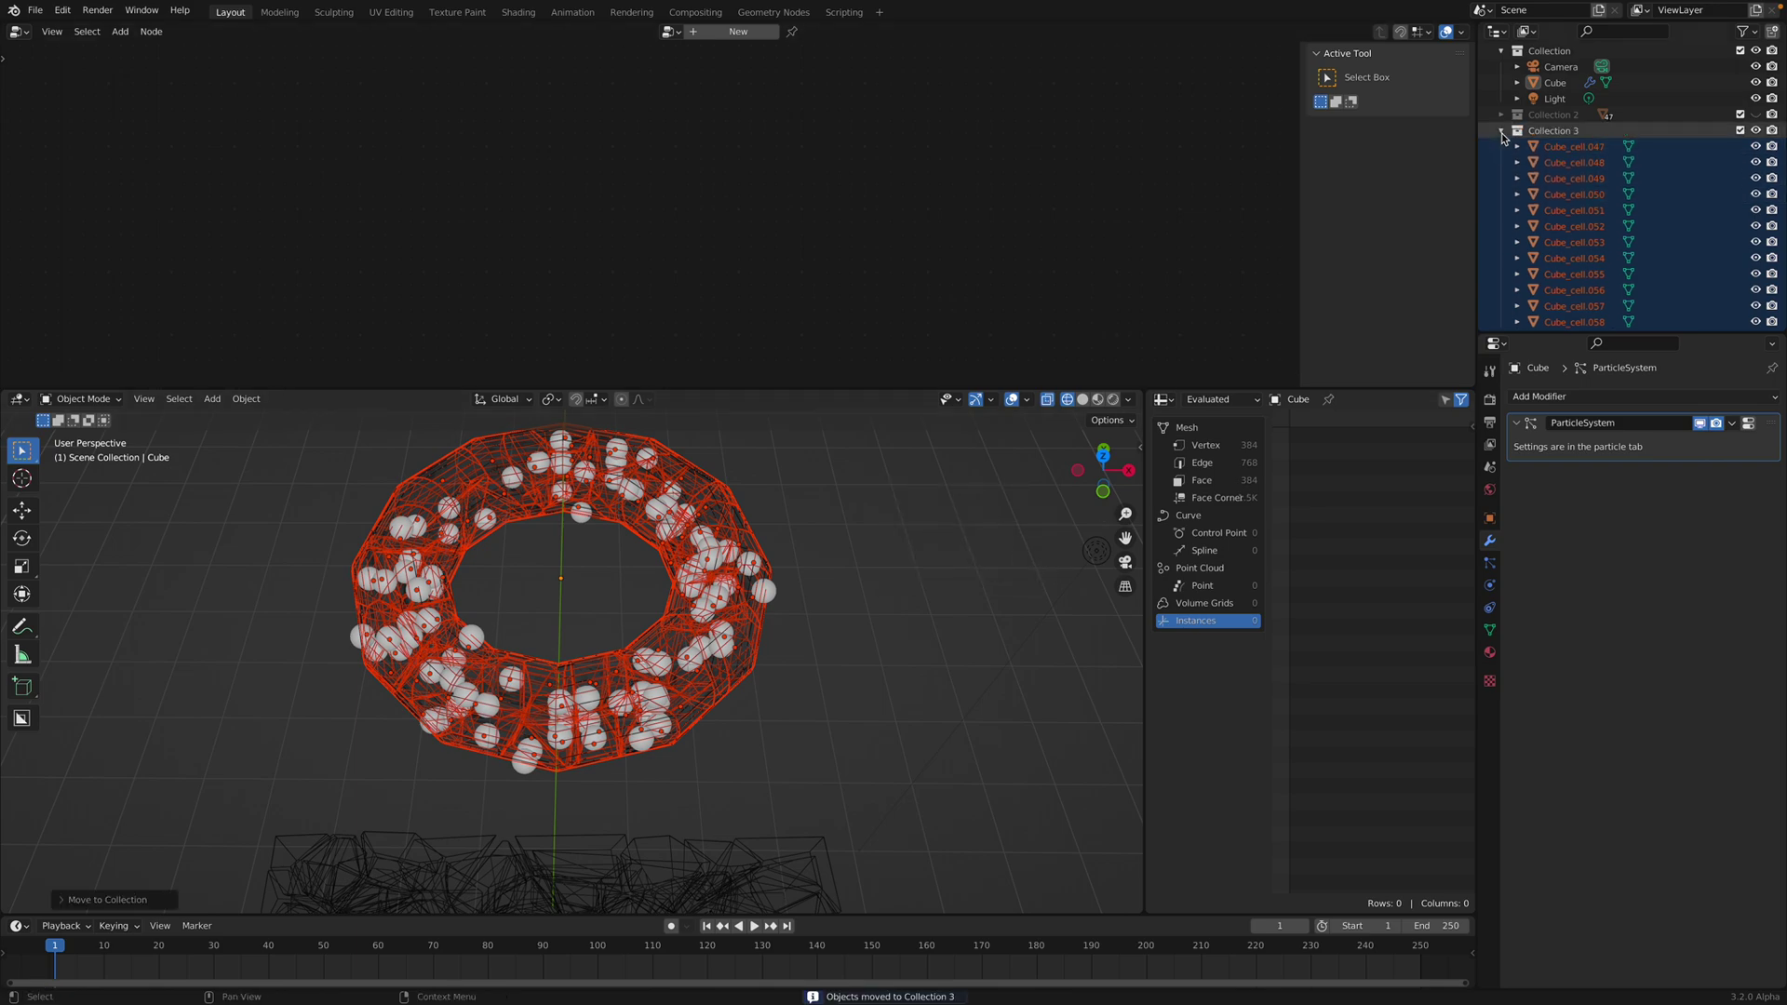
left_click(1501, 132)
- Duplicate the fractured block's geometry nodes object and place the copy beside it along the X axis
middle_click_drag(657, 597, 690, 559)
scroll(690, 559, "down", 4)
middle_click_drag(735, 708, 600, 689, "shift")
left_click(707, 658)
key("shift+d")
key("x")
left_click(946, 637)
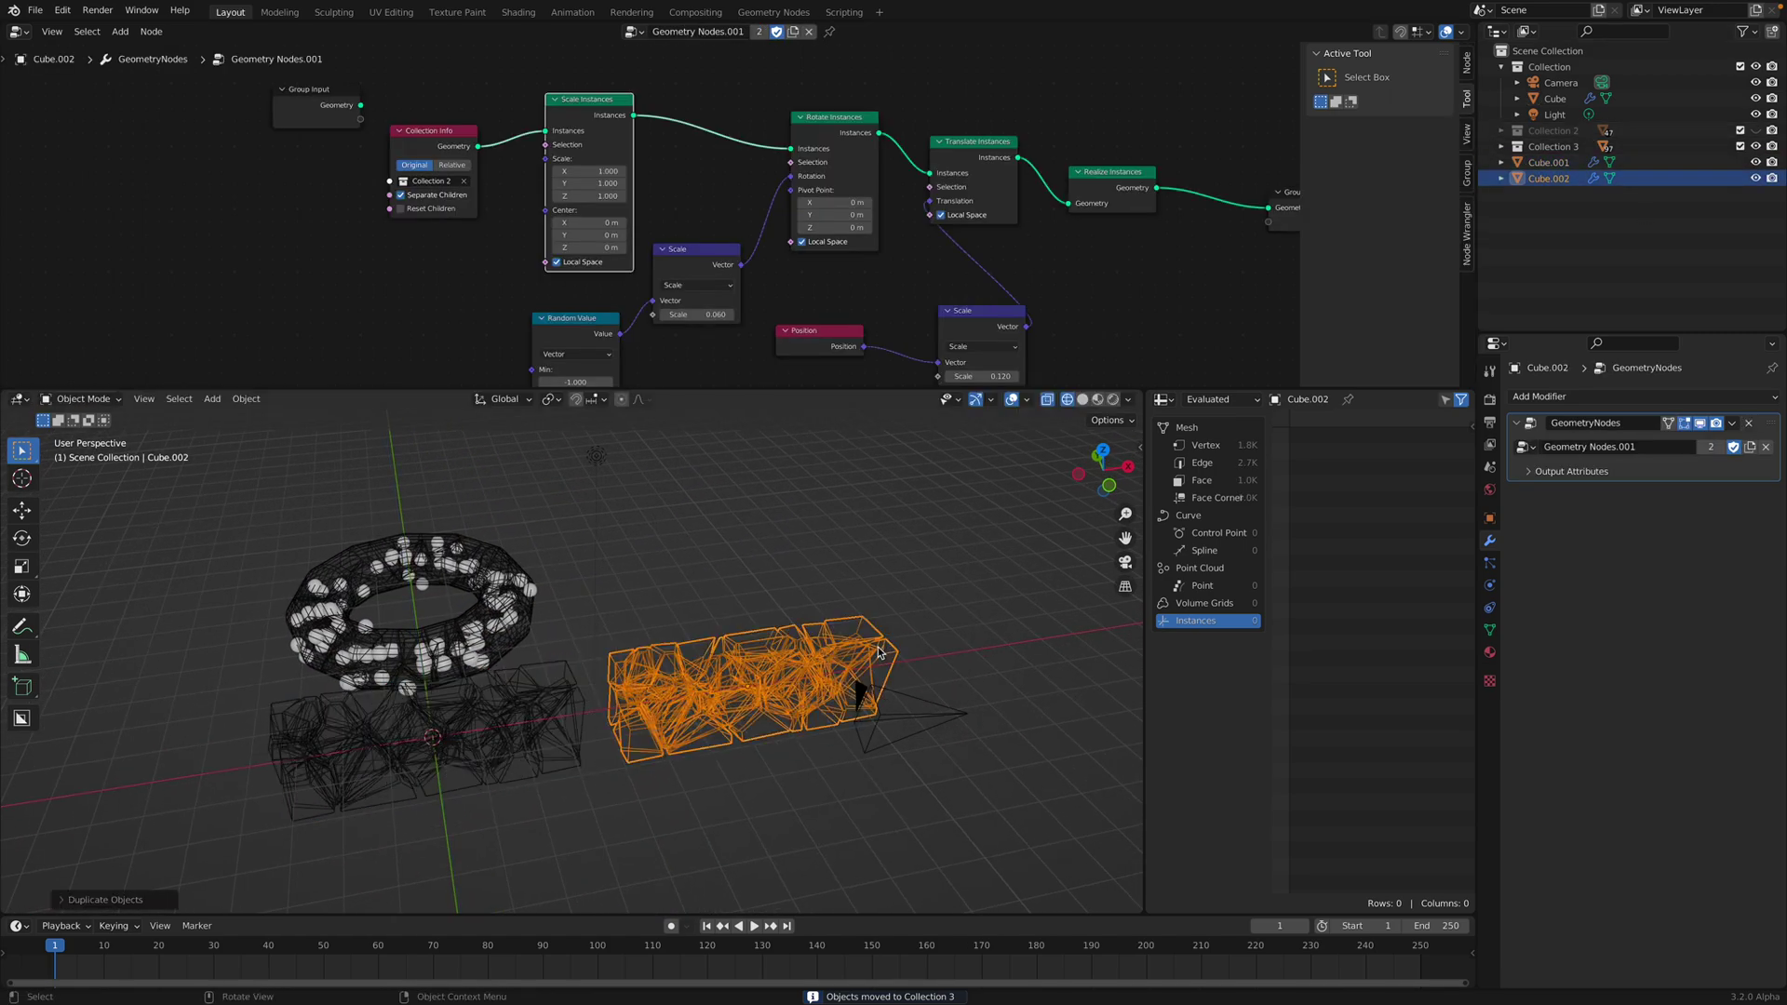
- Set the Collection Info node's collection to Collection 3 and move the Group Input node below it
scroll(874, 626, "up", 1)
middle_click_drag(856, 621, 815, 616, "shift")
scroll(529, 269, "up", 1)
left_click(426, 174)
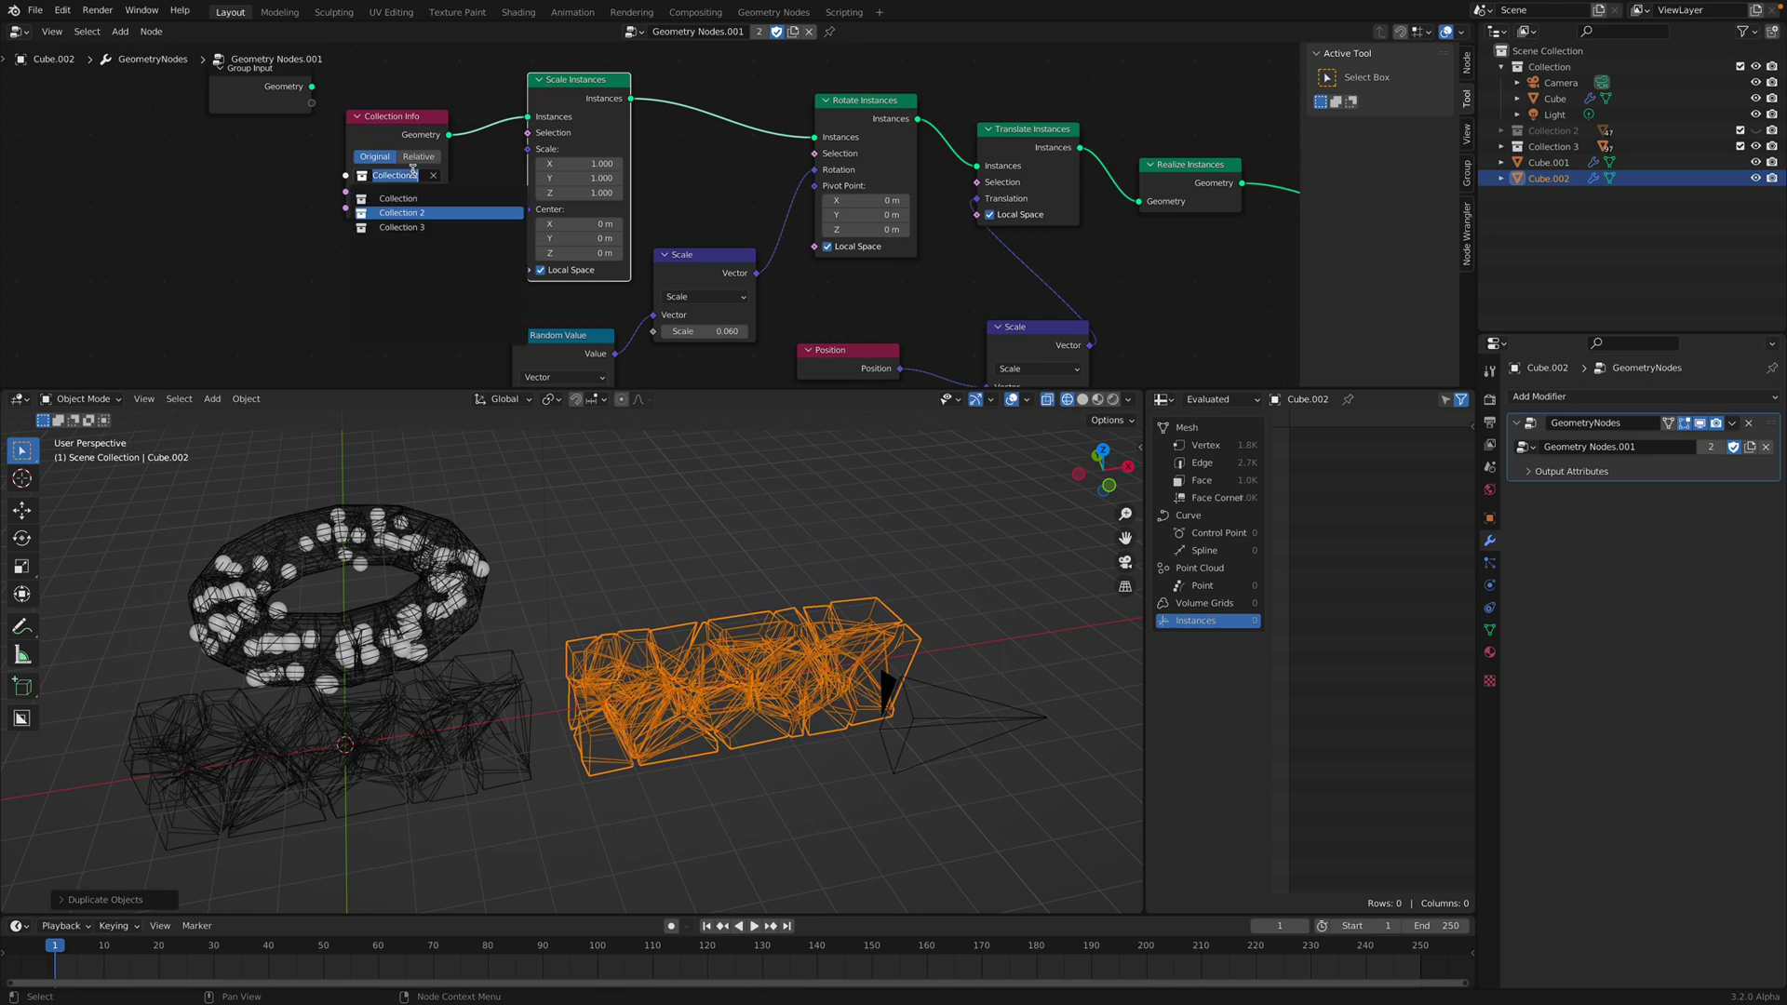
left_click(417, 227)
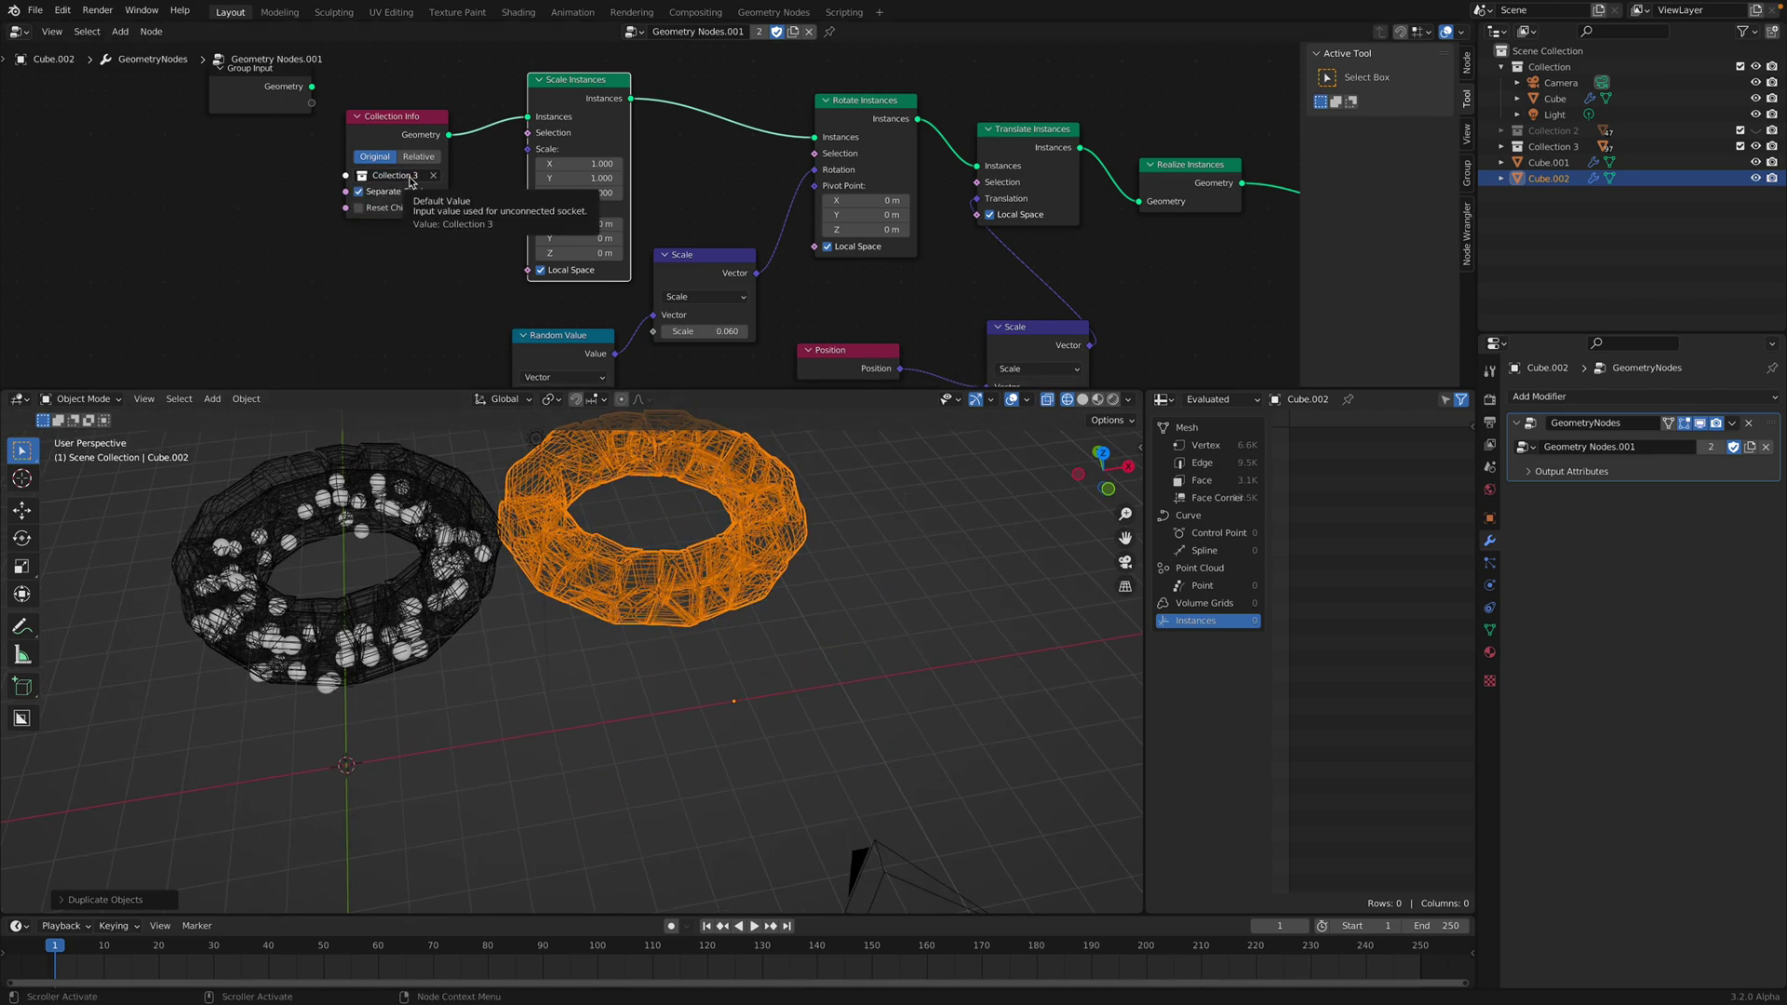
left_click_drag(275, 93, 256, 205)
- Return the viewport to solid shading and set the Scale Instances scale to 1.120 on all three axes
left_click(821, 549)
mouse_move(786, 539)
middle_mouse_down("shift")
mouse_move(738, 623)
mouse_move(808, 637)
mouse_move(763, 619)
middle_mouse_up("shift")
left_click(738, 626)
key("shift+z")
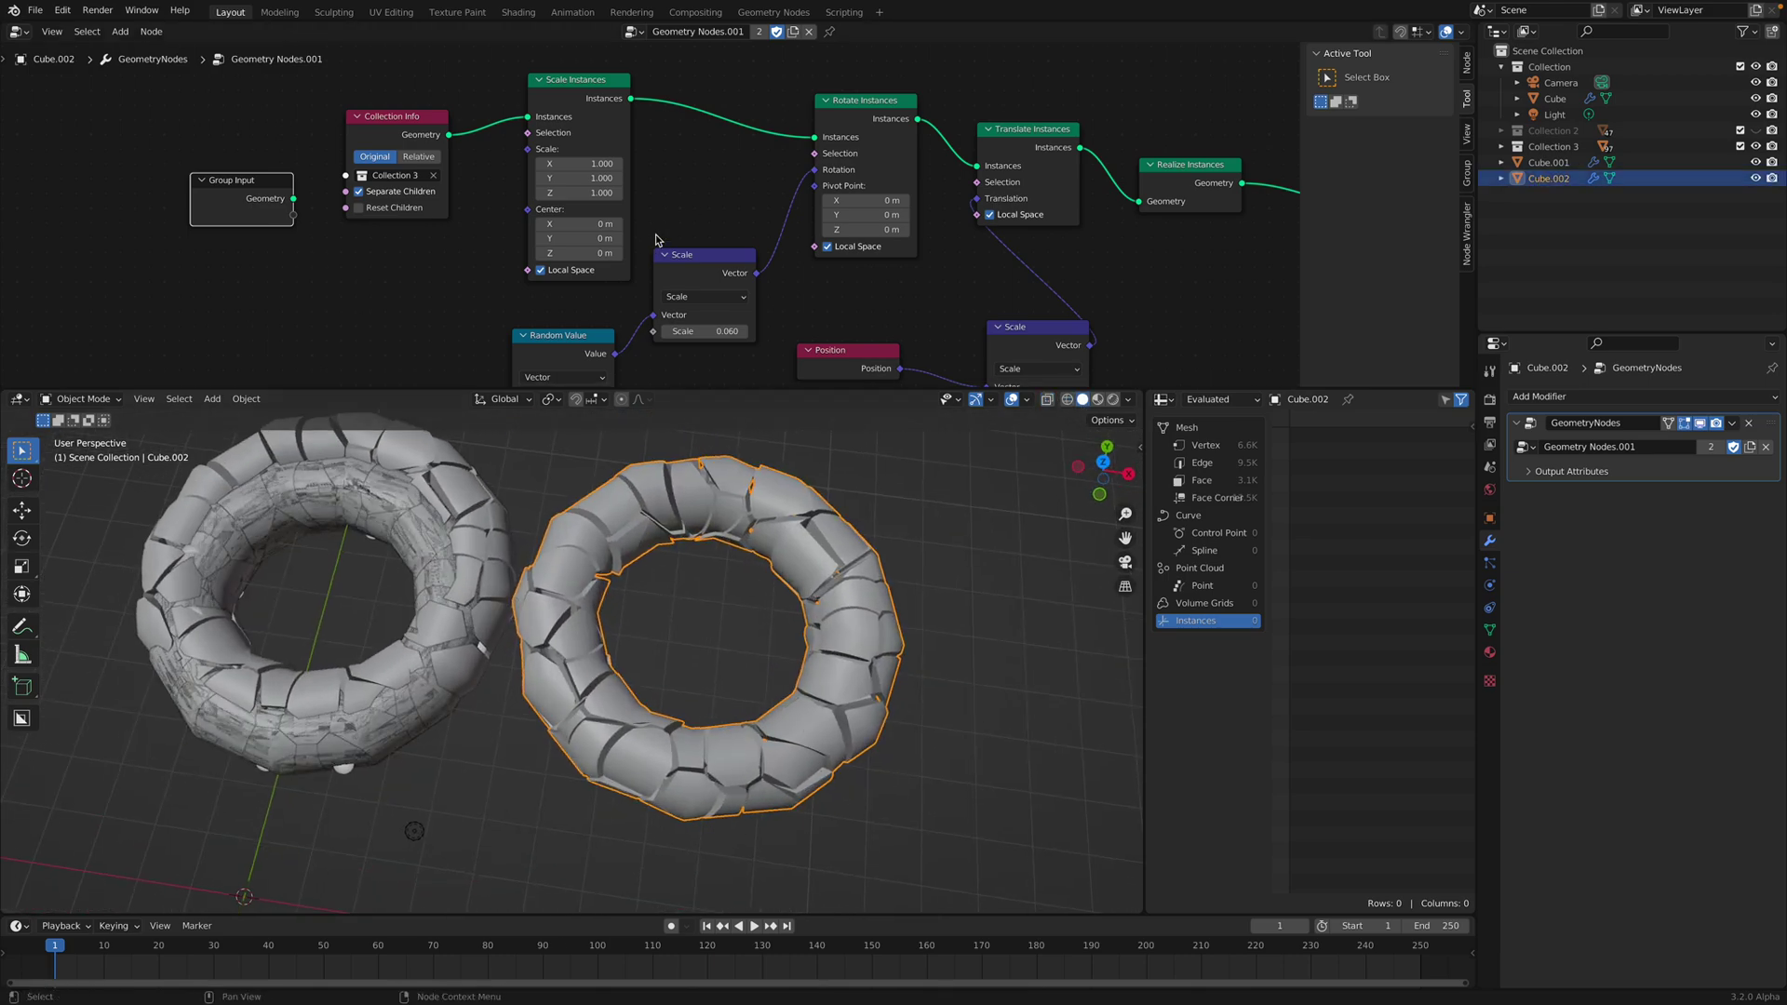
middle_click_drag(656, 240, 498, 207)
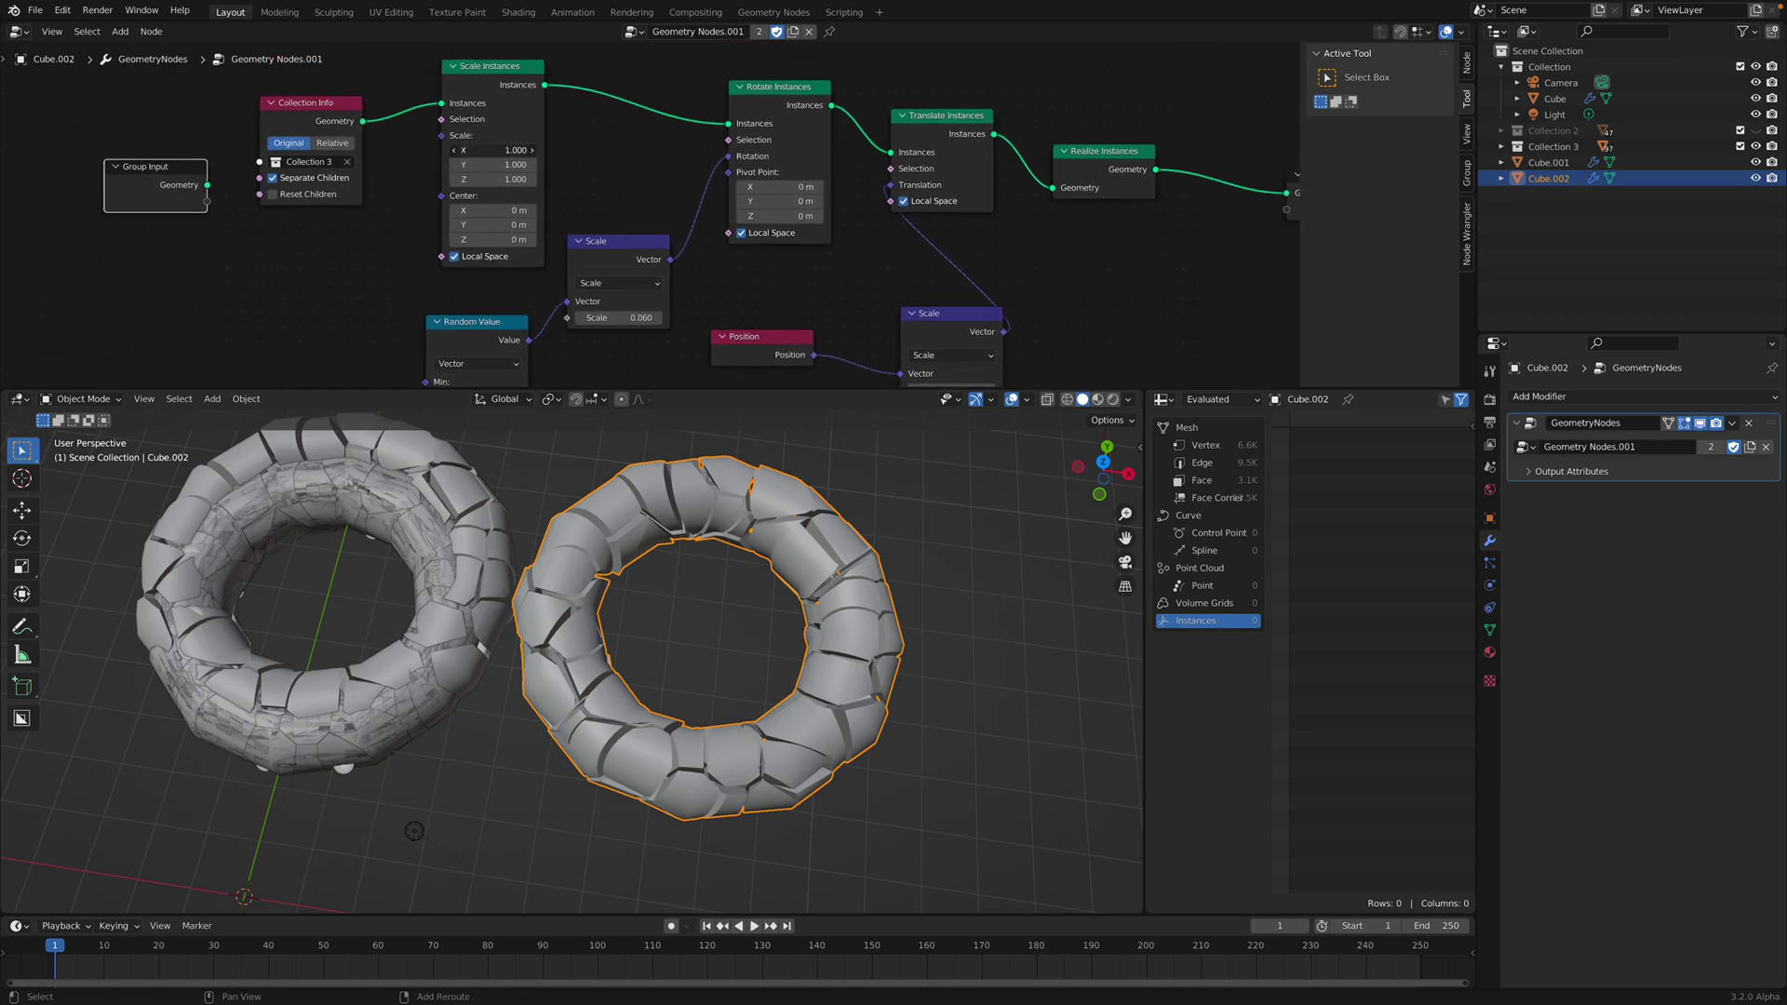
left_click_drag(492, 150, 526, 179)
- Set the position vector's scale factor to 0.340 and clear the duplicated object's location
middle_click_drag(847, 239, 808, 160)
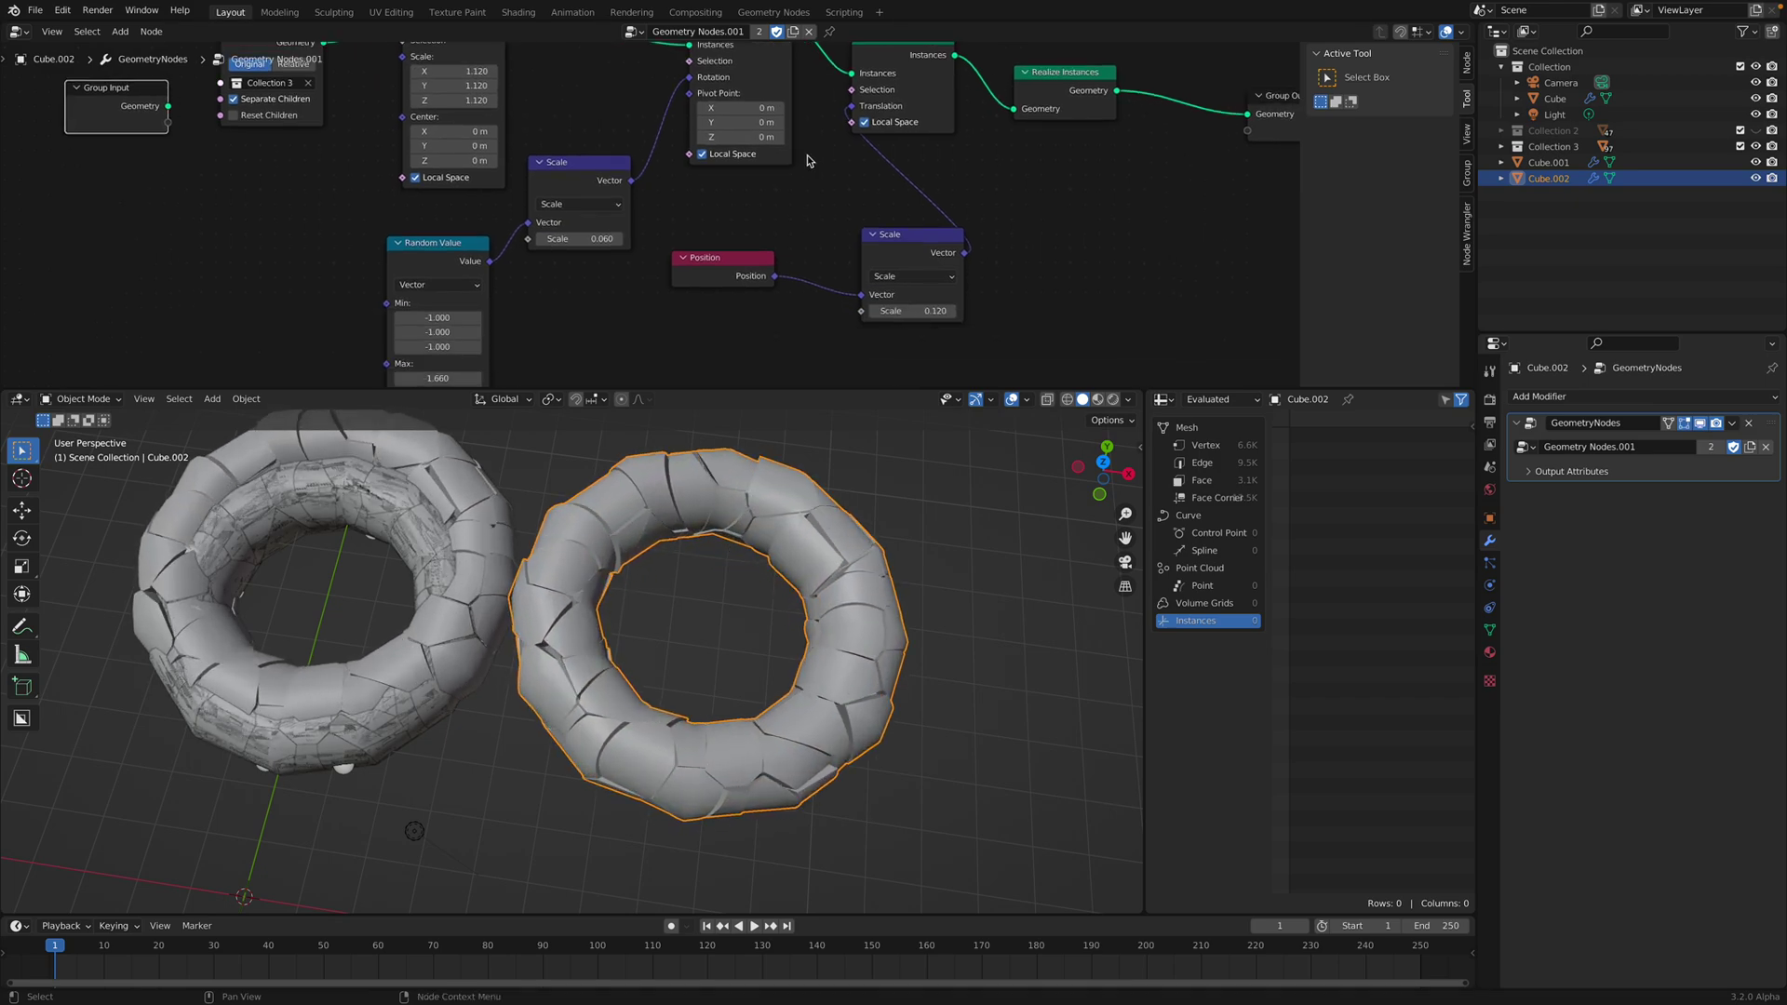
mouse_move(912, 311)
left_mouse_down()
mouse_move(967, 311)
mouse_move(917, 311)
left_mouse_up()
scroll(761, 552, "down", 1)
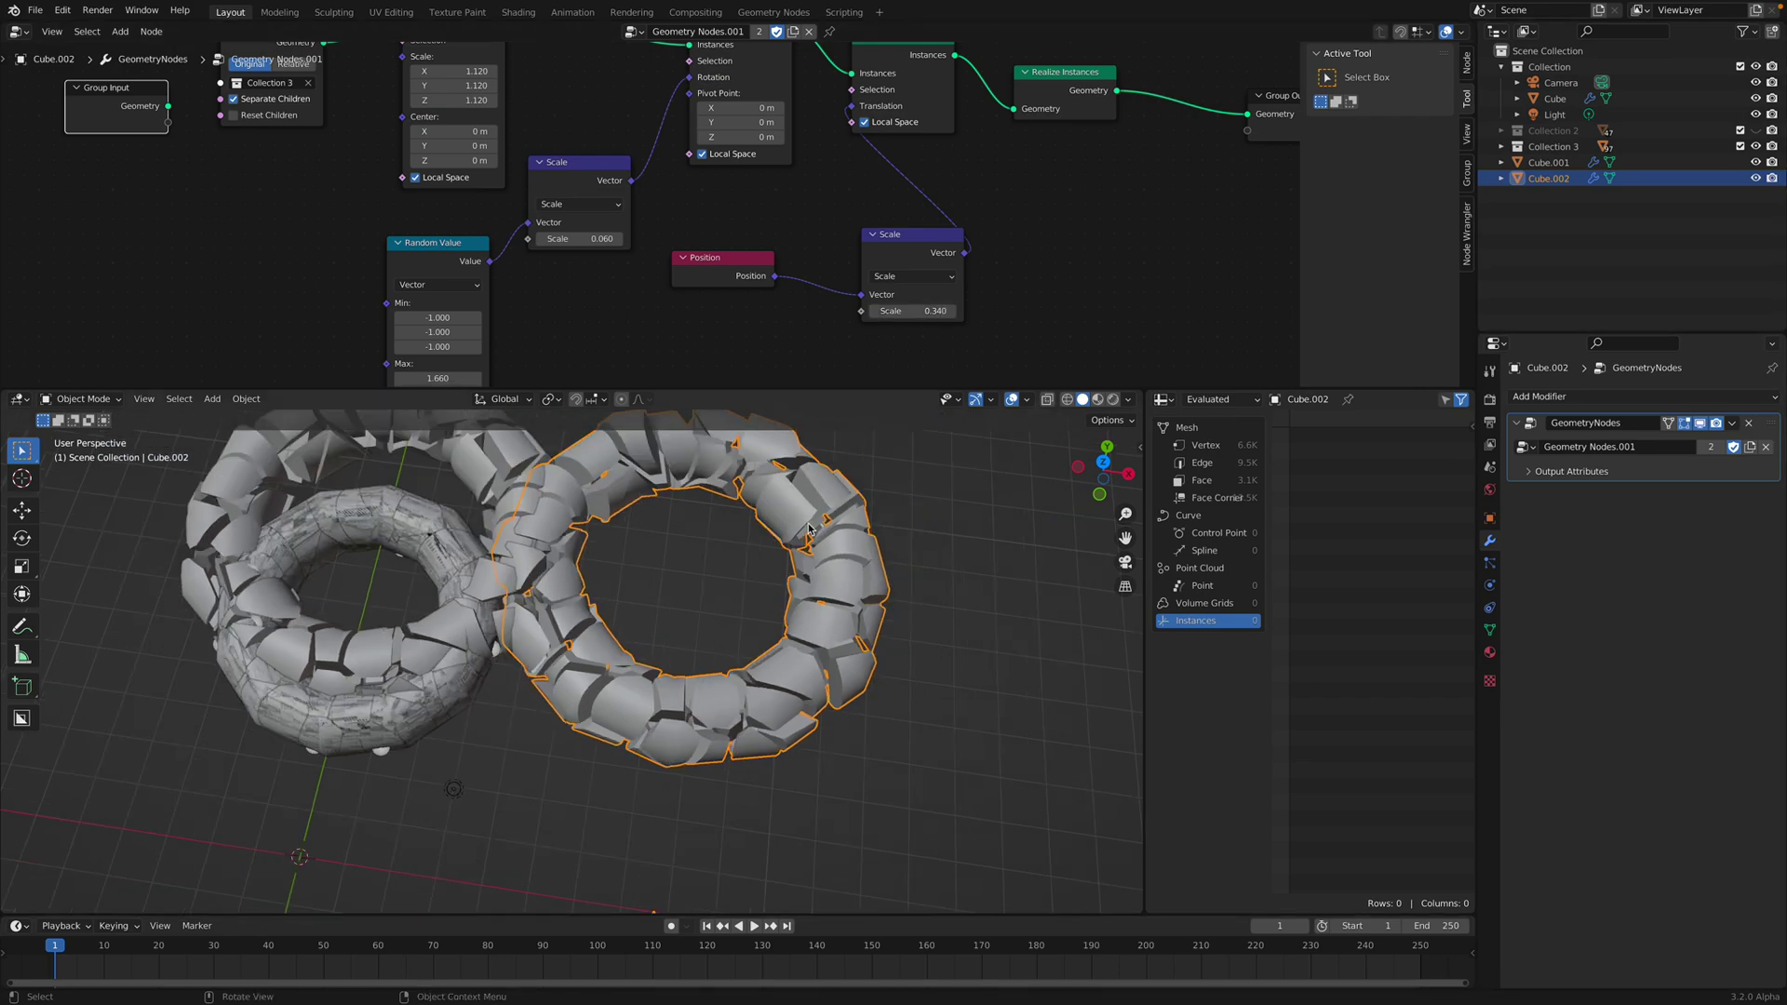
key("alt+g")
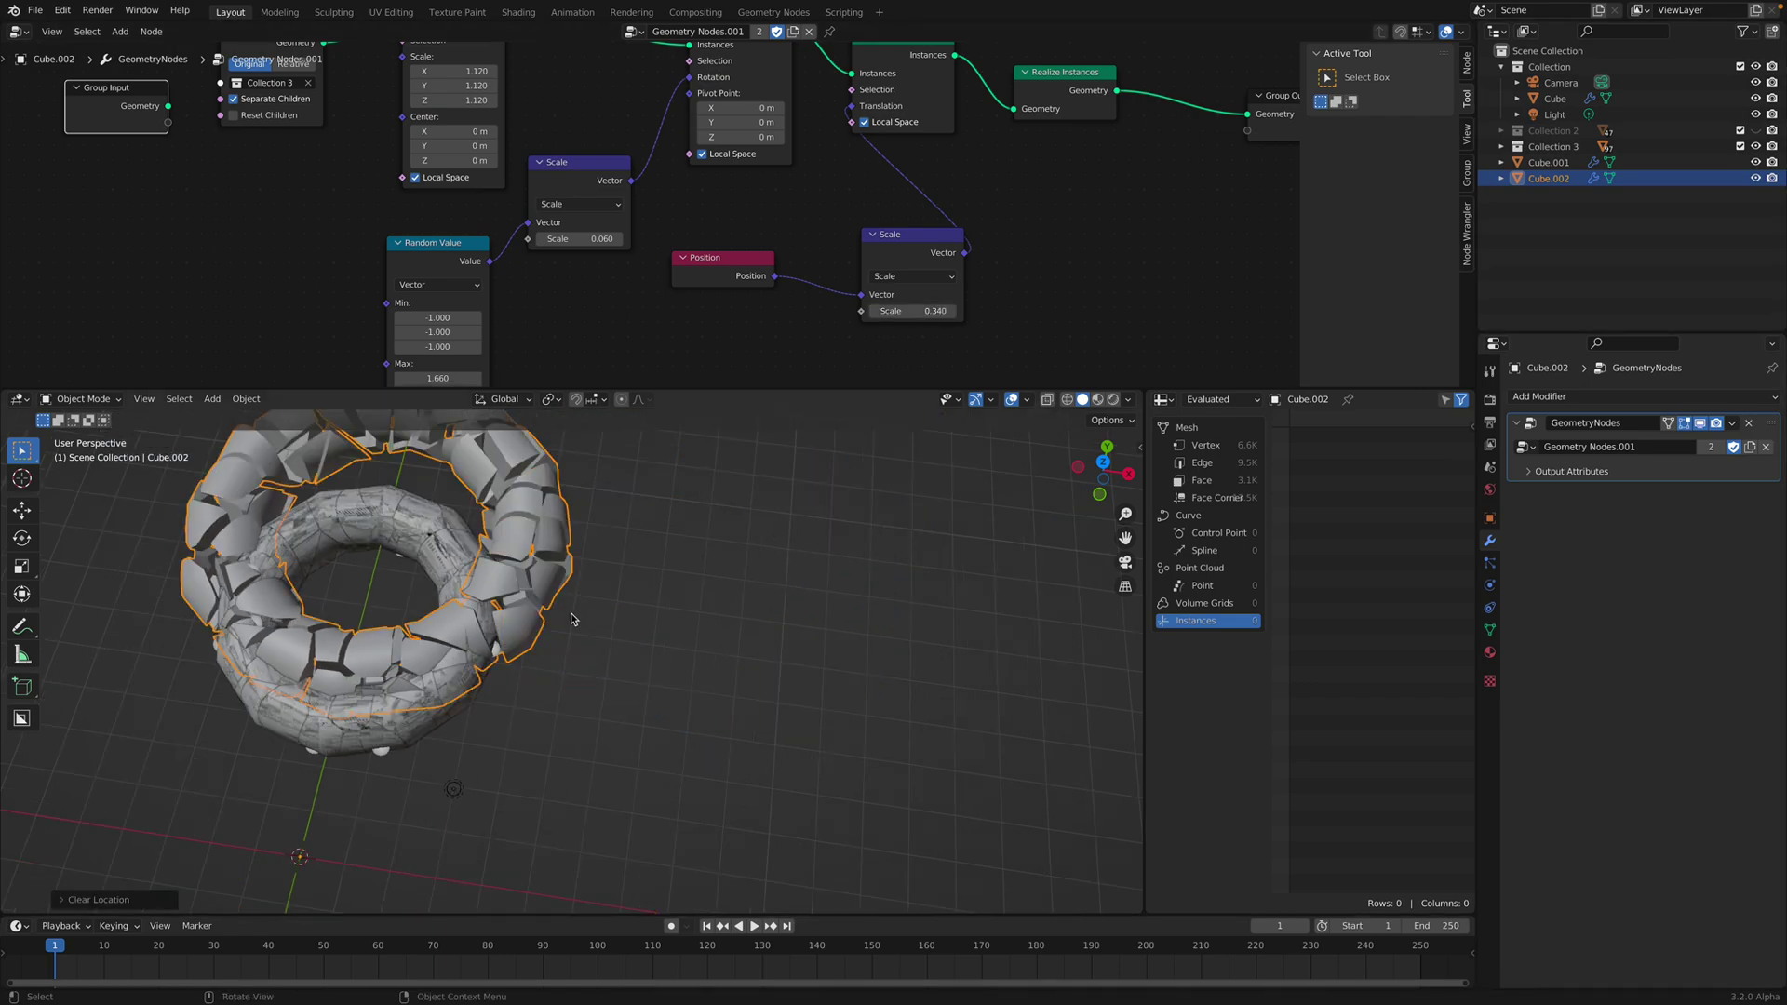
middle_click_drag(571, 619, 729, 585, "shift")
- Try different scale factors for the position vector and set the value to 1
mouse_move(914, 312)
left_mouse_down()
mouse_move(945, 312)
mouse_move(893, 311)
mouse_move(940, 311)
mouse_move(901, 303)
mouse_move(921, 300)
left_mouse_up()
left_click_drag(925, 251, 897, 239)
middle_click_drag(897, 240, 849, 288)
left_click(857, 347)
type("1")
key("Return")
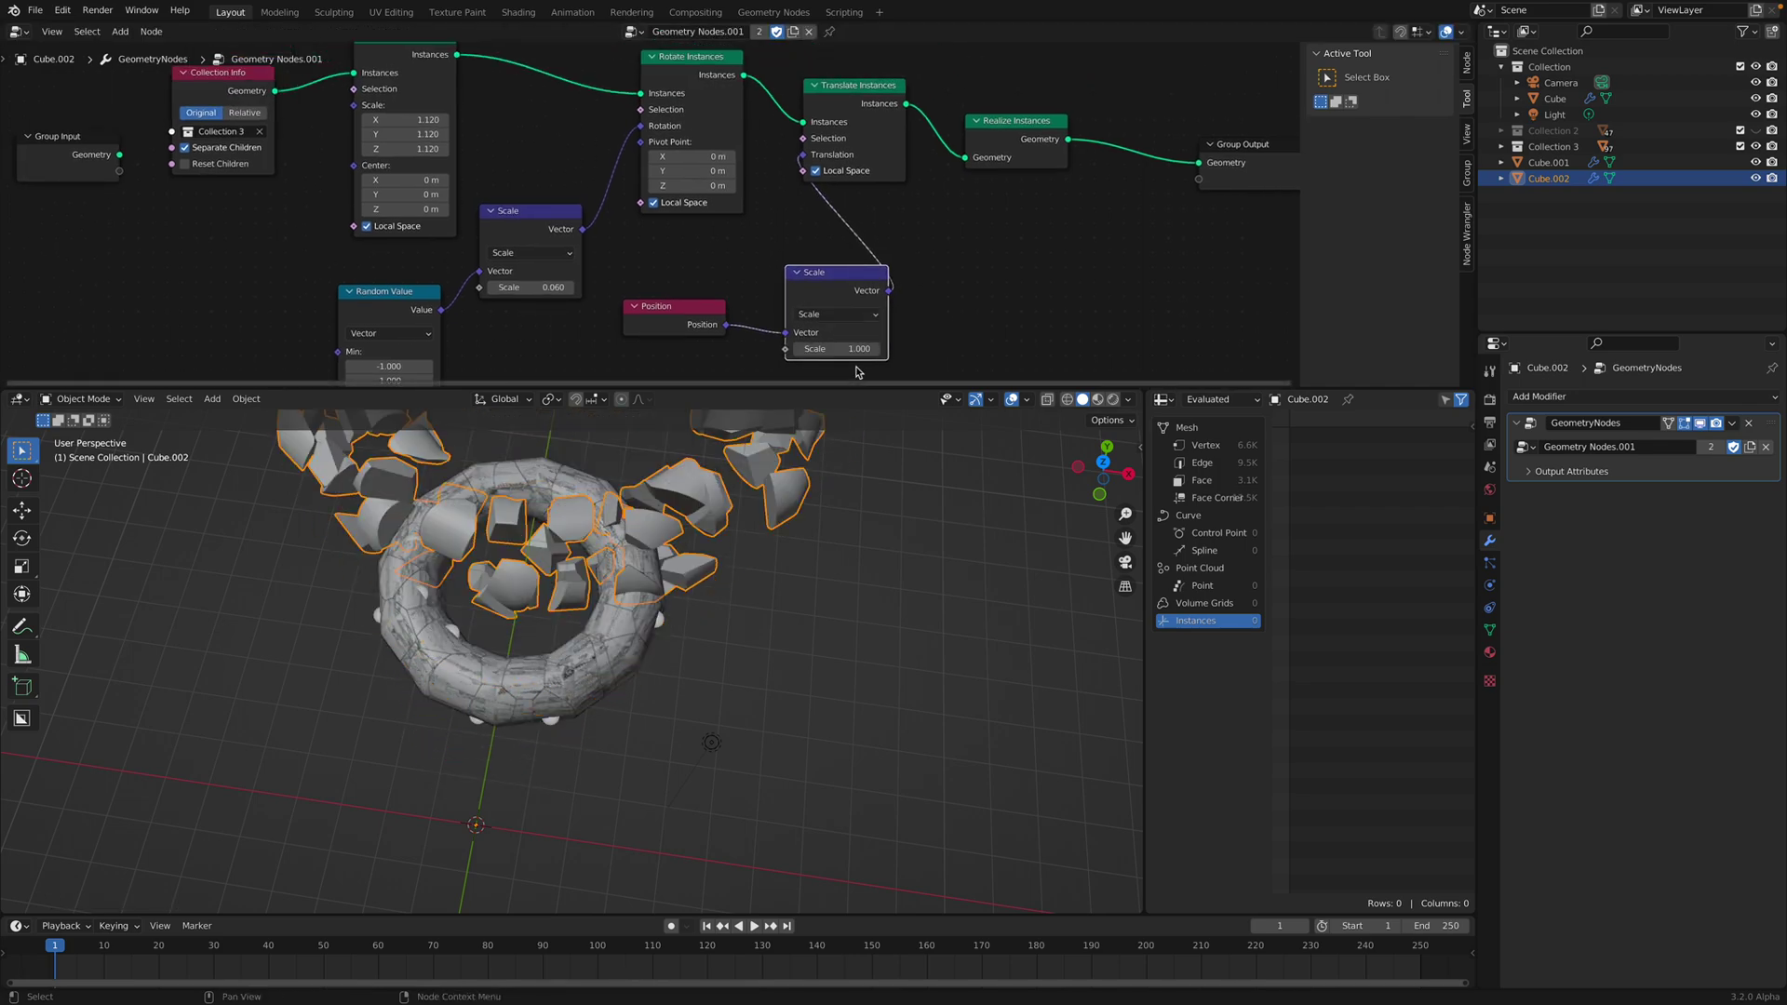
mouse_move(838, 348)
left_mouse_down()
mouse_move(809, 348)
mouse_move(857, 347)
left_mouse_up()
type("1")
key("Return")
- Fit the node tree in view and reduce the Scale Instances scale to 0.620 on all three axes
key("Home")
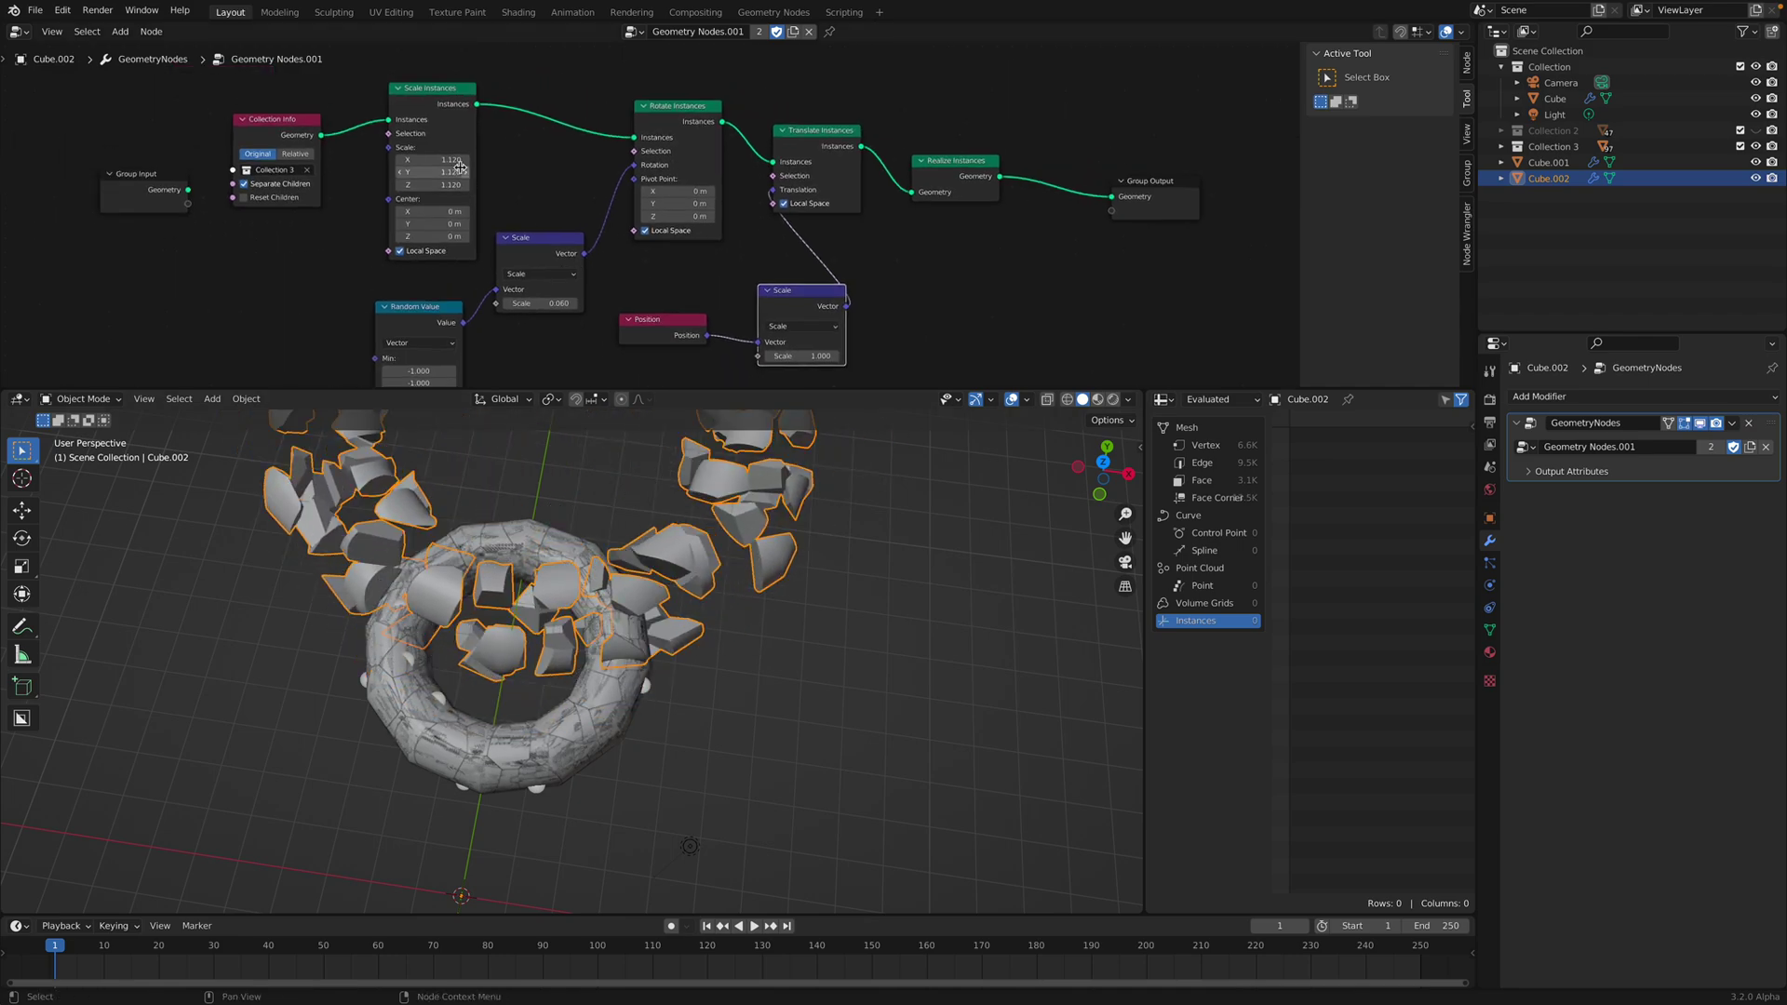
left_click_drag(432, 161, 385, 160)
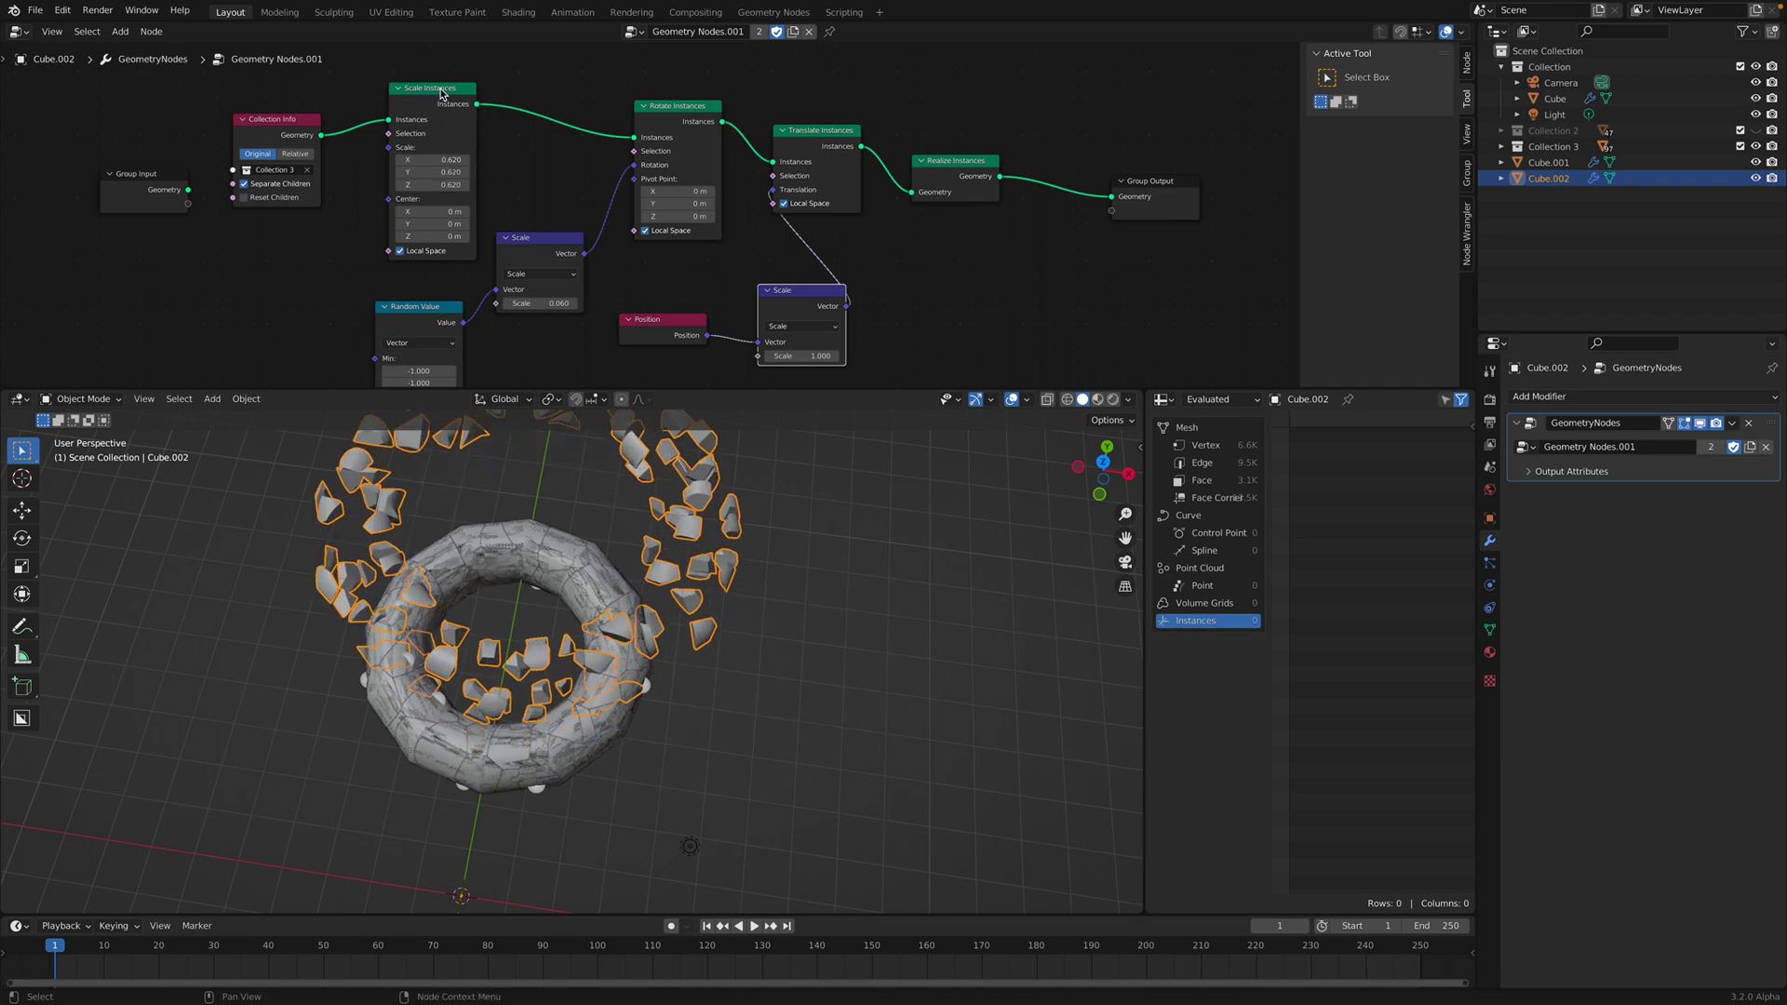
- Insert the Scale Instances node between Translate Instances and Realize Instances, and try position vector scale factors, ending at 0.400
left_click_drag(440, 93, 959, 113)
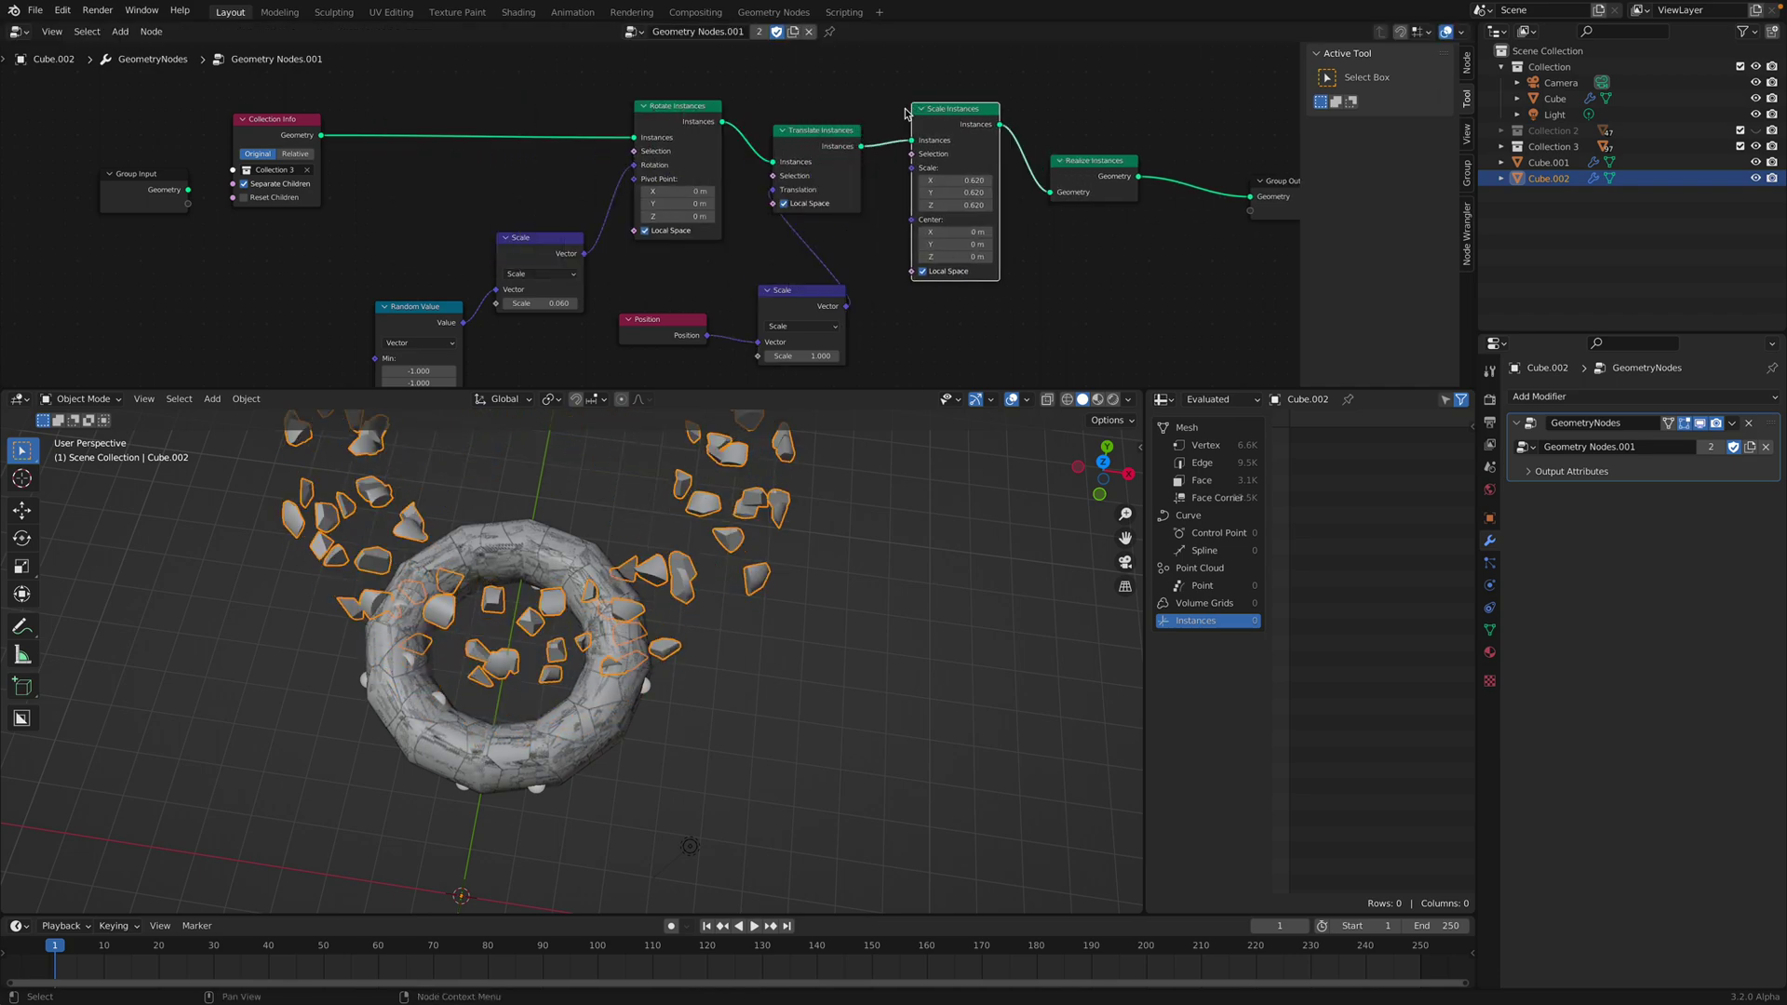
left_click_drag(814, 356, 759, 355, "shift")
middle_click_drag(642, 475, 680, 457, "shift")
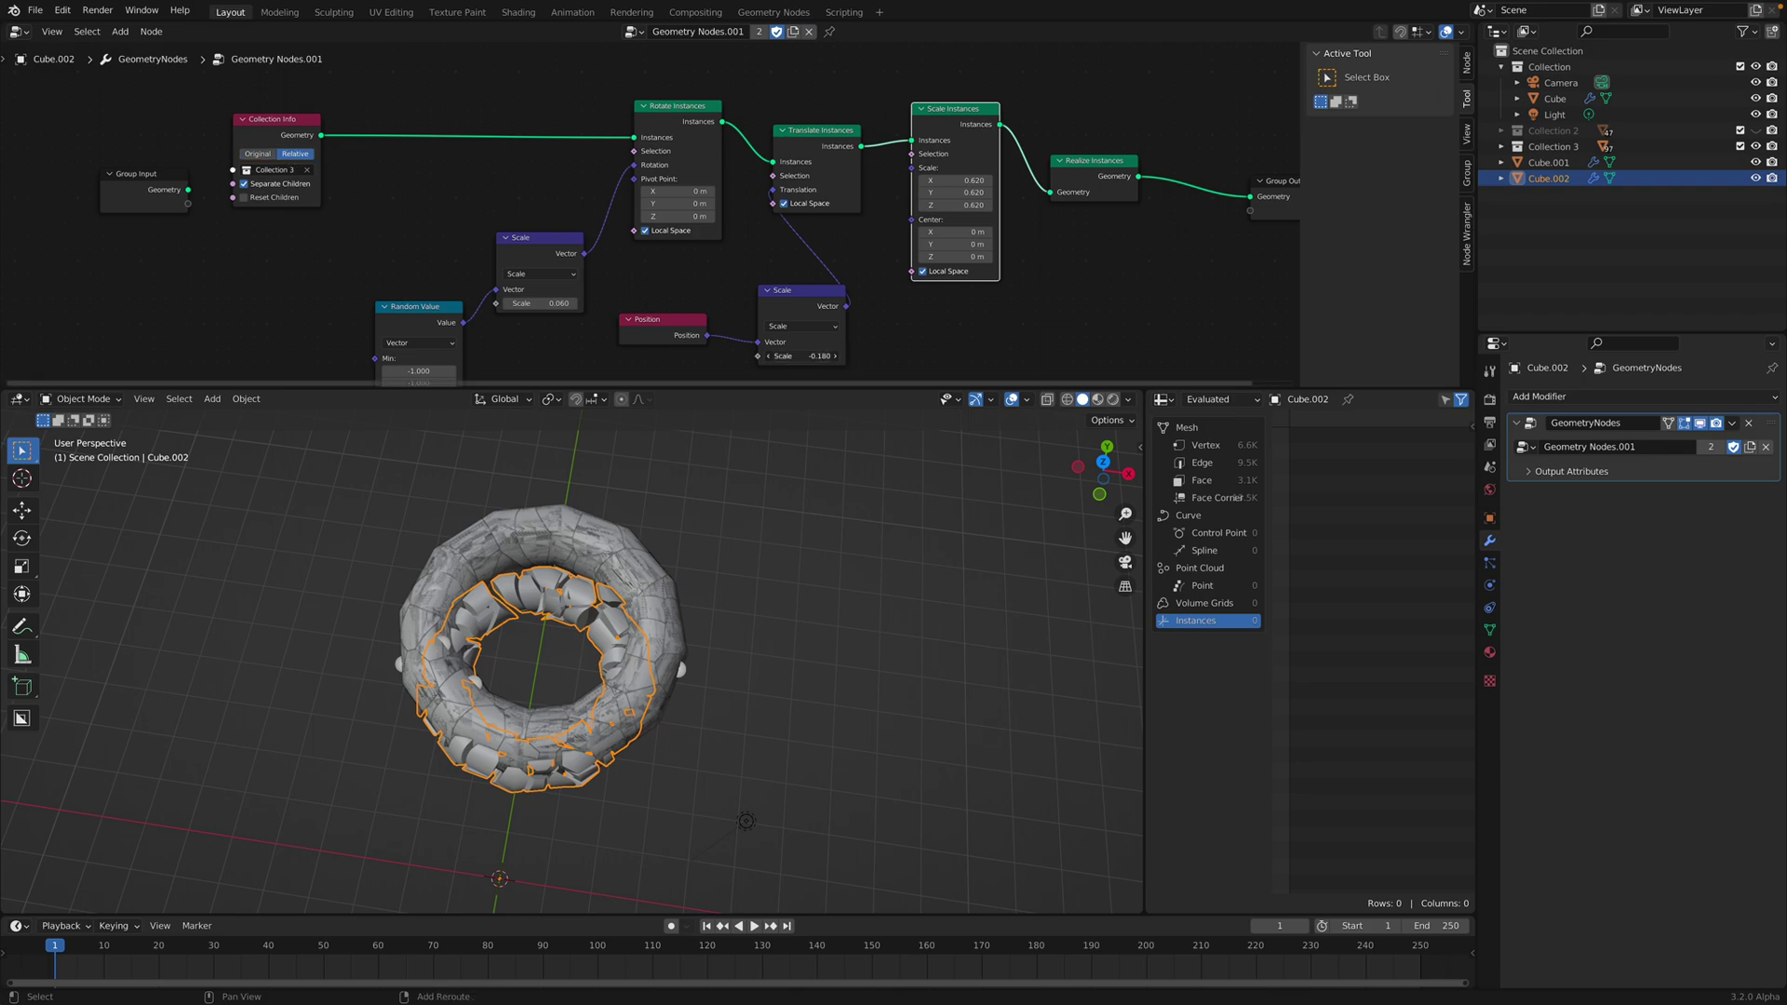
left_click_drag(800, 355, 912, 355)
left_click(260, 199)
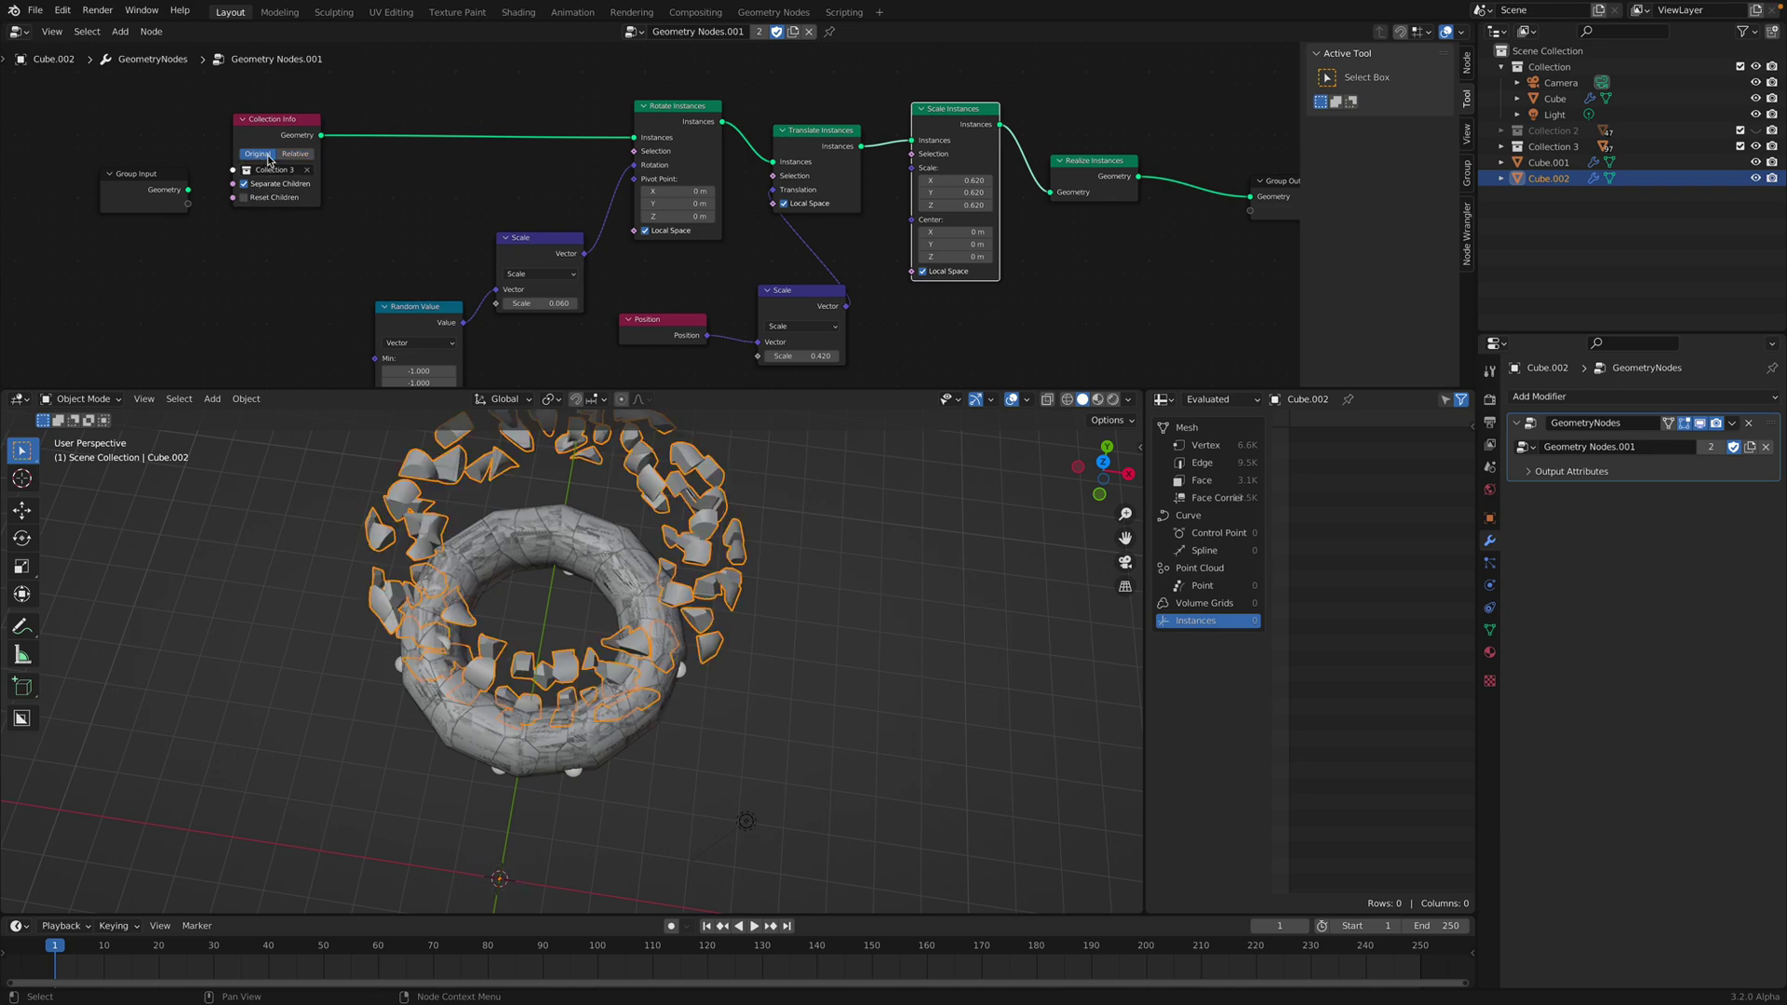
mouse_move(806, 355)
left_mouse_down()
mouse_move(861, 356)
mouse_move(804, 356)
left_mouse_up()
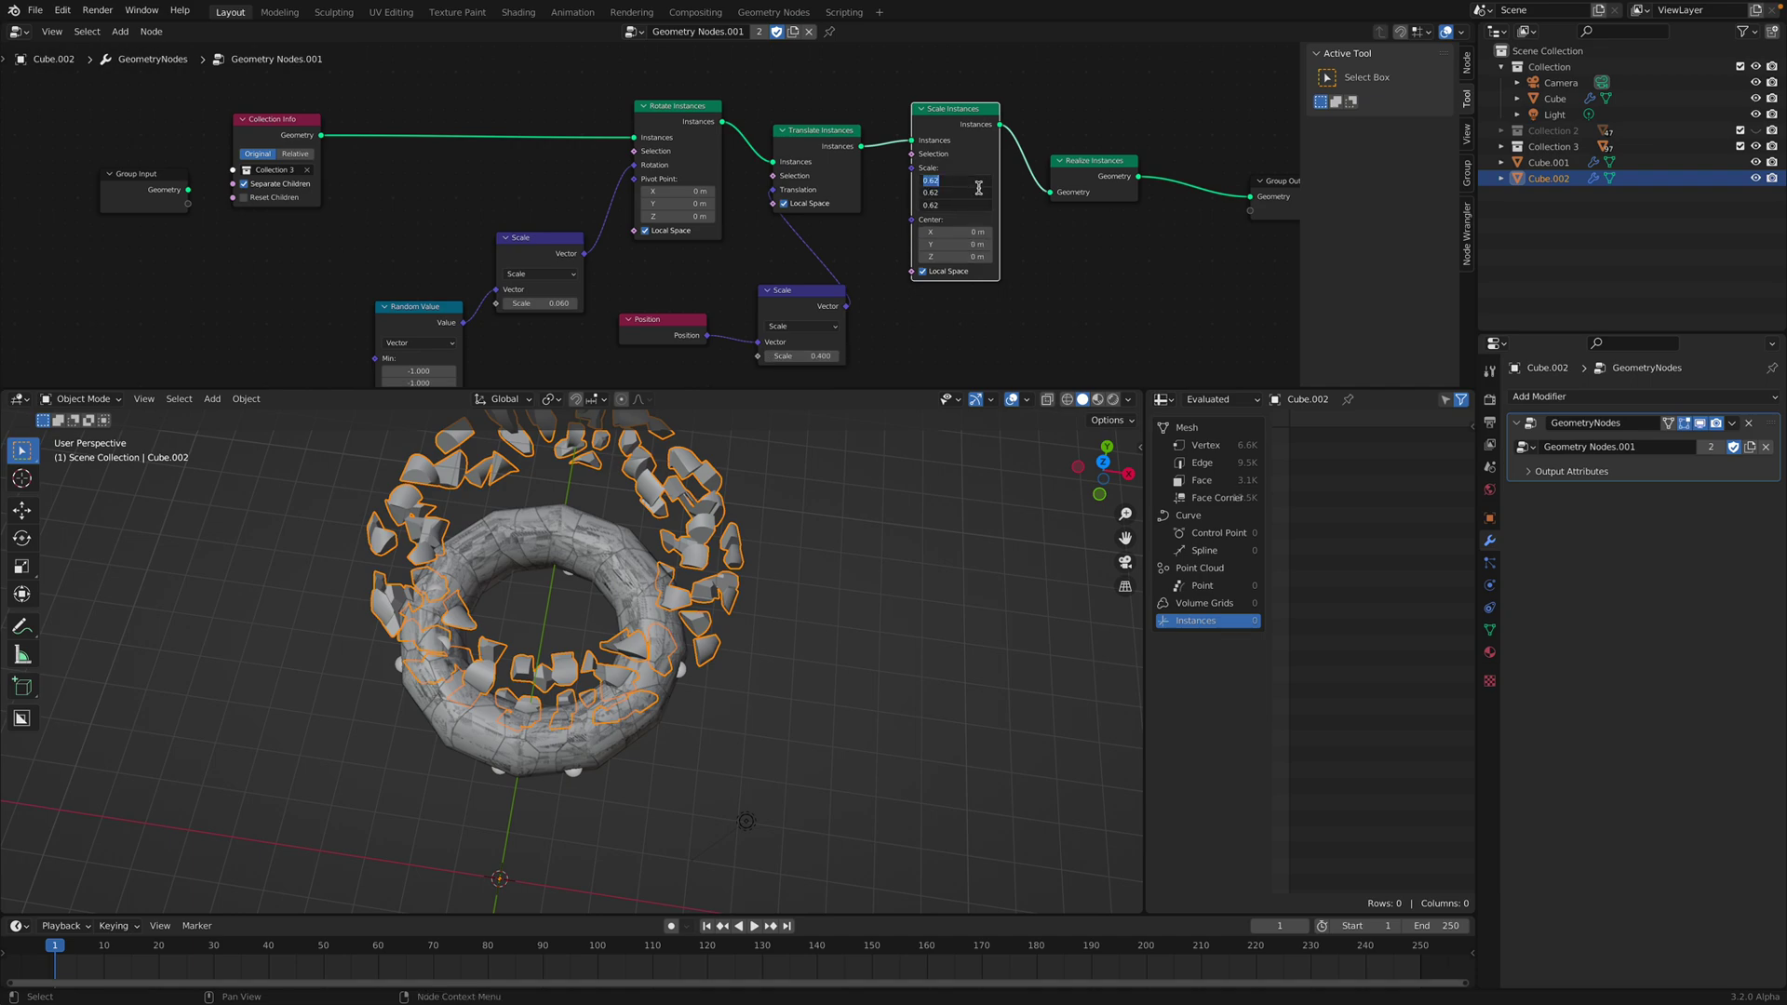
- Set the Scale Instances scale to 1 on all axes and the position vector's scale factor to 0.460
type("1")
key("Return")
mouse_move(802, 356)
left_mouse_down()
mouse_move(772, 355)
mouse_move(814, 355)
left_mouse_up()
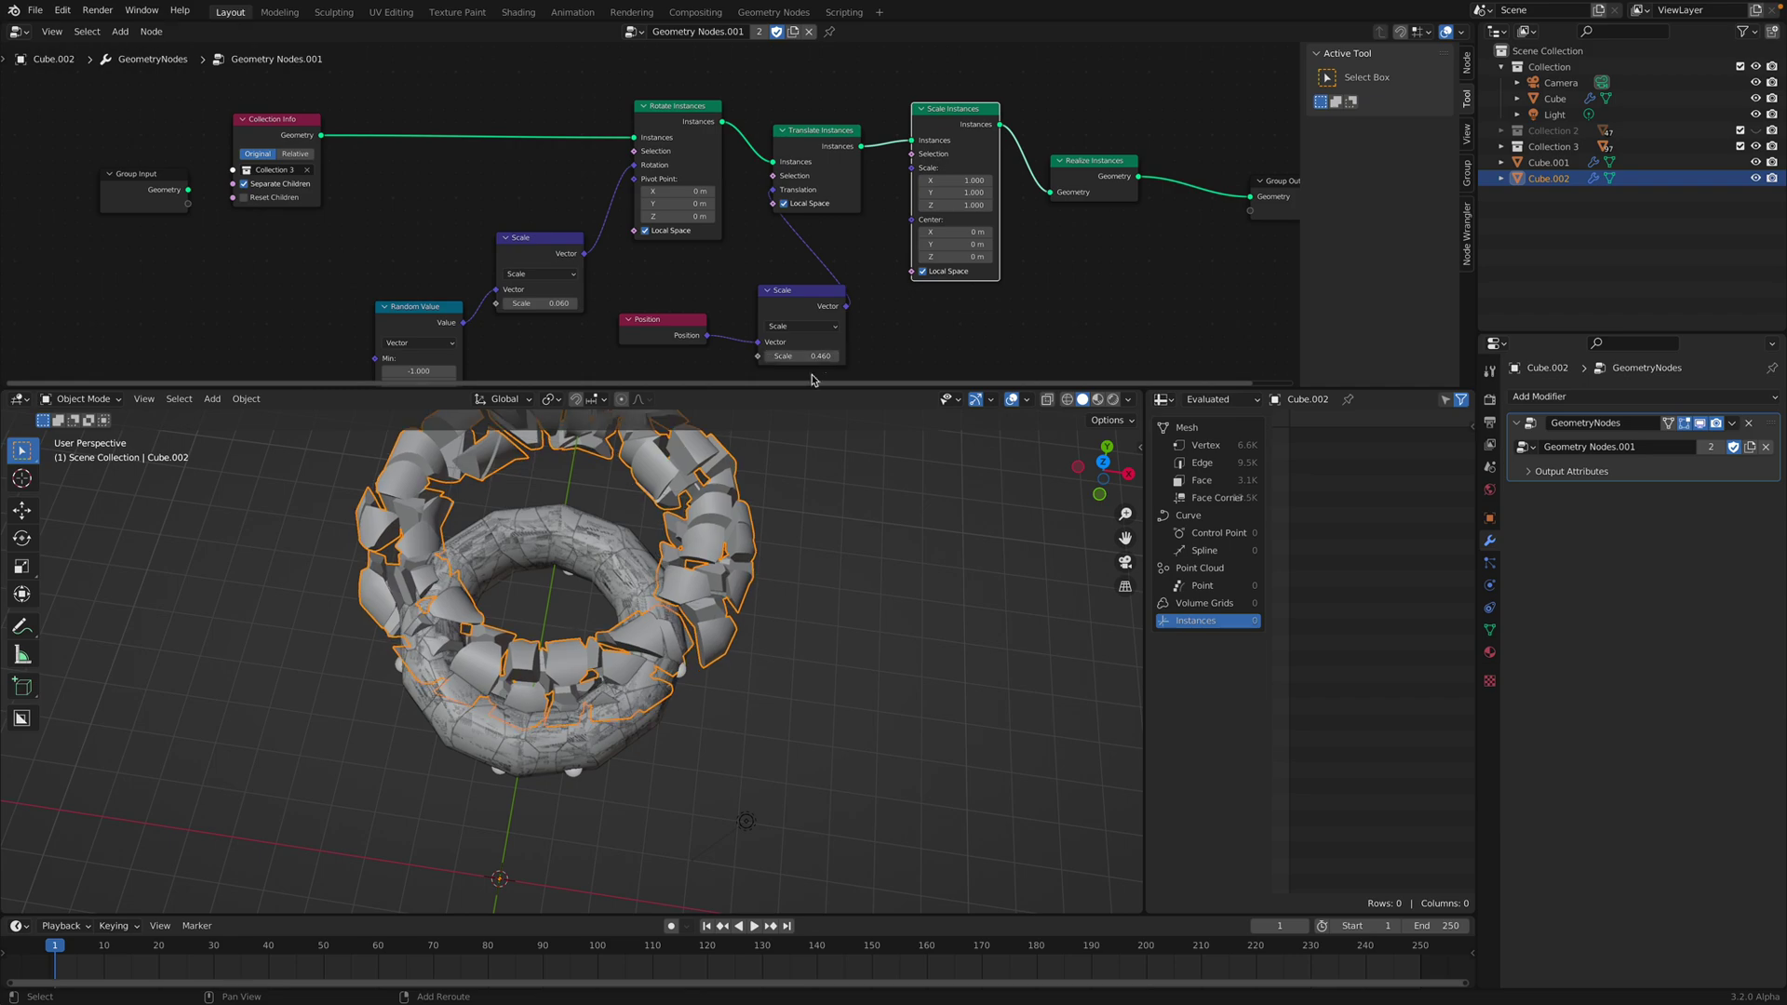
middle_click_drag(689, 558, 724, 718)
middle_click_drag(690, 596, 707, 568)
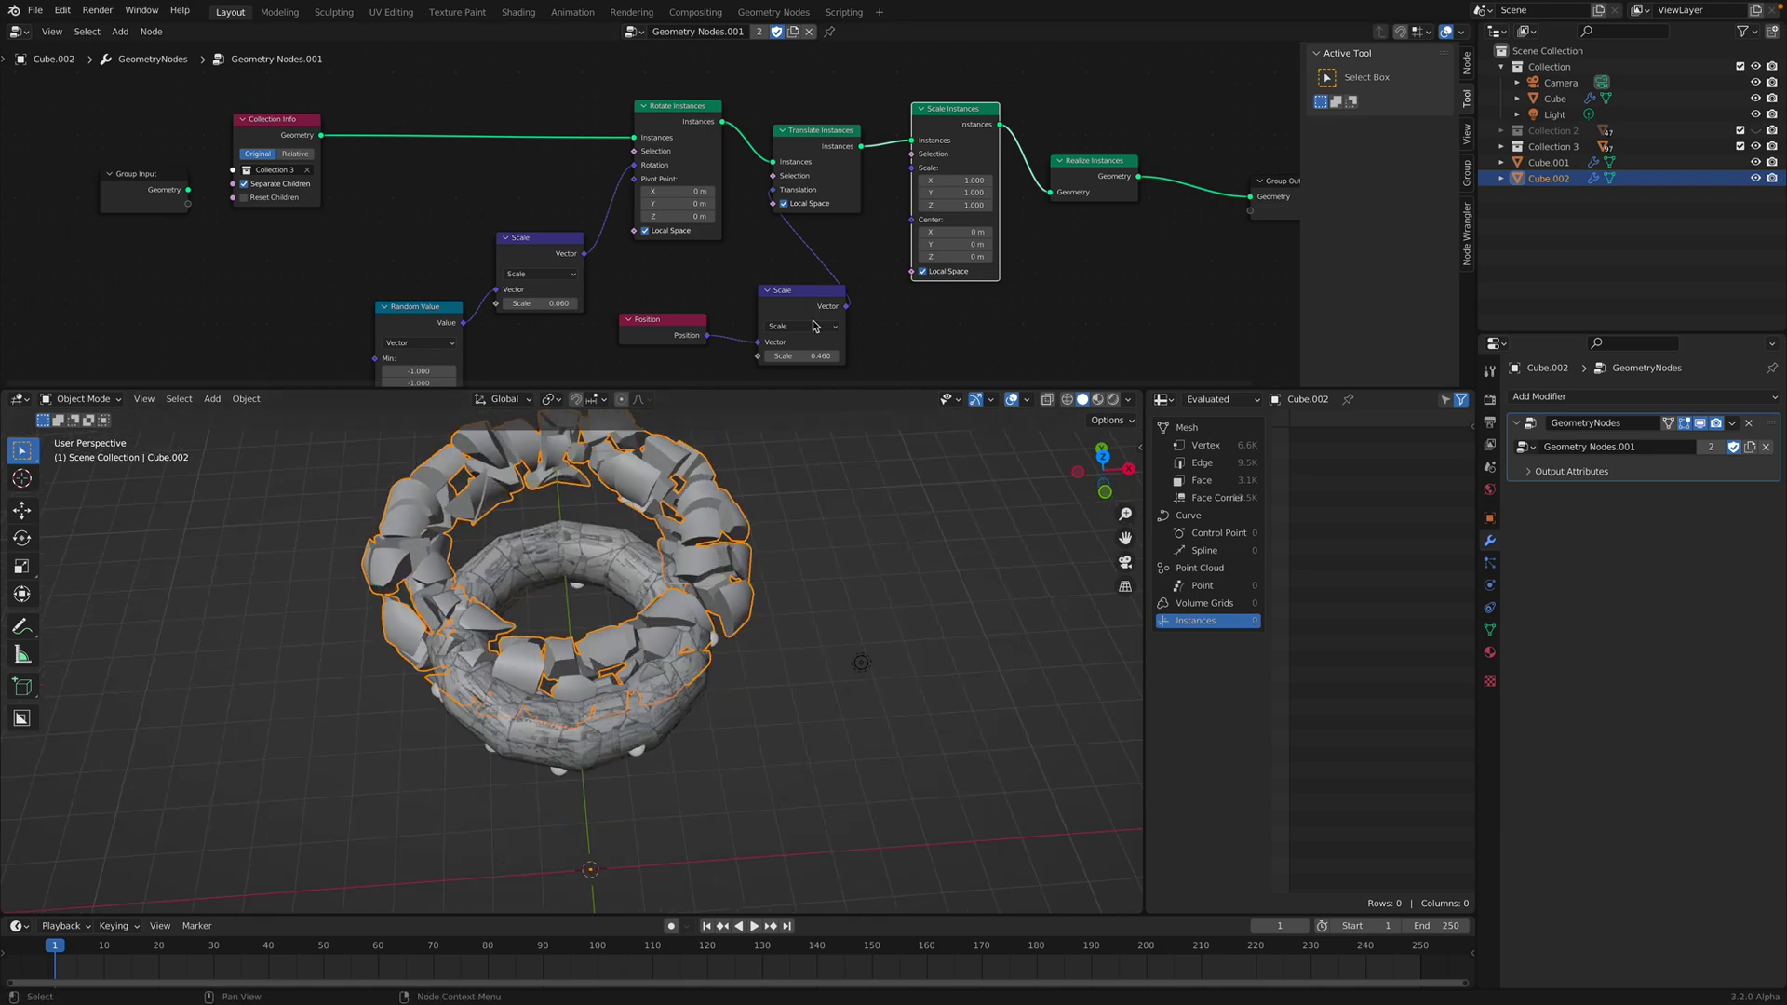
- Increase the position vector's scale factor to 0.740 and set it to 1
mouse_move(802, 356)
left_mouse_down()
mouse_move(901, 355)
mouse_move(768, 355)
mouse_move(811, 356)
left_mouse_up()
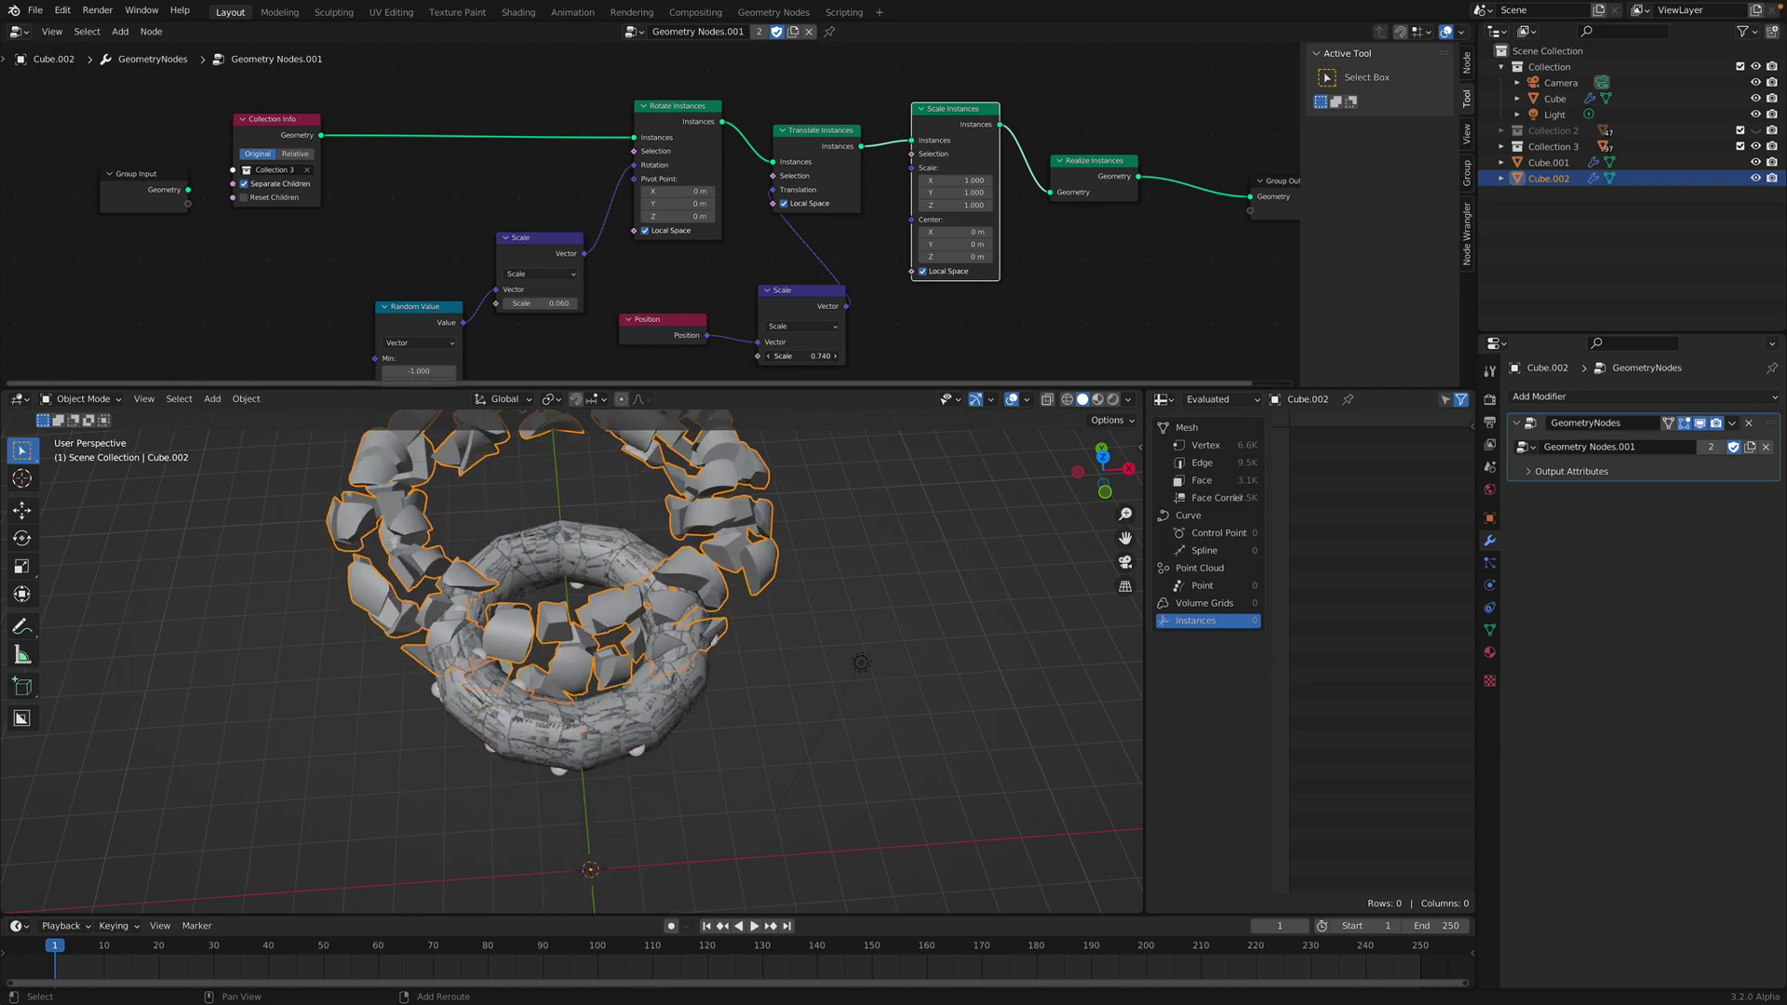
left_click(811, 356)
type("1")
key("Return")
middle_click_drag(864, 536, 829, 591)
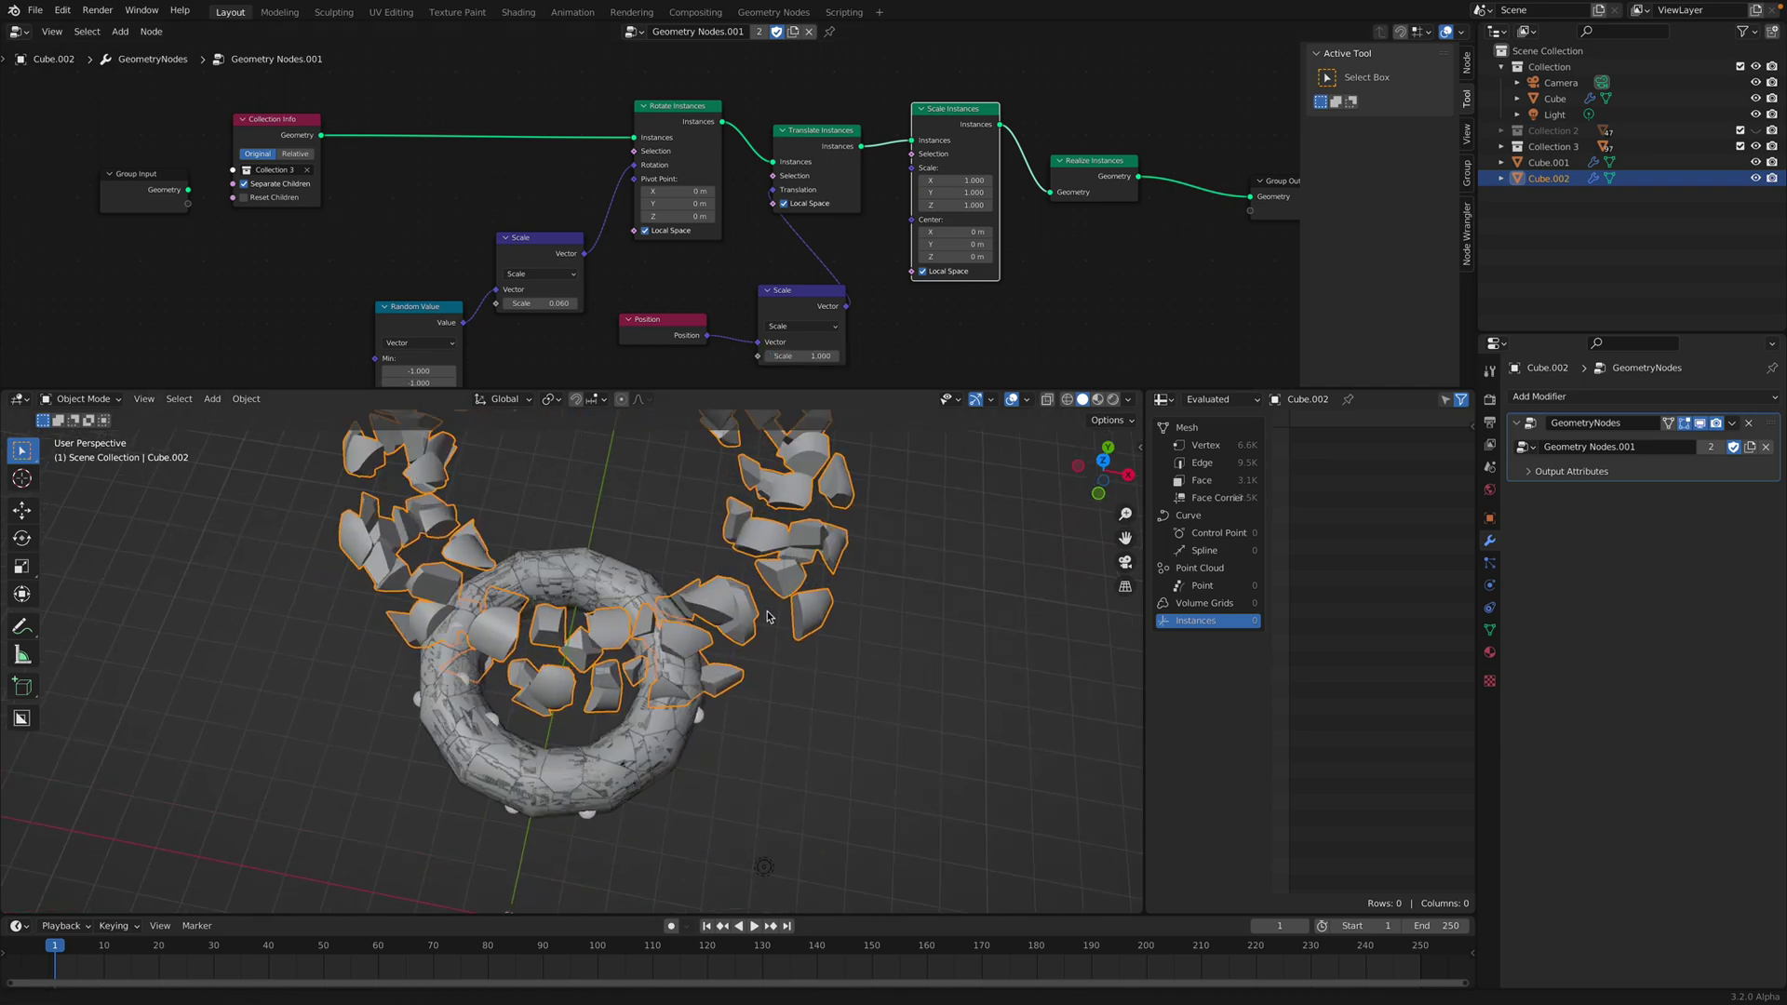
- Rearrange the Rotate, Translate and Realize Instances nodes to tidy the node chain
middle_click_drag(710, 119, 702, 122)
left_click_drag(703, 122, 711, 108)
left_click_drag(829, 141, 842, 130)
middle_click_drag(975, 142, 950, 178)
left_click_drag(959, 178, 1099, 202)
middle_click_drag(1099, 202, 886, 243)
middle_click_drag(1047, 186, 1200, 146)
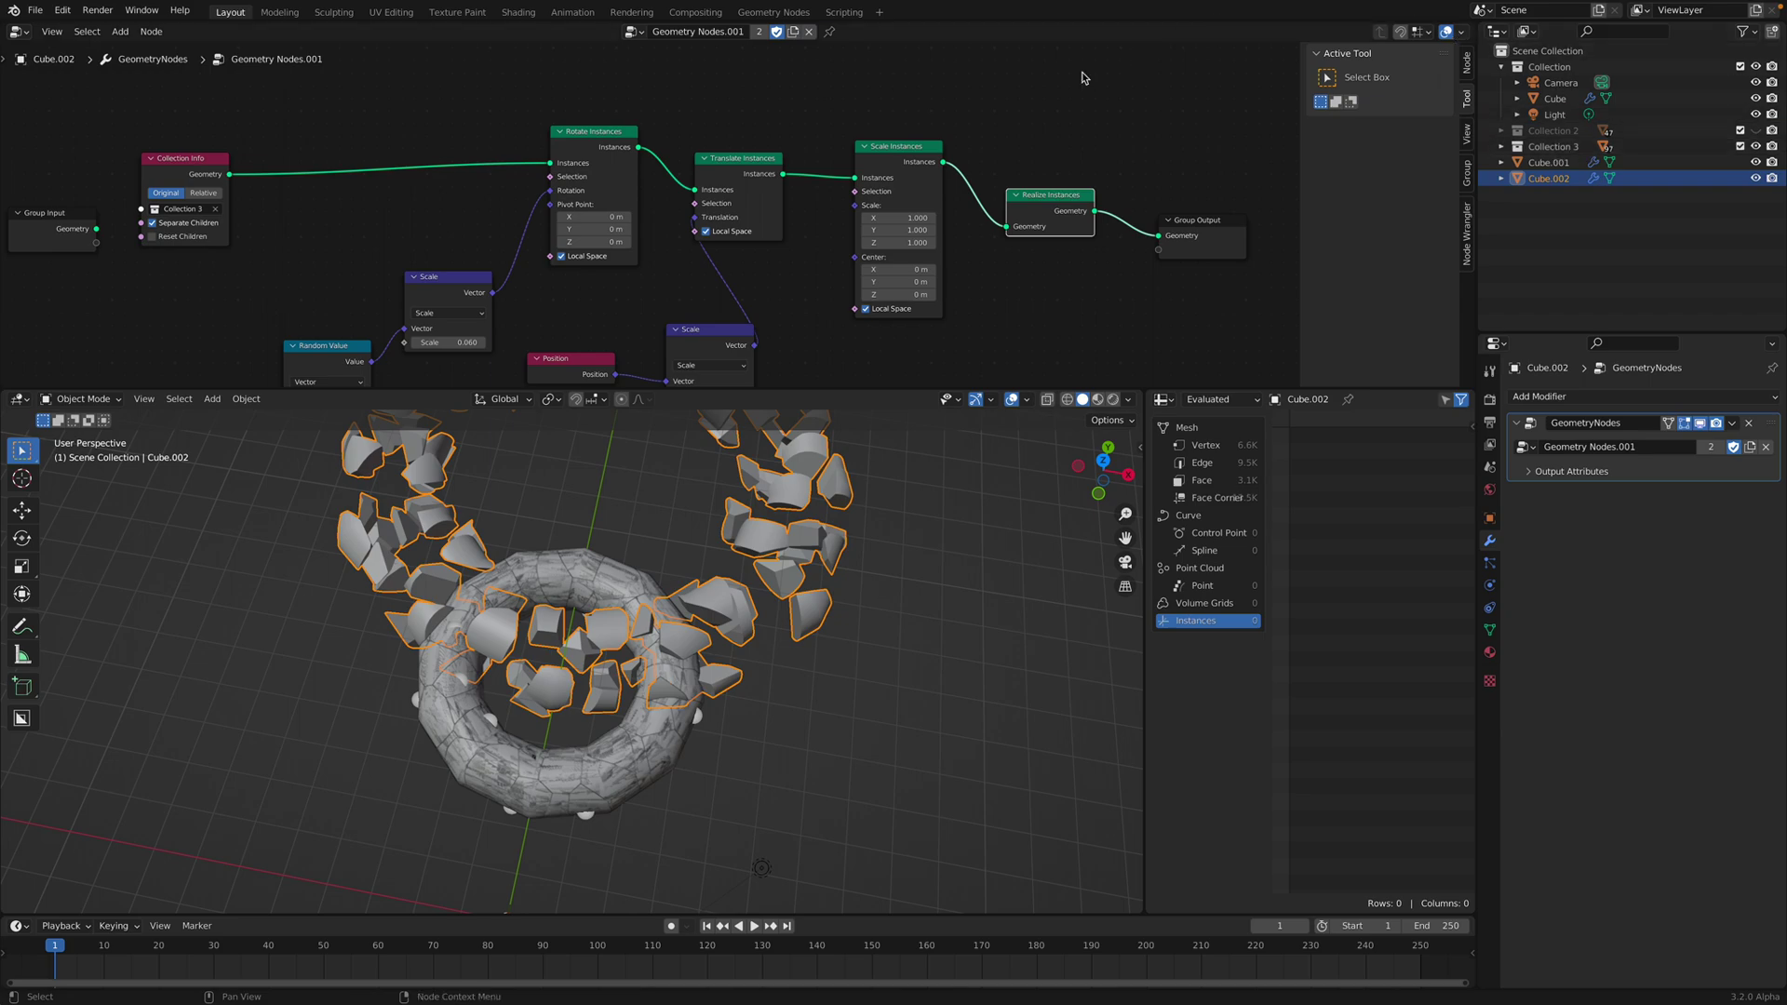
middle_click_drag(807, 193, 833, 151)
middle_click_drag(354, 188, 382, 245)
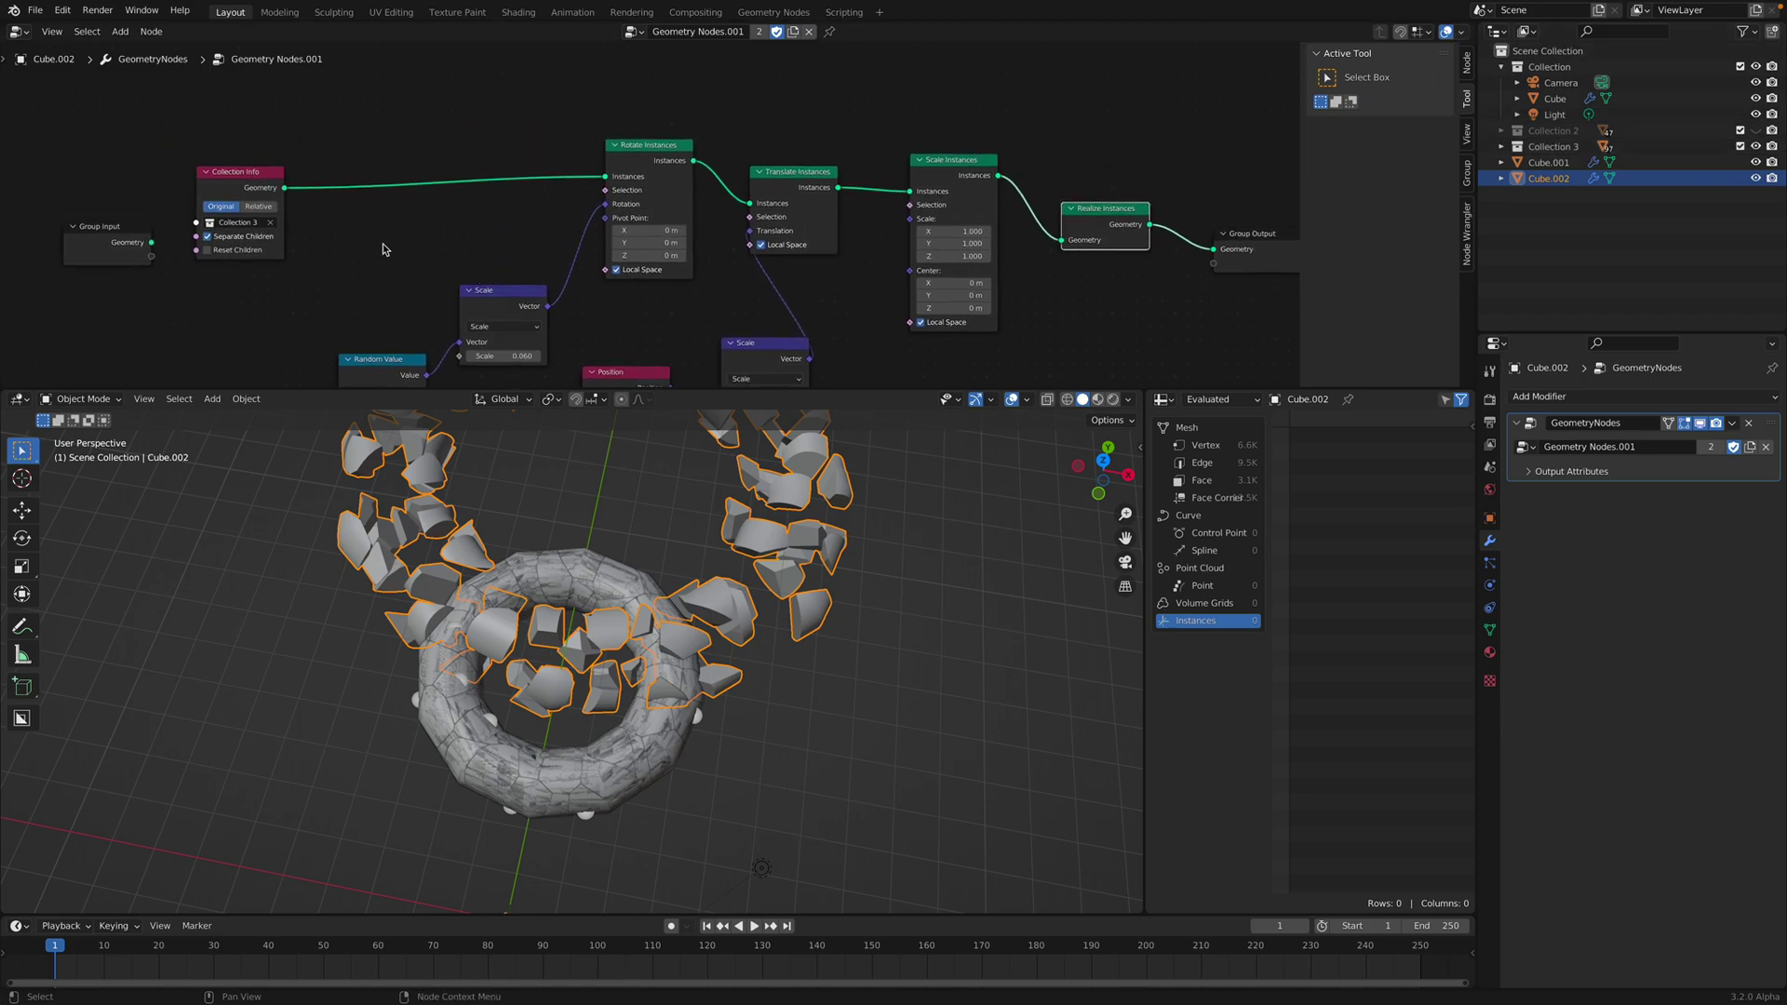
- Move the Collection Info node next to the Rotate Instances node and adjust the spacing of the node chain
left_click_drag(256, 181, 502, 154)
left_click_drag(644, 144, 640, 146)
scroll(614, 169, "up", 2)
middle_click_drag(569, 175, 457, 162)
middle_click_drag(725, 553, 717, 545)
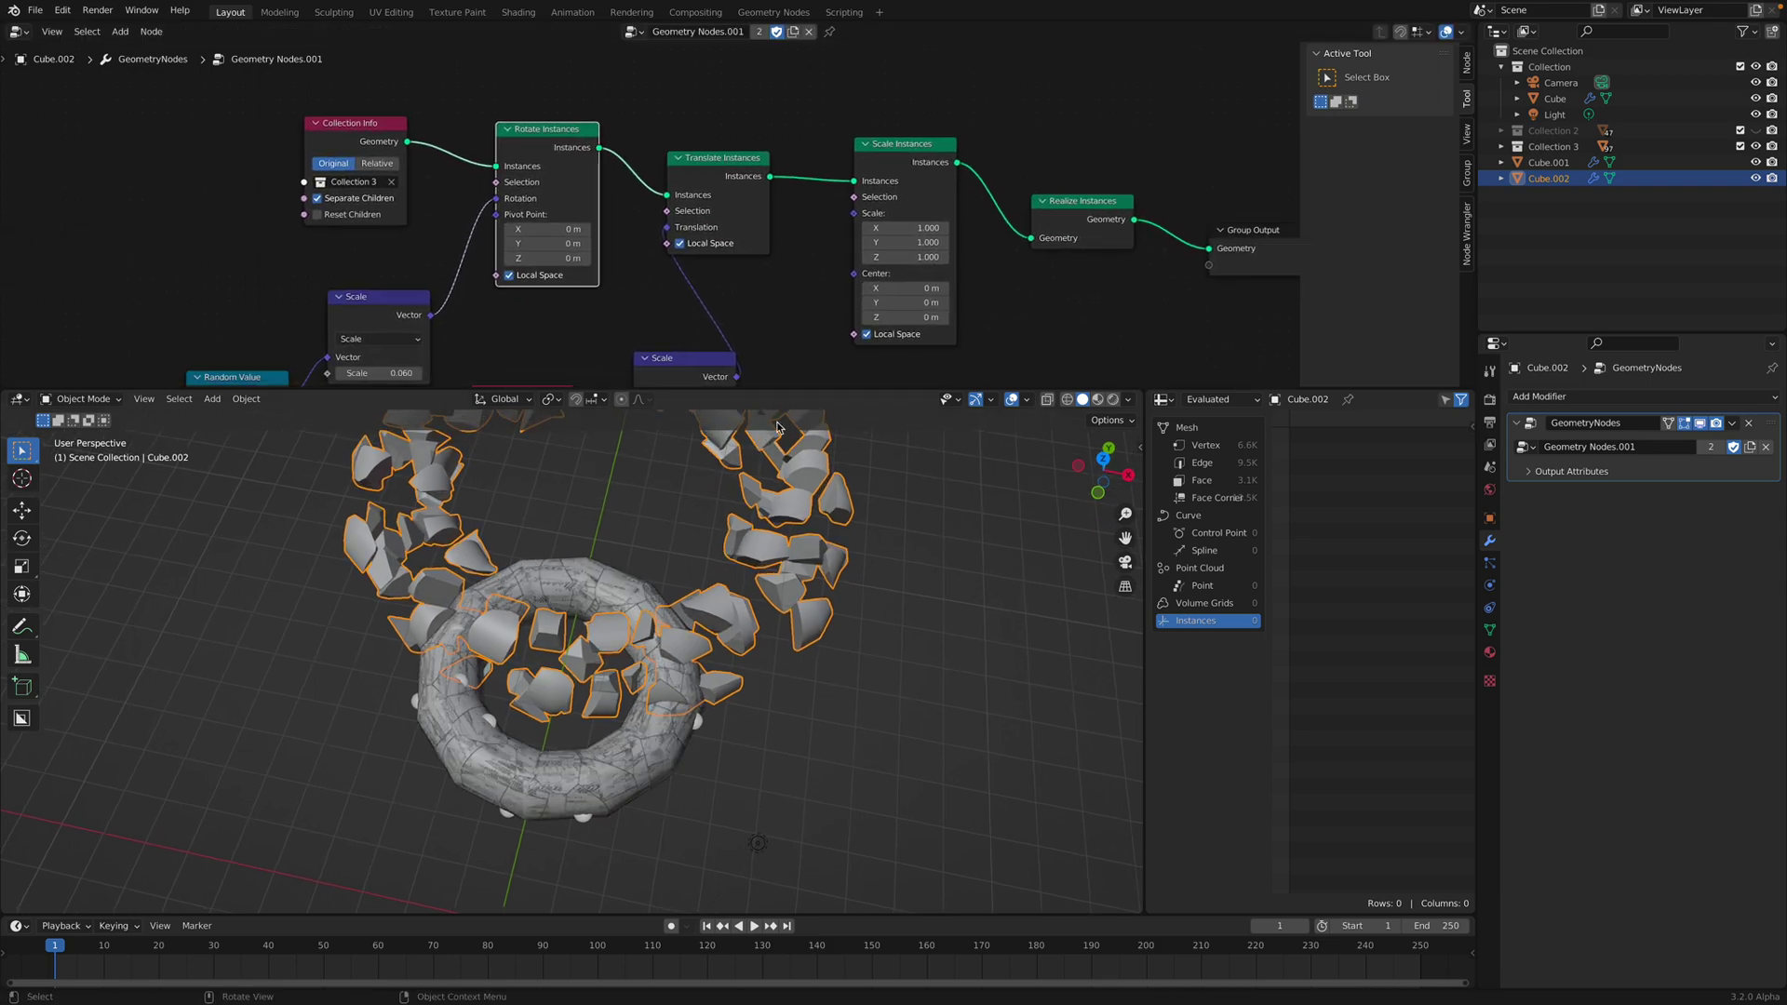
middle_click_drag(582, 249, 563, 235)
middle_click_drag(527, 172, 513, 197)
left_click_drag(515, 145, 531, 131)
left_click_drag(657, 165, 732, 169)
left_click_drag(543, 128, 542, 127)
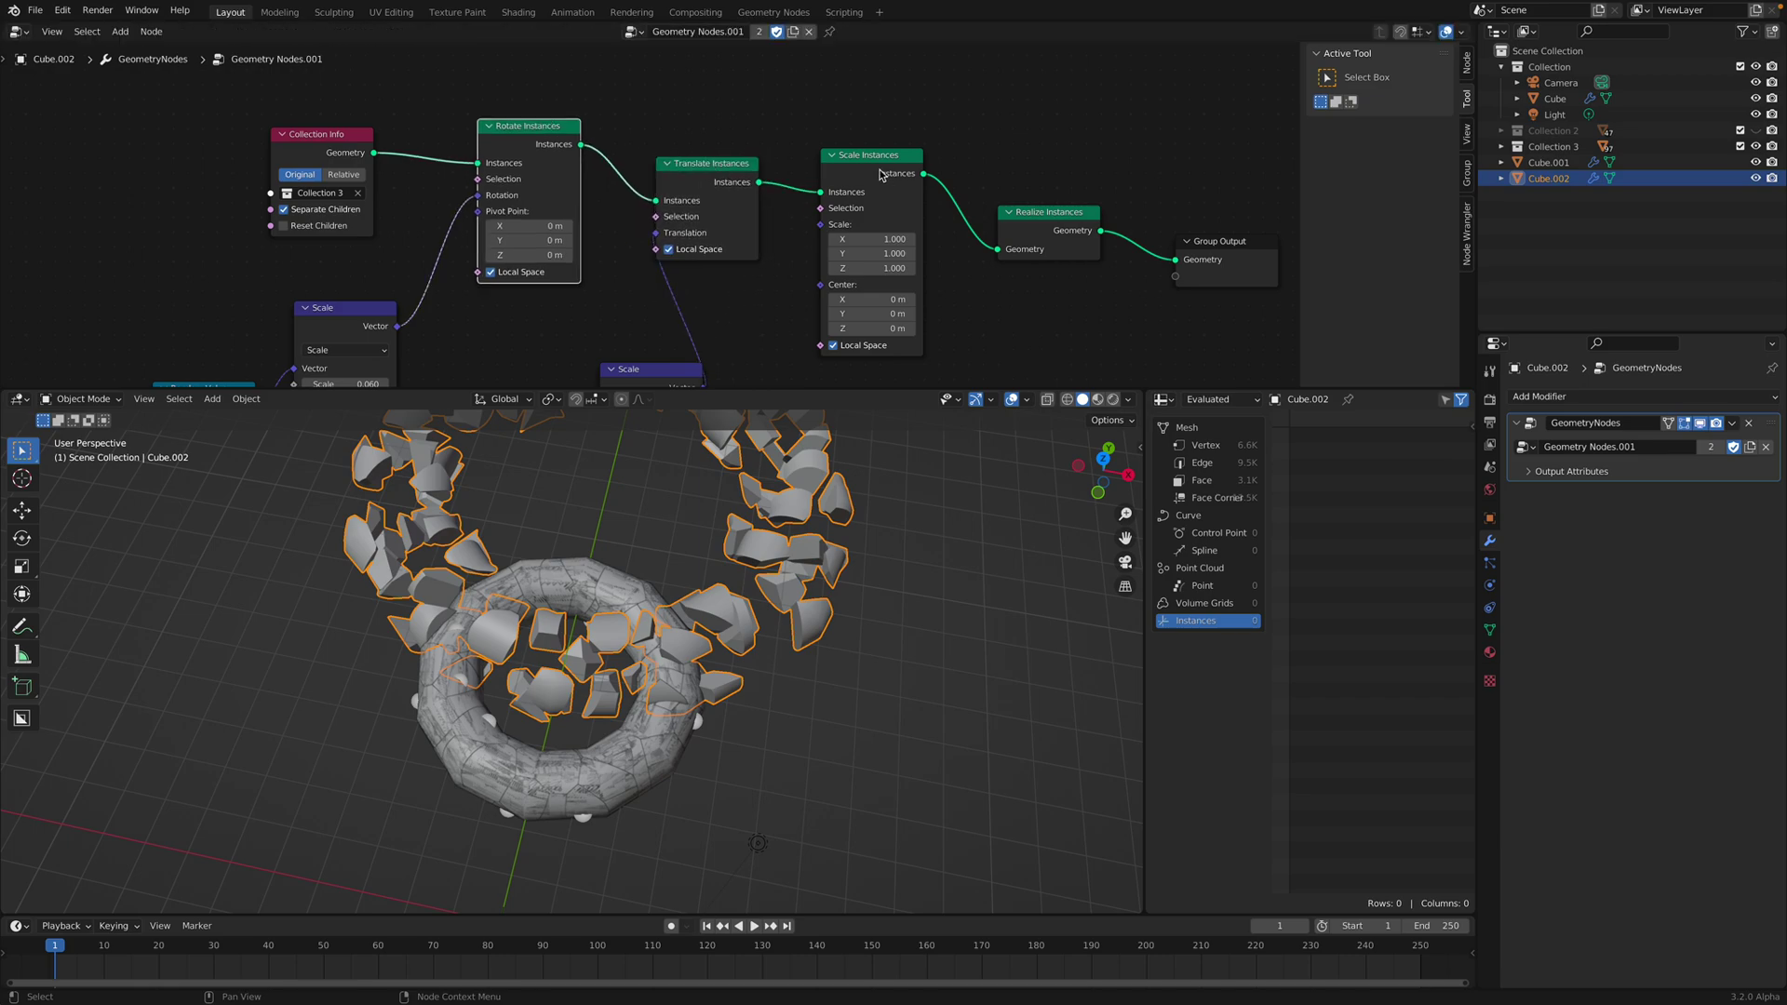
- Set the Scale Instances center to -9.3 m on all axes, try a scale of 1.12, and set the scale to 1
left_click_drag(873, 171, 883, 166)
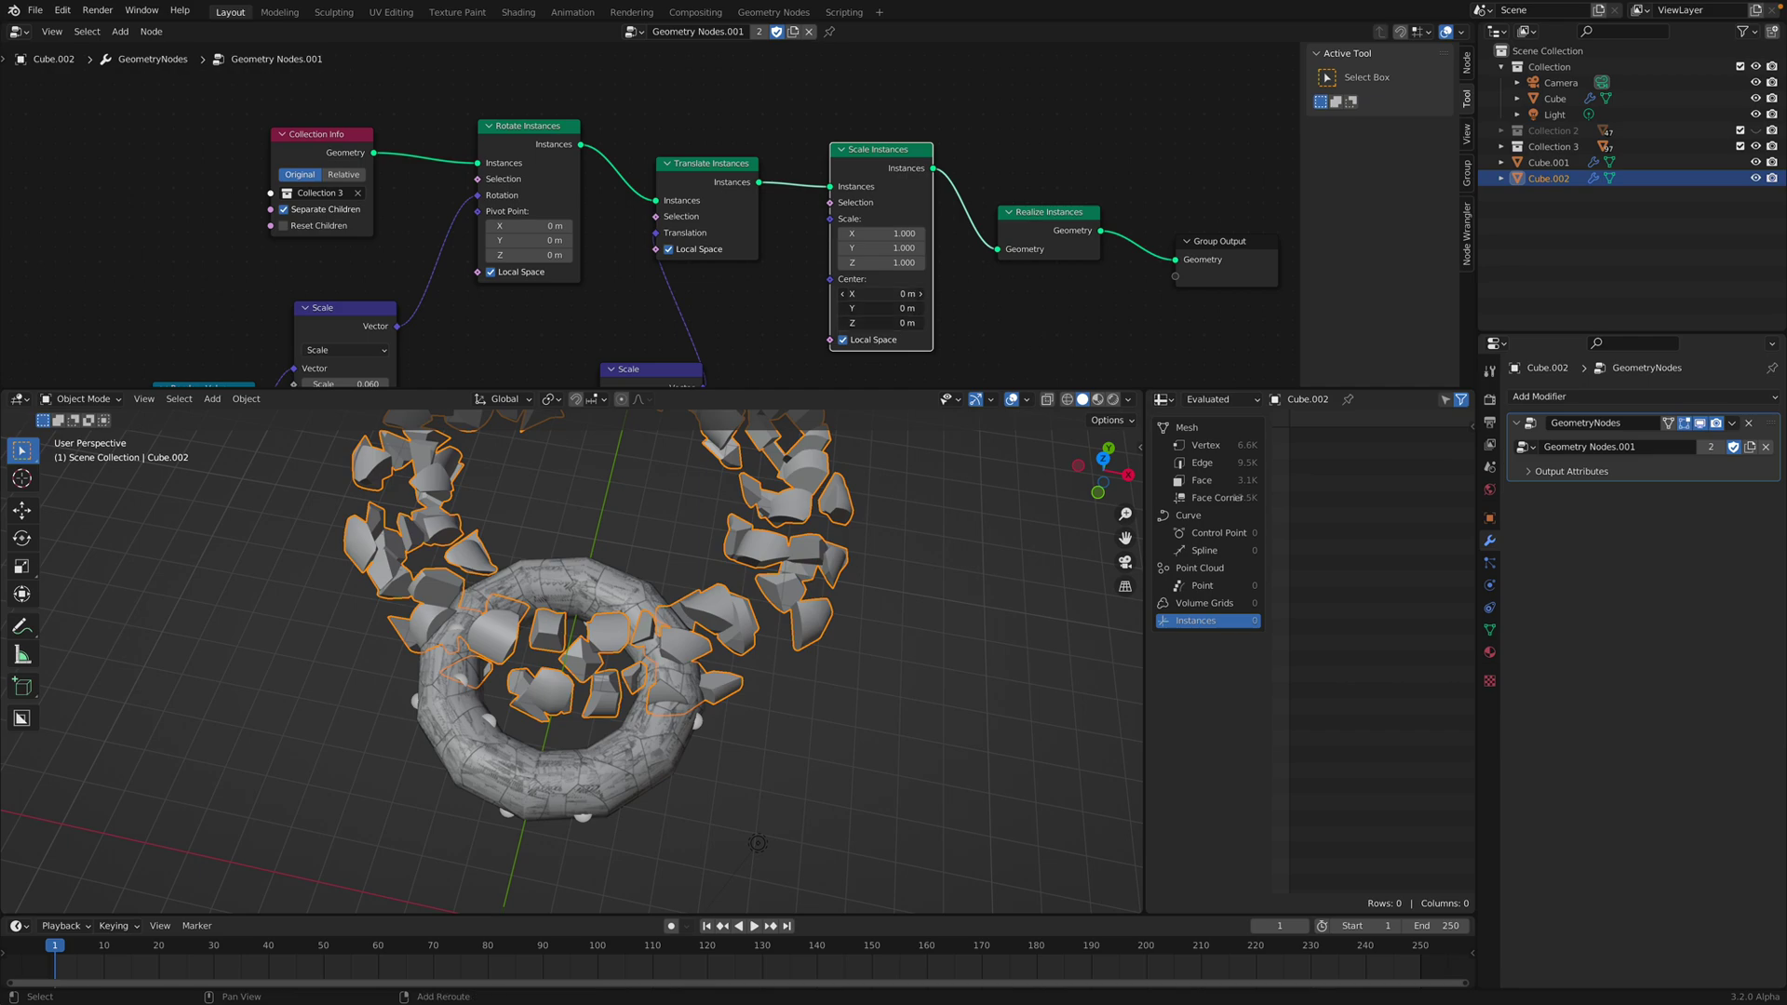
left_click_drag(881, 293, 884, 293)
left_click(951, 244)
mouse_move(880, 233)
left_mouse_down("shift")
mouse_move(865, 263)
mouse_move(907, 262)
mouse_move(884, 262)
left_mouse_up("shift")
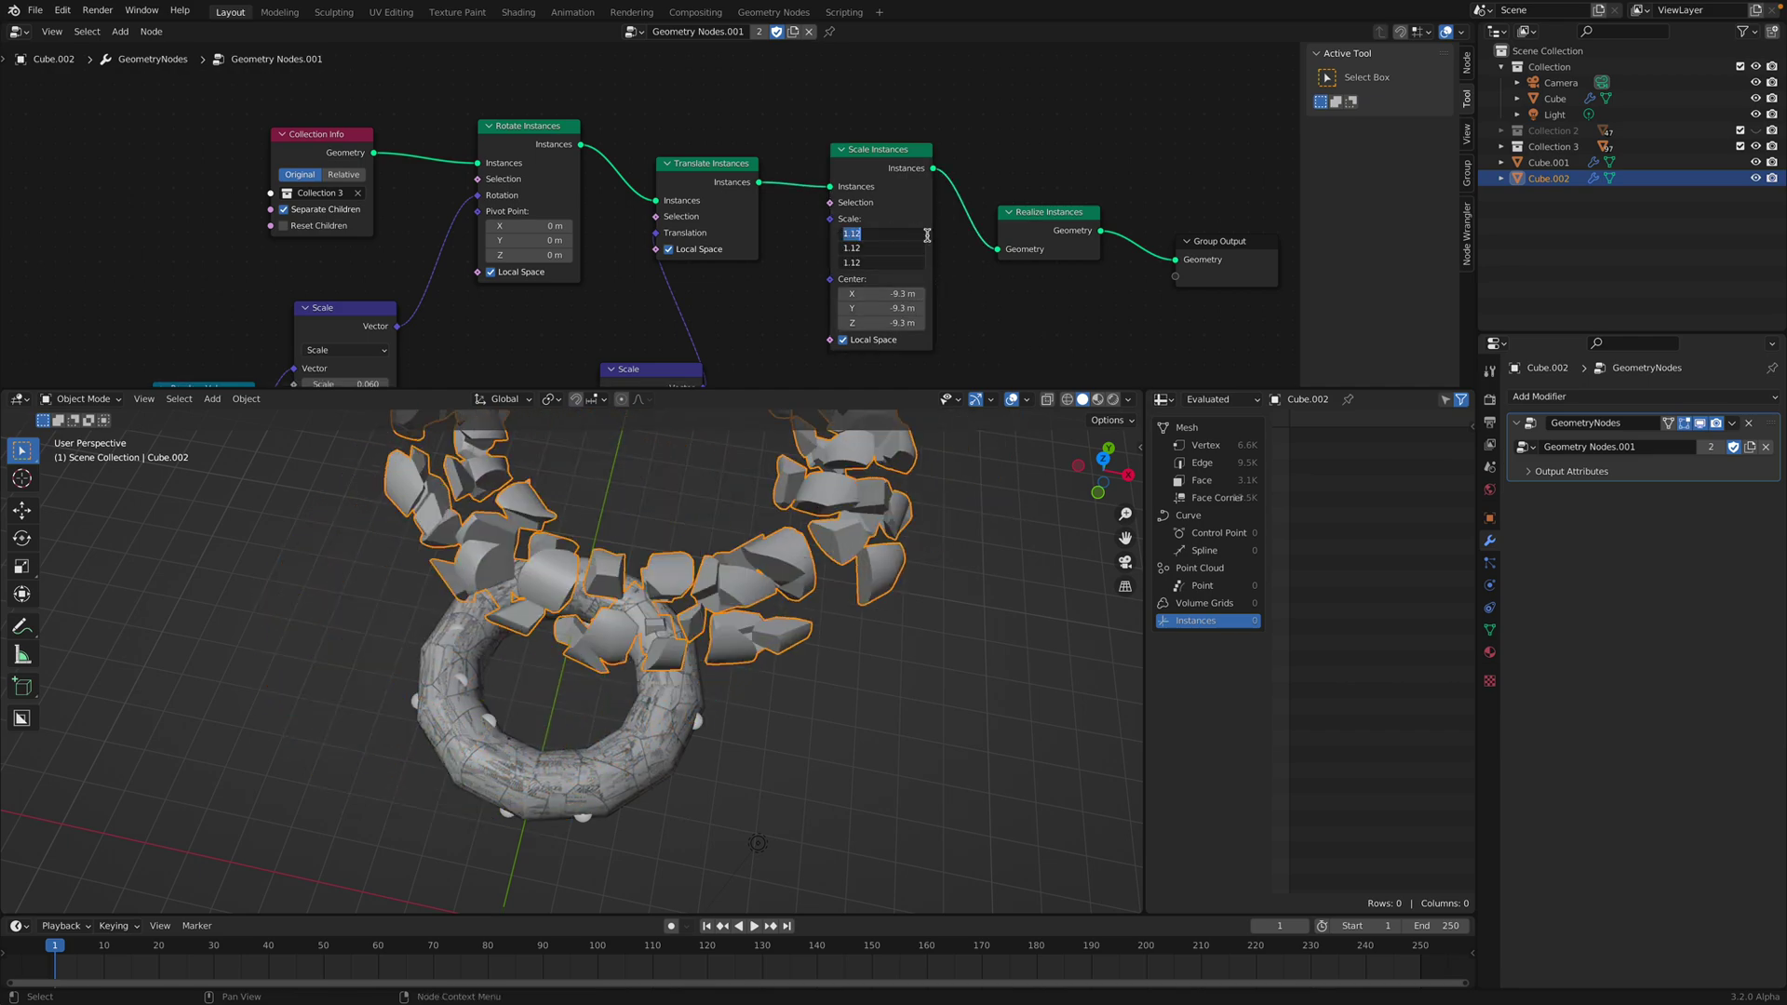
type("1")
key("Return")
- Make Collection 2 visible again and select a fragment of the fractured box
left_click(836, 562)
right_click(819, 530)
mouse_move(819, 533)
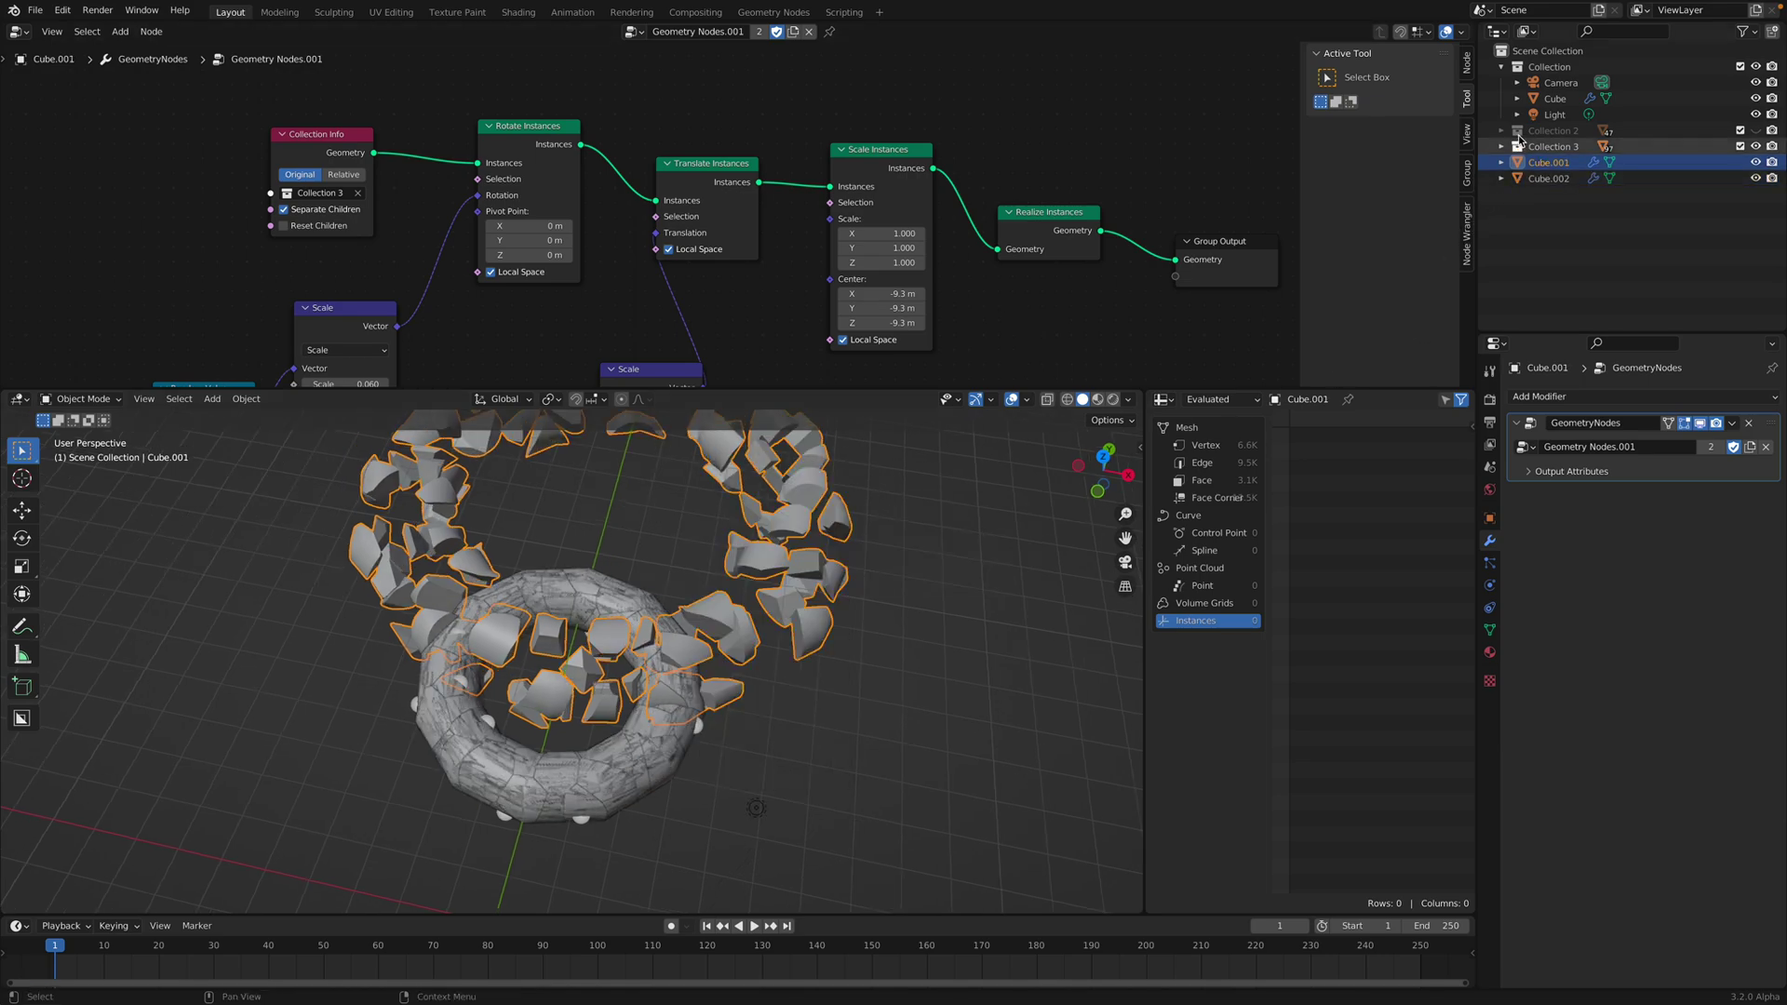
left_click(1754, 131)
scroll(857, 737, "down", 3)
middle_click_drag(856, 737, 878, 640, "shift")
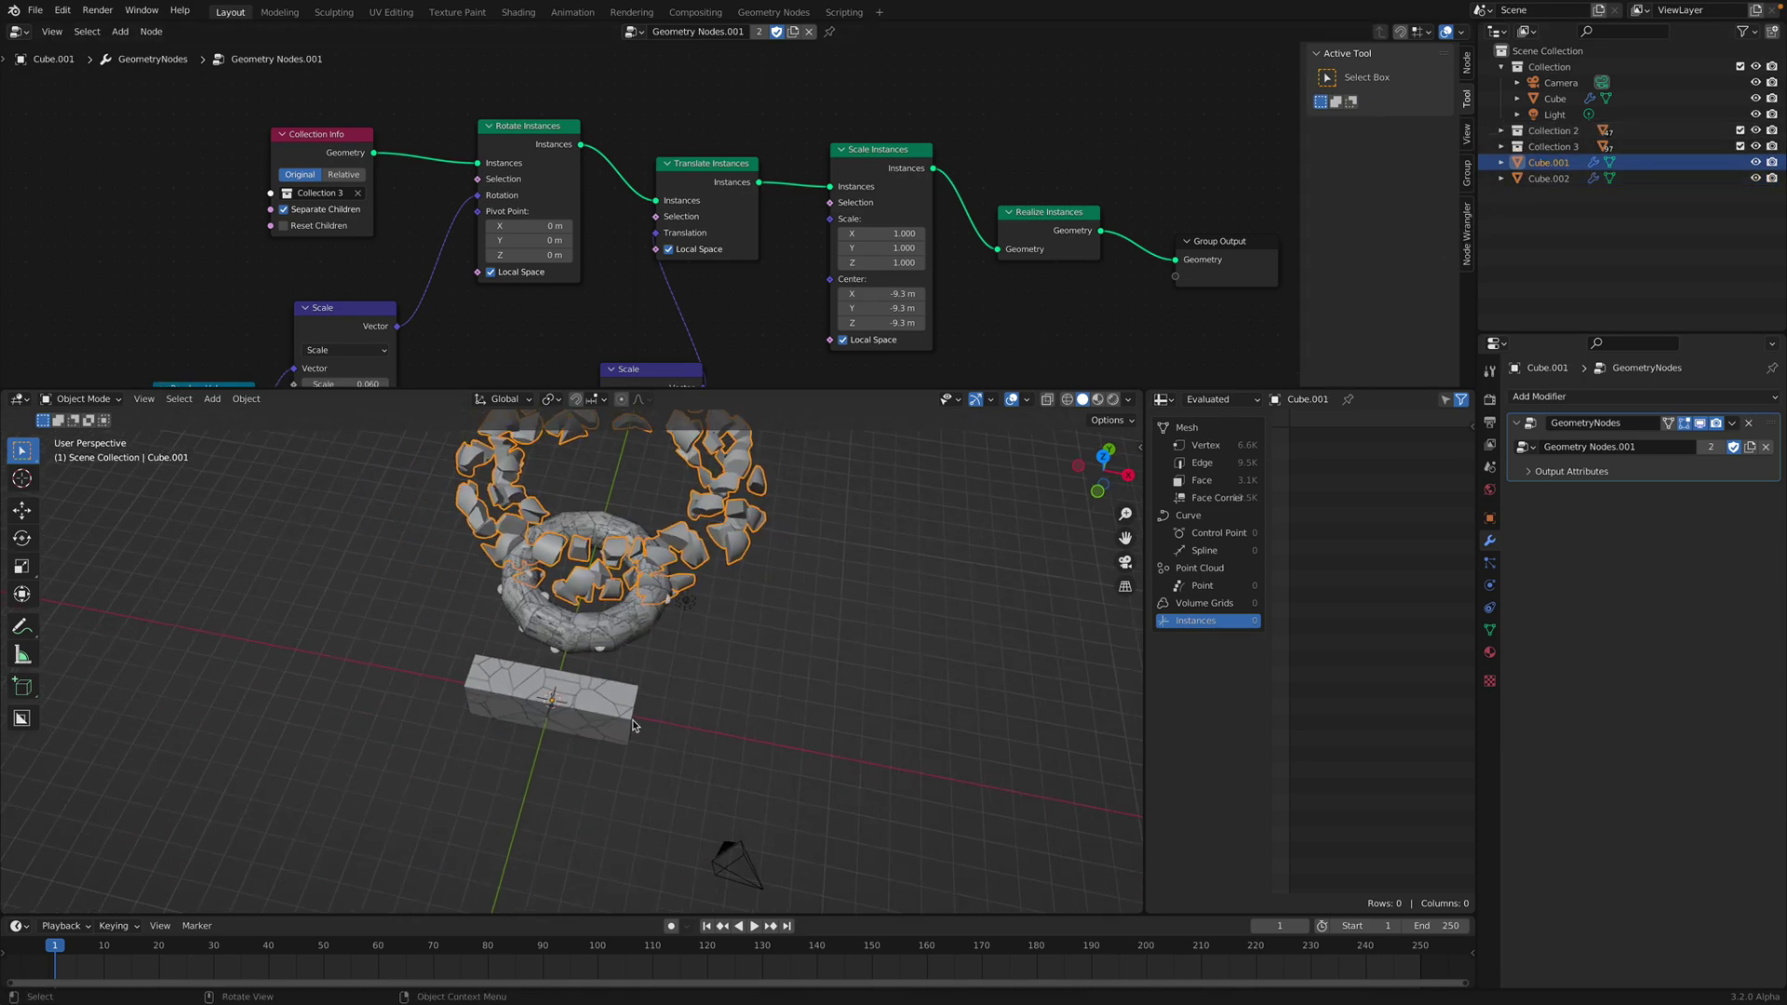
left_click(630, 702)
- Expand Collection 3 and examine which torus fragments its Cube_cell objects correspond to
left_click(1553, 146)
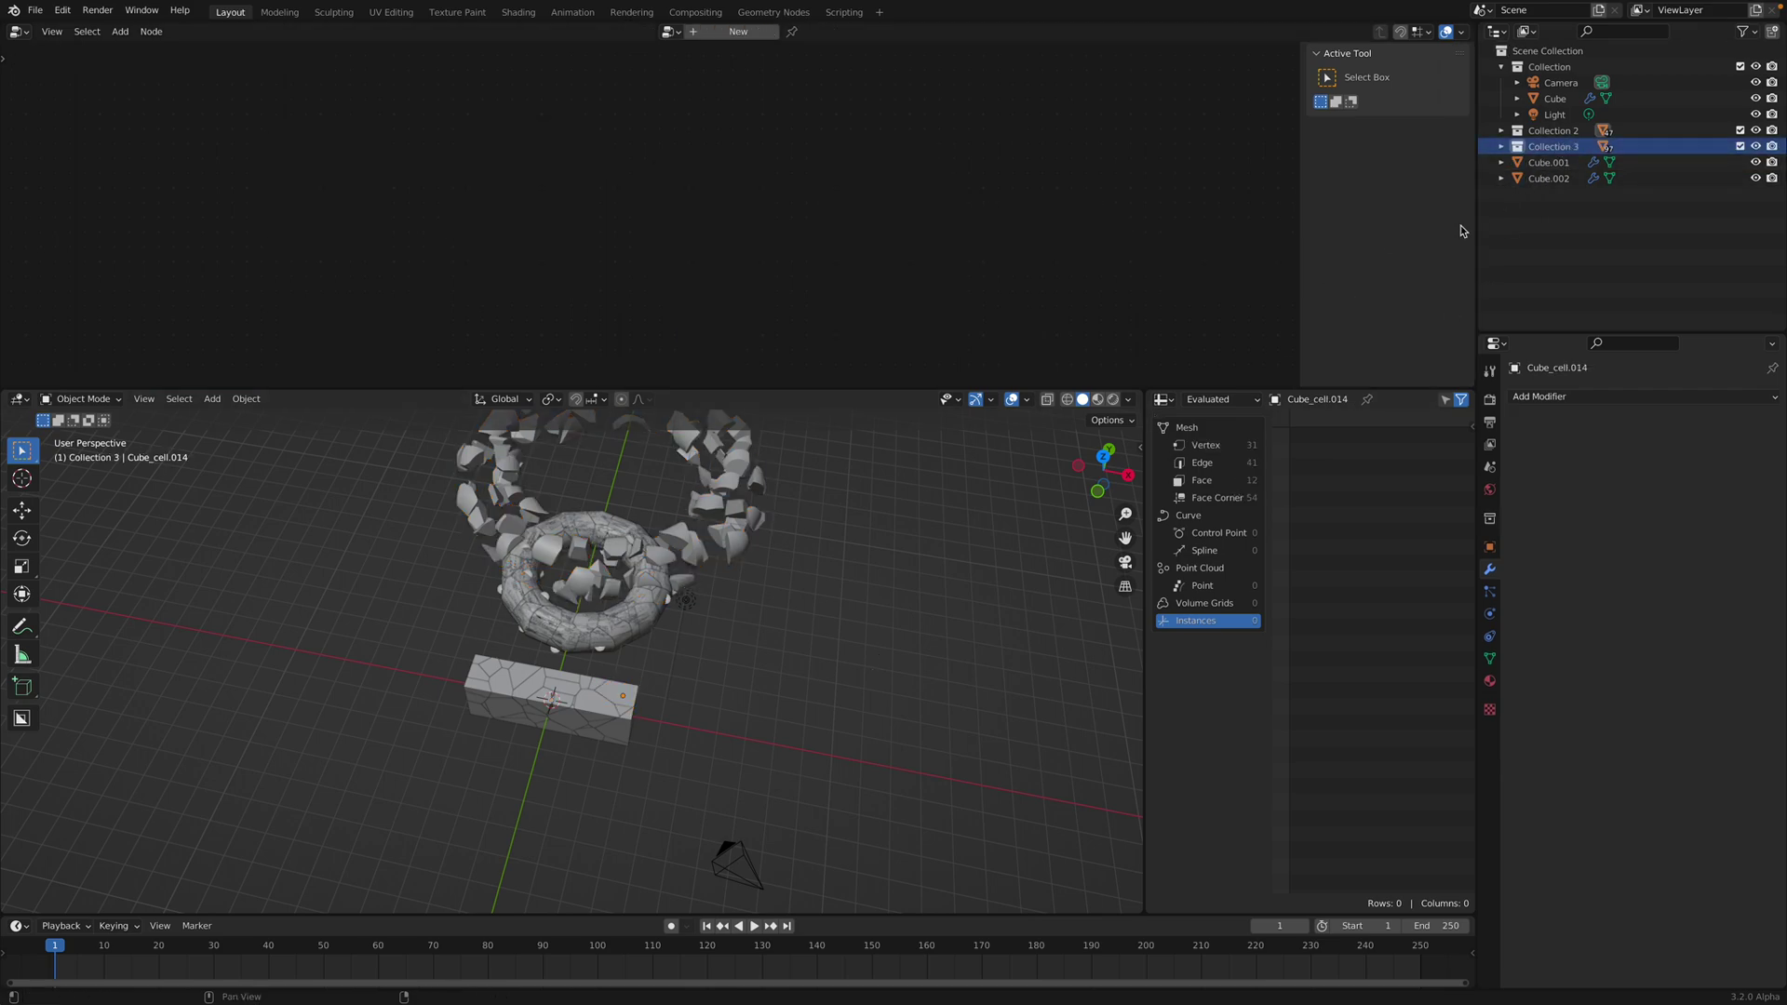
left_click(1502, 147)
left_click(1568, 162)
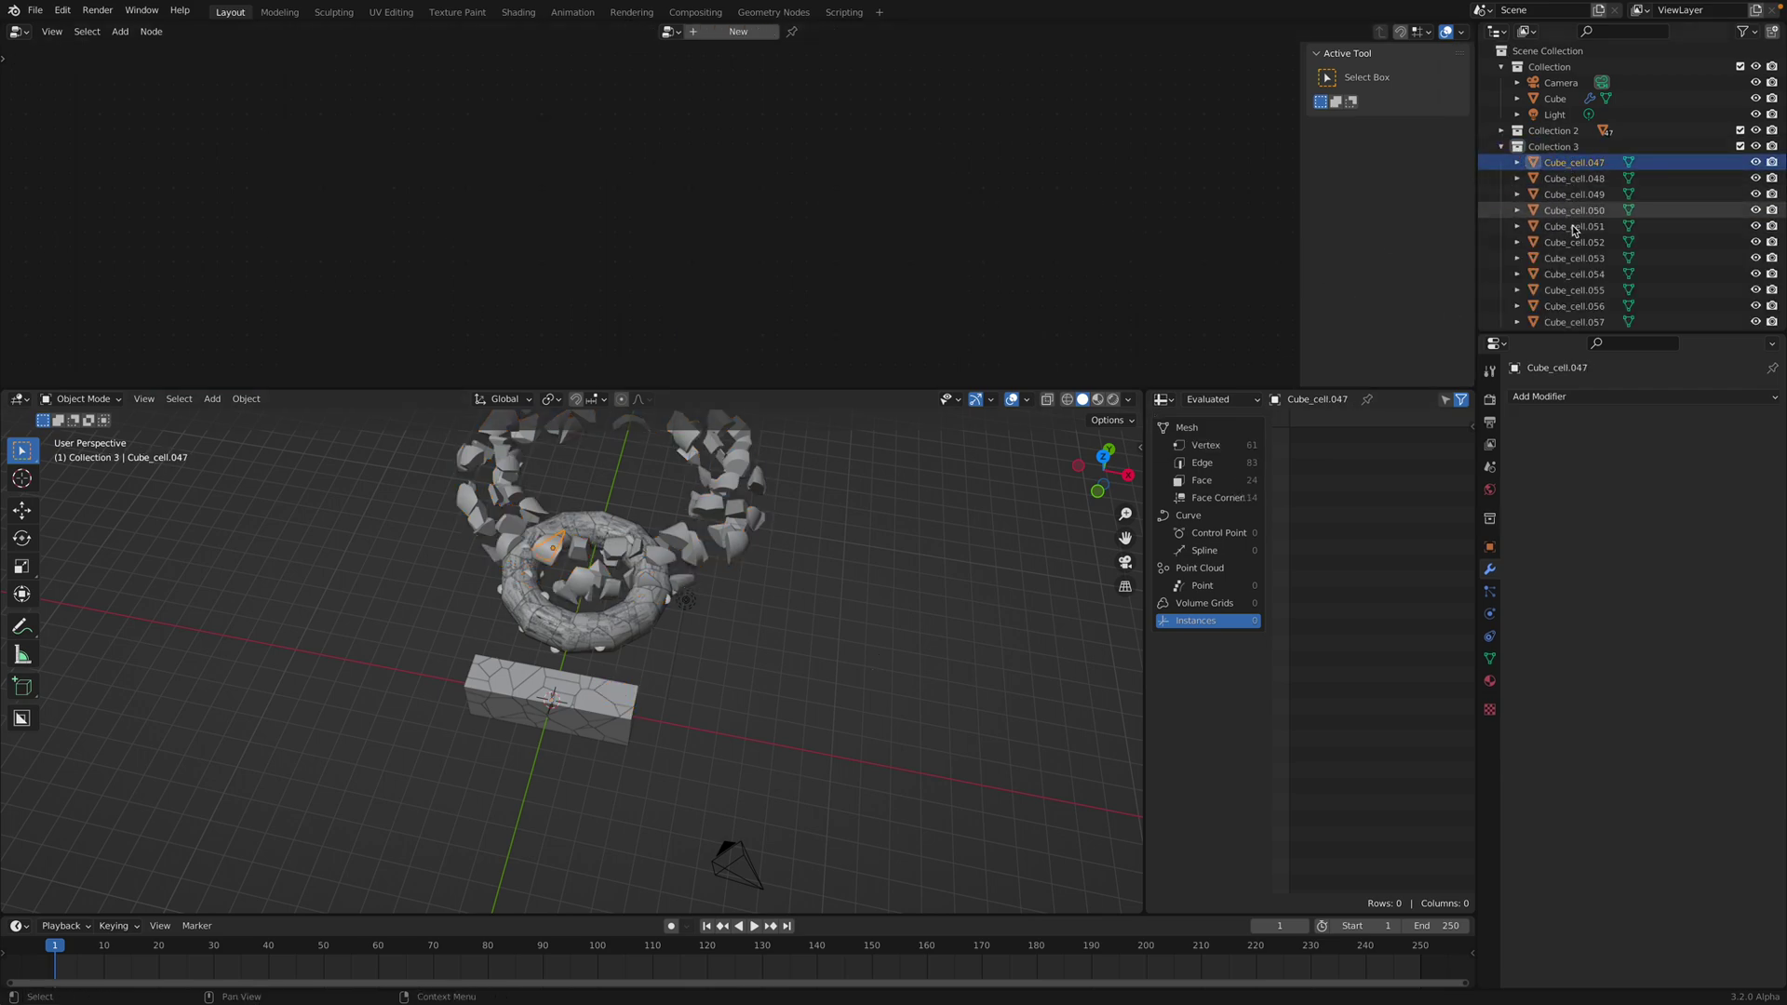
left_click(1573, 226)
left_click(1573, 261)
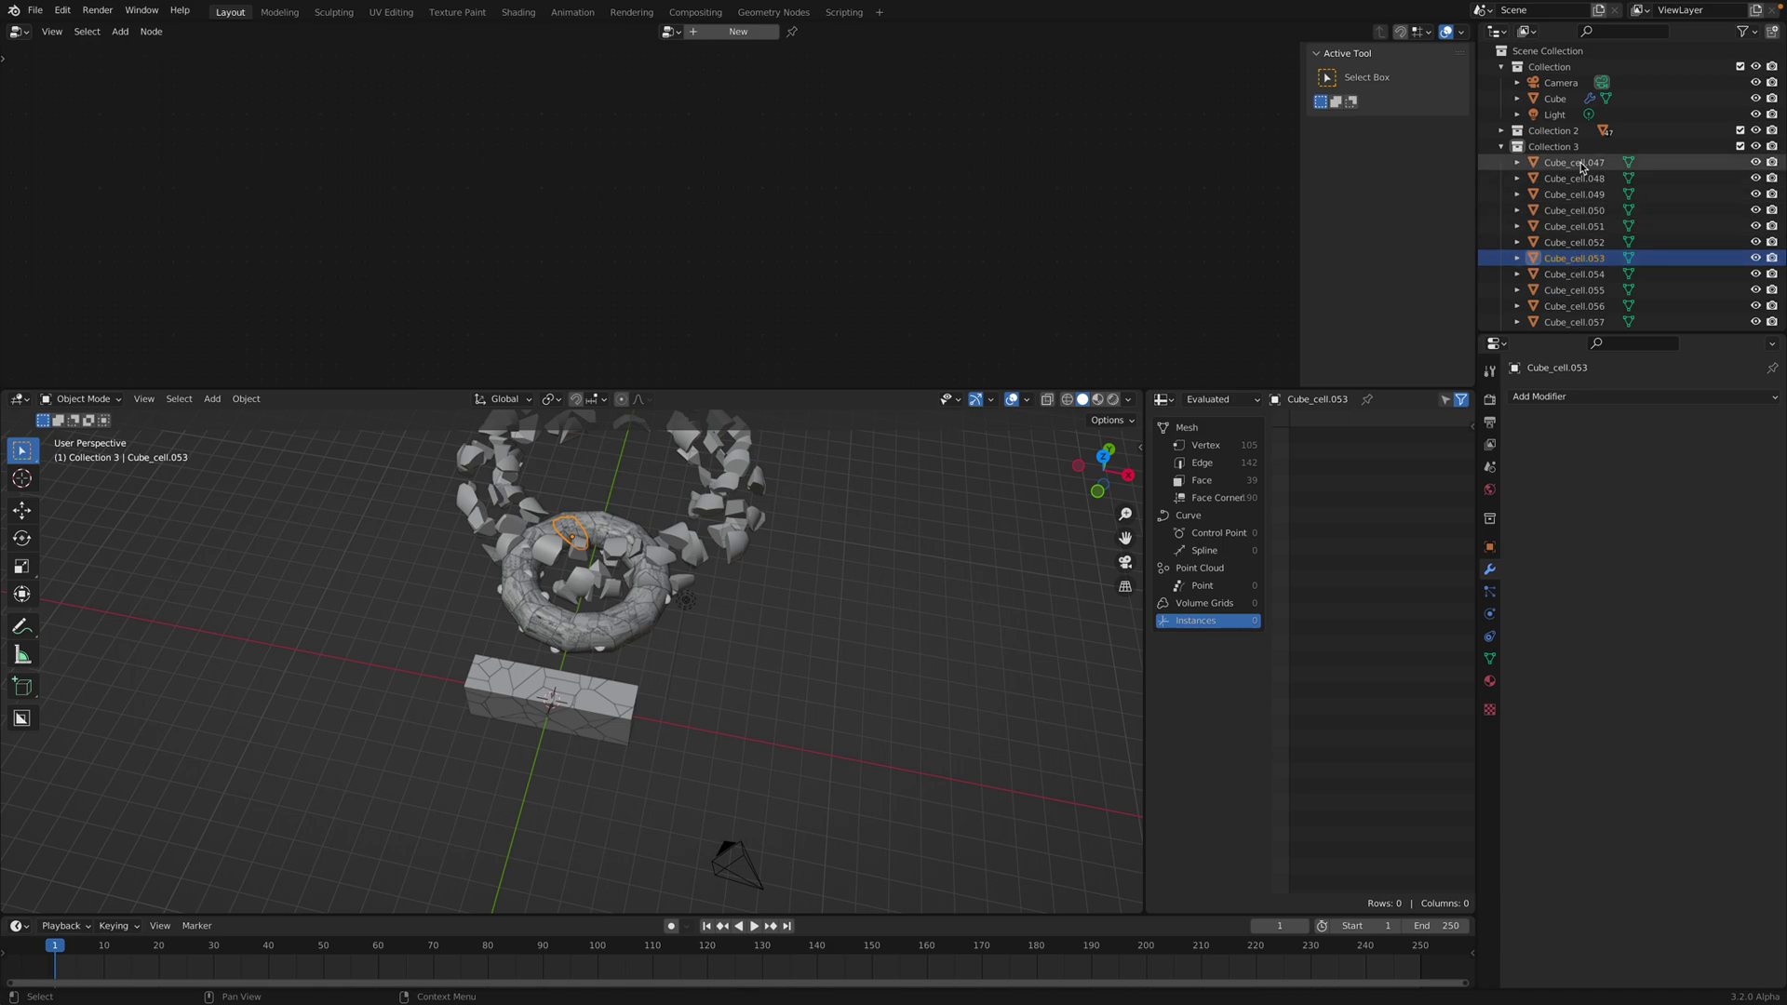
left_click(1568, 146)
left_click(637, 599)
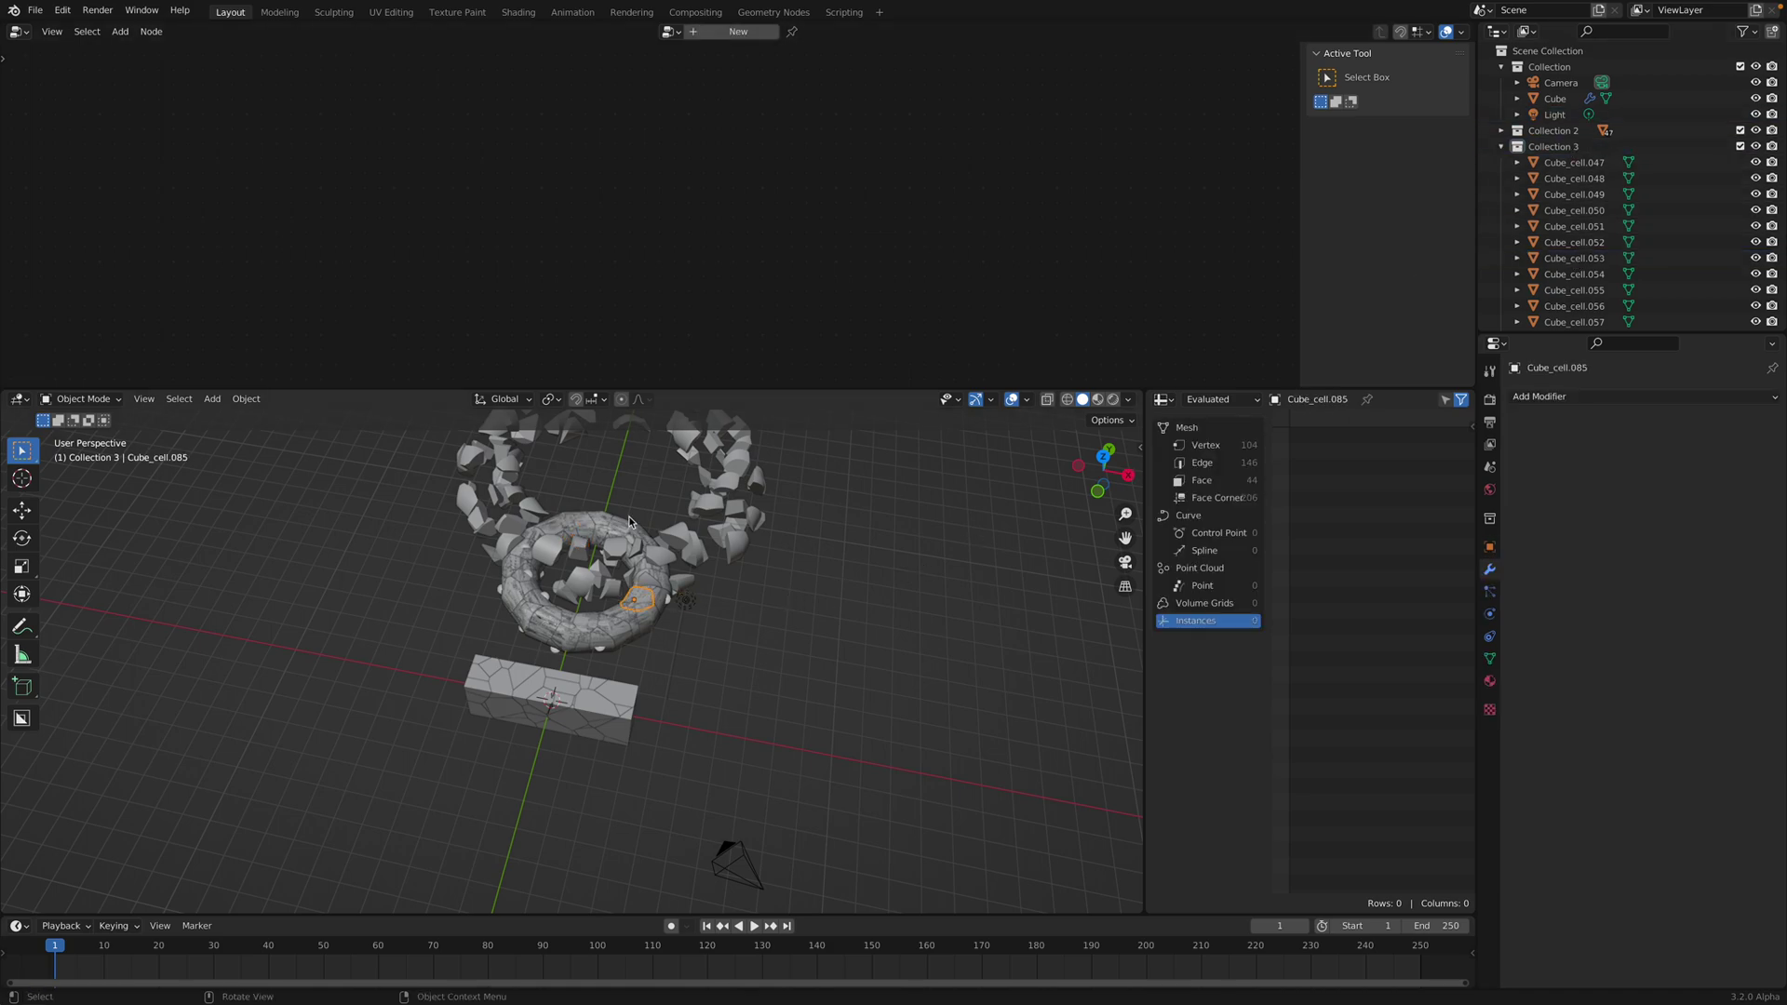
- Show the object transform properties in the viewport and select the original torus
left_click(1141, 448)
middle_click_drag(871, 568, 824, 620, "shift")
scroll(842, 600, "up", 1)
left_click(614, 584)
middle_click_drag(678, 535, 670, 525)
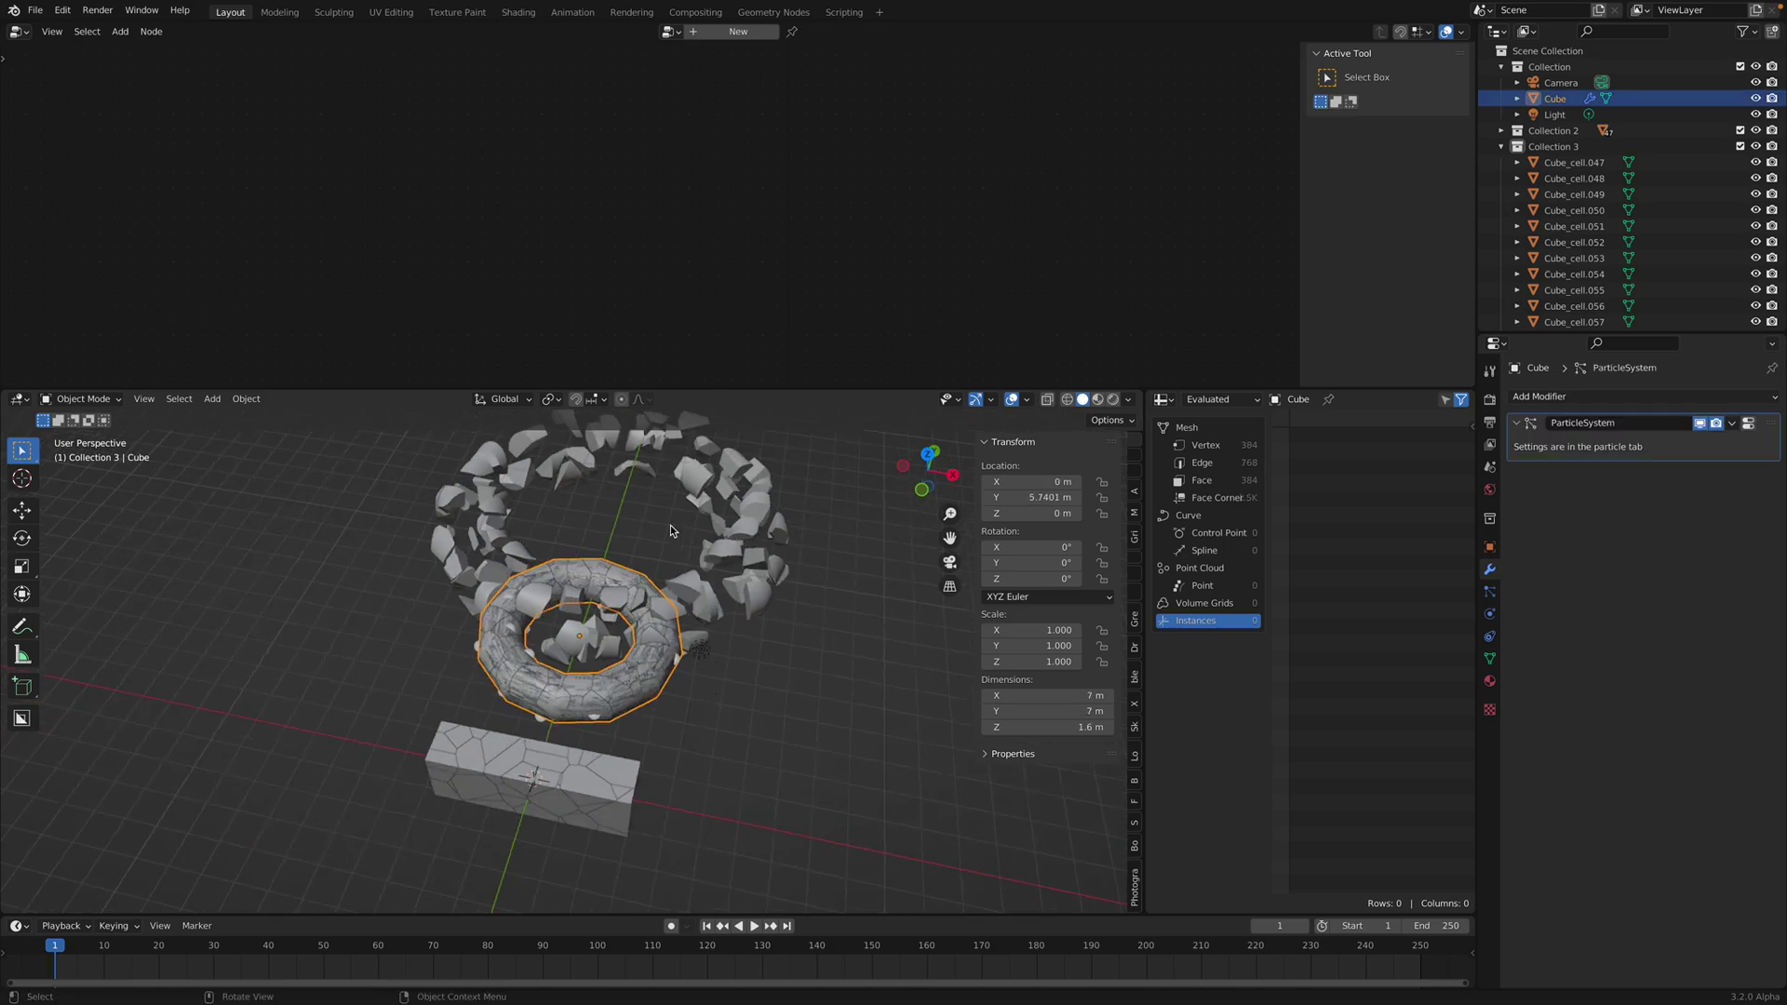
middle_click_drag(670, 529, 714, 470)
- Move the scattered fragment ring Cube.001 away from the torus to about X 11.25 m, Y -1.13 m, Z -0.90 m
left_click(759, 640)
scroll(713, 566, "down", 2)
middle_click_drag(619, 560, 628, 560)
key("shift+d")
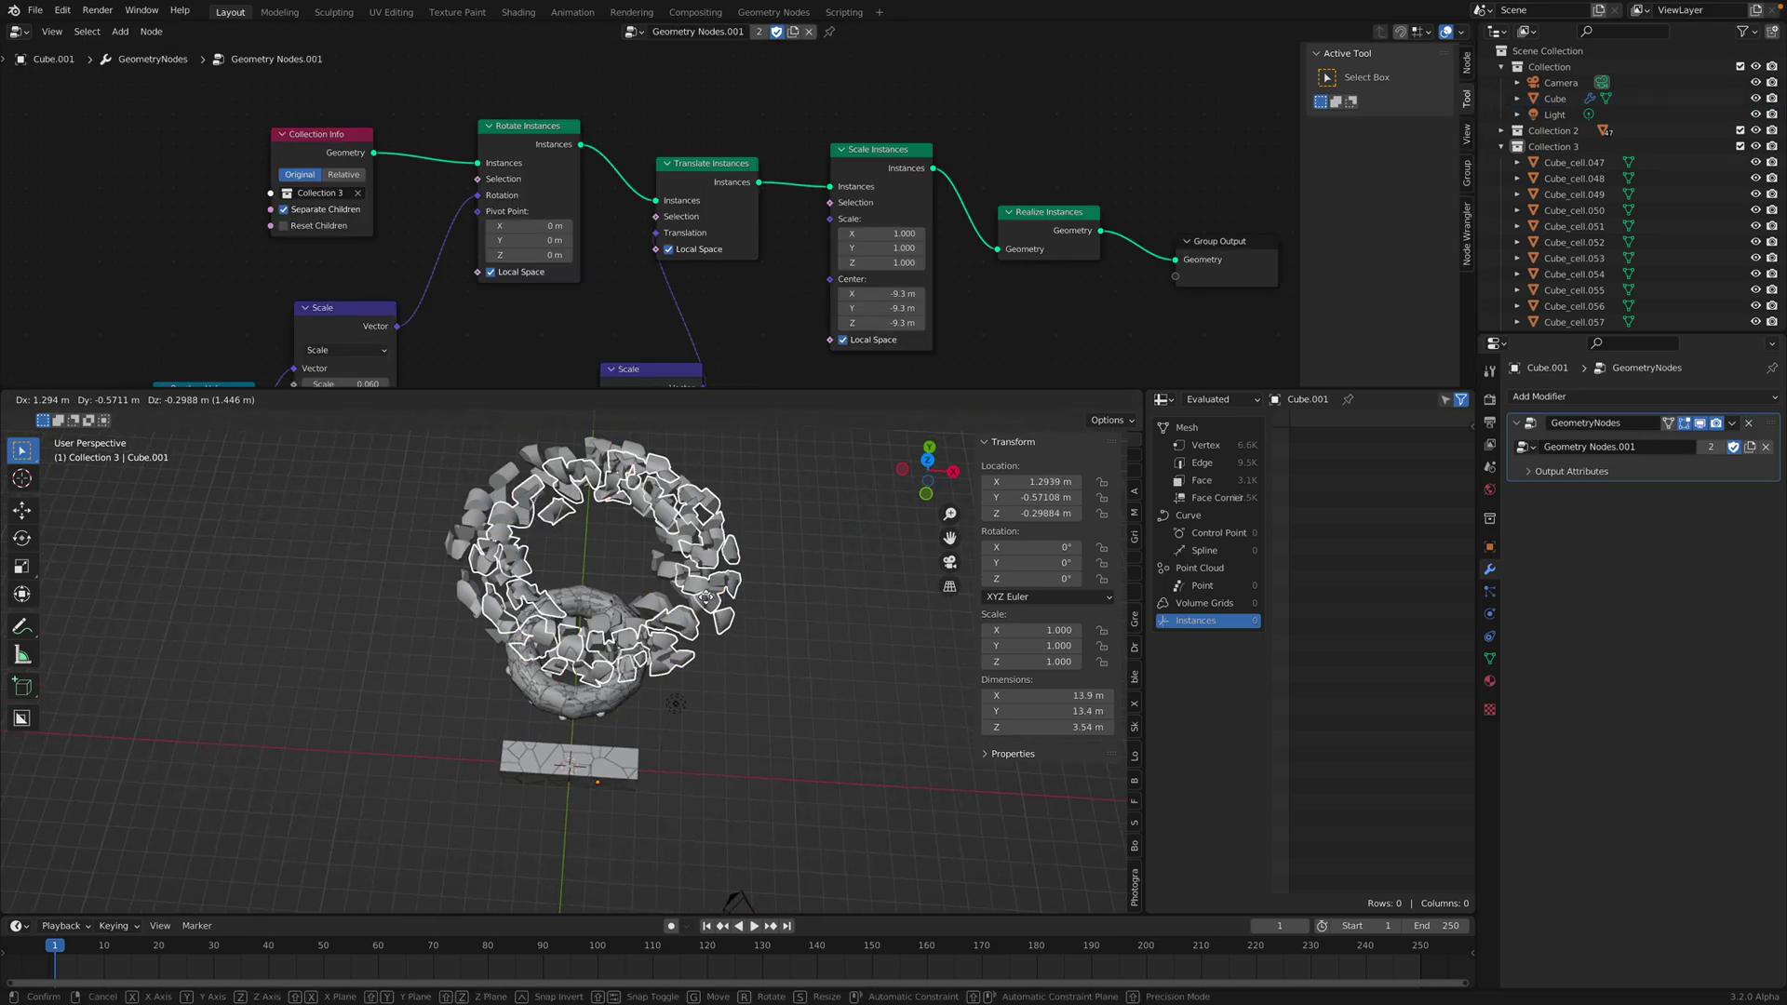
left_click(875, 606)
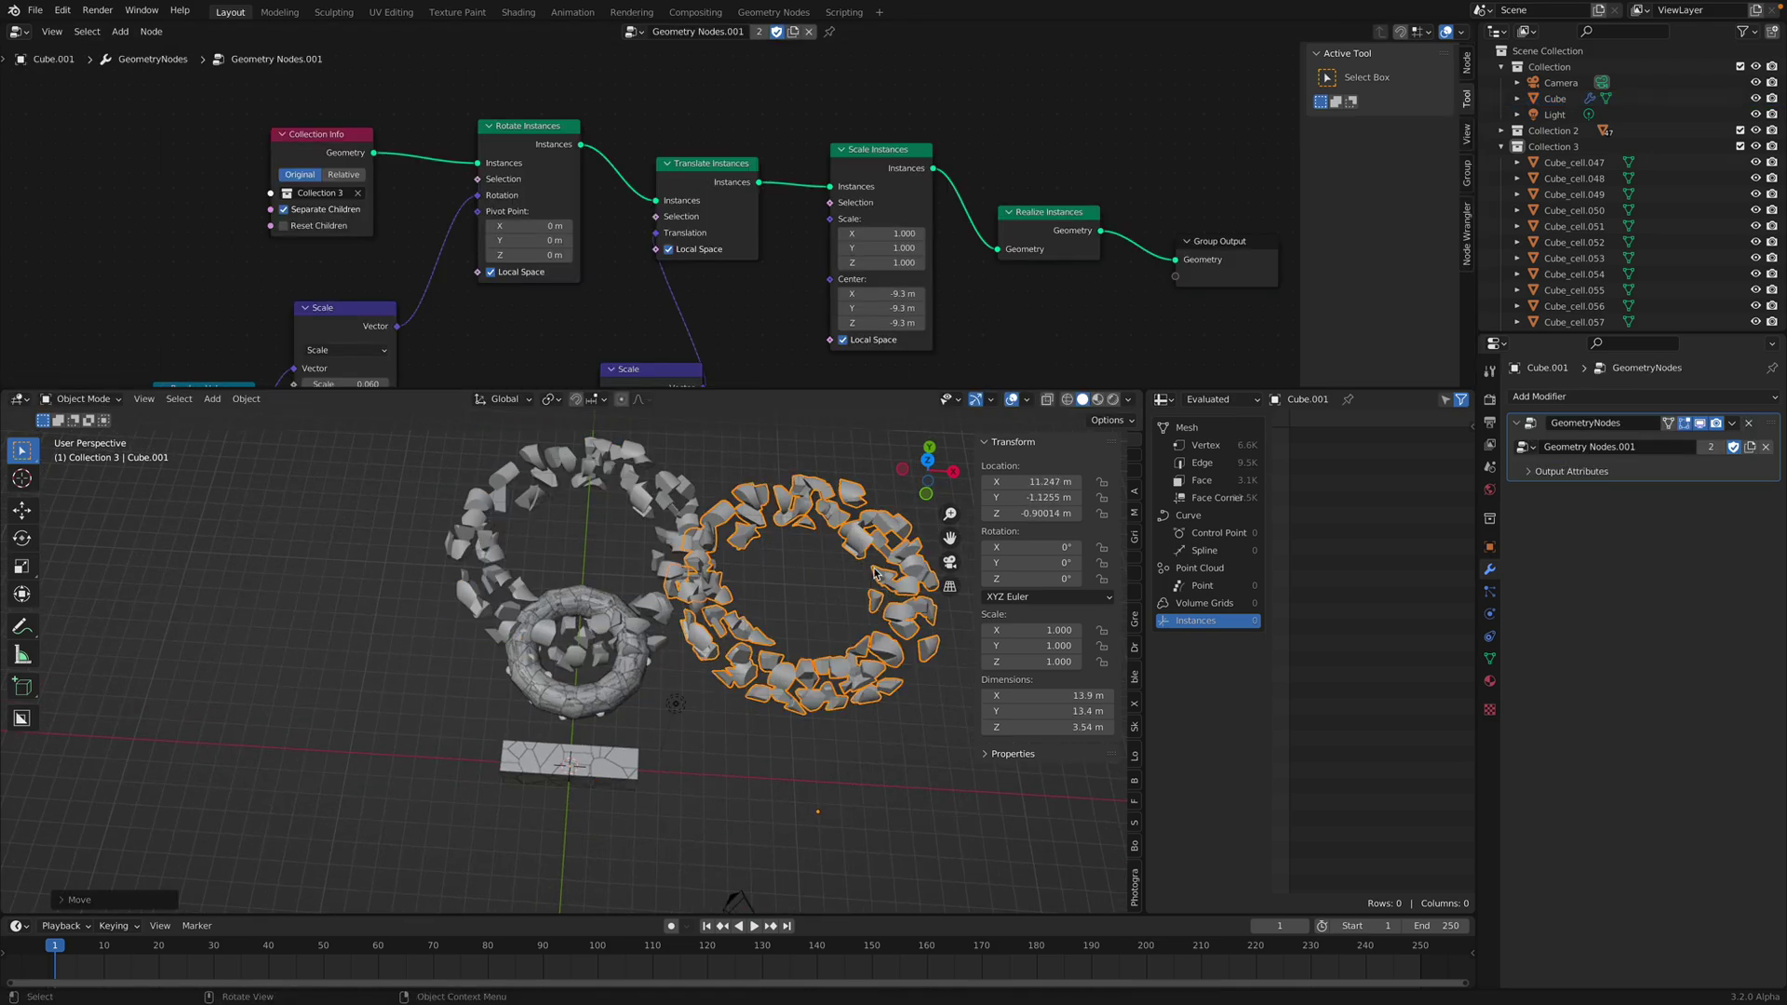
middle_click_drag(877, 574, 734, 661, "shift")
left_click(846, 542)
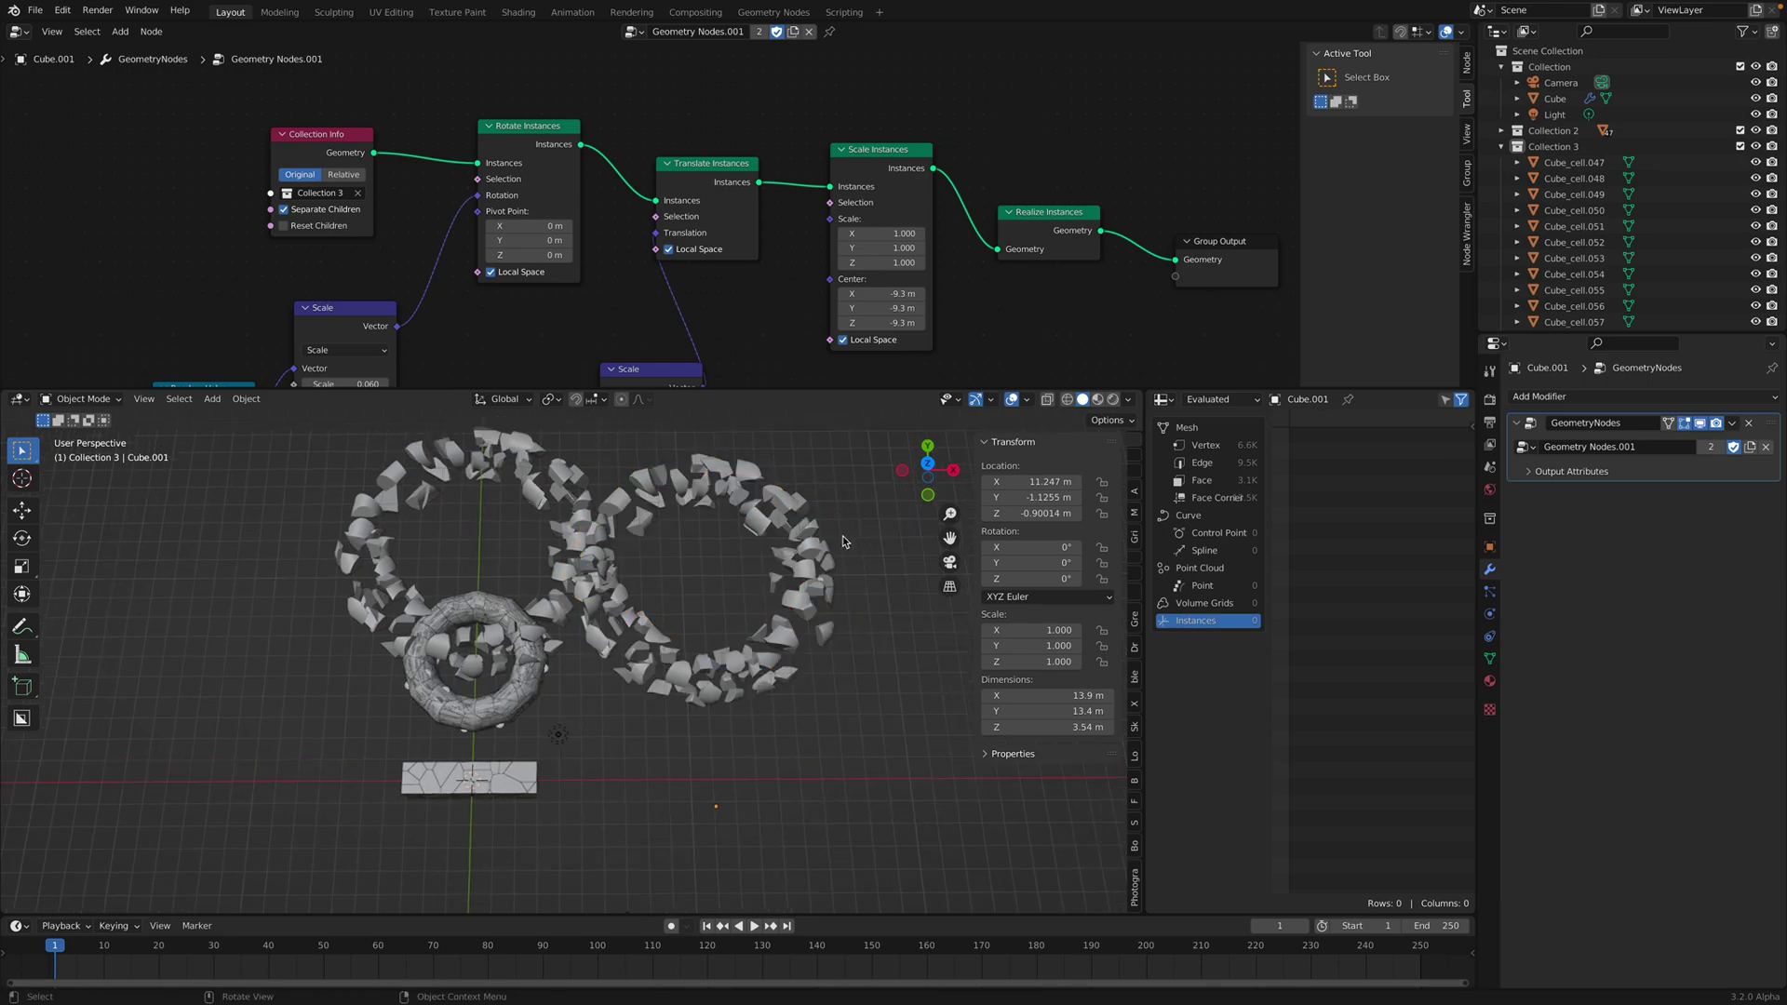
- Try to reset Cube.001's origin with Origin to Geometry and Geometry to Origin
left_click(796, 562)
right_click(795, 562)
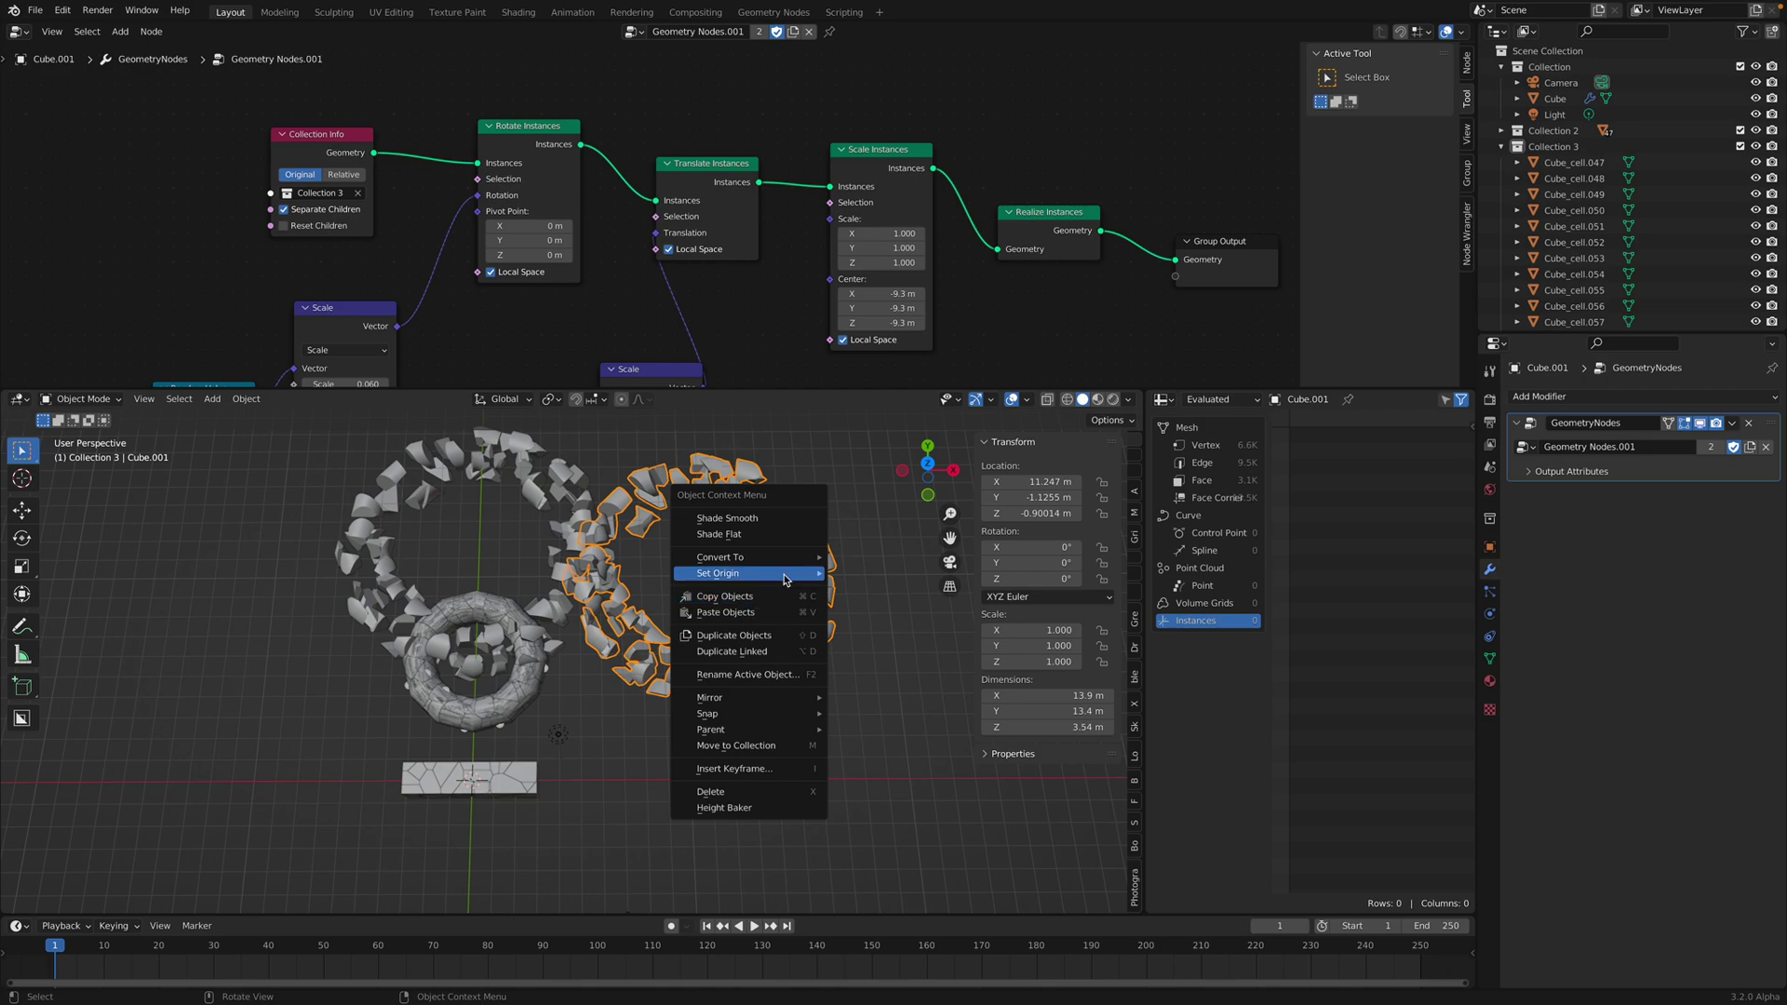
mouse_move(788, 575)
left_click(873, 589)
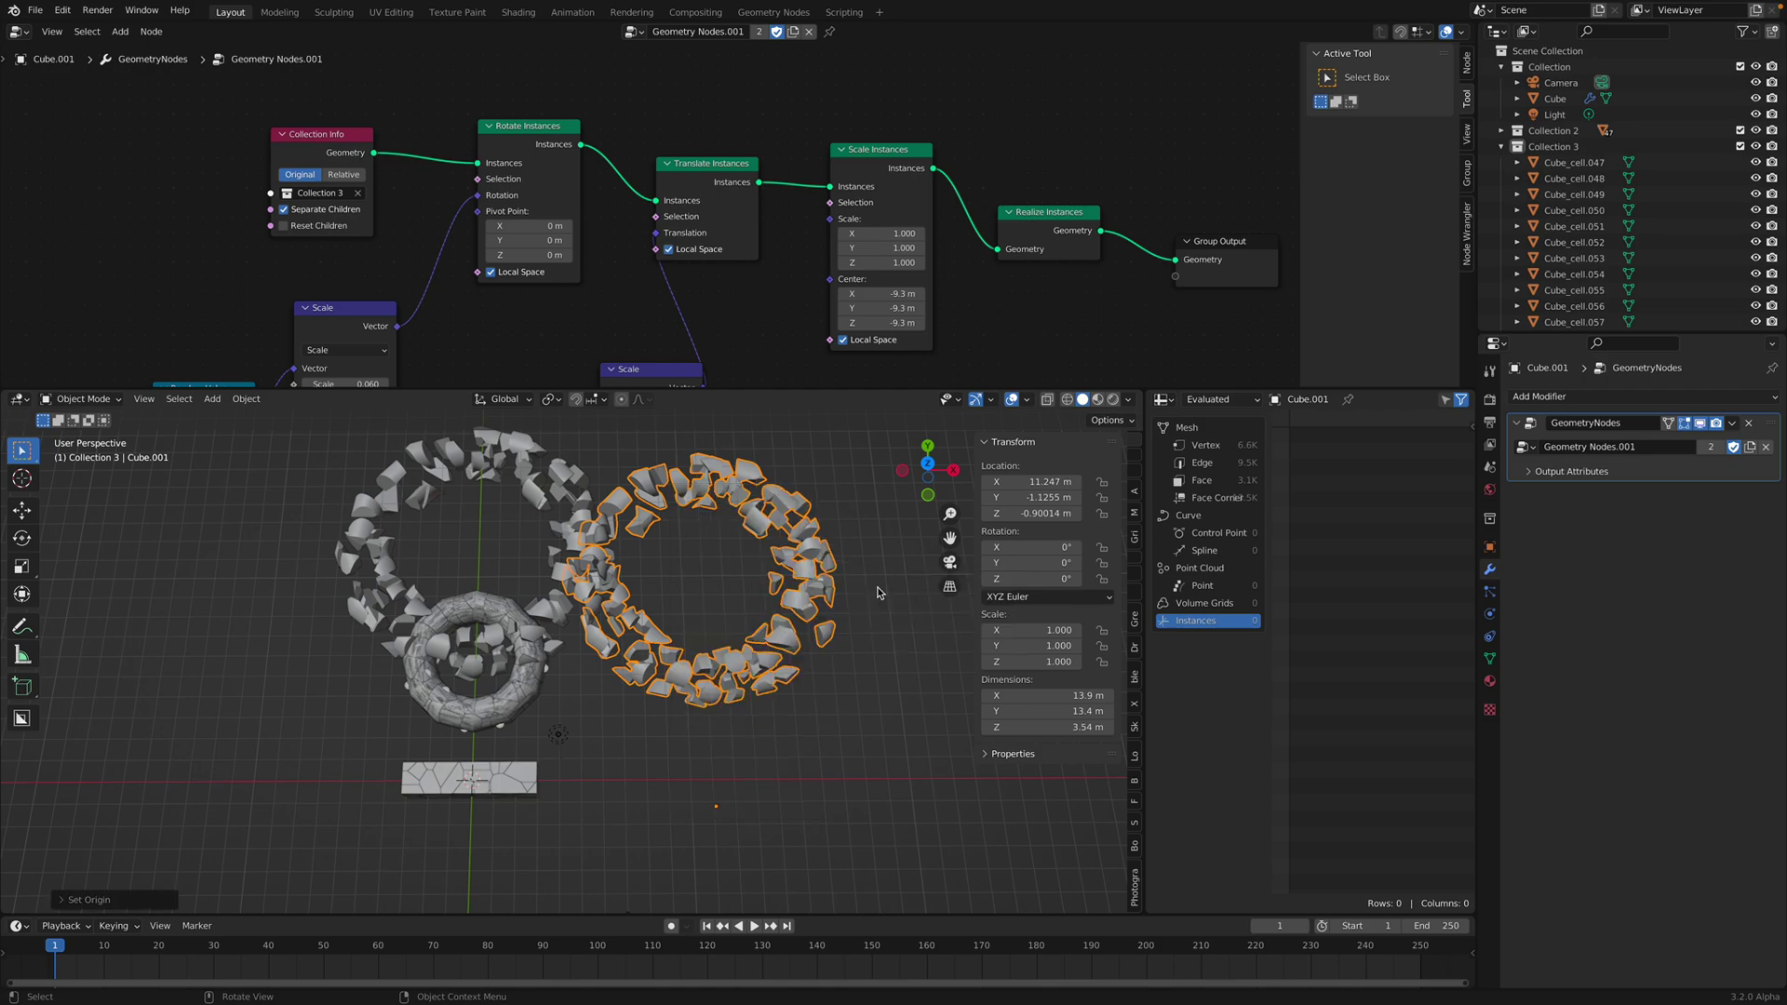
right_click(784, 637)
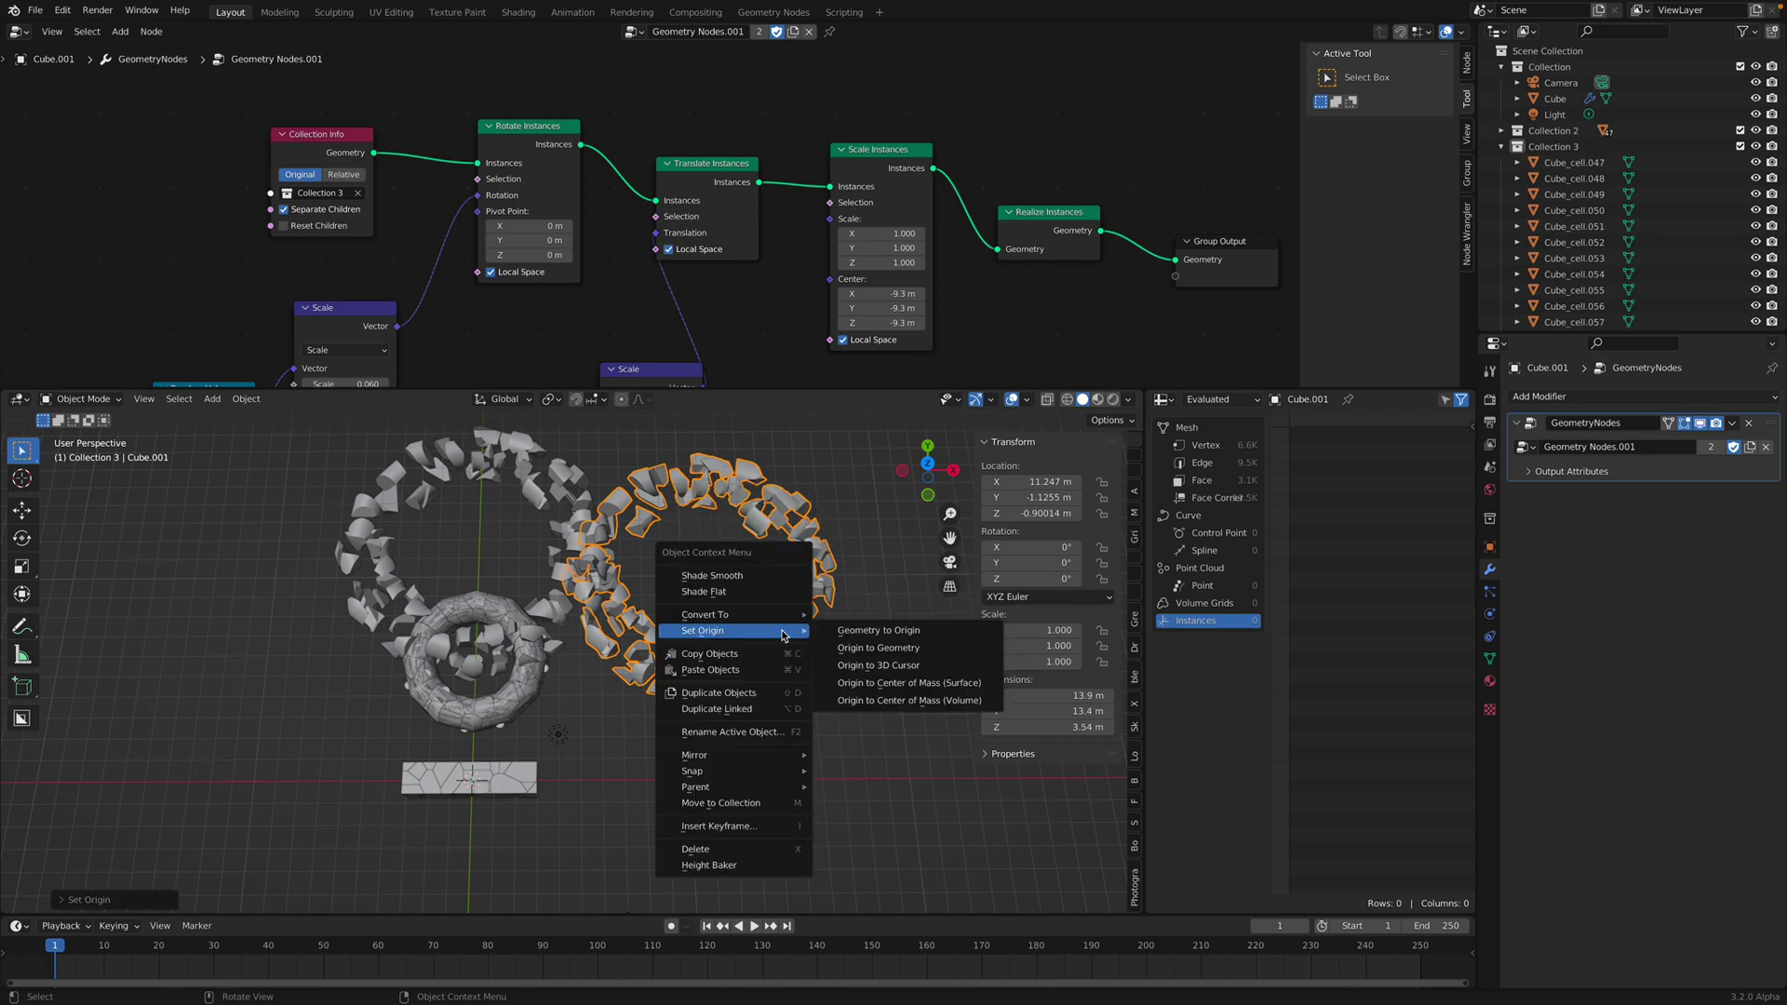
left_click(873, 648)
right_click(792, 630)
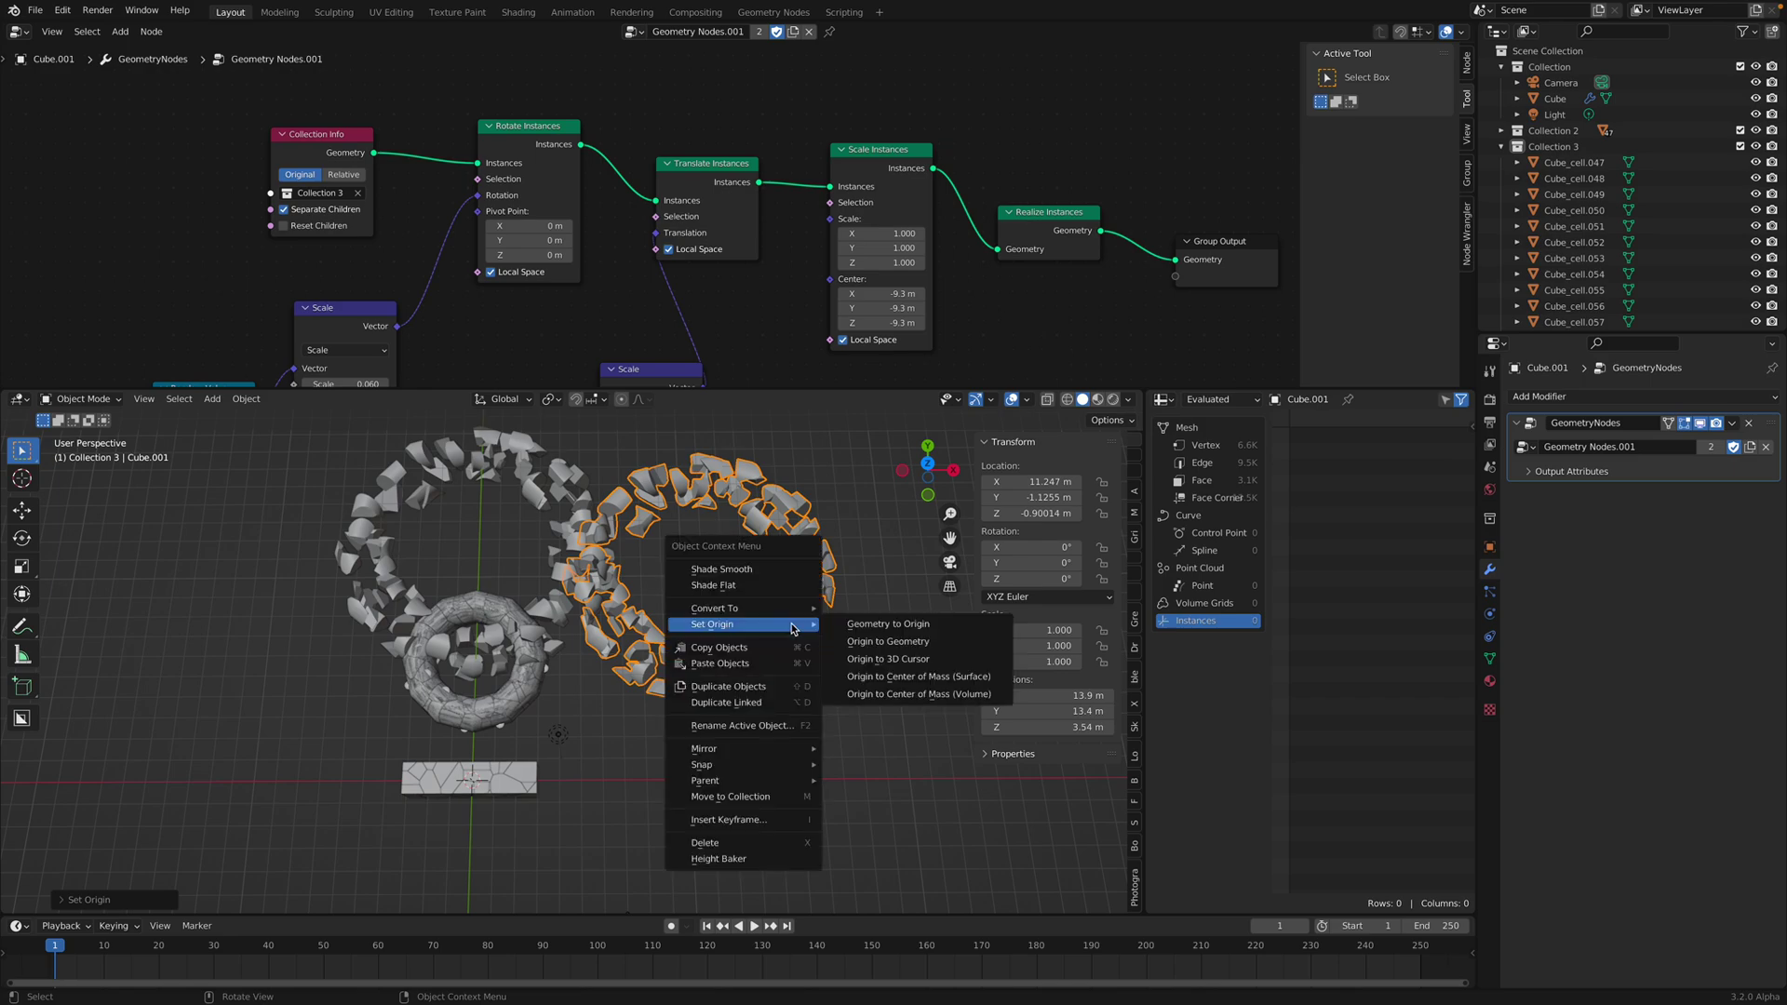
left_click(871, 624)
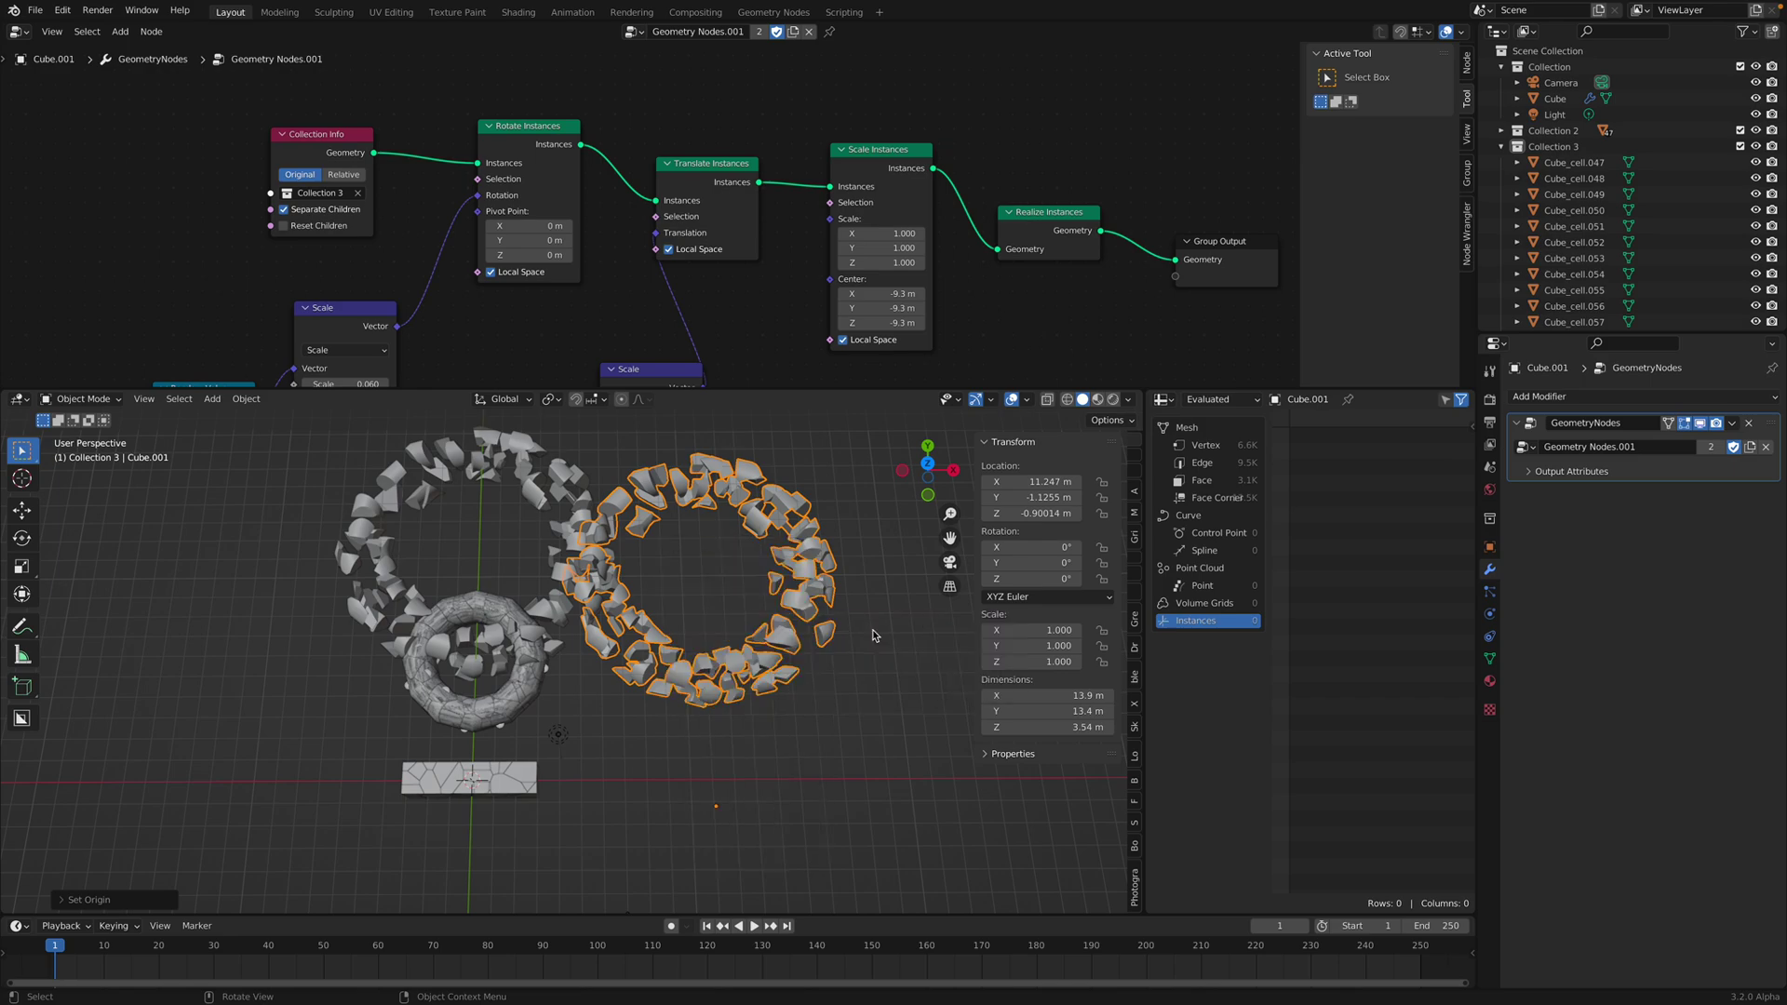
- Clear Cube.001's location and move it beside the torus to about X 7.56 m, Y -0.80 m, Z -0.27 m
key("alt+g")
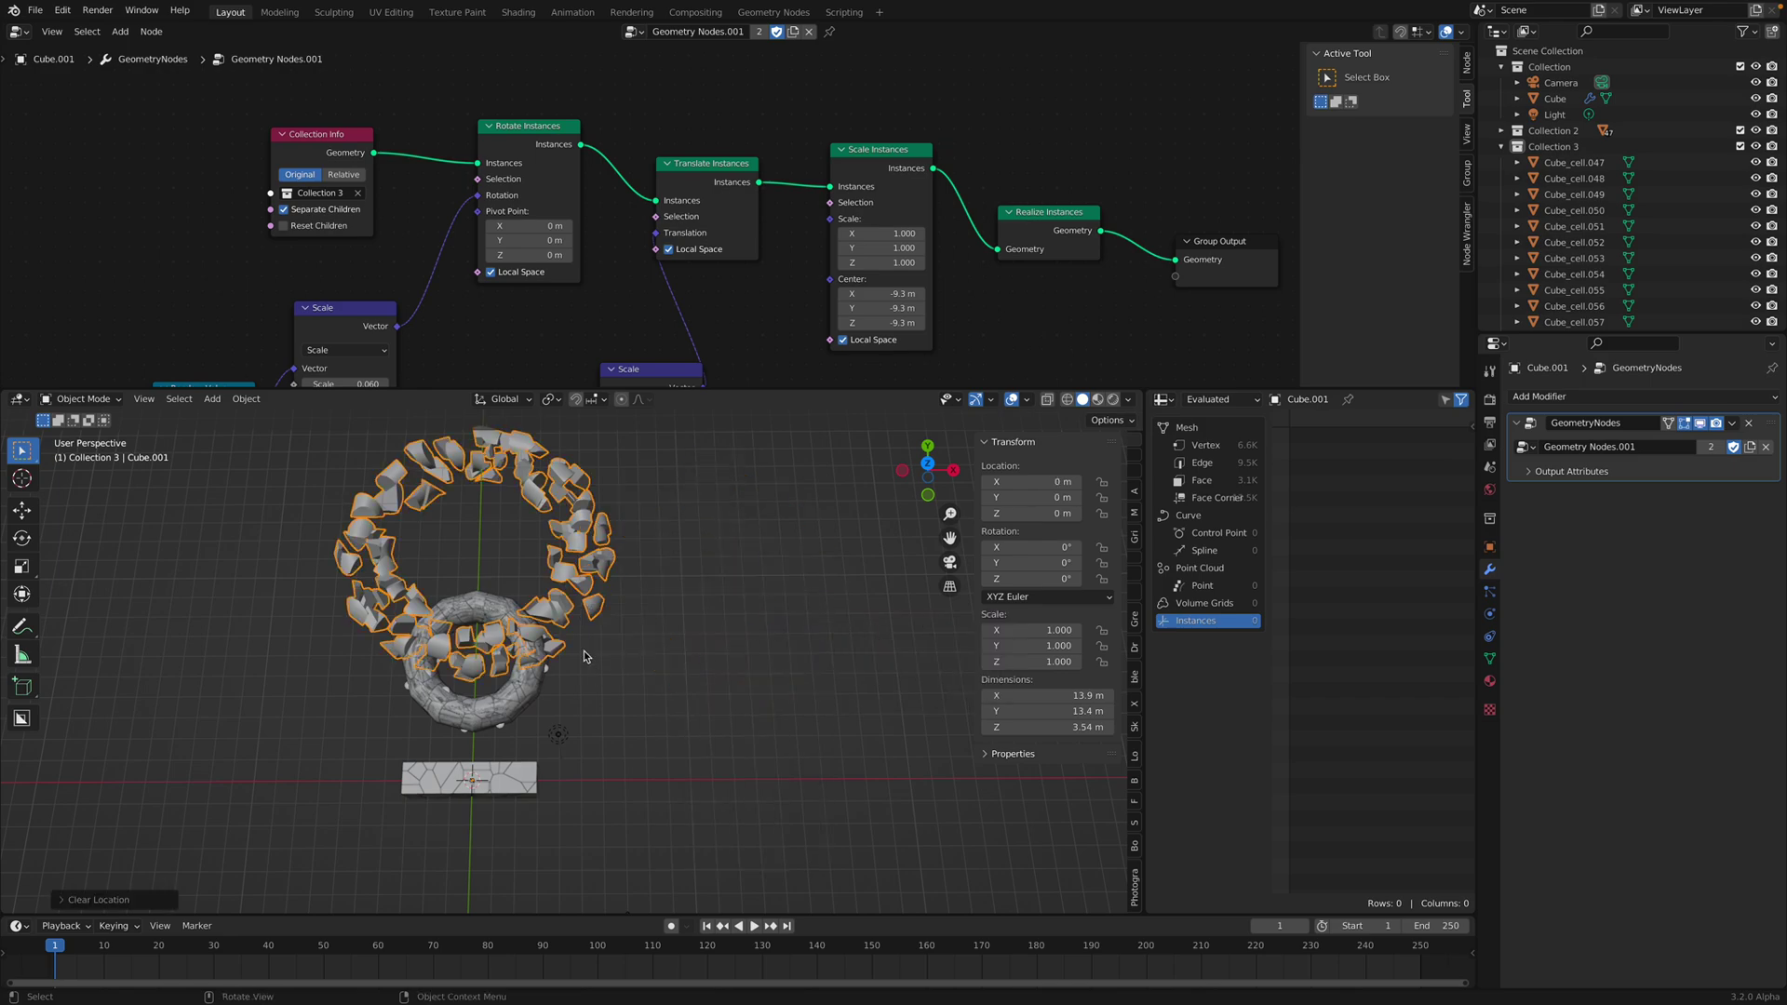
key("g")
left_click(721, 772)
scroll(663, 781, "up", 1)
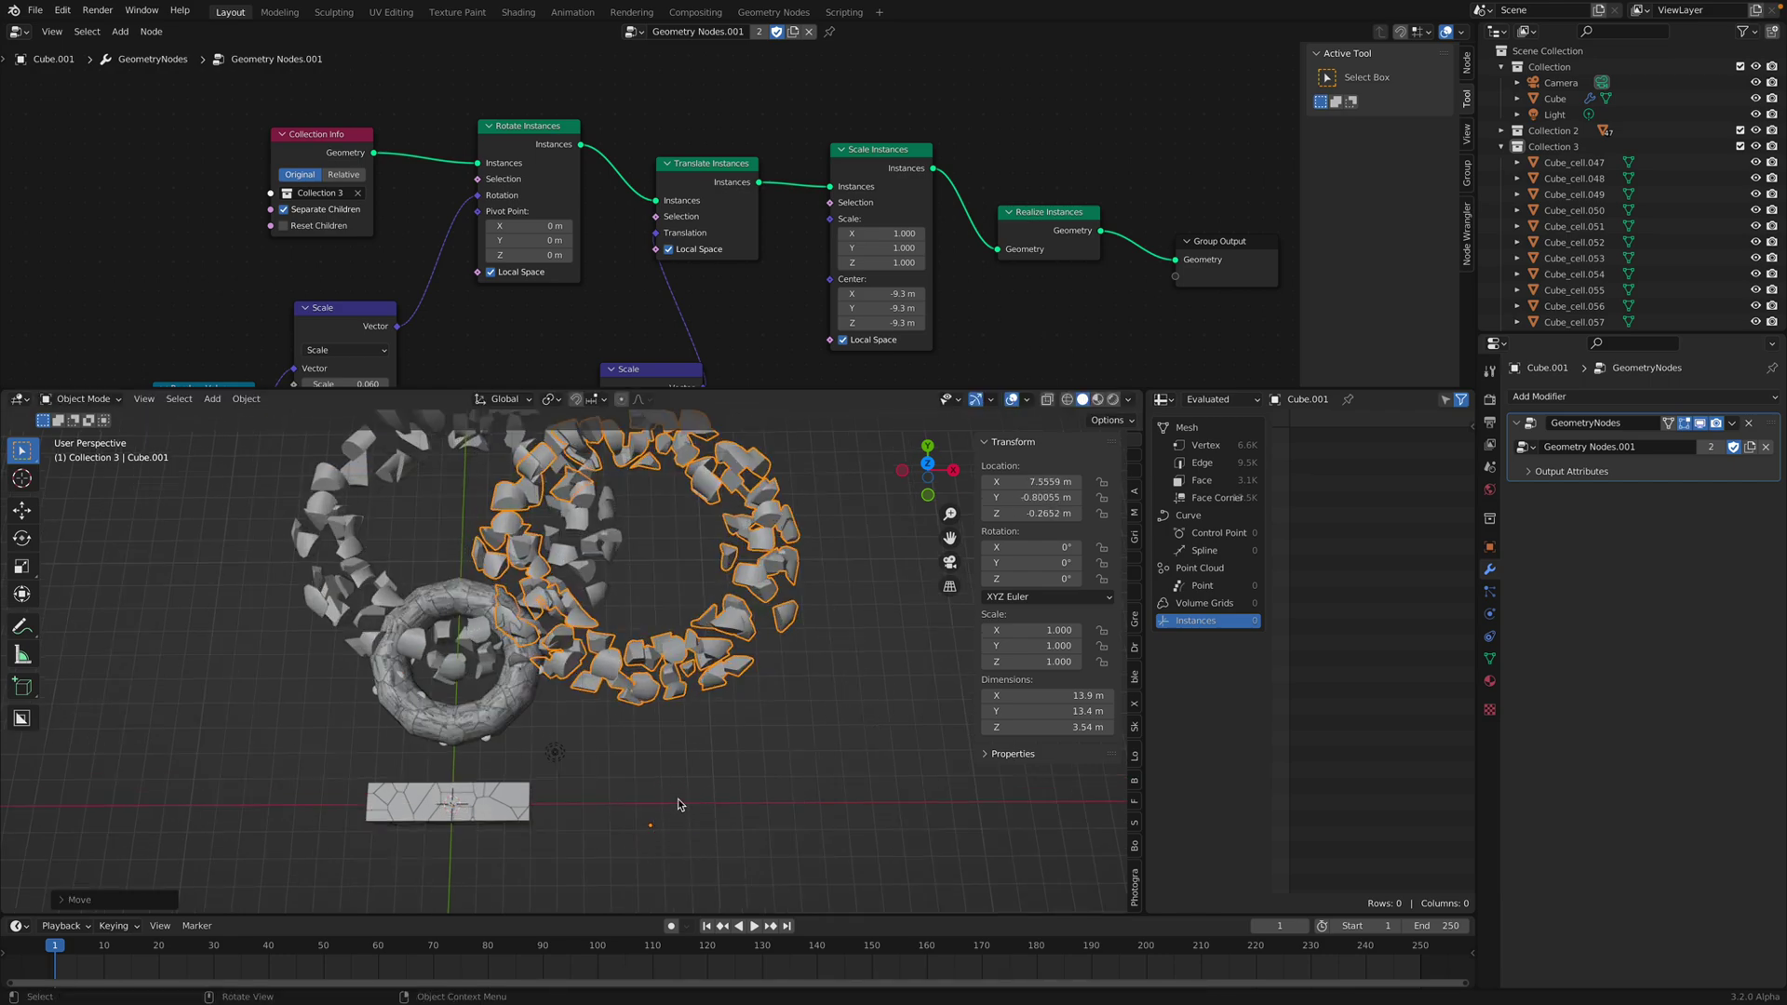
middle_click_drag(704, 677, 735, 812, "shift")
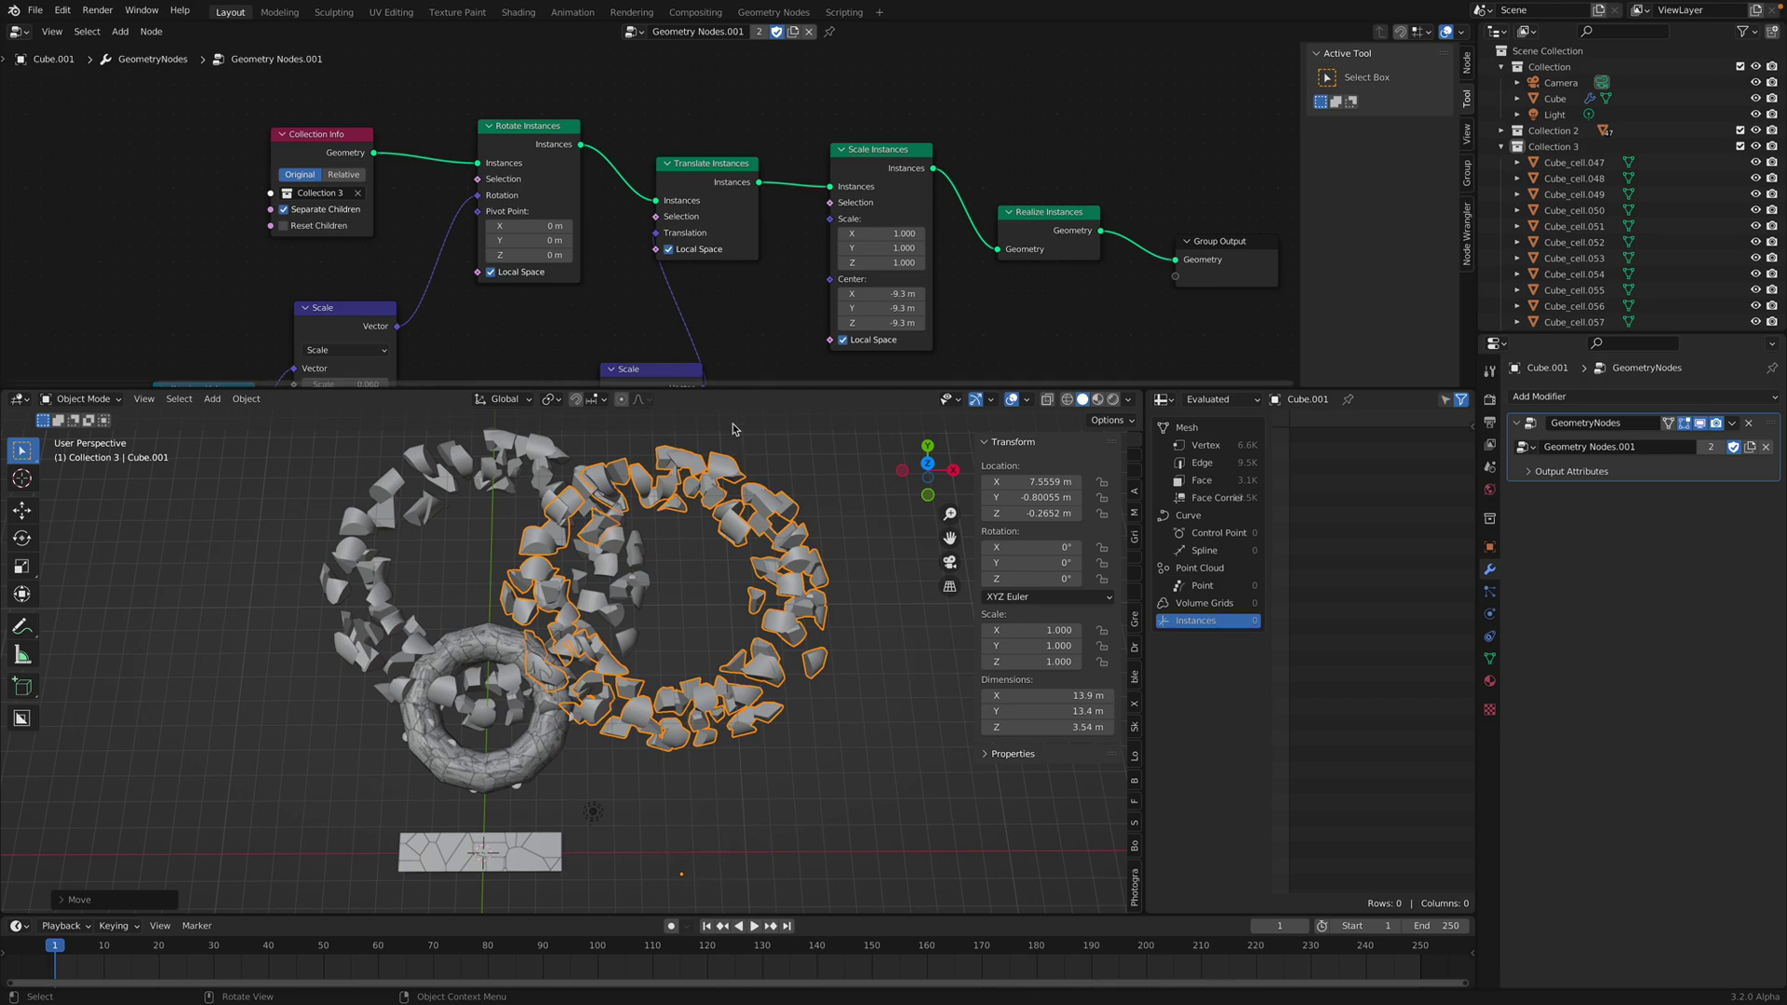
- Try a Scale Instances scale of 0.960 on all axes and return it to 1.000
middle_click_drag(847, 290, 863, 234)
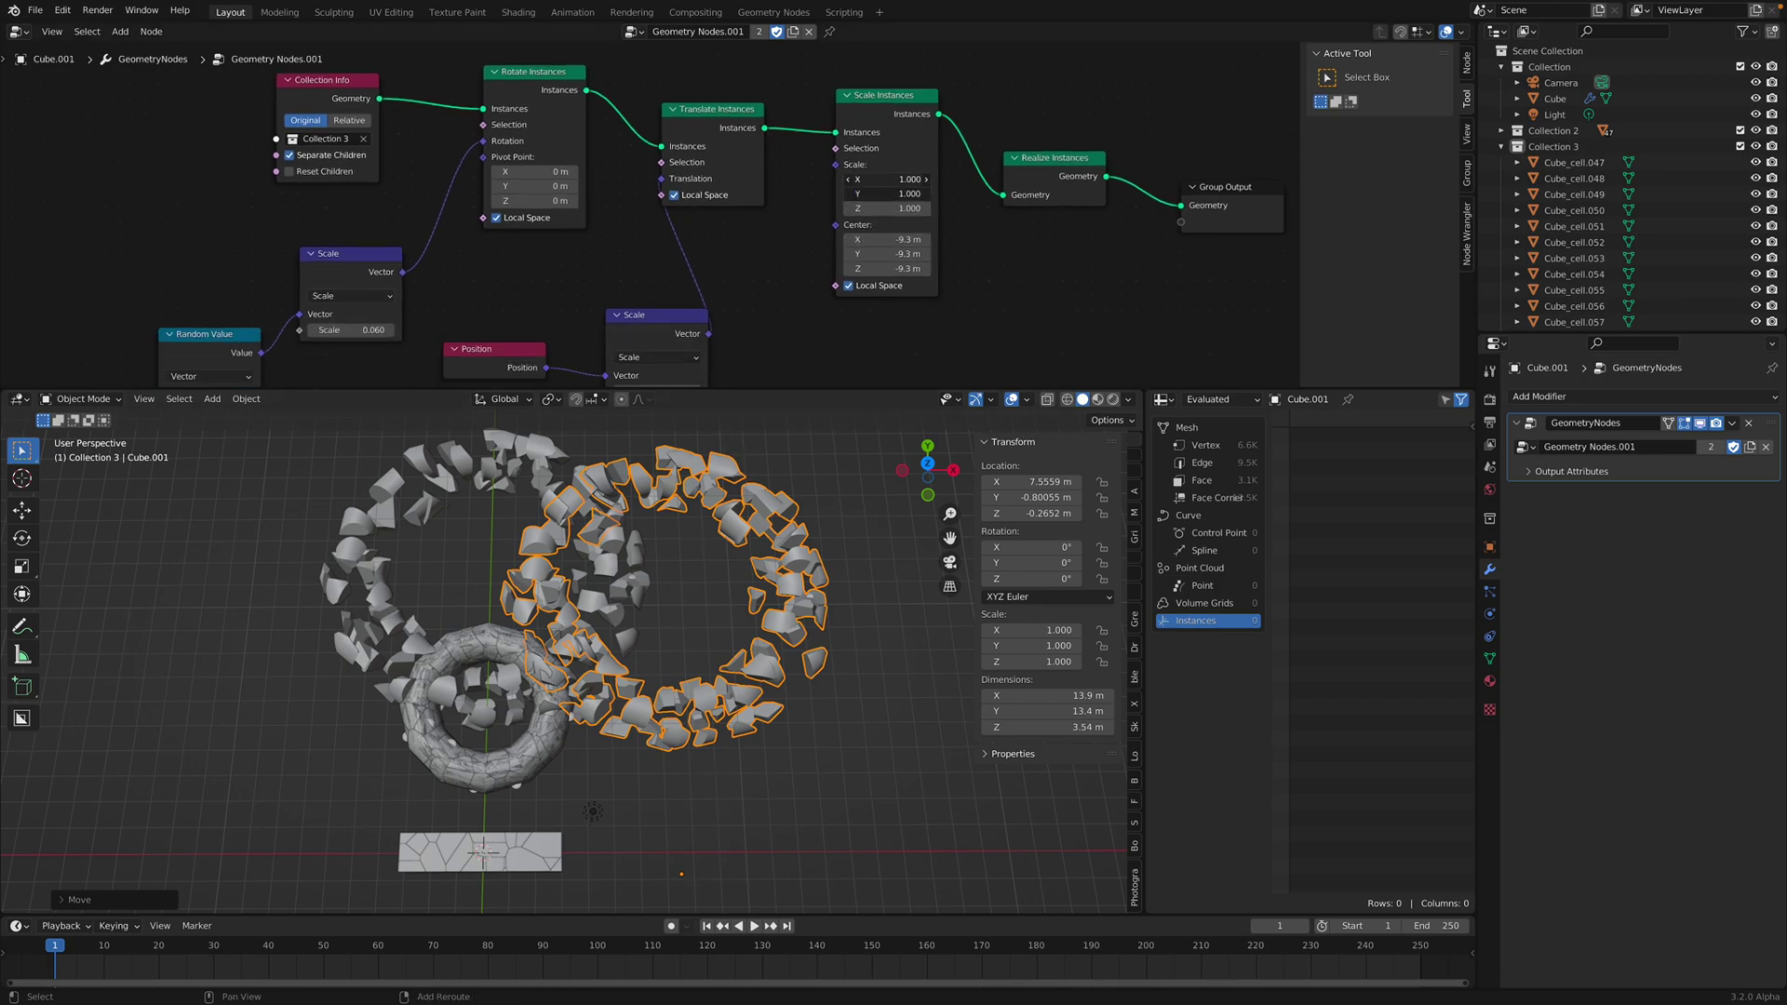
mouse_move(878, 180)
left_mouse_down()
mouse_move(819, 209)
mouse_move(930, 208)
mouse_move(894, 209)
mouse_move(879, 181)
left_mouse_up()
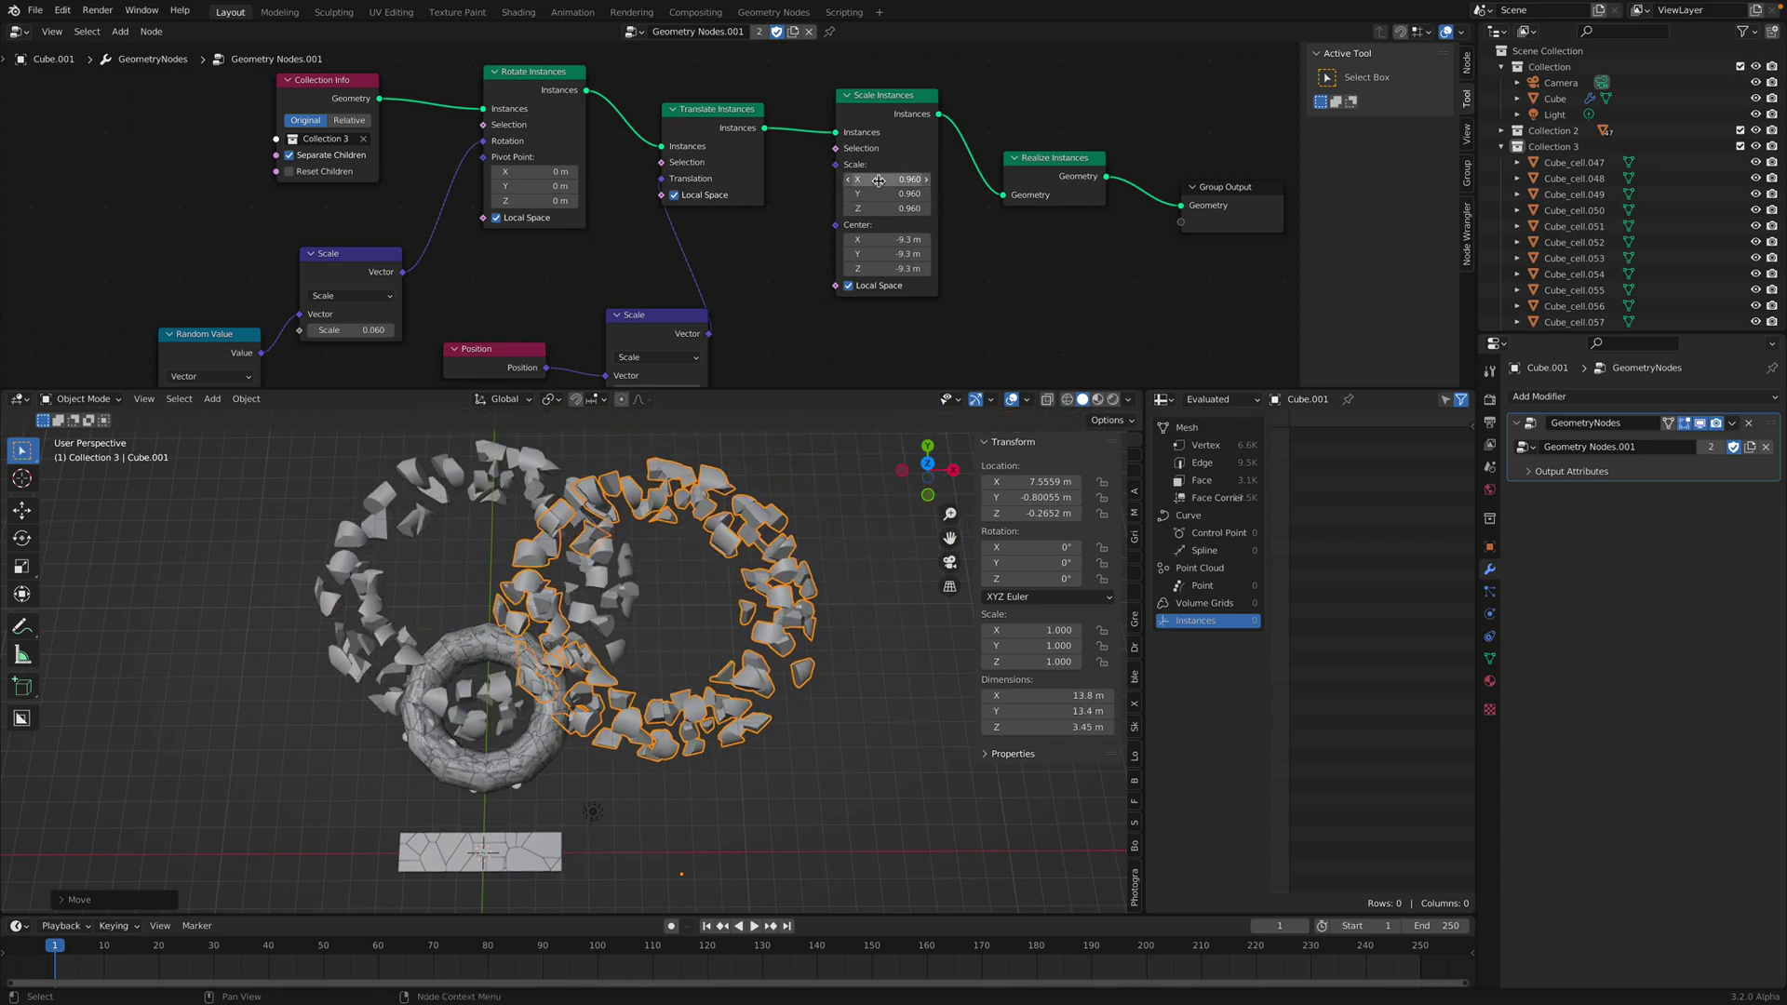
key("Return")
- Reduce the position vector's scale factor to 0.280 to draw the torus fragments closer together
middle_click_drag(949, 195, 937, 120)
mouse_move(666, 316)
left_mouse_down()
mouse_move(759, 316)
mouse_move(556, 316)
mouse_move(888, 315)
mouse_move(637, 316)
left_mouse_up()
middle_click_drag(776, 675, 770, 689)
scroll(522, 243, "down", 1)
middle_click_drag(520, 229, 586, 283)
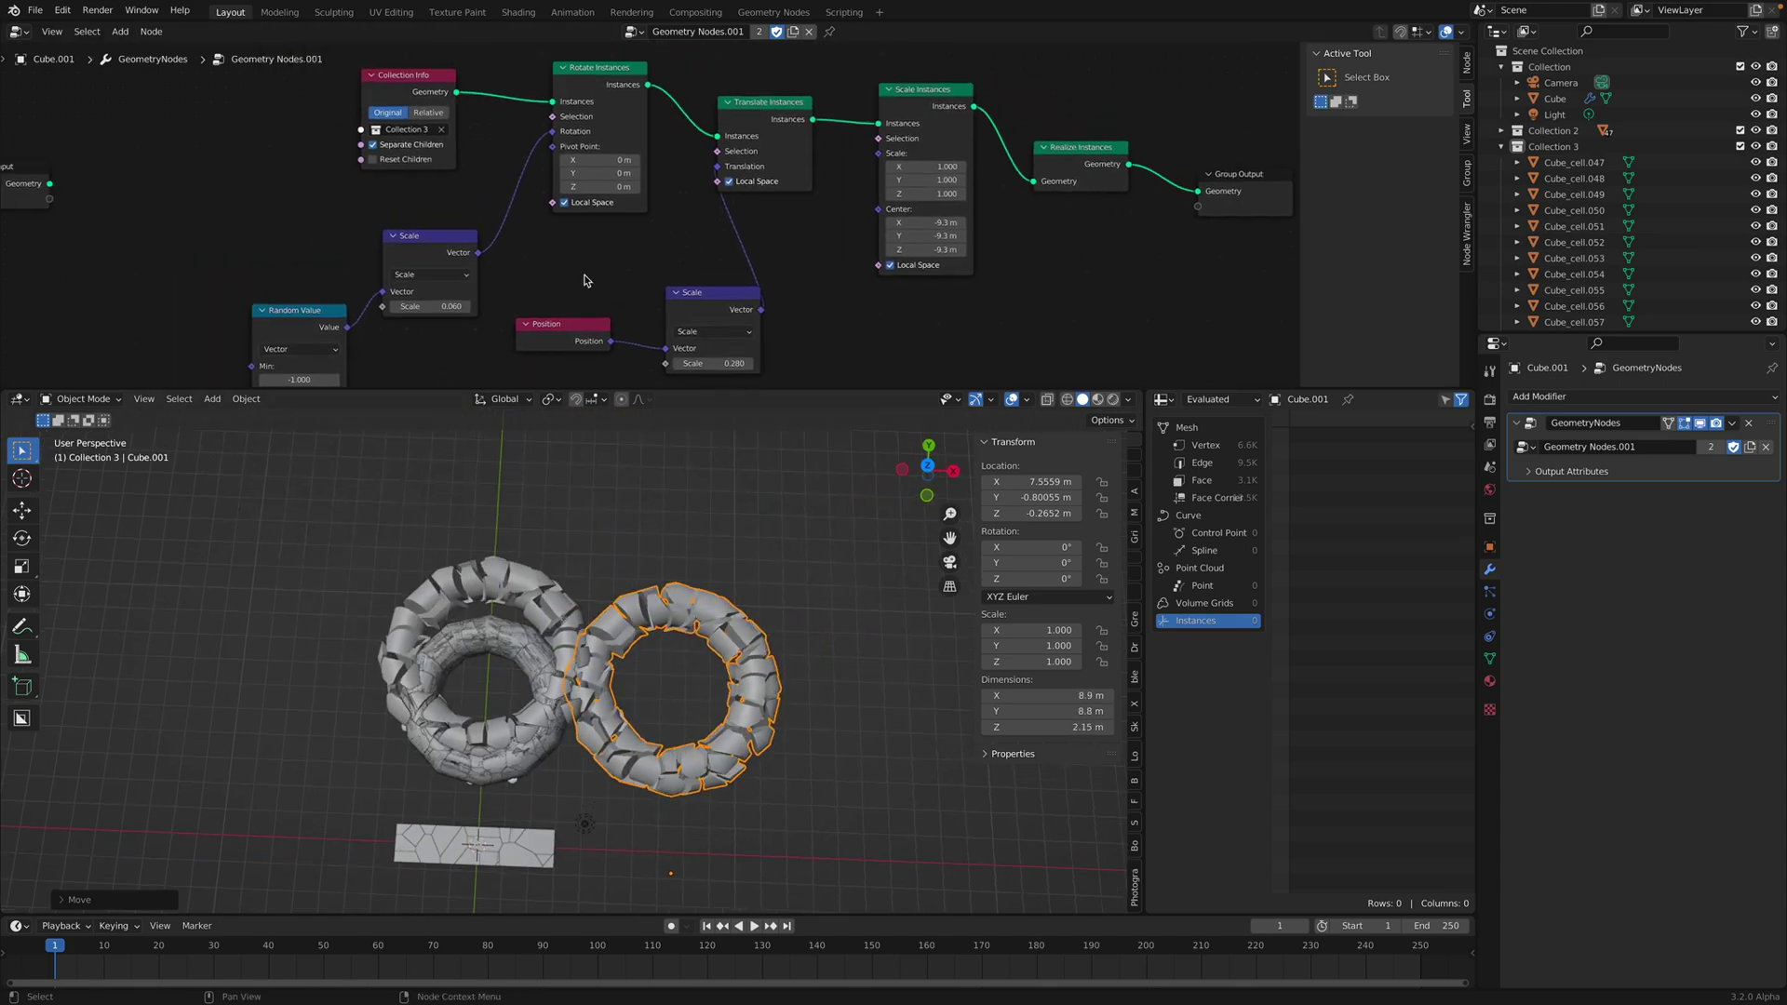
- Insert a Transform node between Collection Info and Rotate Instances, with a translation of X 0.22 m and Y -5.3 m
scroll(586, 283, "down", 2)
middle_click_drag(393, 261, 385, 246)
left_click_drag(443, 85, 355, 66)
middle_click_drag(436, 106, 431, 187)
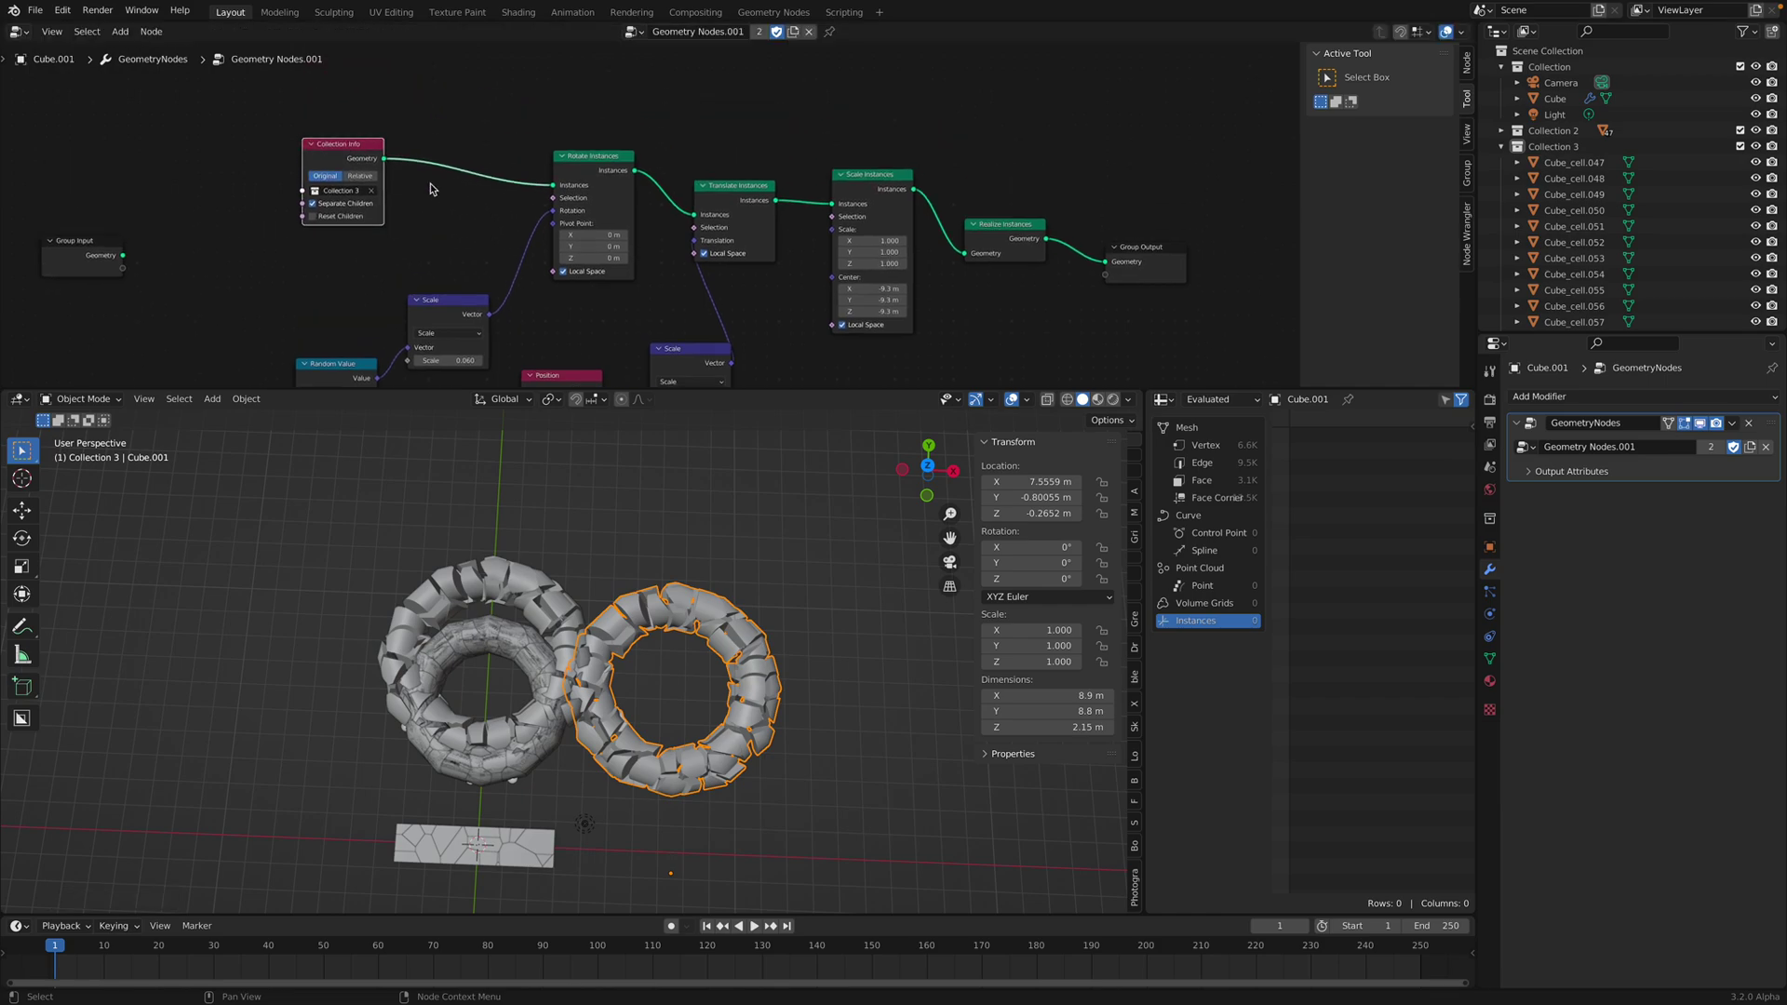
key("shift+a")
left_click(433, 184)
type("tra")
left_click(475, 214)
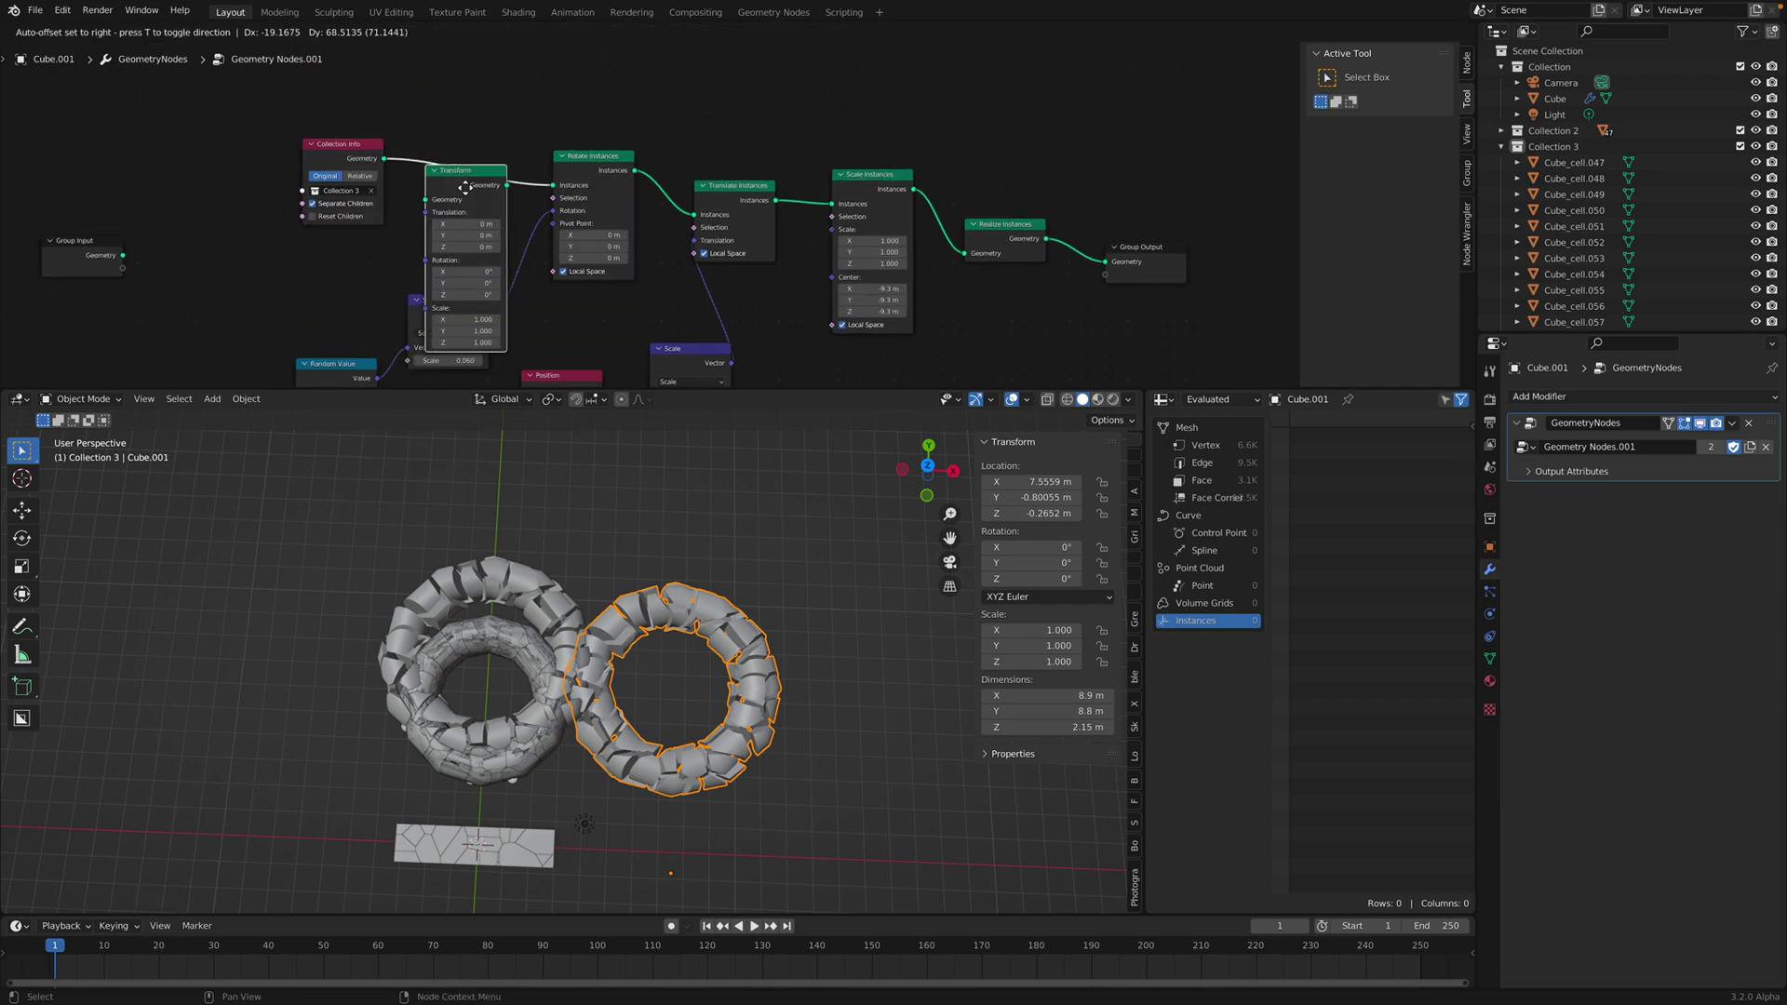
left_click(471, 186)
left_click_drag(471, 157, 226, 168)
- Regroup the Position and Scale nodes with the scale factor set to 0.400, and save the file
middle_click_drag(723, 380, 690, 275)
left_click_drag(650, 251, 605, 203)
left_click_drag(524, 271, 498, 237)
middle_click_drag(558, 253, 560, 286)
mouse_move(603, 289)
left_mouse_down()
mouse_move(683, 289)
mouse_move(563, 290)
mouse_move(652, 289)
mouse_move(577, 289)
mouse_move(618, 289)
mouse_move(601, 302)
left_mouse_up()
middle_click_drag(812, 756, 811, 674, "shift")
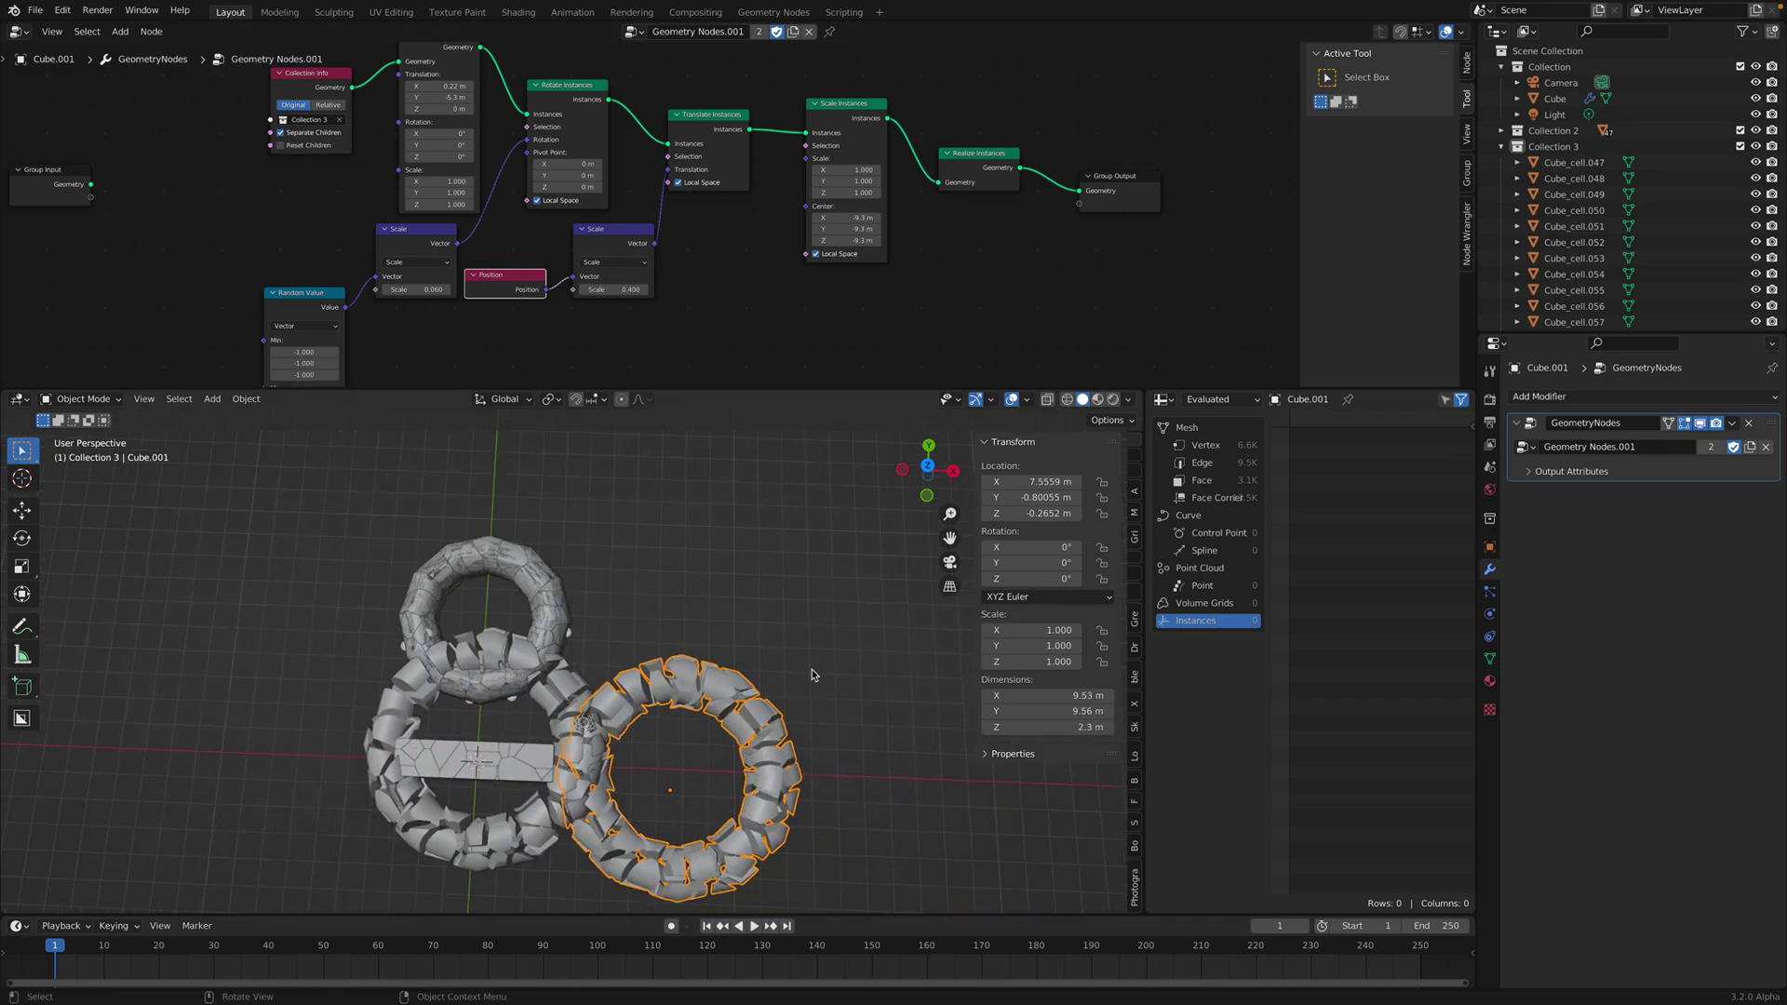
middle_click_drag(605, 197, 681, 221)
key("ctrl+s")
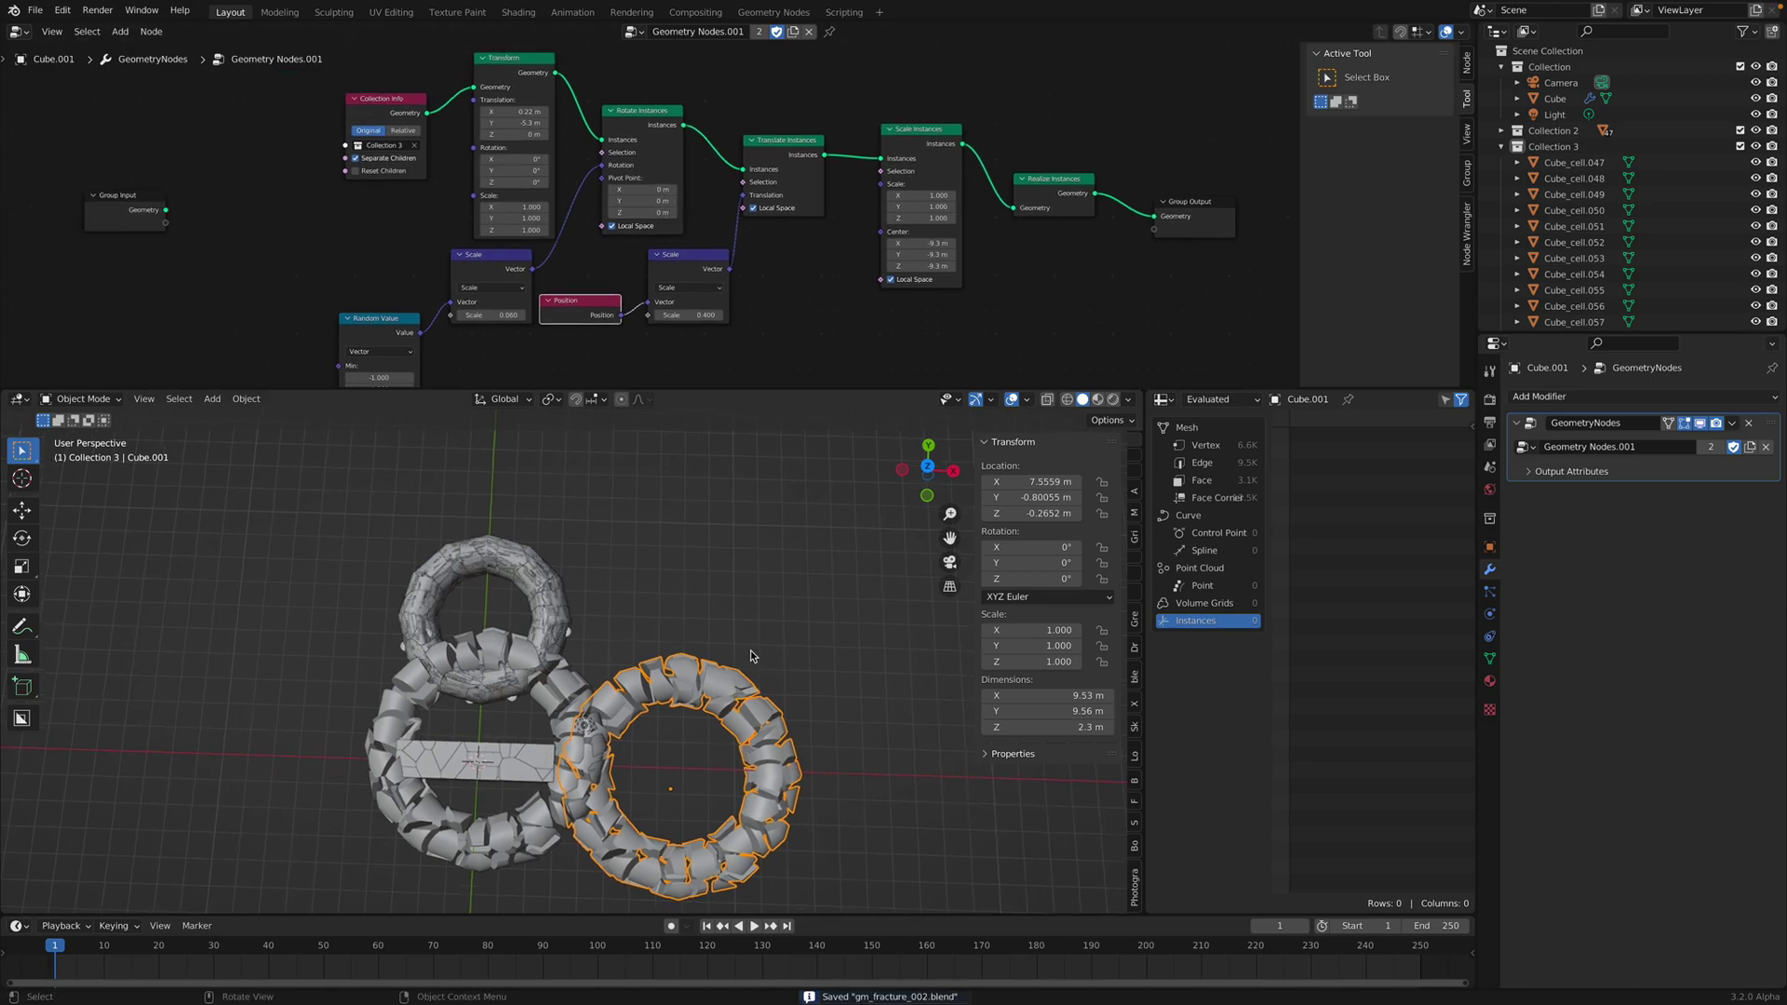
- Apply all transforms to Cube.001 and move it beside the other tori to about X 9.69 m, Y 0.19 m, Z -0.16 m
left_click(774, 674)
left_click(743, 722)
key("ctrl+a")
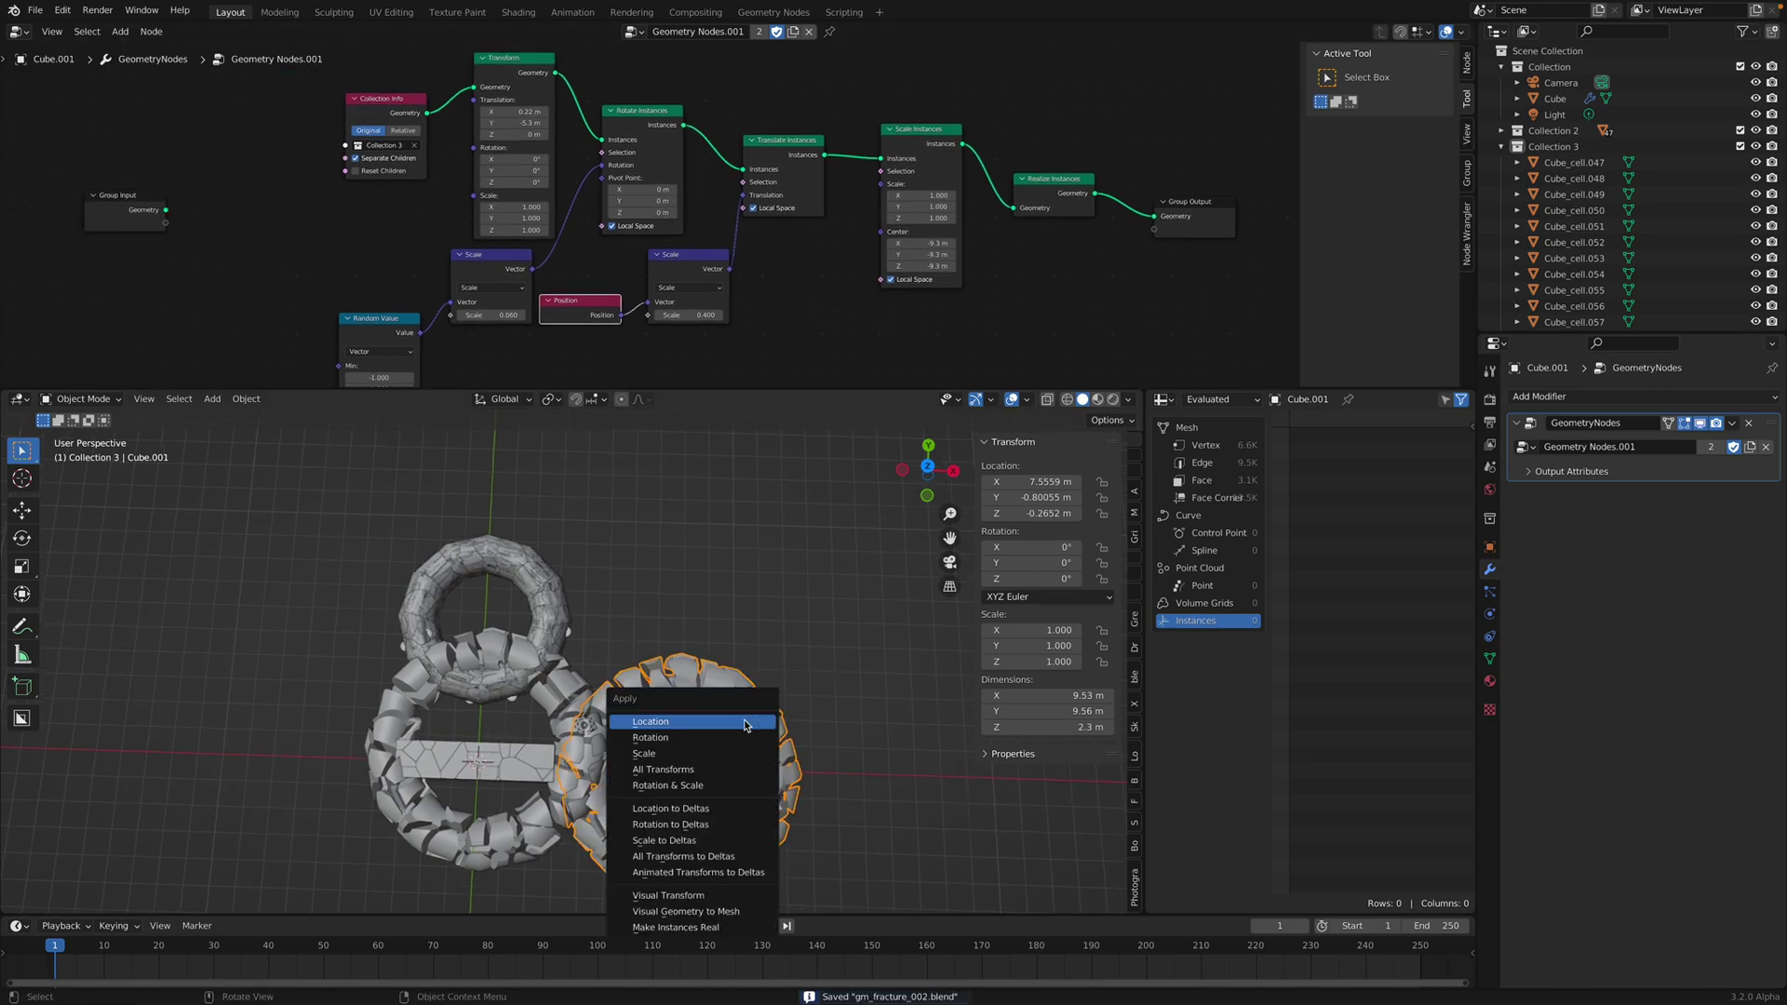
left_click(747, 778)
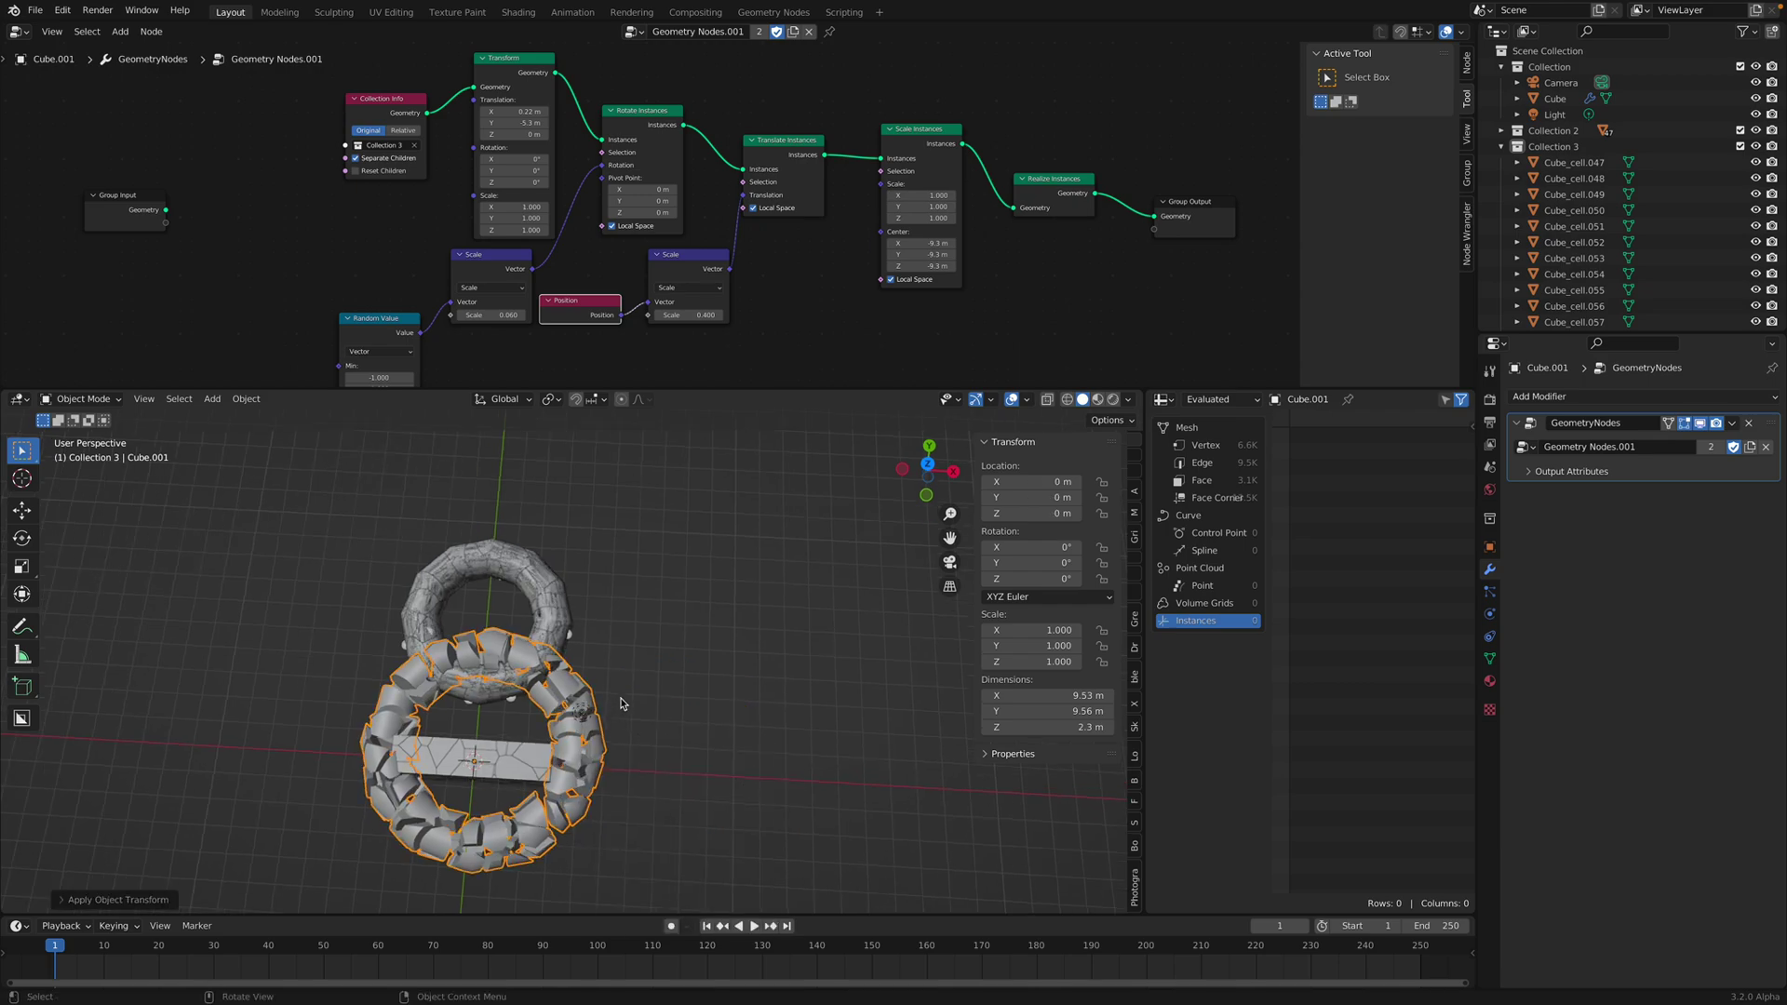
key("g")
left_click(944, 707)
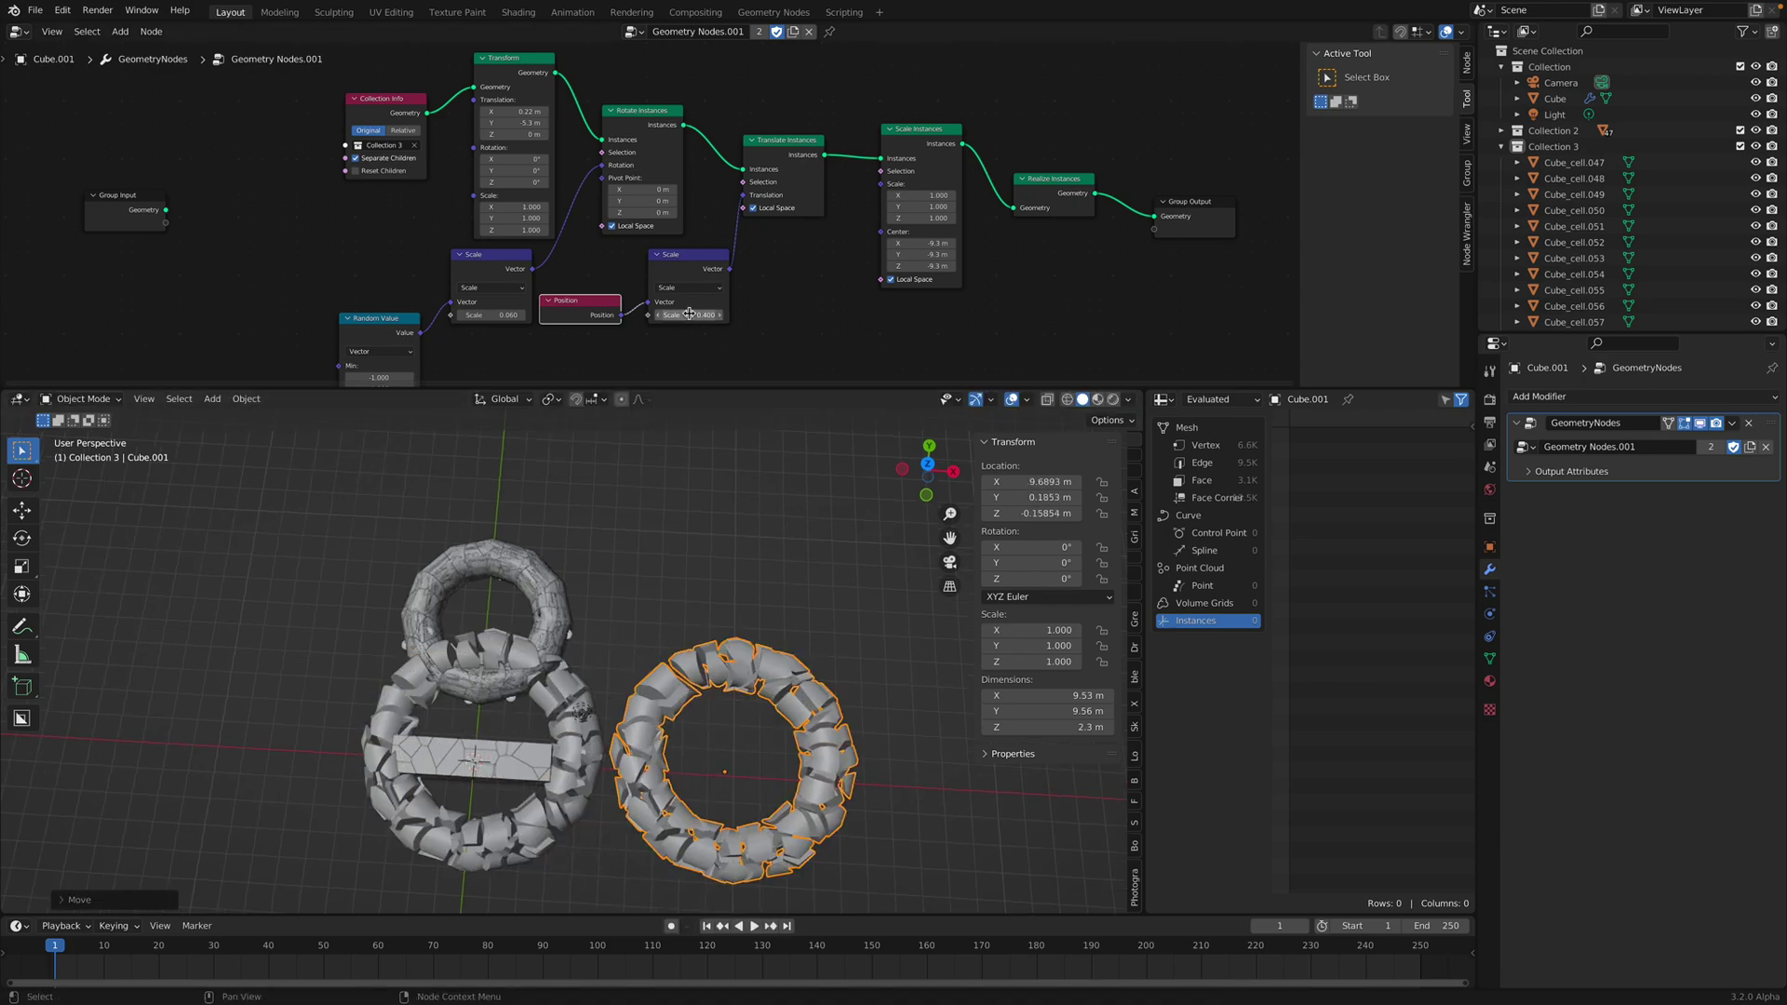
- Try a position scale factor of 0.520 and a direct link from Collection Info to Rotate Instances, bypassing Transform
mouse_move(689, 315)
left_mouse_down()
mouse_move(763, 315)
mouse_move(700, 315)
left_mouse_up()
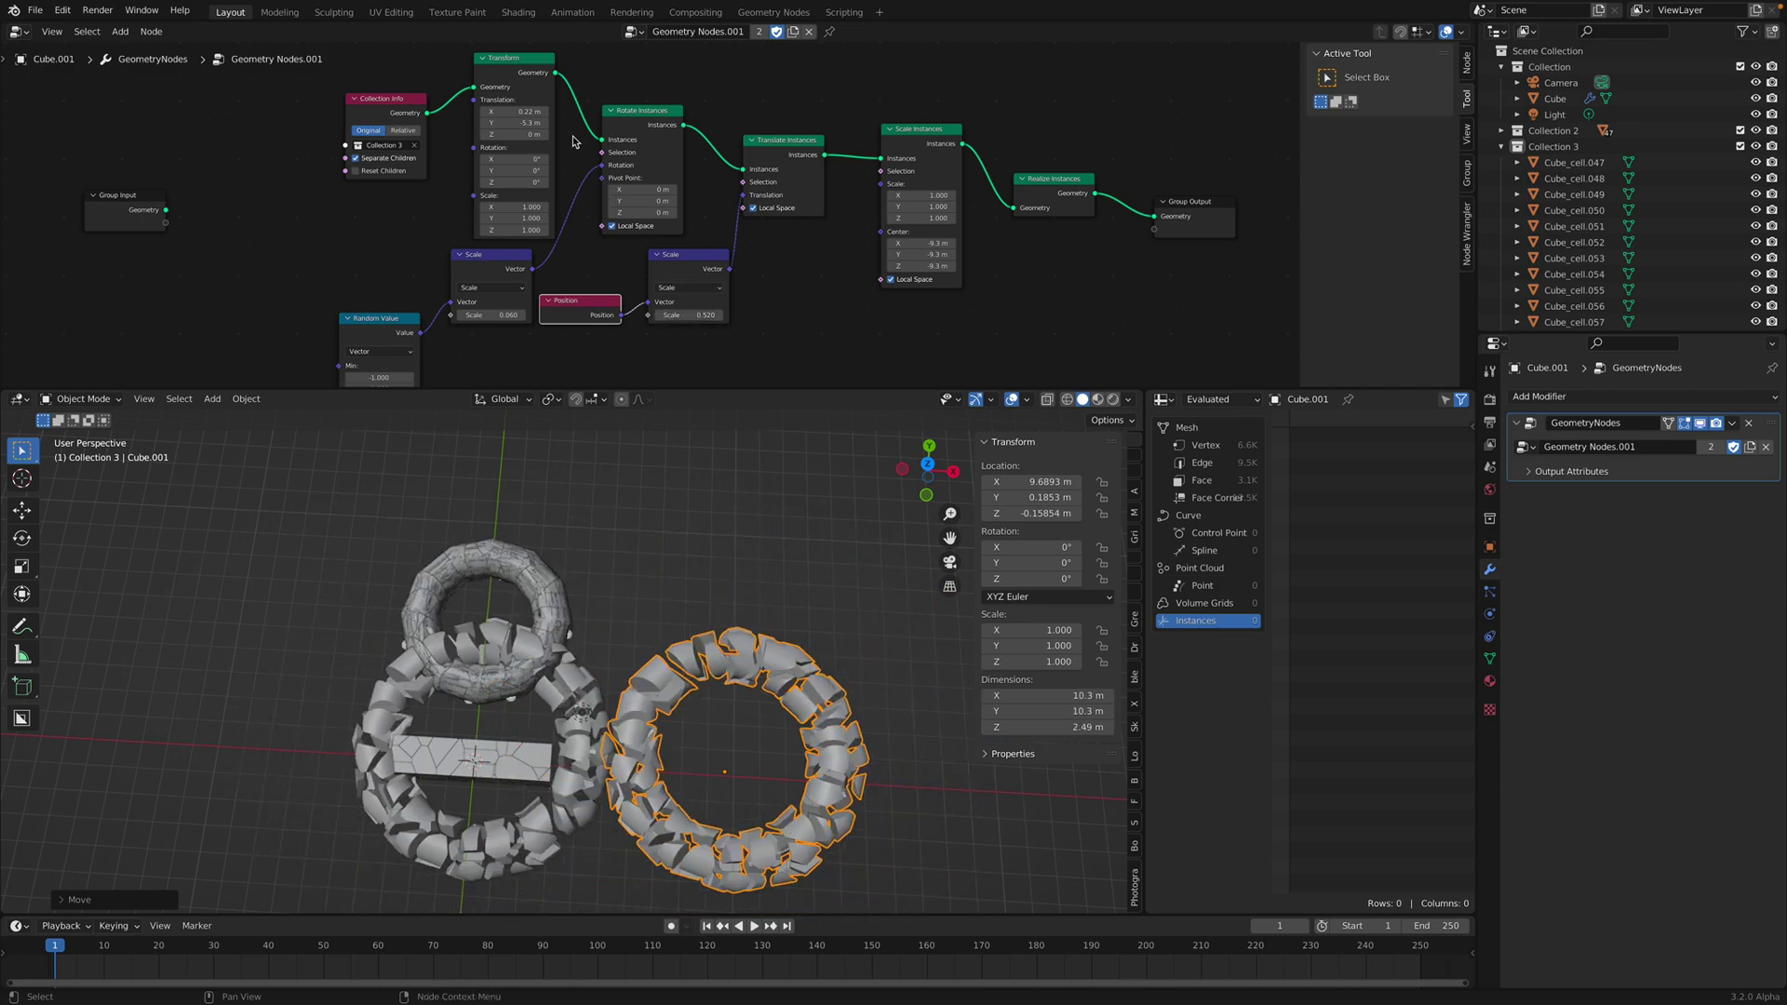
left_click_drag(428, 114, 611, 141)
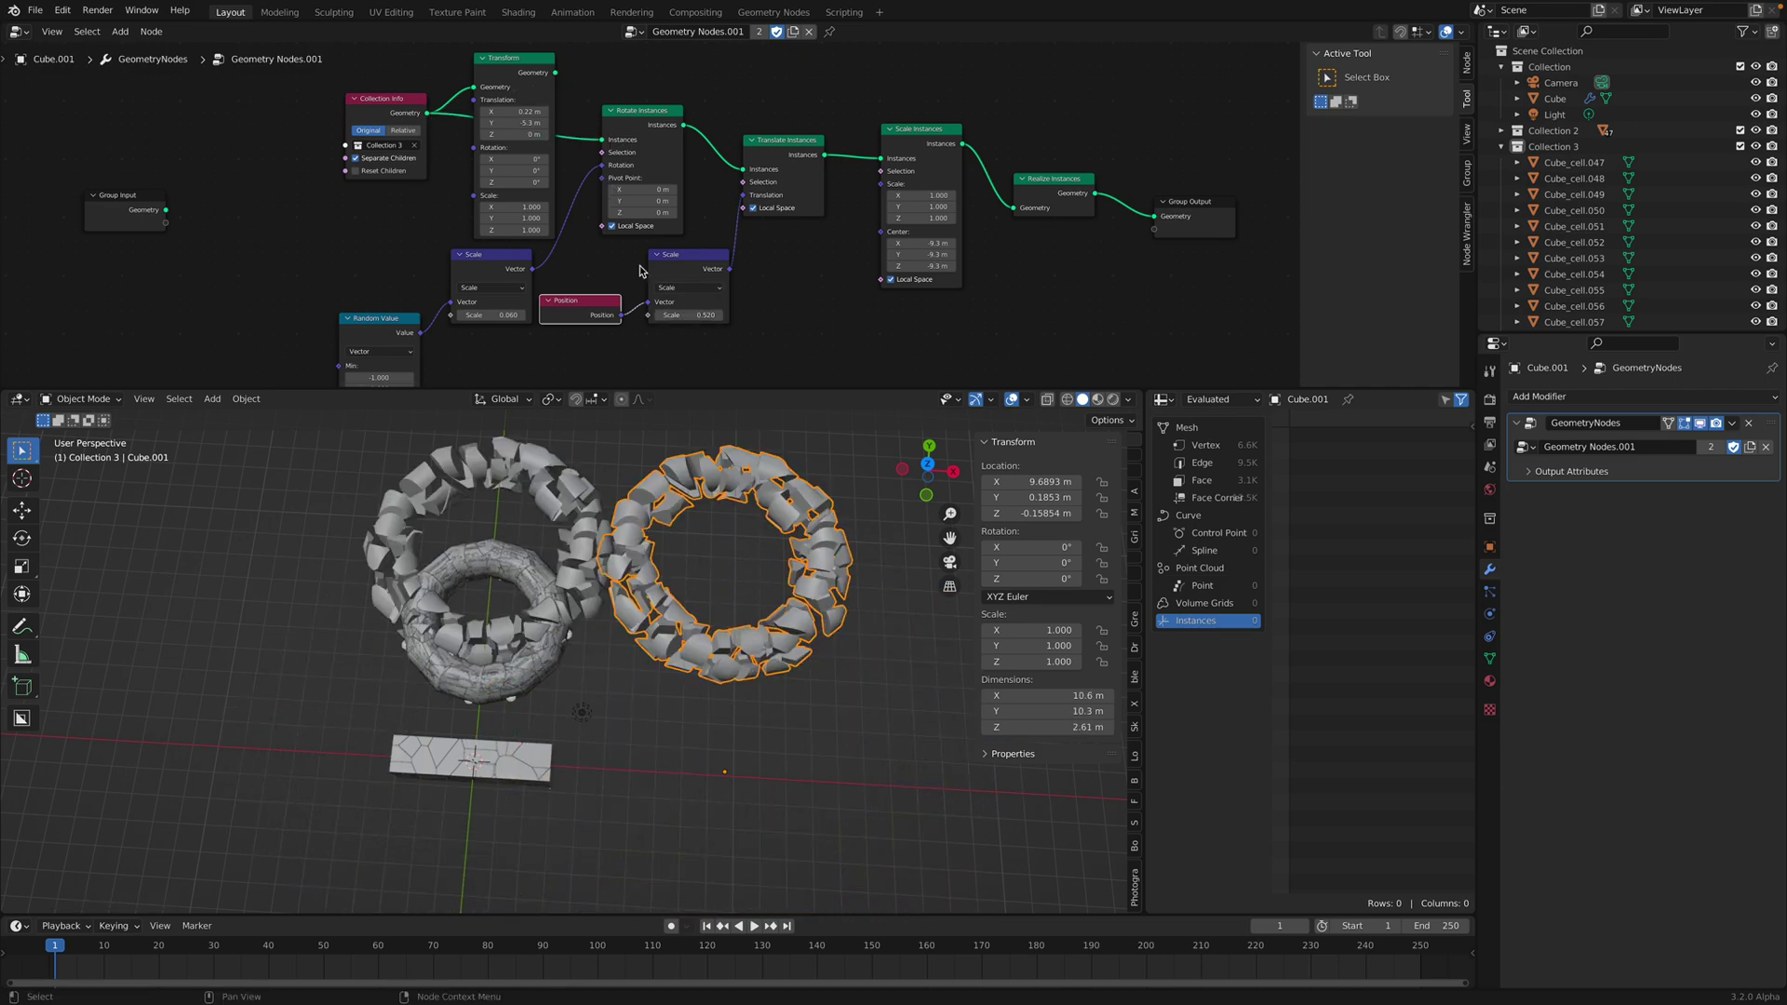
key("ctrl+z")
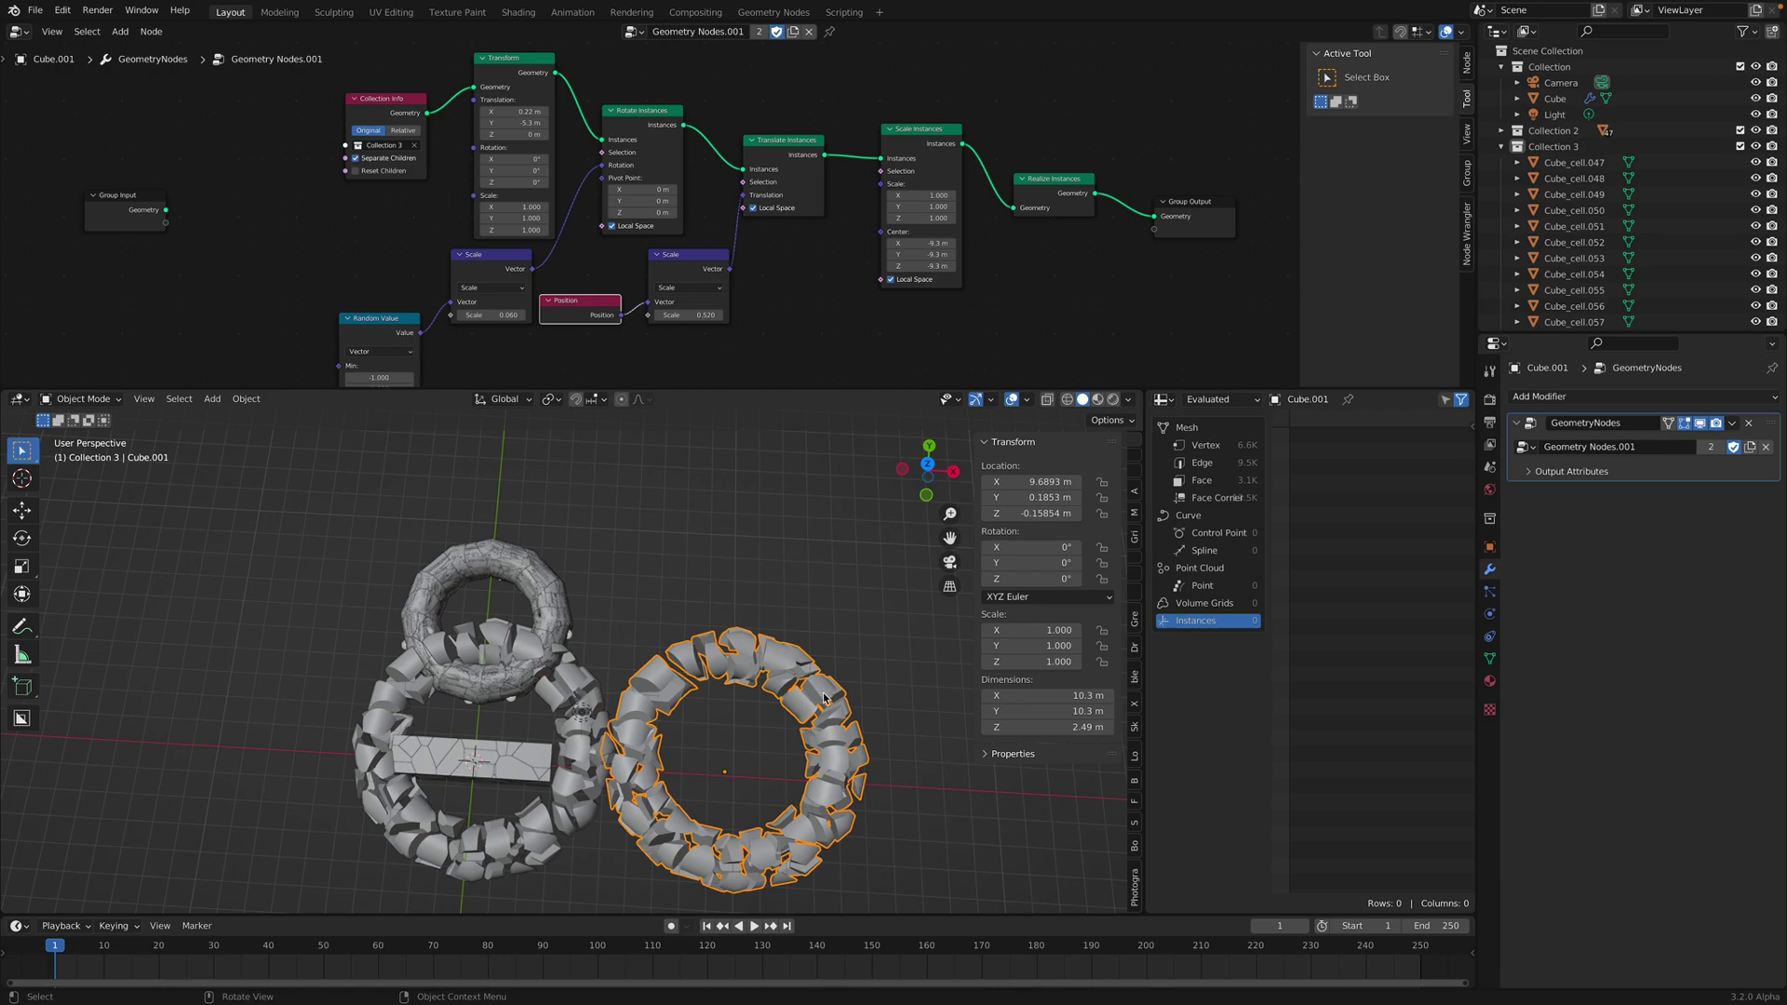
middle_click_drag(824, 698, 848, 643)
scroll(842, 642, "up", 1)
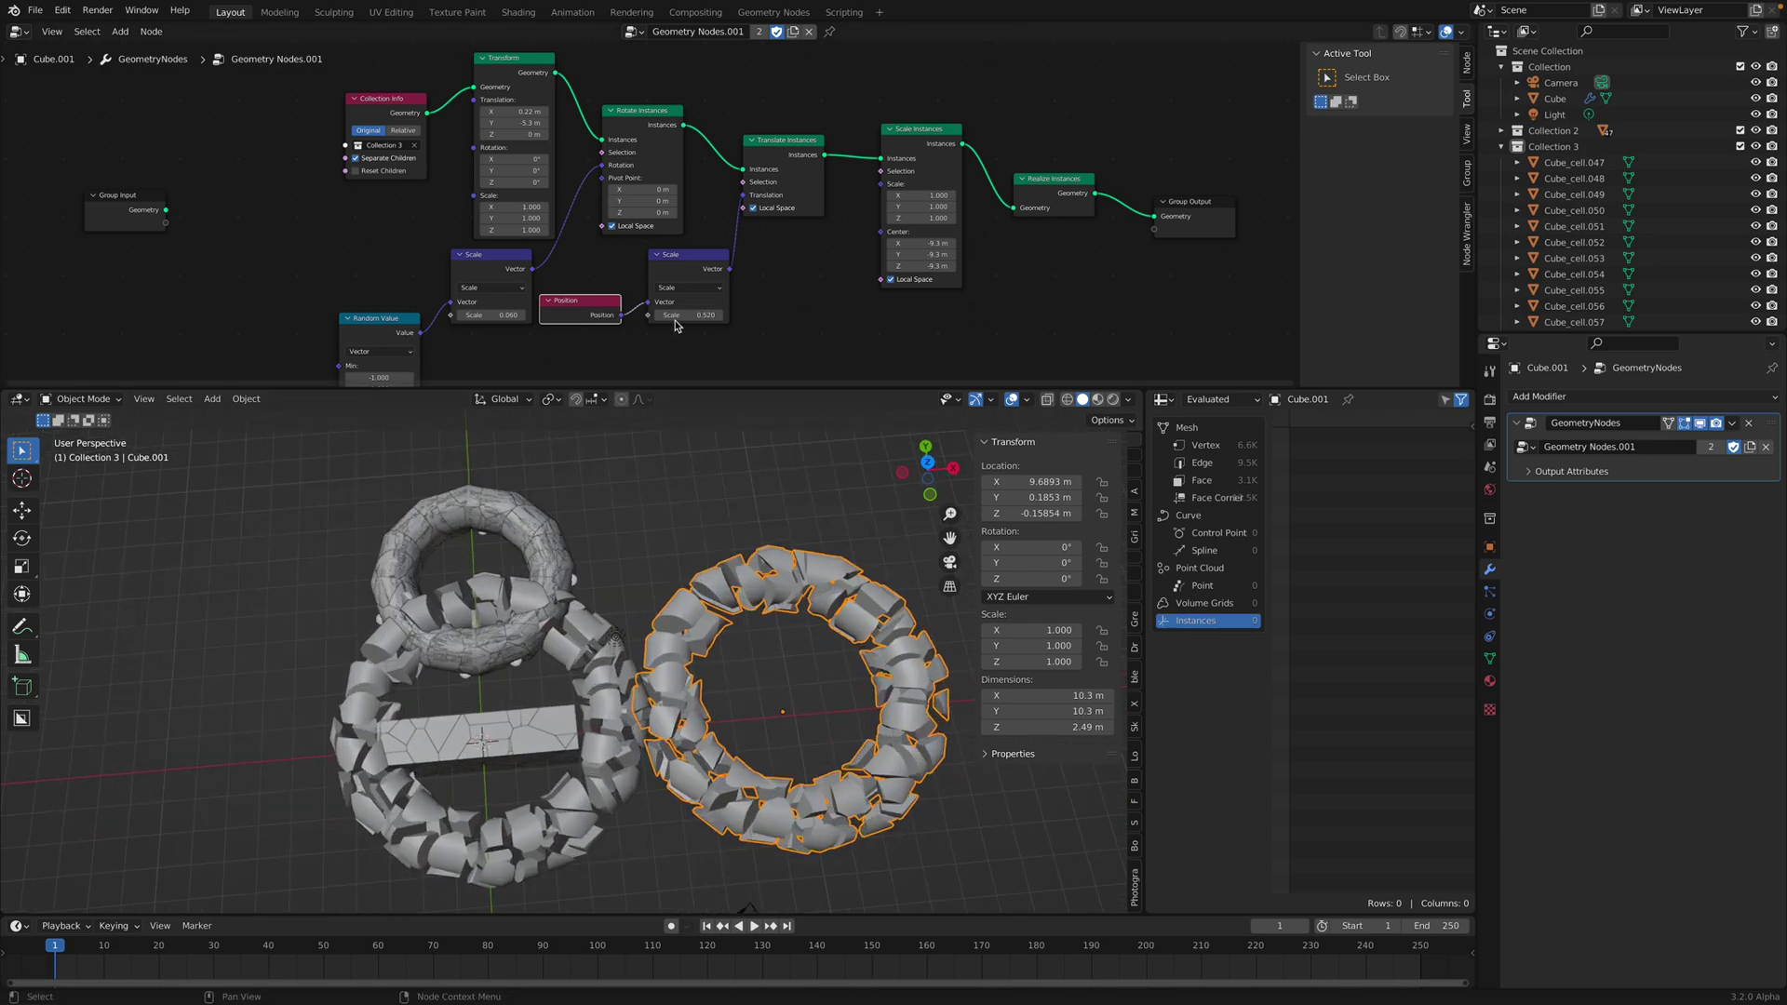
- Reduce the position vector's scale factor to 0.080 and select the Rotate Instances node
mouse_move(677, 316)
left_mouse_down()
mouse_move(521, 316)
mouse_move(689, 317)
left_mouse_up()
scroll(705, 133, "up", 2)
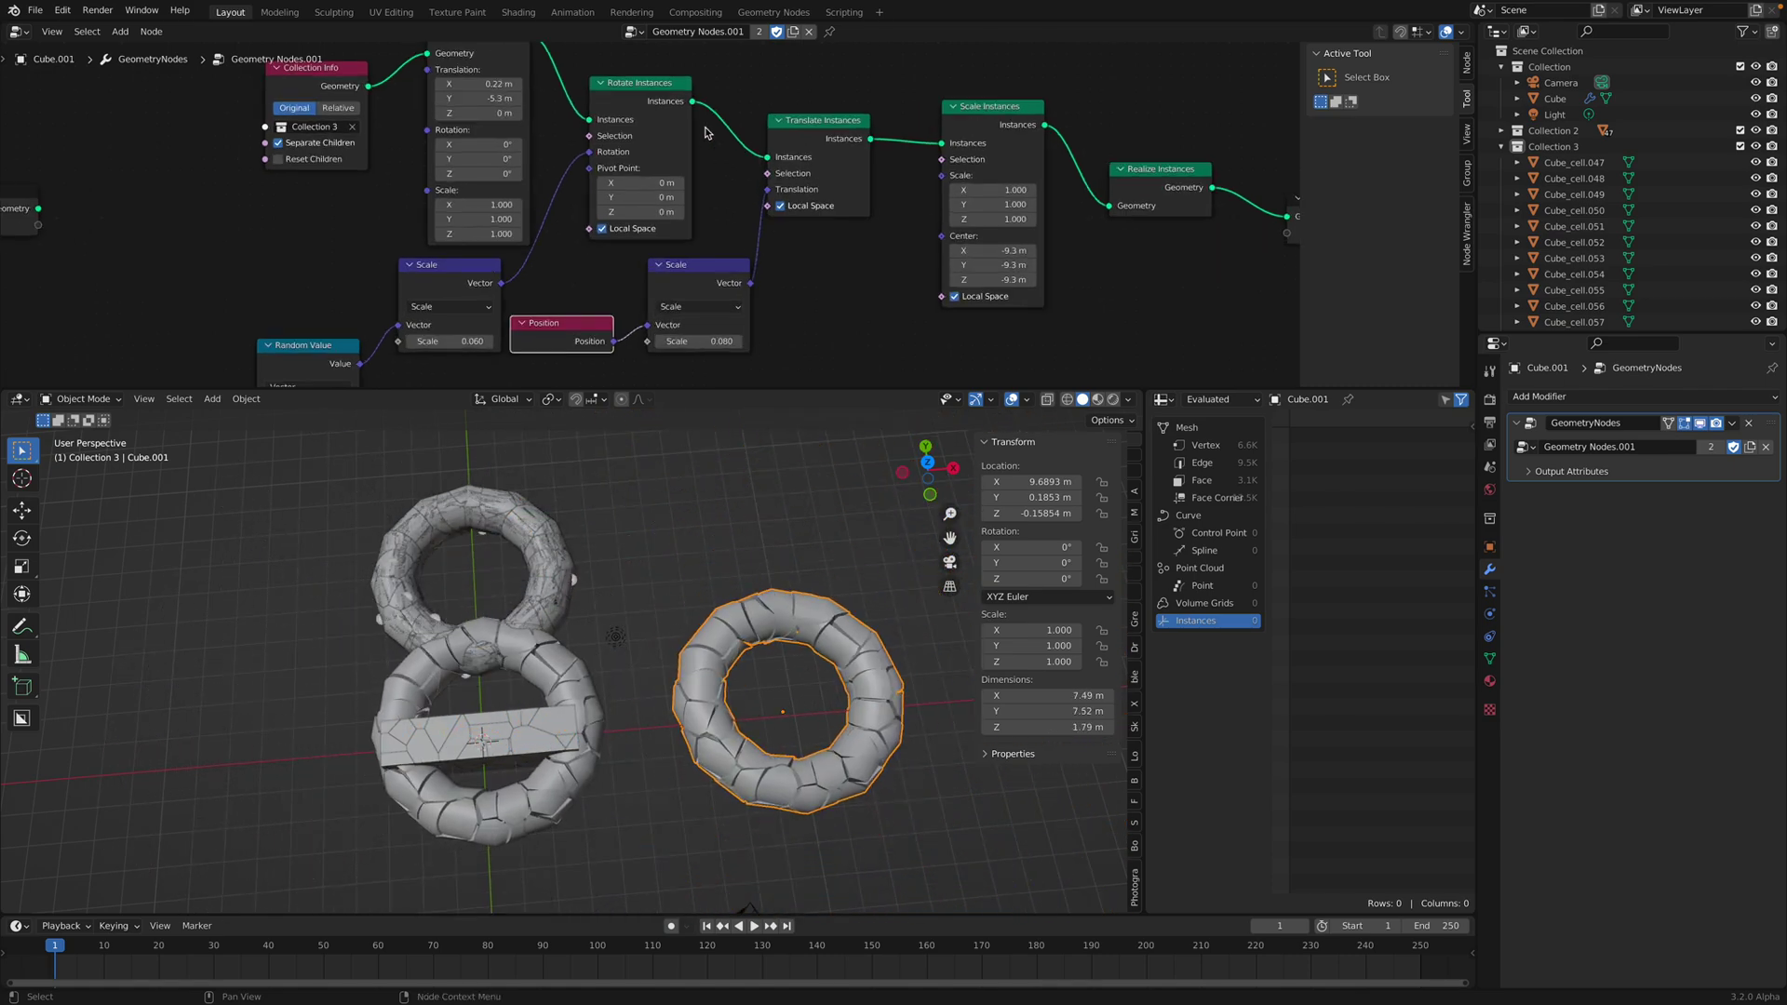
left_click(655, 100)
middle_click_drag(588, 96, 617, 148)
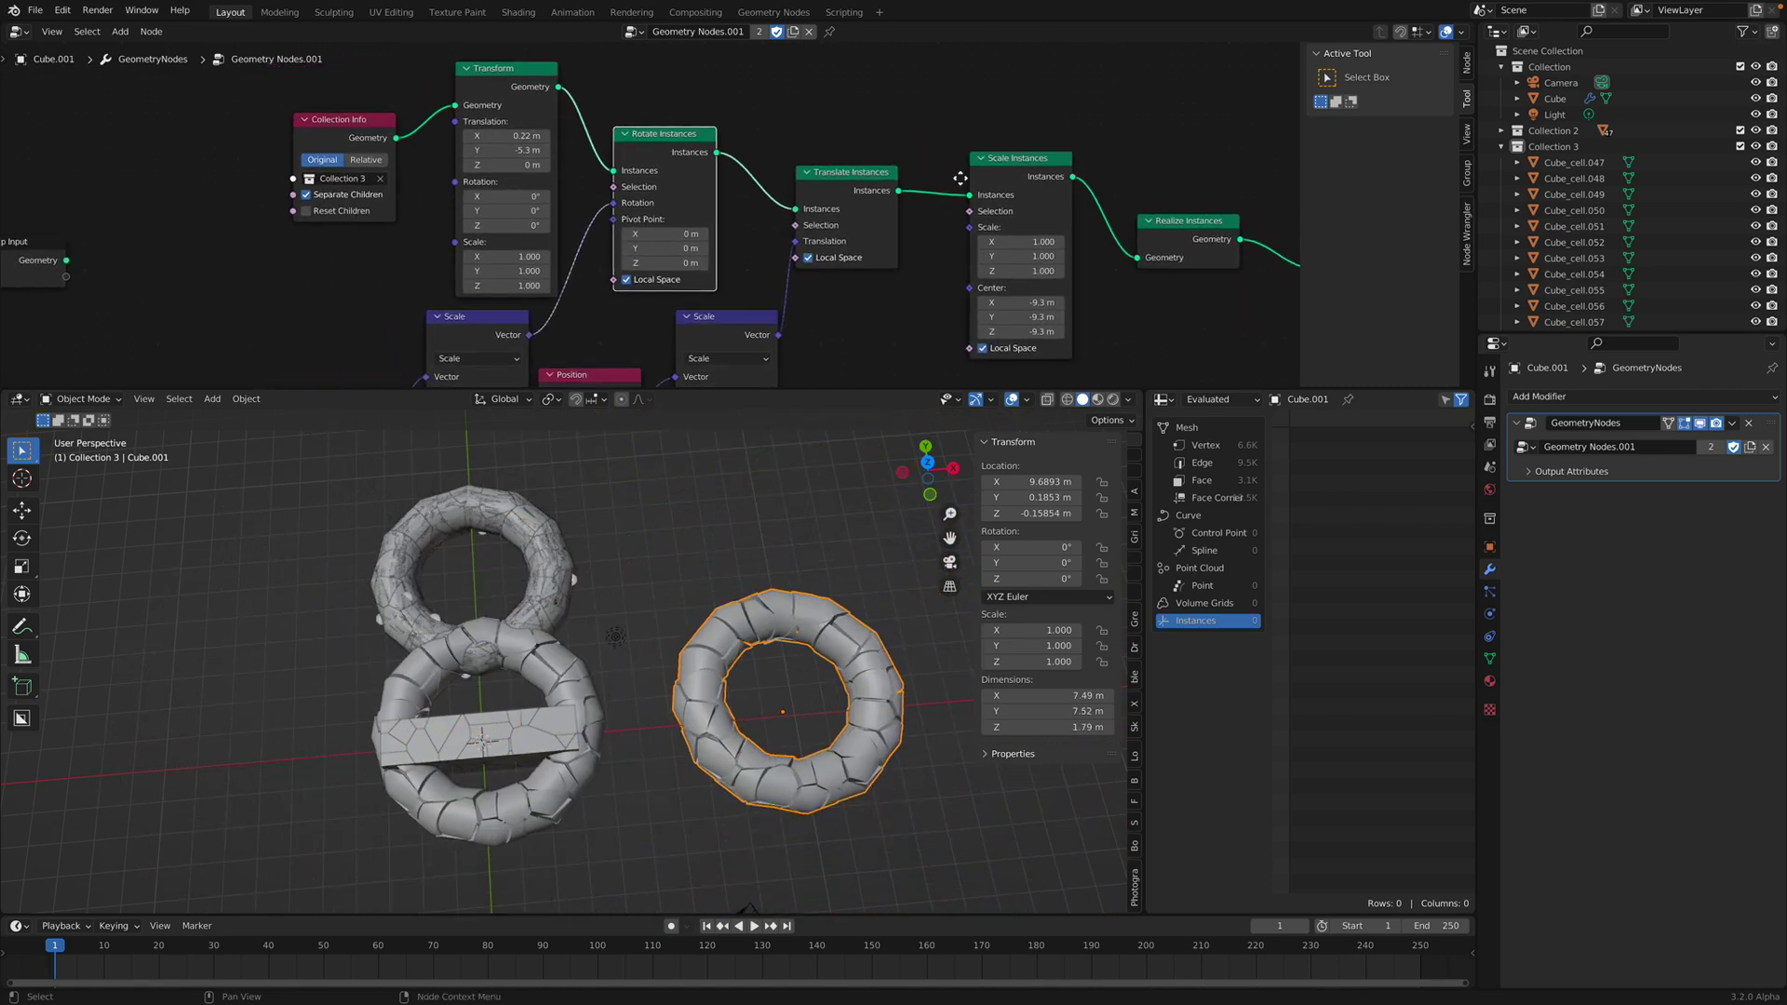
- Try a different scale on the Scale Instances node and undo the change
middle_click_drag(959, 177, 862, 141)
left_click_drag(922, 235, 875, 236)
scroll(718, 717, "down", 1)
key("ctrl+z")
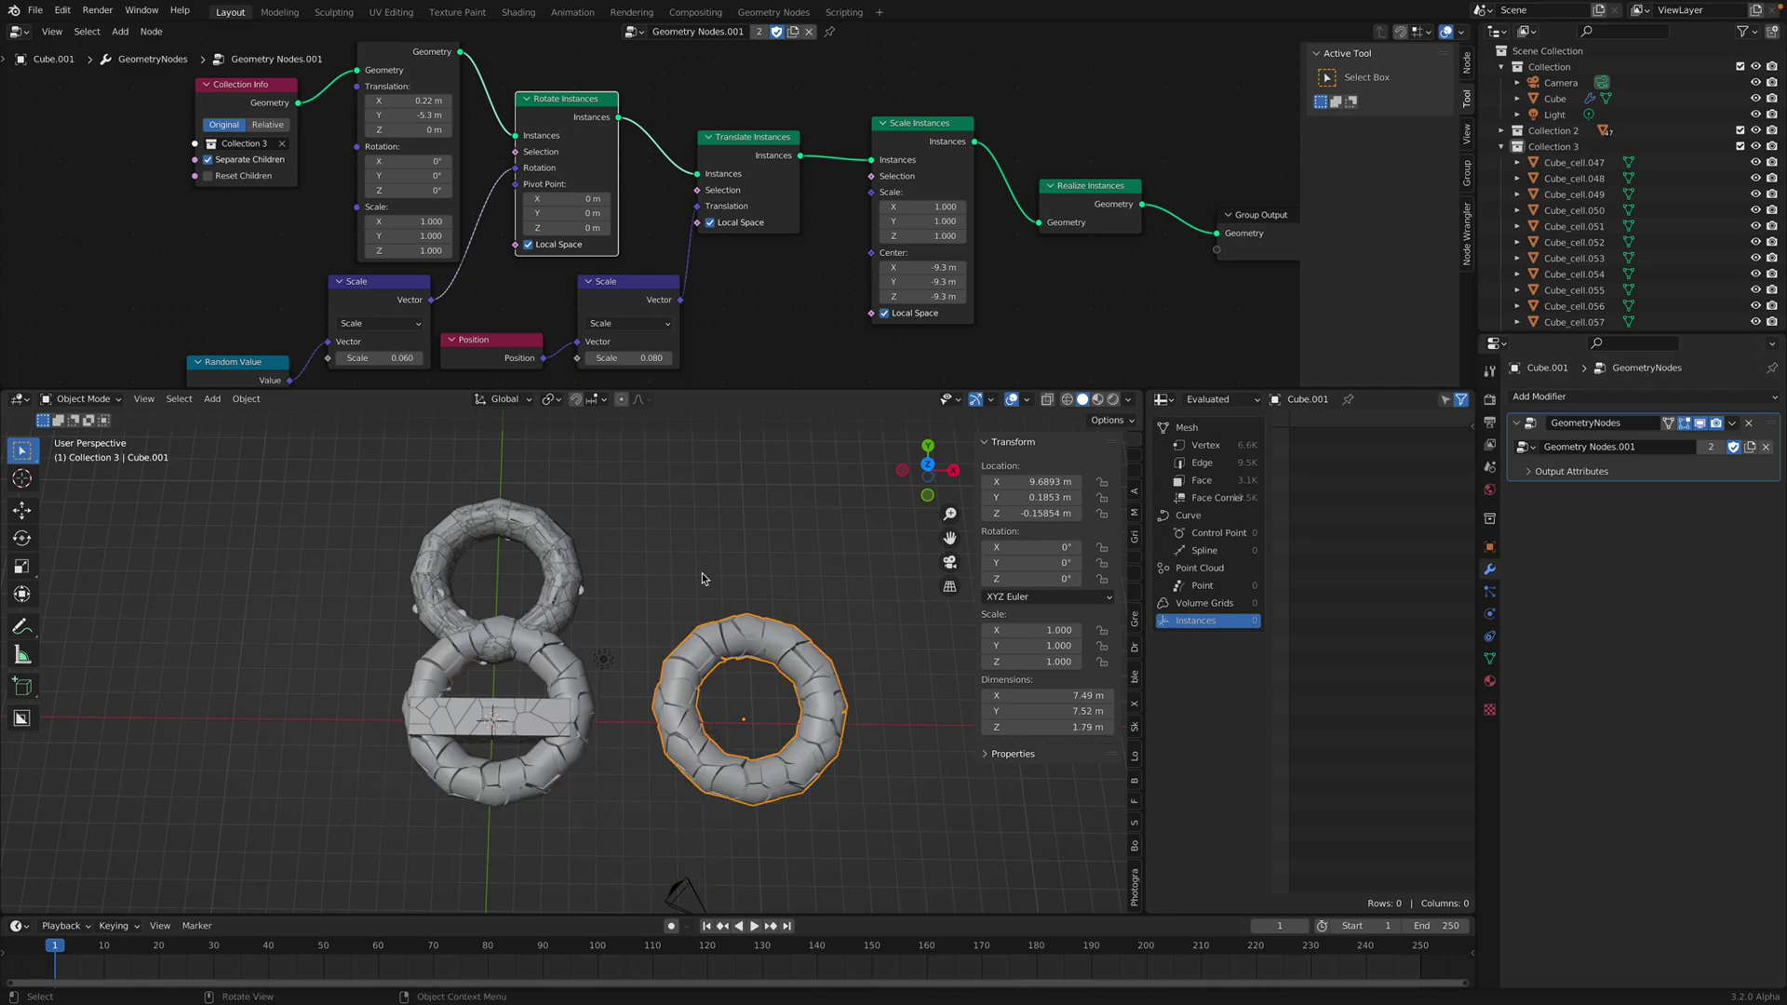
- Enlarge the node editor area slightly and frame the whole node tree in it
middle_click_drag(691, 300, 716, 258)
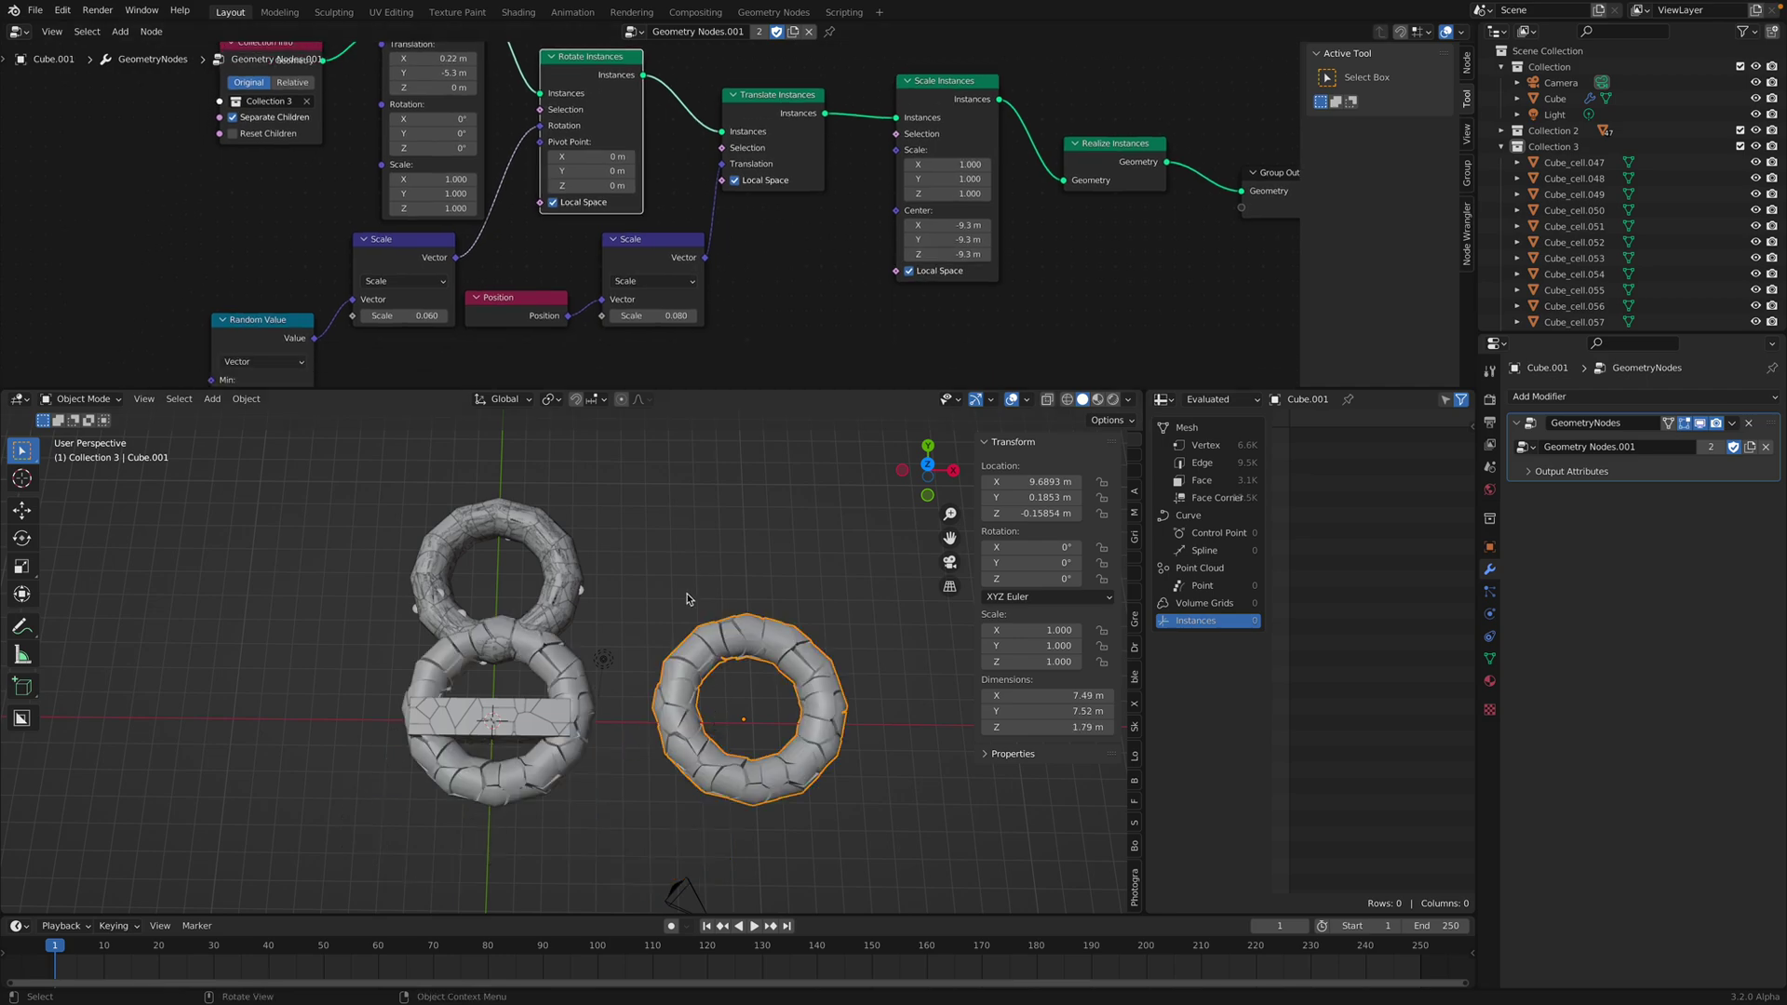
middle_click_drag(687, 598, 680, 596)
middle_click_drag(563, 158, 572, 216)
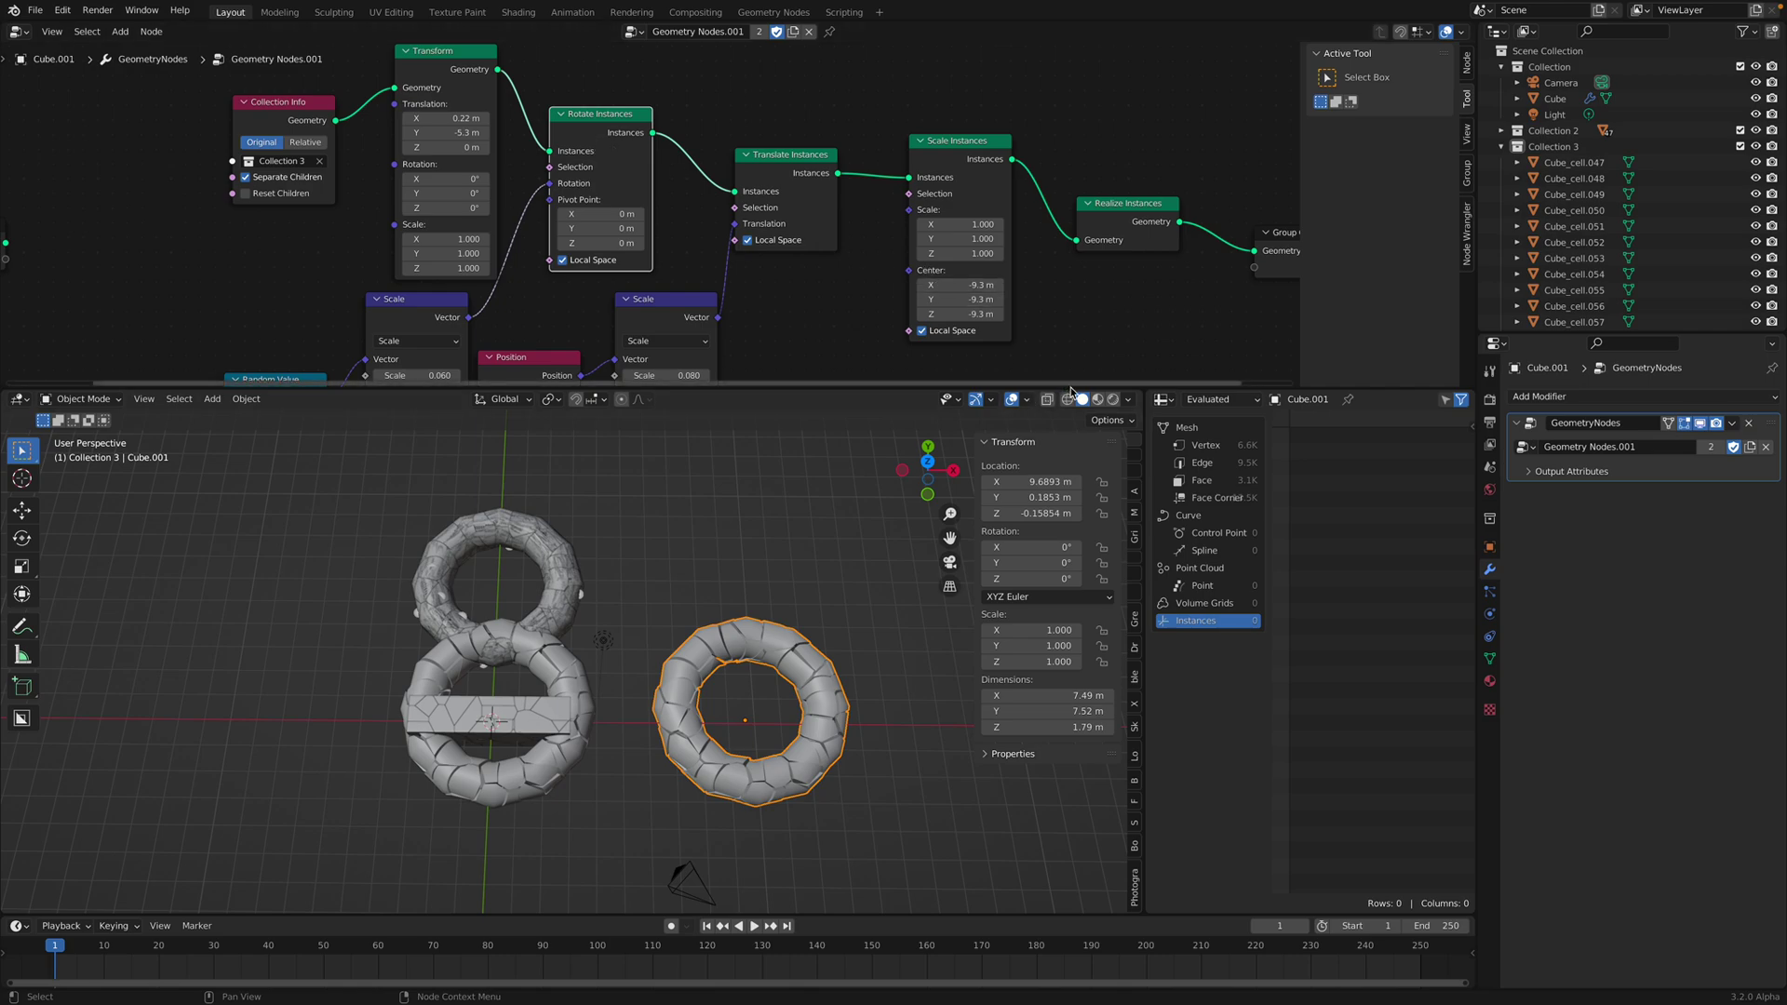
left_click_drag(1071, 387, 1070, 415)
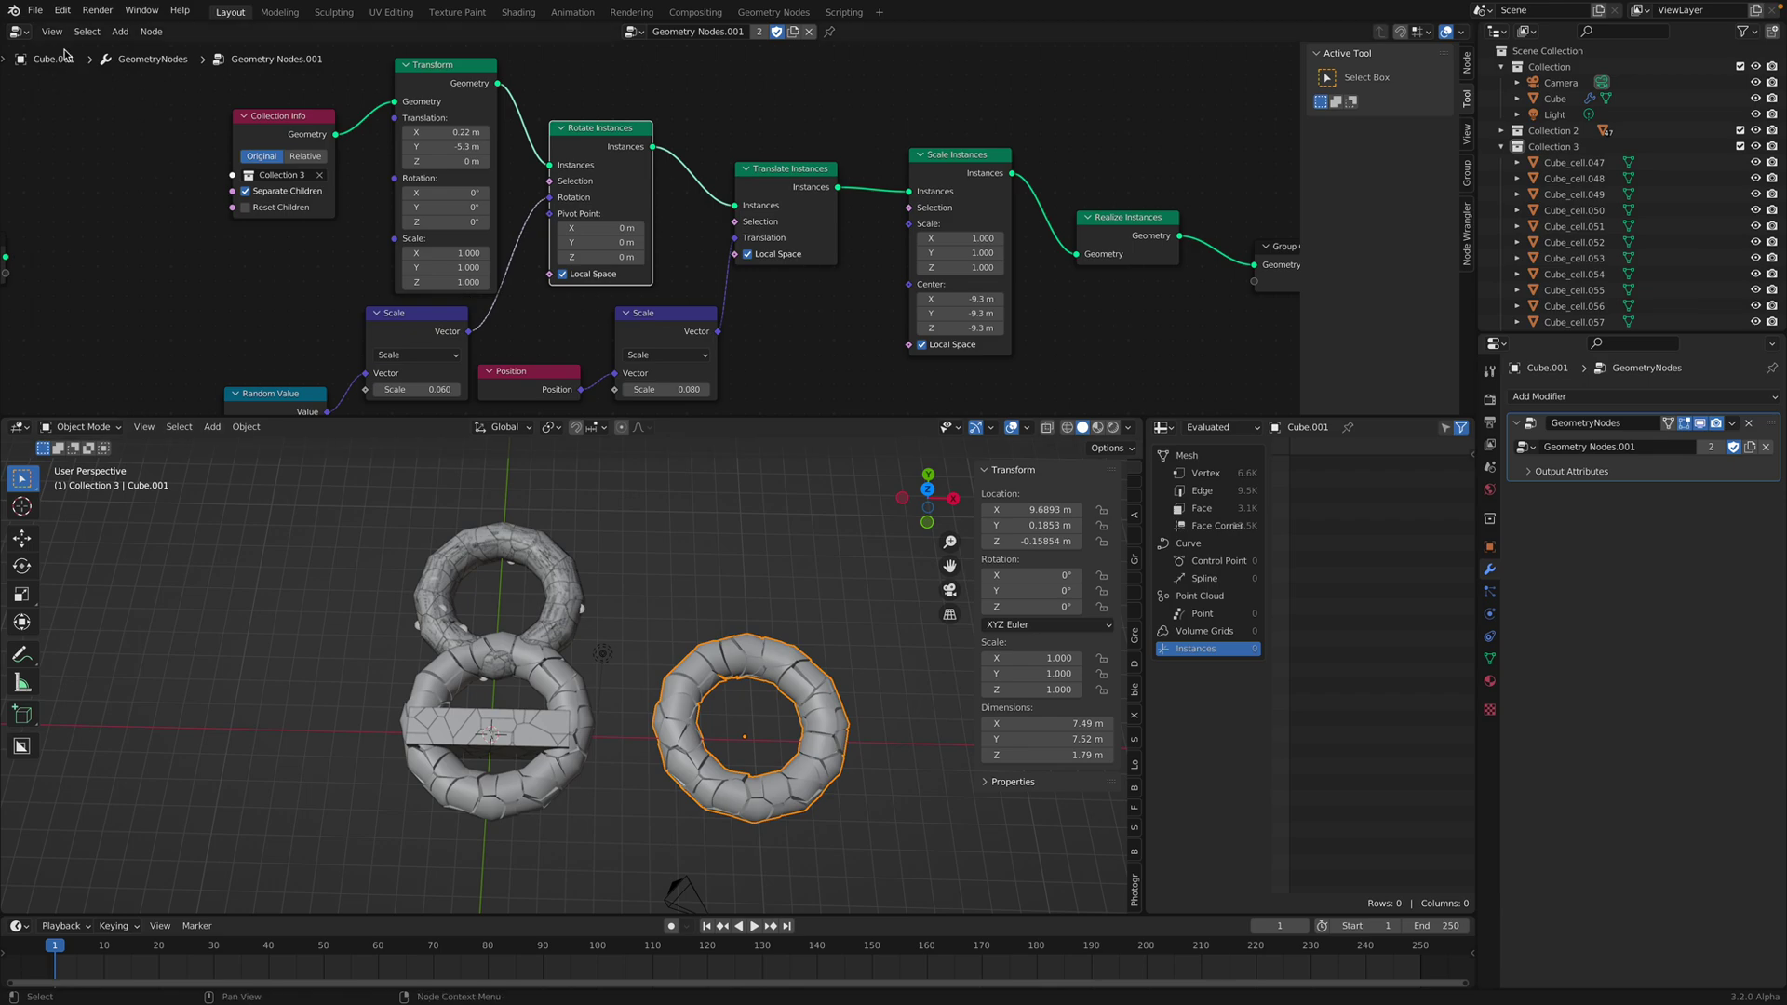
key("Home")
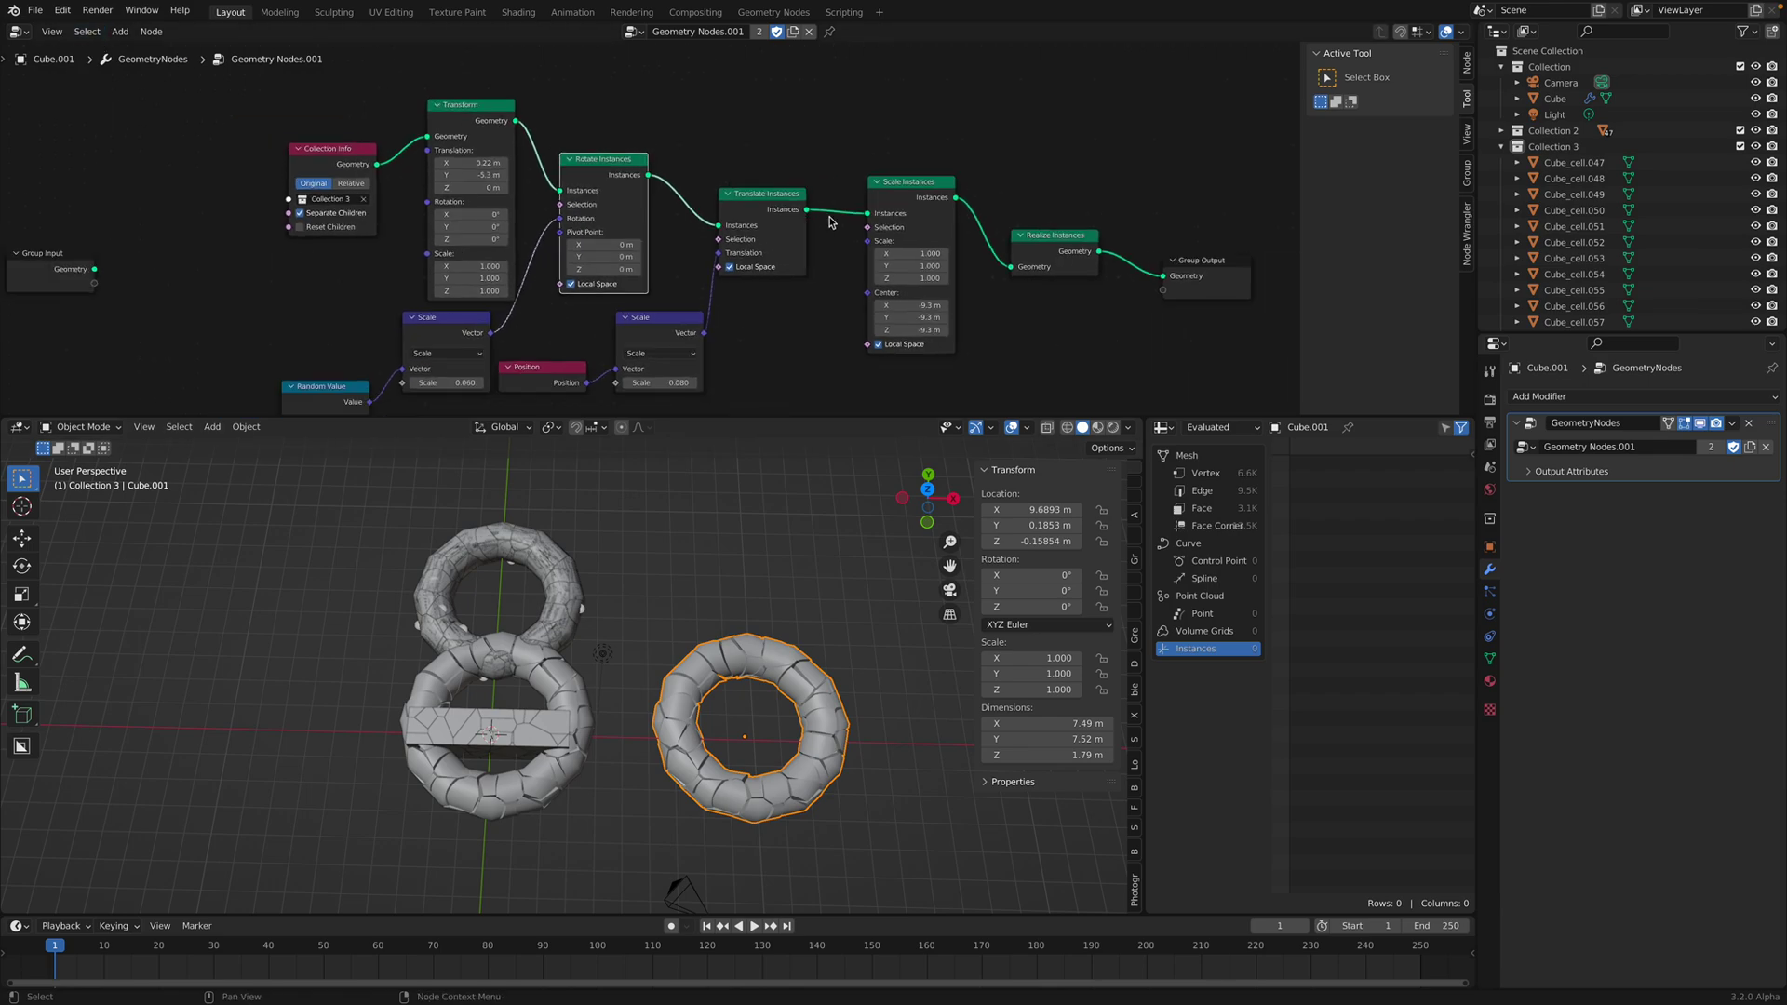
mouse_move(1333, 6)
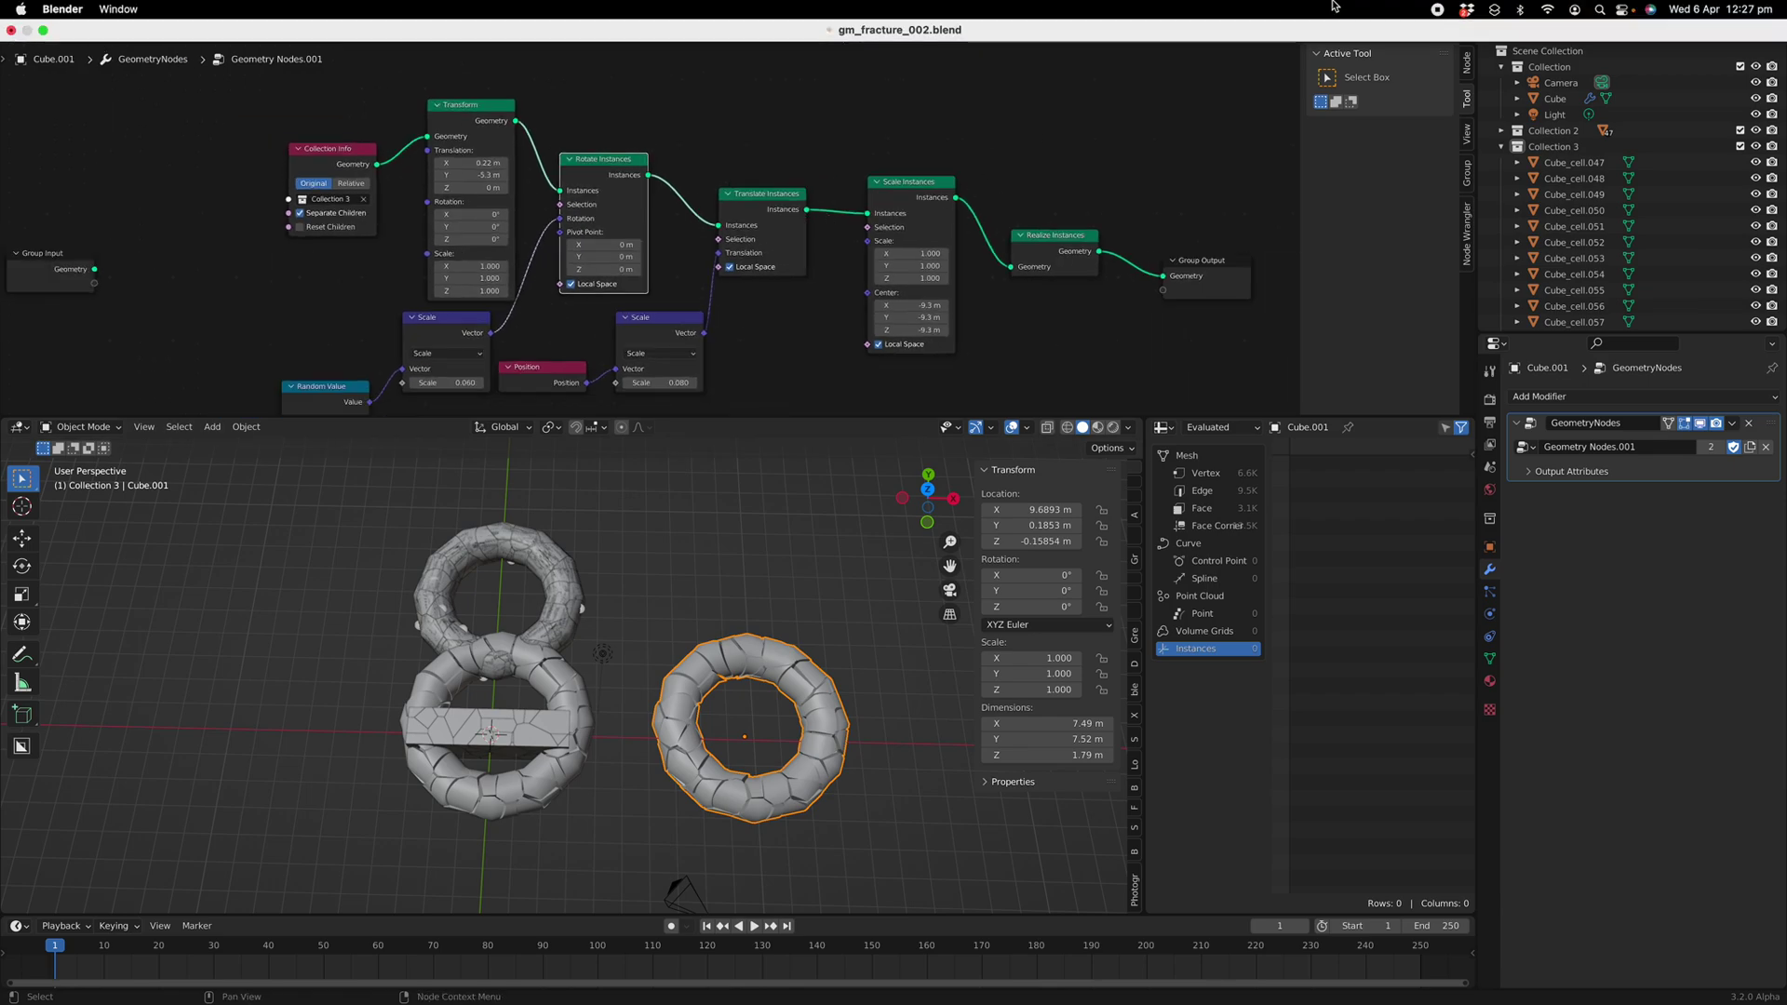